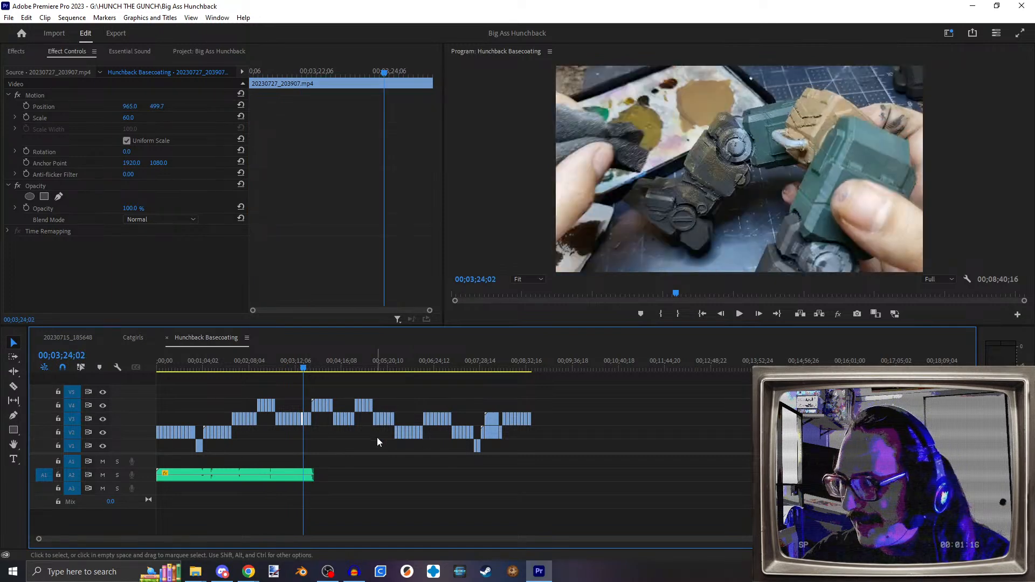
# Step: Open the 20230715_185648 sequence from the Hunchback Basecoating sequence and return its playhead to the start
pyautogui.click(352, 364)
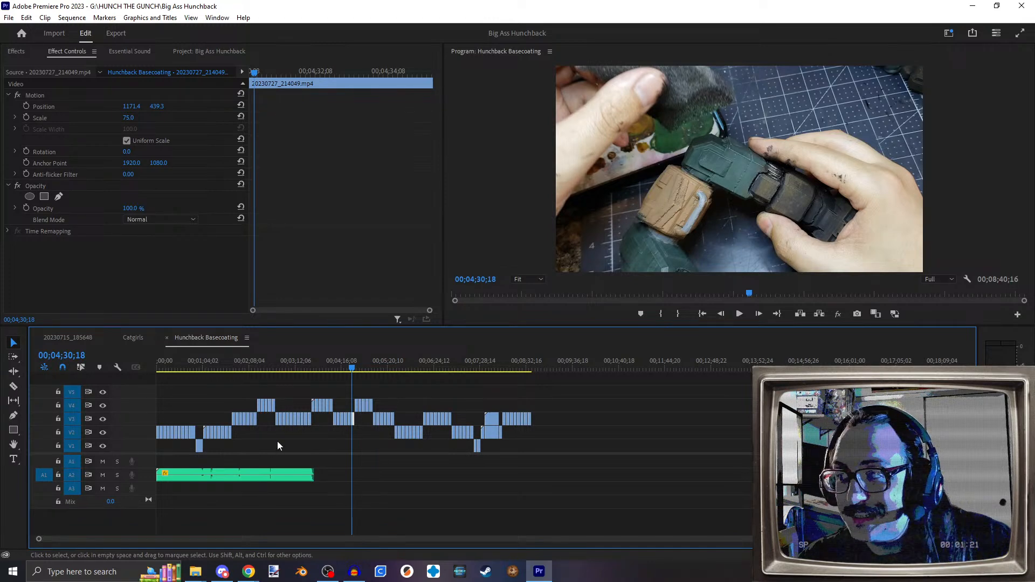
pyautogui.click(59, 337)
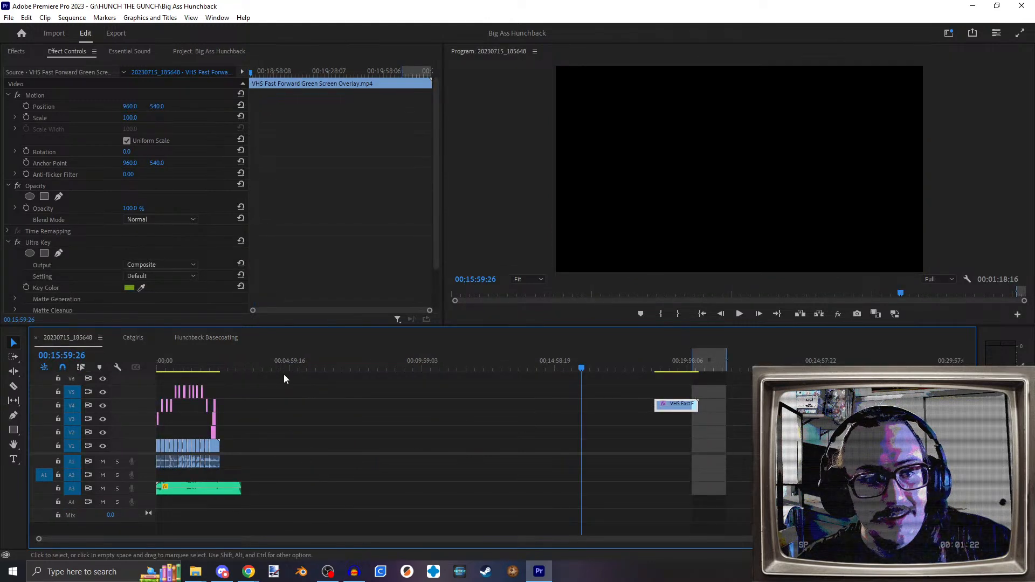
pyautogui.click(213, 367)
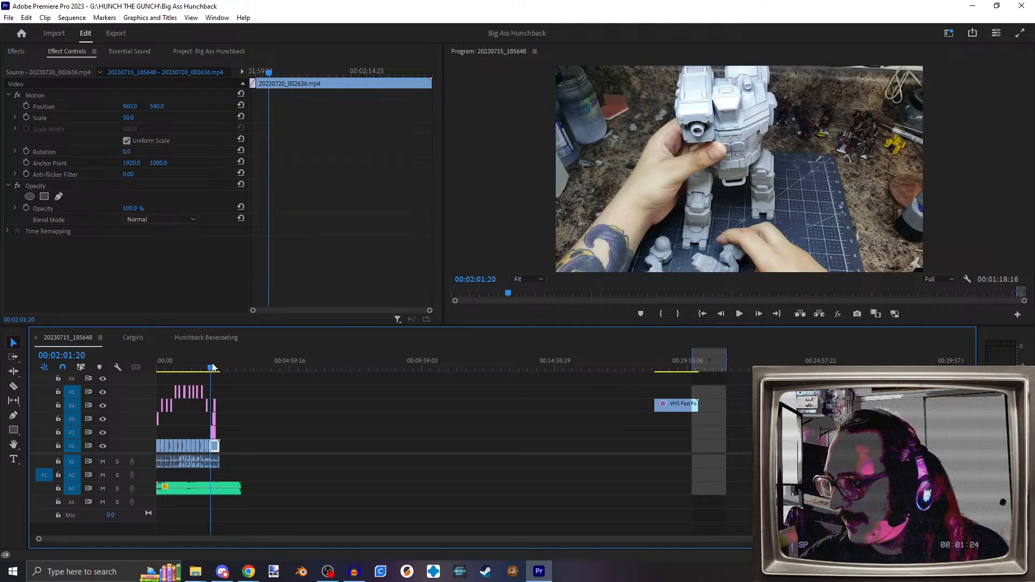
pyautogui.press('Up')
pyautogui.press('Up')
pyautogui.press('Up')
pyautogui.press('Home')
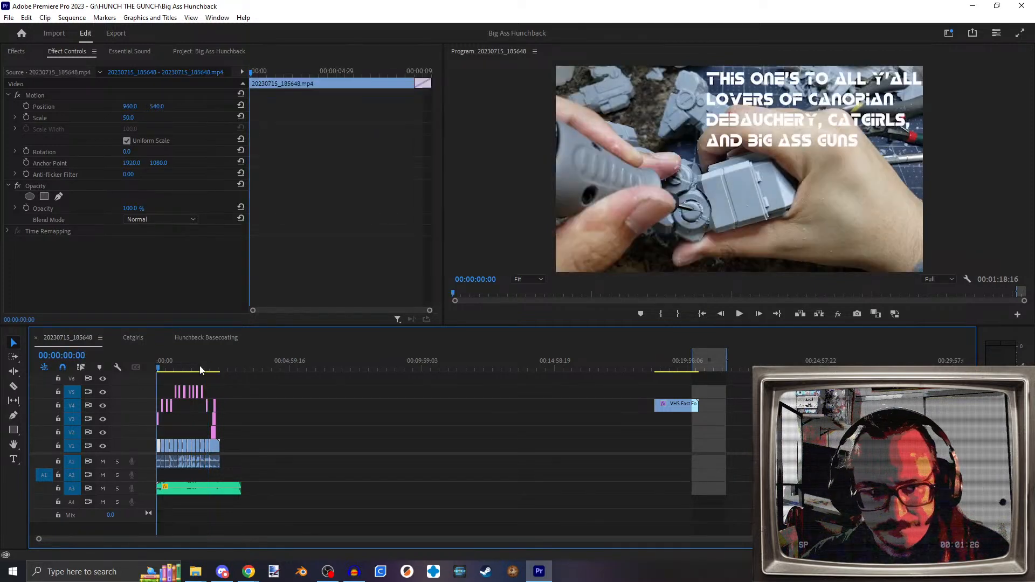
# Step: Scrub through the model-cleanup footage and credits in the 20230715_185648 sequence, returning near the beginning
pyautogui.moveTo(160, 372)
pyautogui.mouseDown()
pyautogui.moveTo(214, 372)
pyautogui.moveTo(177, 372)
pyautogui.mouseUp()
pyautogui.click(169, 371)
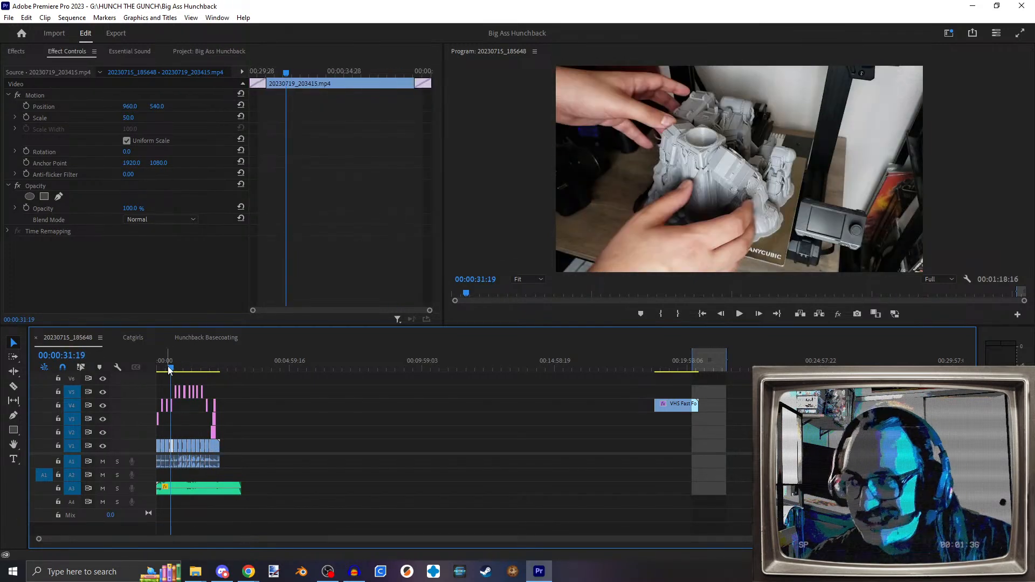
pyautogui.moveTo(172, 369); pyautogui.dragTo(189, 370)
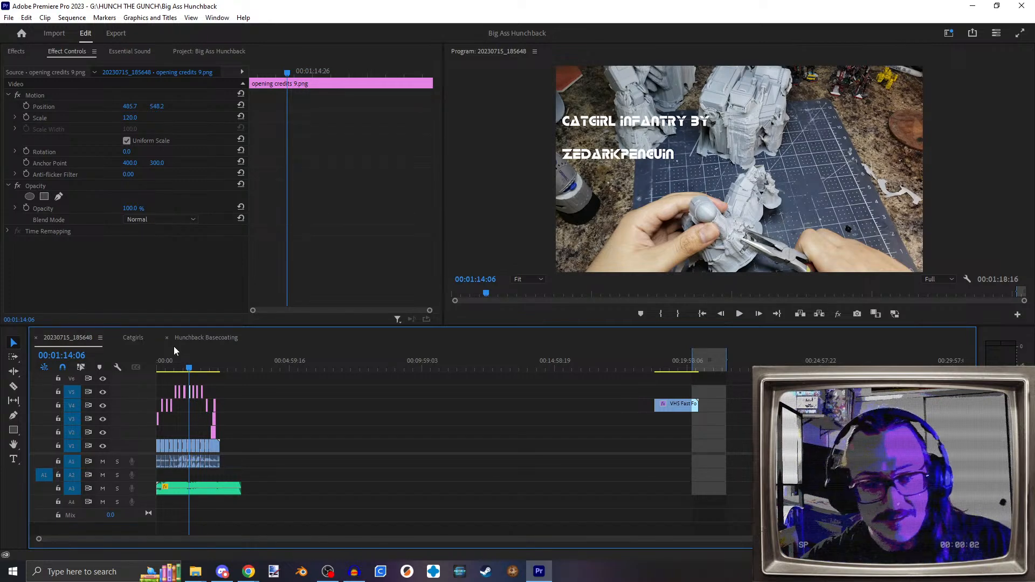
pyautogui.moveTo(177, 370); pyautogui.dragTo(202, 370)
pyautogui.click(161, 371)
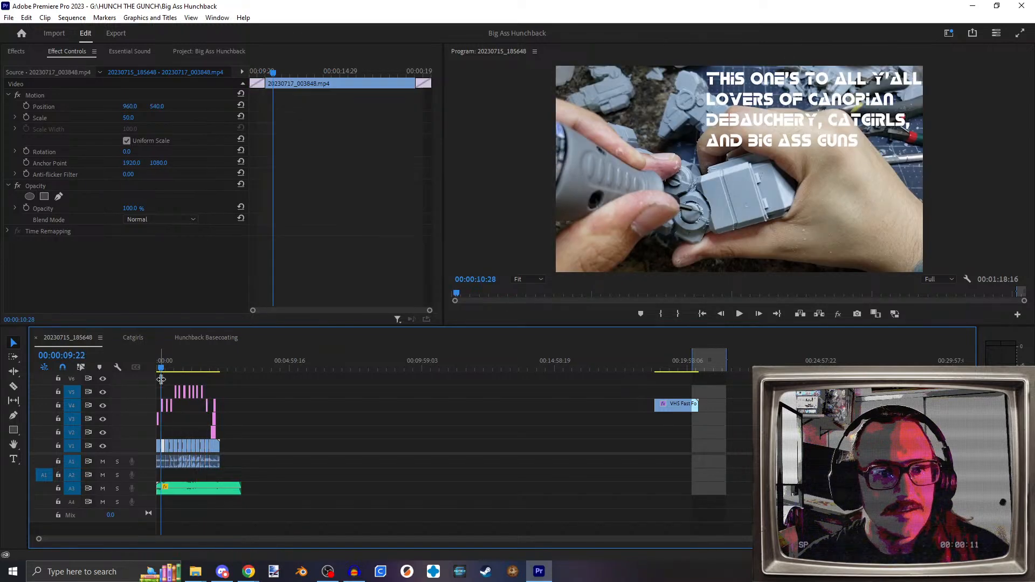
# Step: Preview the first four opening-credit cards up to the "Model provided by: Locust_Labs" card in the enlarged timeline
pyautogui.scroll(4, 195, 429)
pyautogui.scroll(8, 266, 422)
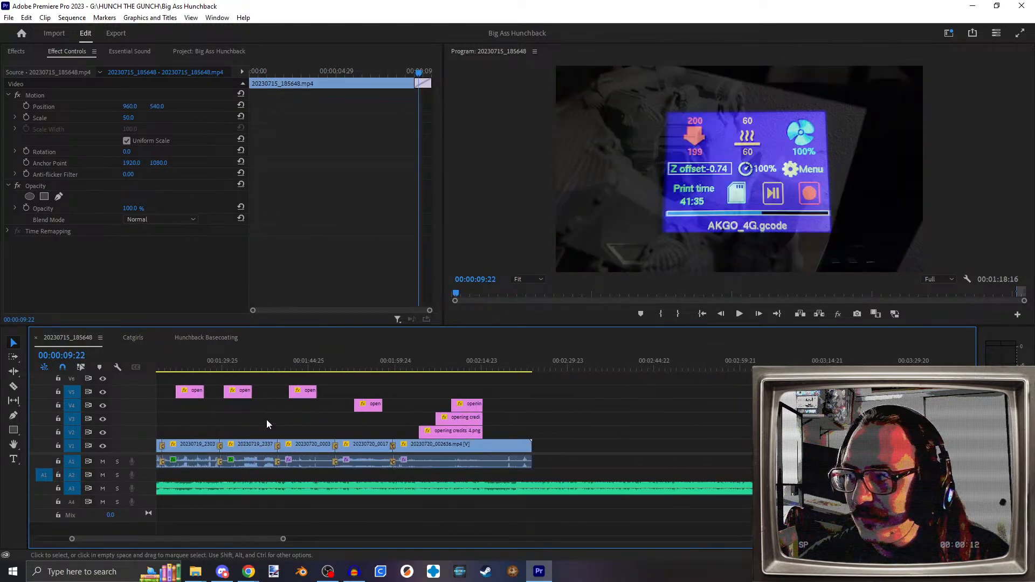
pyautogui.scroll(3, 252, 416)
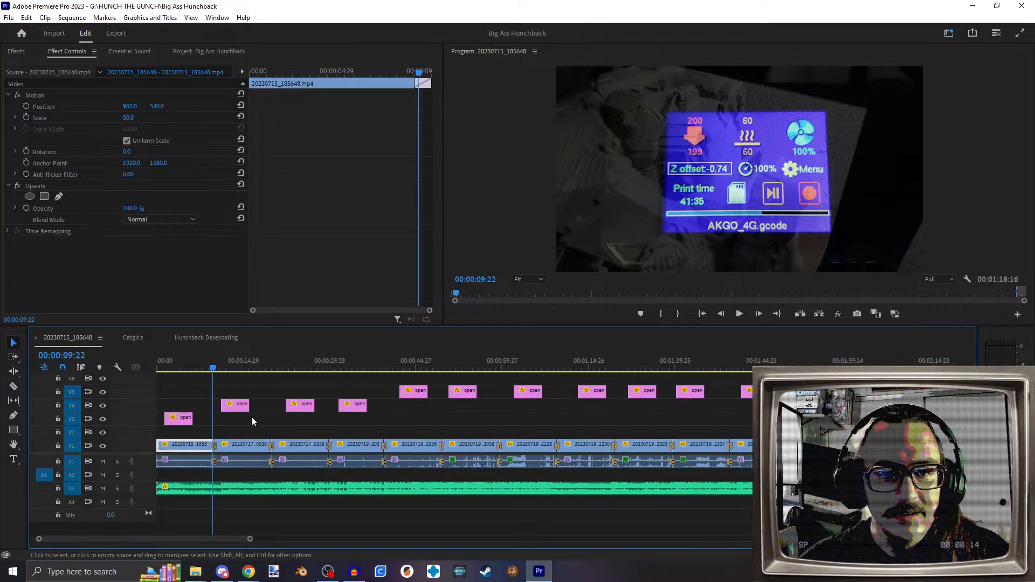
pyautogui.click(183, 369)
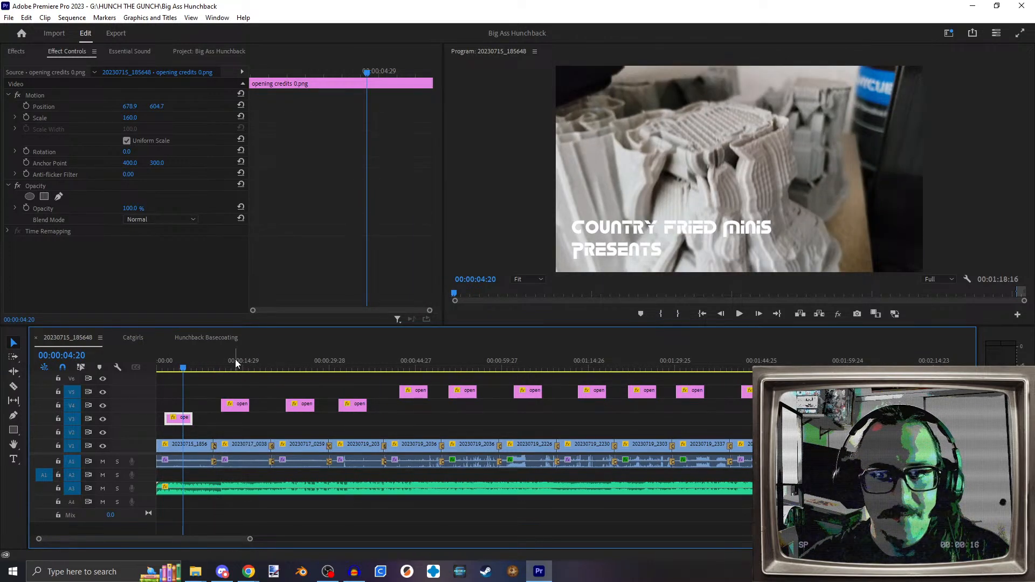
pyautogui.click(235, 359)
pyautogui.click(298, 358)
pyautogui.click(360, 367)
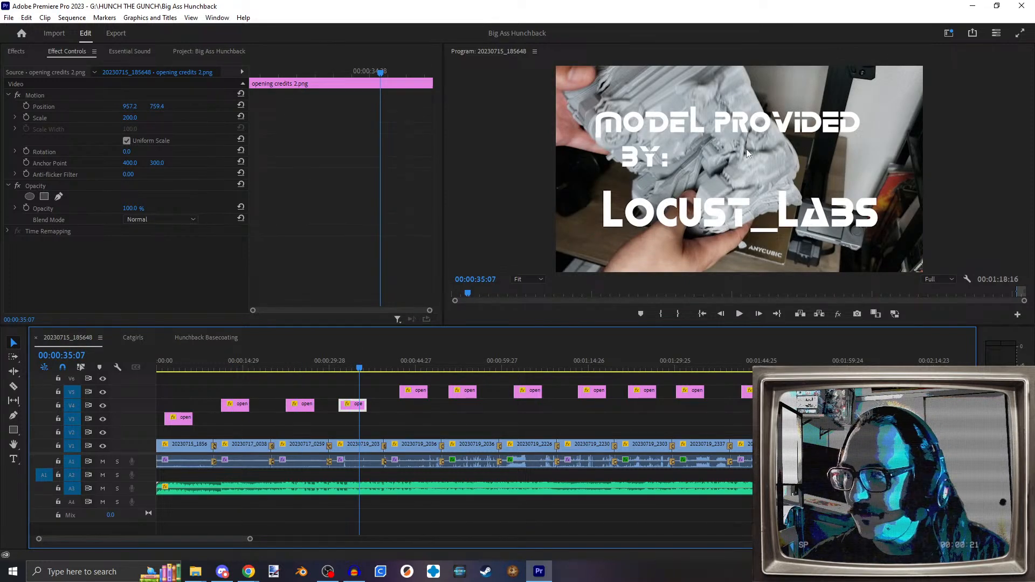
# Step: Preview the six V5 credit cards from the hobby project title through the community thanks card
pyautogui.click(411, 358)
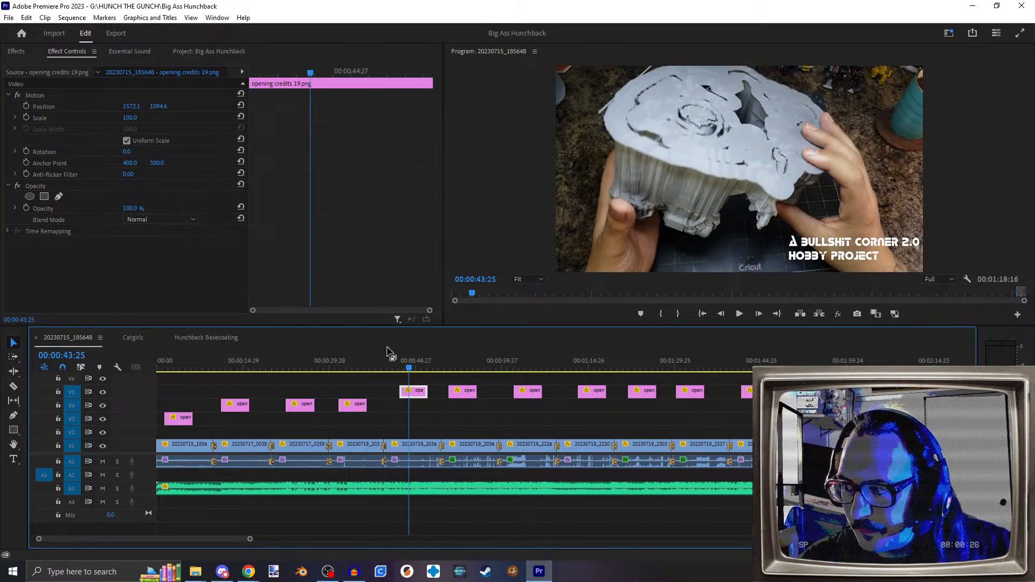
pyautogui.click(457, 360)
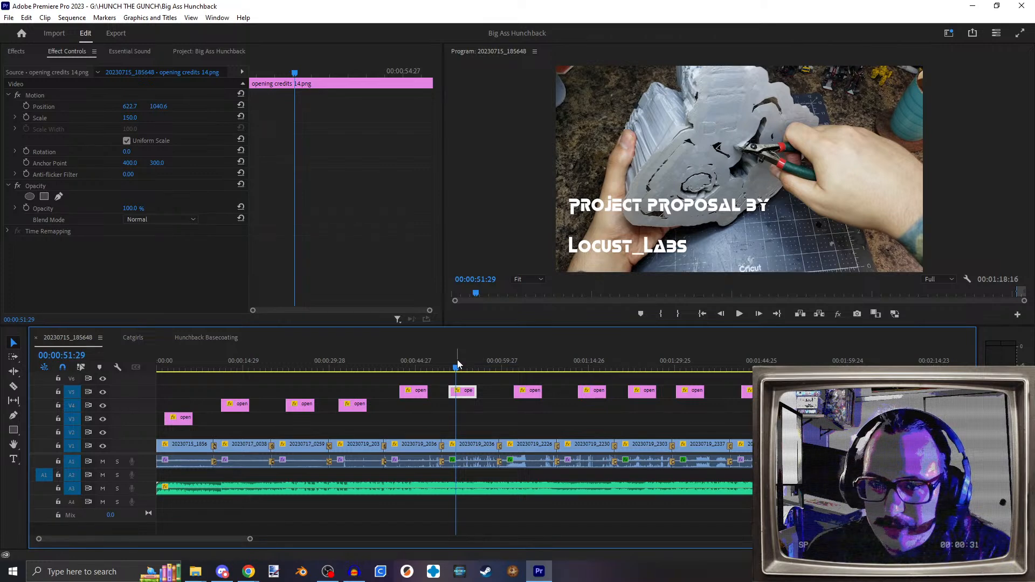
pyautogui.click(521, 360)
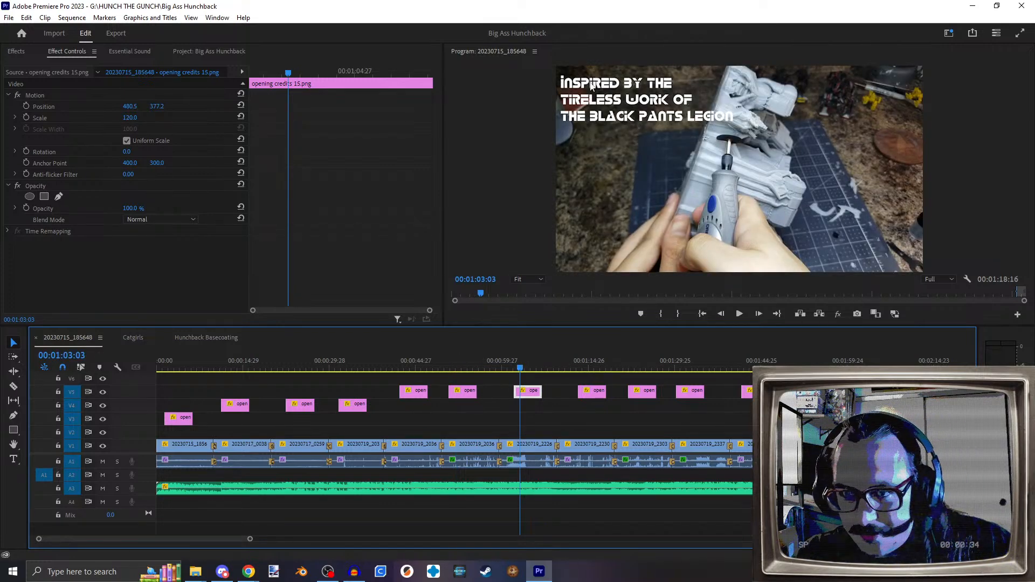
pyautogui.click(597, 361)
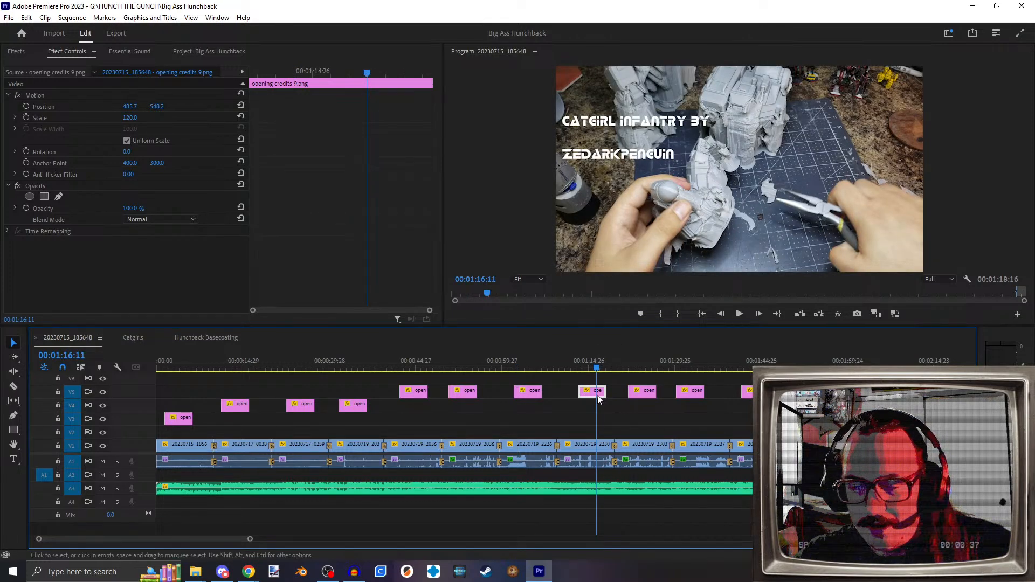
pyautogui.click(641, 360)
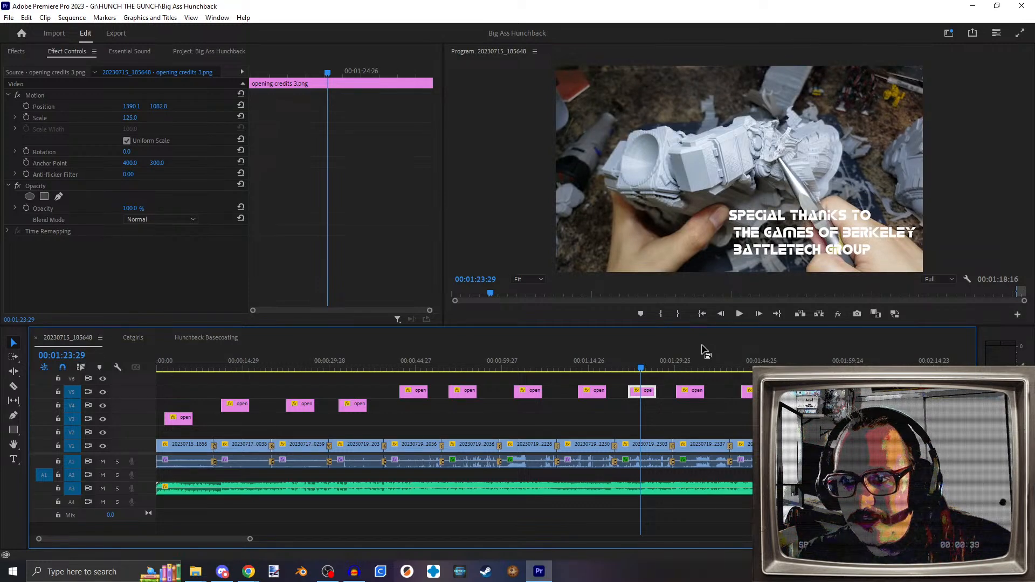
pyautogui.click(692, 361)
# Step: Preview the remaining opening-credit cards and move the playhead to the end of the last video clip
pyautogui.scroll(-5, 647, 372)
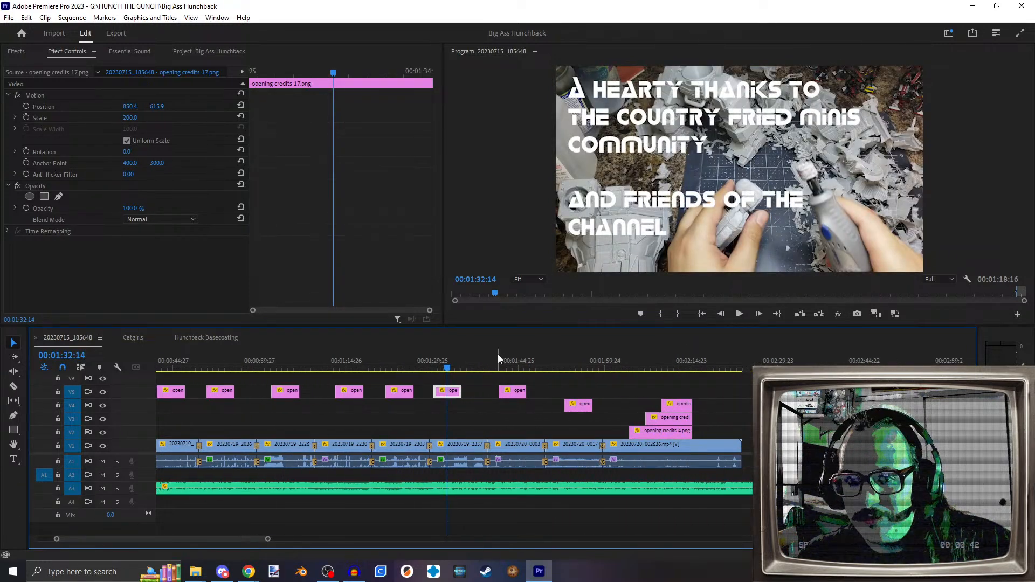
pyautogui.click(505, 362)
pyautogui.click(579, 355)
pyautogui.click(643, 355)
pyautogui.scroll(-3, 691, 426)
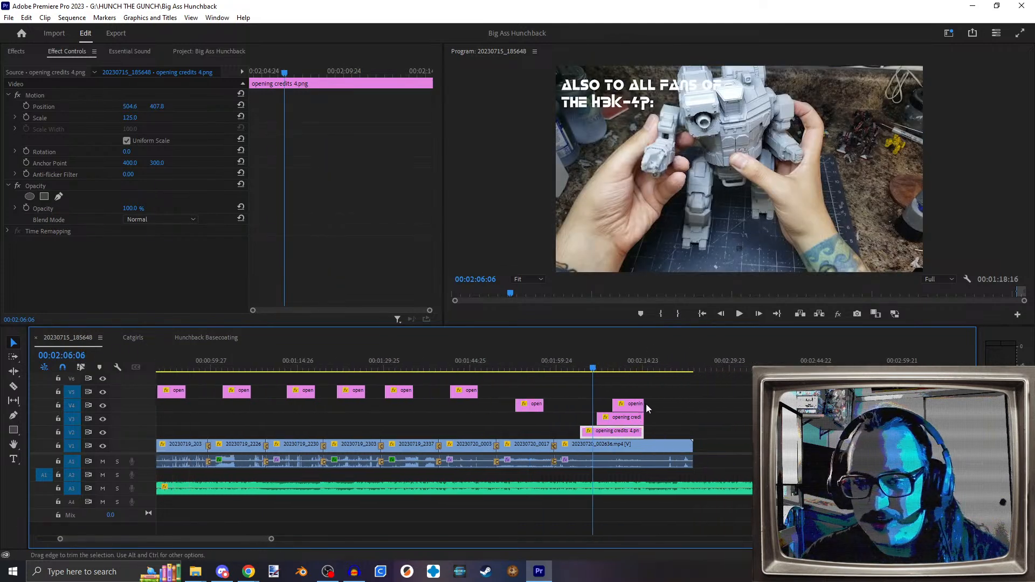
pyautogui.click(674, 360)
pyautogui.press('Down')
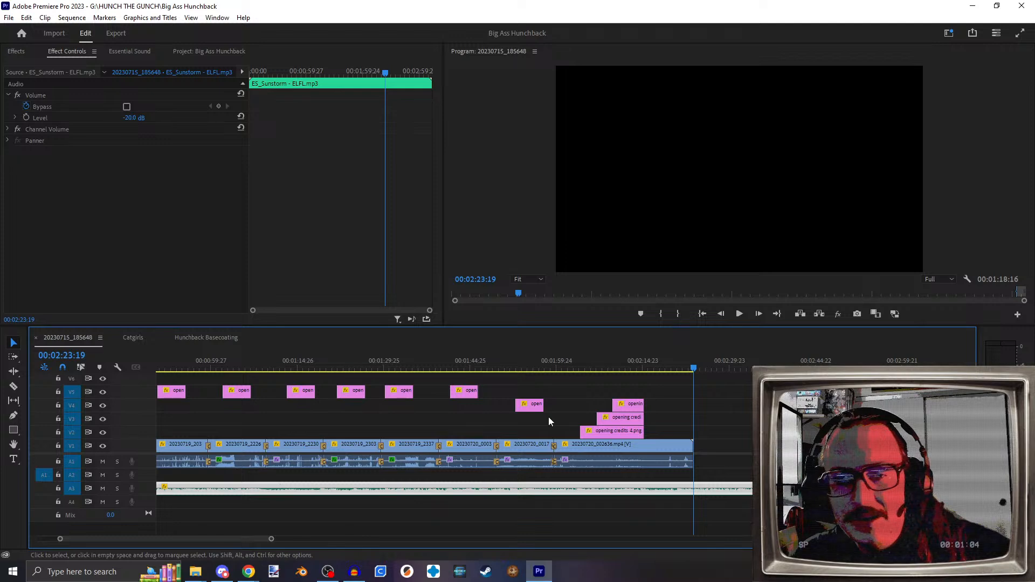
# Step: Switch to the Hunchback Basecoating sequence, review the footage in its first minute or so, and return to its start
pyautogui.scroll(-8, 537, 417)
pyautogui.scroll(-3, 566, 415)
pyautogui.click(216, 336)
pyautogui.click(232, 371)
pyautogui.moveTo(230, 370); pyautogui.dragTo(195, 370)
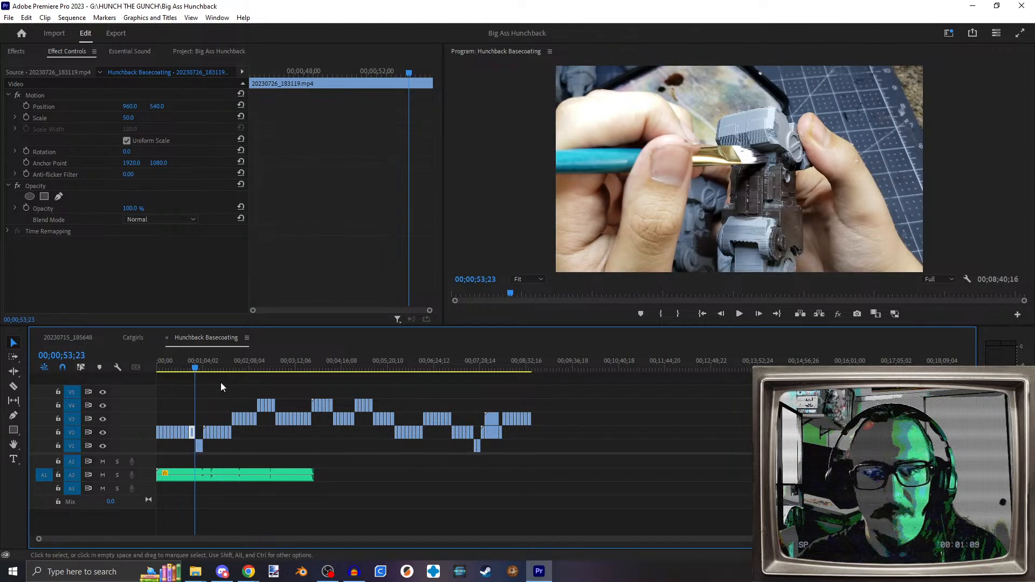
pyautogui.click(189, 371)
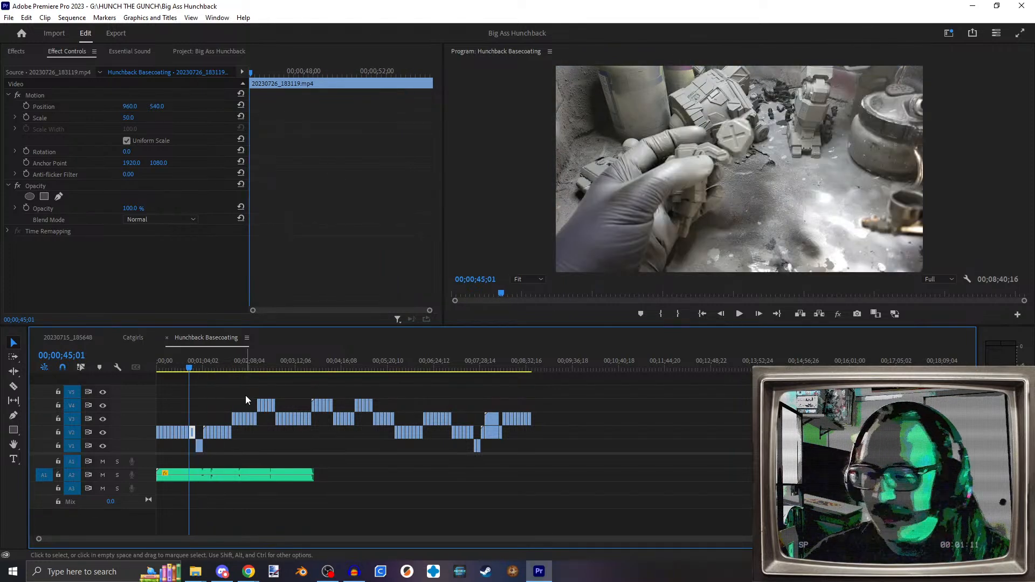
pyautogui.press('Home')
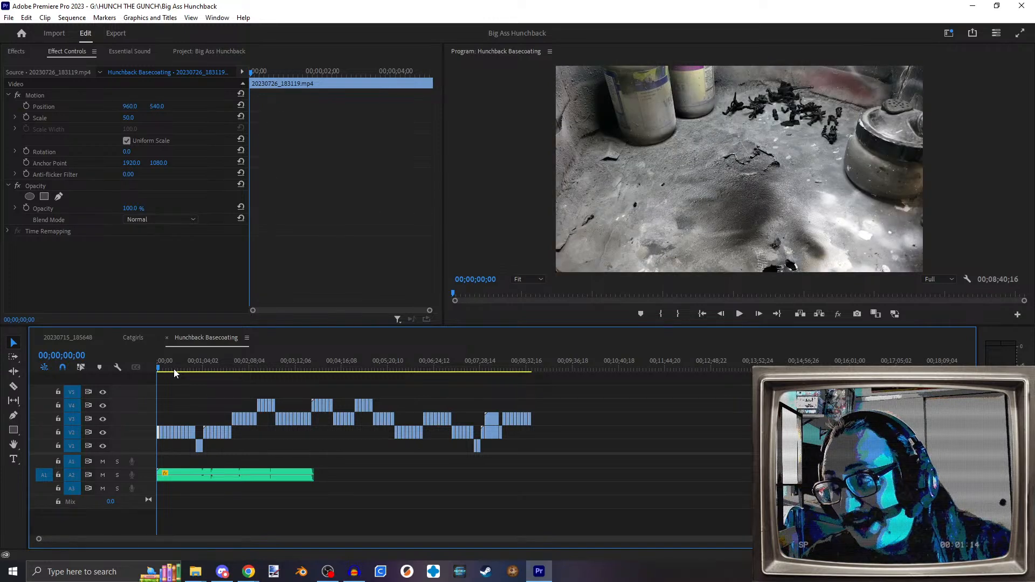
# Step: Scrub the Hunchback Basecoating sequence from its final section back to clip 20230727_181052 and play from that clip's start
pyautogui.click(509, 369)
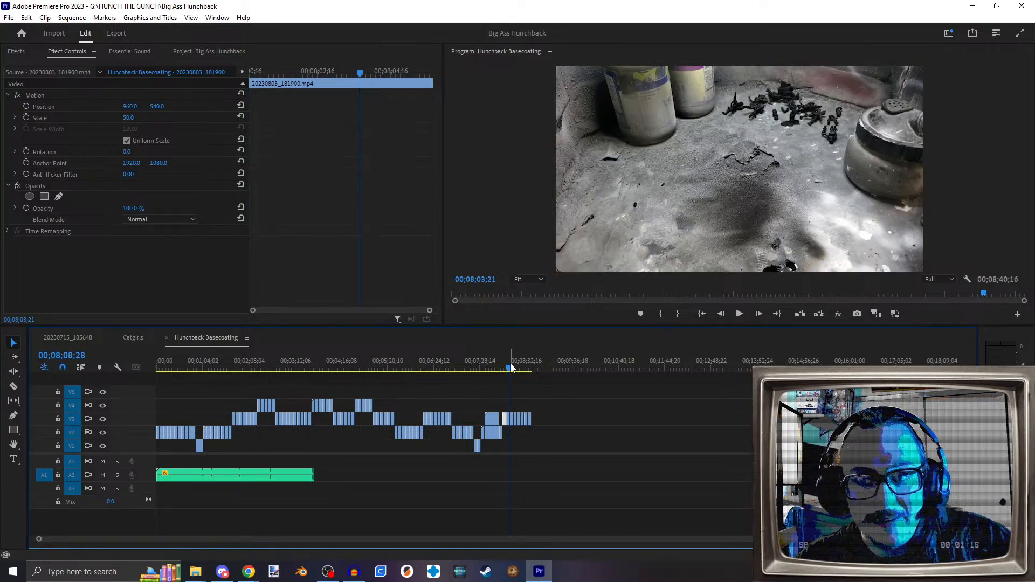
pyautogui.moveTo(512, 369)
pyautogui.mouseDown()
pyautogui.moveTo(529, 368)
pyautogui.moveTo(156, 368)
pyautogui.moveTo(200, 371)
pyautogui.mouseUp()
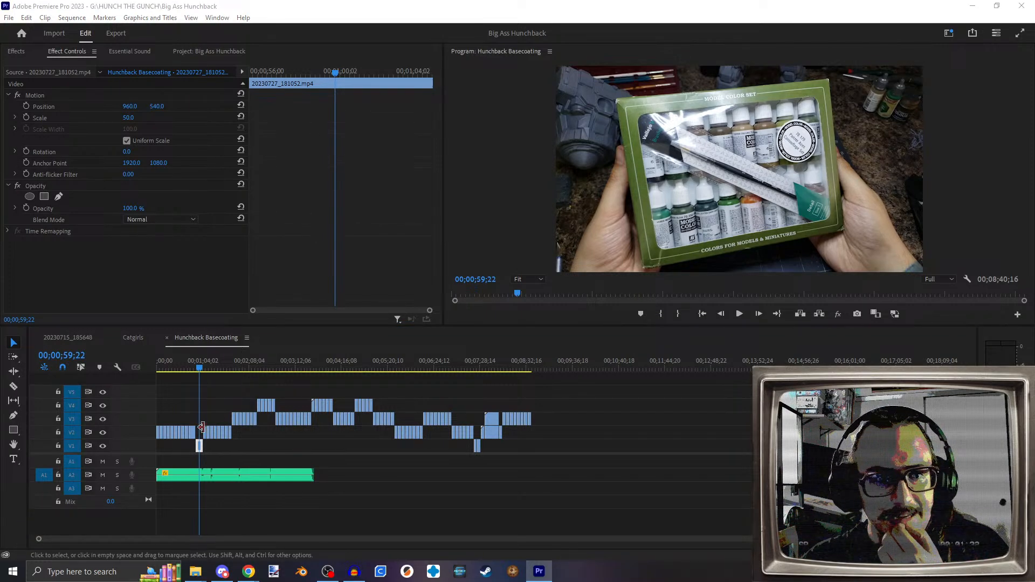
pyautogui.moveTo(199, 373); pyautogui.dragTo(206, 373)
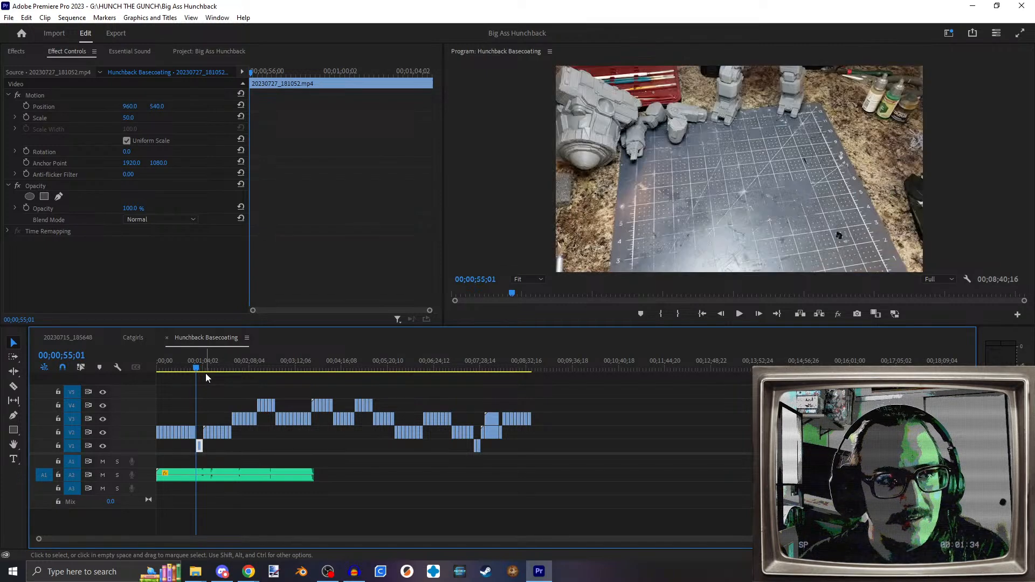
pyautogui.press('Up')
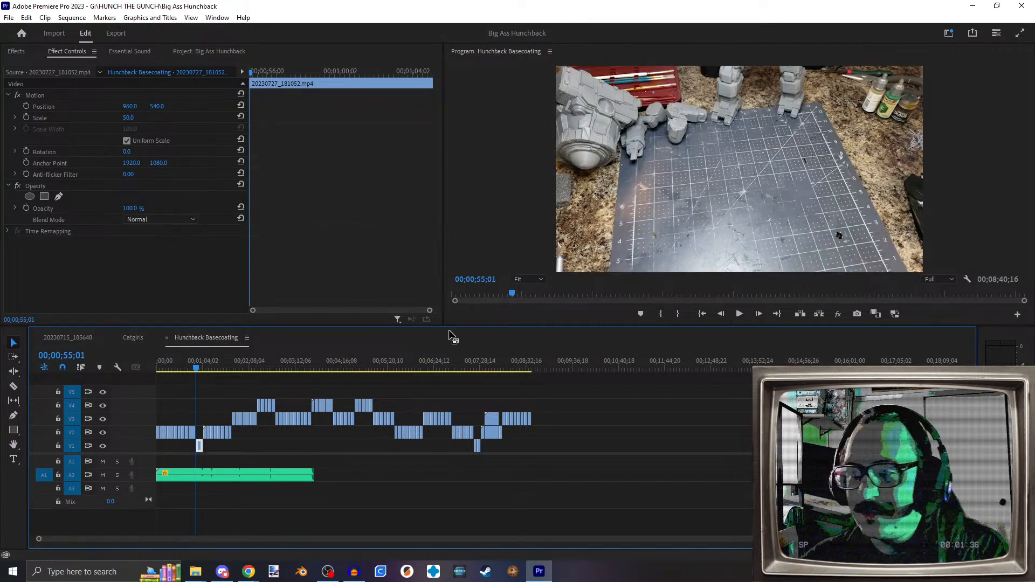
pyautogui.click(739, 314)
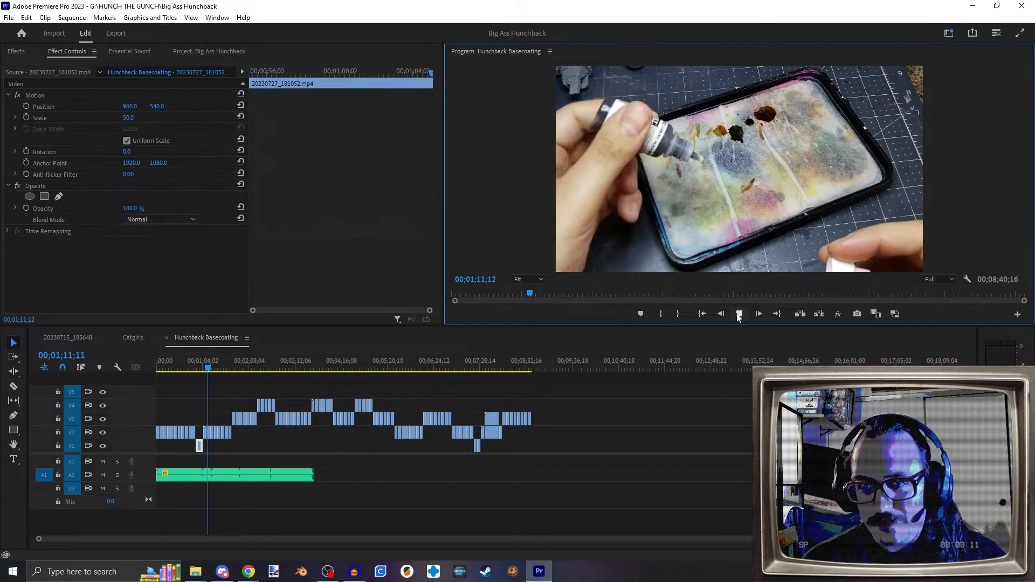
pyautogui.click(739, 315)
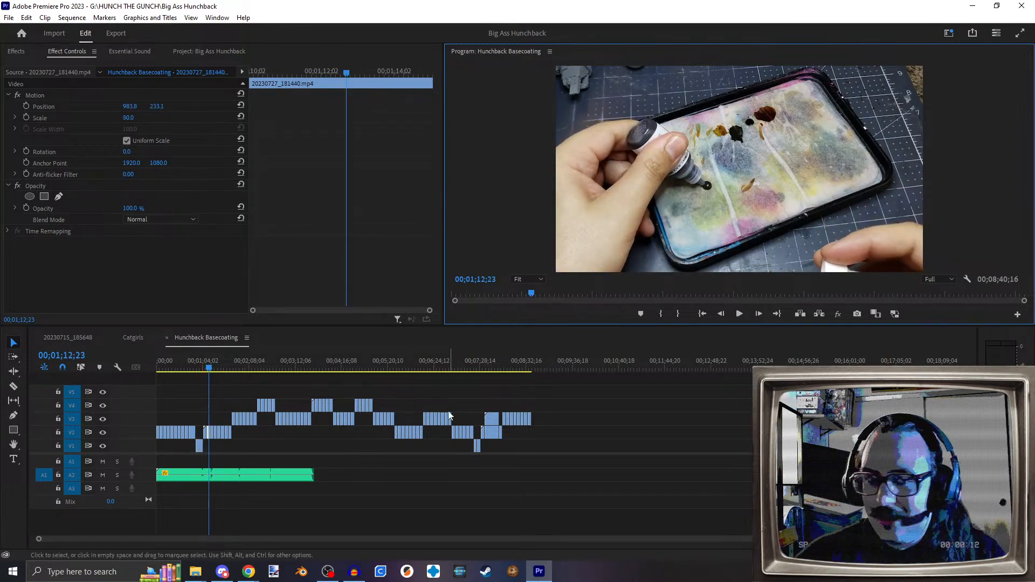
# Step: Check the end of the Hunchback Basecoating sequence, view the Catgirls sequence, and return to the 20230715_185648 sequence
pyautogui.moveTo(431, 366); pyautogui.dragTo(532, 367)
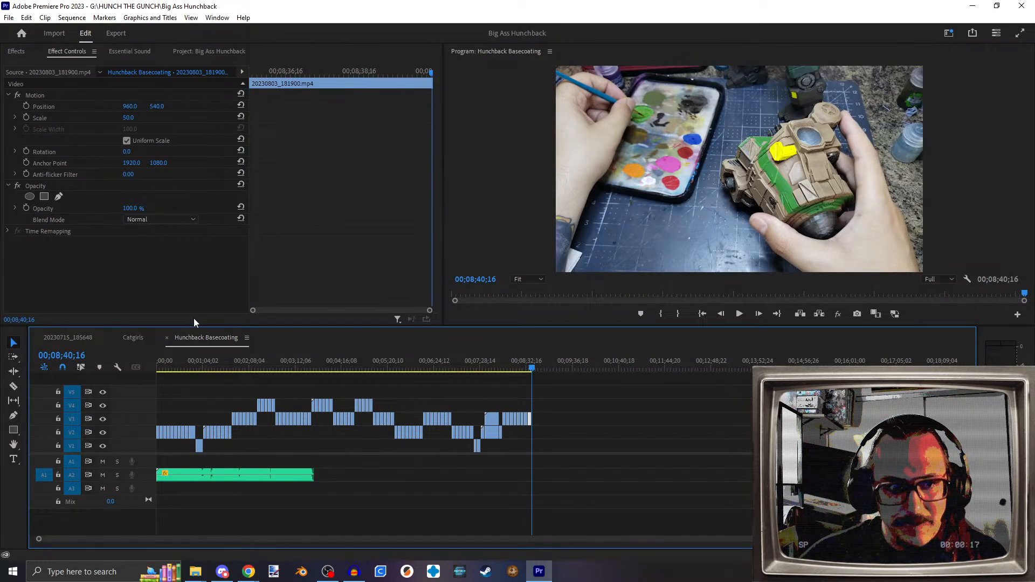
pyautogui.click(132, 338)
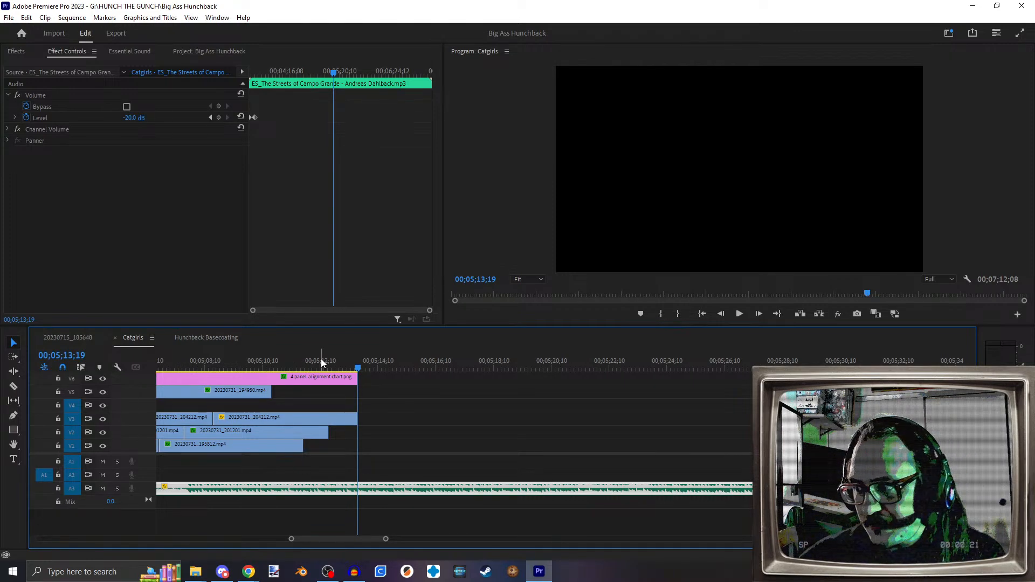
pyautogui.click(82, 336)
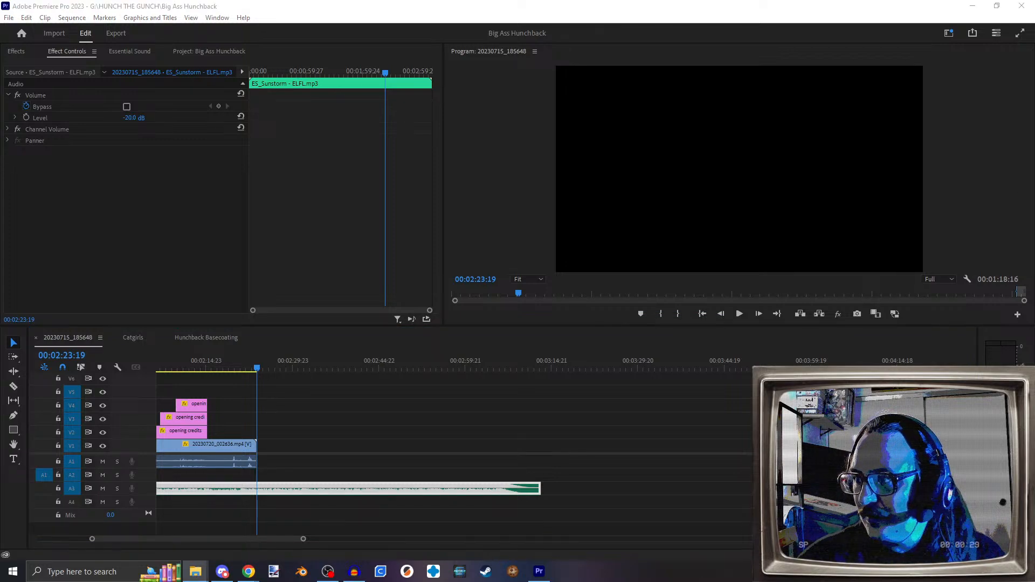
# Step: In File Explorer's HUNCH THE GUNCH folder, select files 20230803_183358 through 20230827_003406, and narrow the selection to 20230803_202032
pyautogui.moveTo(0, 6); pyautogui.dragTo(167, 0)
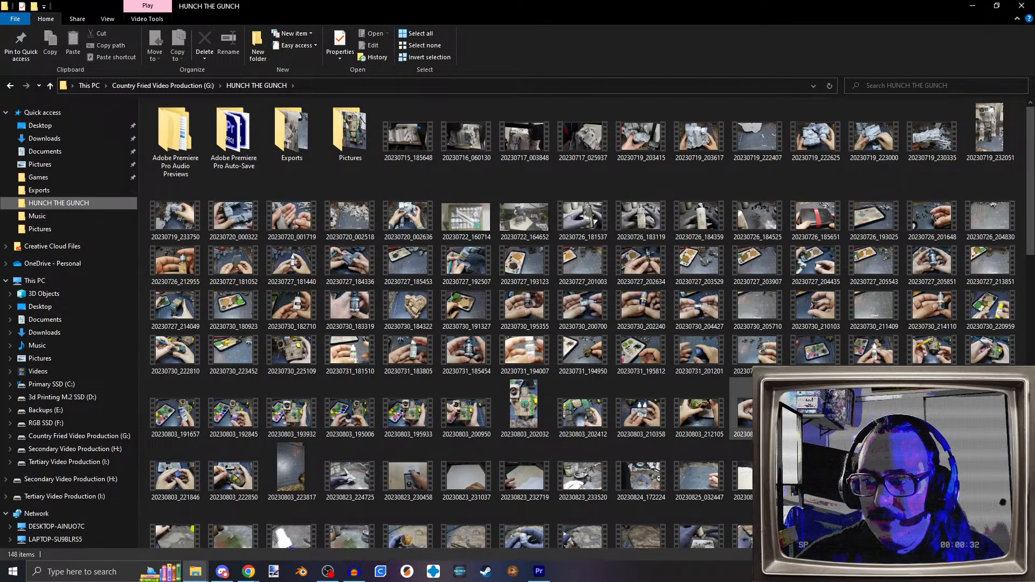
pyautogui.click(885, 347)
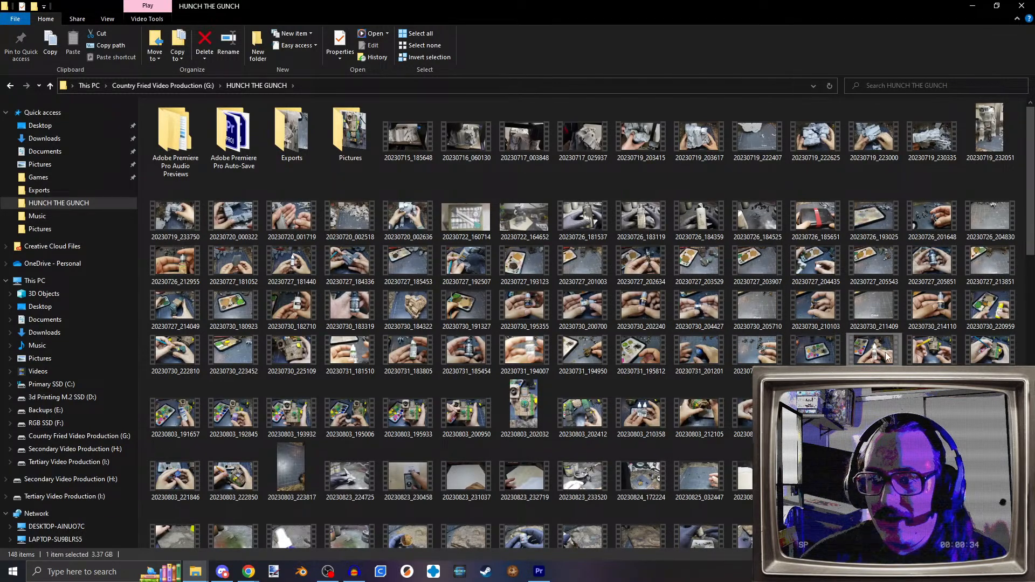
pyautogui.scroll(-3, 851, 366)
pyautogui.keyDown('shift'); pyautogui.click(419, 450); pyautogui.keyUp('shift')
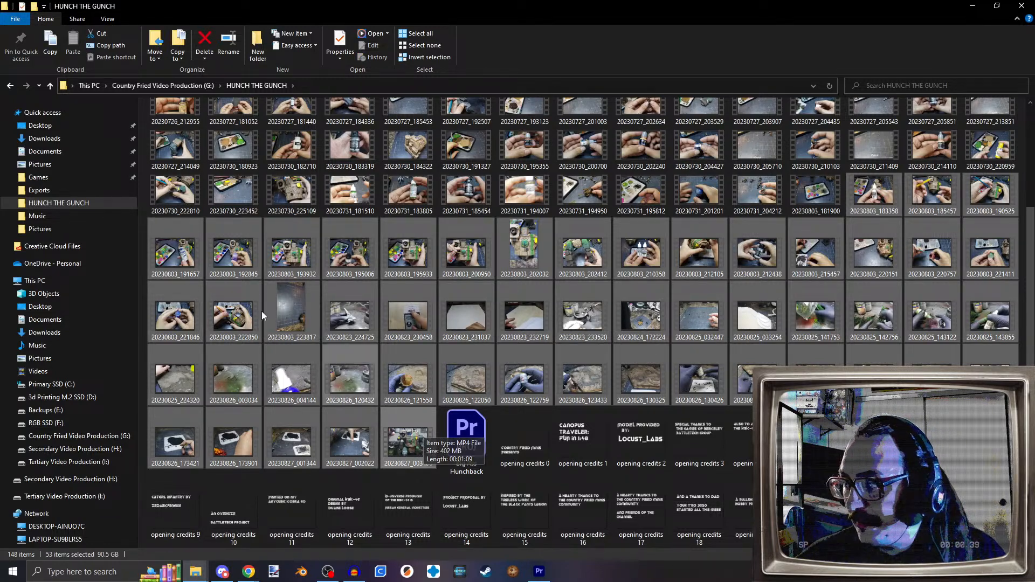
pyautogui.click(583, 251)
pyautogui.click(517, 251)
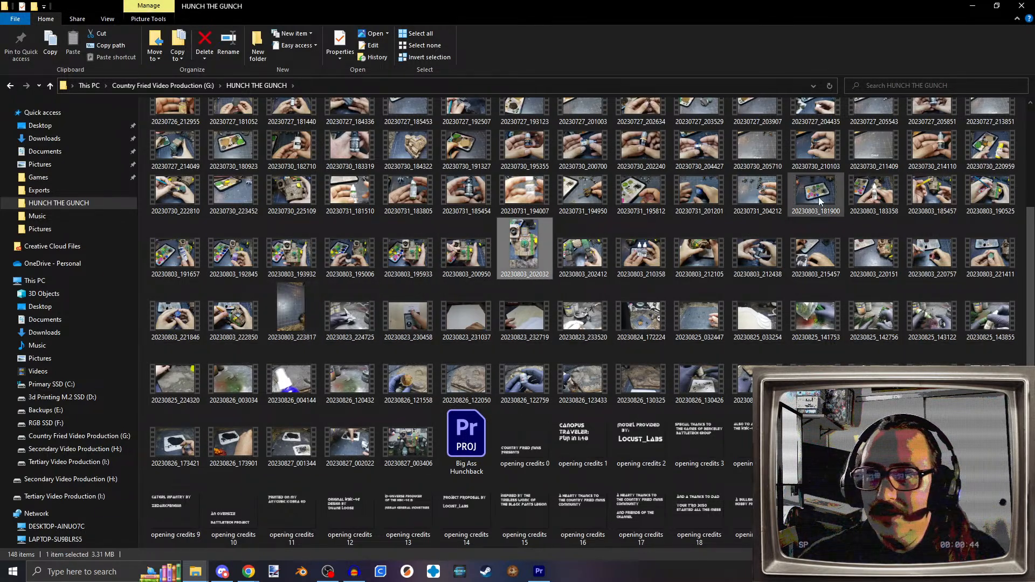
# Step: Preview the clip 20230803_183358 in Media Player, skip ahead to about 2:54, and close the player
pyautogui.doubleClick(875, 194)
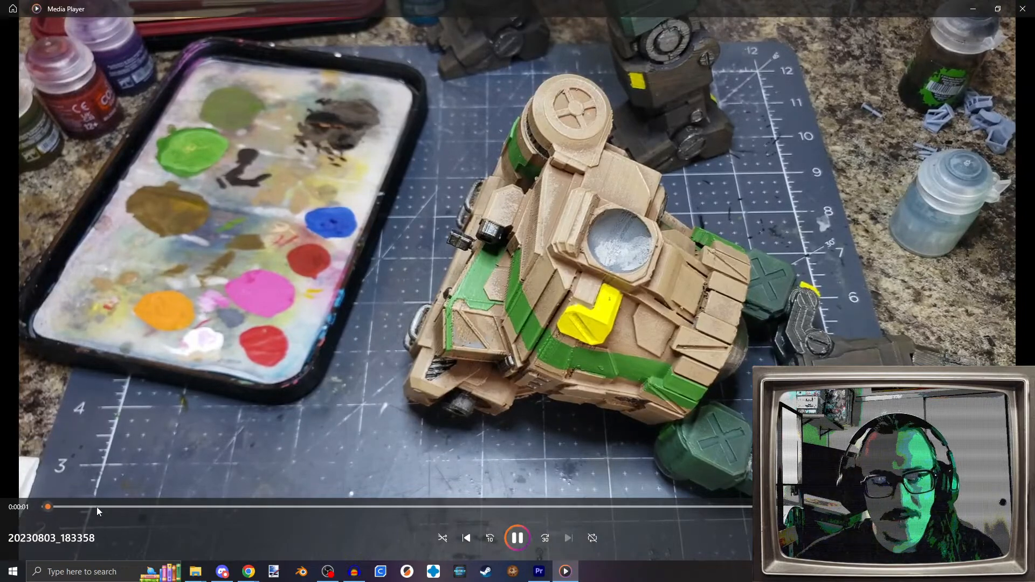
pyautogui.moveTo(96, 507); pyautogui.dragTo(320, 506)
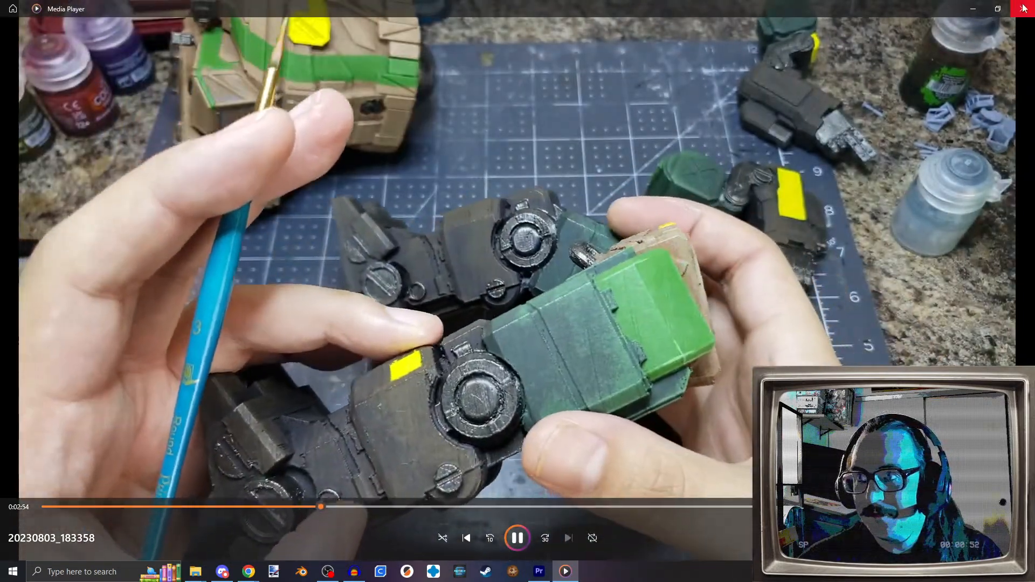
pyautogui.click(1023, 8)
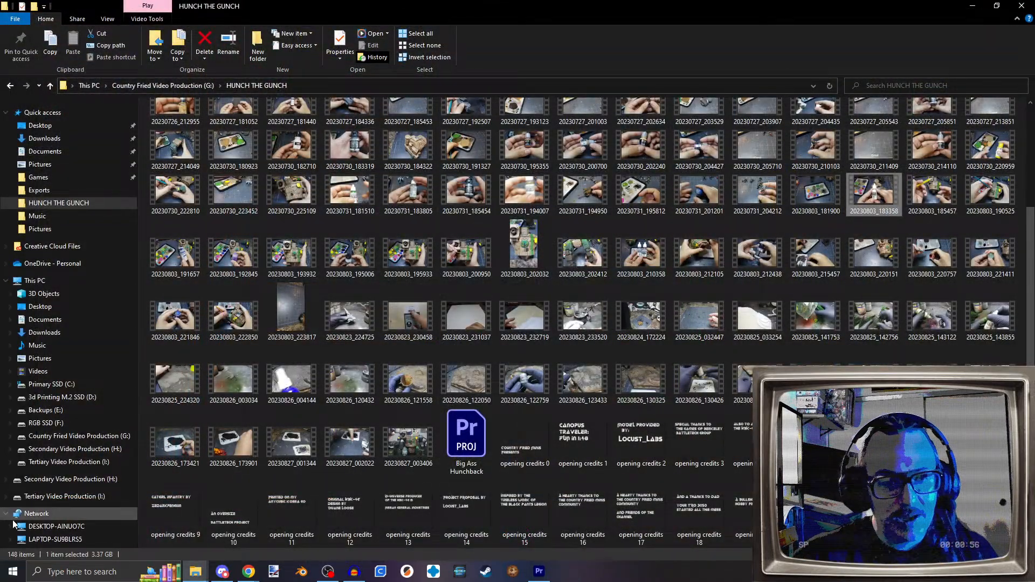
# Step: Switch to Premiere Pro, examine the final four-panel section of the Catgirls sequence around its last cuts, and minimize the program
pyautogui.click(539, 572)
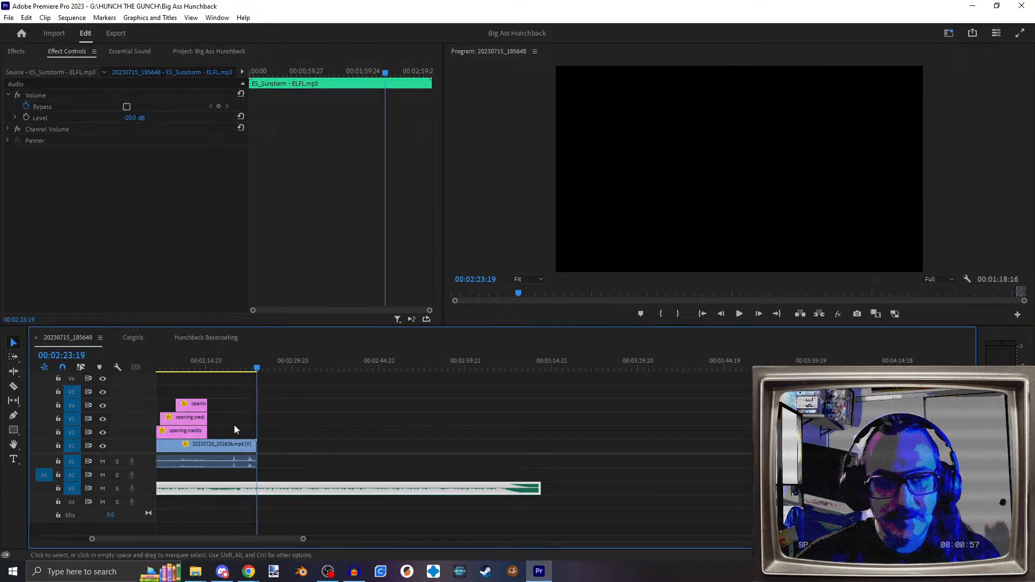
pyautogui.scroll(5, 185, 407)
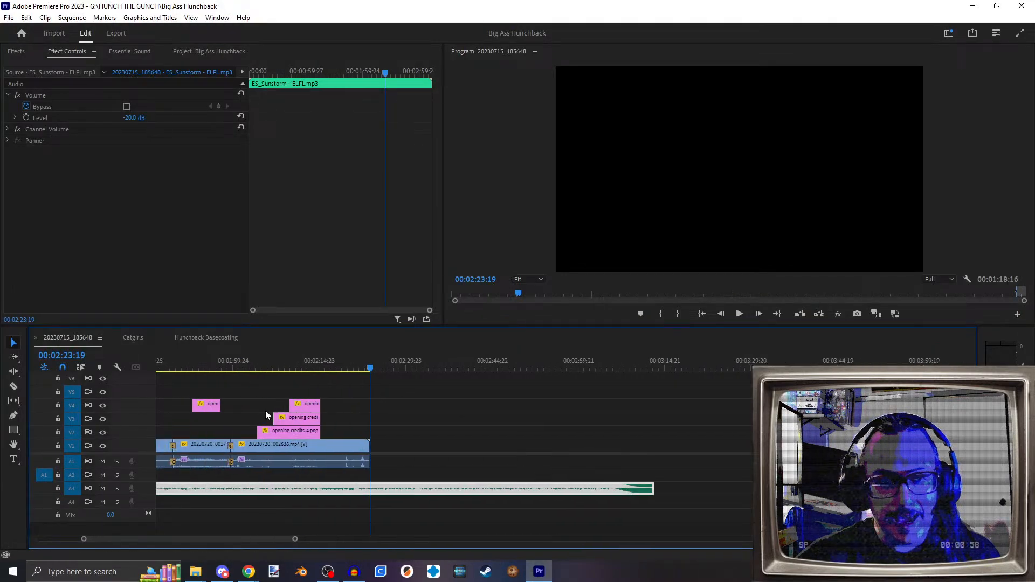
pyautogui.click(138, 338)
pyautogui.moveTo(339, 368); pyautogui.dragTo(326, 368)
pyautogui.click(347, 362)
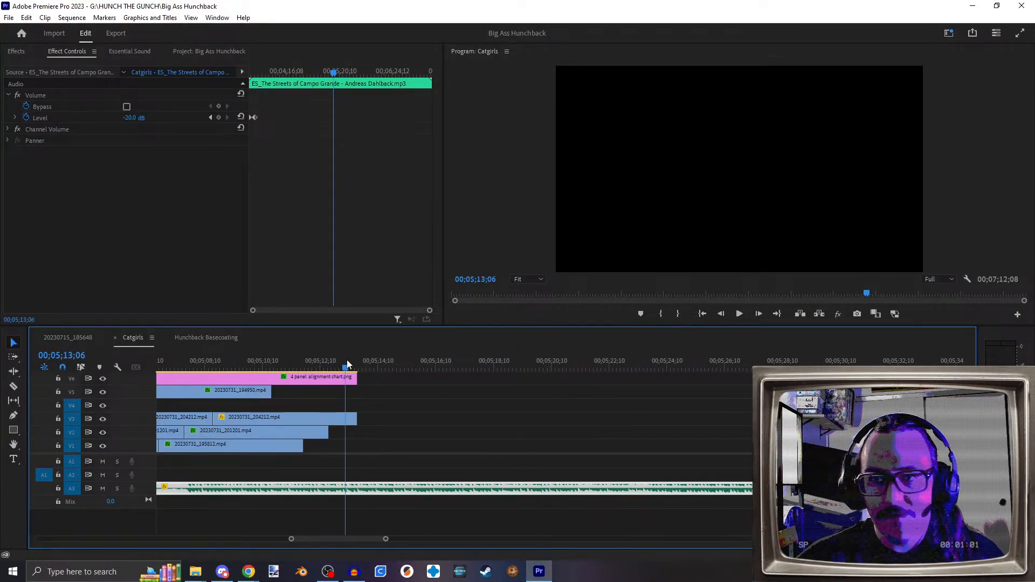
pyautogui.click(280, 367)
pyautogui.press('Up')
pyautogui.press('Up')
pyautogui.scroll(9, 328, 405)
pyautogui.scroll(8, 304, 397)
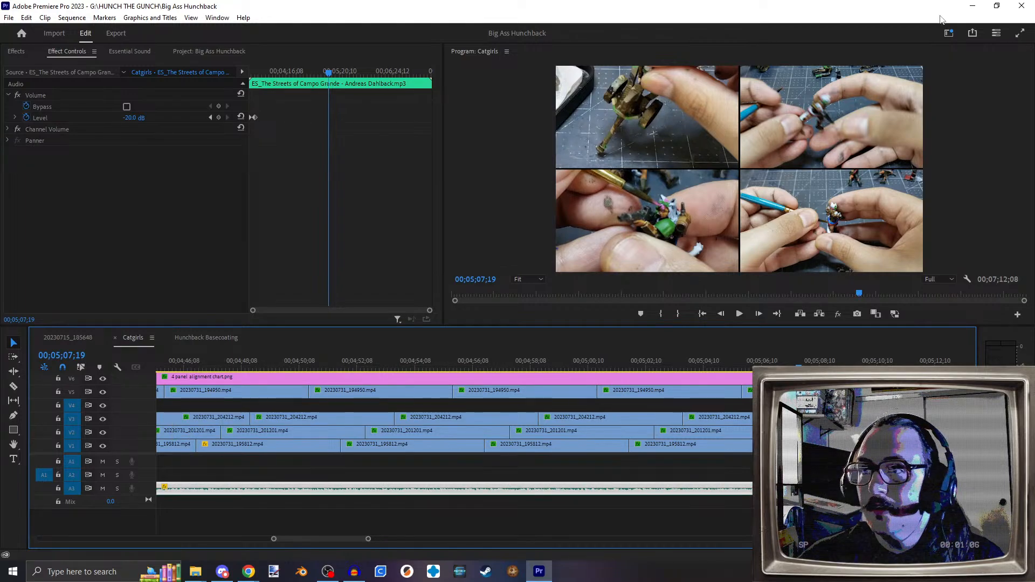
pyautogui.click(973, 5)
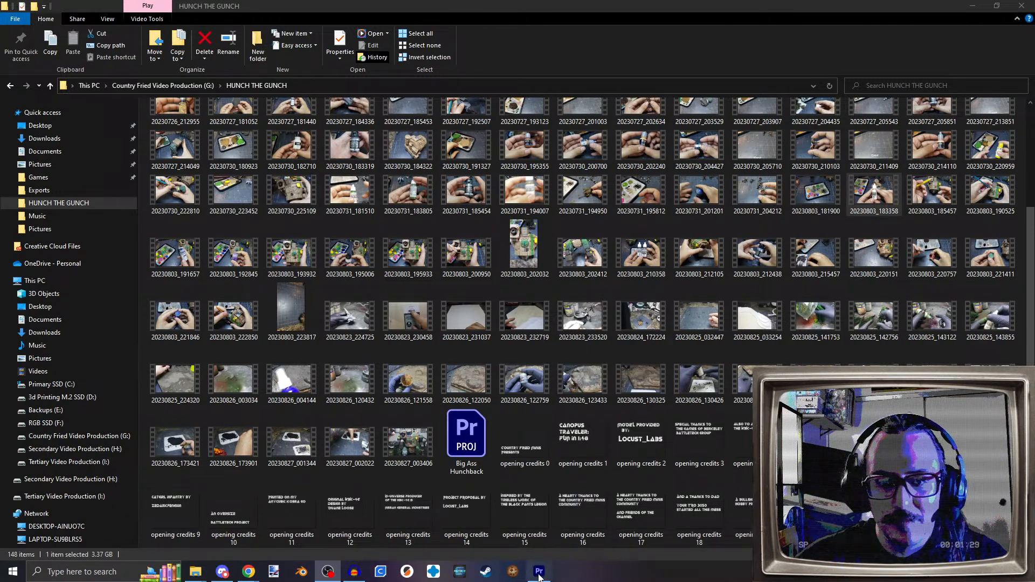
# Step: Return to Premiere Pro, view the whole Catgirls timeline, and move the playhead to the sequence's start
pyautogui.hotkey('alt', 'Tab')
pyautogui.scroll(3, 292, 440)
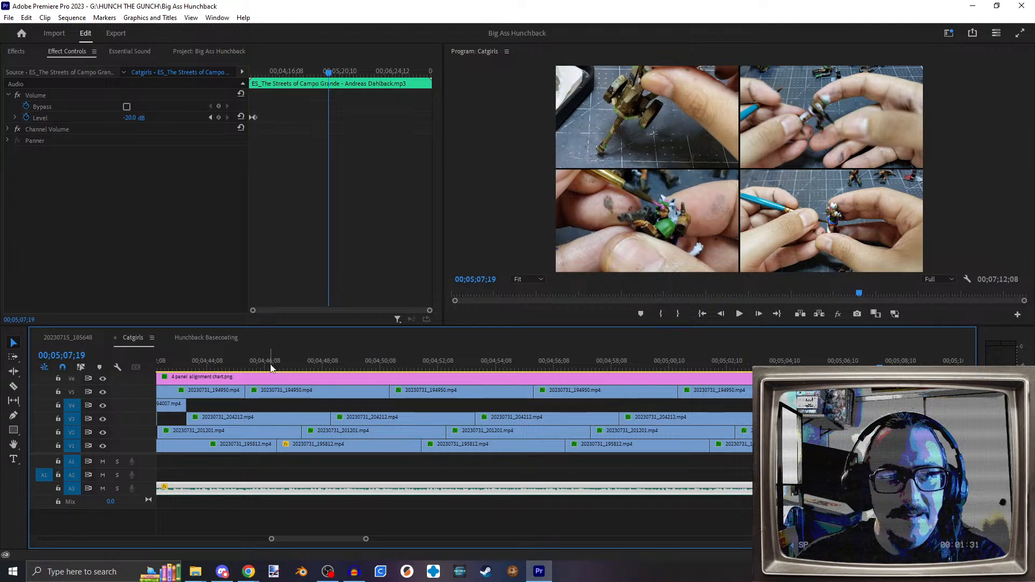
pyautogui.scroll(-7, 404, 479)
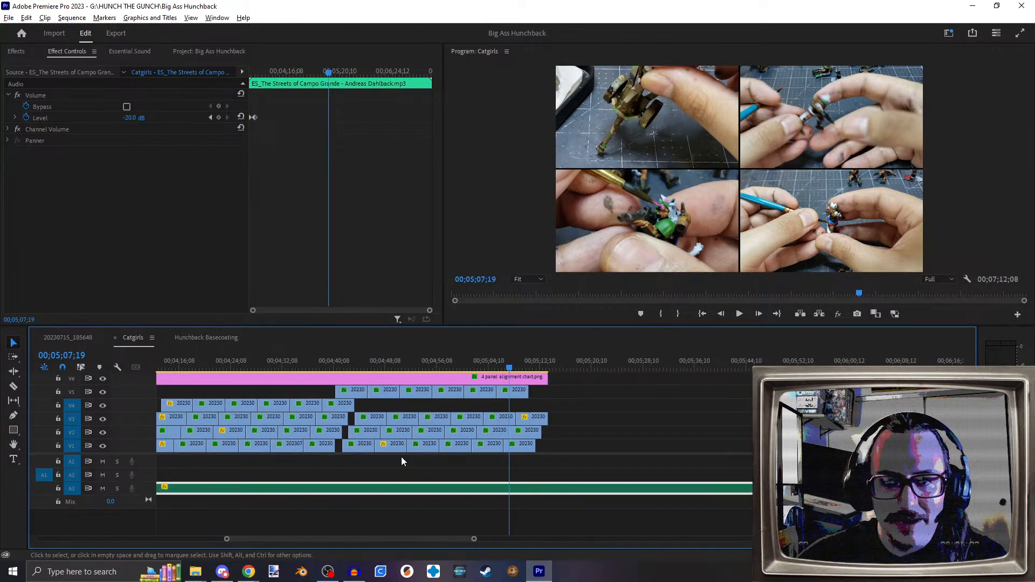
pyautogui.scroll(-2, 345, 457)
pyautogui.click(272, 370)
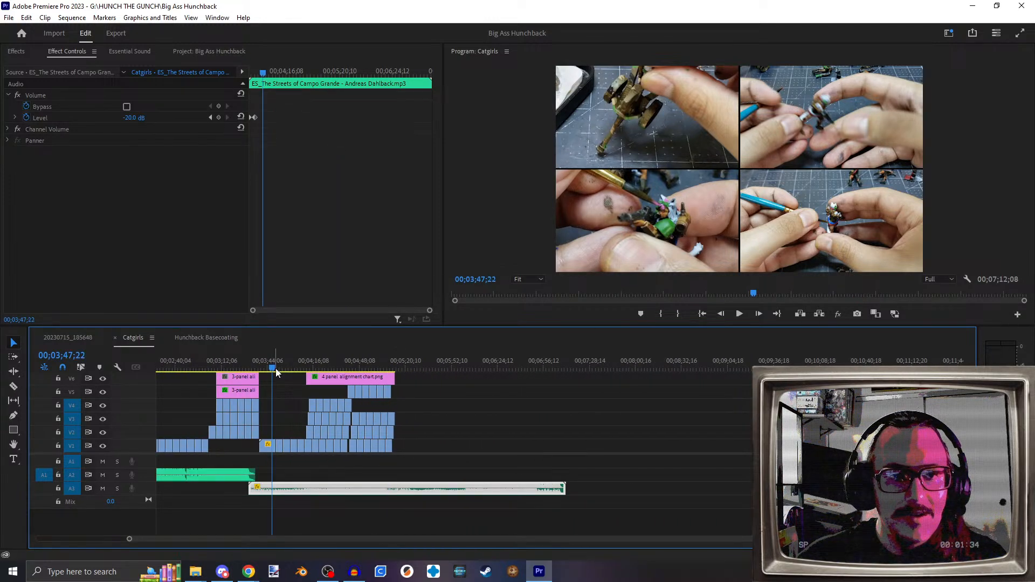
pyautogui.press('Home')
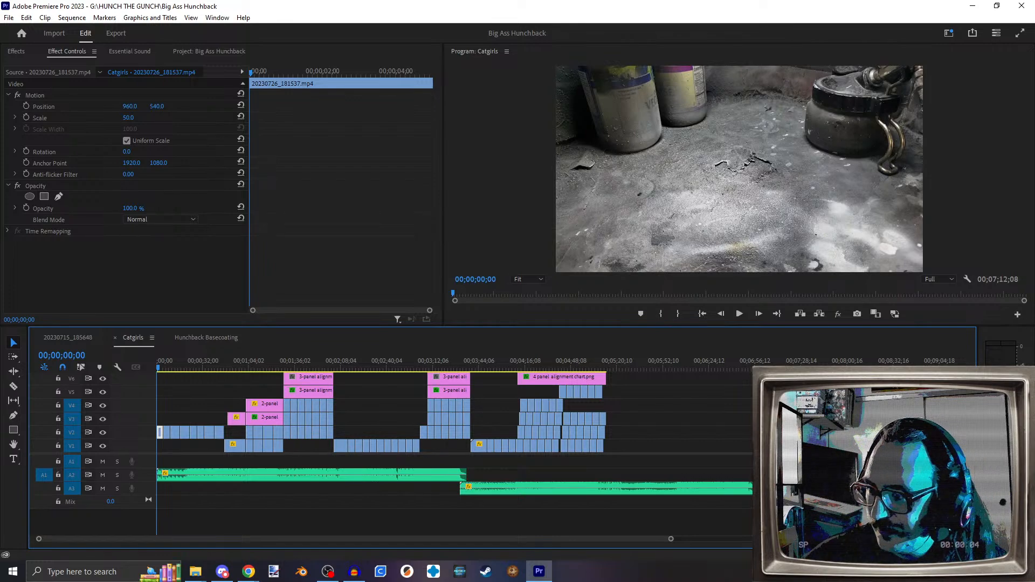
# Step: In OBS Studio, set the Application Audio Capture (BETA) source's window to Adobe Premiere Pro, and move OBS out of the way
pyautogui.moveTo(448, 581); pyautogui.dragTo(446, 0)
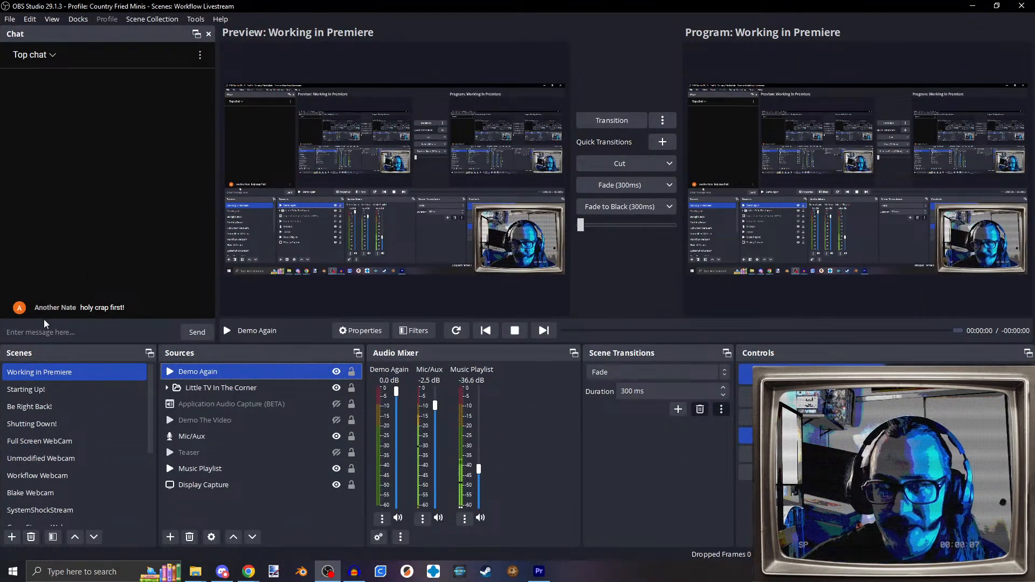
pyautogui.click(241, 406)
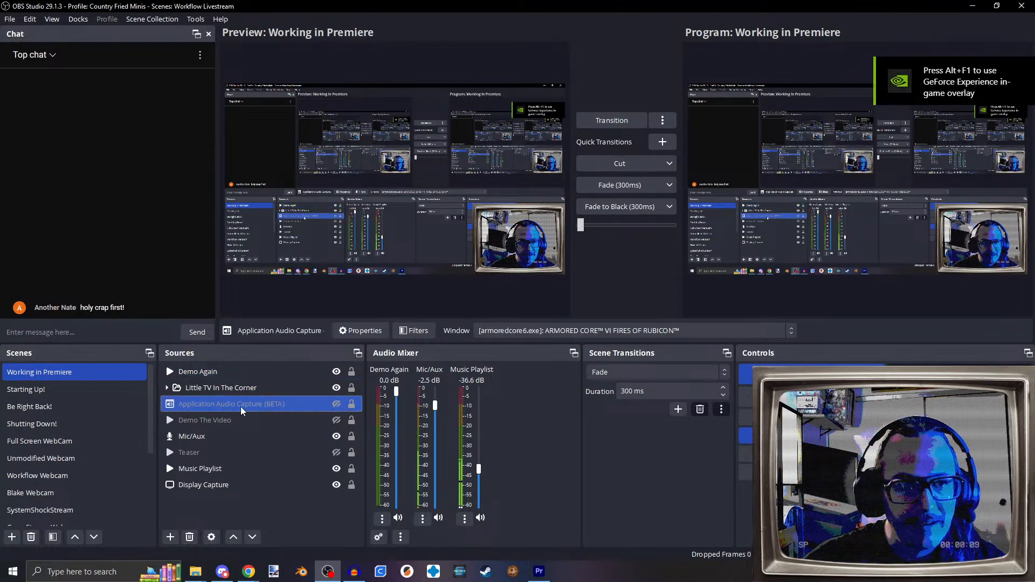
pyautogui.doubleClick(240, 406)
pyautogui.click(647, 148)
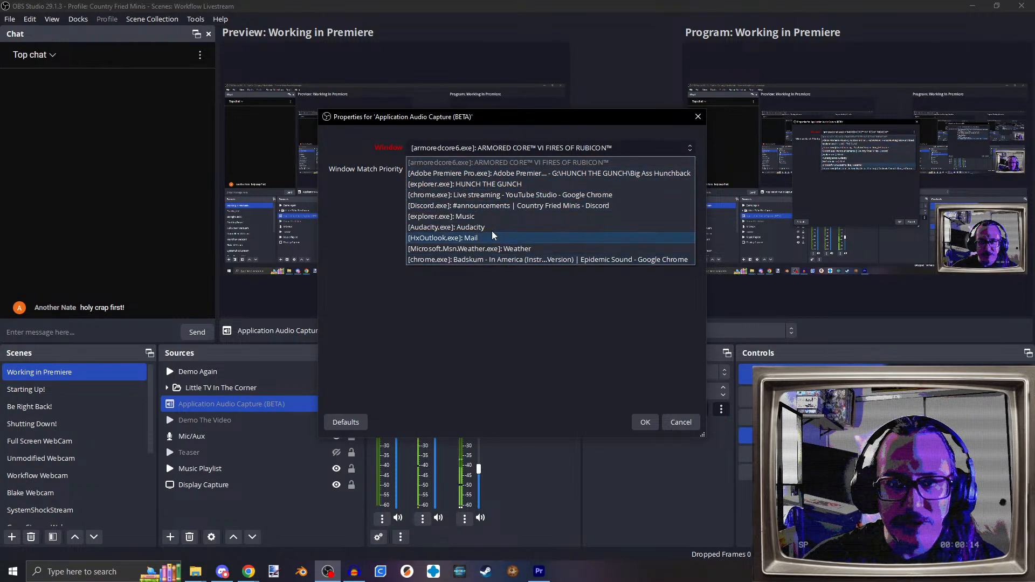
pyautogui.click(513, 174)
pyautogui.click(648, 423)
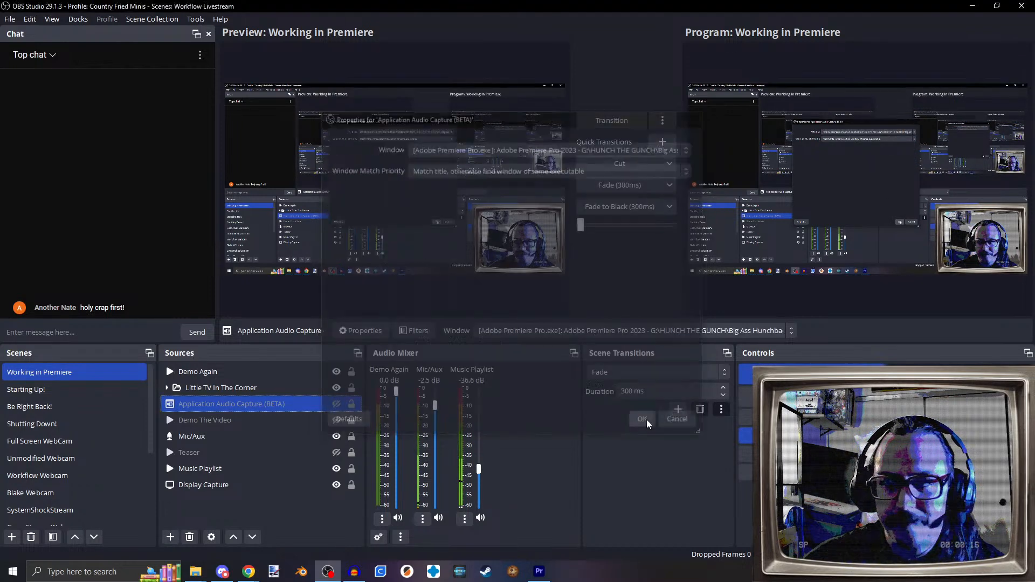
pyautogui.moveTo(440, 10); pyautogui.dragTo(1034, 383)
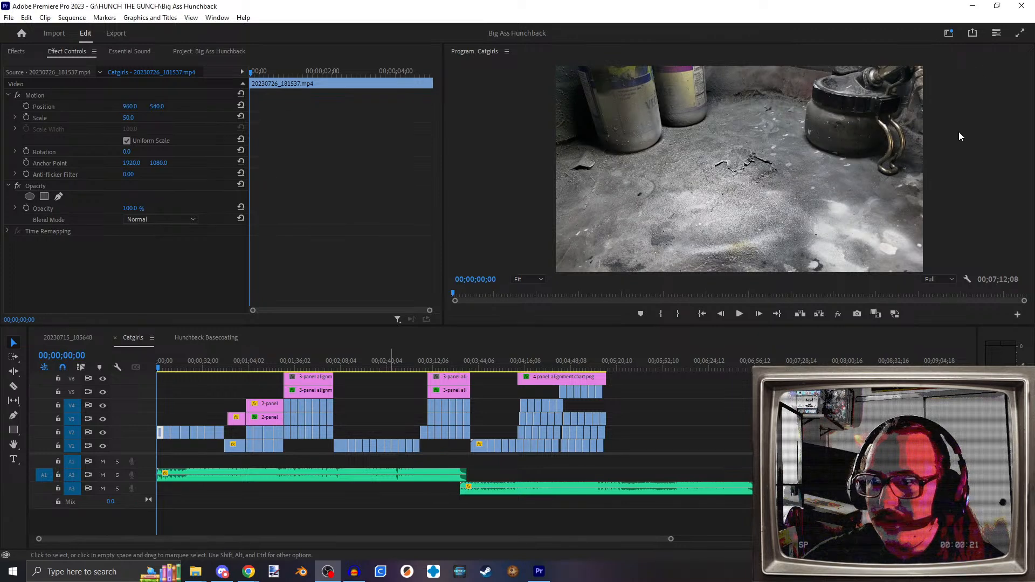
pyautogui.rightClick(941, 97)
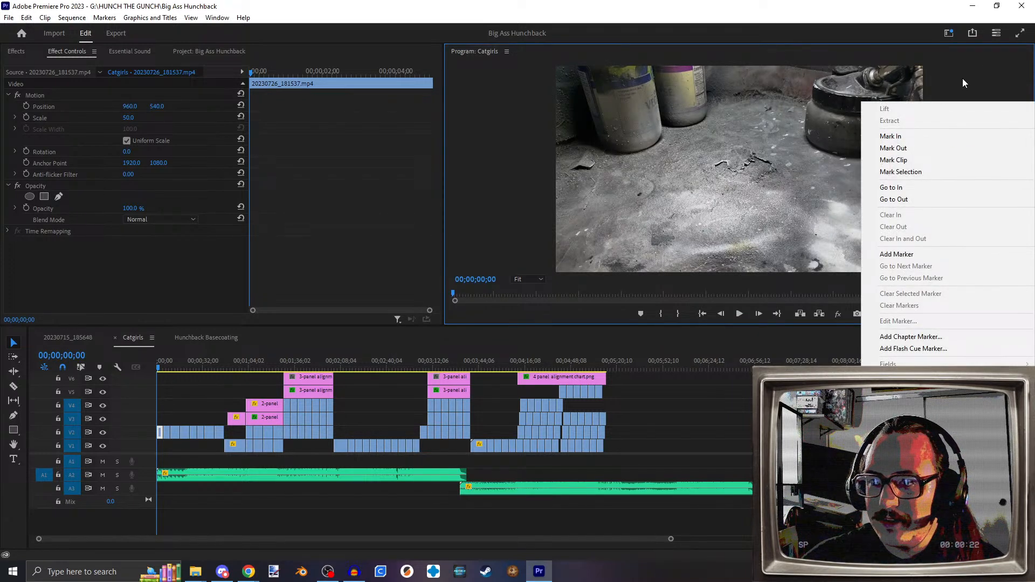
pyautogui.rightClick(623, 120)
pyautogui.rightClick(619, 125)
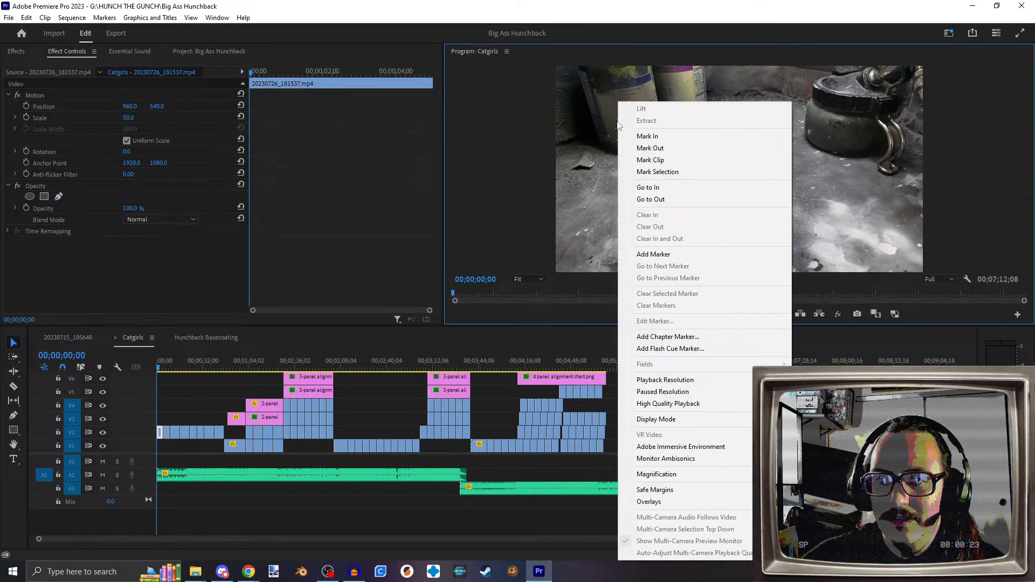
pyautogui.click(507, 52)
pyautogui.rightClick(507, 52)
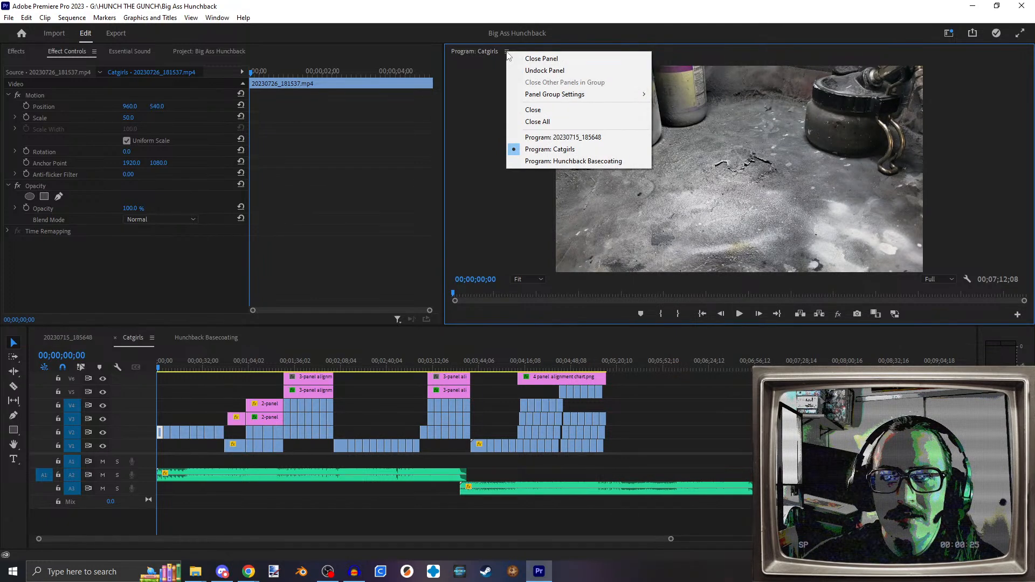
pyautogui.click(471, 165)
pyautogui.rightClick(747, 212)
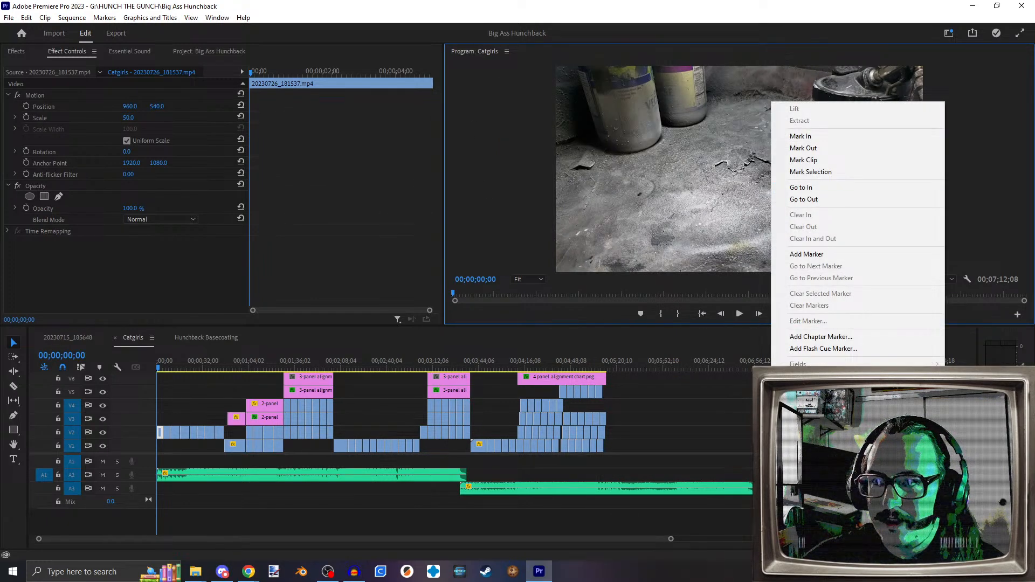
pyautogui.click(999, 185)
pyautogui.click(669, 192)
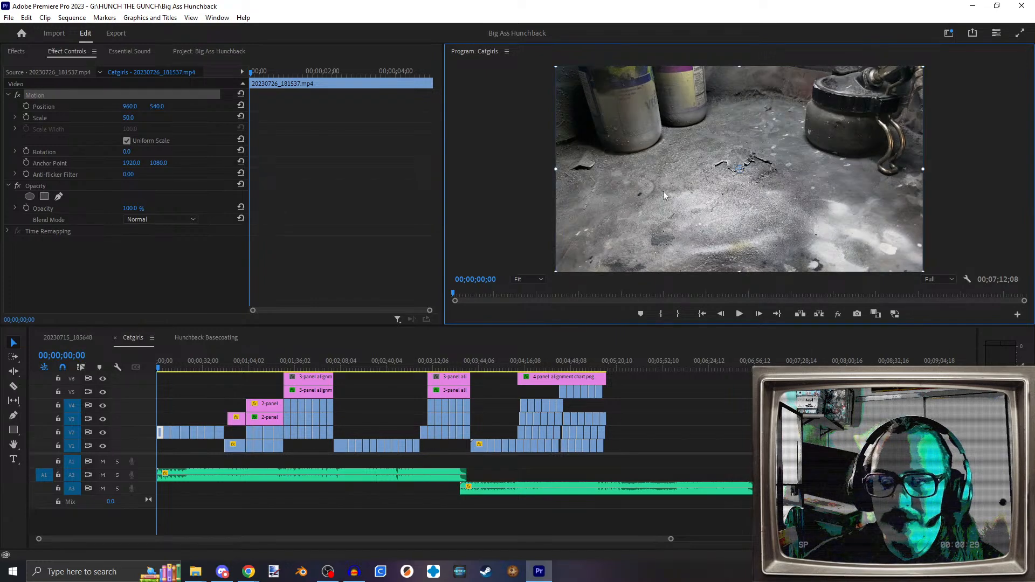
# Step: Enlarge the Program Monitor within the workspace, play the Catgirls sequence from its start, and stop playback after the last clips
pyautogui.click(208, 51)
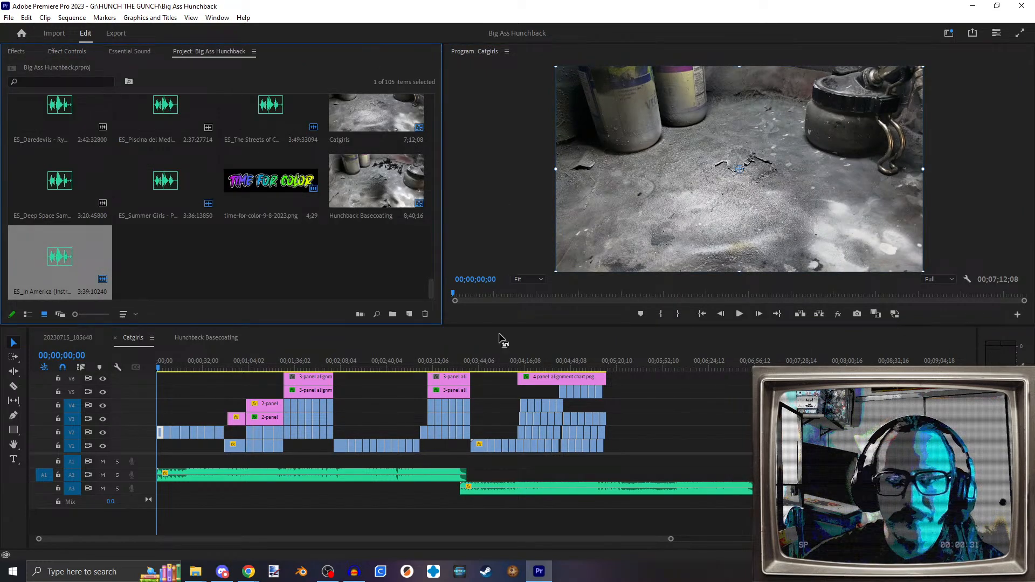
pyautogui.moveTo(504, 326); pyautogui.dragTo(502, 507)
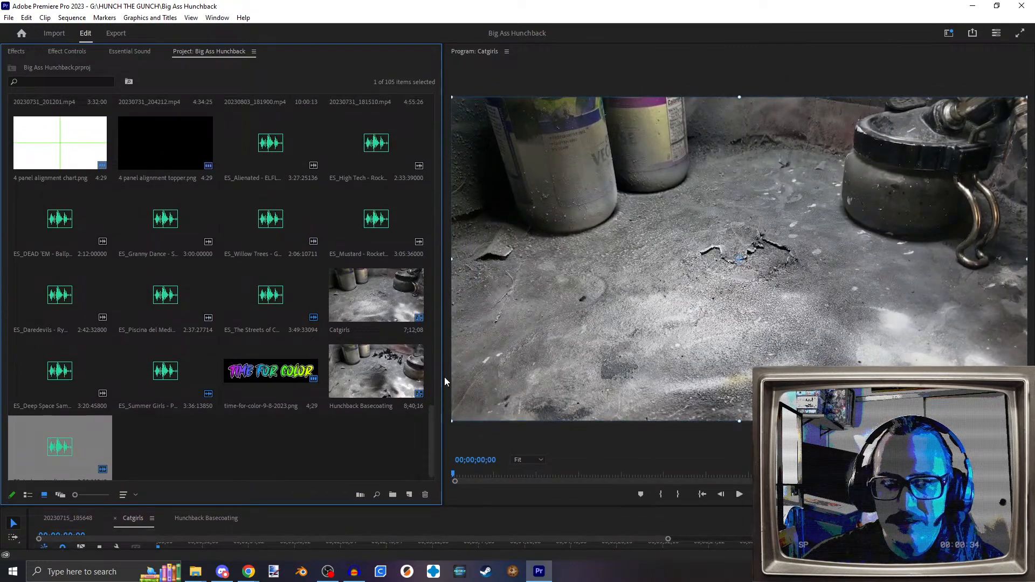
pyautogui.moveTo(443, 377); pyautogui.dragTo(178, 368)
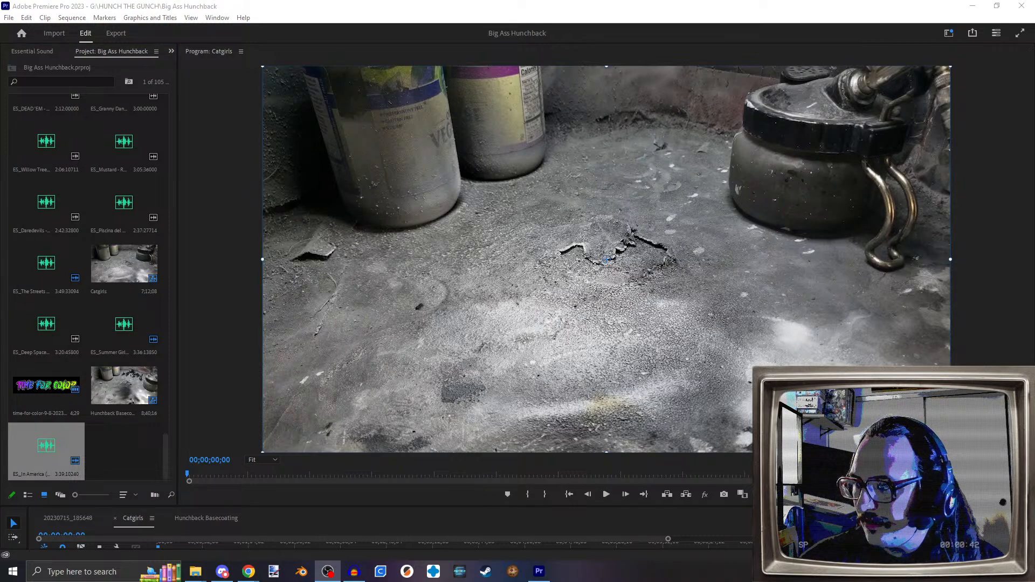
pyautogui.click(605, 495)
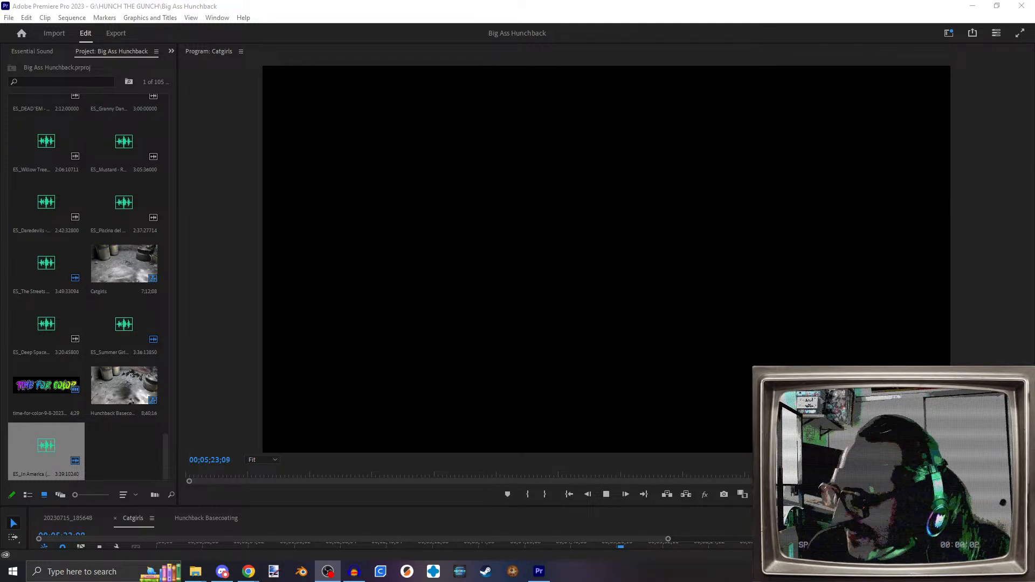
pyautogui.click(571, 501)
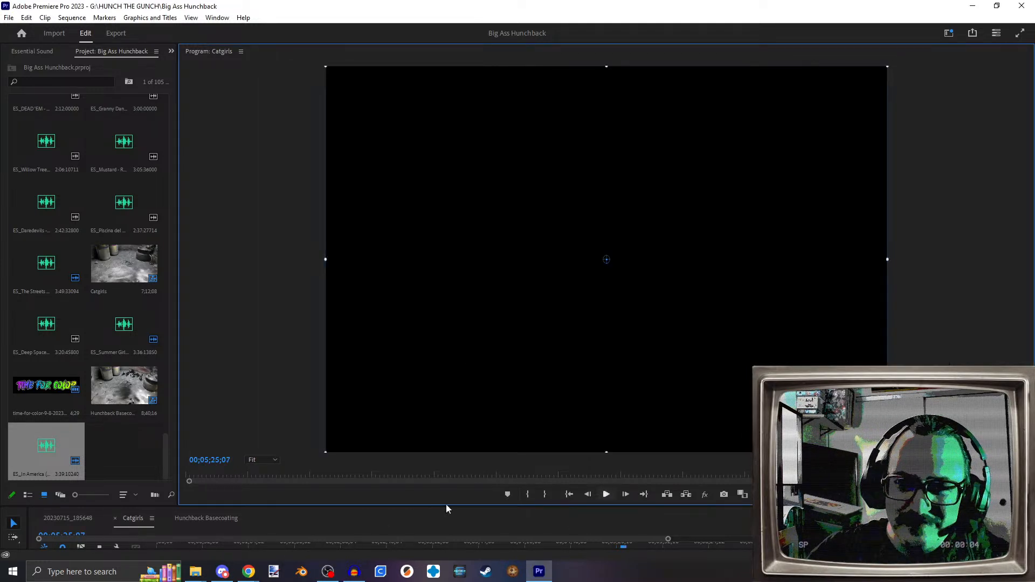
# Step: Restore space for the timeline and Project panel, and place the playhead at the end of the Catgirls four-panel section, at 00;05;12;19
pyautogui.moveTo(283, 507); pyautogui.dragTo(281, 351)
pyautogui.moveTo(179, 251); pyautogui.dragTo(497, 256)
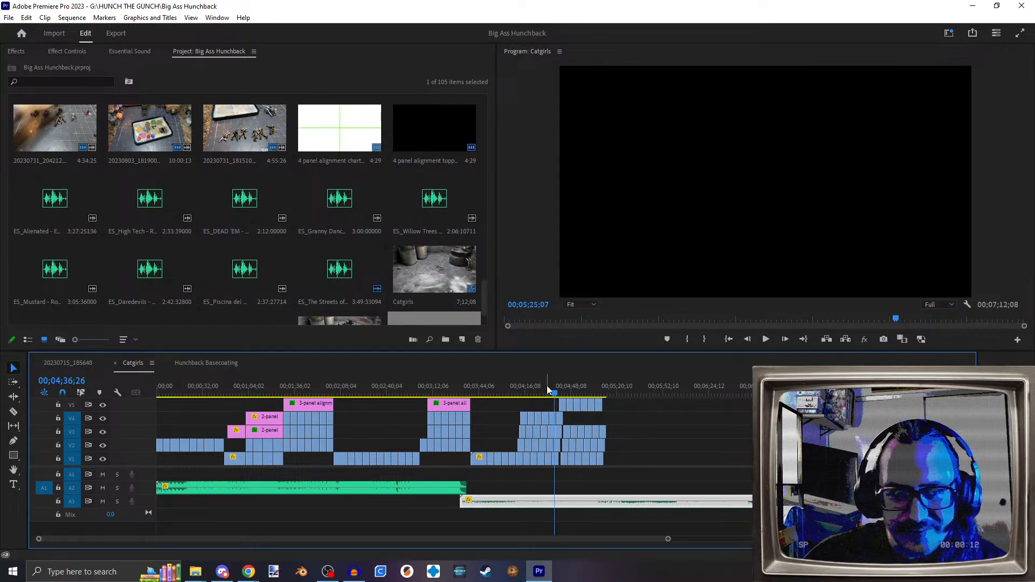
pyautogui.click(606, 379)
pyautogui.press('Right')
pyautogui.press('Right')
pyautogui.press('Right')
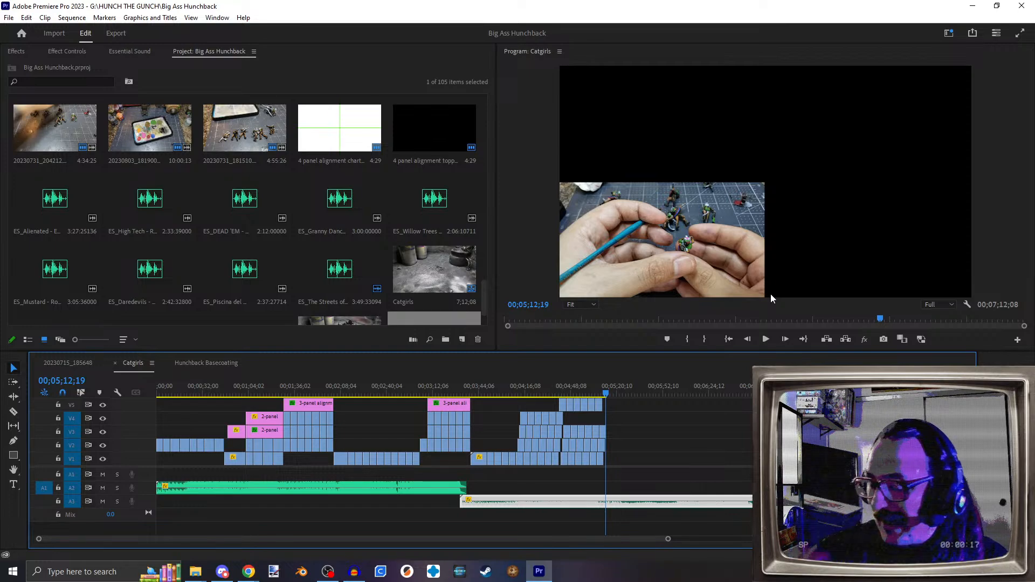
# Step: Switch to File Explorer, preview the clip 20230803_220757 in Media Player up to about 3:05, and close the player
pyautogui.hotkey('alt', 'Tab')
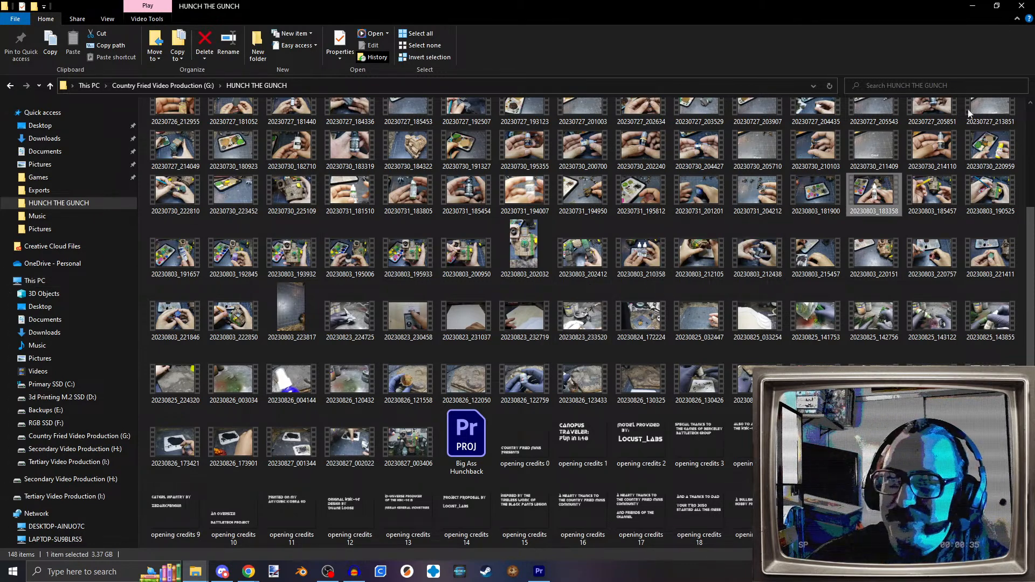
pyautogui.doubleClick(923, 256)
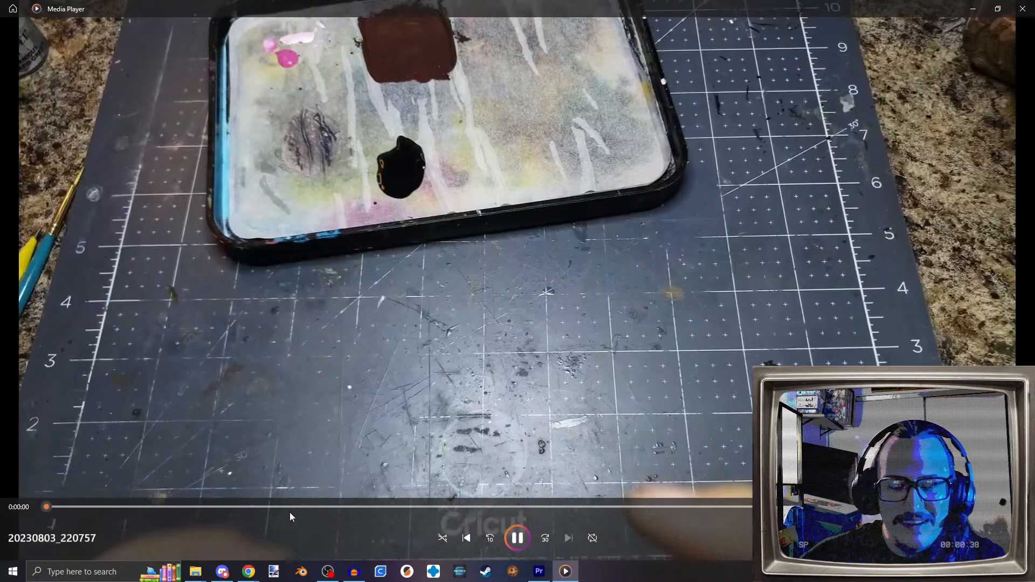
pyautogui.moveTo(290, 513); pyautogui.dragTo(518, 506)
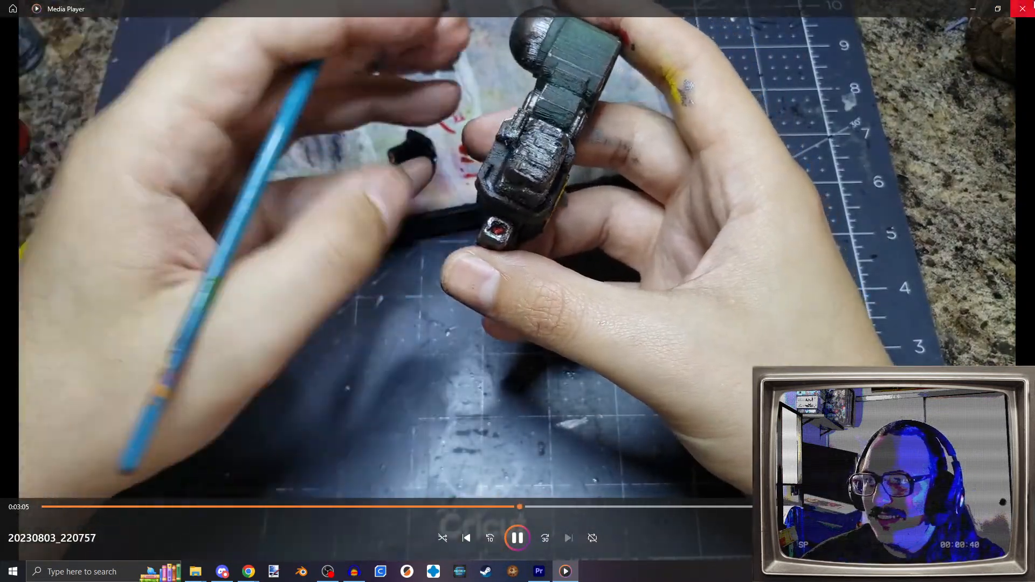
pyautogui.click(1023, 9)
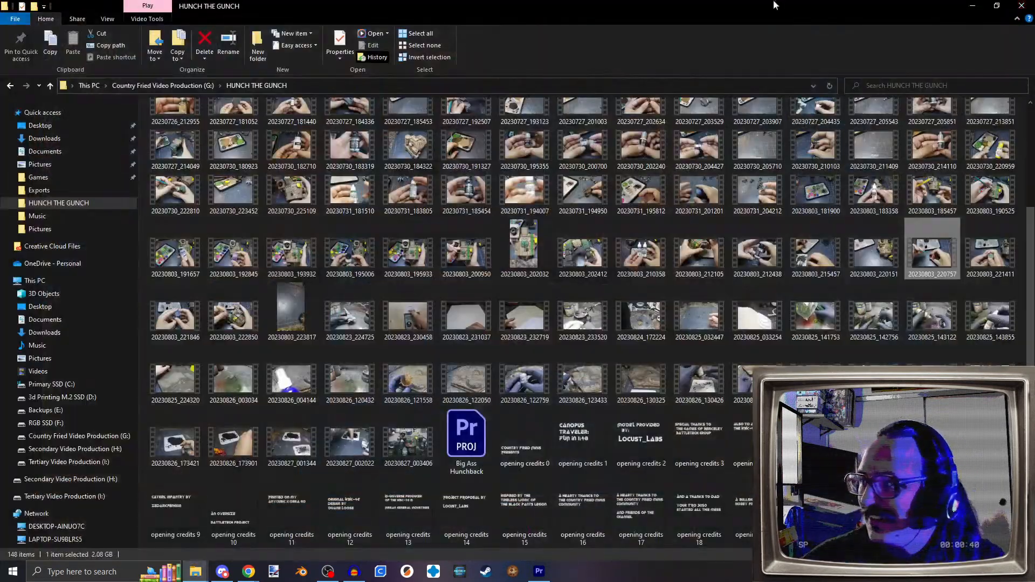
# Step: Select the clip 20230803_181900 in the project folder and advance the selection to 20230803_183358
pyautogui.click(812, 196)
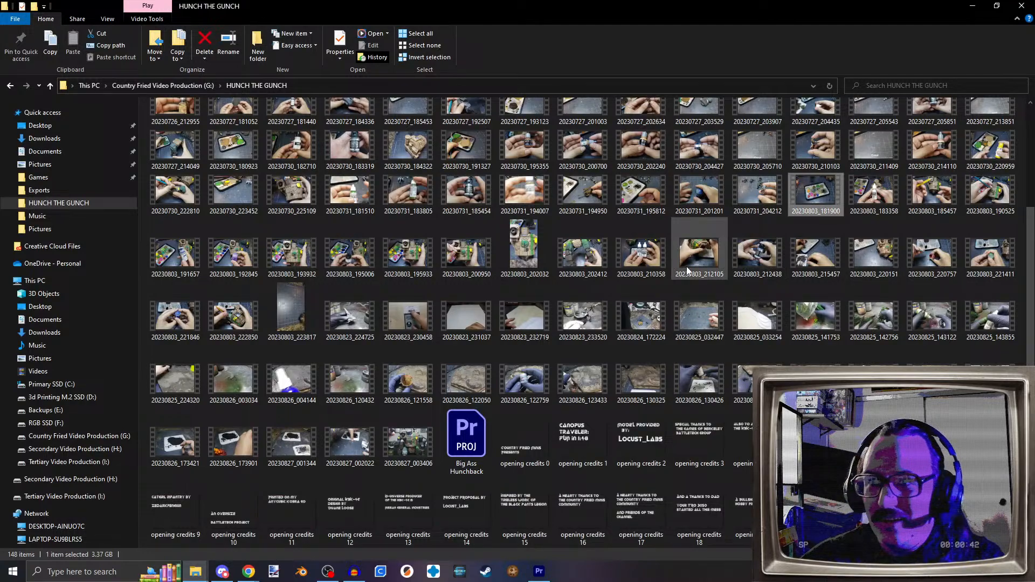
pyautogui.press('Right')
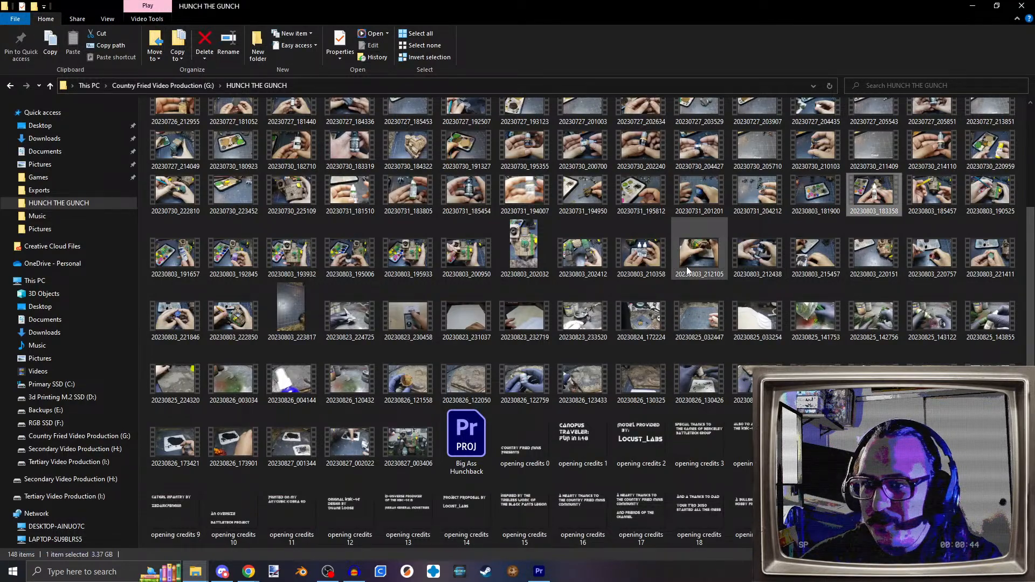
# Step: Preview the clip 20230803_183358 in Media Player, close the player, and switch back to Premiere Pro
pyautogui.press('Return')
pyautogui.moveTo(89, 507); pyautogui.dragTo(348, 507)
pyautogui.hotkey('alt', 'F4')
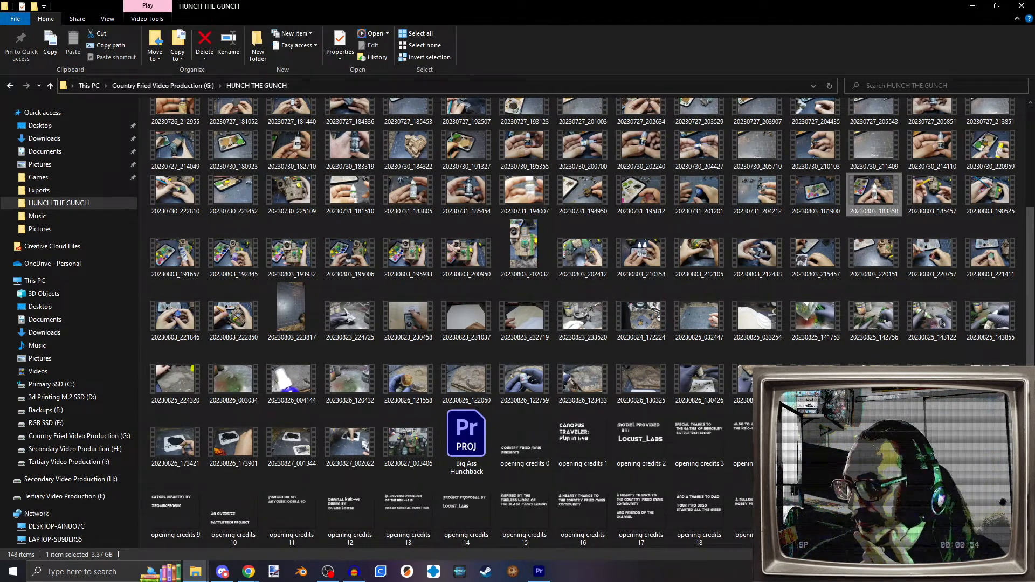
pyautogui.hotkey('alt', 'Tab')
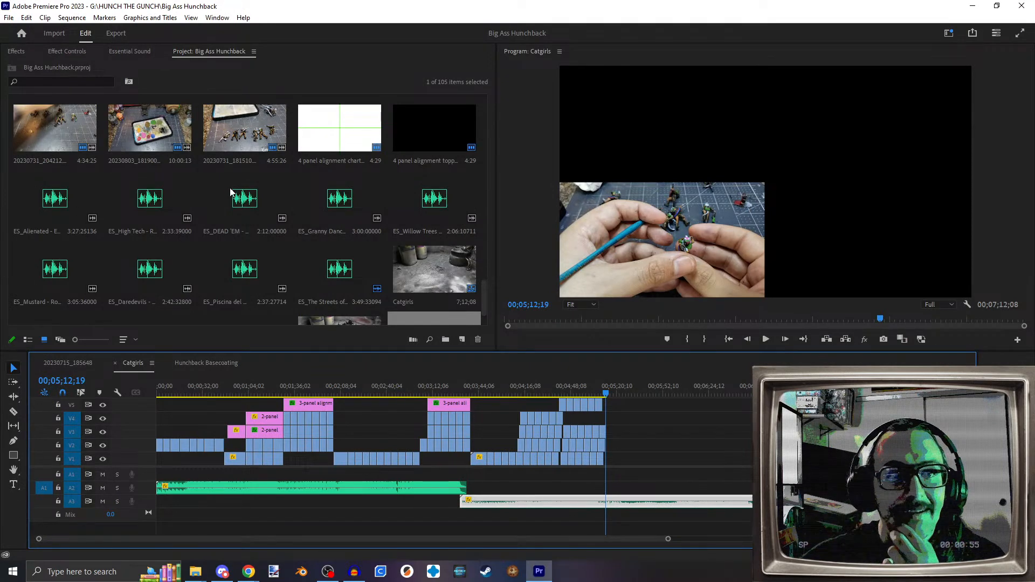
# Step: Select the Catgirls sequence in the project and scrub its timeline through 00;00;44;07 and 00;03;06;14 to 00;04;52;18
pyautogui.scroll(-1, 426, 237)
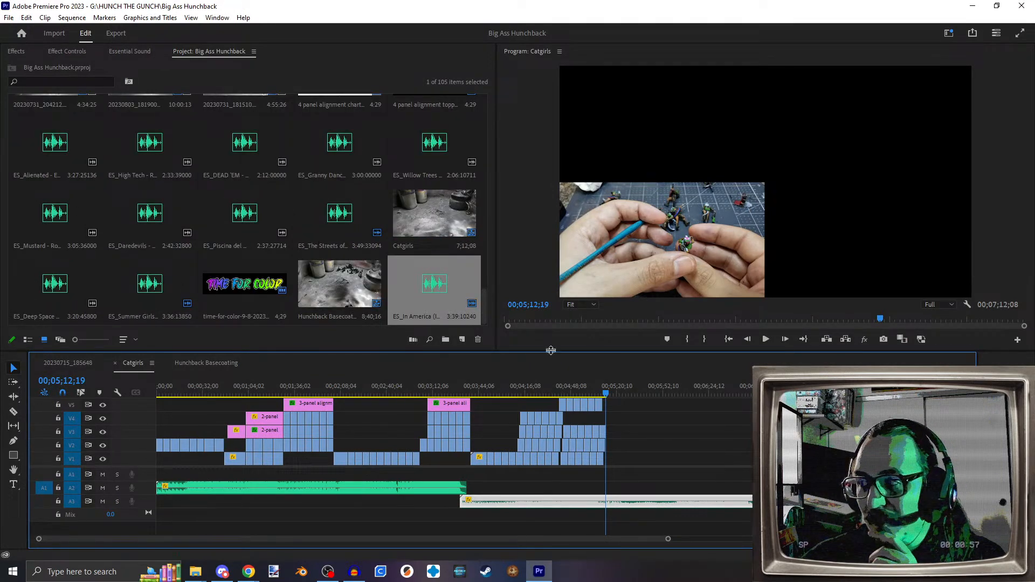
pyautogui.moveTo(549, 395); pyautogui.dragTo(220, 396)
pyautogui.click(331, 418)
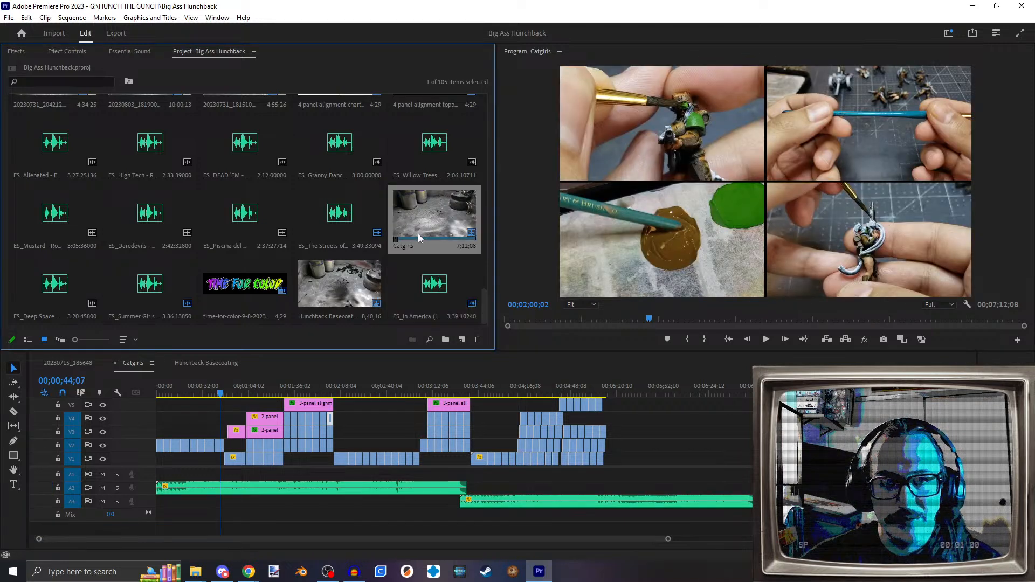
pyautogui.click(72, 17)
pyautogui.click(302, 2)
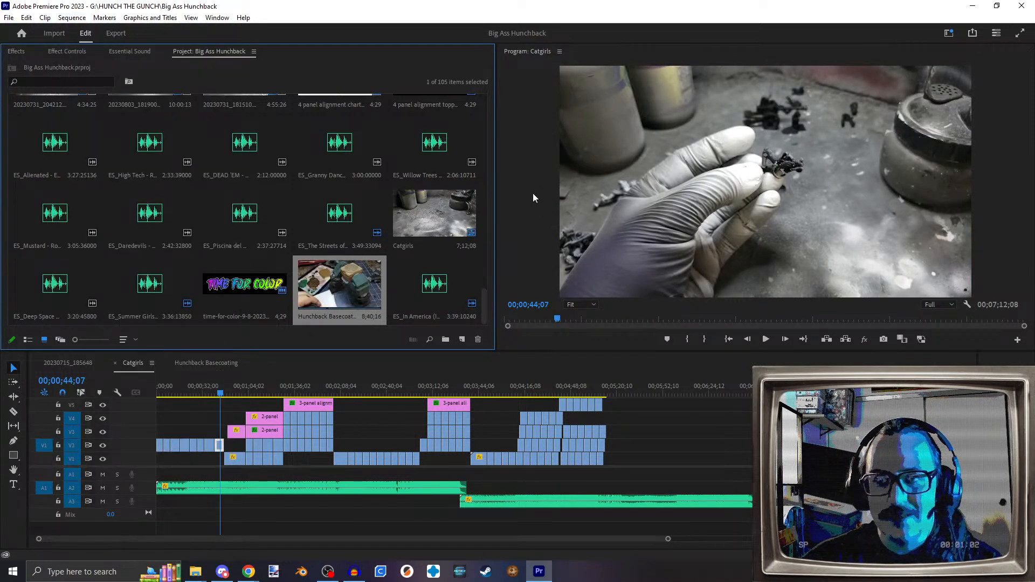
pyautogui.click(424, 220)
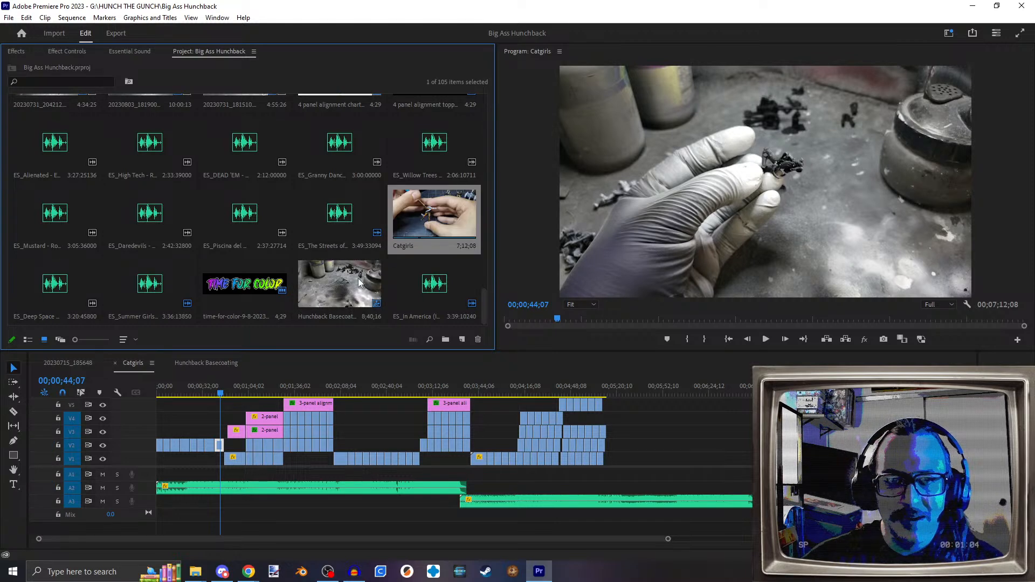
pyautogui.moveTo(185, 393); pyautogui.dragTo(424, 398)
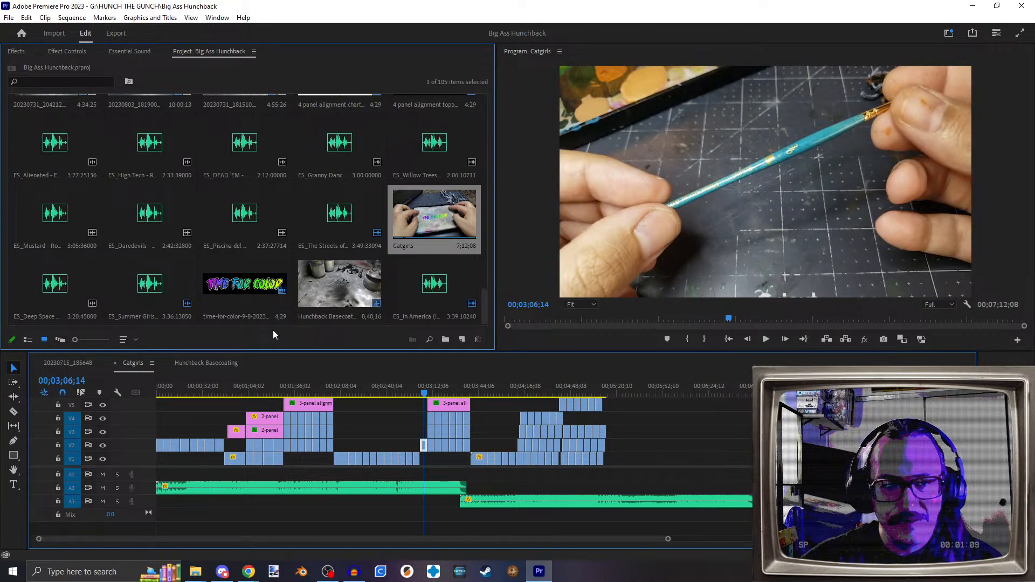
pyautogui.moveTo(215, 390); pyautogui.dragTo(577, 383)
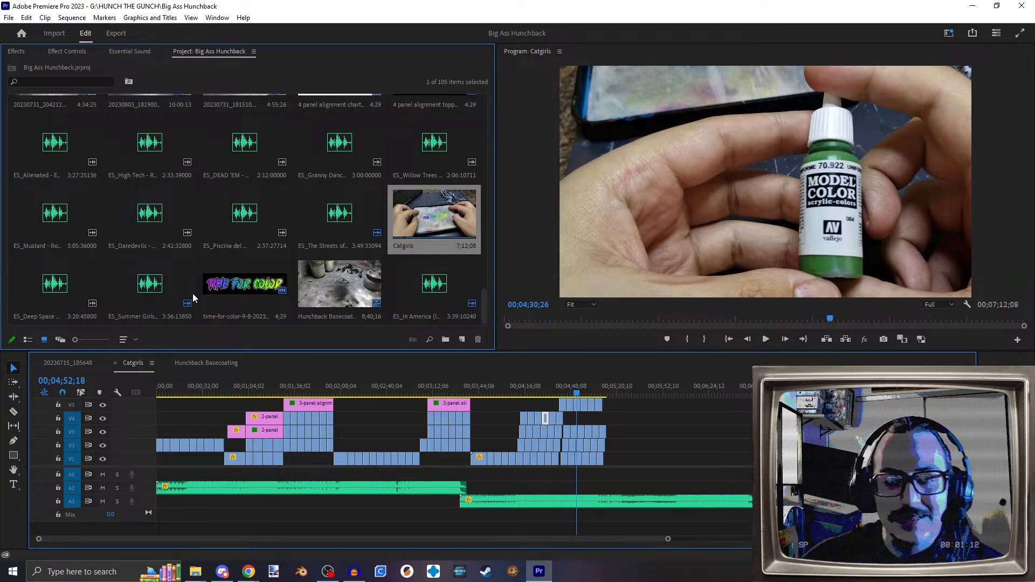
# Step: Nest the Catgirls sequence on V1 of the 20230715_185648 sequence, after the end of the music, and scrub it to 00:08:16:19
pyautogui.click(70, 363)
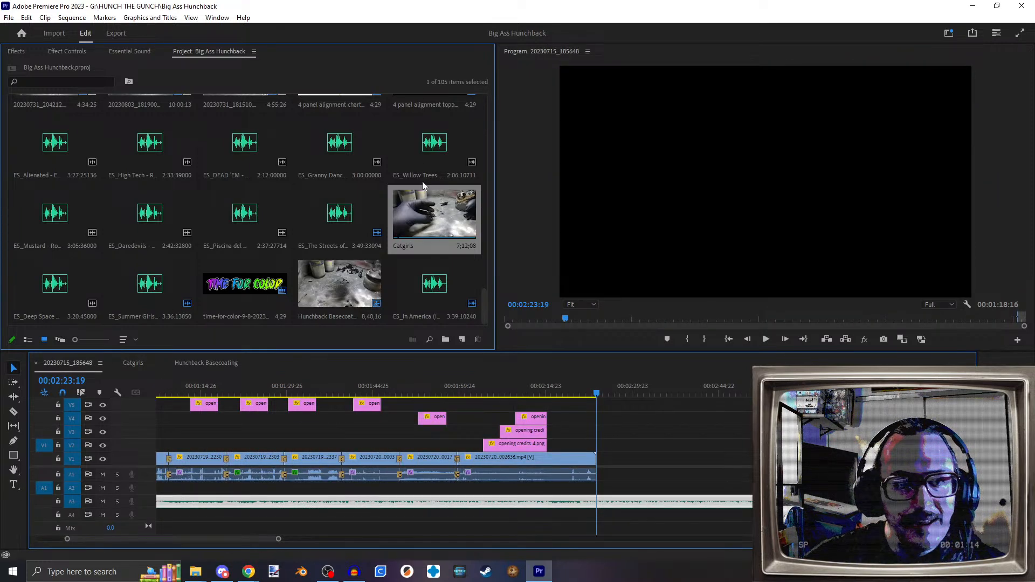
pyautogui.scroll(-10, 642, 431)
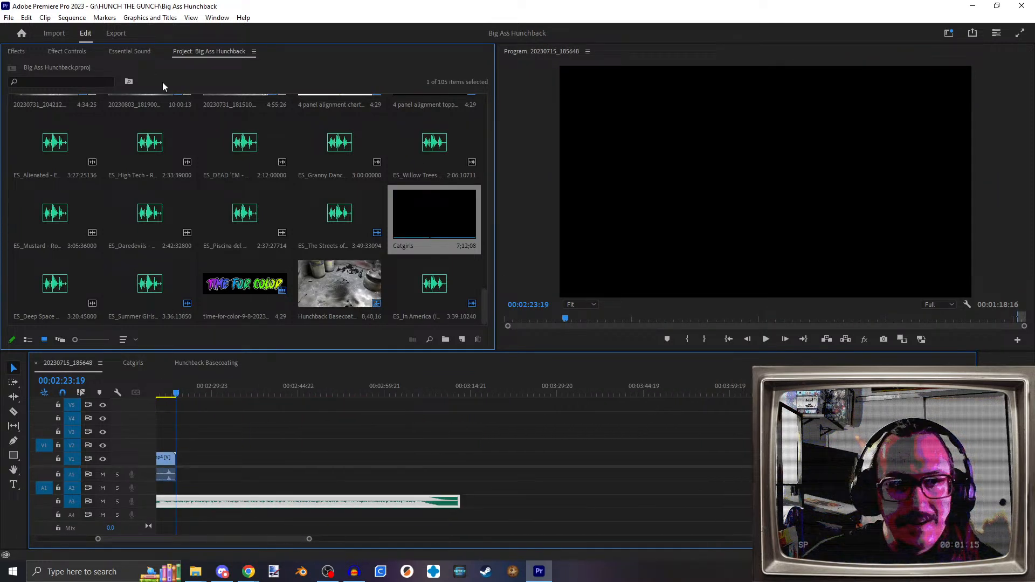
pyautogui.moveTo(426, 216); pyautogui.dragTo(519, 467)
pyautogui.scroll(-9, 612, 491)
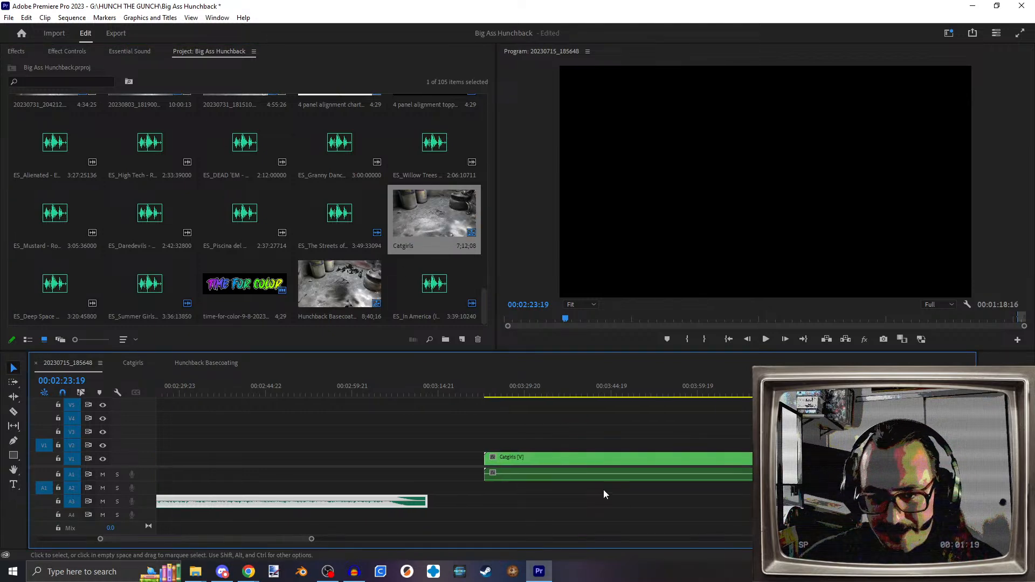
pyautogui.scroll(-4, 409, 458)
pyautogui.scroll(-3, 408, 457)
pyautogui.moveTo(376, 386); pyautogui.dragTo(655, 399)
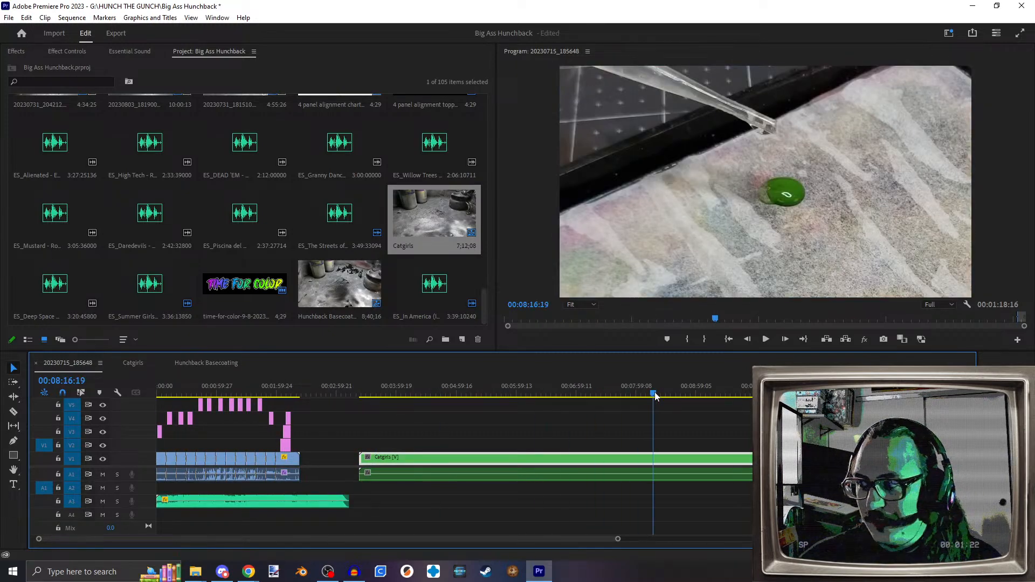
# Step: Scrub the Catgirls sequence to 00;04;33;15, and delete the nested Catgirls clip from the 20230715_185648 sequence
pyautogui.click(141, 363)
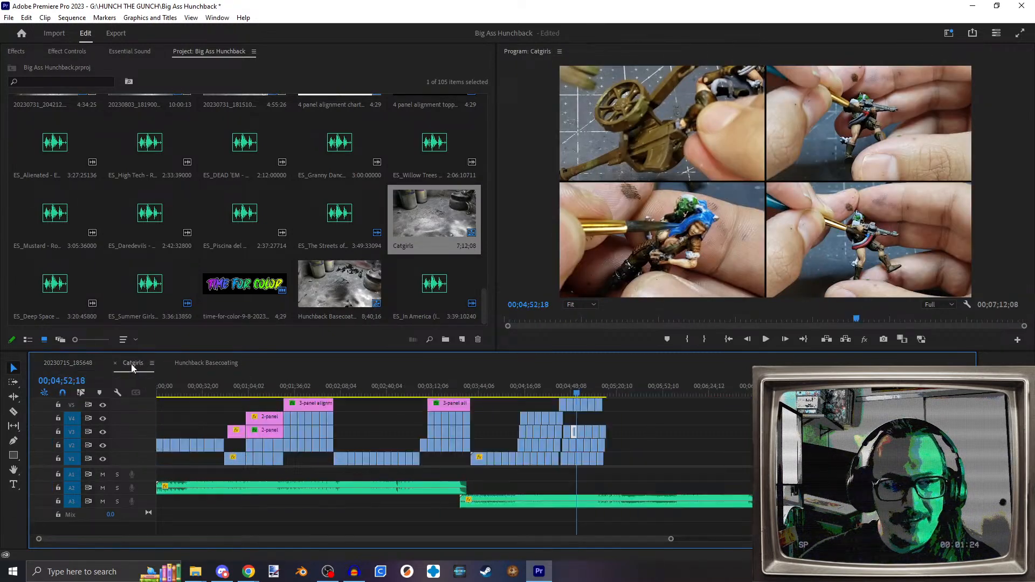
pyautogui.moveTo(214, 391); pyautogui.dragTo(550, 390)
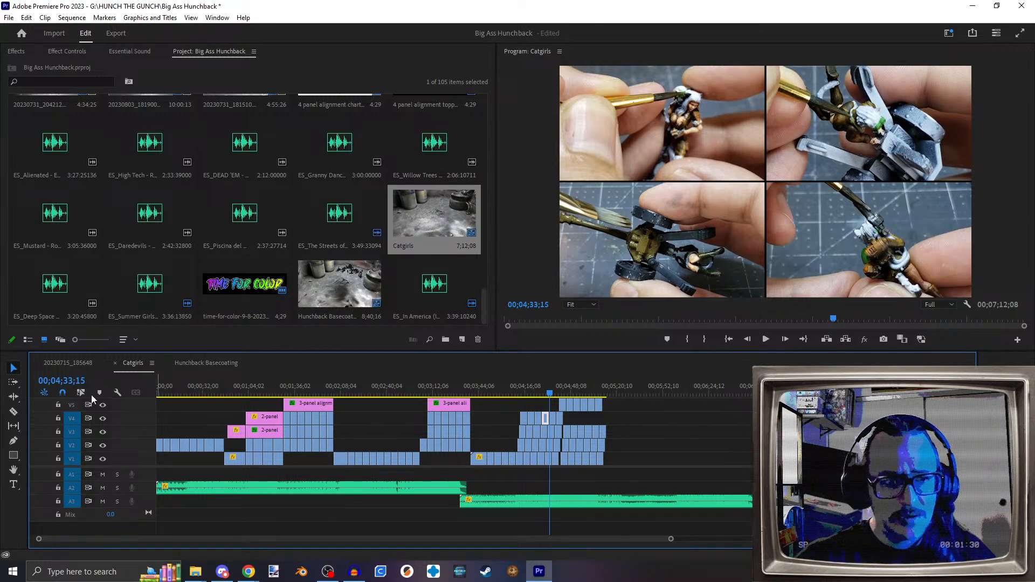
pyautogui.click(66, 365)
pyautogui.moveTo(455, 441); pyautogui.dragTo(492, 474)
pyautogui.press('Delete')
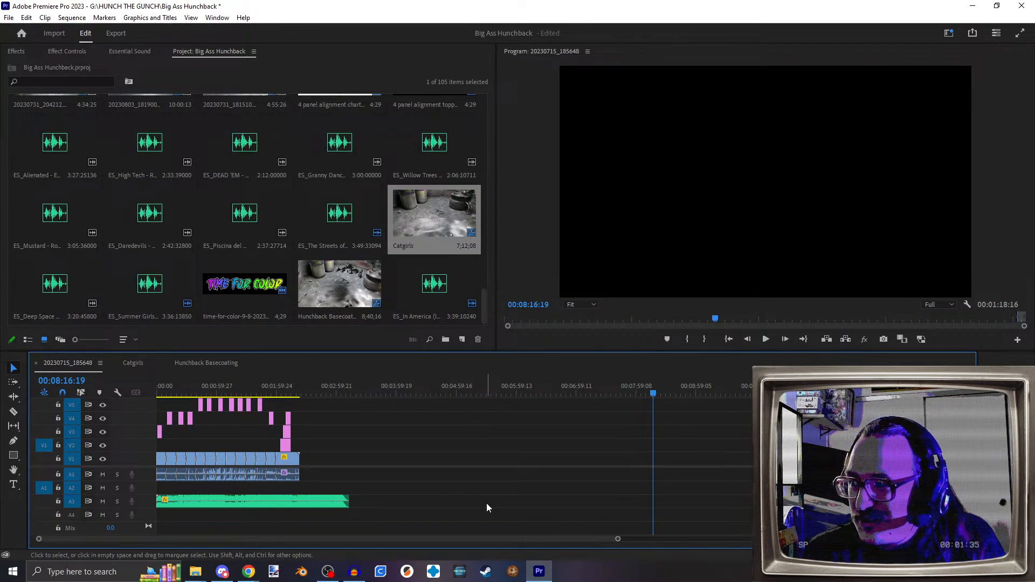
# Step: Check the 20230715_185648 sequence at 00:02:40:16 and 00:01:06:24, and scrub Catgirls from its later sections back to 00;00;33;22
pyautogui.click(317, 393)
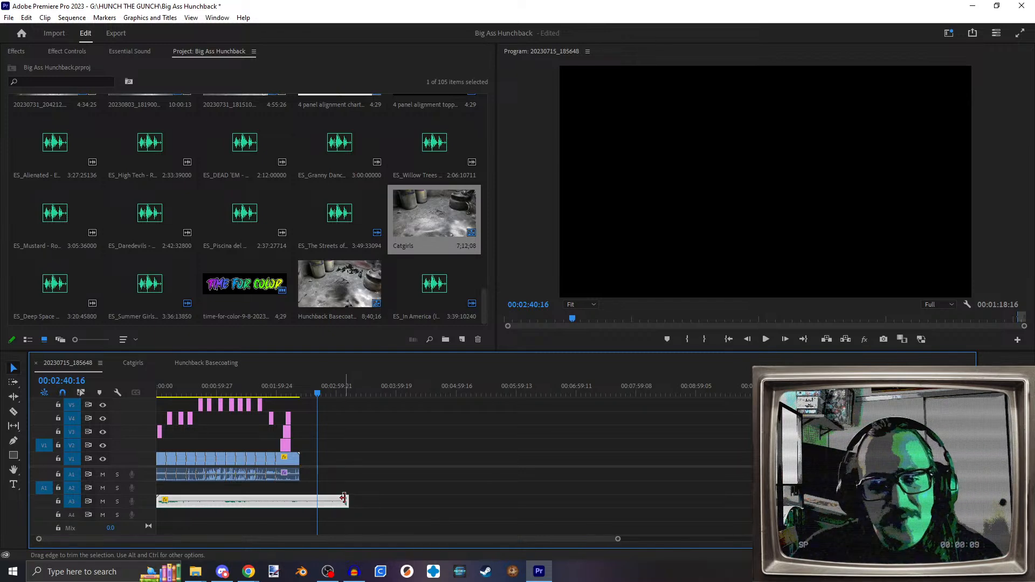
pyautogui.click(225, 385)
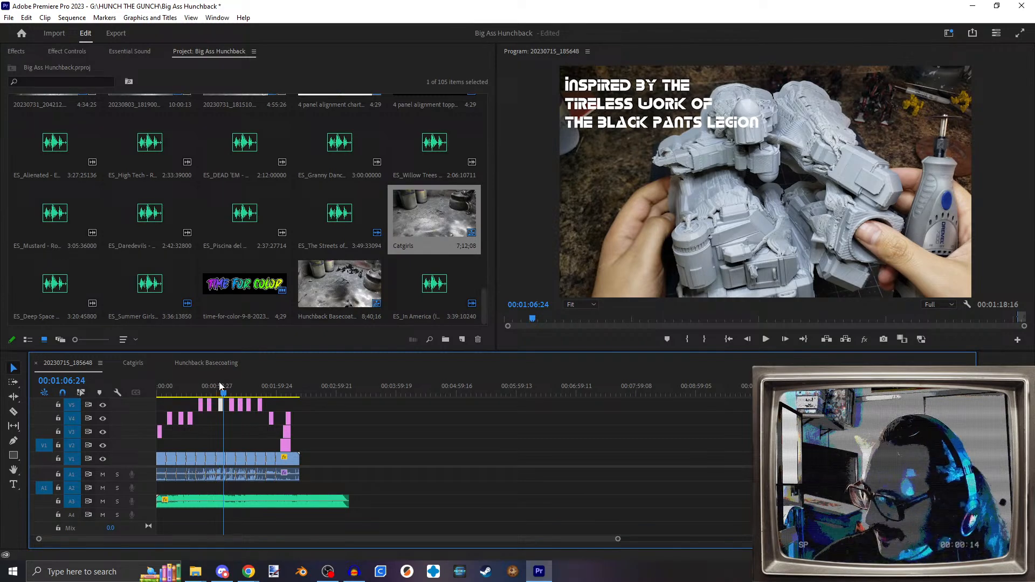
pyautogui.click(133, 365)
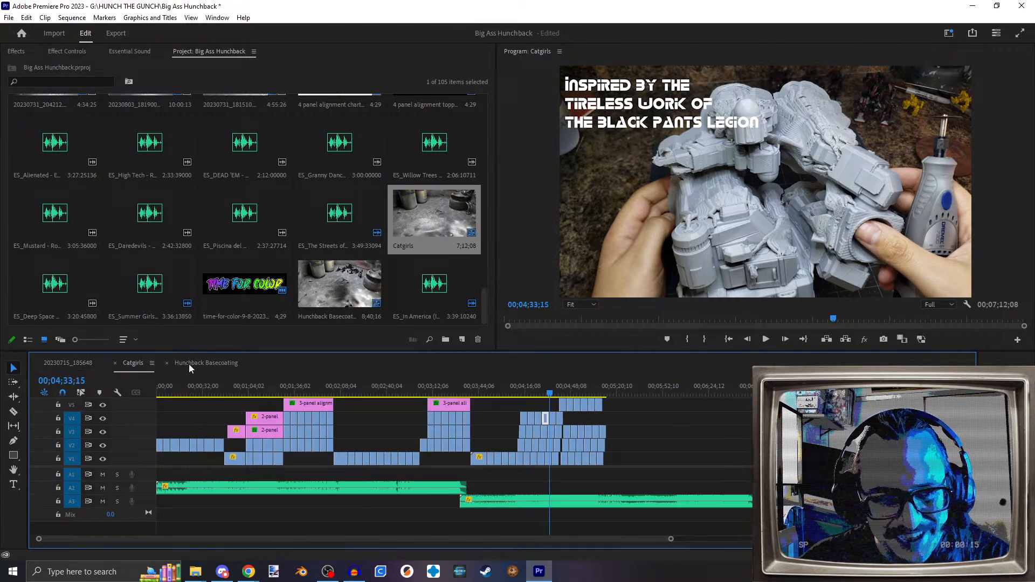
pyautogui.moveTo(380, 383); pyautogui.dragTo(572, 393)
pyautogui.click(206, 389)
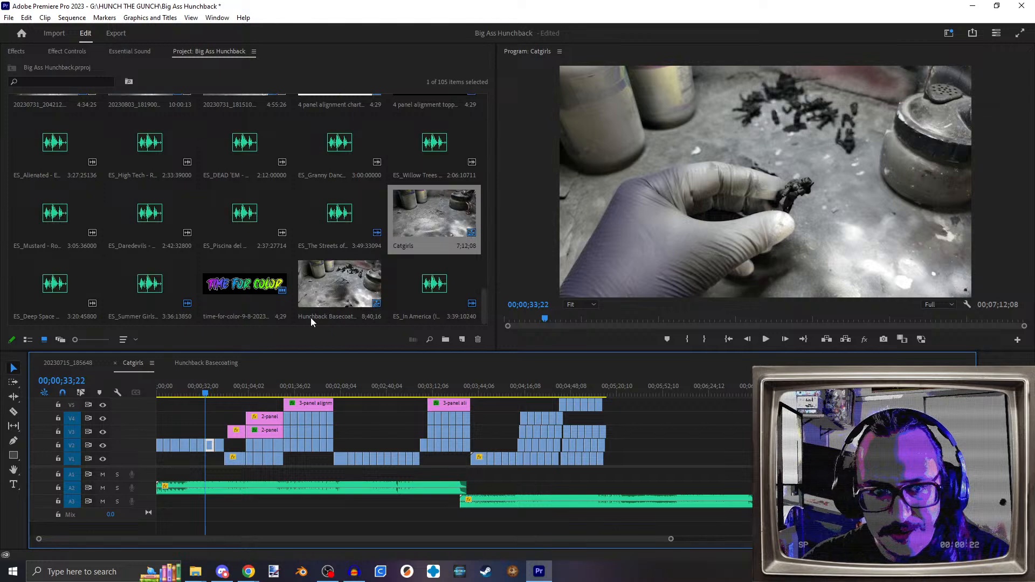
pyautogui.scroll(2, 403, 250)
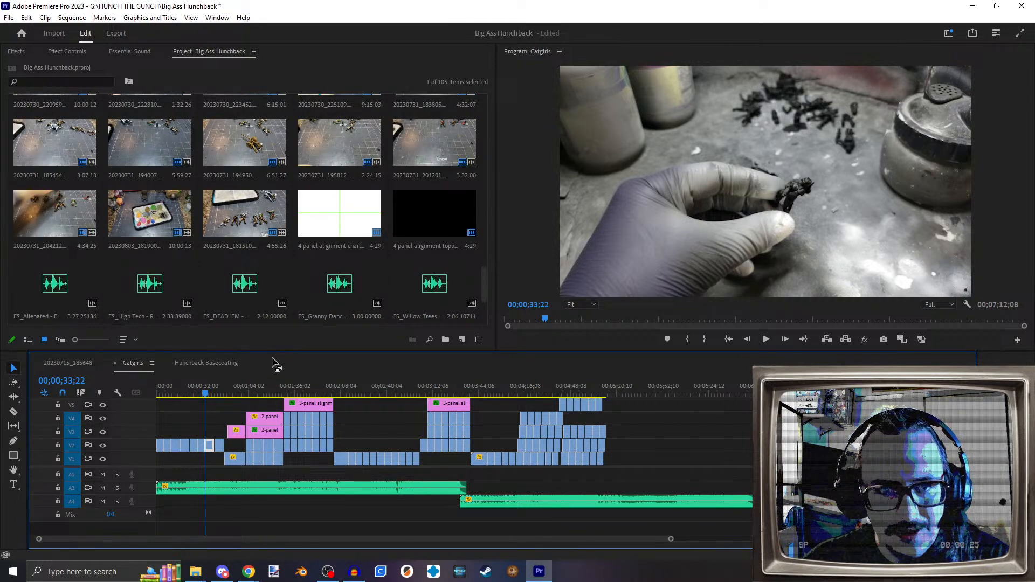
# Step: Open the Hunchback Basecoating sequence and scrub from its opening clips to the fast-forward section near 00;07;22;17
pyautogui.click(203, 362)
pyautogui.moveTo(202, 395); pyautogui.dragTo(175, 398)
pyautogui.moveTo(176, 398); pyautogui.dragTo(203, 397)
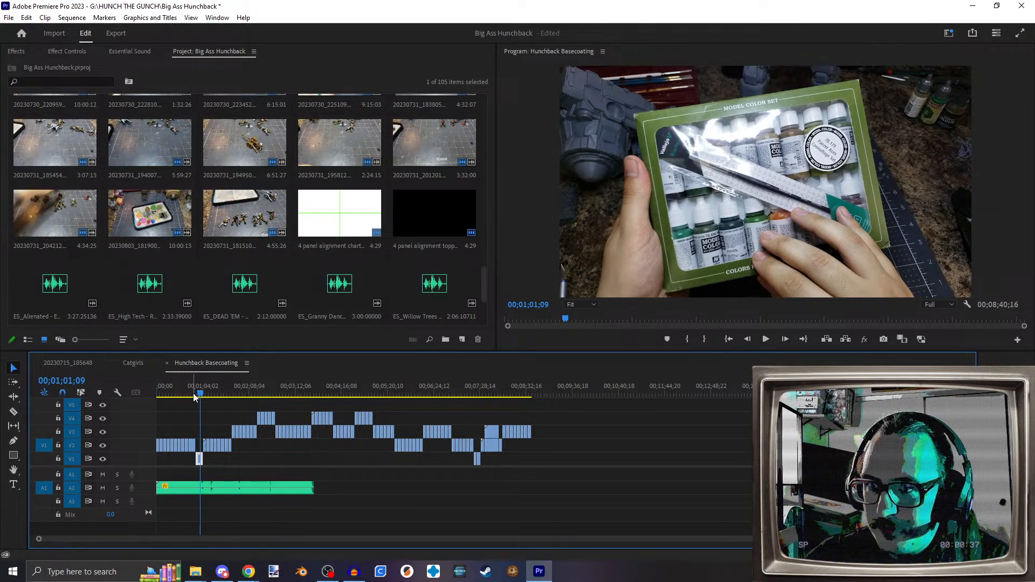
pyautogui.click(216, 389)
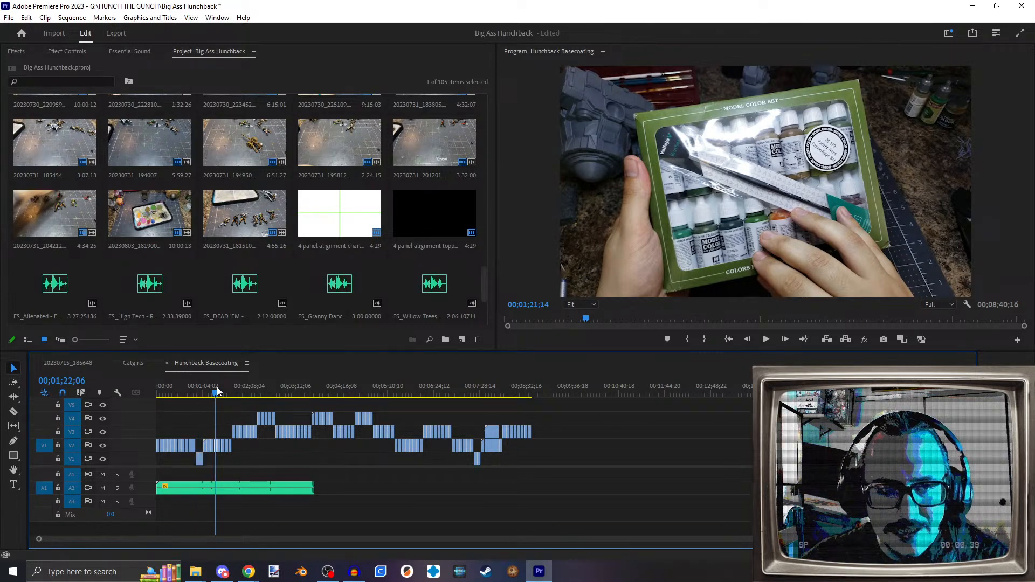
pyautogui.moveTo(218, 391); pyautogui.dragTo(489, 392)
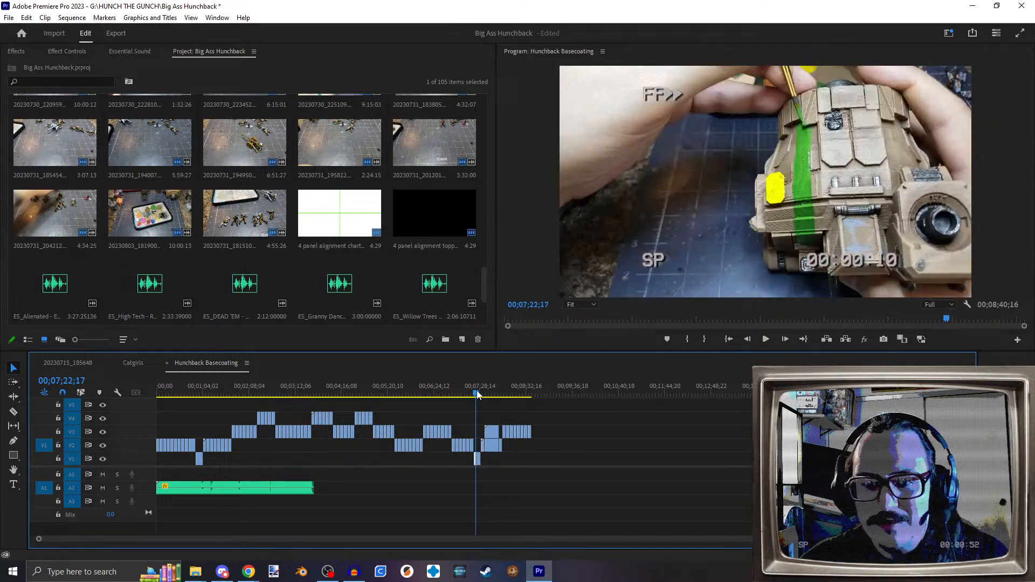
# Step: Scrub to the last clip of Hunchback Basecoating and play it from 00;08;32;24 to 00;08;35;00
pyautogui.moveTo(482, 391); pyautogui.dragTo(519, 378)
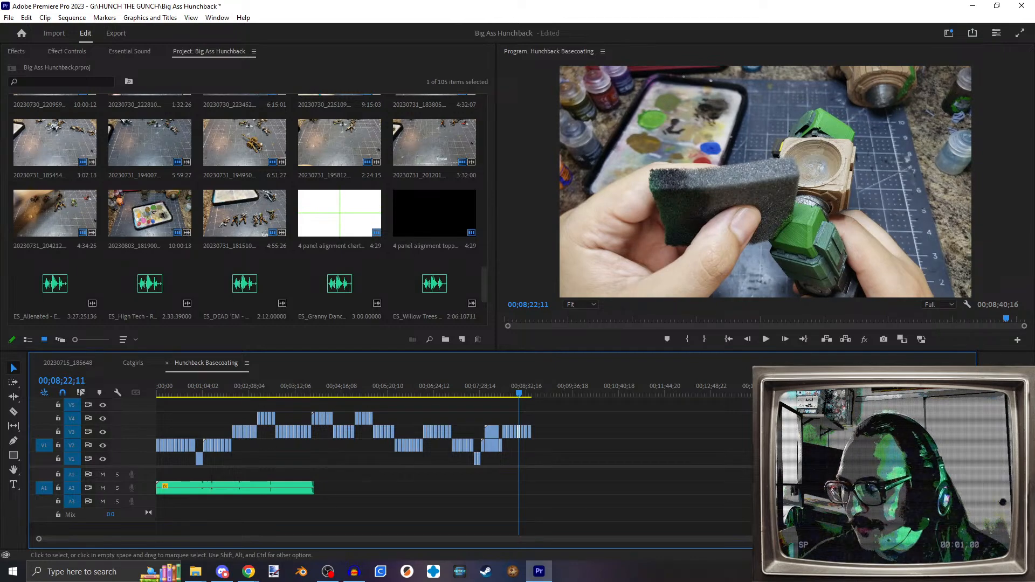
pyautogui.click(531, 393)
pyautogui.moveTo(532, 395); pyautogui.dragTo(527, 394)
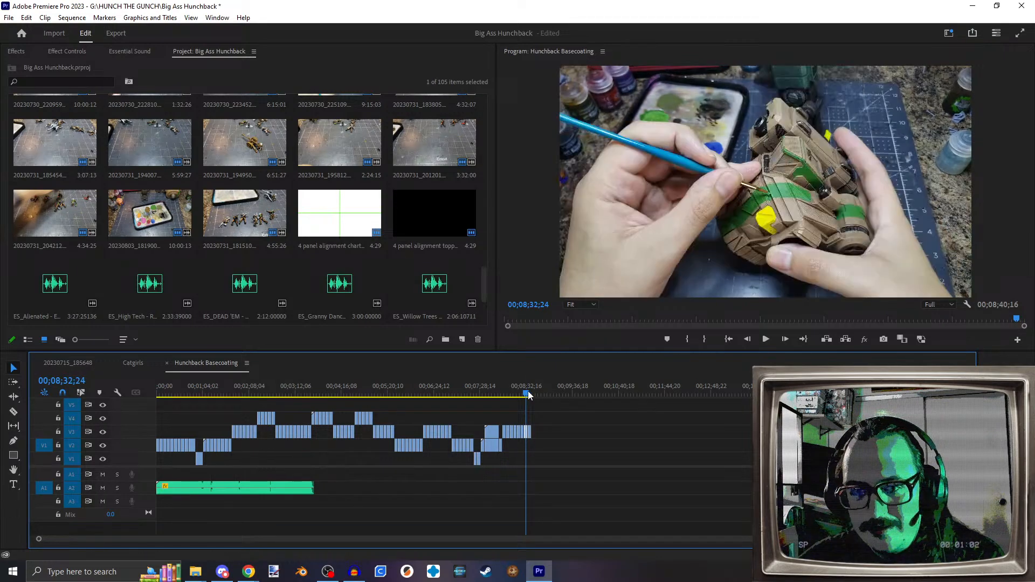
pyautogui.click(766, 339)
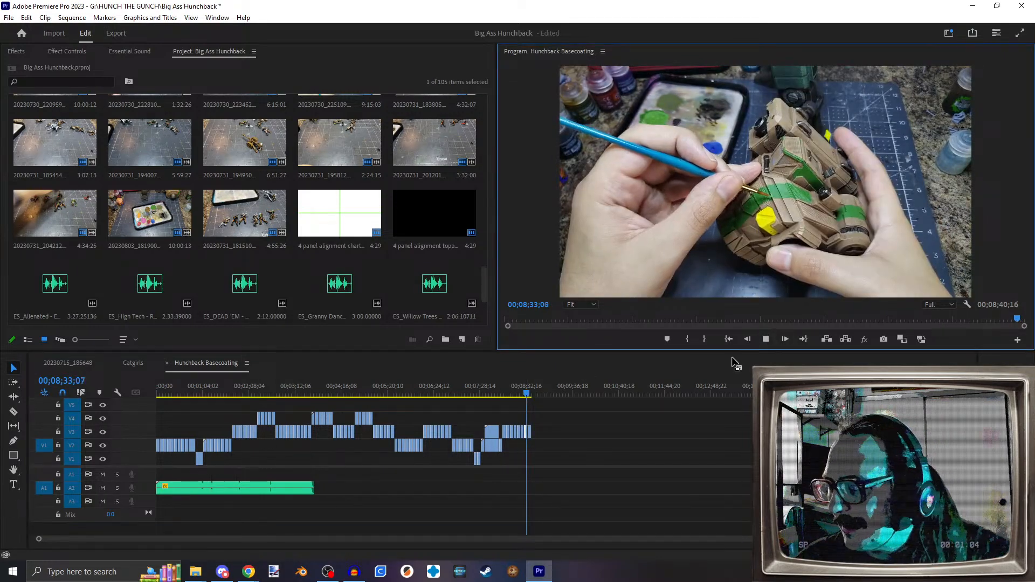
pyautogui.click(767, 339)
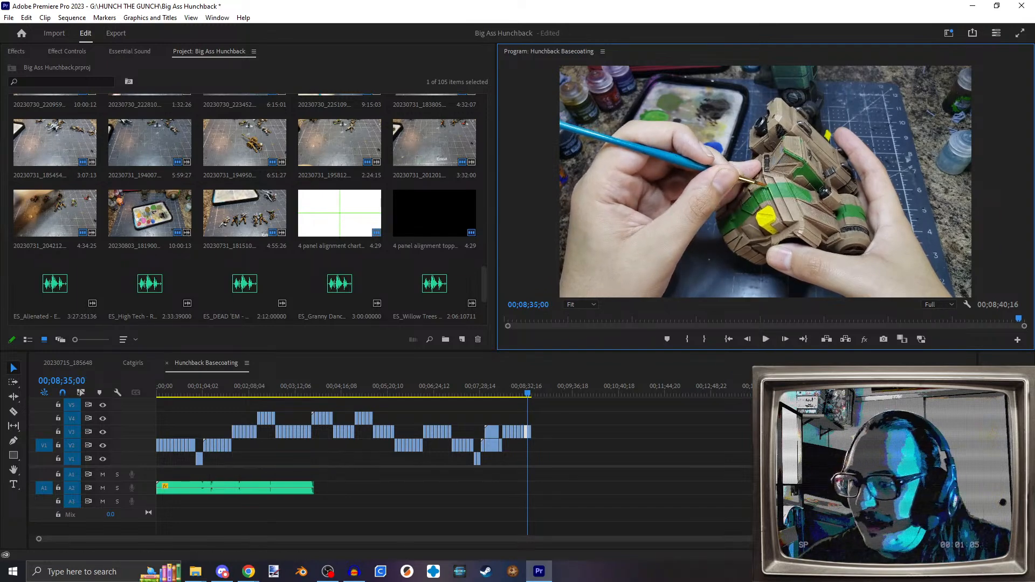
# Step: Add 20230803_183358 from the HUNCH THE GUNCH folder to V2 after the last basecoating clips, delete its audio, and place the playhead near its start
pyautogui.hotkey('alt', 'Tab')
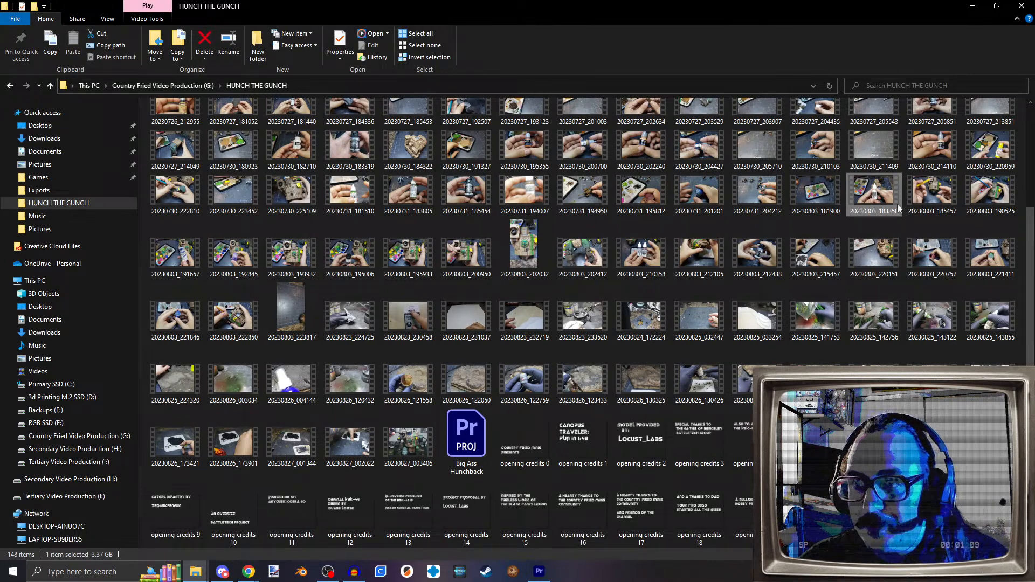
pyautogui.moveTo(724, 5); pyautogui.dragTo(1034, 125)
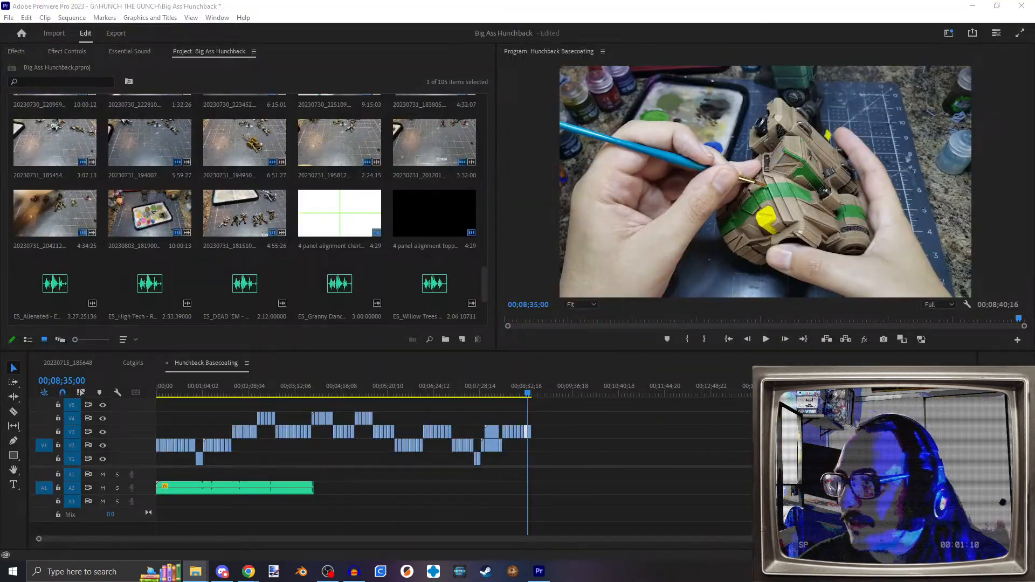
pyautogui.moveTo(1034, 464); pyautogui.dragTo(557, 444)
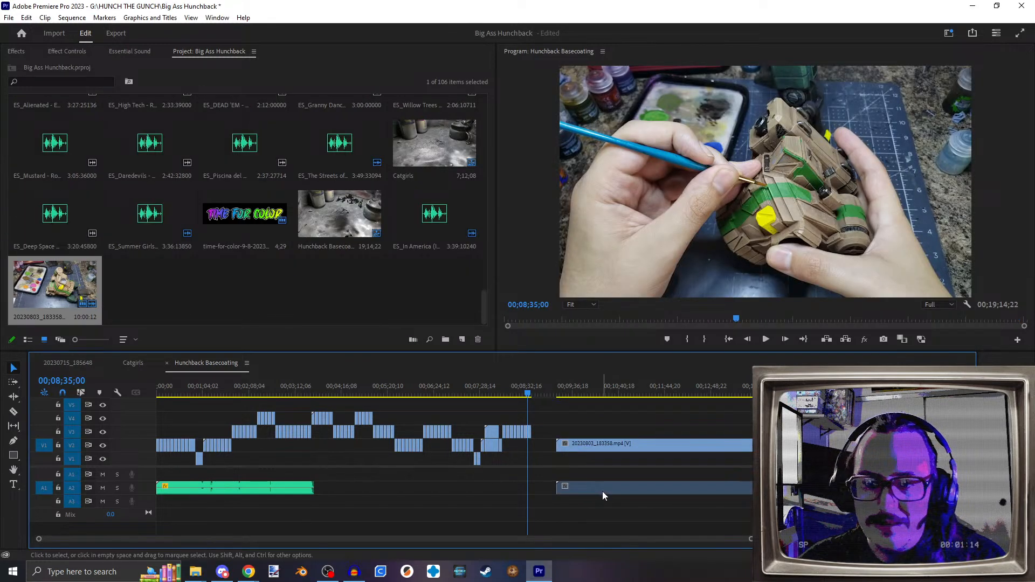
pyautogui.keyDown('alt'); pyautogui.click(603, 493); pyautogui.keyUp('alt')
pyautogui.press('Delete')
pyautogui.click(563, 393)
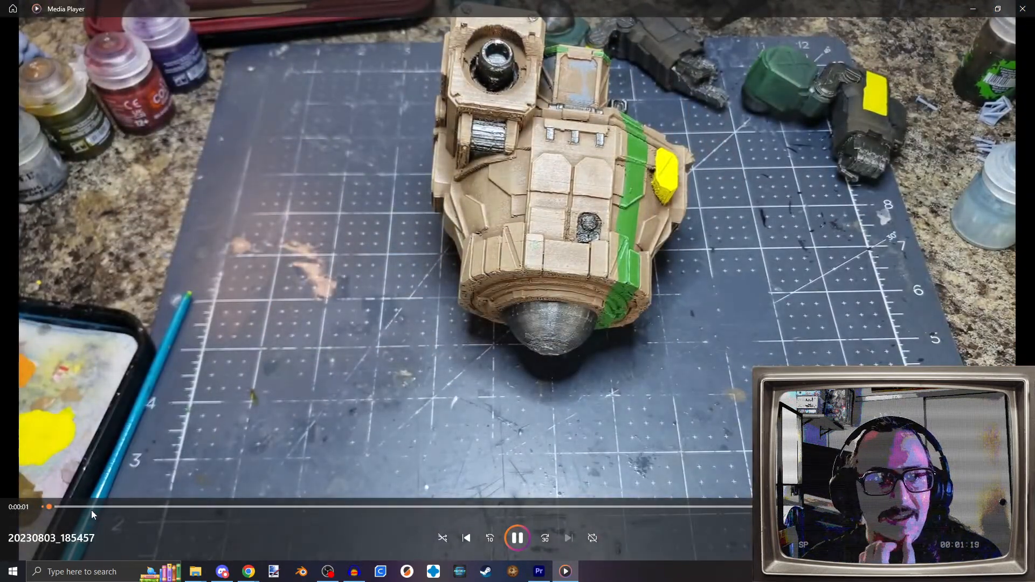
# Step: Preview the source clips 20230803_185457 and 20230803_210358, scrubbing through the first and checking the second up to 0:03:27
pyautogui.moveTo(93, 509); pyautogui.dragTo(908, 500)
pyautogui.click(1024, 7)
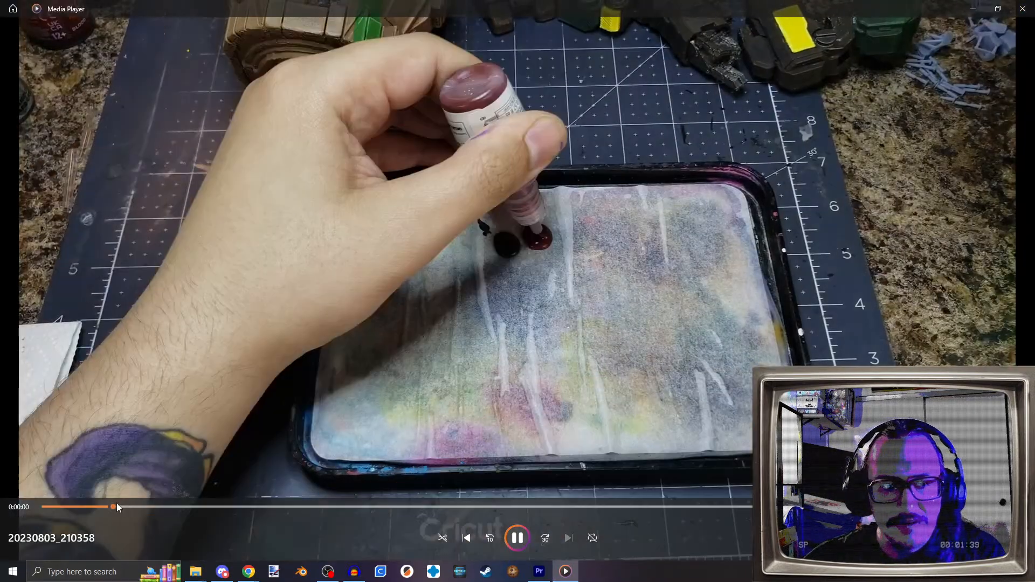
pyautogui.click(341, 507)
pyautogui.click(394, 507)
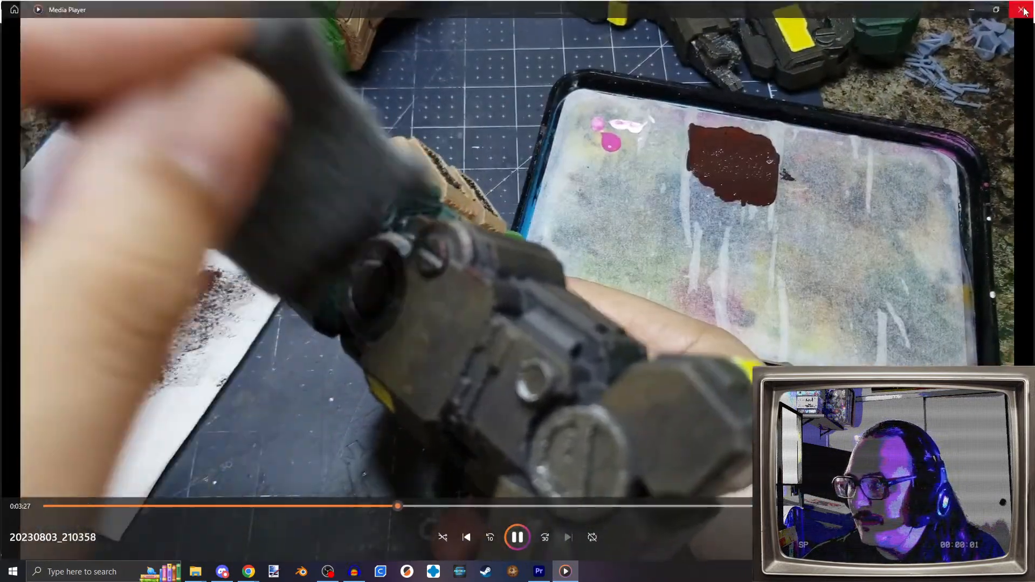
pyautogui.click(1023, 10)
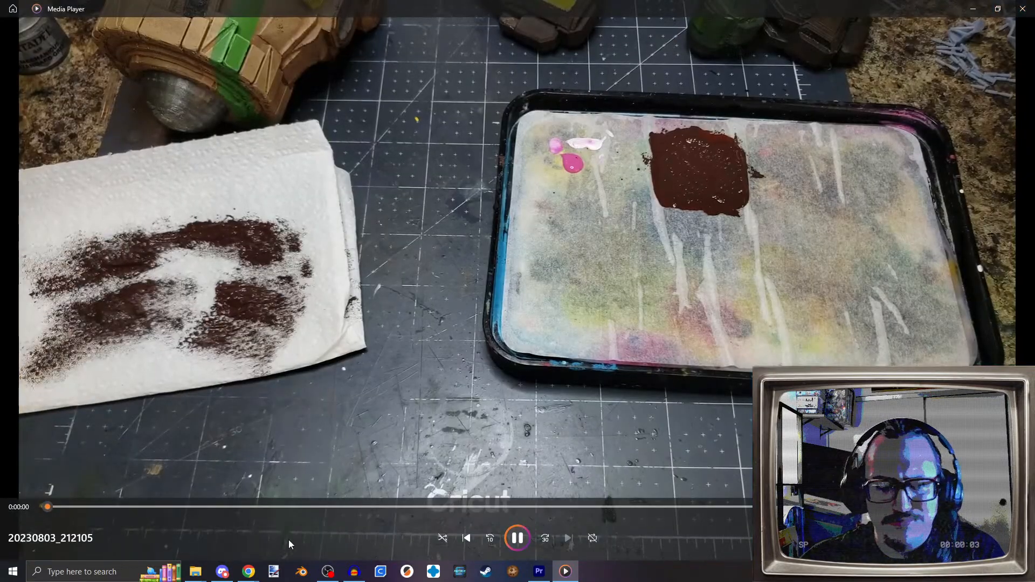
# Step: Preview the source clips 20230803_212105 and 20230803_212438, scrubbing the first to 0:01:55 and the second well past its opening
pyautogui.click(305, 507)
pyautogui.moveTo(320, 505); pyautogui.dragTo(565, 494)
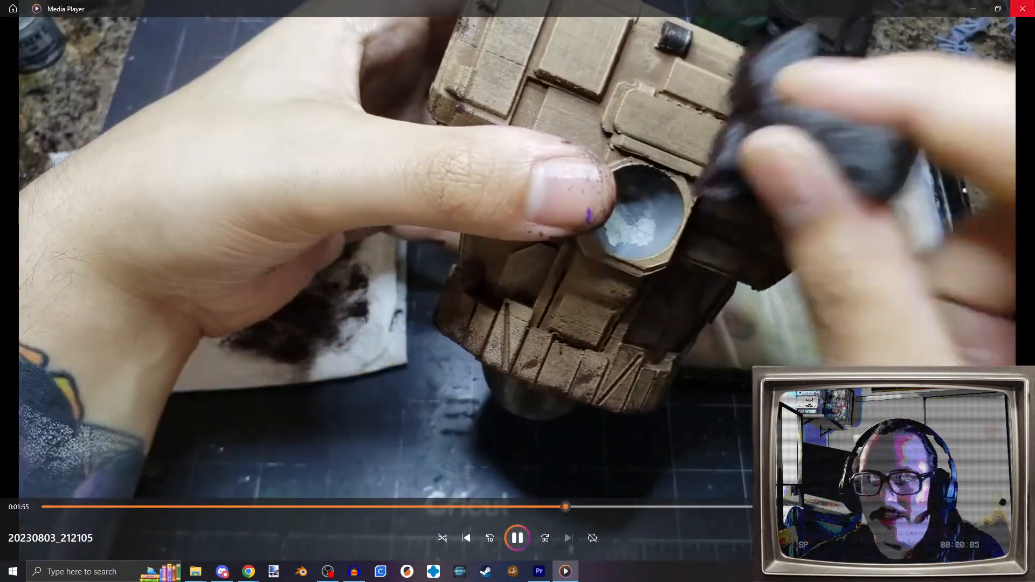
pyautogui.click(1022, 9)
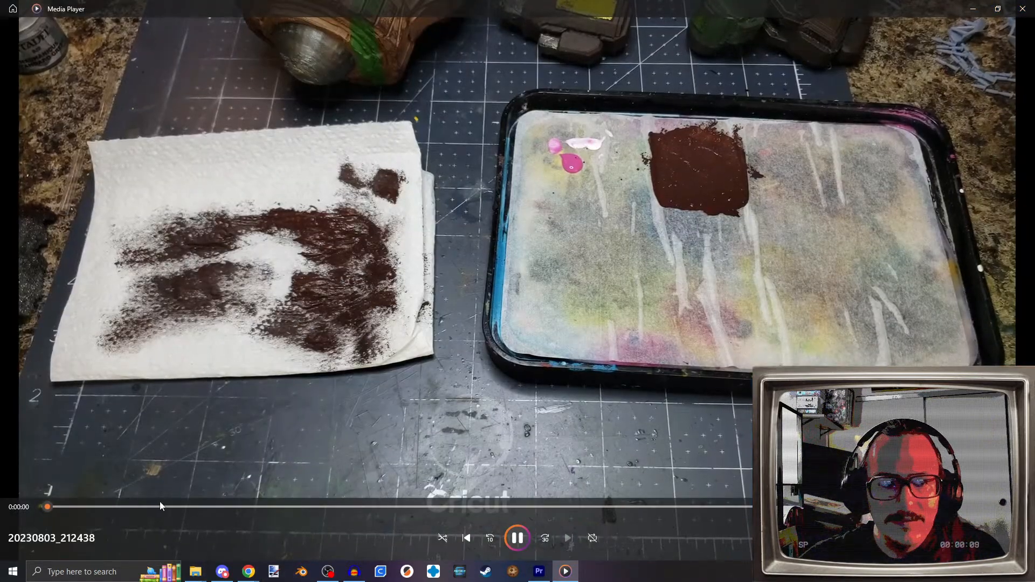
pyautogui.click(345, 507)
pyautogui.moveTo(346, 507); pyautogui.dragTo(565, 505)
pyautogui.click(1021, 9)
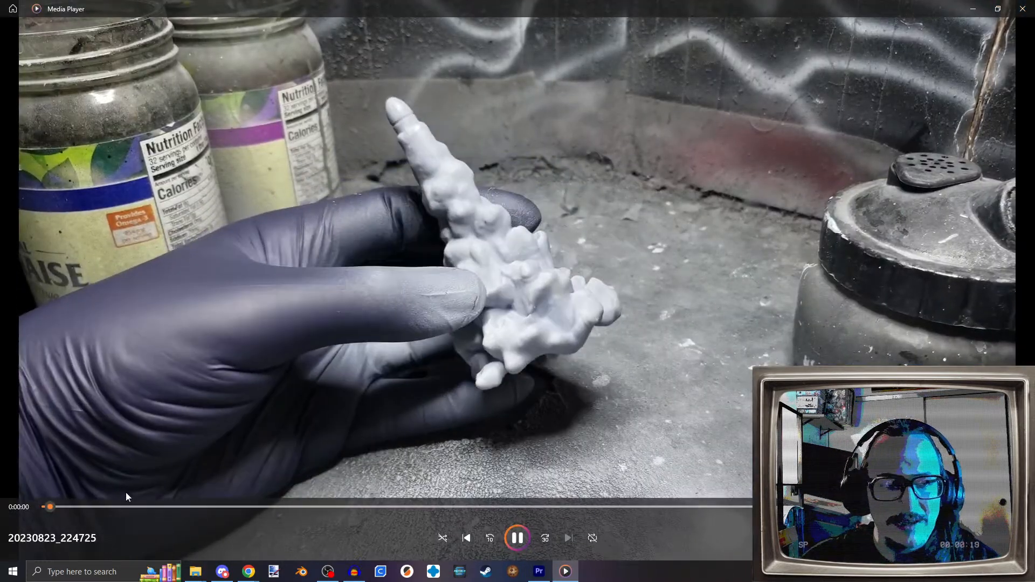
# Step: Preview the source clips 20230823_224725, 20230825_033254 and 20230825_141753 by scrubbing deep into each one
pyautogui.moveTo(162, 507); pyautogui.dragTo(538, 506)
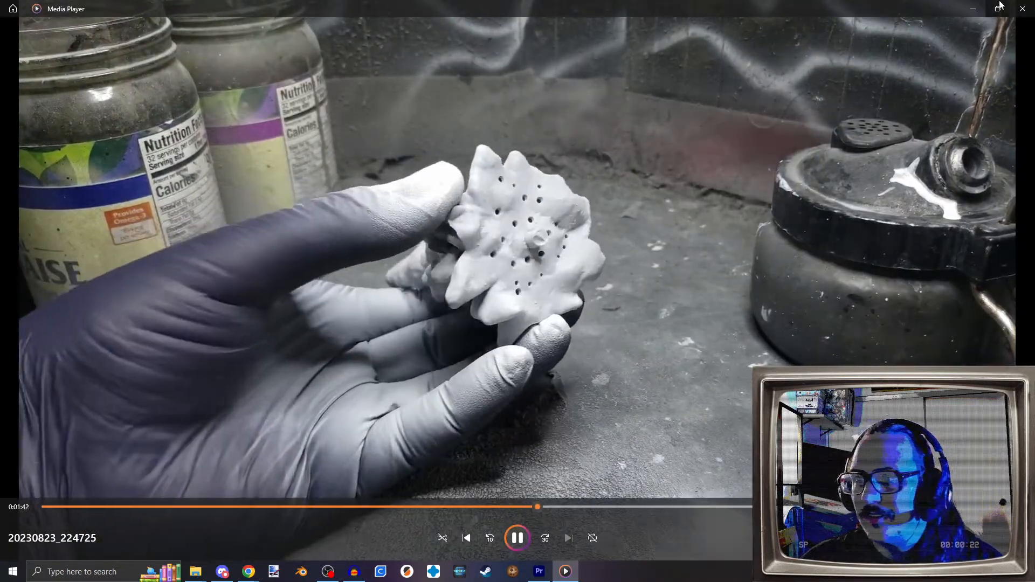
pyautogui.click(1023, 8)
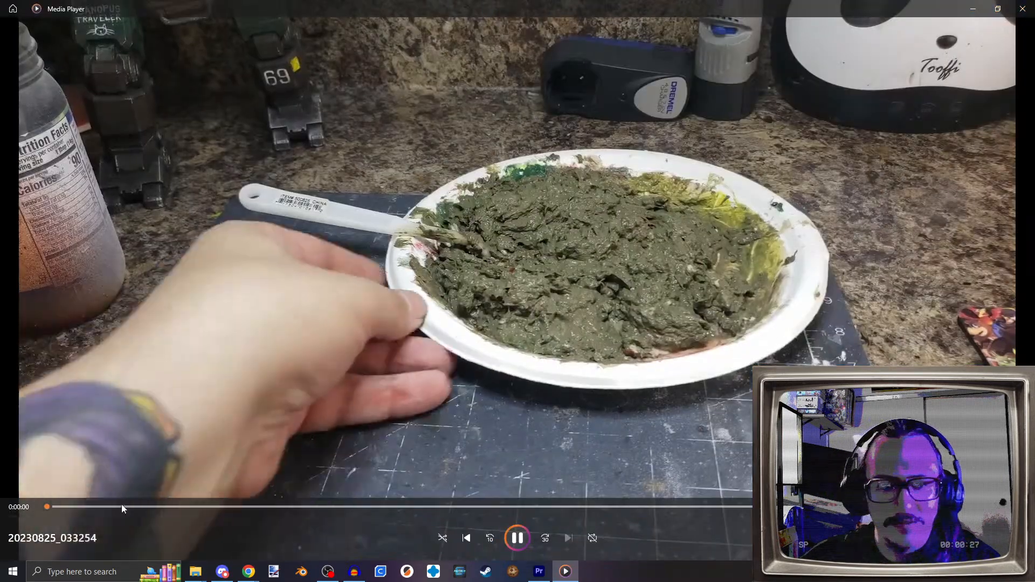
pyautogui.moveTo(122, 505); pyautogui.dragTo(585, 507)
pyautogui.click(1023, 8)
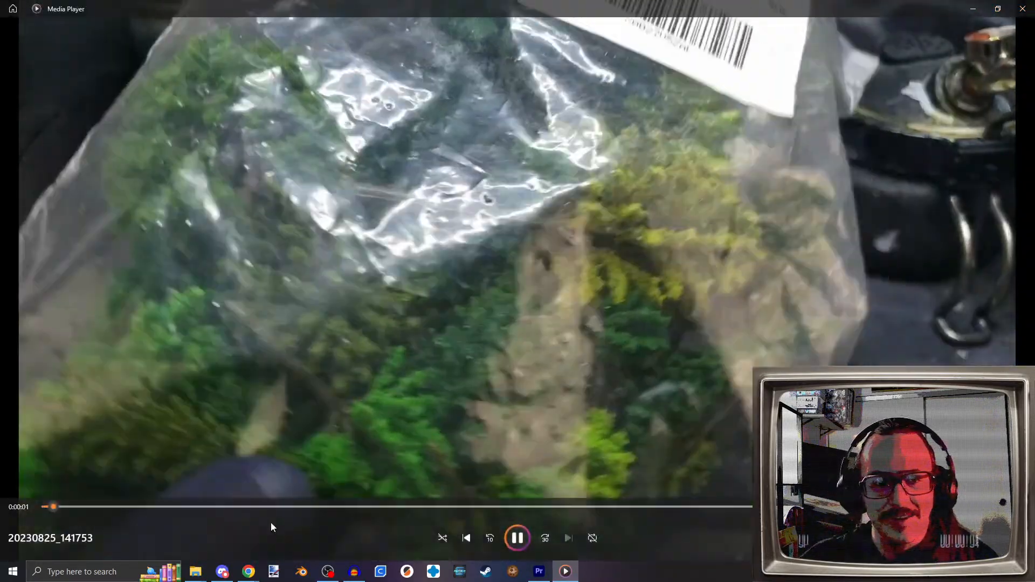
pyautogui.moveTo(329, 507); pyautogui.dragTo(564, 507)
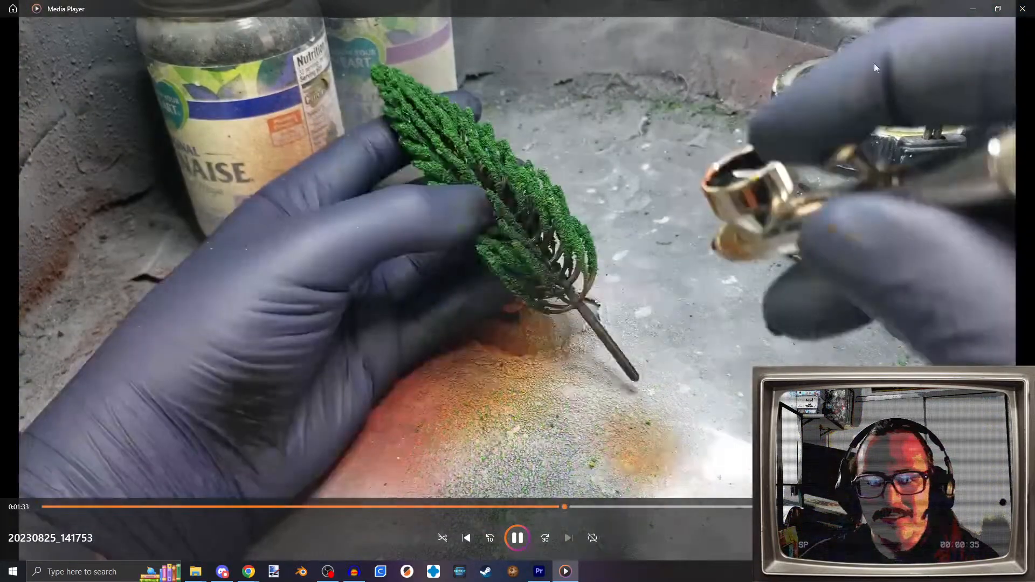
pyautogui.click(1023, 9)
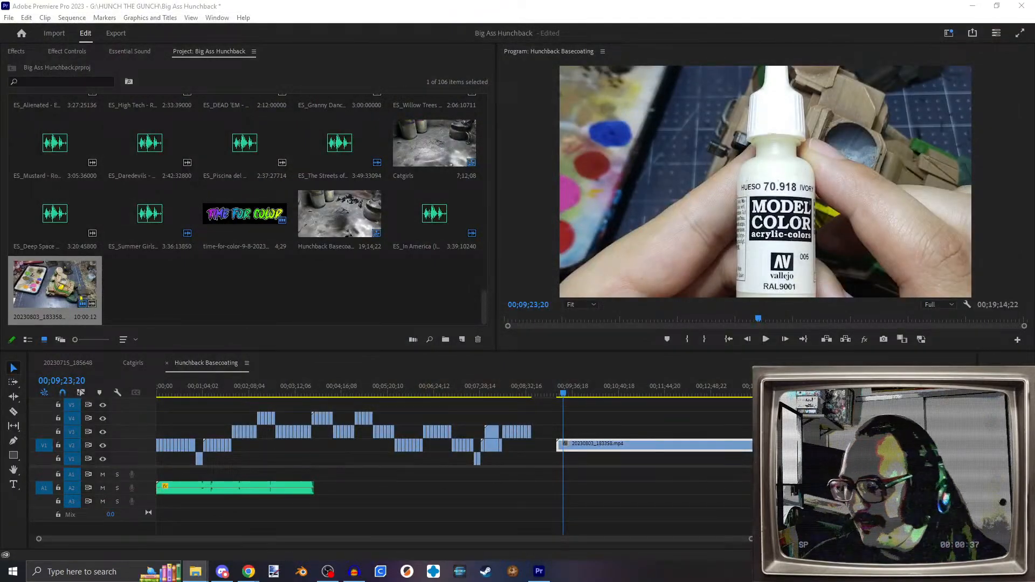
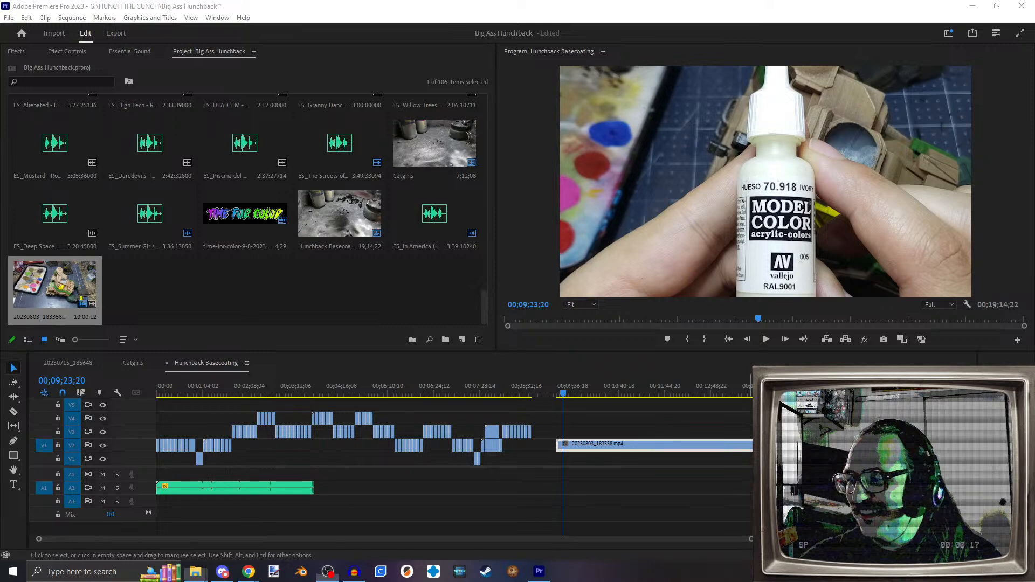
# Step: Bring the HUNCH THE GUNCH folder back up and maximize its window
pyautogui.click(195, 571)
pyautogui.moveTo(474, 209); pyautogui.dragTo(489, 151)
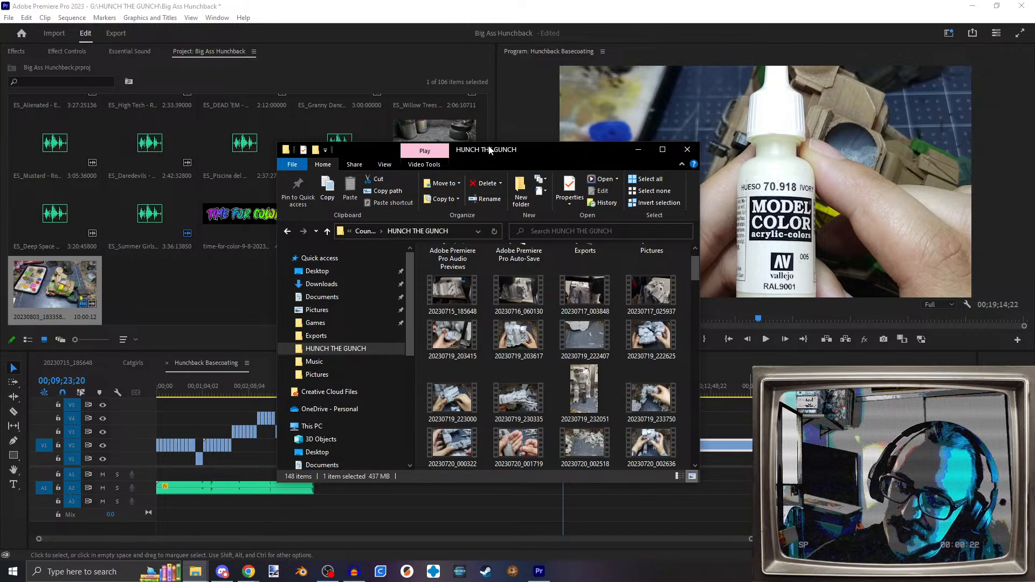
pyautogui.moveTo(490, 150); pyautogui.dragTo(536, 107)
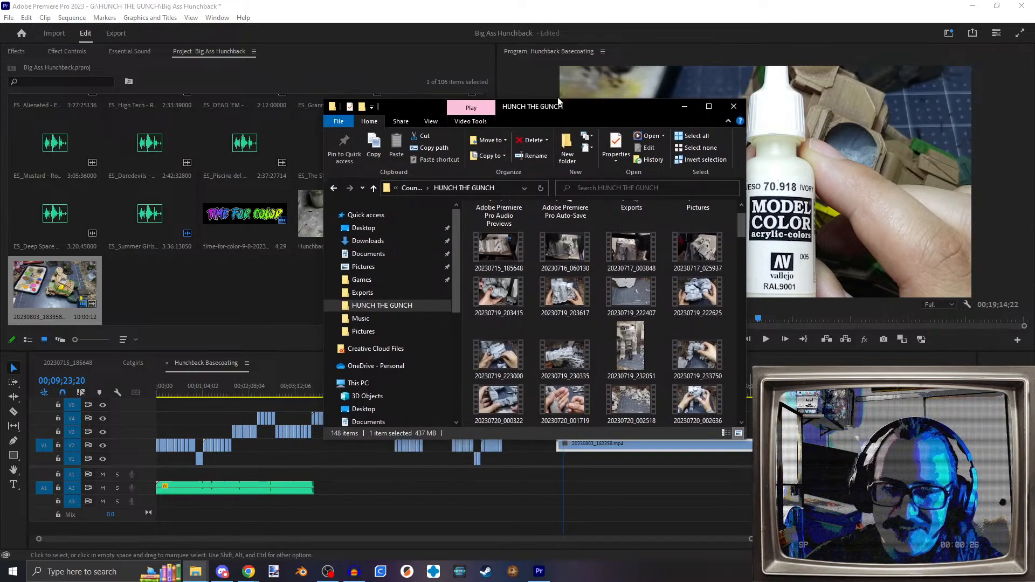
pyautogui.click(710, 108)
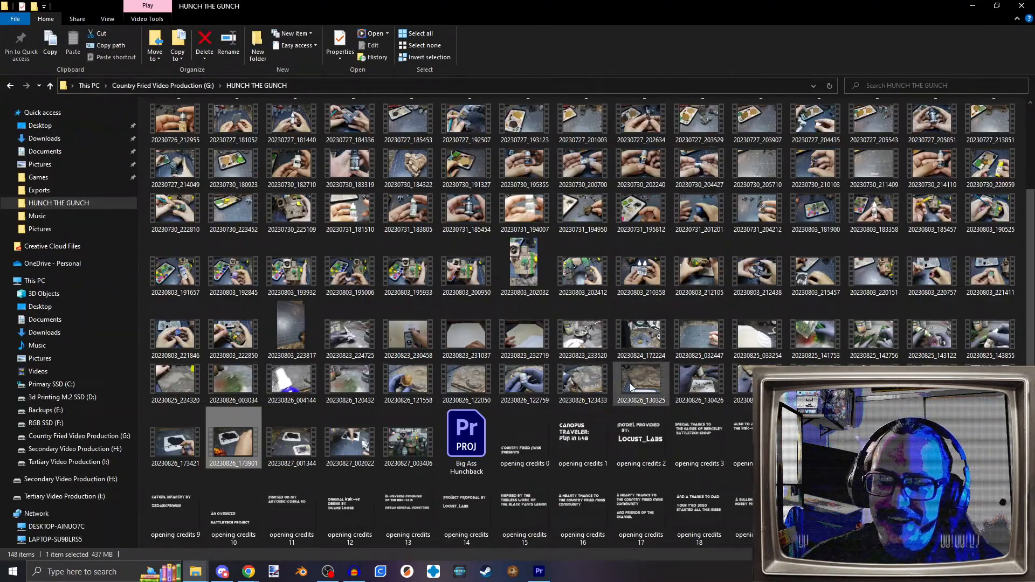
# Step: Preview 20230803_202412 from the HUNCH THE GUNCH folder, scrubbing to 0:03:31, and close the player
pyautogui.click(587, 278)
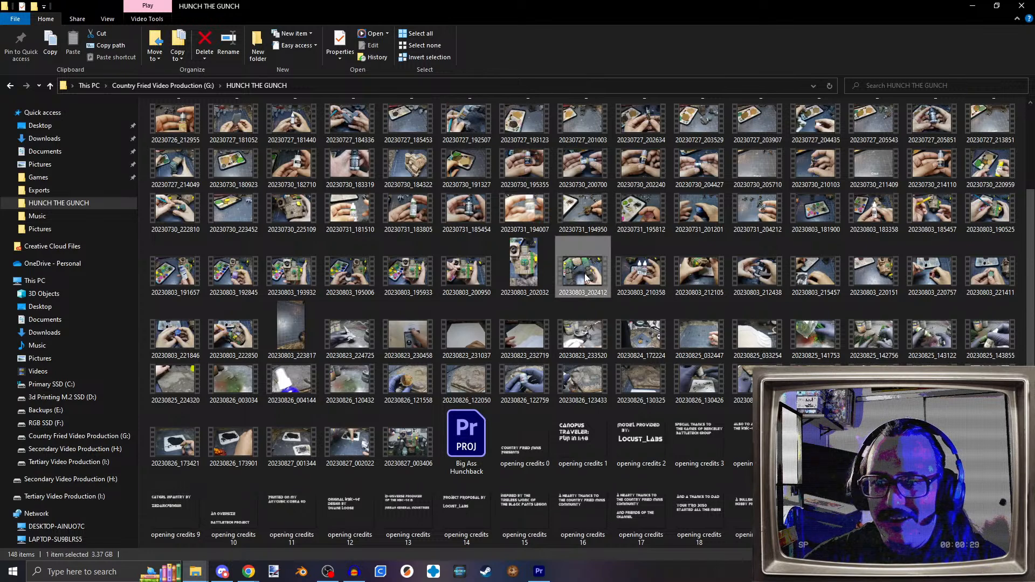
pyautogui.press('Right')
pyautogui.press('Right')
pyautogui.press('Right')
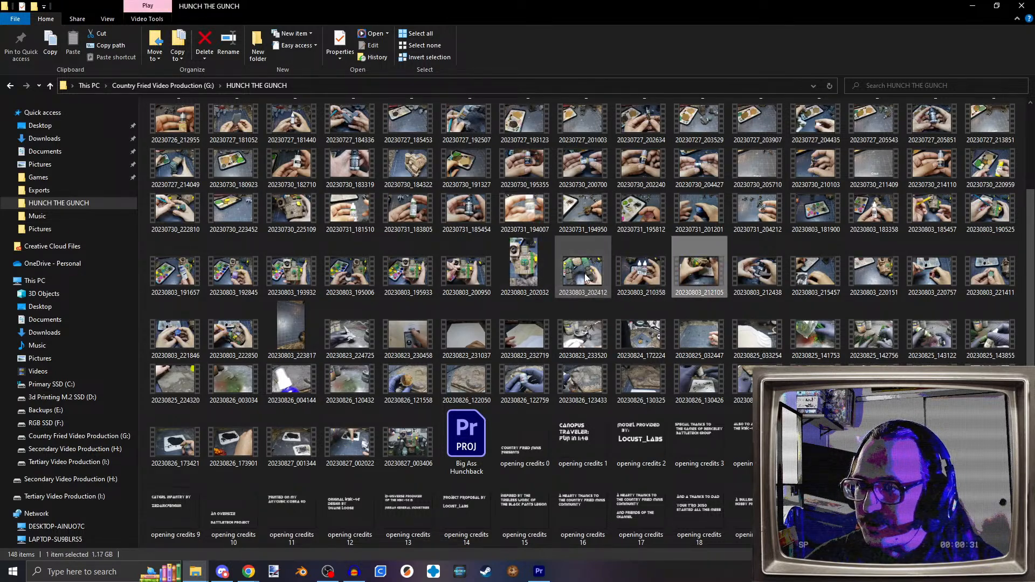
pyautogui.press('Right')
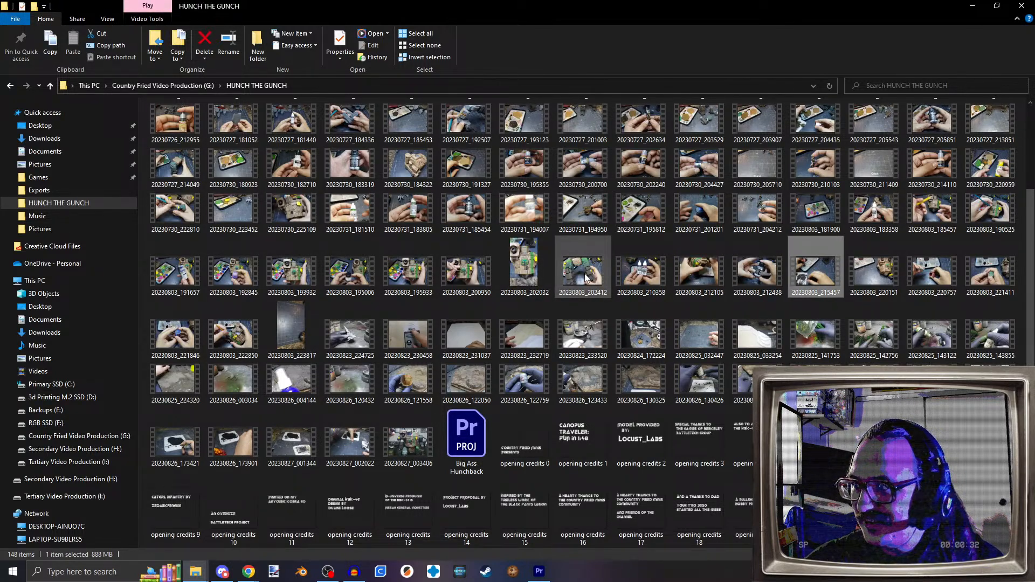
pyautogui.press('Left')
pyautogui.press('Left')
pyautogui.press('Left')
pyautogui.press('Left')
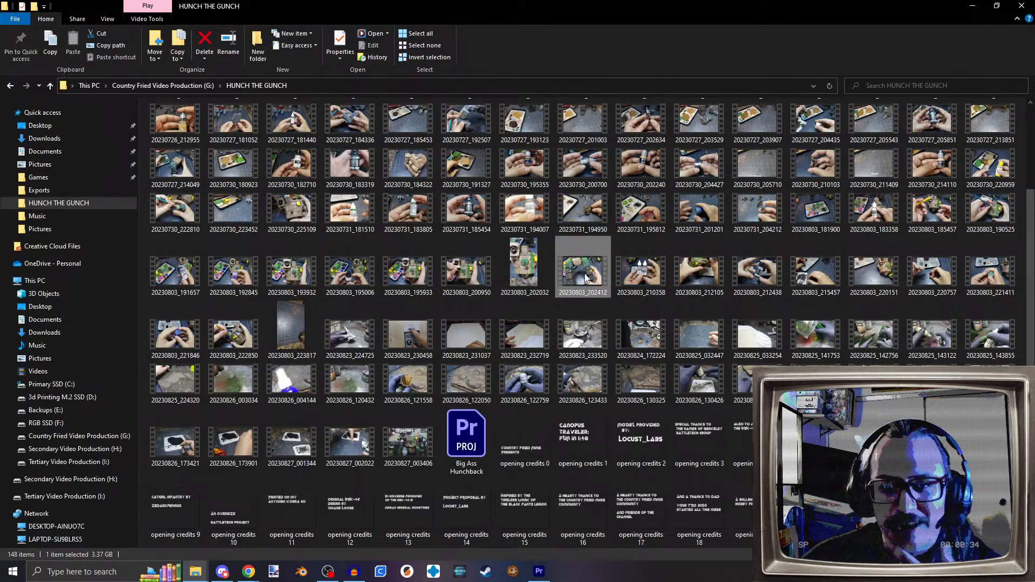
pyautogui.press('Return')
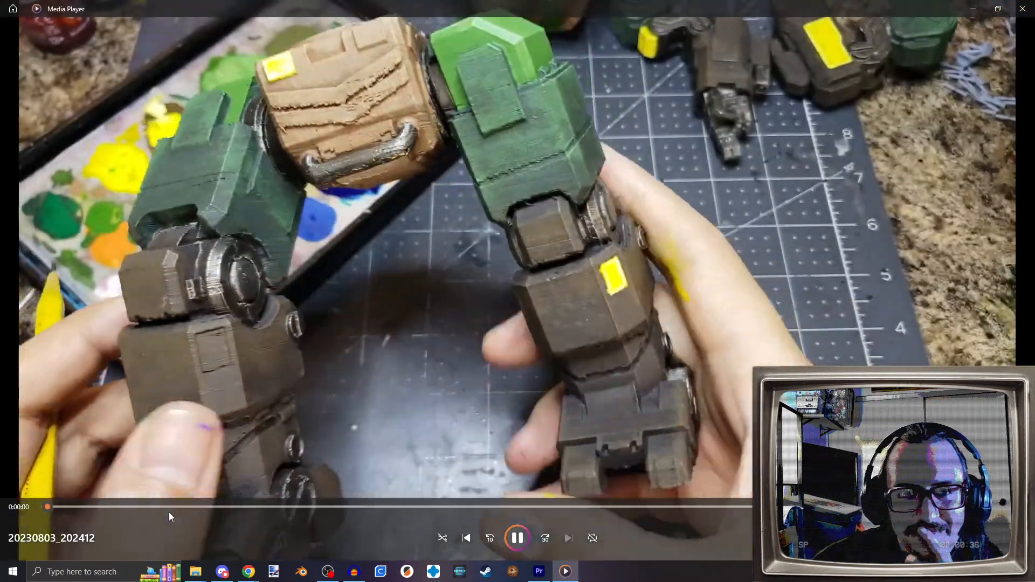
pyautogui.moveTo(169, 508); pyautogui.dragTo(375, 507)
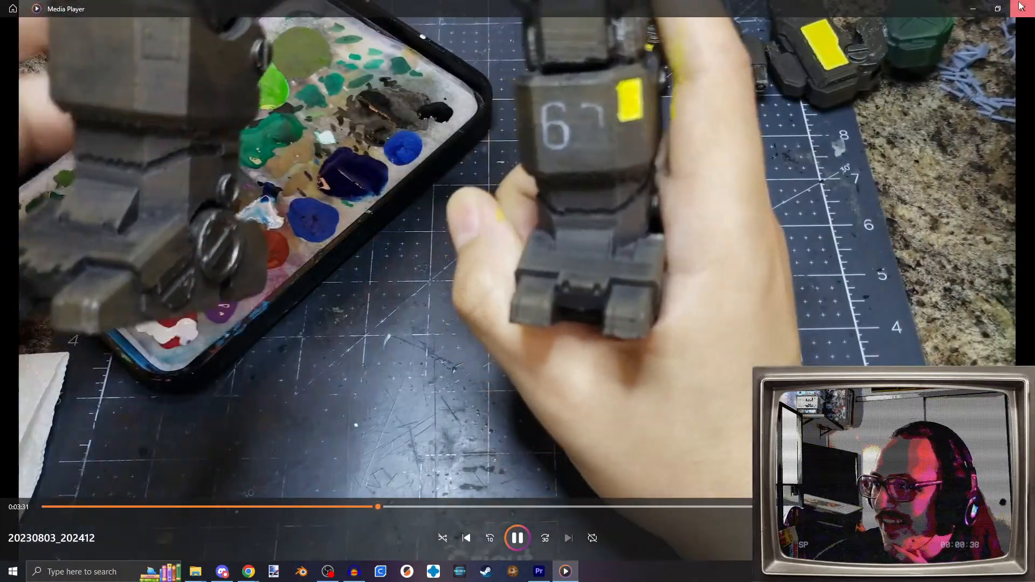
pyautogui.click(1023, 8)
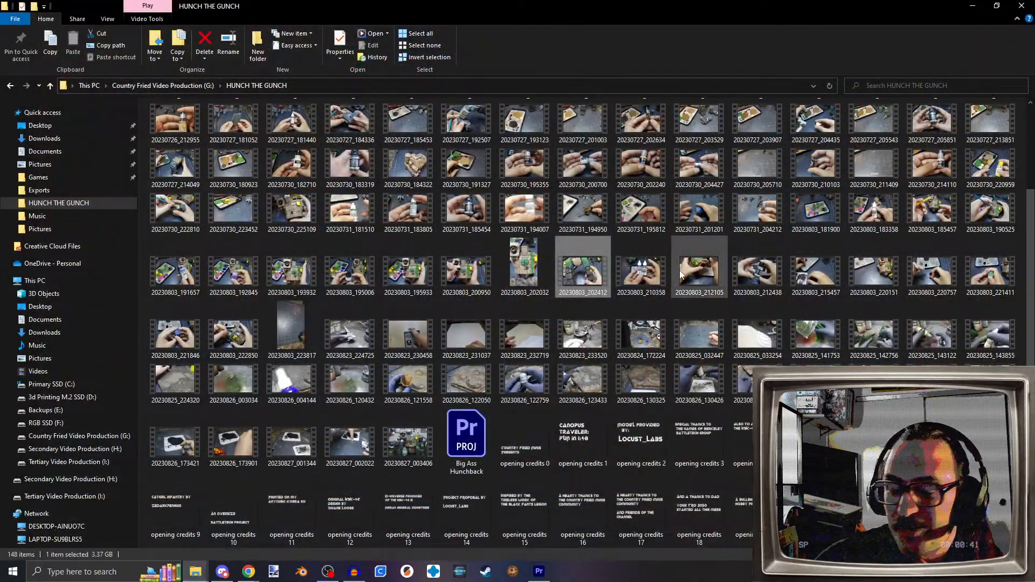
# Step: Look through the clips dated 20230731 and 20230803 in the HUNCH THE GUNCH folder, finishing on 20230803_183358
pyautogui.click(664, 270)
pyautogui.press('Right')
pyautogui.press('Right')
pyautogui.press('Right')
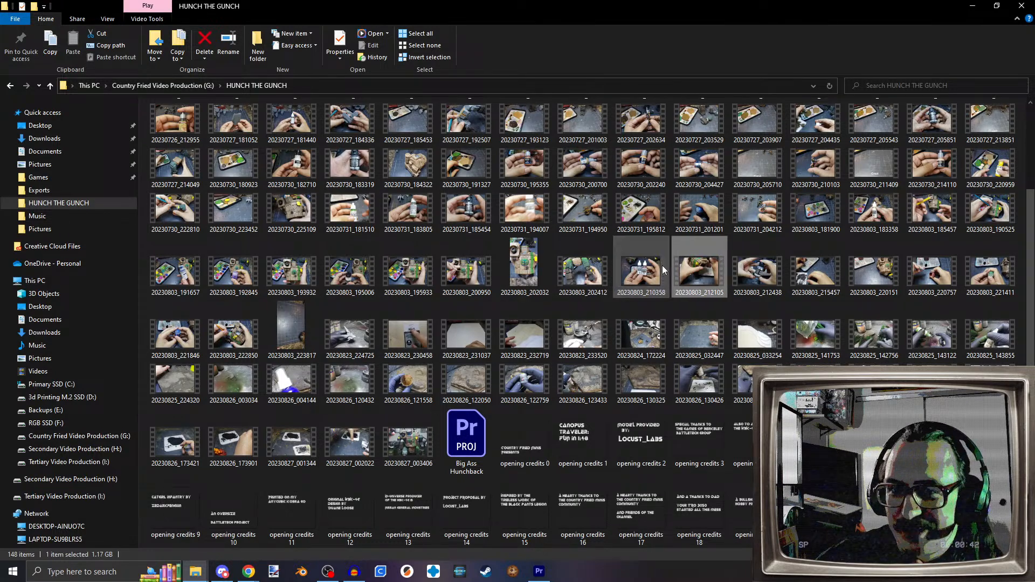
pyautogui.press('Left')
pyautogui.press('Left')
pyautogui.press('Left')
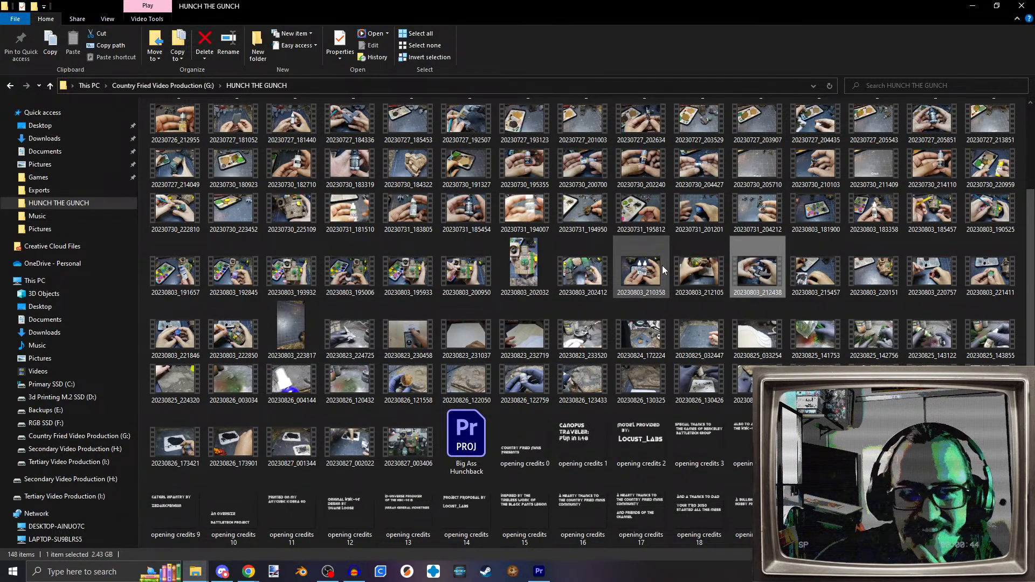
pyautogui.press('Up')
pyautogui.press('Right')
pyautogui.press('Left')
pyautogui.press('Left')
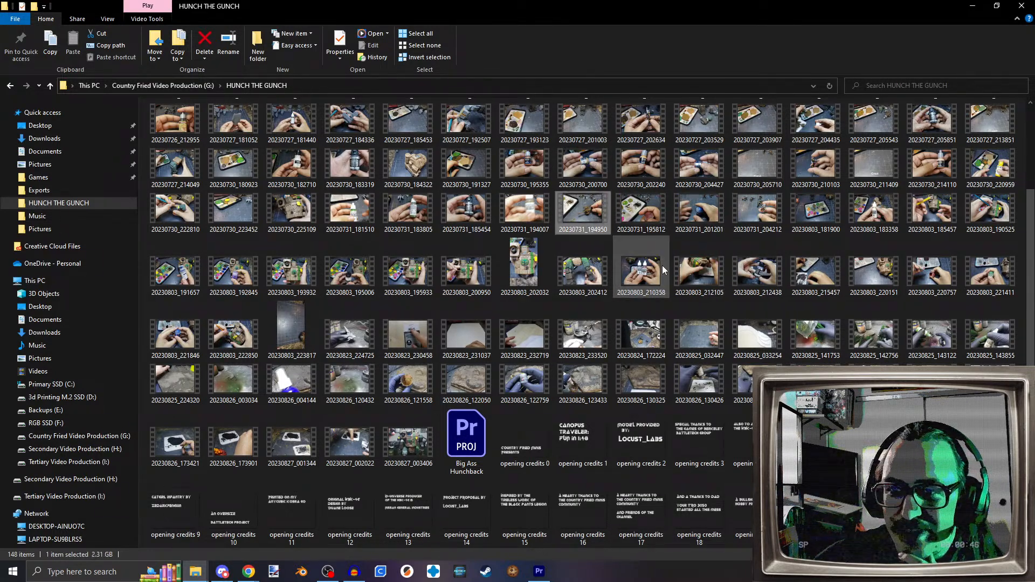
pyautogui.press('Down')
pyautogui.press('Left')
pyautogui.press('Right')
pyautogui.press('Left')
pyautogui.press('Left')
pyautogui.press('Left')
pyautogui.press('Left')
pyautogui.press('Left')
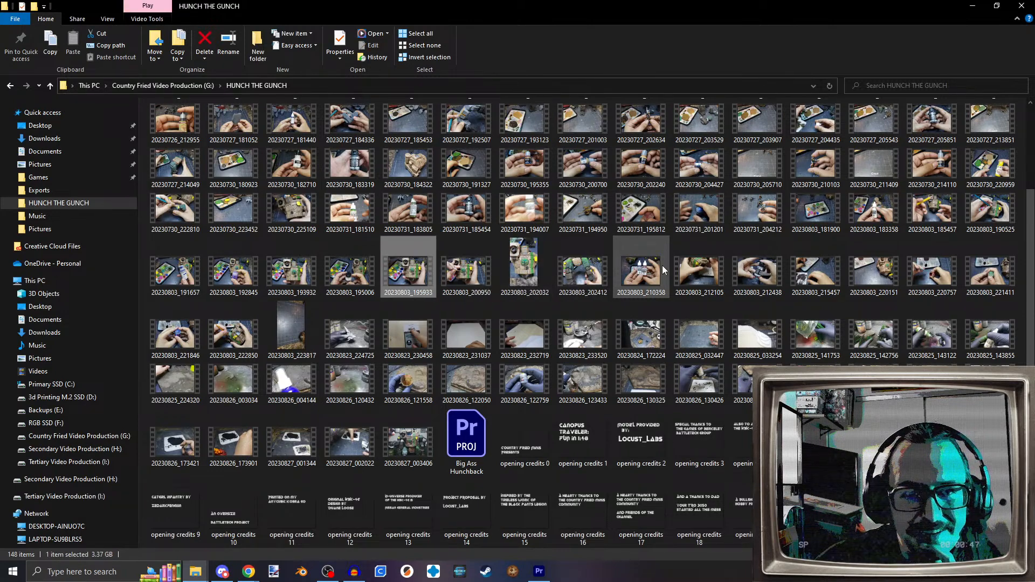
pyautogui.press('Up')
pyautogui.press('Right')
pyautogui.press('Right')
pyautogui.press('Right')
pyautogui.press('Right')
pyautogui.press('Right')
pyautogui.press('Right')
pyautogui.press('Right')
pyautogui.press('Right')
pyautogui.press('Right')
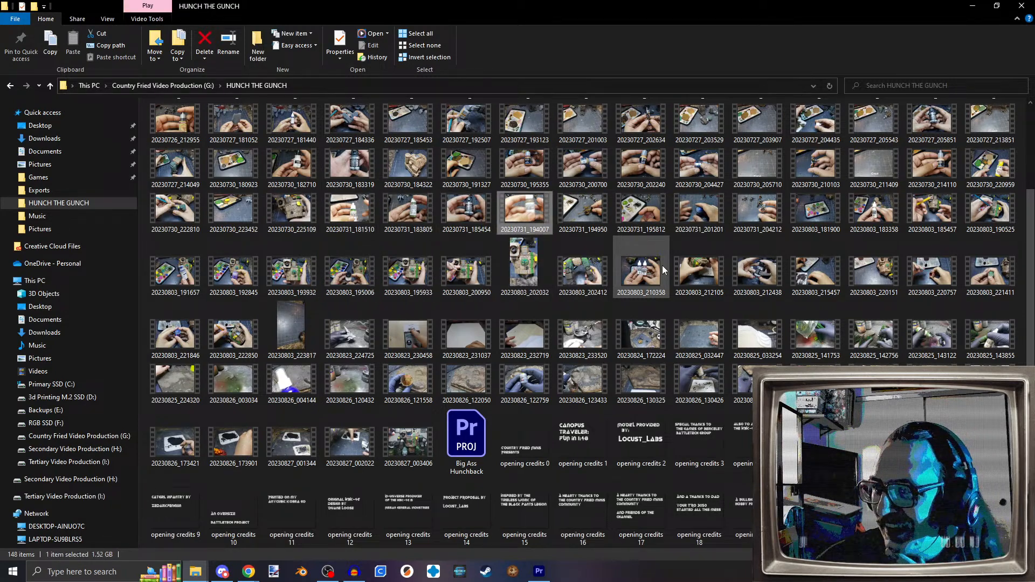
pyautogui.press('Right')
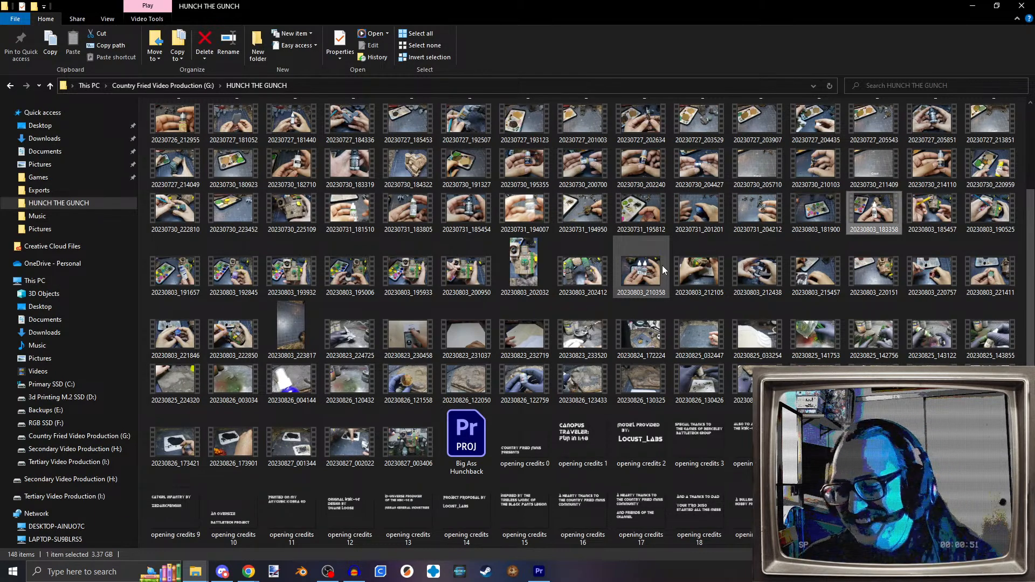
pyautogui.press('Right')
pyautogui.press('Right')
pyautogui.press('Left')
pyautogui.press('Left')
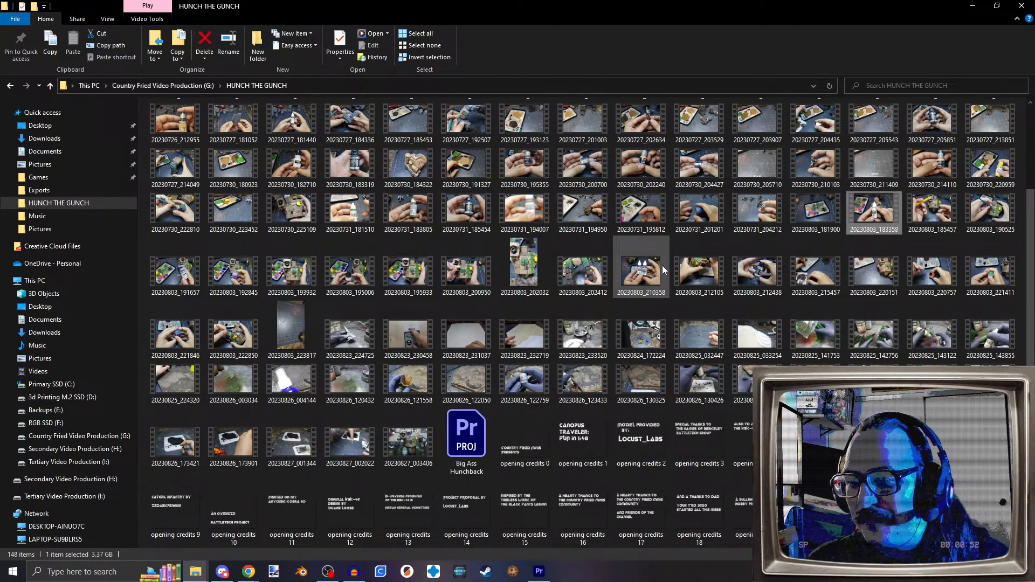
# Step: Switch back to Premiere Pro and set the scale of the 20230803_183358 clip to 50
pyautogui.hotkey('alt', 'Tab')
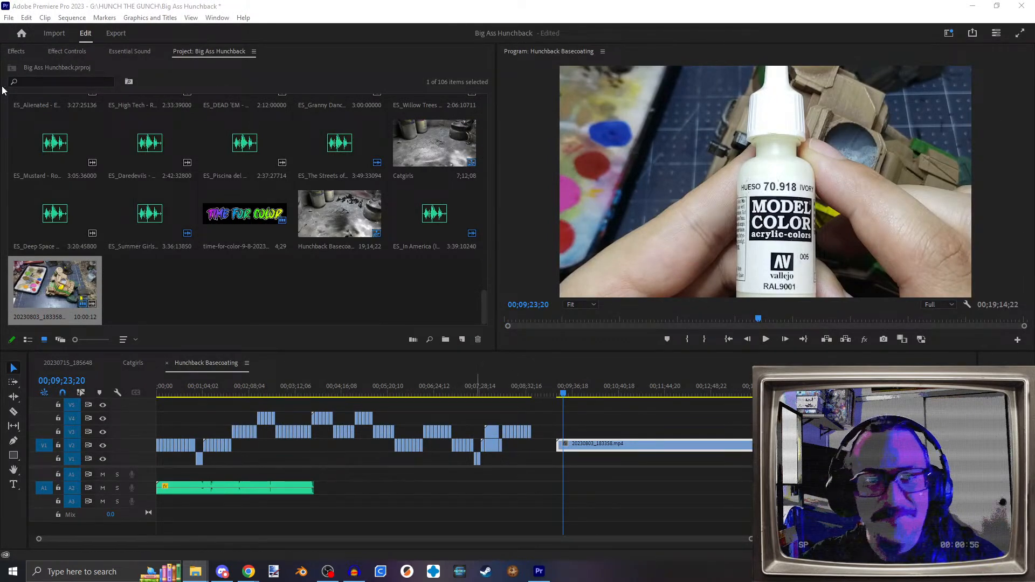
pyautogui.hotkey('shift', '5')
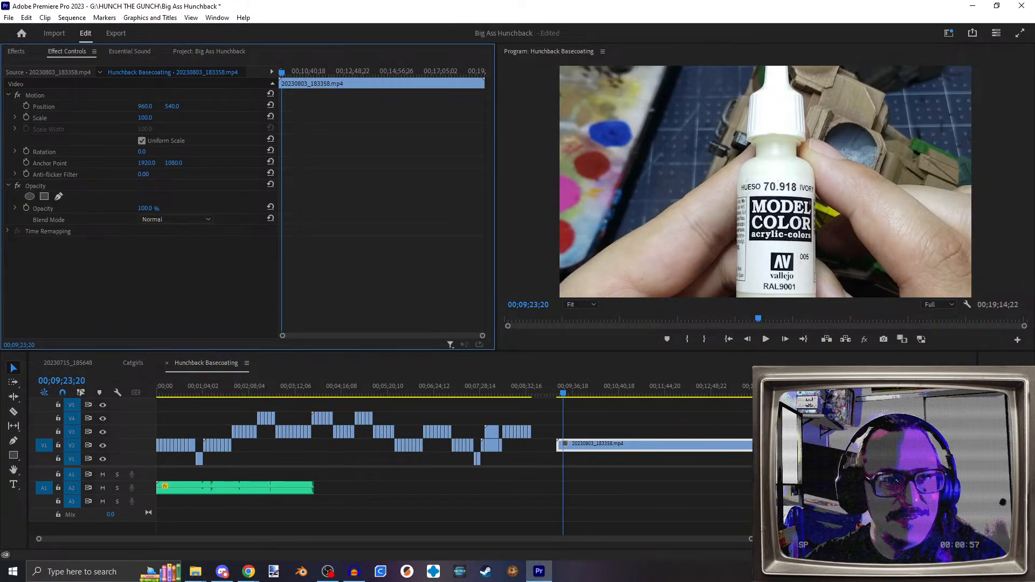
pyautogui.write('50')
pyautogui.press('Return')
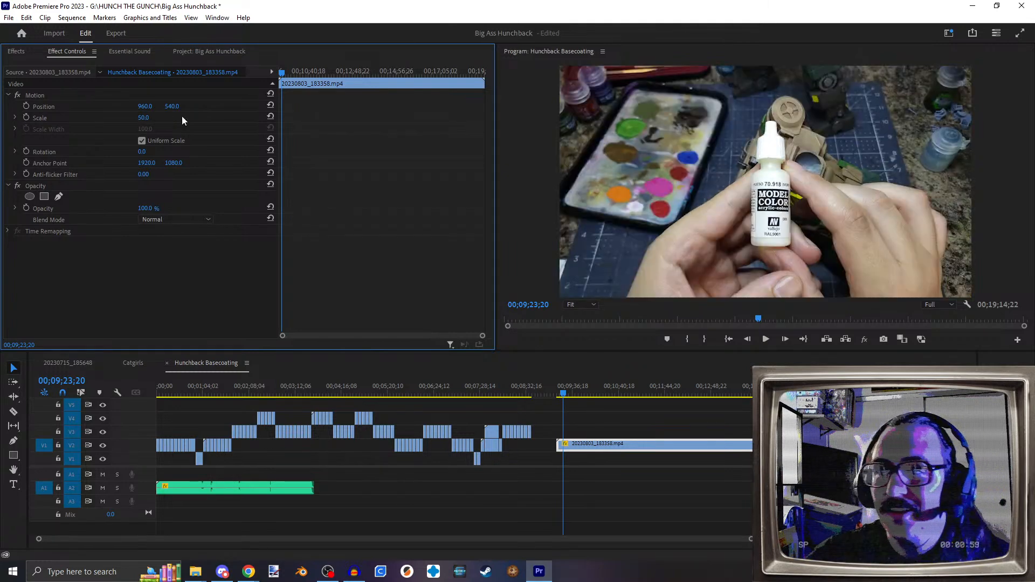
# Step: Place the playhead at the start of the 20230803_183358 clip, at 00;09;14;21
pyautogui.hscroll(3, 561, 399)
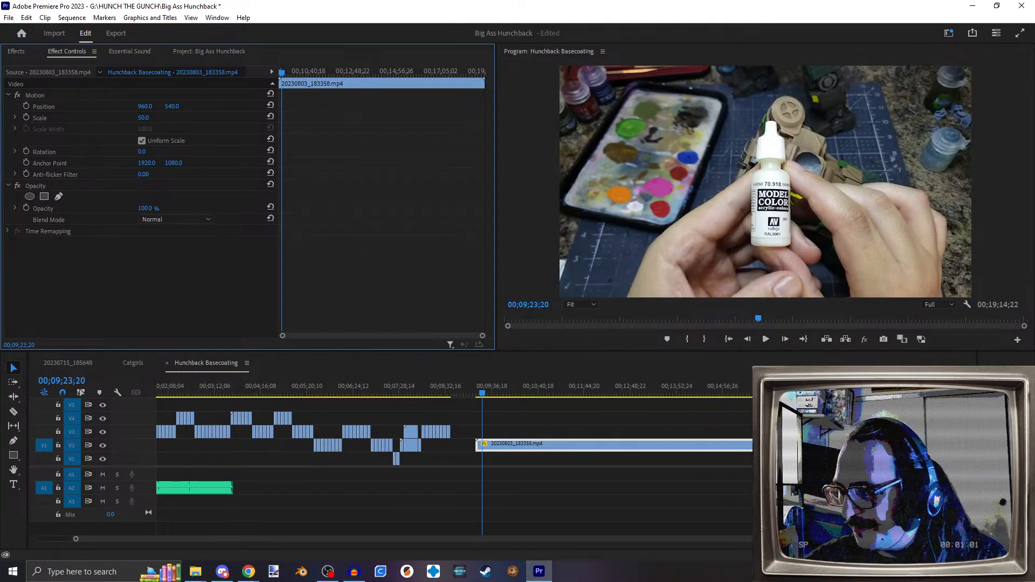
pyautogui.hotkey('alt', 'Tab')
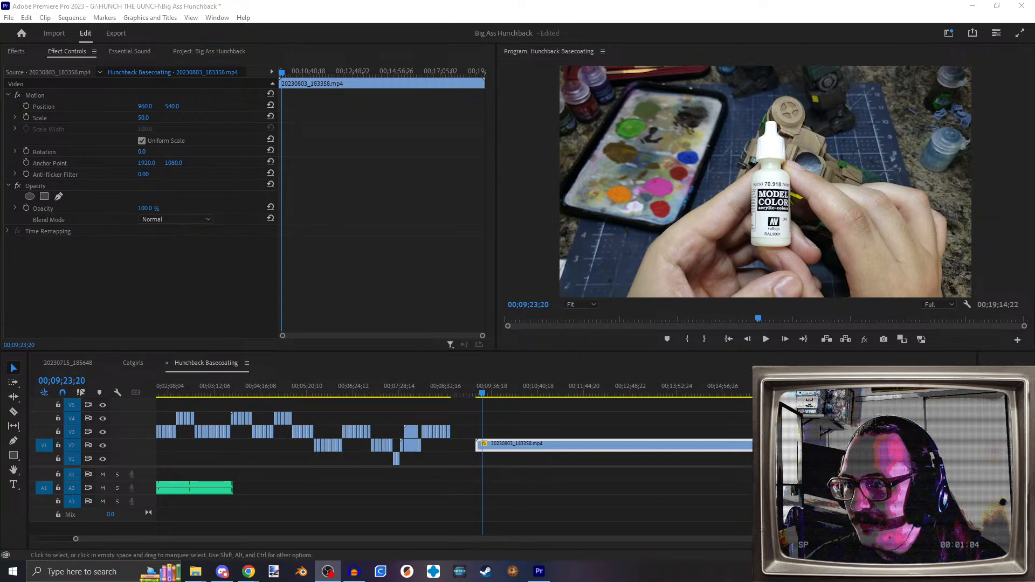
pyautogui.click(474, 399)
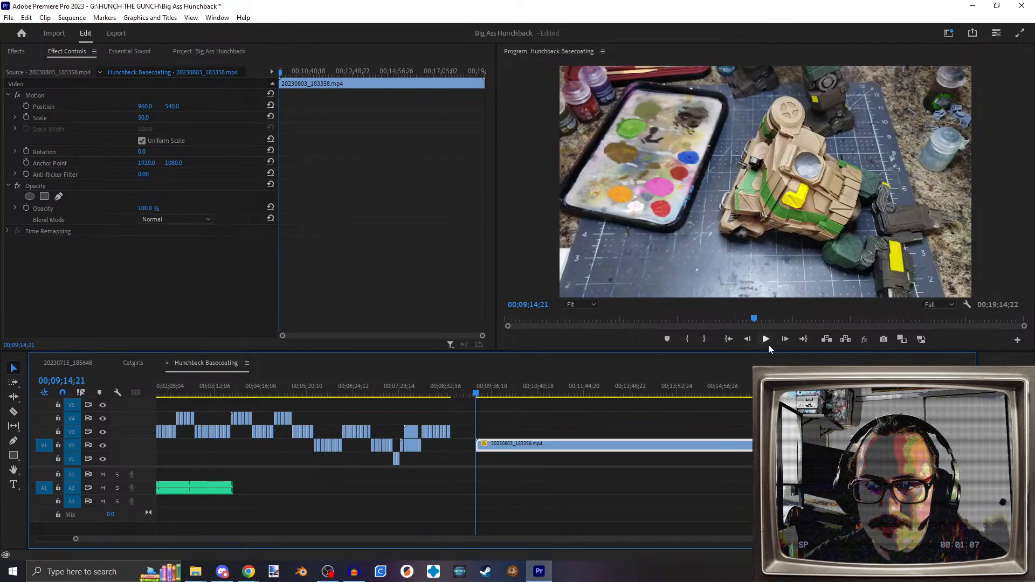
# Step: Play the opening of the 20230803_183358 clip to find the paint bottle shot and split the clip at 00;09;17;29
pyautogui.click(767, 341)
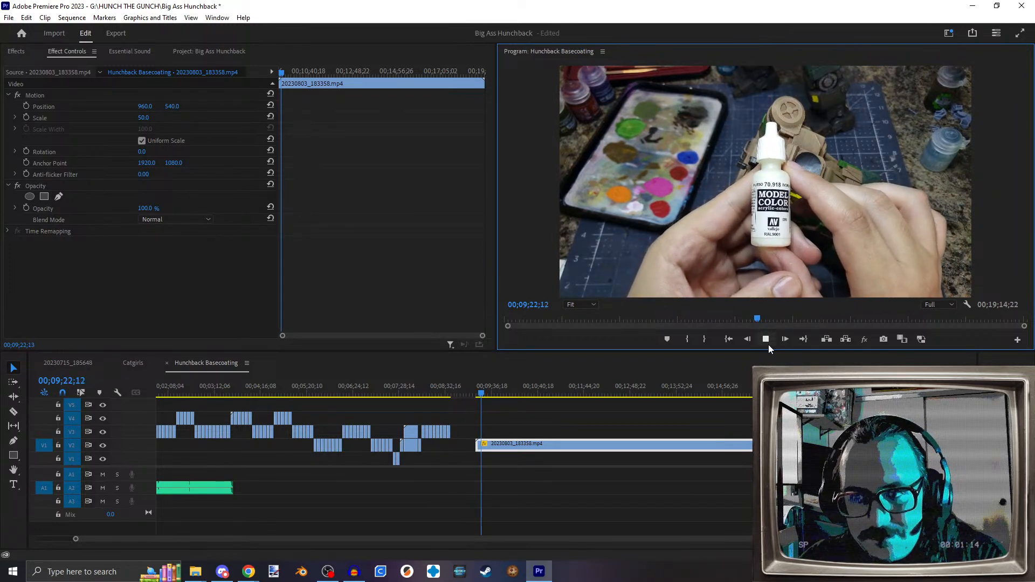
pyautogui.click(768, 339)
pyautogui.press('j')
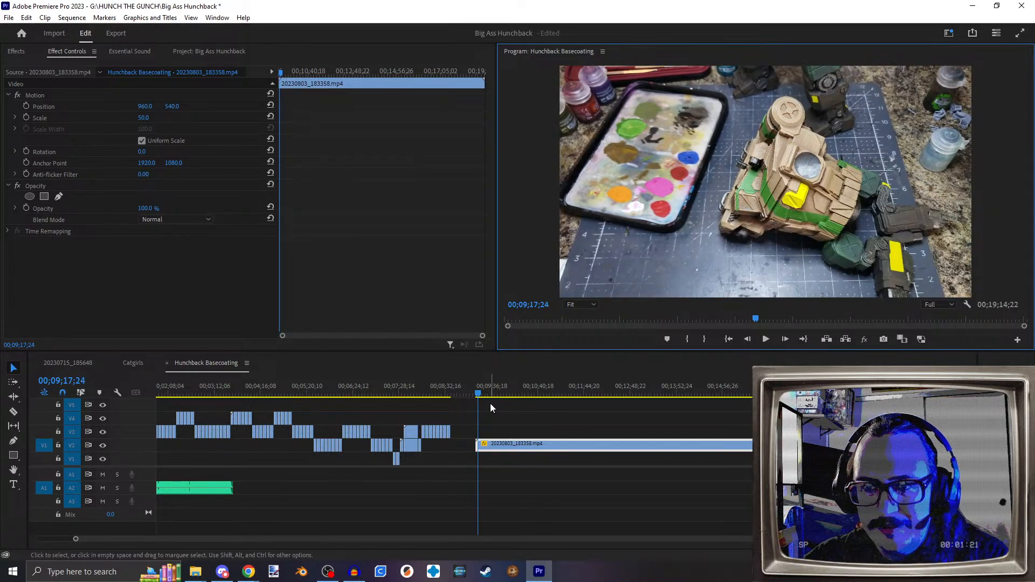
pyautogui.press('Right')
pyautogui.press('Right')
pyautogui.press('Right')
pyautogui.press('Right')
pyautogui.press('Right')
pyautogui.press('Right')
pyautogui.press('Left')
pyautogui.press('Left')
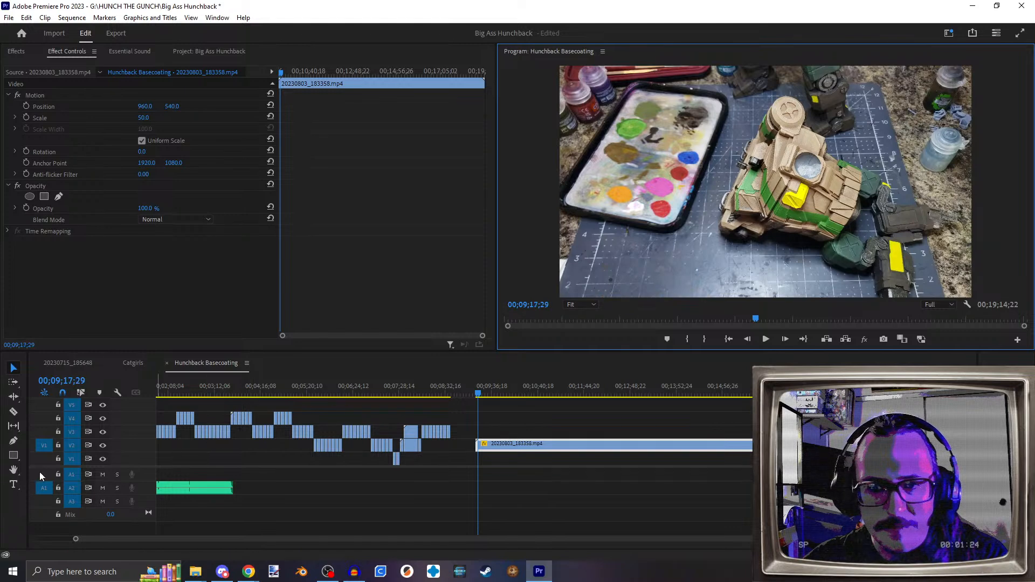
pyautogui.click(13, 412)
pyautogui.click(482, 443)
# Step: Split the 20230803_183358 clip again five seconds further on, at 00;09;22;29
pyautogui.click(71, 380)
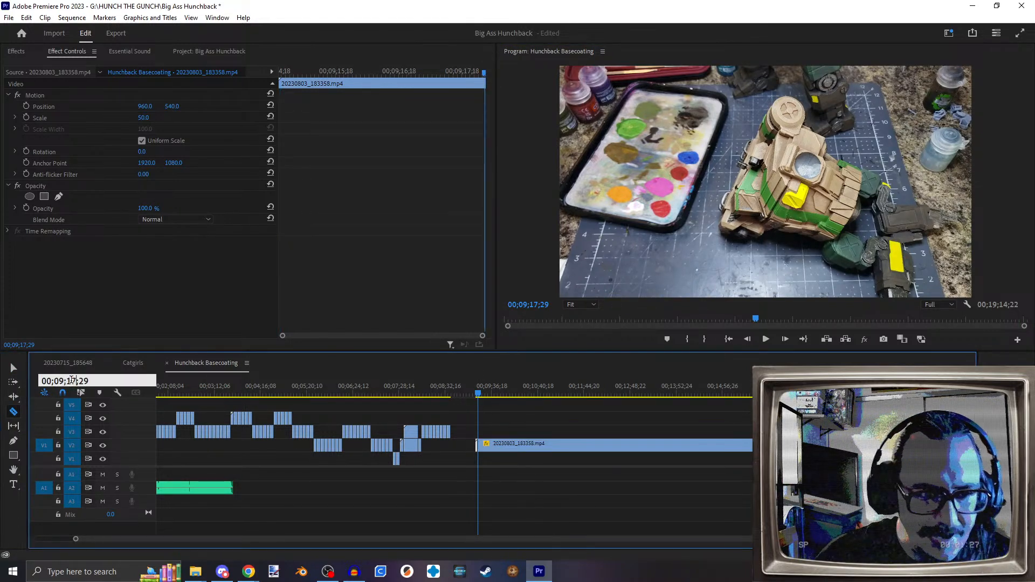
pyautogui.press('Return')
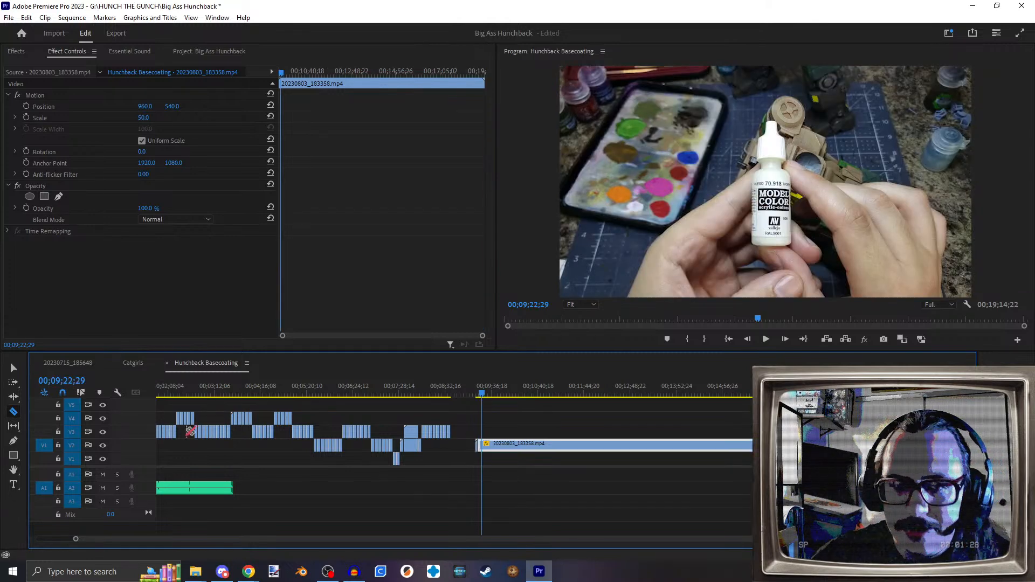
pyautogui.click(483, 443)
# Step: Move the five-second paint bottle piece against the end of the assembled clips and delete the short leftover opening piece
pyautogui.click(18, 373)
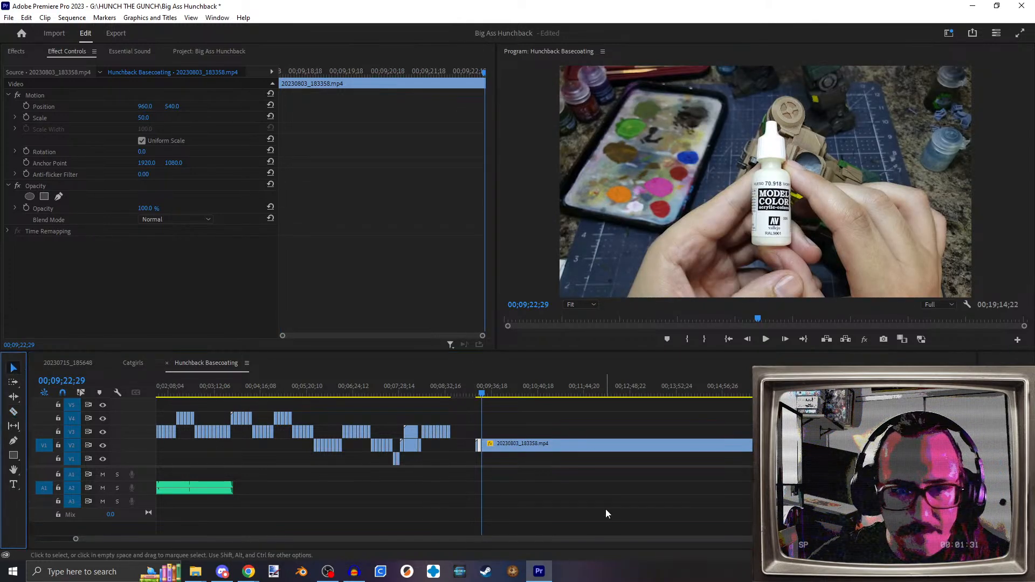
pyautogui.scroll(5, 440, 481)
pyautogui.moveTo(466, 450); pyautogui.dragTo(376, 446)
pyautogui.hotkey('ctrl', 'z')
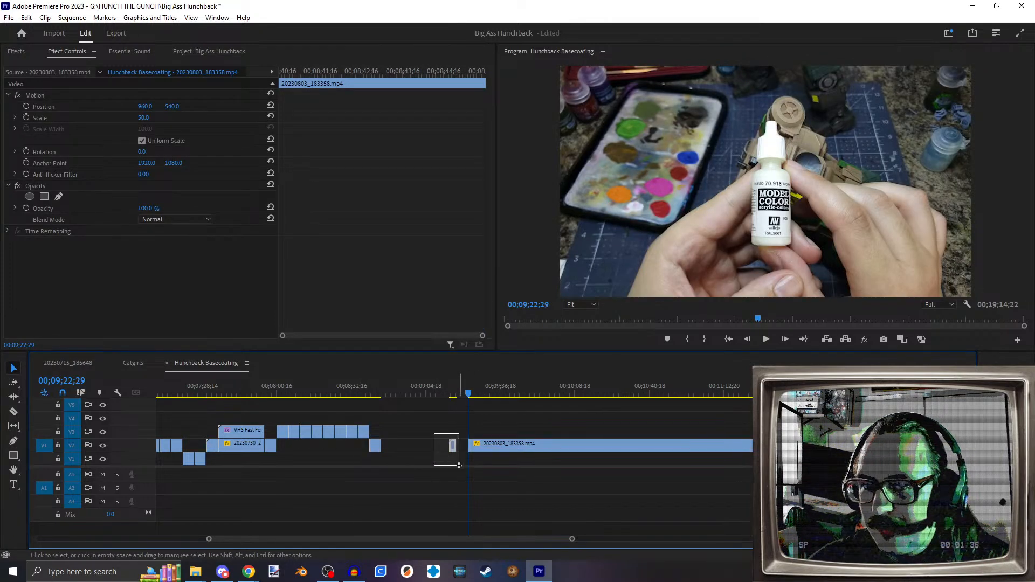
pyautogui.click(460, 410)
# Step: Find the moment where the brush reaches the palette and split the remaining clip at 00;09;33;21
pyautogui.moveTo(496, 397)
pyautogui.mouseDown()
pyautogui.moveTo(542, 399)
pyautogui.moveTo(491, 399)
pyautogui.mouseUp()
pyautogui.press('space')
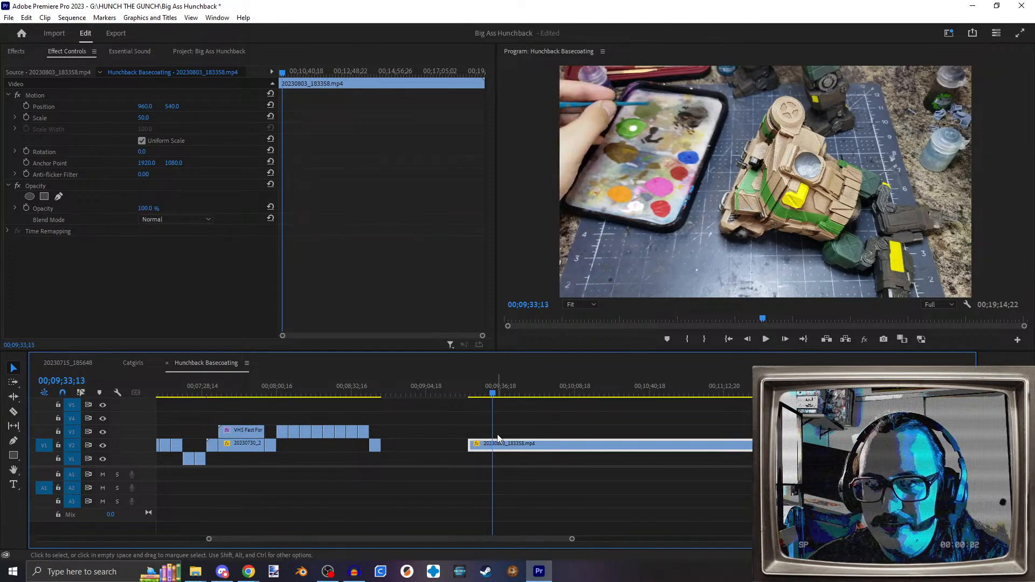
pyautogui.press('Left')
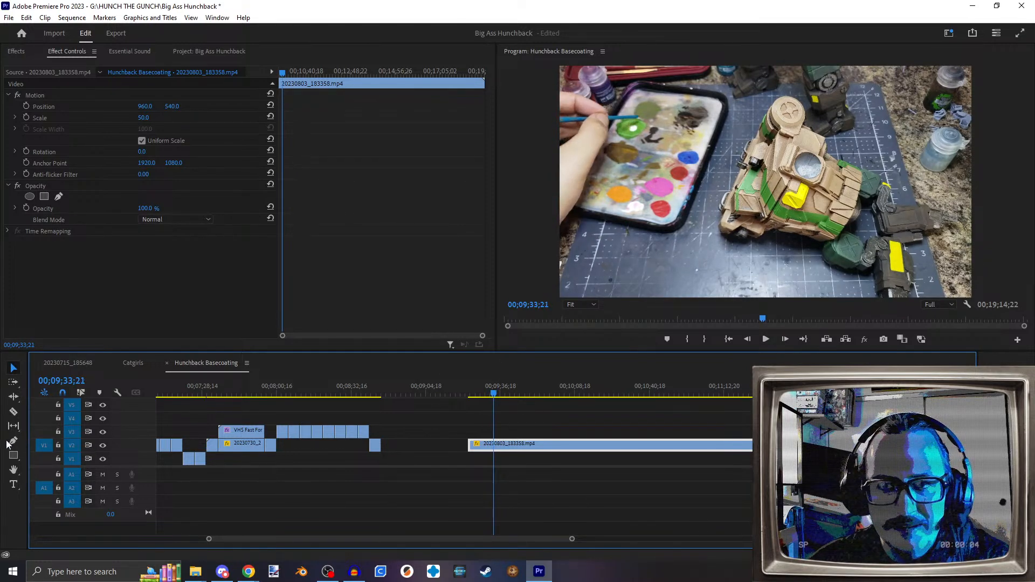
pyautogui.press('c')
pyautogui.click(493, 444)
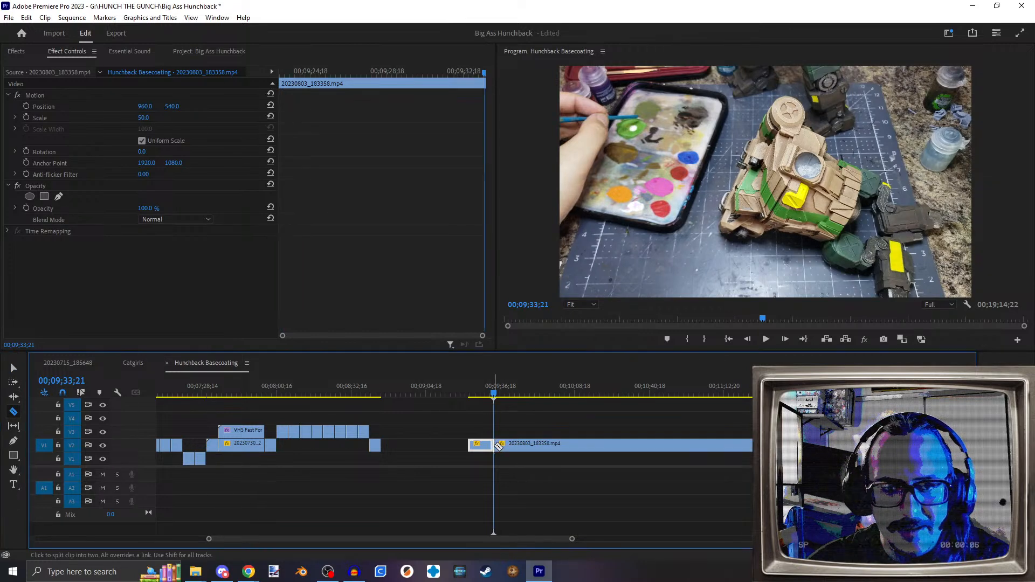
# Step: Split the clip at 00;09;38;21 and move the five-second palette piece to the end of the assembled clips
pyautogui.click(68, 381)
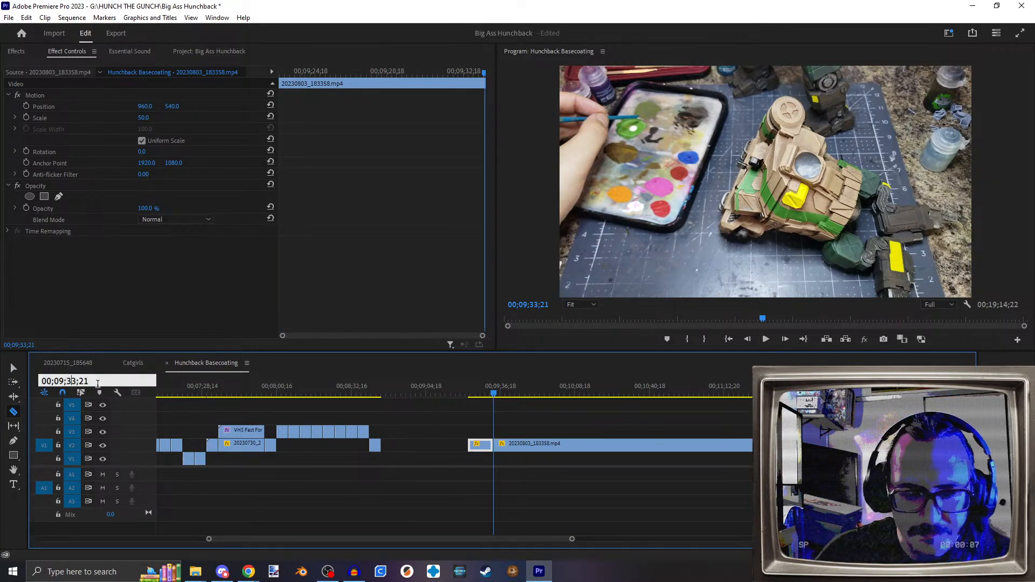
pyautogui.press('Return')
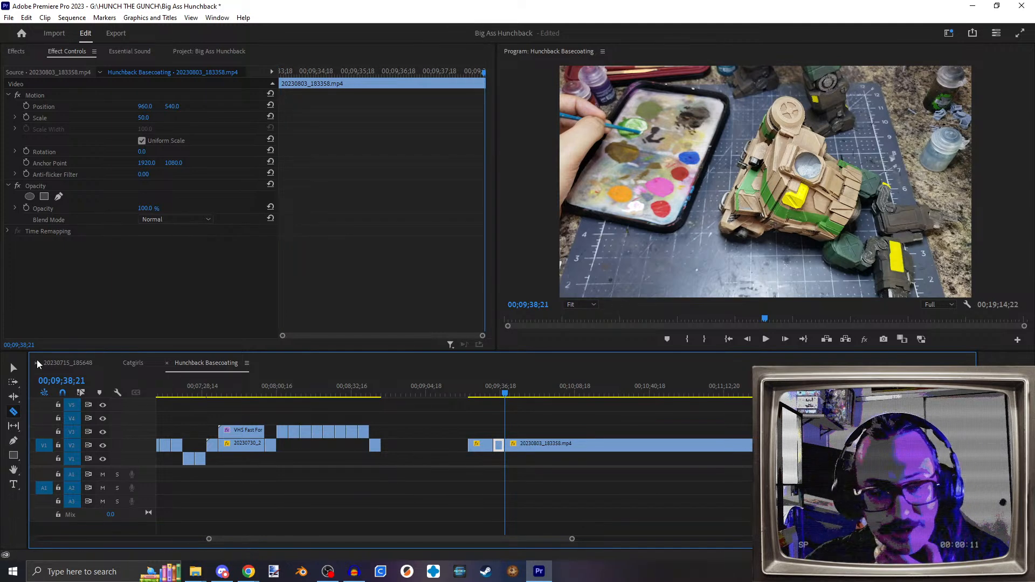
pyautogui.click(13, 369)
pyautogui.moveTo(499, 446); pyautogui.dragTo(389, 447)
# Step: Scrub ahead to the brush painting the green part and split the remaining clip at 00;10;39;20
pyautogui.moveTo(541, 398); pyautogui.dragTo(652, 398)
pyautogui.scroll(-10, 627, 426)
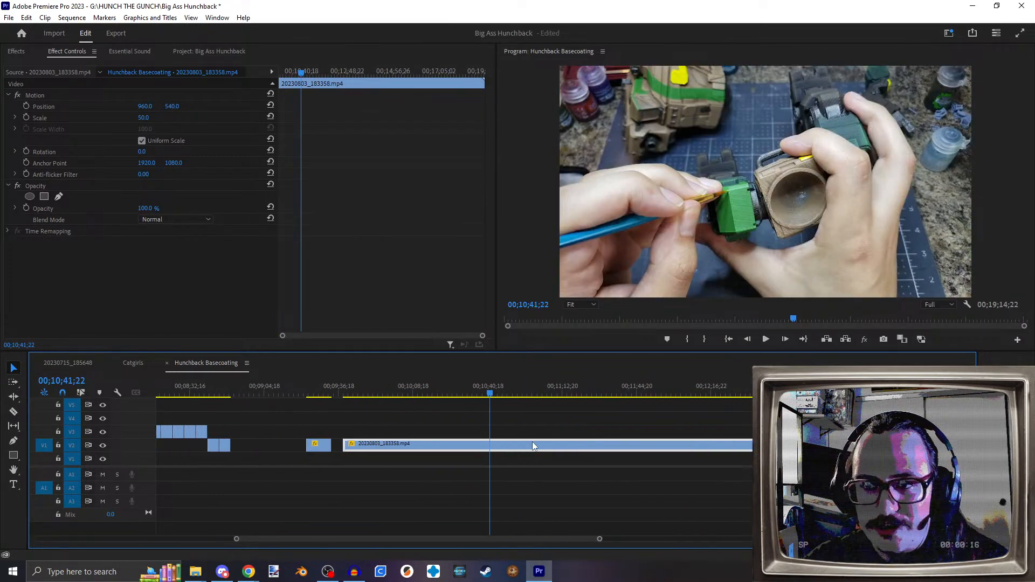
pyautogui.scroll(5, 507, 440)
pyautogui.scroll(3, 474, 442)
pyautogui.moveTo(425, 396)
pyautogui.mouseDown()
pyautogui.moveTo(665, 399)
pyautogui.moveTo(656, 397)
pyautogui.mouseUp()
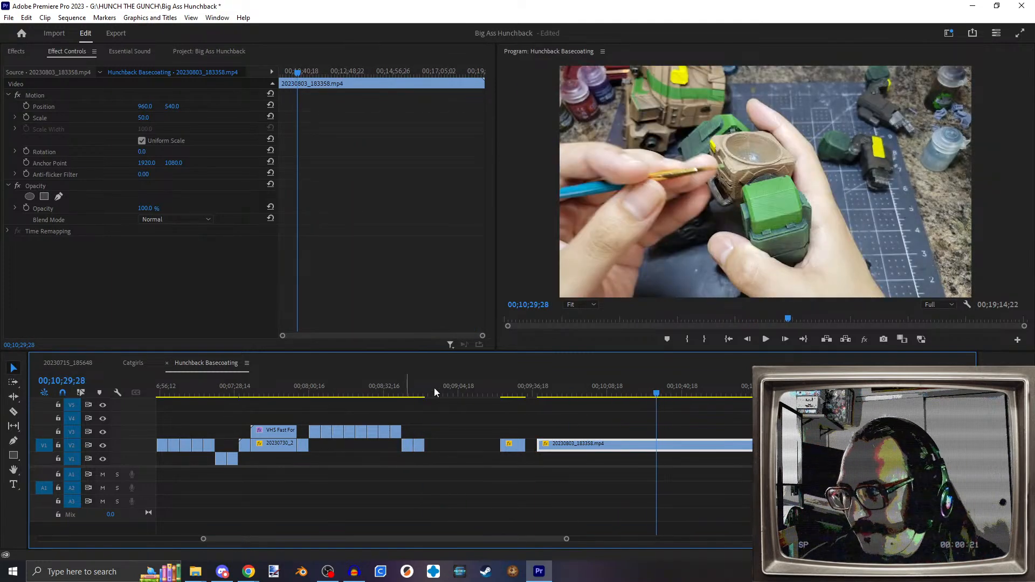
pyautogui.moveTo(577, 398)
pyautogui.mouseDown()
pyautogui.moveTo(752, 406)
pyautogui.moveTo(645, 412)
pyautogui.moveTo(693, 410)
pyautogui.moveTo(681, 411)
pyautogui.mouseUp()
pyautogui.press('c')
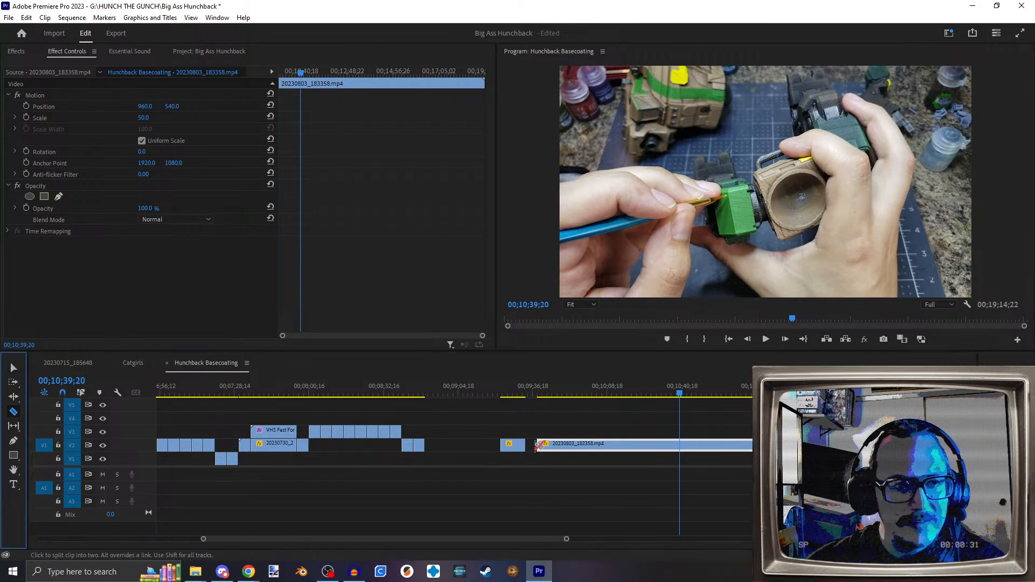
pyautogui.click(683, 444)
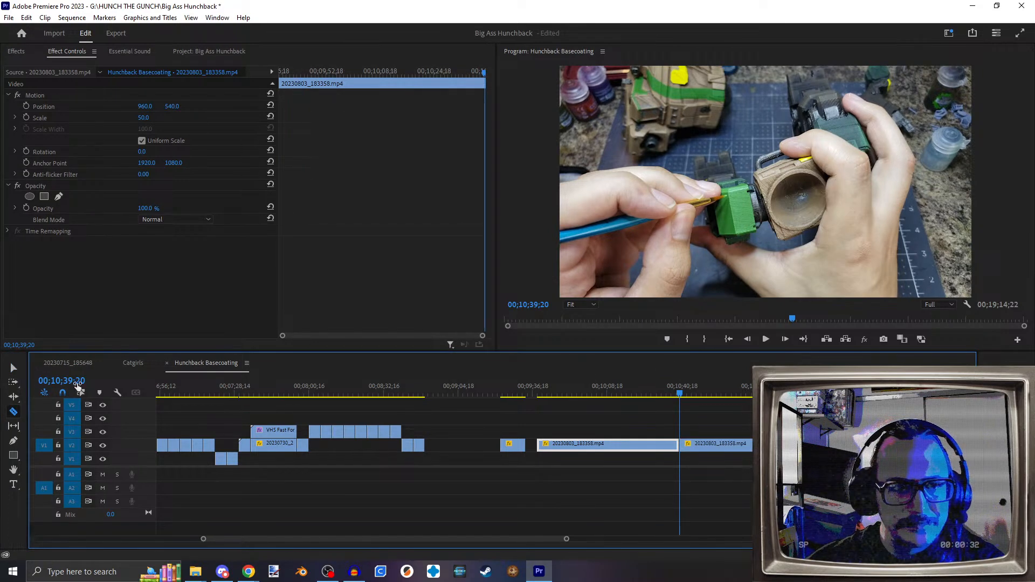
# Step: Split the clip at 00;10;44;20 and move the five-second green painting piece to the end of the assembled clips
pyautogui.click(70, 381)
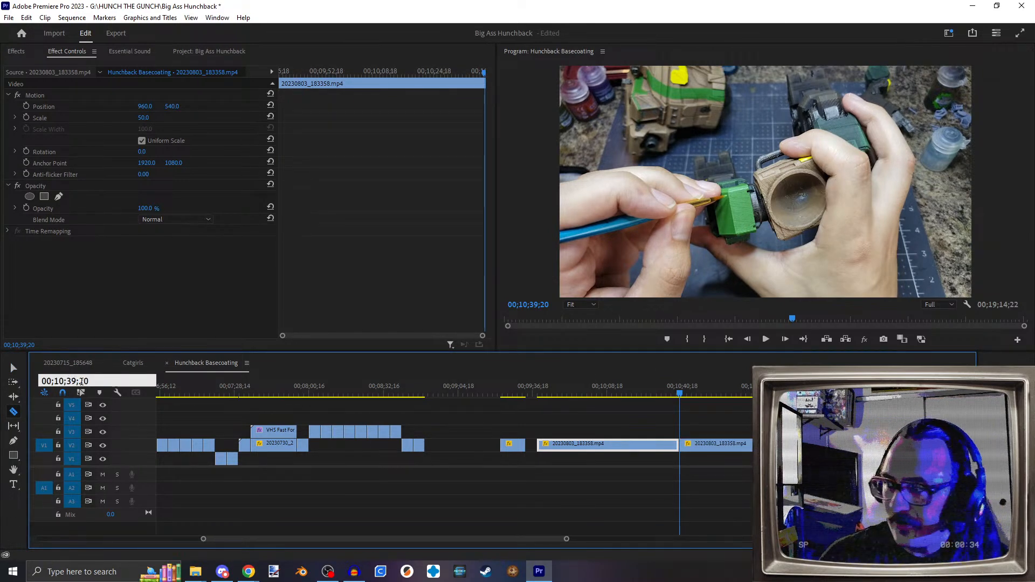
pyautogui.write('44')
pyautogui.press('Return')
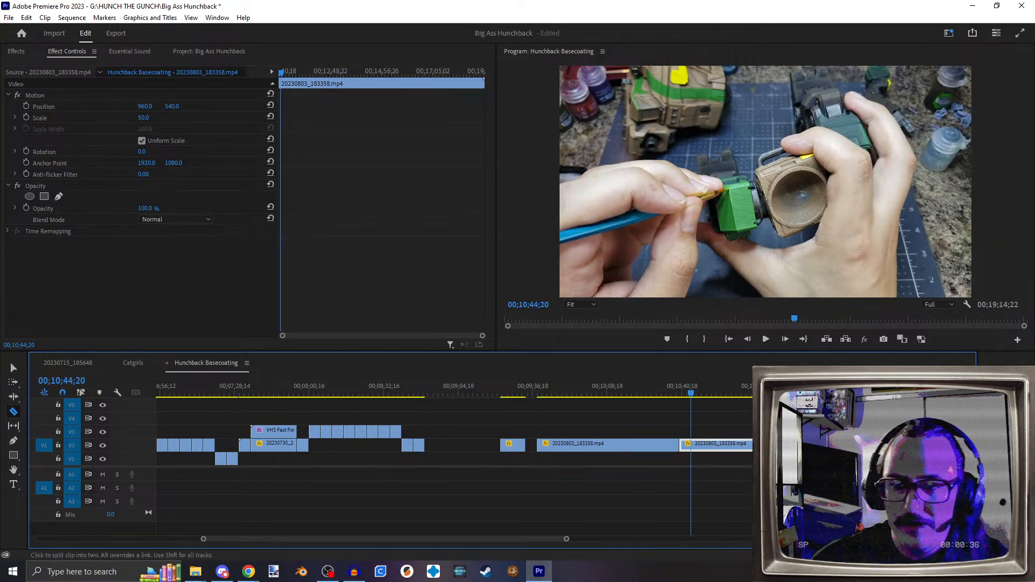
pyautogui.click(691, 445)
pyautogui.press('v')
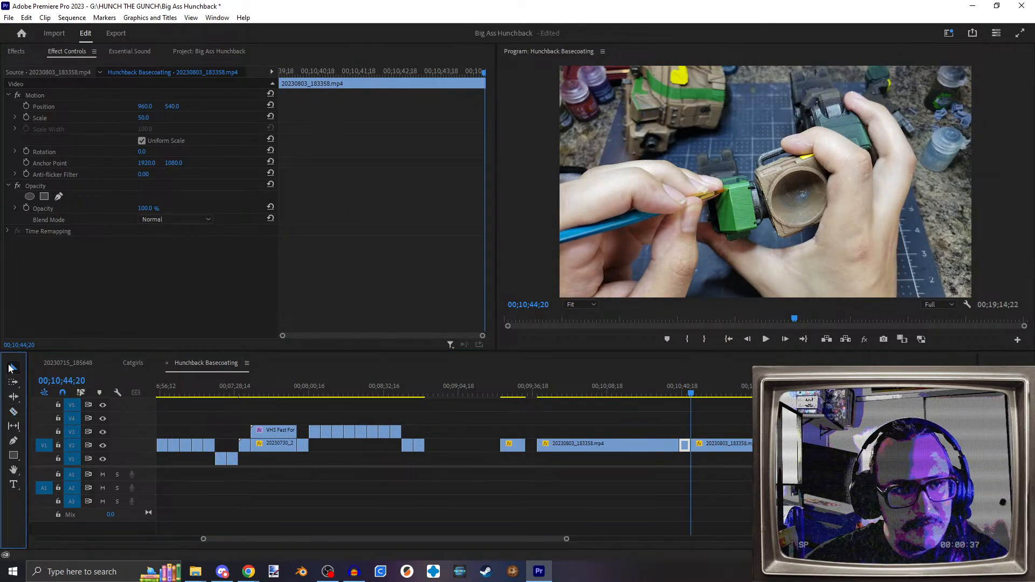
pyautogui.moveTo(685, 445); pyautogui.dragTo(433, 442)
# Step: Scrub through the remaining 20230803_183358 footage up to 00;16;34;14, looking for the next painting shot
pyautogui.scroll(-5, 563, 454)
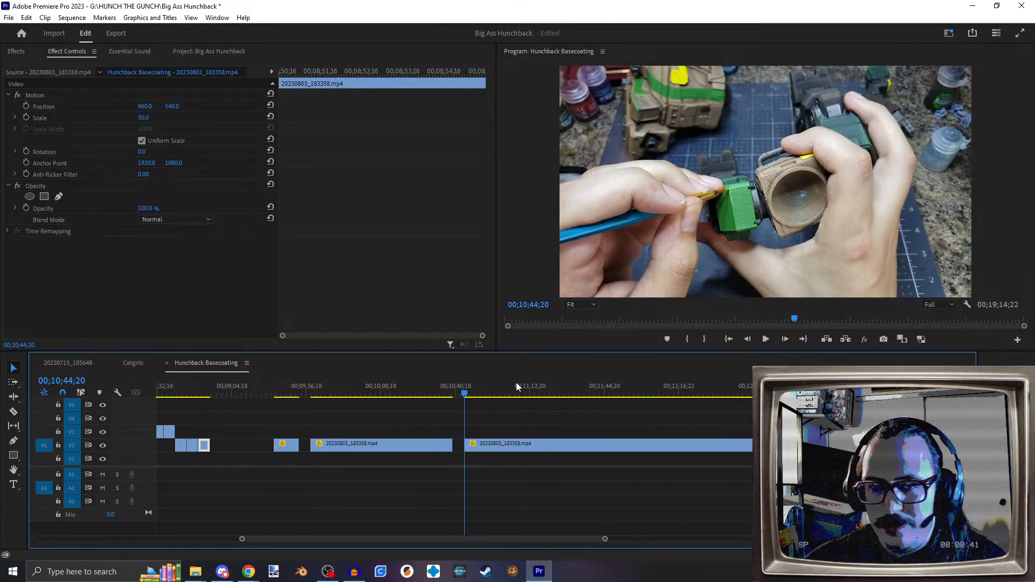
pyautogui.click(531, 396)
pyautogui.moveTo(533, 398); pyautogui.dragTo(582, 396)
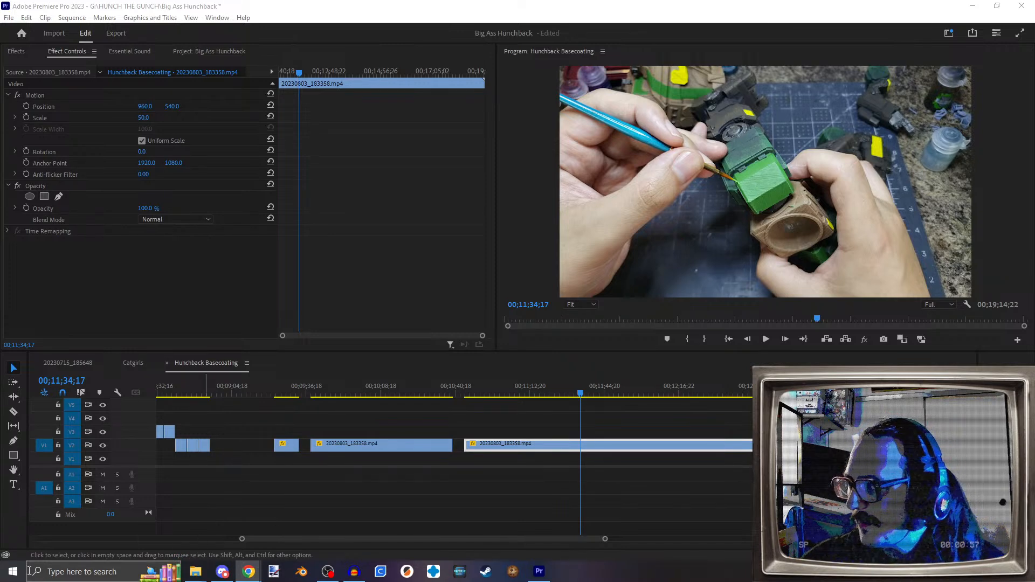
pyautogui.hscroll(5, 299, 462)
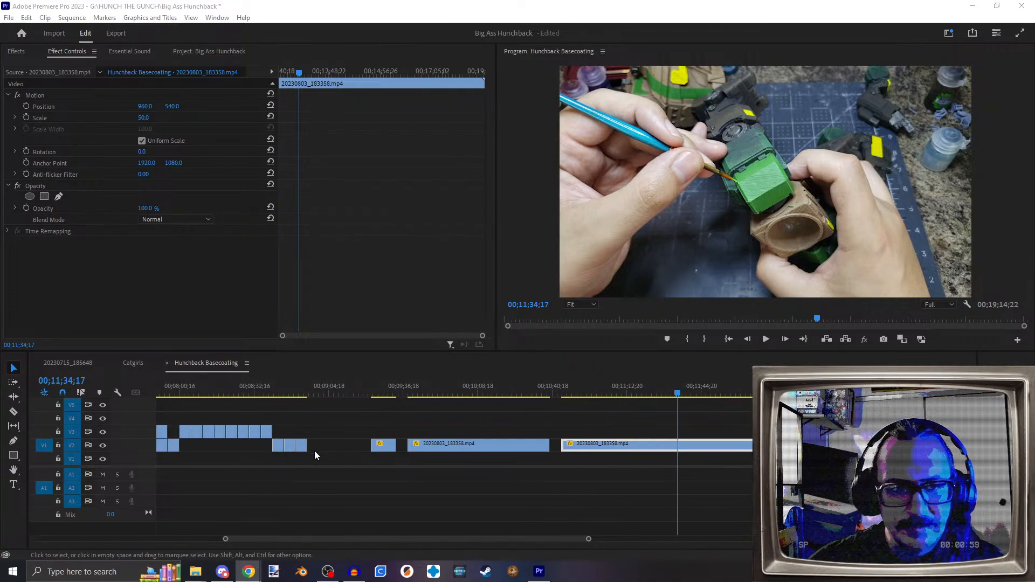
pyautogui.click(490, 396)
pyautogui.moveTo(491, 396); pyautogui.dragTo(851, 405)
pyautogui.press('\\')
pyautogui.moveTo(553, 393); pyautogui.dragTo(612, 400)
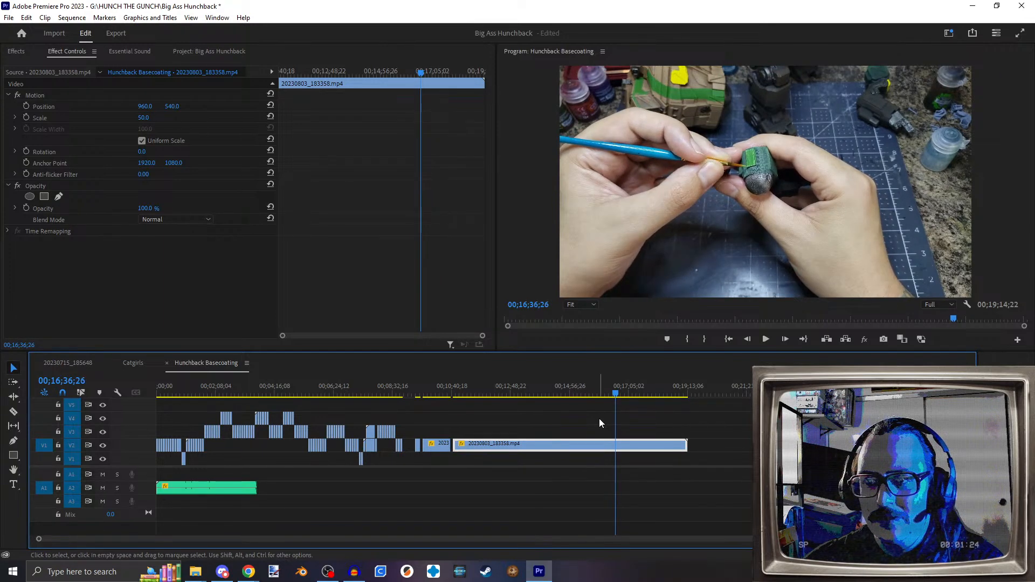
pyautogui.press('Left')
pyautogui.press('space')
pyautogui.click(13, 412)
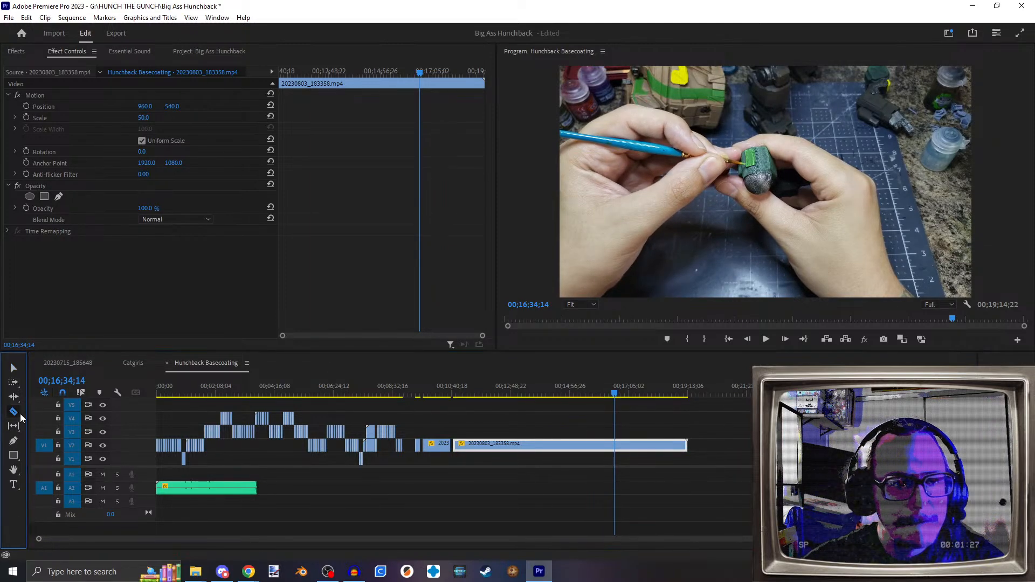
pyautogui.click(618, 447)
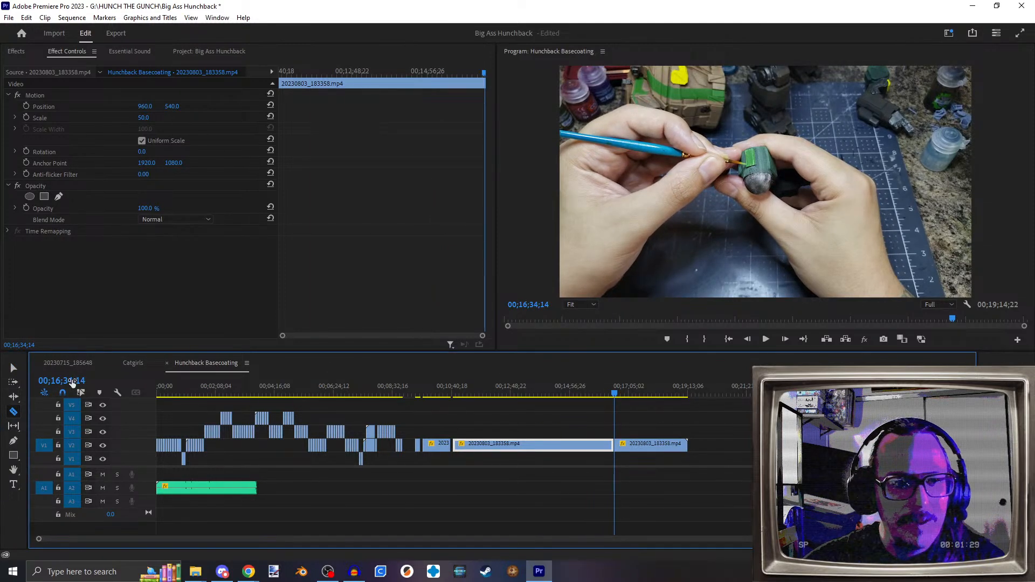
pyautogui.click(74, 381)
pyautogui.press('Delete')
pyautogui.write('9')
pyautogui.press('Return')
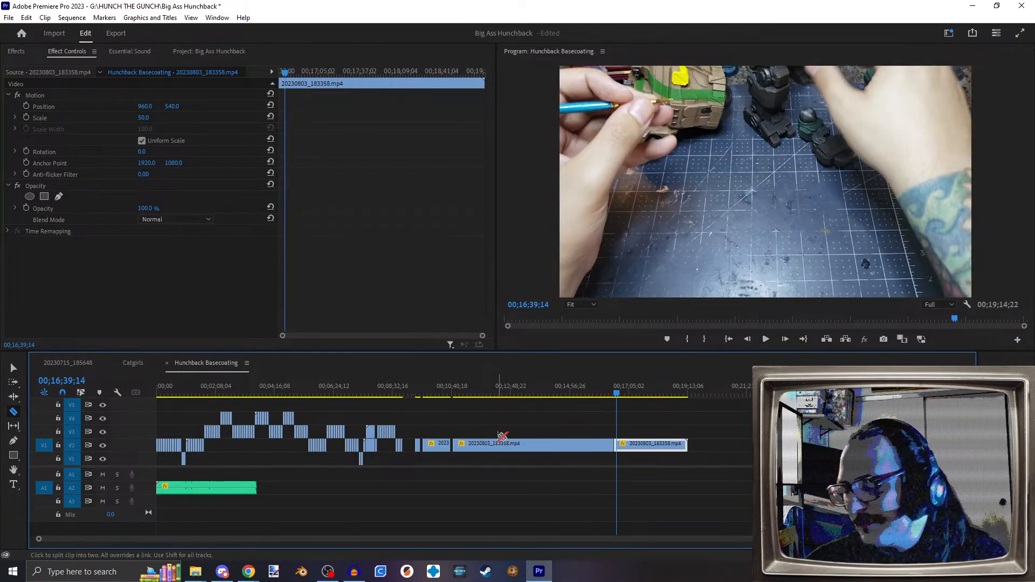
pyautogui.hotkey('ctrl', 'z')
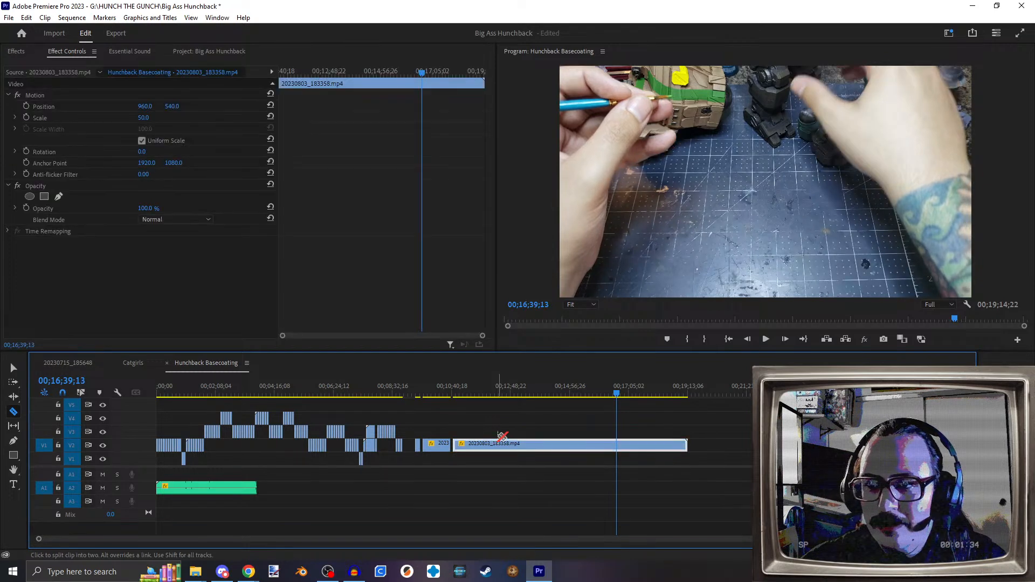
# Step: Step frame by frame to where the brush lifts off the small green part and split the clip at 00;16;38;22
pyautogui.press('Left')
pyautogui.press('Left')
pyautogui.press('Left')
pyautogui.press('Left')
pyautogui.press('Left')
pyautogui.press('Left')
pyautogui.press('Left')
pyautogui.press('Left')
pyautogui.press('Left')
pyautogui.press('Left')
pyautogui.press('Left')
pyautogui.press('Left')
pyautogui.press('Left')
pyautogui.press('Left')
pyautogui.press('Left')
pyautogui.press('Left')
pyautogui.press('Left')
pyautogui.press('Left')
pyautogui.press('Left')
pyautogui.press('Left')
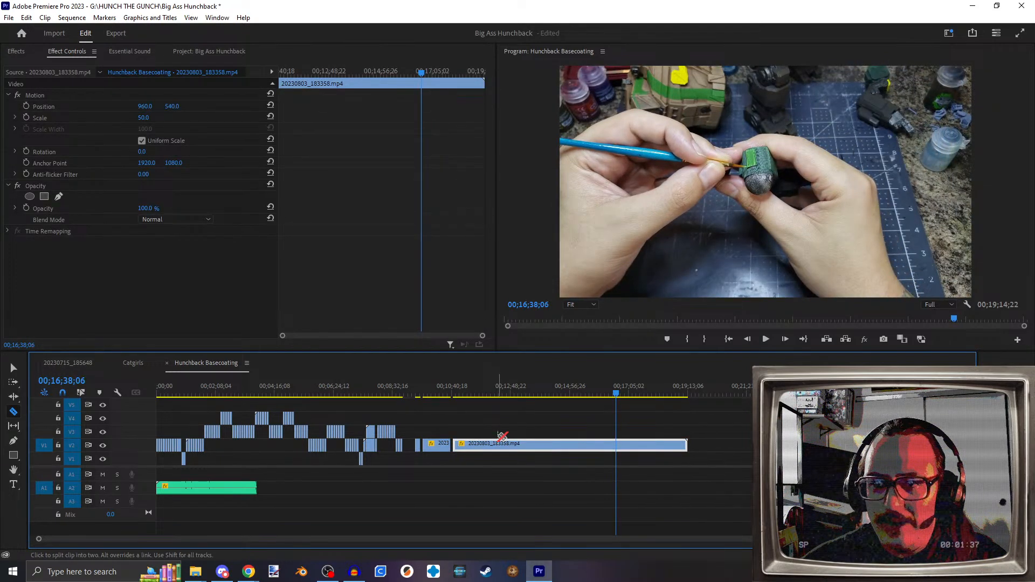
pyautogui.press('Right')
pyautogui.press('Right')
pyautogui.press('Right')
pyautogui.press('Right')
pyautogui.press('Right')
pyautogui.press('Right')
pyautogui.press('Right')
pyautogui.press('Right')
pyautogui.press('Right')
pyautogui.press('Right')
pyautogui.press('Right')
pyautogui.press('Right')
pyautogui.press('Right')
pyautogui.press('Right')
pyautogui.press('Right')
pyautogui.press('Right')
pyautogui.press('Right')
pyautogui.press('Left')
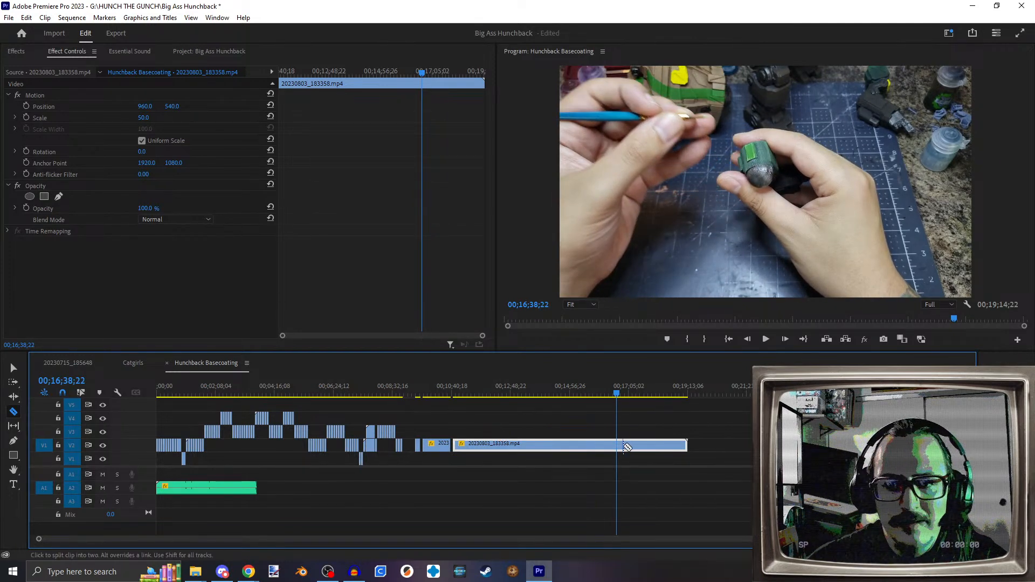
pyautogui.click(622, 445)
# Step: Split the clip five seconds before that cut, at 00;16;33;22
pyautogui.click(64, 381)
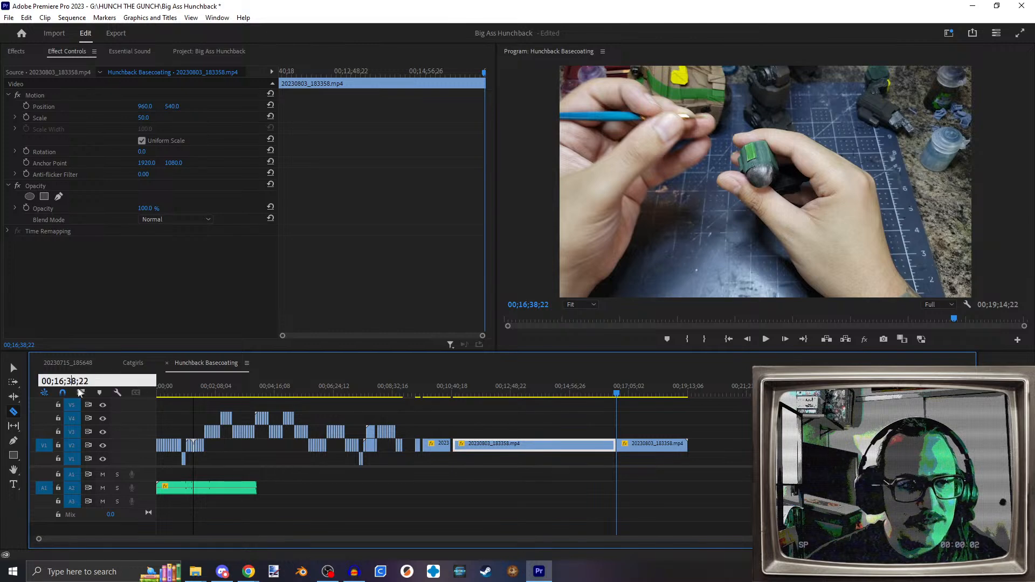
pyautogui.write('3')
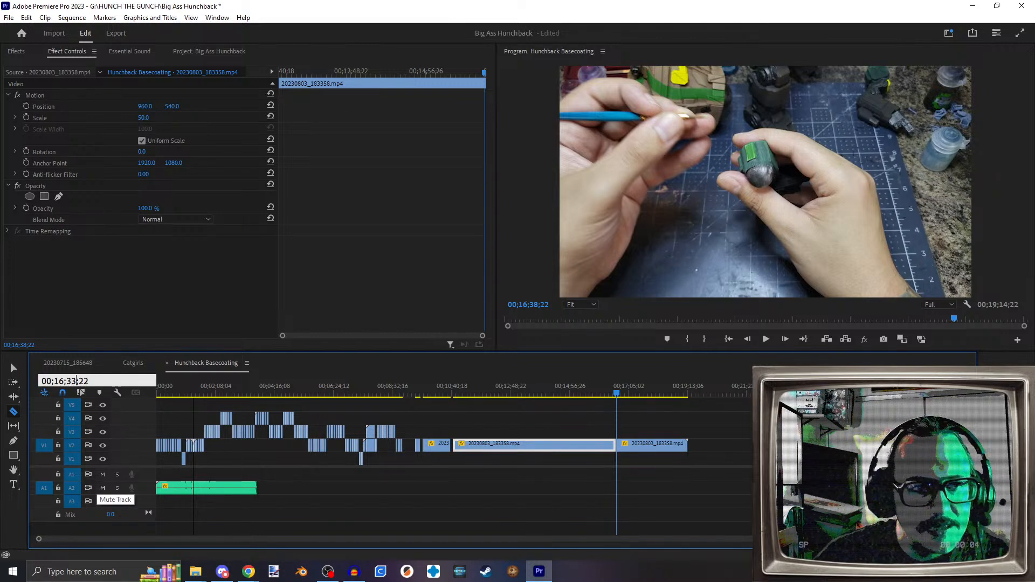
pyautogui.press('Return')
pyautogui.click(615, 446)
# Step: Move the five-second piece between the two newest cuts earlier in the sequence, to about 00;14;31
pyautogui.scroll(6, 611, 457)
pyautogui.click(14, 367)
pyautogui.click(647, 446)
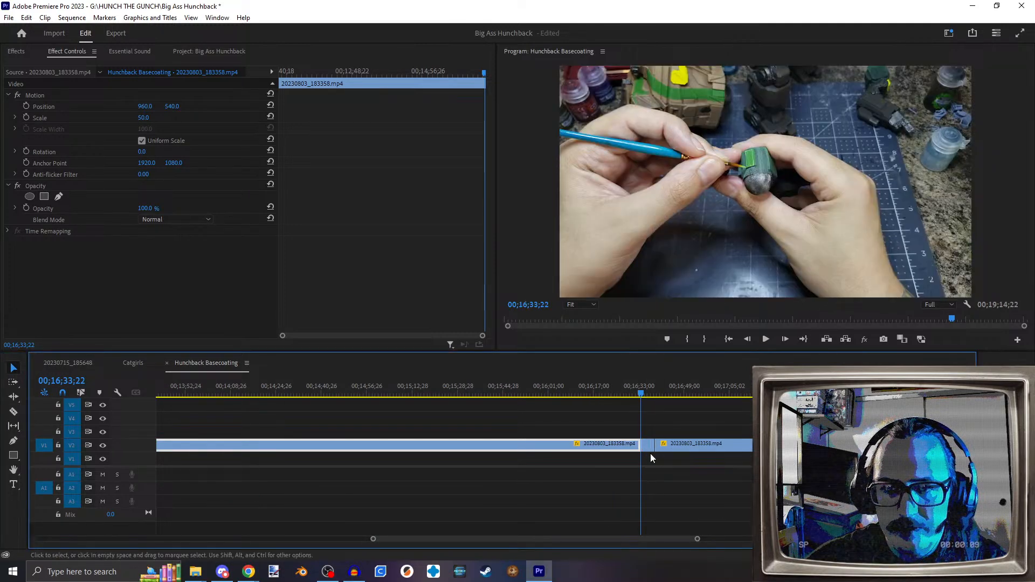
pyautogui.click(647, 444)
pyautogui.press('Delete')
# Step: Find where the brush lifts off the green stripe in the remaining 20230803_183358 footage and split the clip at 00;18;01;26
pyautogui.scroll(-8, 539, 432)
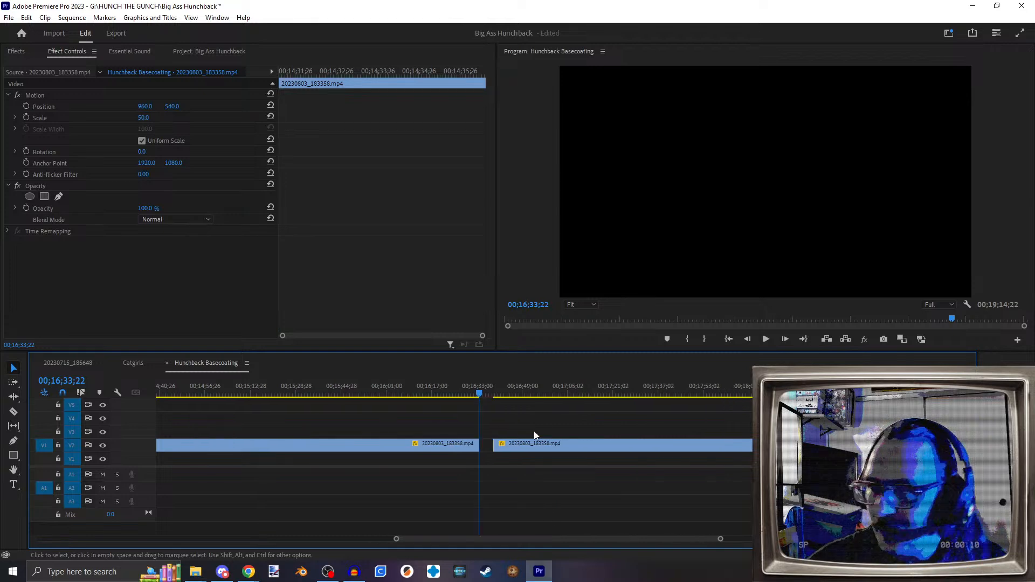
pyautogui.moveTo(378, 393); pyautogui.dragTo(476, 397)
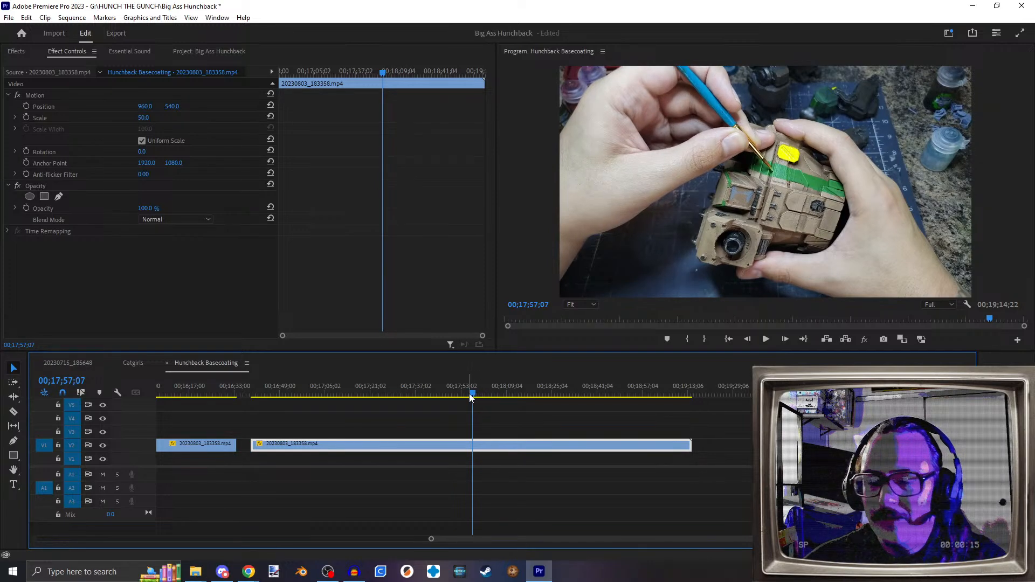
pyautogui.press('space')
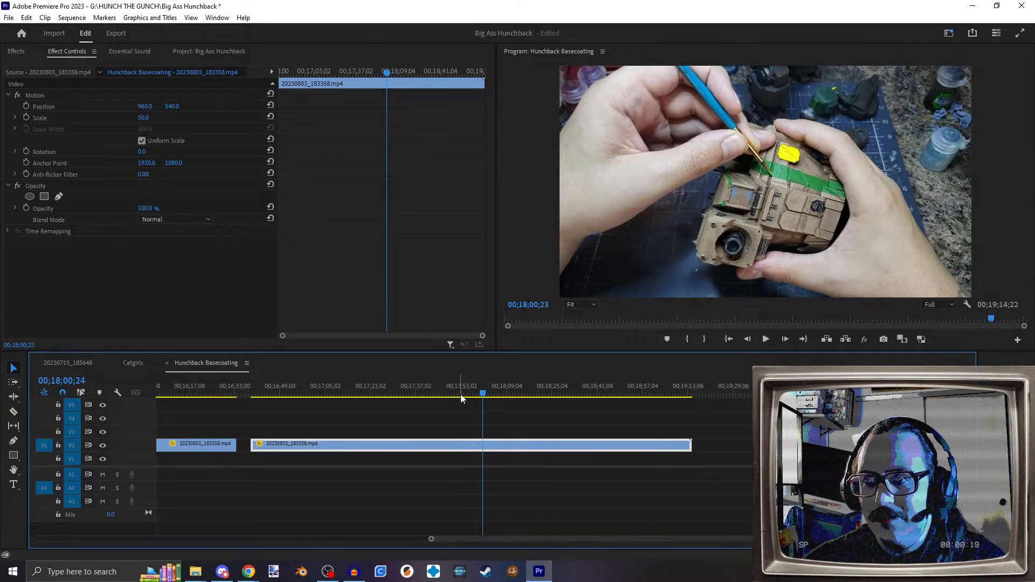
pyautogui.press('space')
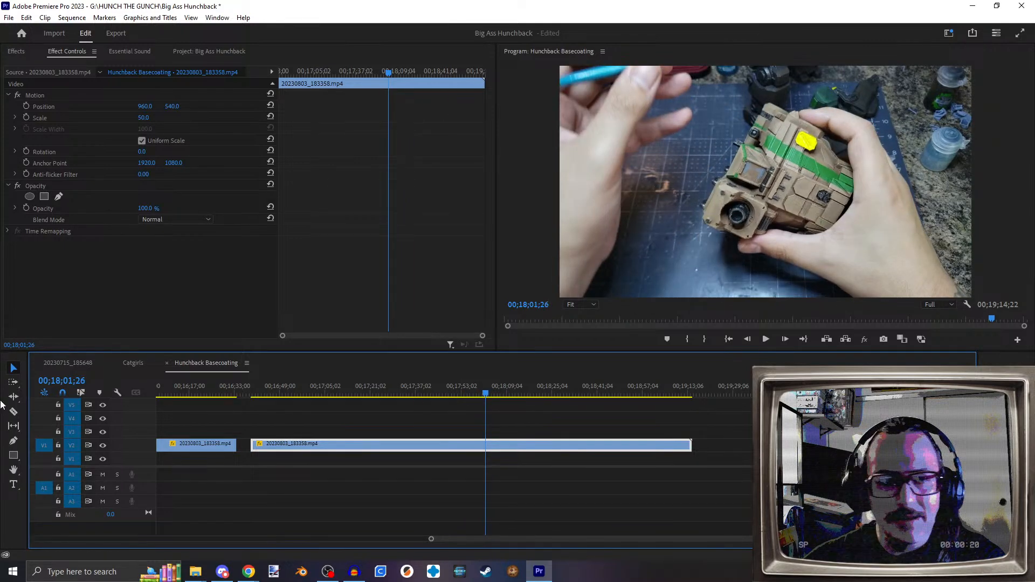
pyautogui.click(15, 412)
pyautogui.click(487, 449)
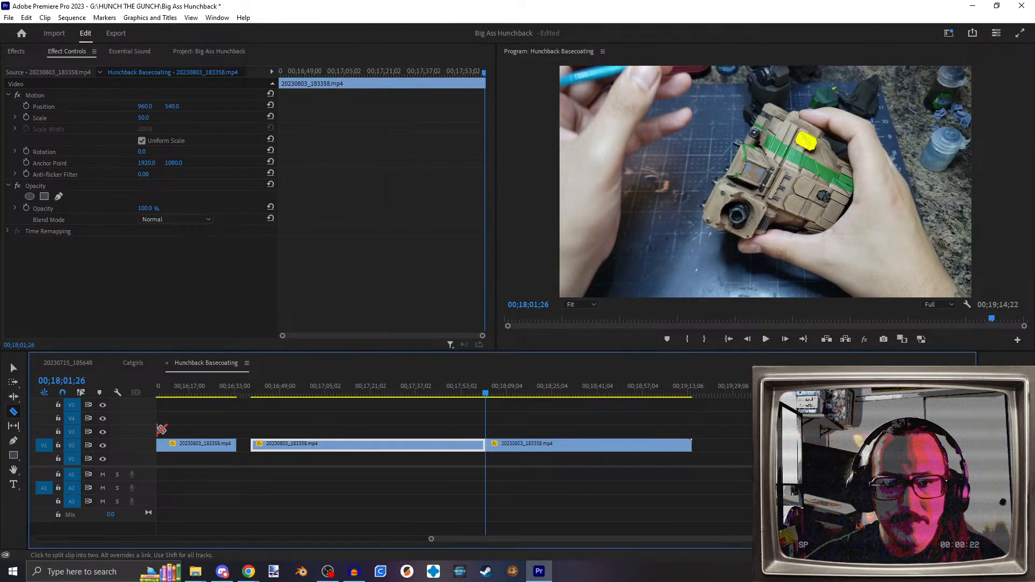
# Step: Split the clip five seconds before that cut, at 00;17;56;26
pyautogui.click(60, 381)
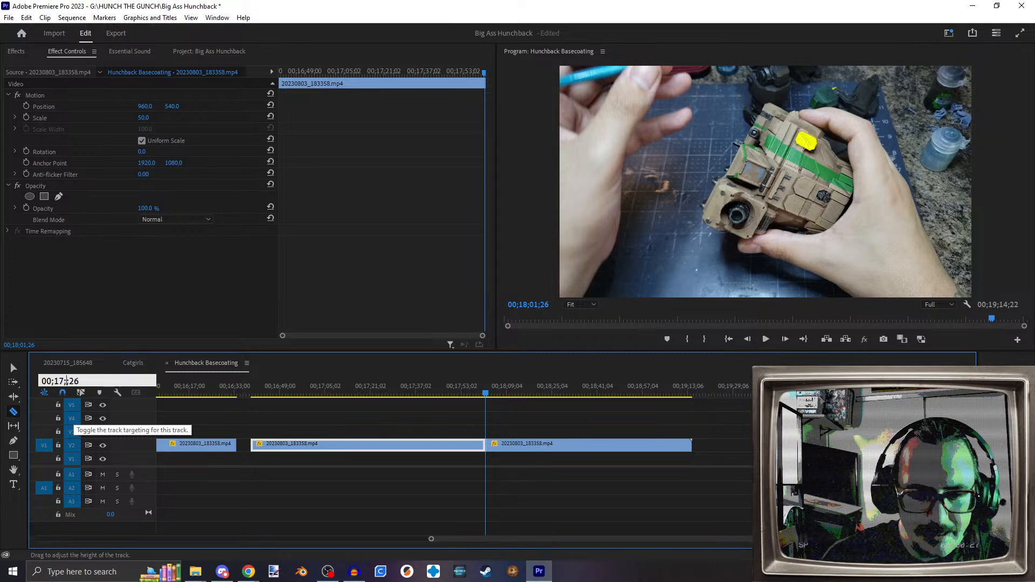
pyautogui.press('Return')
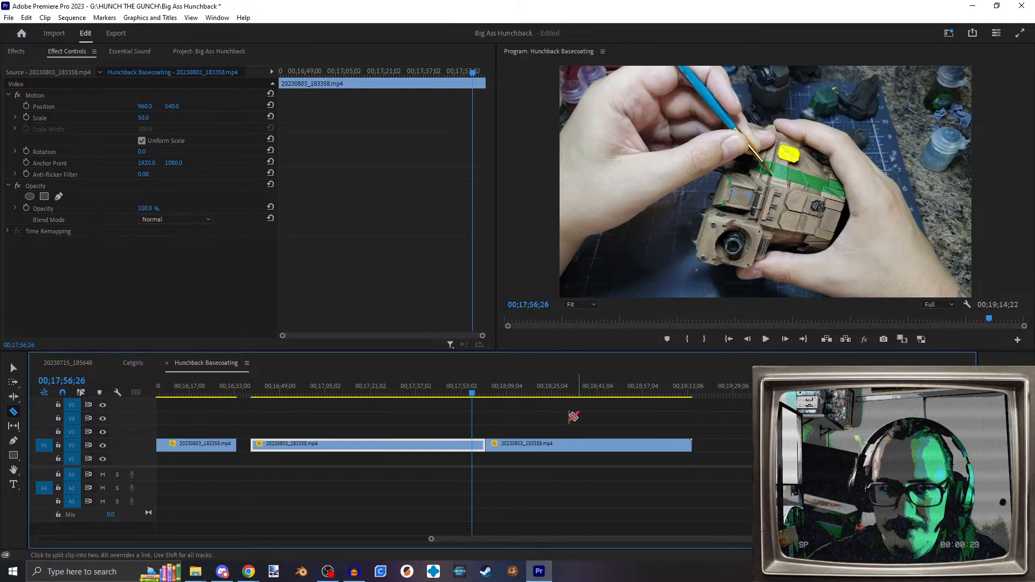
pyautogui.click(474, 448)
pyautogui.scroll(1, 473, 448)
# Step: Move the new five-second piece onto track V3 directly after the previous highlight, starting at 00;14;36;26
pyautogui.click(13, 368)
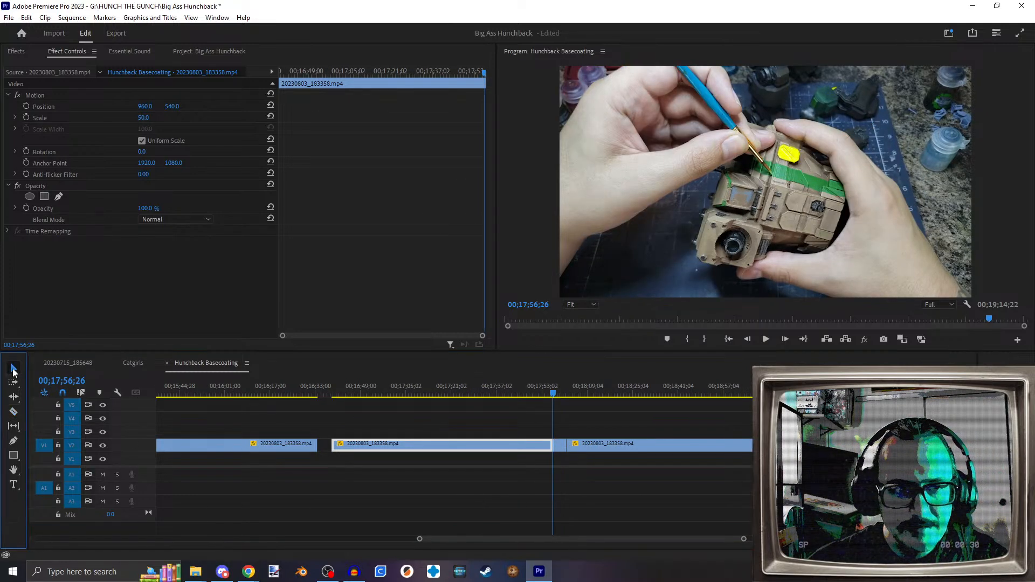
pyautogui.moveTo(561, 445); pyautogui.dragTo(247, 426)
pyautogui.scroll(10, 247, 426)
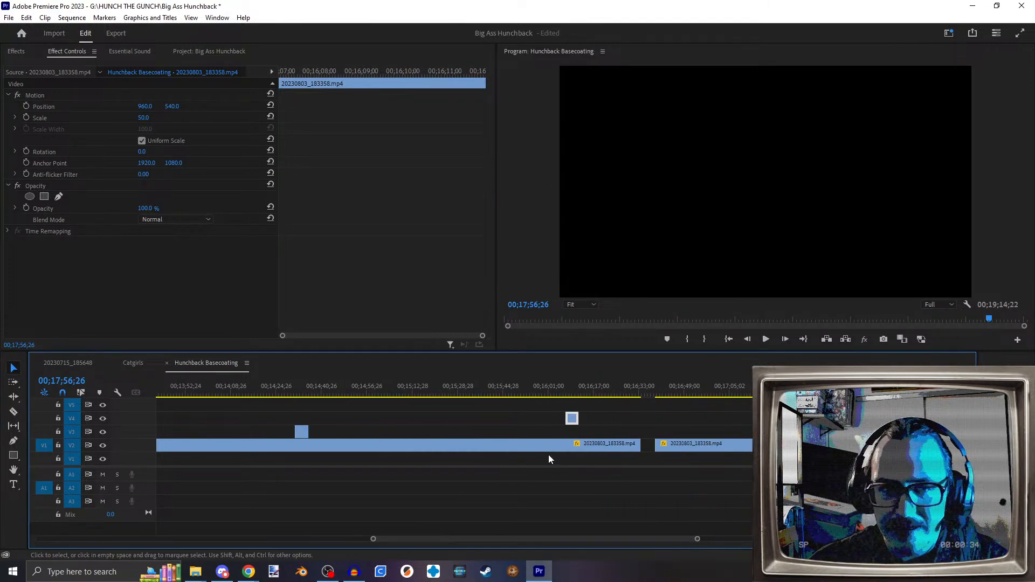
pyautogui.moveTo(575, 427); pyautogui.dragTo(318, 437)
# Step: Move both five-second highlights from V3 to the end of the assembled clips on track V2
pyautogui.scroll(4, 276, 433)
pyautogui.scroll(4, 302, 432)
pyautogui.scroll(-5, 318, 442)
pyautogui.scroll(6, 318, 452)
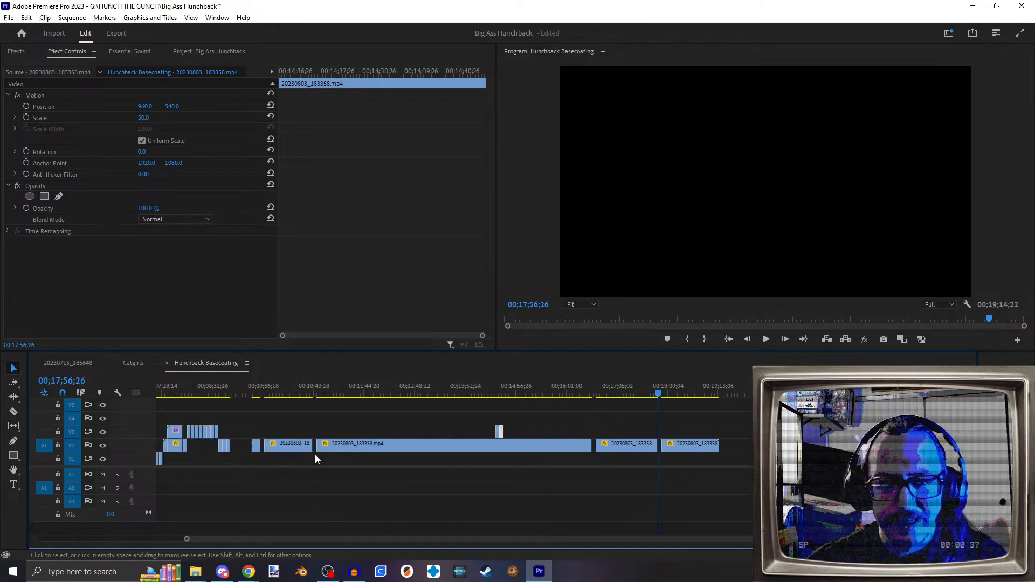
pyautogui.moveTo(610, 432); pyautogui.dragTo(336, 459)
pyautogui.scroll(3, 391, 477)
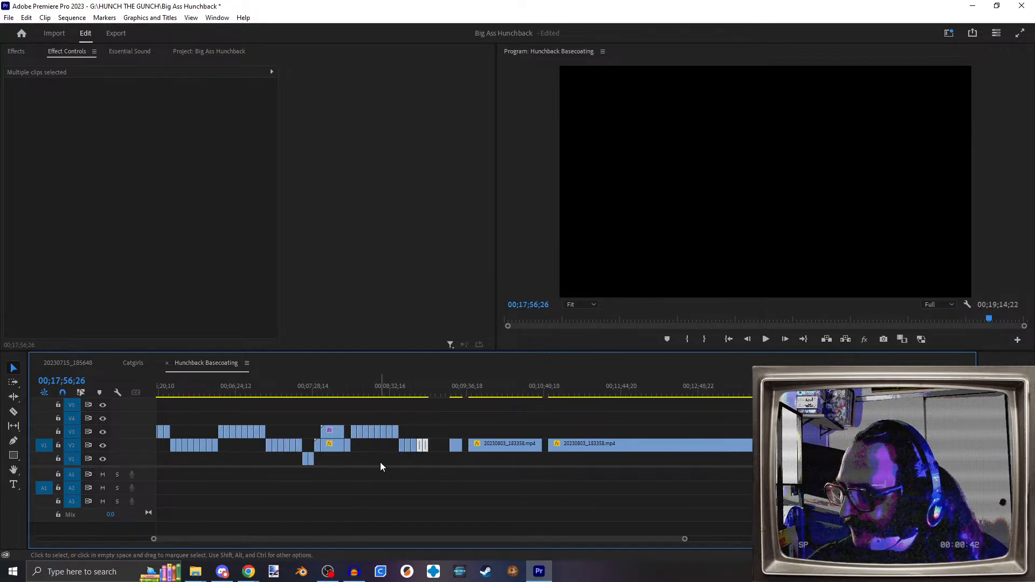
# Step: Examine the section around the VHS Fast Forward overlay at 00;07;35;17 and scrub the earlier assembled clips up to 00;06;21;20
pyautogui.click(334, 386)
pyautogui.moveTo(335, 385); pyautogui.dragTo(330, 383)
pyautogui.press('Up')
pyautogui.press('Down')
pyautogui.press('Up')
pyautogui.press('Down')
pyautogui.press('Up')
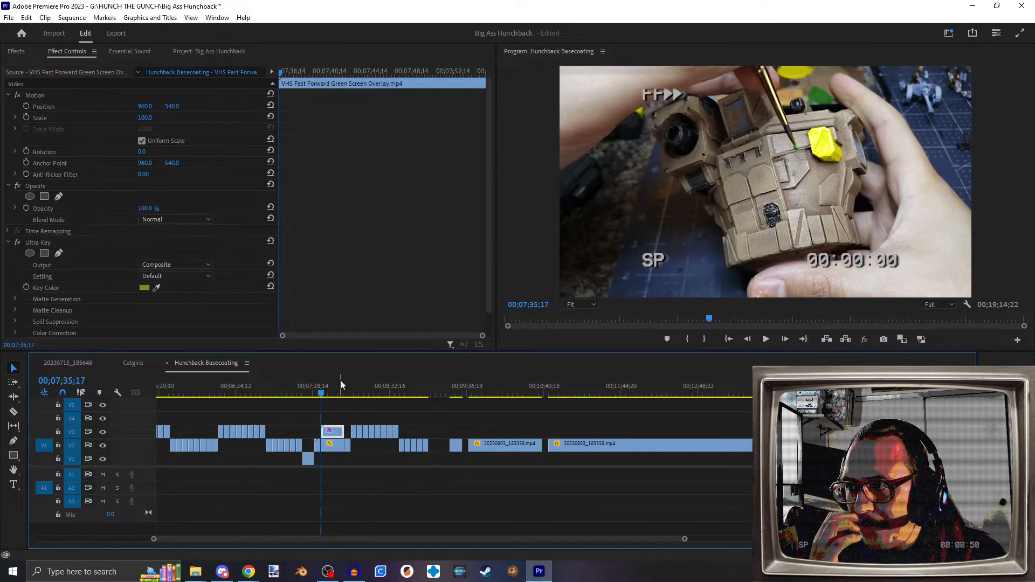
pyautogui.scroll(10, 323, 400)
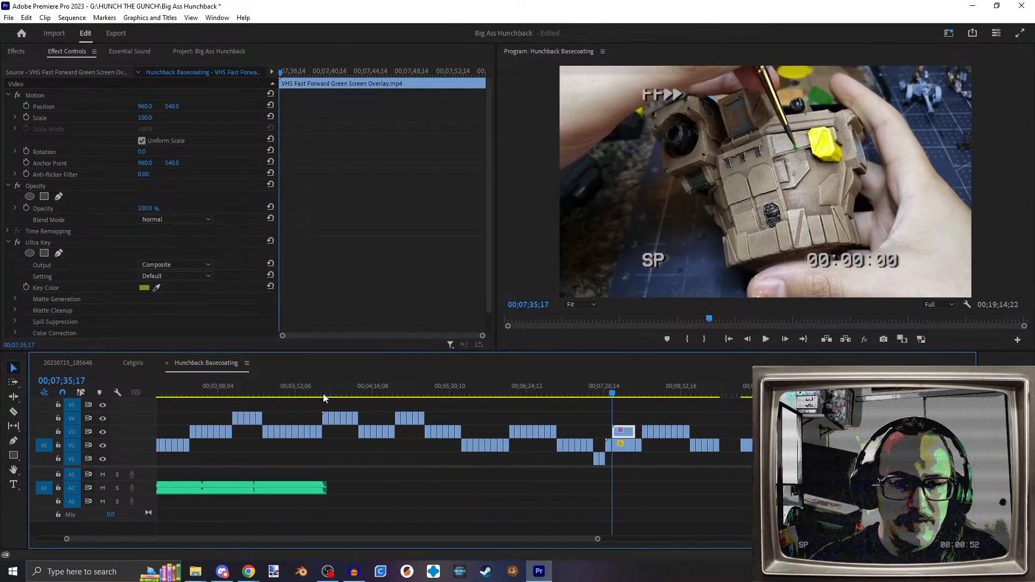
pyautogui.moveTo(341, 383); pyautogui.dragTo(525, 391)
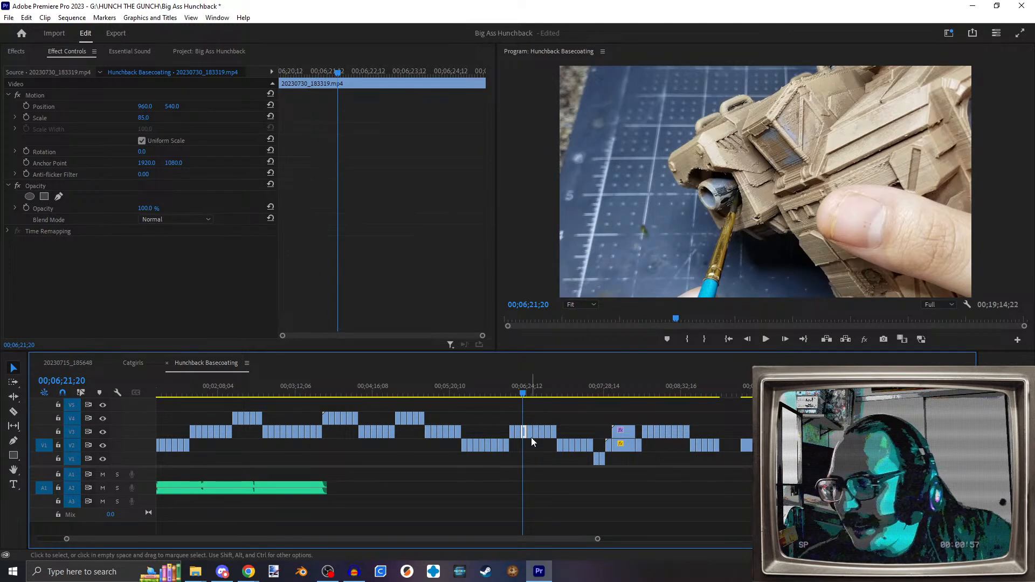
# Step: Delete all the leftover 20230803_183358 footage that lies after the assembled clips
pyautogui.scroll(-6, 629, 454)
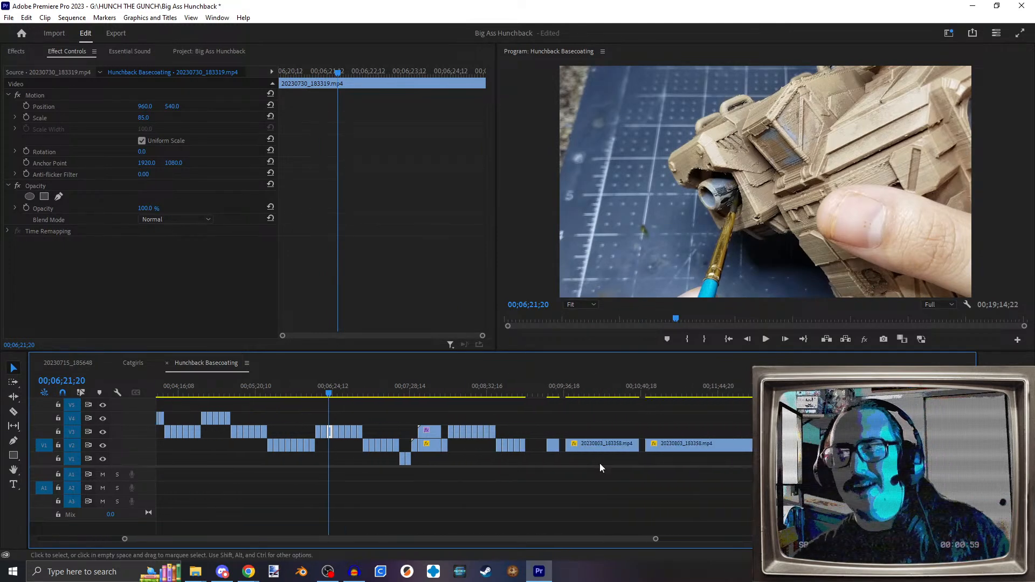
pyautogui.scroll(-2, 589, 462)
pyautogui.scroll(-4, 600, 471)
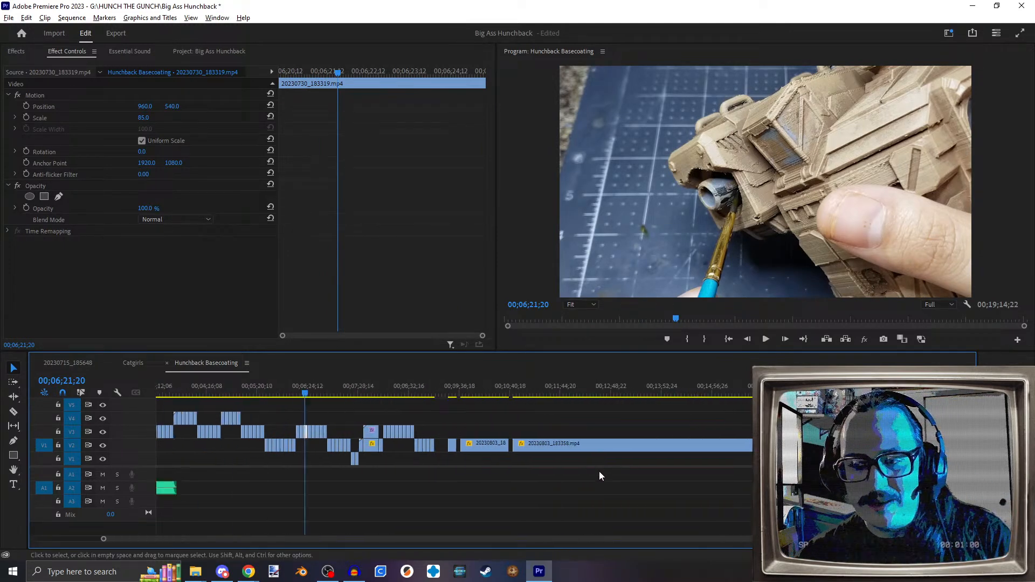
pyautogui.click(597, 387)
pyautogui.moveTo(603, 388); pyautogui.dragTo(675, 388)
pyautogui.moveTo(699, 429); pyautogui.dragTo(416, 468)
pyautogui.press('Delete')
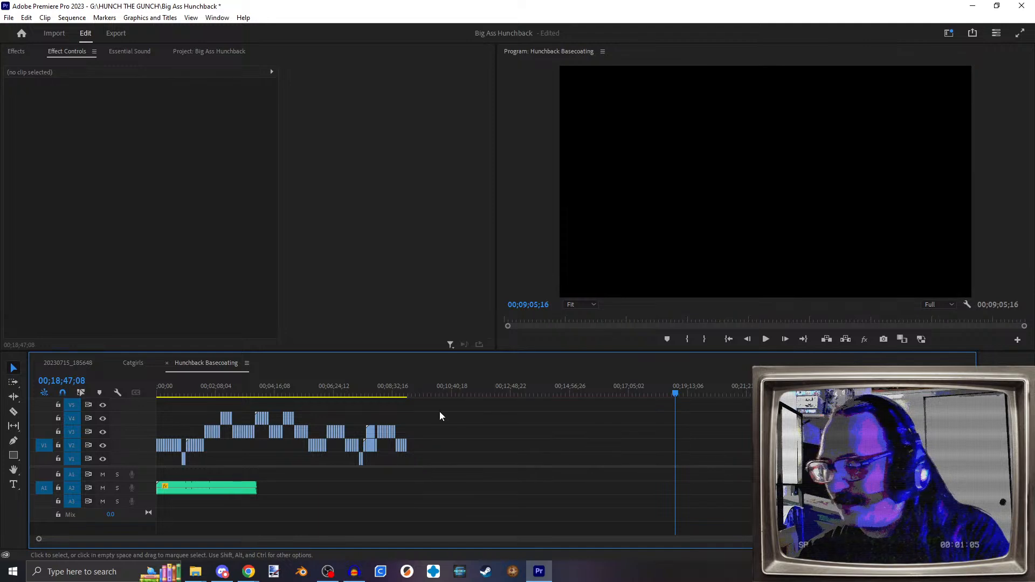
# Step: Play back the newly appended highlights near the end of the sequence, stopping at 00;08;51;23
pyautogui.moveTo(417, 392); pyautogui.dragTo(408, 394)
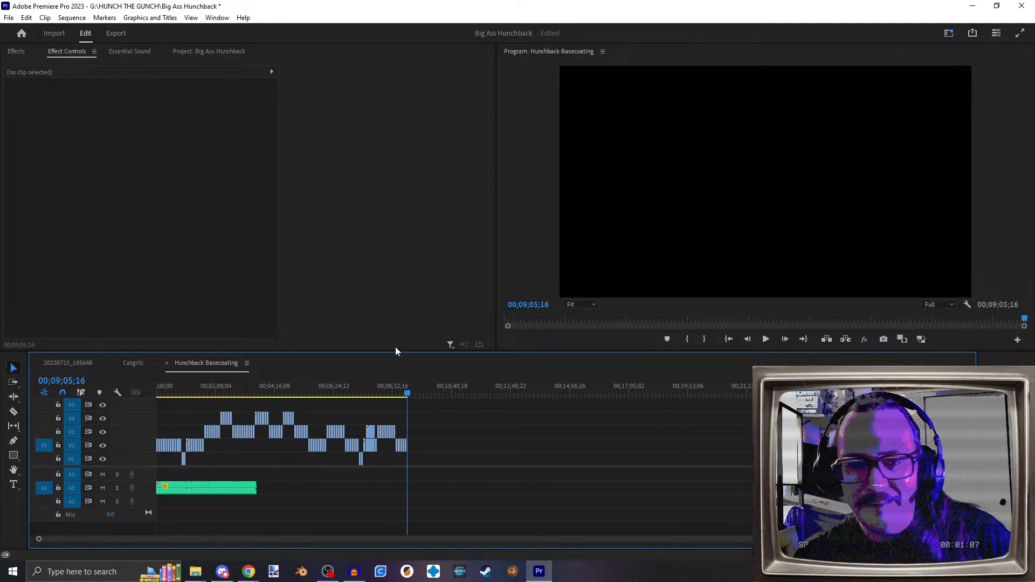
pyautogui.click(400, 394)
pyautogui.click(766, 339)
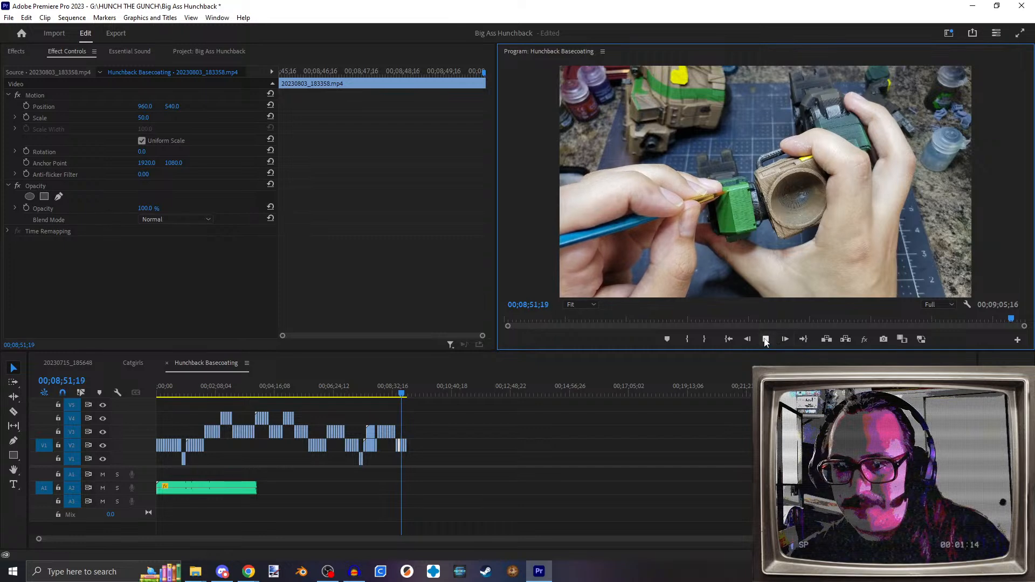
pyautogui.click(766, 339)
# Step: Scale the paint bottle clip at 00;08;42;00 to 60 and shift its position up and to the left in the frame
pyautogui.scroll(8, 396, 410)
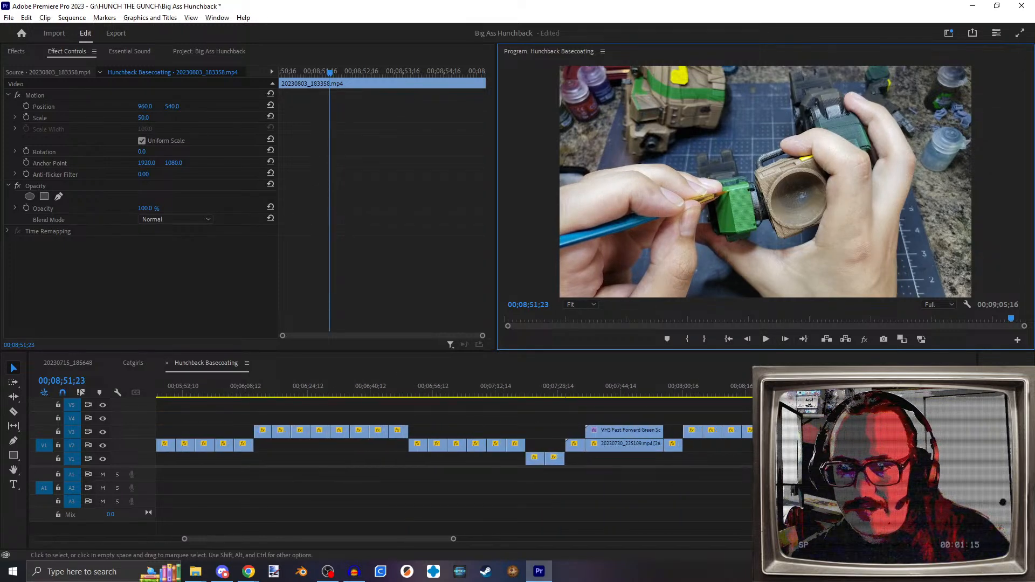
pyautogui.scroll(-3, 750, 463)
pyautogui.scroll(-2, 752, 461)
pyautogui.click(669, 387)
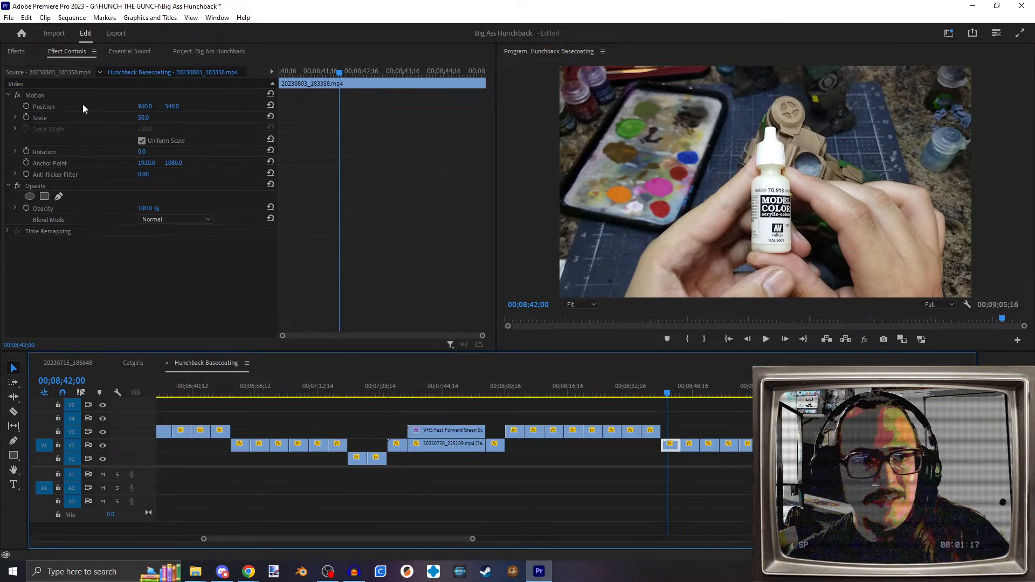
pyautogui.click(157, 118)
pyautogui.write('60')
pyautogui.press('Return')
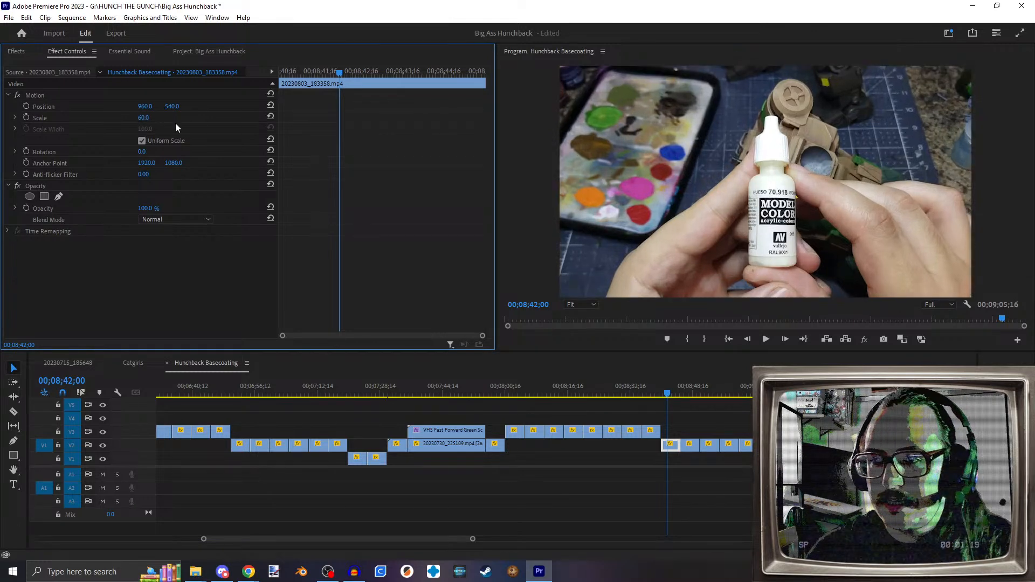
pyautogui.click(50, 106)
pyautogui.moveTo(807, 205); pyautogui.dragTo(787, 187)
# Step: Scale the palette clip at 00;08;46;29 to 100 and reposition it to 1859.7, 884.1
pyautogui.click(690, 444)
pyautogui.click(687, 395)
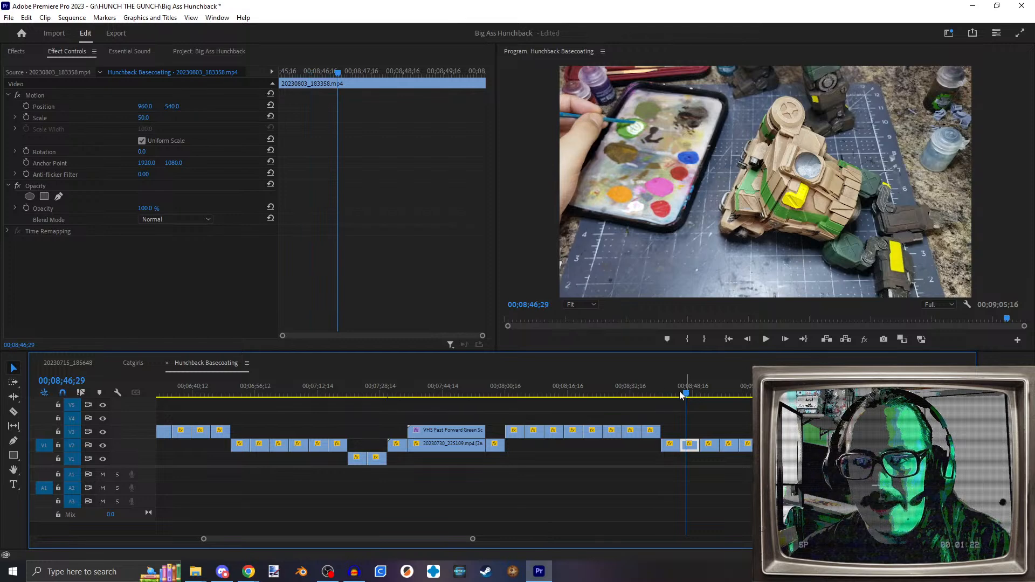
pyautogui.click(144, 118)
pyautogui.write('10')
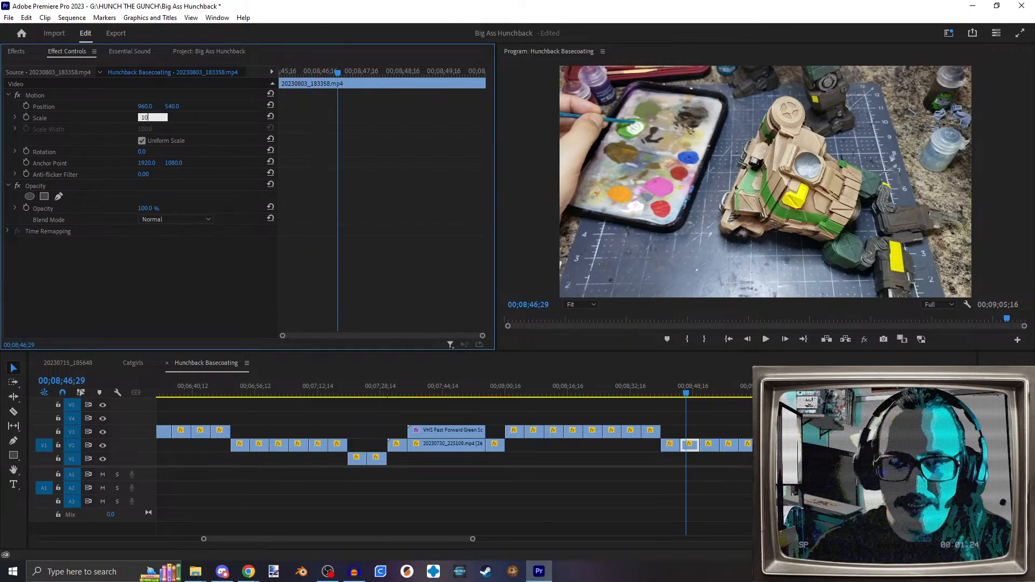
pyautogui.write('0')
pyautogui.press('Return')
pyautogui.click(51, 107)
pyautogui.moveTo(785, 199); pyautogui.dragTo(916, 230)
# Step: Play on to 00;08;51;29, then scale the clip there to 80 and reposition it to 960.0, 469.7
pyautogui.click(765, 340)
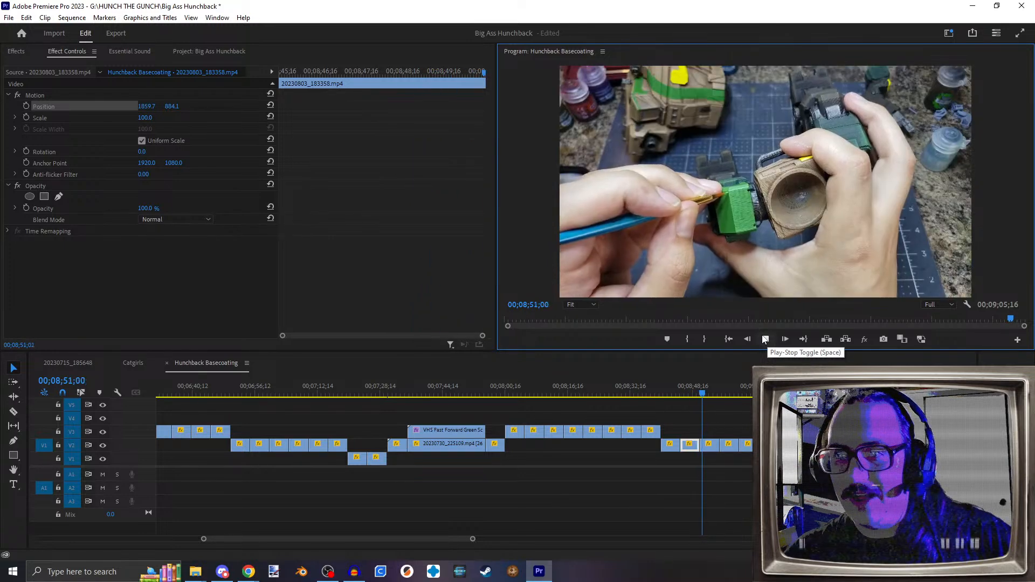
pyautogui.click(766, 339)
pyautogui.click(196, 91)
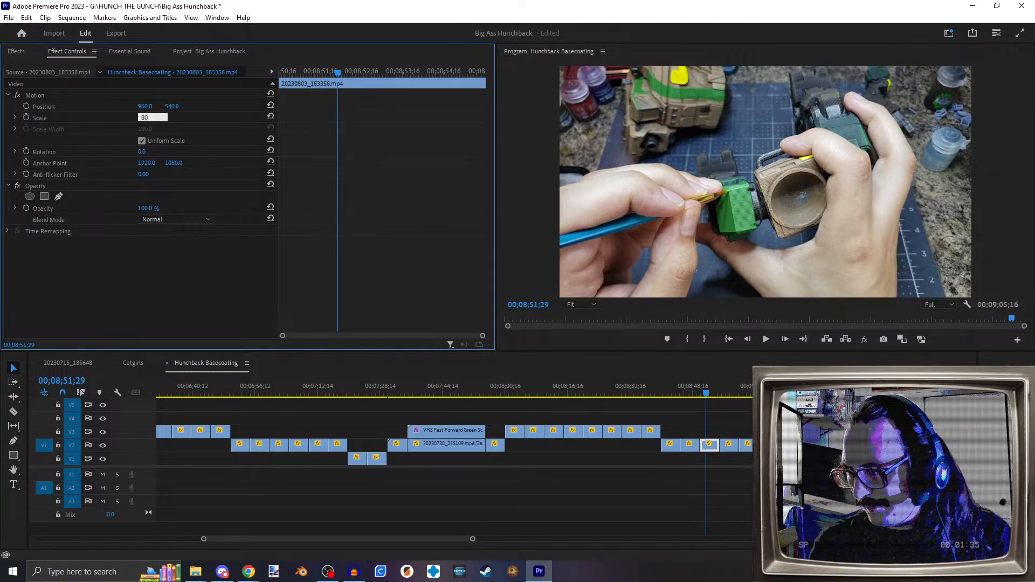
pyautogui.write('80')
pyautogui.press('Return')
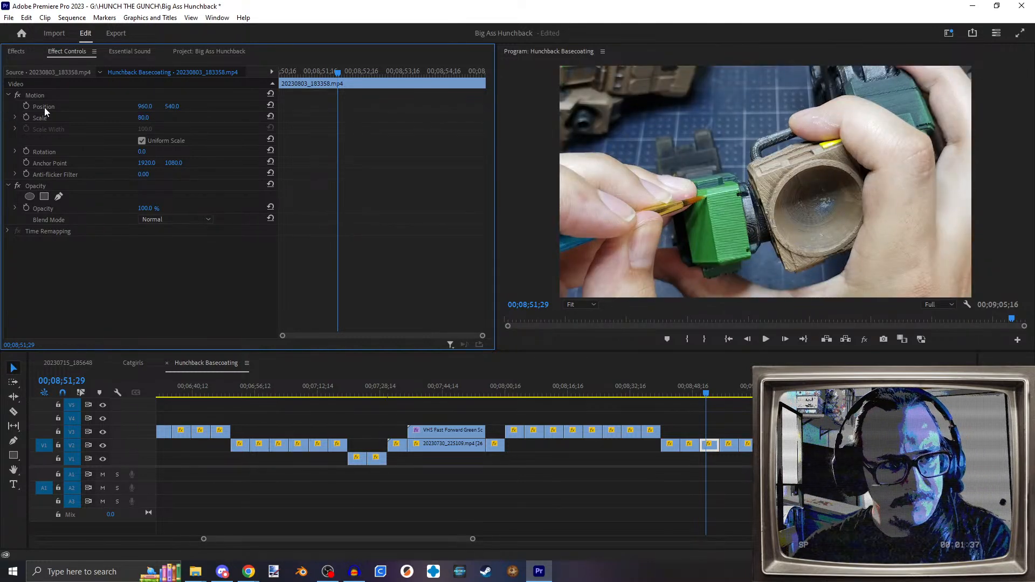
pyautogui.moveTo(771, 269); pyautogui.dragTo(771, 254)
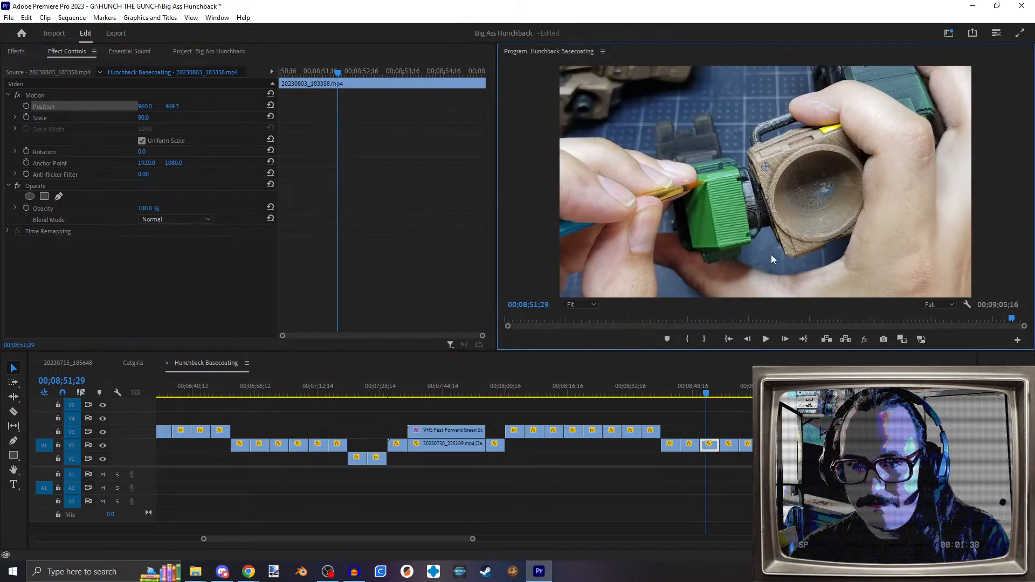
# Step: Scale the small green part clip at 00;08;58;08 to 100 and reposition it to 957.5, 550.0
pyautogui.click(729, 391)
pyautogui.click(146, 117)
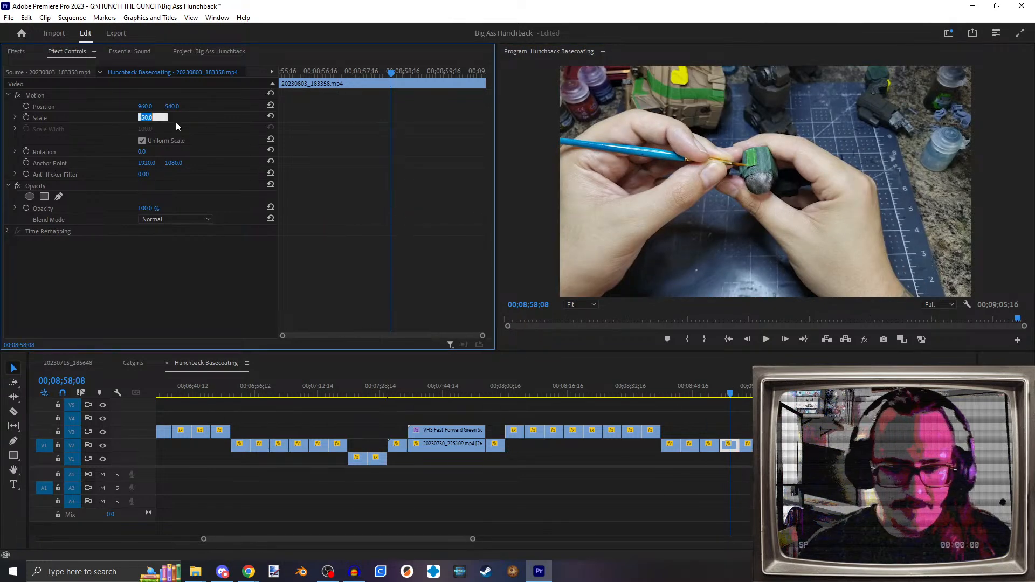
pyautogui.write('100')
pyautogui.press('Return')
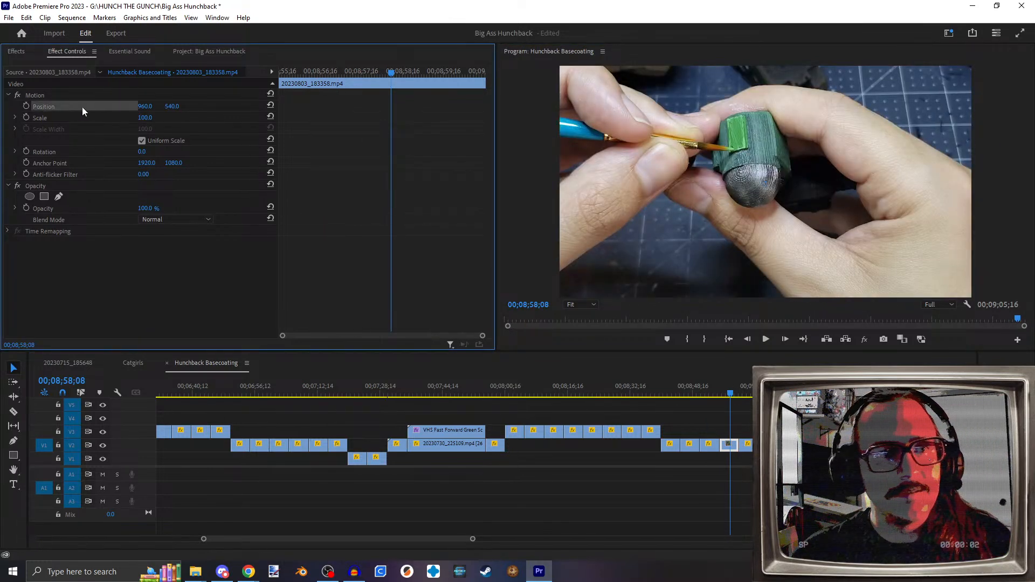
# Step: Play back the final green stripe highlight, then replay it from its start and stop at 00;09;02;10
pyautogui.click(740, 382)
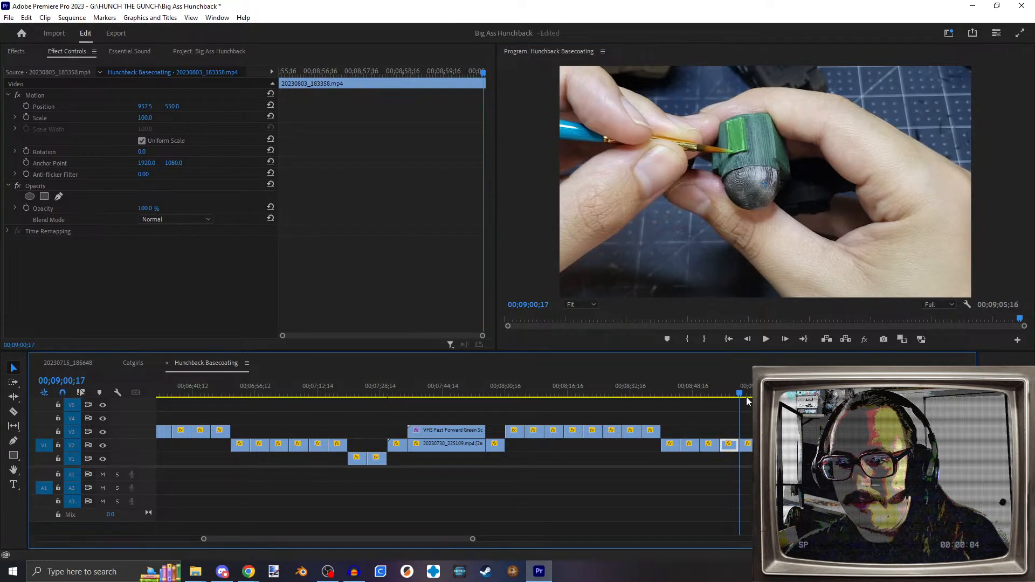
pyautogui.click(765, 340)
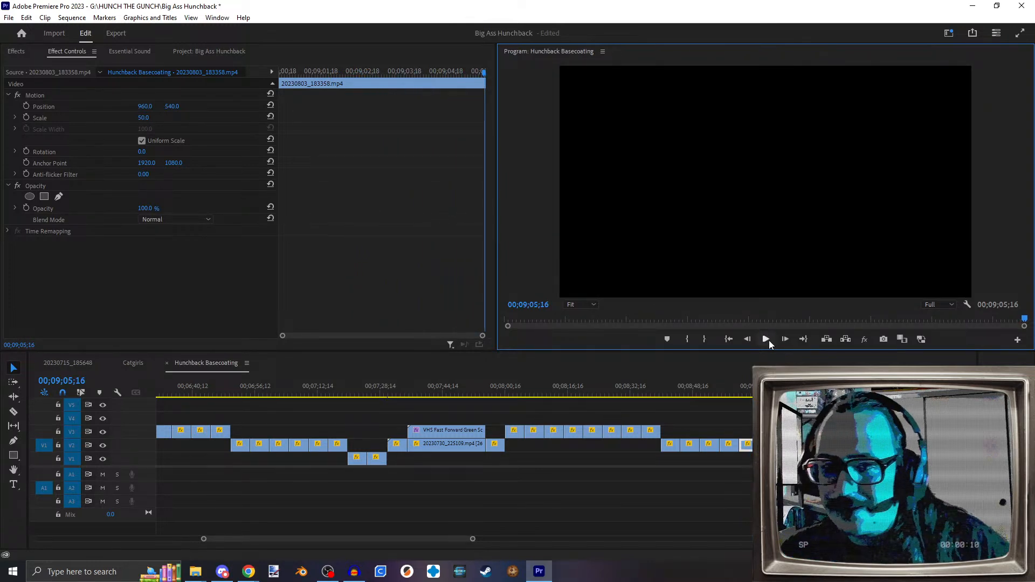
pyautogui.click(752, 389)
pyautogui.press('Up')
pyautogui.press('Down')
pyautogui.press('Up')
pyautogui.click(767, 341)
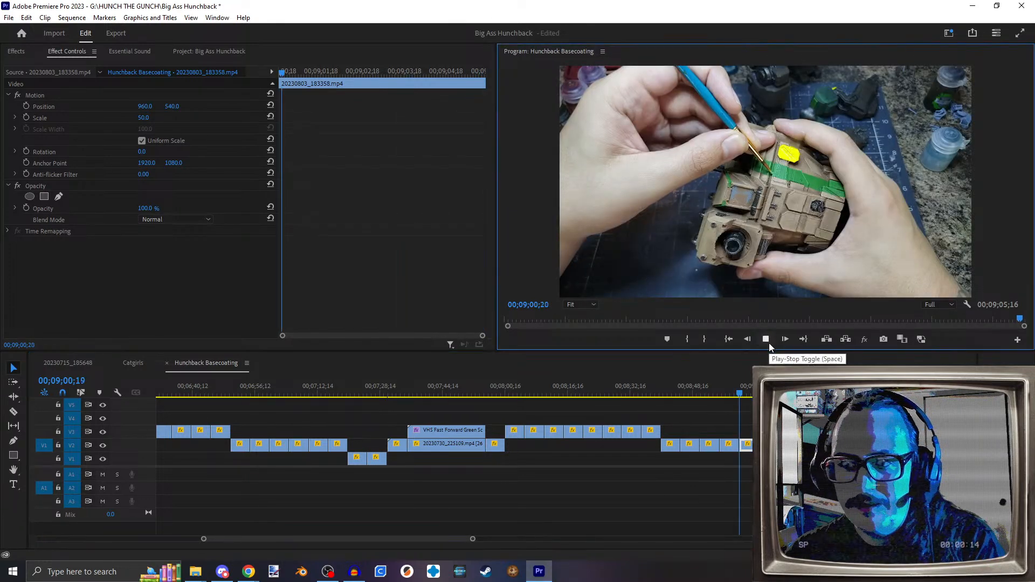
pyautogui.click(768, 342)
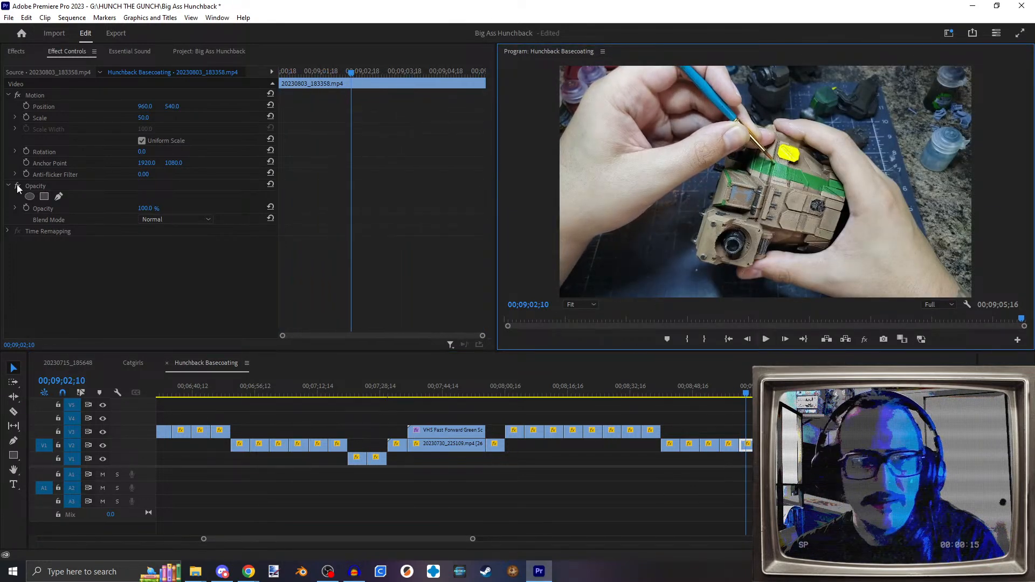
# Step: Set the scale of the final green stripe clip to 60
pyautogui.click(145, 117)
pyautogui.write('60')
pyautogui.press('Return')
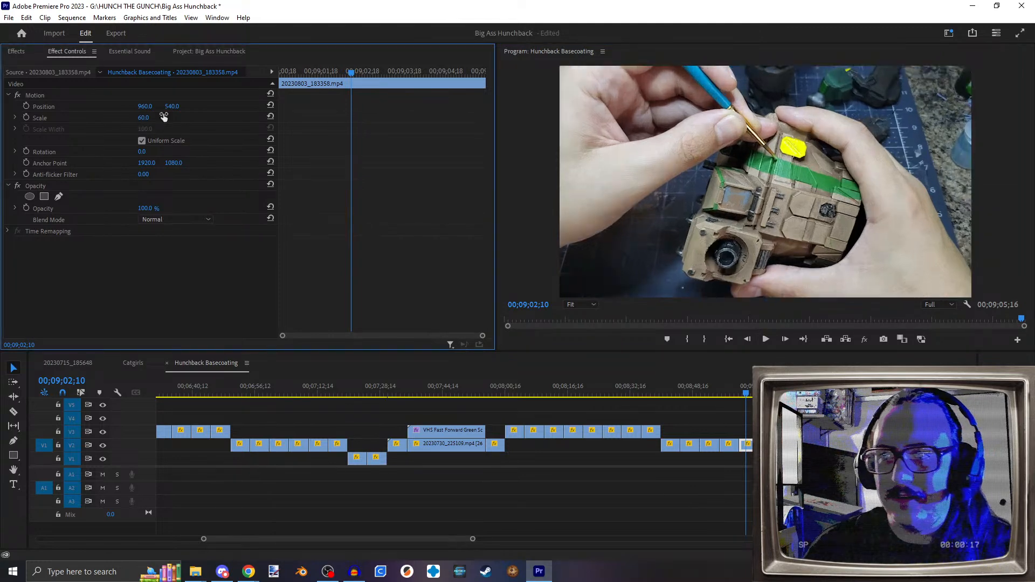
# Step: Reposition the final green stripe clip to 942.4, 514.9 and play it through to the end of the sequence
pyautogui.click(49, 107)
pyautogui.moveTo(767, 259); pyautogui.dragTo(761, 254)
pyautogui.click(737, 389)
pyautogui.click(765, 339)
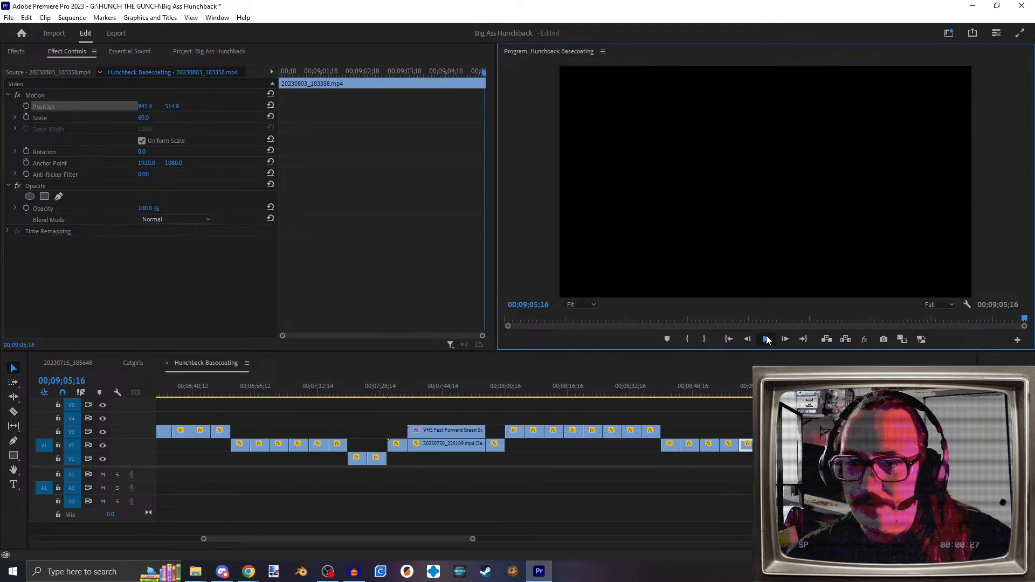
# Step: Look over the whole Hunchback Basecoating timeline, scrubbing from 00;03;06;24 back to 00;02;36;06
pyautogui.scroll(-6, 418, 385)
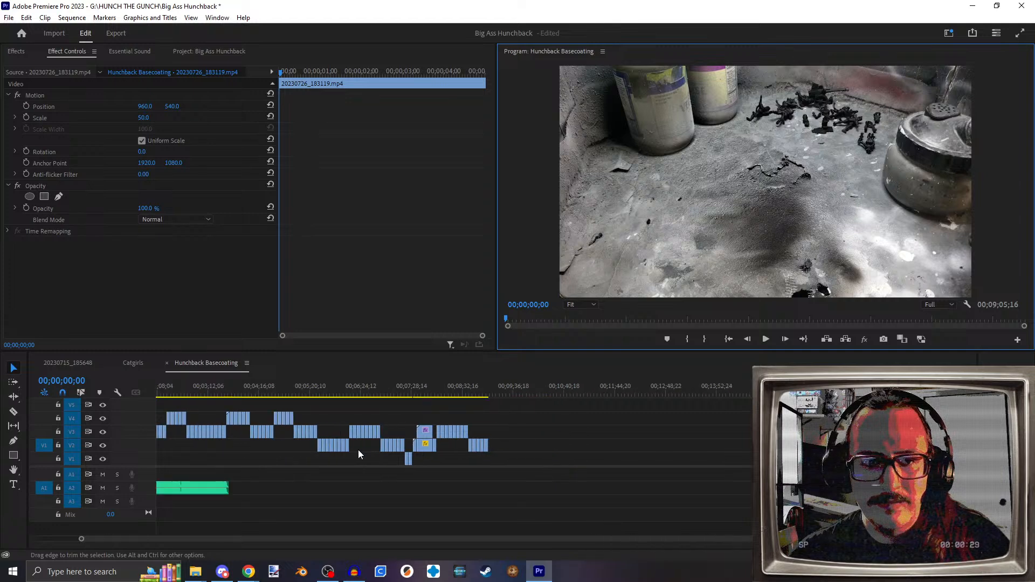
pyautogui.scroll(4, 356, 449)
pyautogui.click(309, 392)
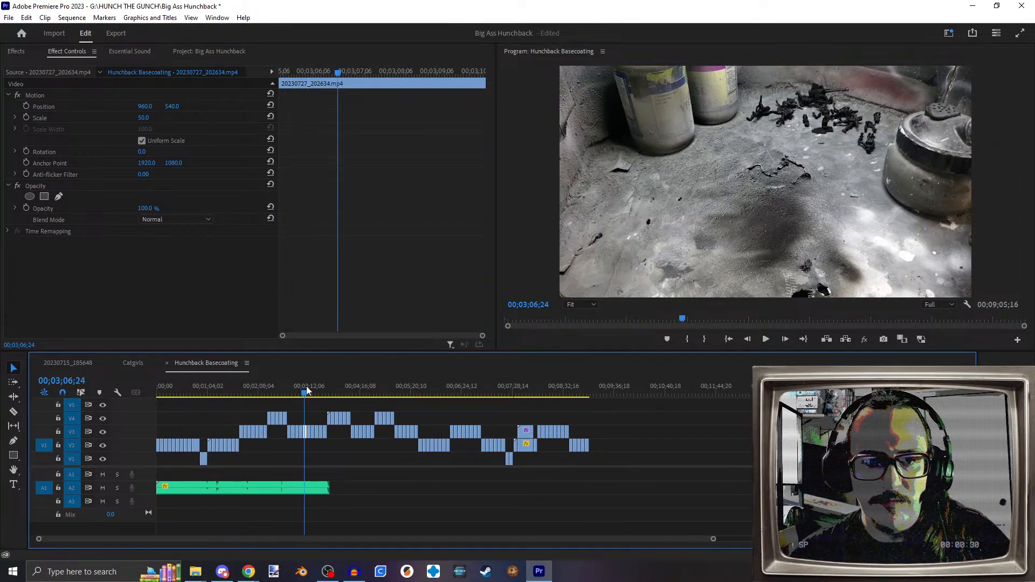
pyautogui.moveTo(306, 392); pyautogui.dragTo(280, 392)
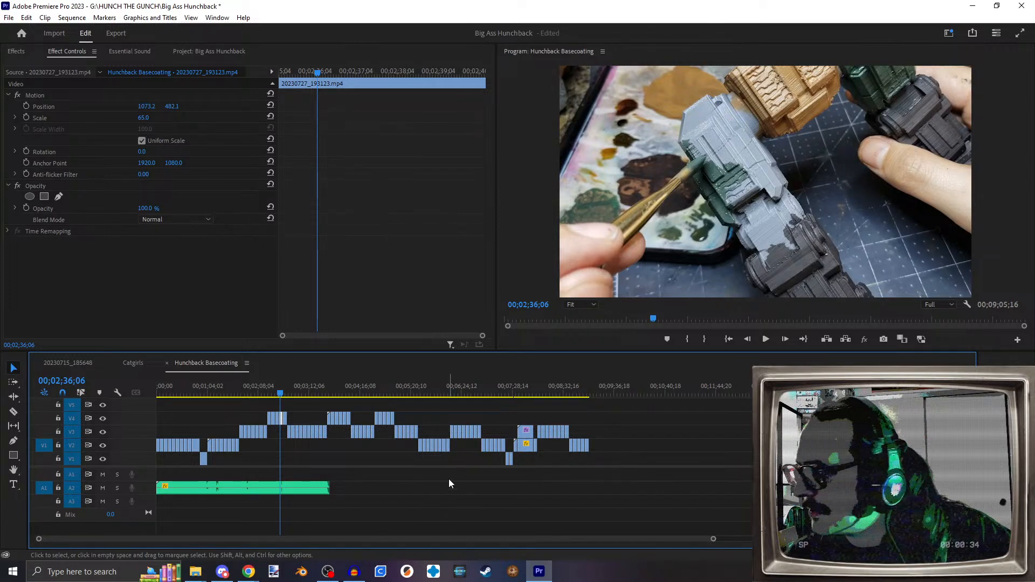
# Step: Switch to the Catgirls sequence at its start, and open Audacity with its window moved onto the other display
pyautogui.click(130, 362)
pyautogui.moveTo(188, 389); pyautogui.dragTo(153, 389)
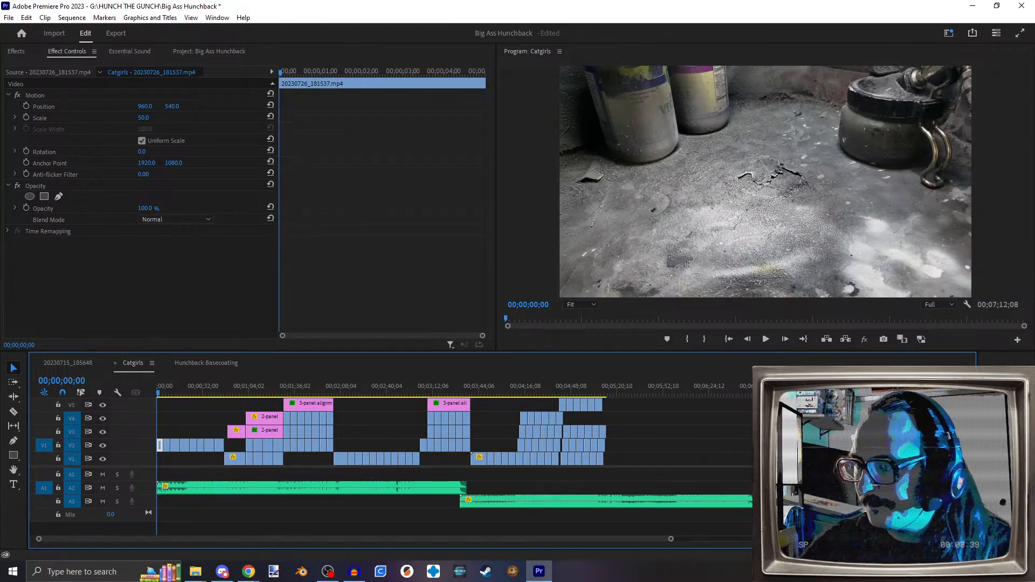
pyautogui.click(354, 572)
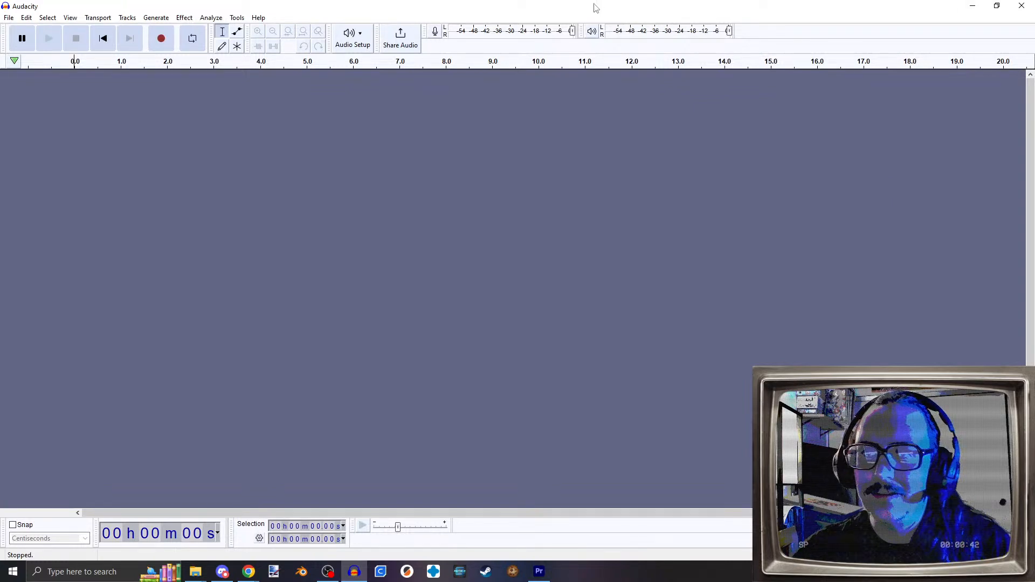
pyautogui.moveTo(596, 8); pyautogui.dragTo(1034, 346)
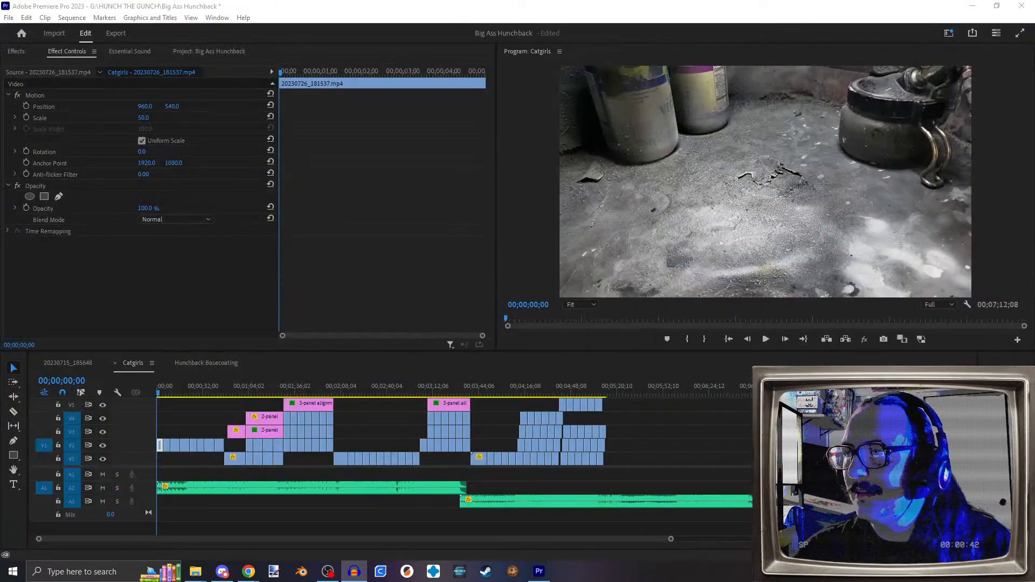
# Step: Scrub through the opening clips of the Catgirls sequence up to 00;00;47;16 and return clip by clip to its start
pyautogui.click(173, 393)
pyautogui.moveTo(174, 396); pyautogui.dragTo(225, 395)
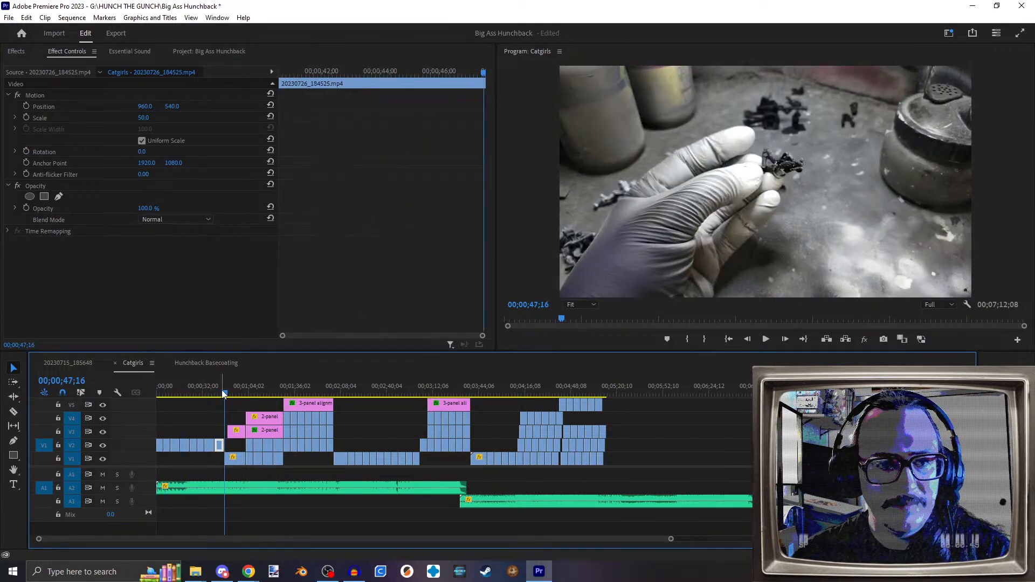
pyautogui.press('Right')
pyautogui.press('Left')
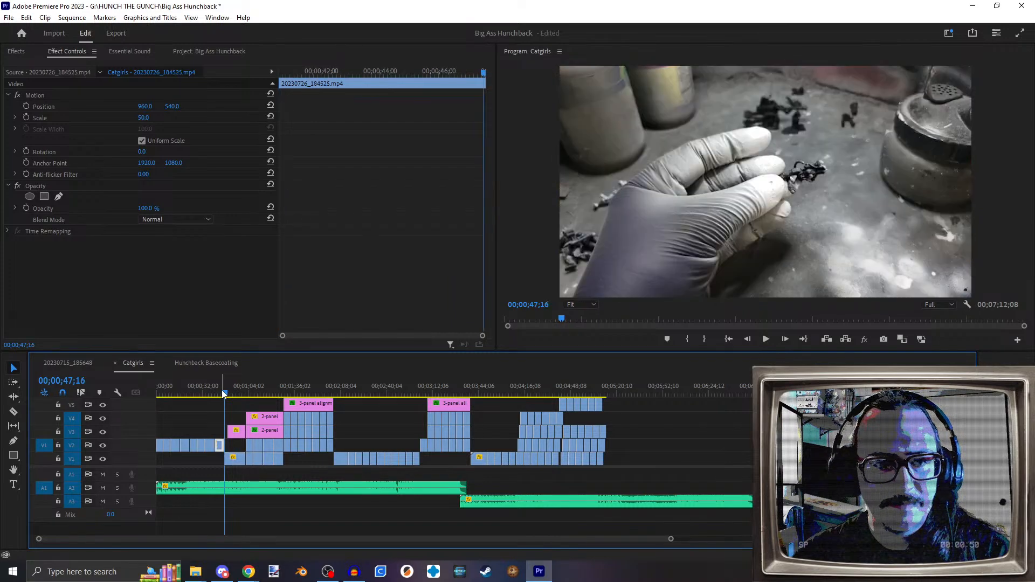
pyautogui.press('Up')
pyautogui.press('Up')
pyautogui.press('Up')
pyautogui.press('Up')
pyautogui.press('Up')
pyautogui.press('Up')
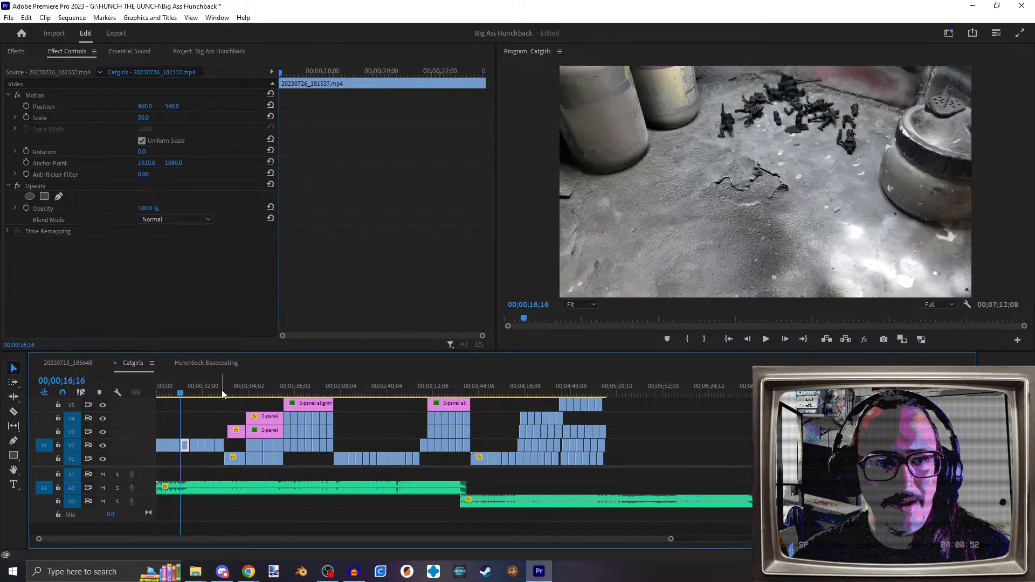
pyautogui.press('Up')
# Step: Open a blank Notepad document over Premiere Pro and minimize Audacity
pyautogui.moveTo(1034, 119); pyautogui.dragTo(418, 107)
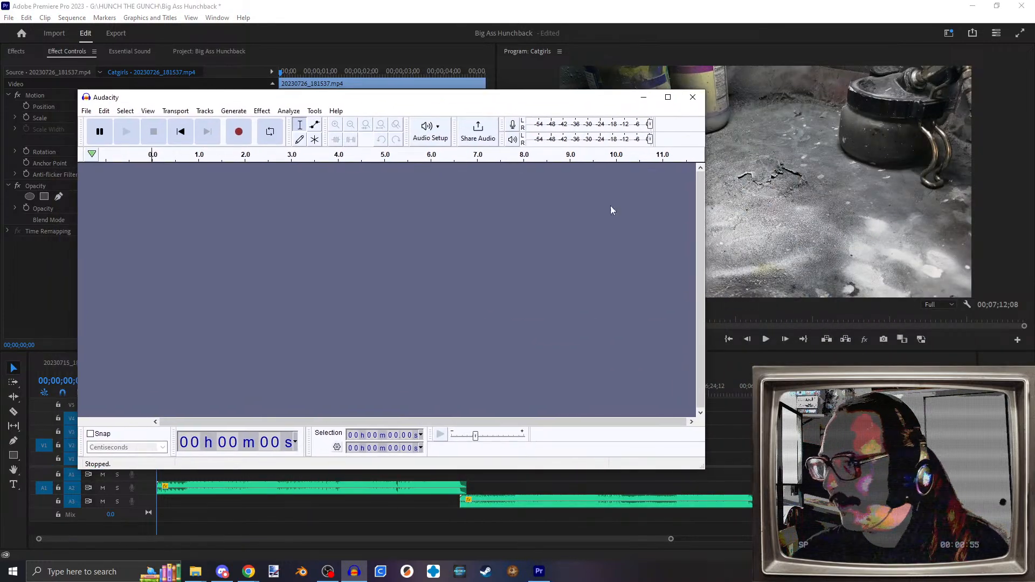
pyautogui.press('super')
pyautogui.write('notepad')
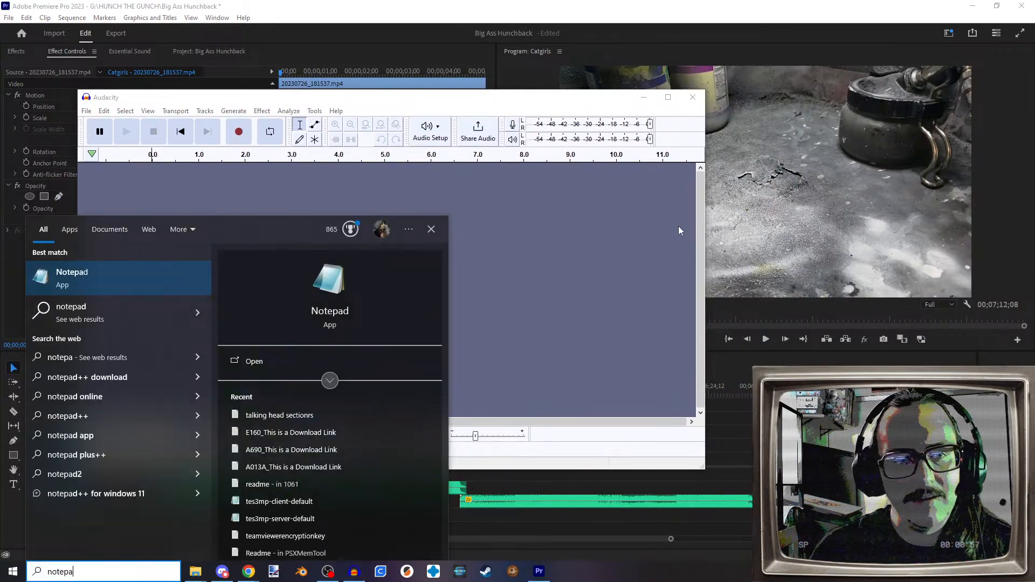
pyautogui.press('Return')
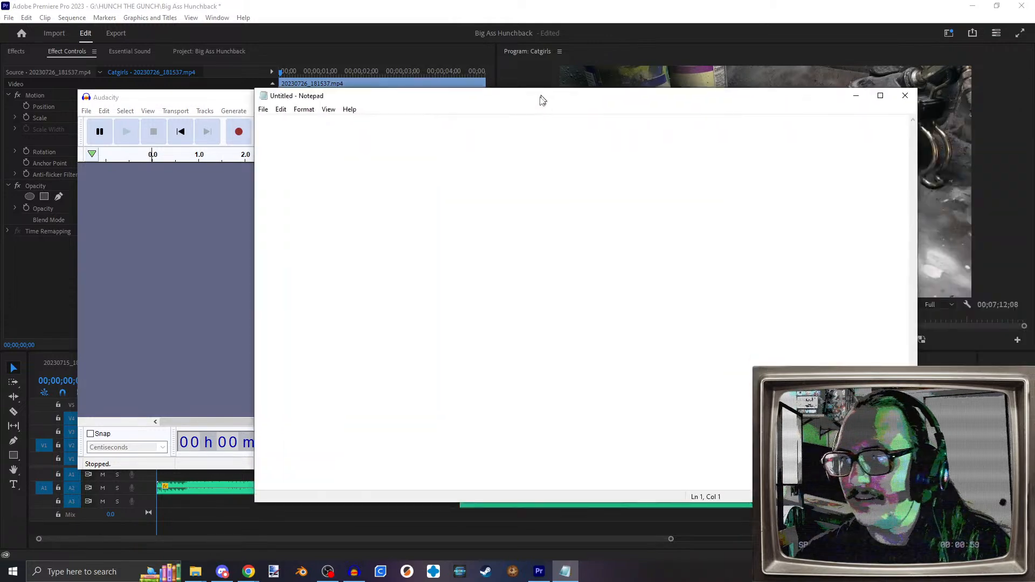
pyautogui.moveTo(541, 100); pyautogui.dragTo(371, 154)
pyautogui.click(558, 103)
pyautogui.click(643, 97)
pyautogui.moveTo(666, 164); pyautogui.dragTo(660, 132)
# Step: Write the opening of the voice-over script: "Alrighty then, let's take a moment to give these little base"
pyautogui.write('A')
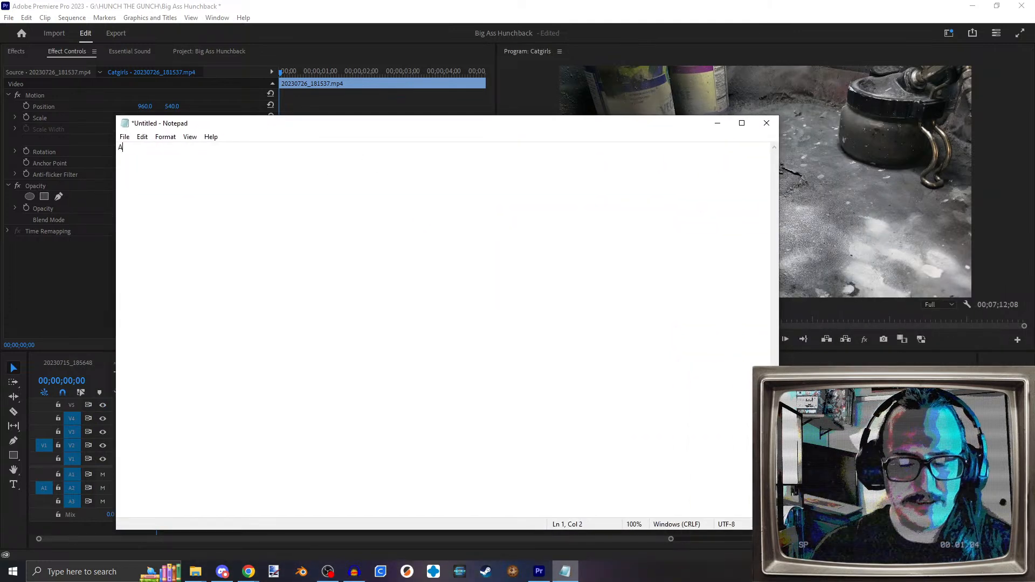
pyautogui.write('lright')
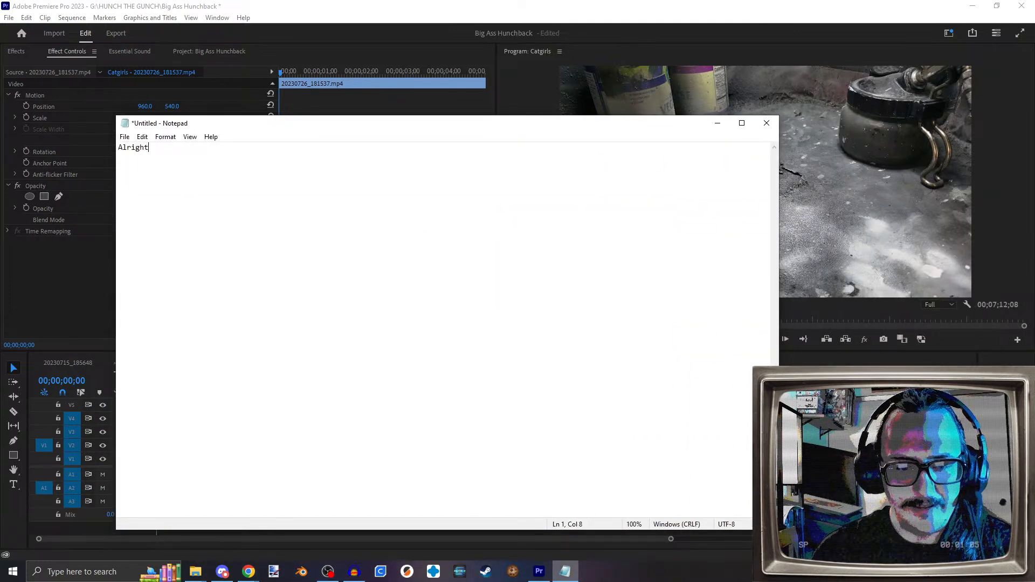
pyautogui.write('y then,')
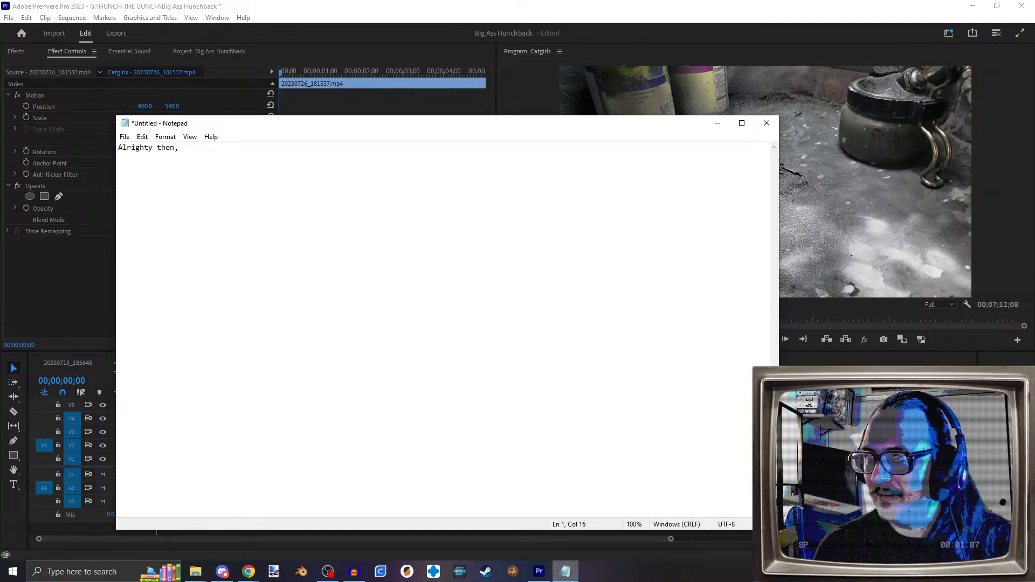
pyautogui.write(" let's take a")
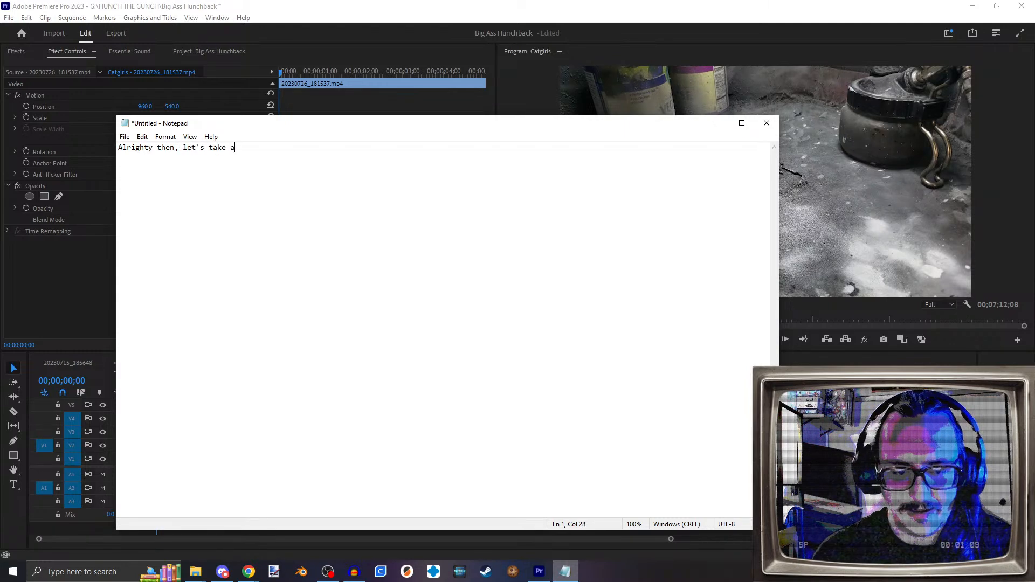
pyautogui.write(' moment to g')
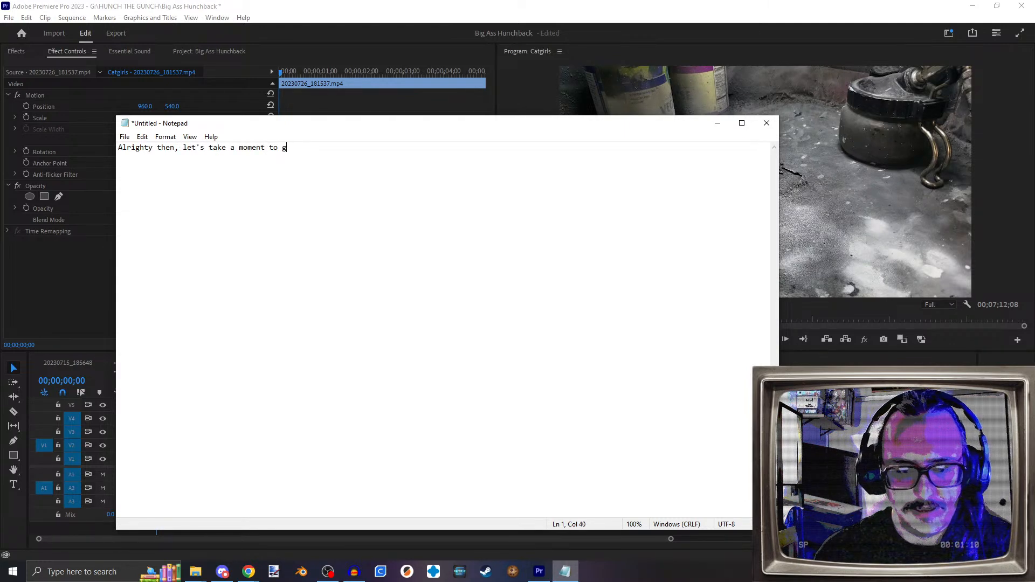
pyautogui.write('ive gre')
pyautogui.press('BackSpace')
pyautogui.press('BackSpace')
pyautogui.press('BackSpace')
pyautogui.write('the')
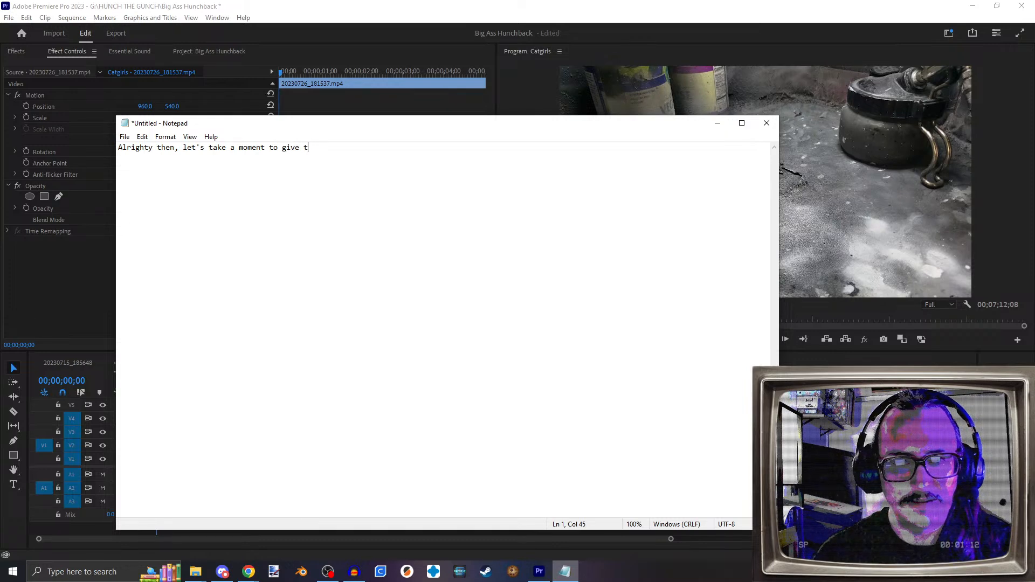
pyautogui.write('se little base')
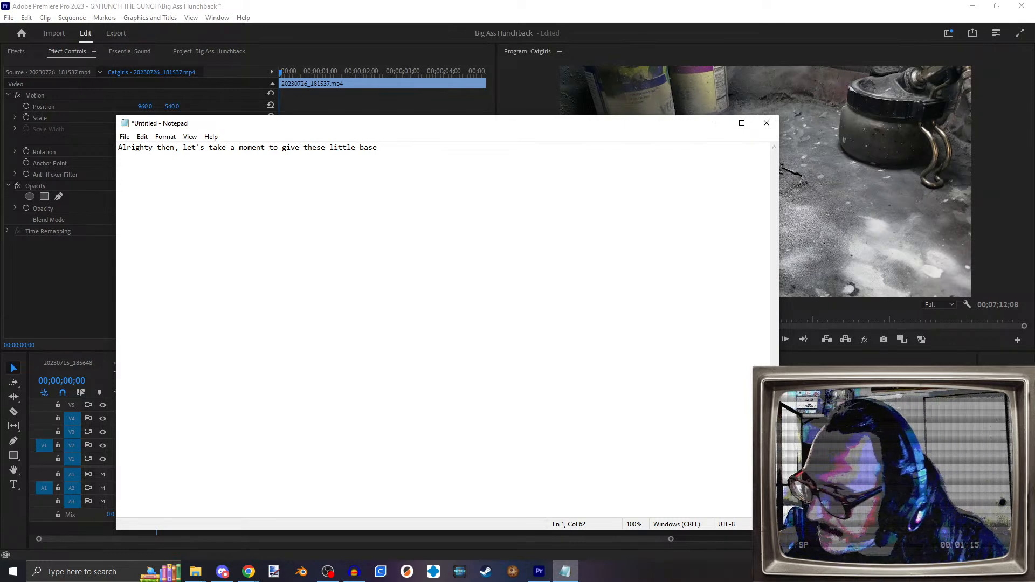
# Step: Complete the script's first sentence with "accoutrements a touch of love."
pyautogui.hotkey('alt', 'Tab')
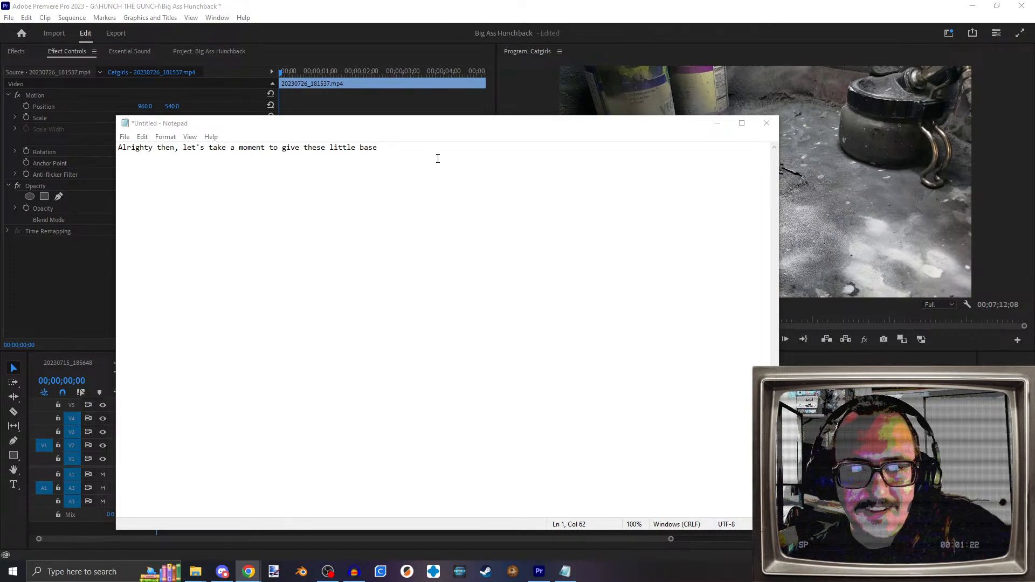
pyautogui.hotkey('alt', 'Tab')
pyautogui.press('BackSpace')
pyautogui.write('accoutrements')
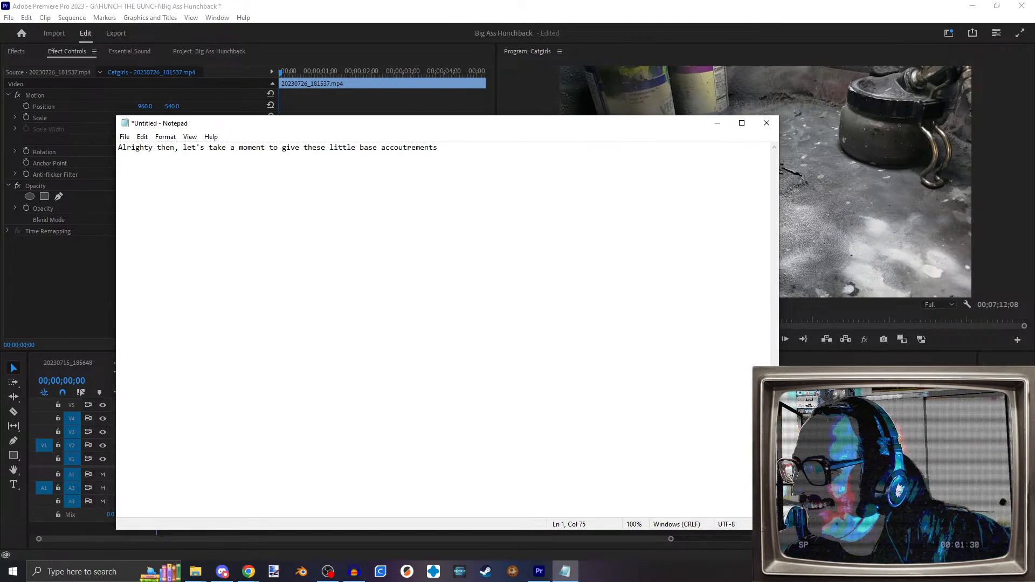
pyautogui.hotkey('alt', 'Tab')
pyautogui.click(456, 145)
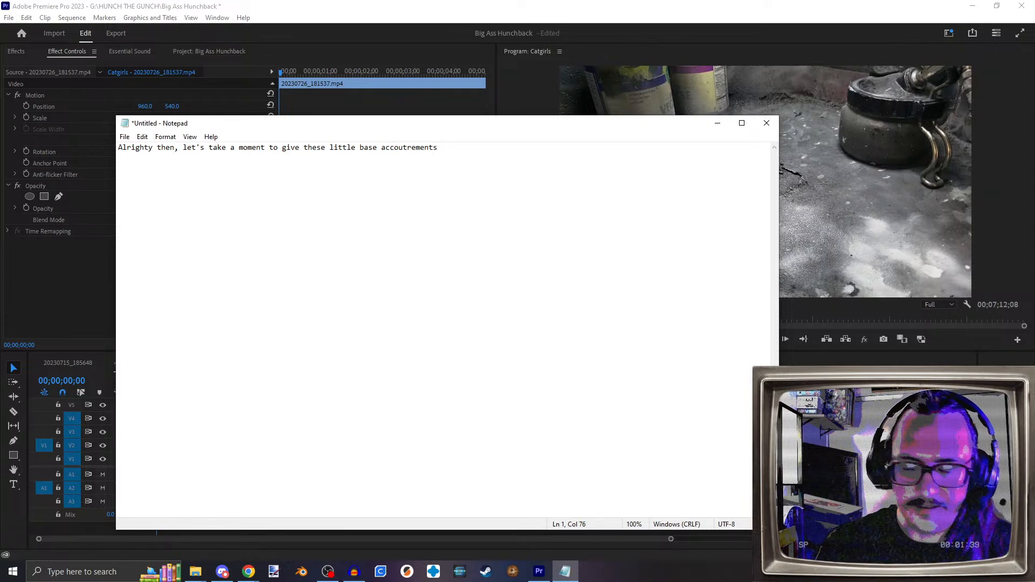
pyautogui.write('a ')
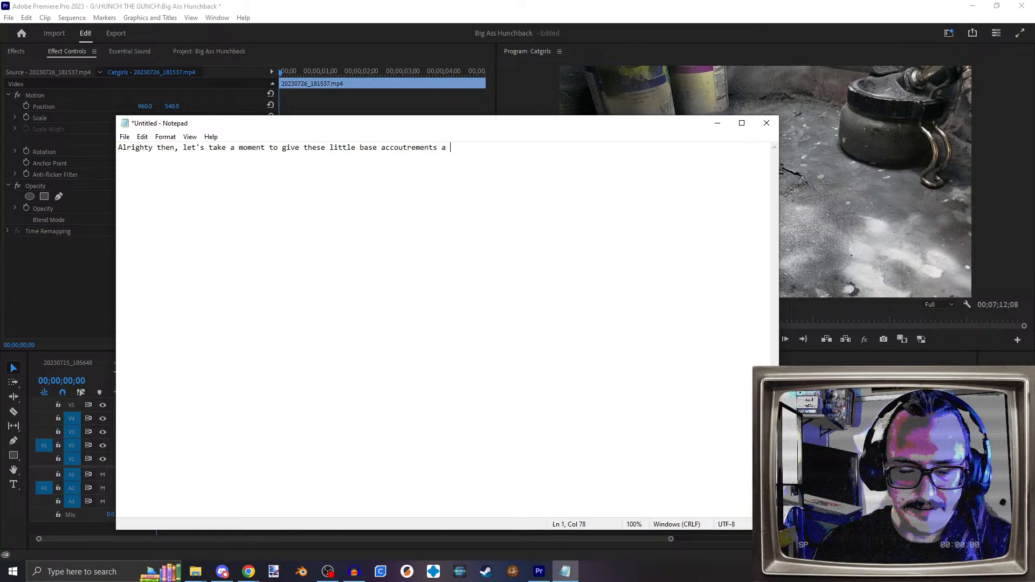
pyautogui.write('touch of love.')
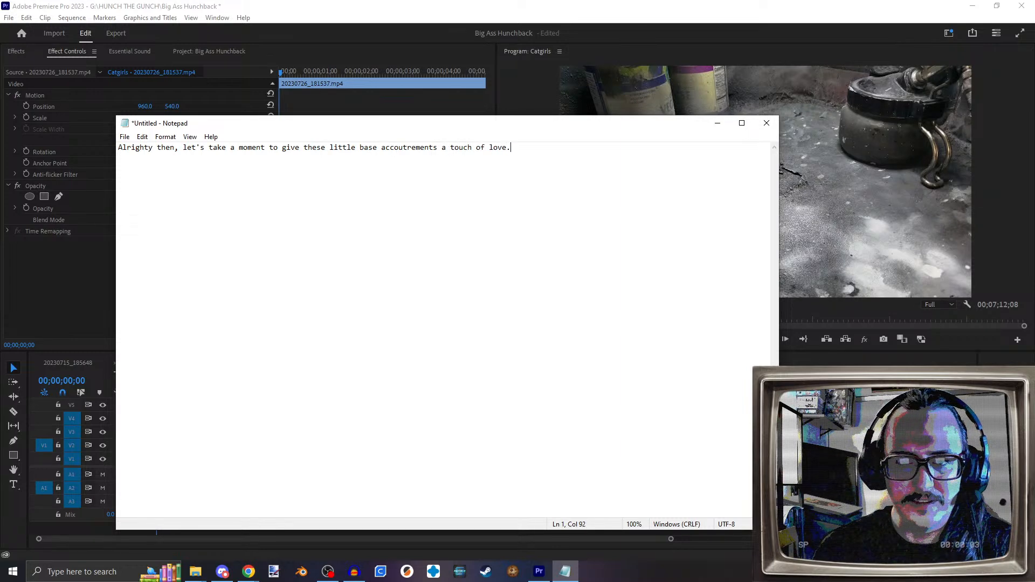
# Step: Start a second script paragraph, separated by a blank line, with "After all, it's"
pyautogui.press('Return')
pyautogui.press('Return')
pyautogui.write('A')
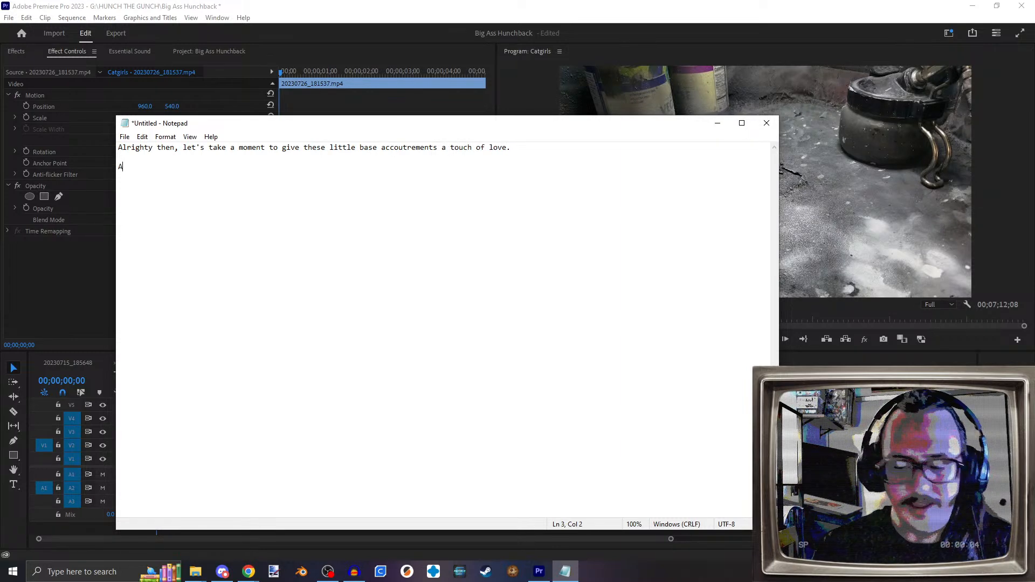
pyautogui.write("fter all, it'")
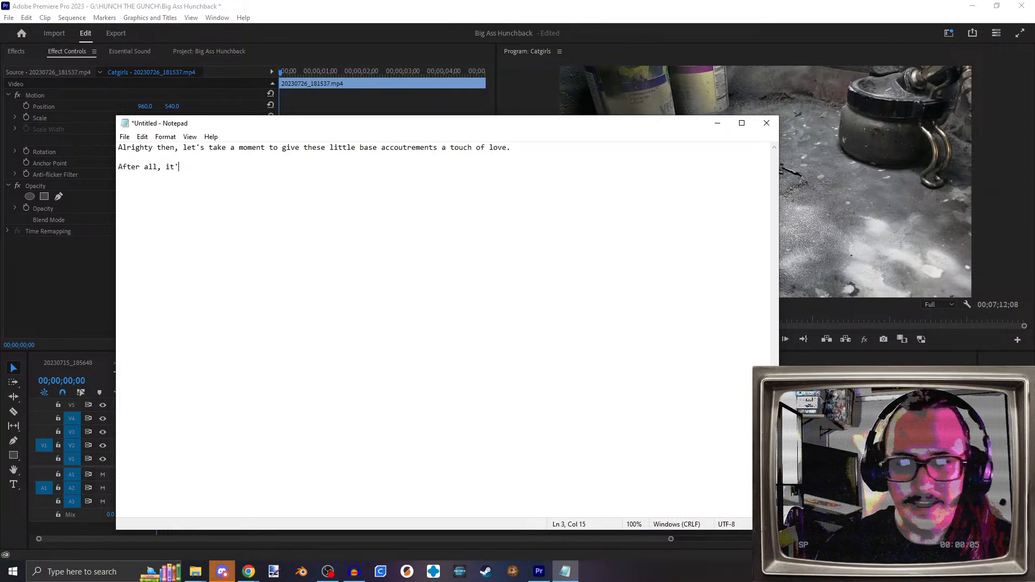
pyautogui.write('s')
pyautogui.press('BackSpace')
pyautogui.press('BackSpace')
pyautogui.write('s')
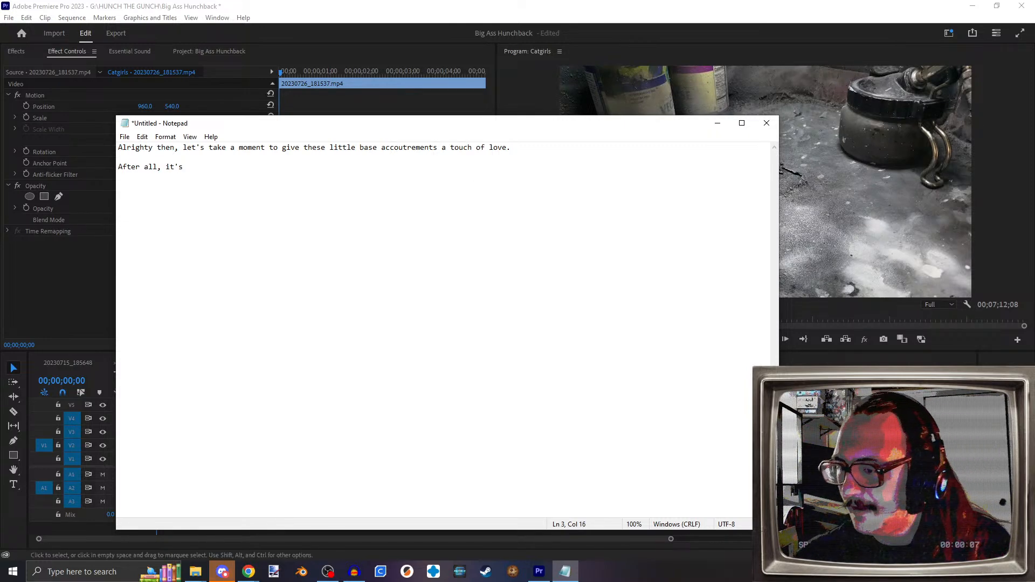
# Step: Switch to Chrome to view the photo of the white hand-held sculpt, and move its window off this display
pyautogui.hotkey('alt', 'Tab')
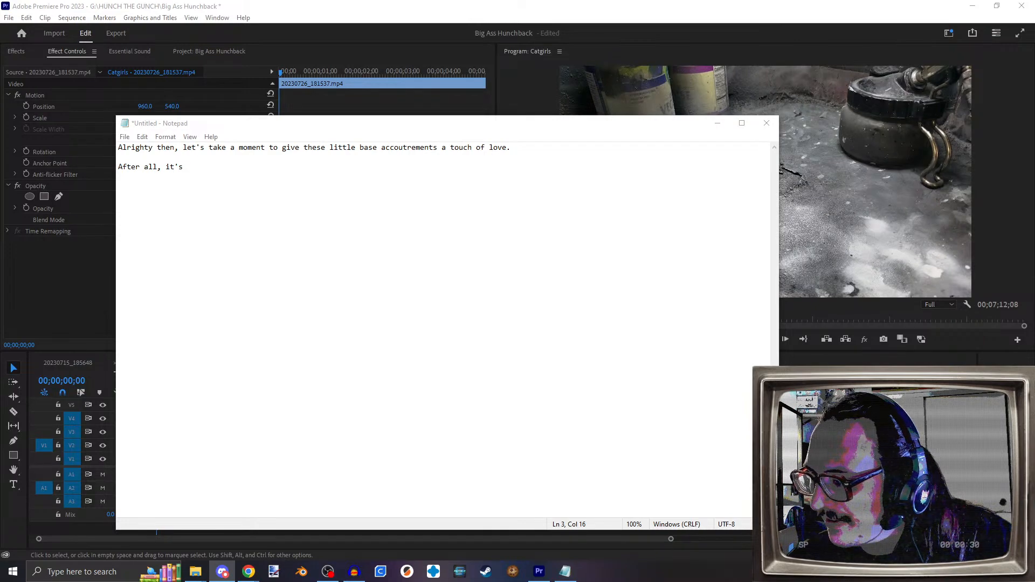
pyautogui.click(249, 572)
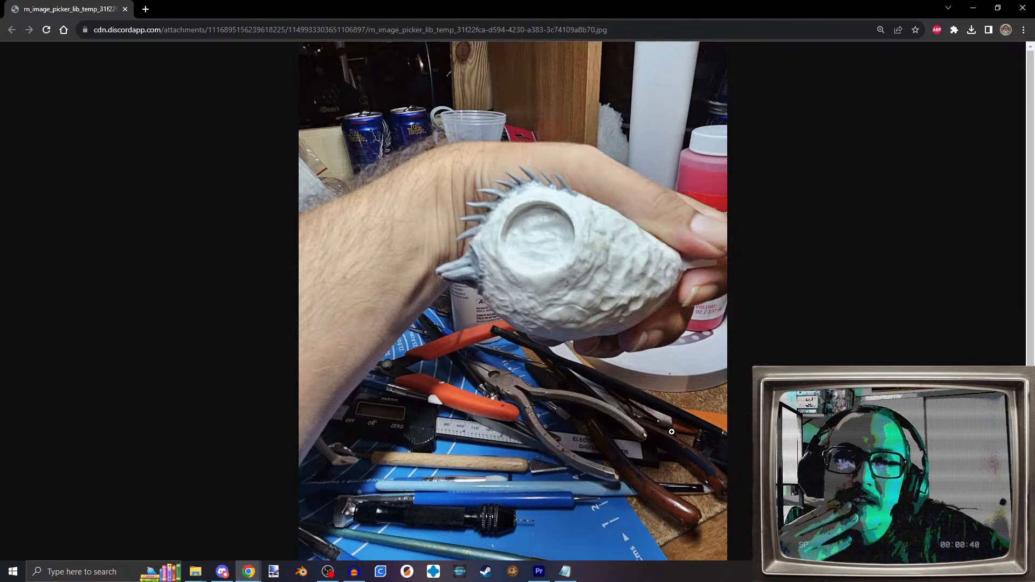
pyautogui.moveTo(73, 7); pyautogui.dragTo(1034, 275)
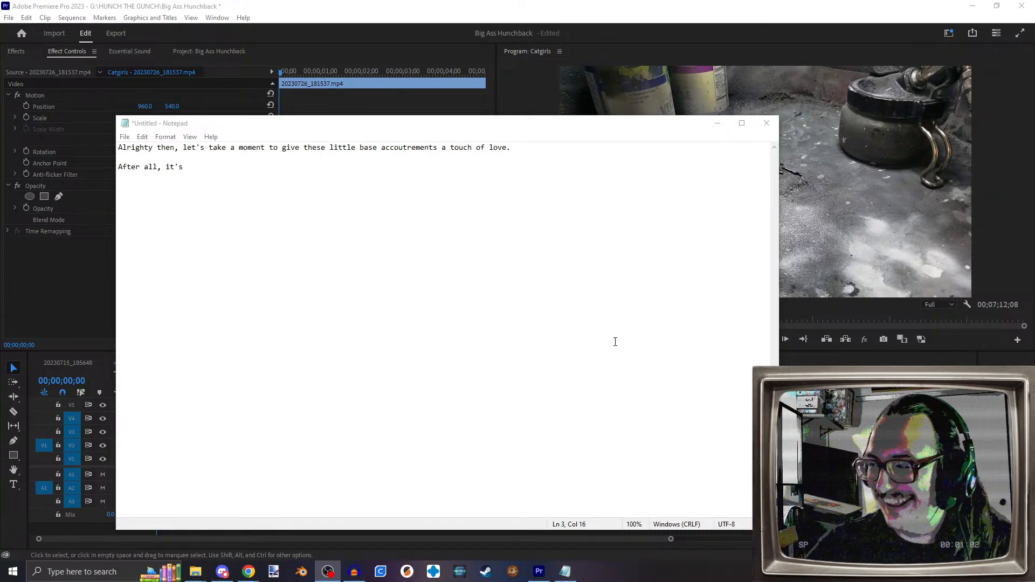
# Step: Shrink the script's Notepad window so it no longer covers the timeline, and place the cursor after "After all, it's"
pyautogui.click(202, 170)
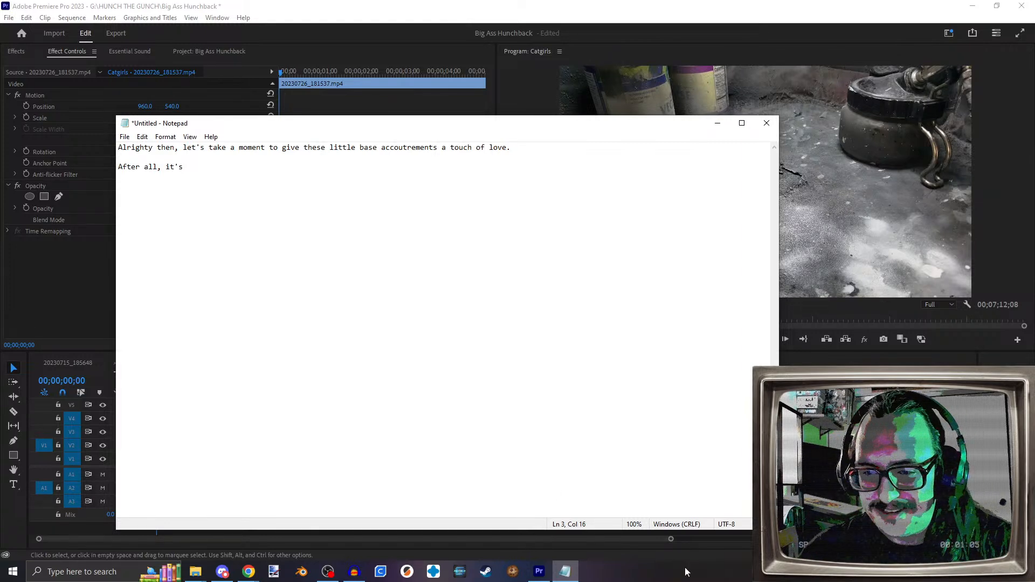
pyautogui.moveTo(779, 530); pyautogui.dragTo(545, 306)
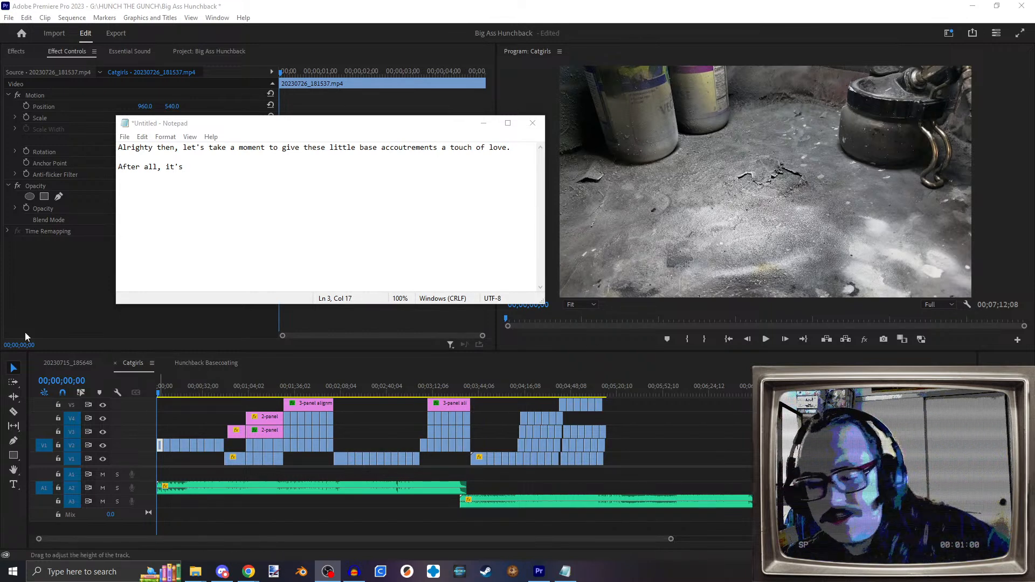
pyautogui.click(218, 173)
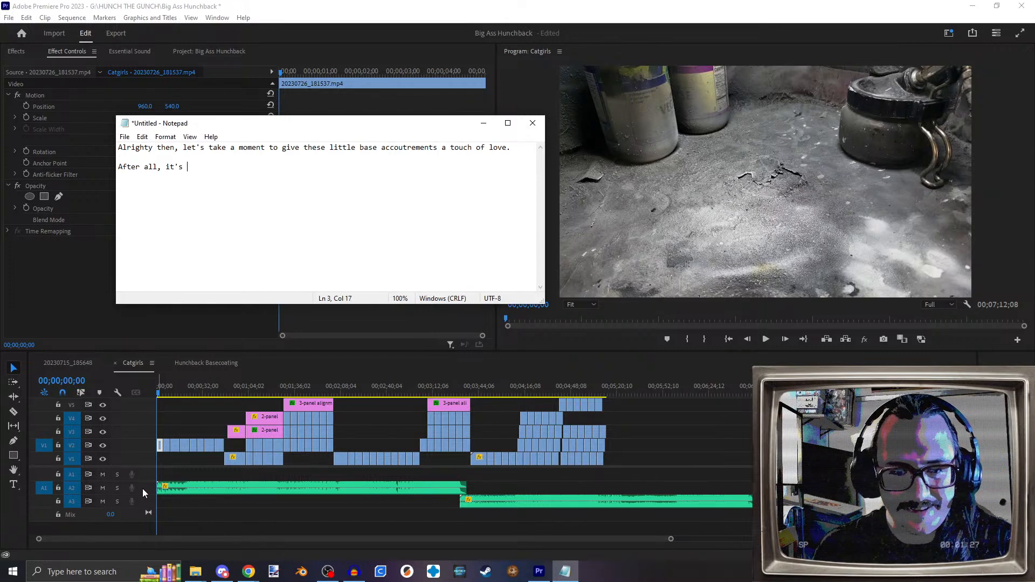
# Step: Continue the second paragraph of the script with "catgirls that really cement the trope of canopian"
pyautogui.write('catg')
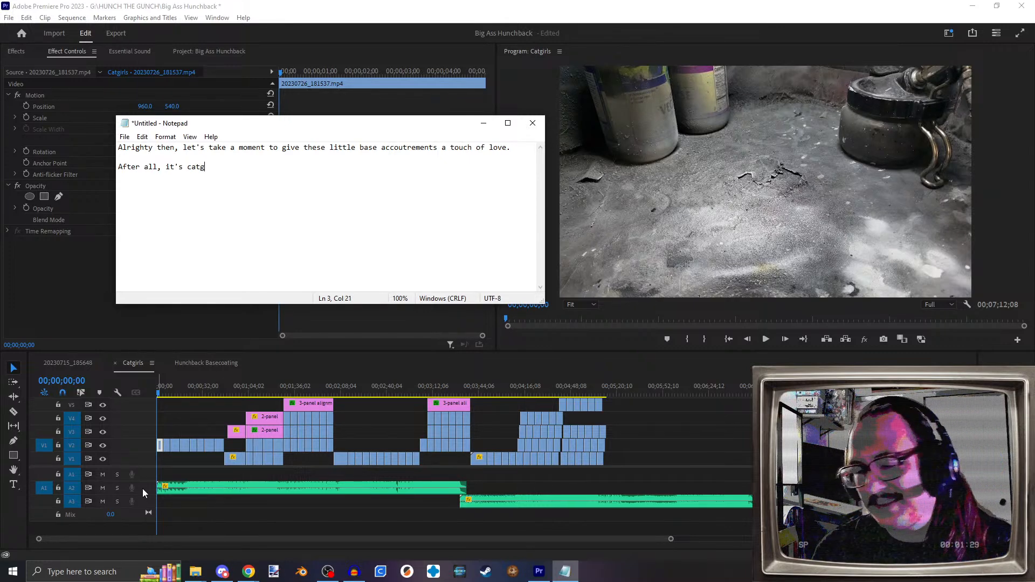
pyautogui.write('irls that r')
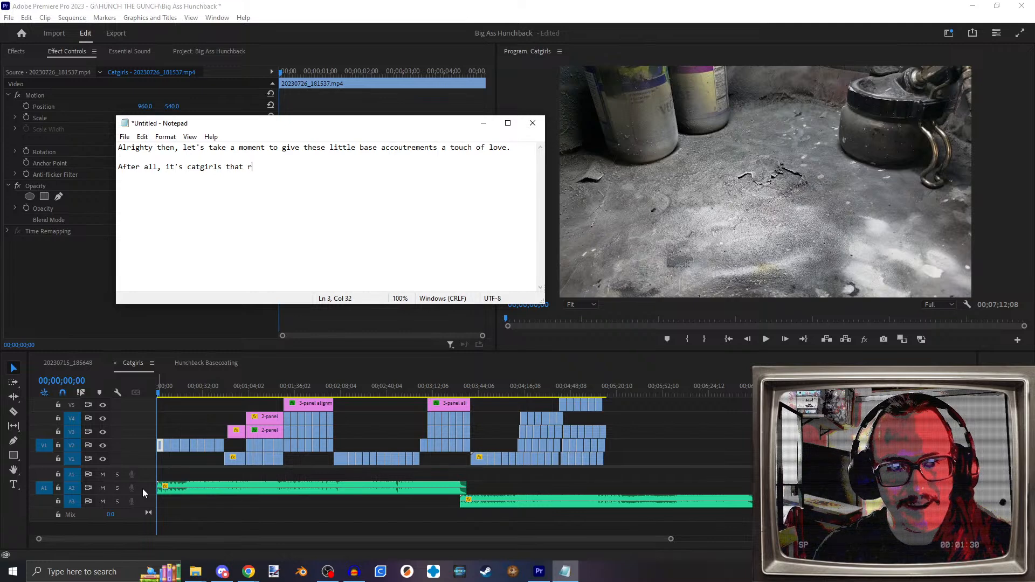
pyautogui.write('eally cement thr t')
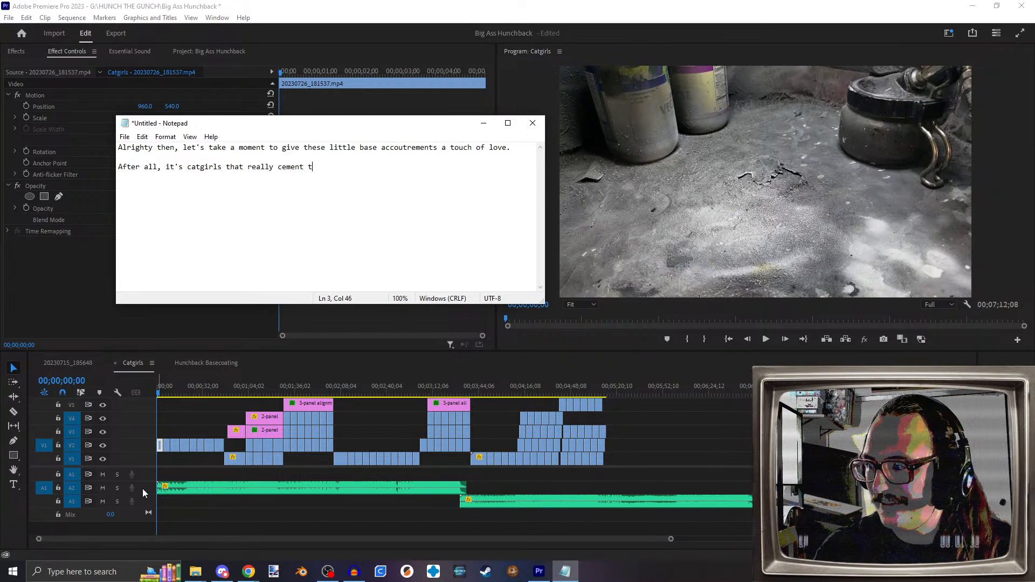
pyautogui.press('BackSpace')
pyautogui.press('BackSpace')
pyautogui.write('trope of canopian')
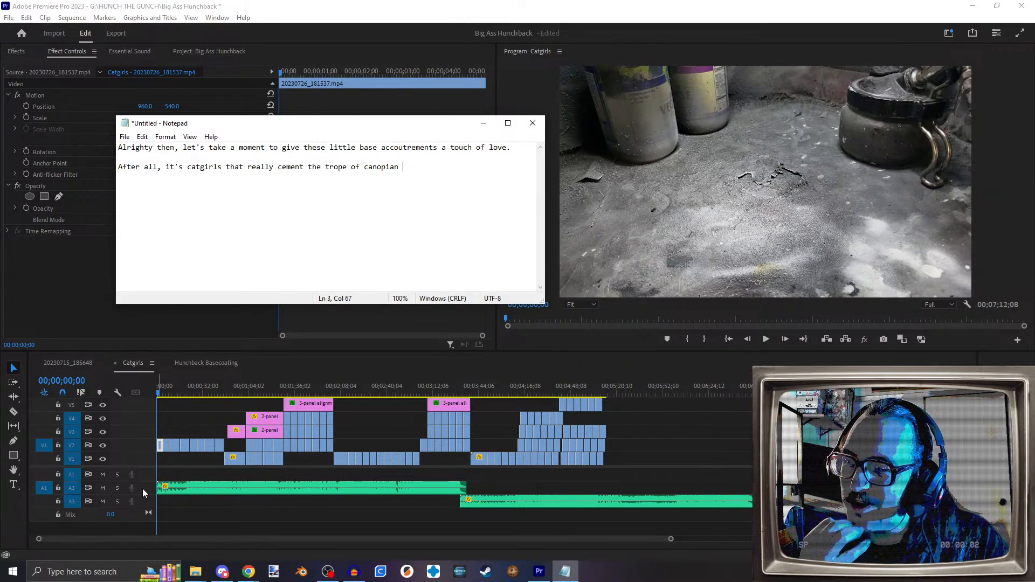
# Step: Try "forces" as the closing word of the second paragraph and replace it with "debauchery"
pyautogui.write('sa')
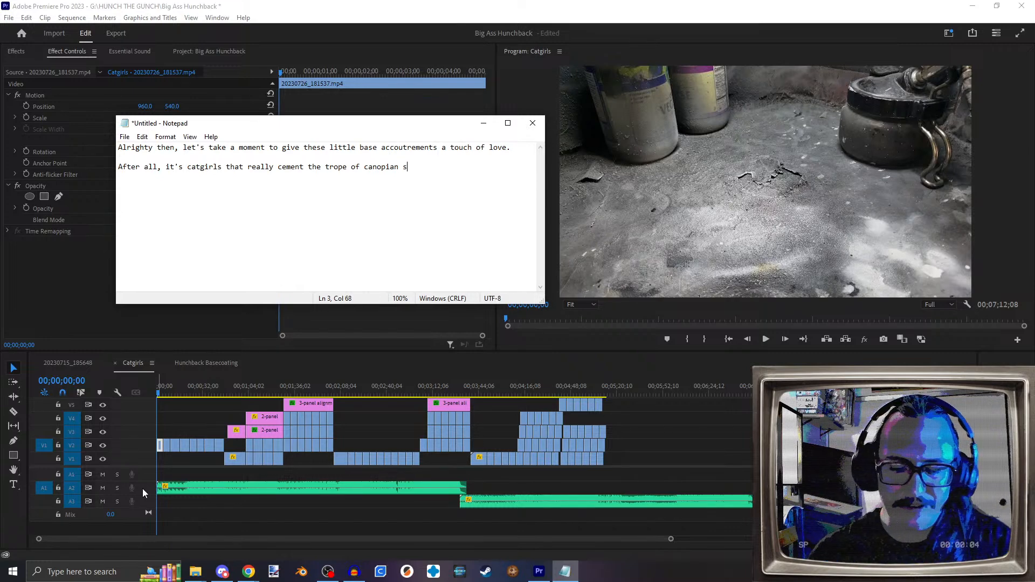
pyautogui.press('BackSpace')
pyautogui.press('BackSpace')
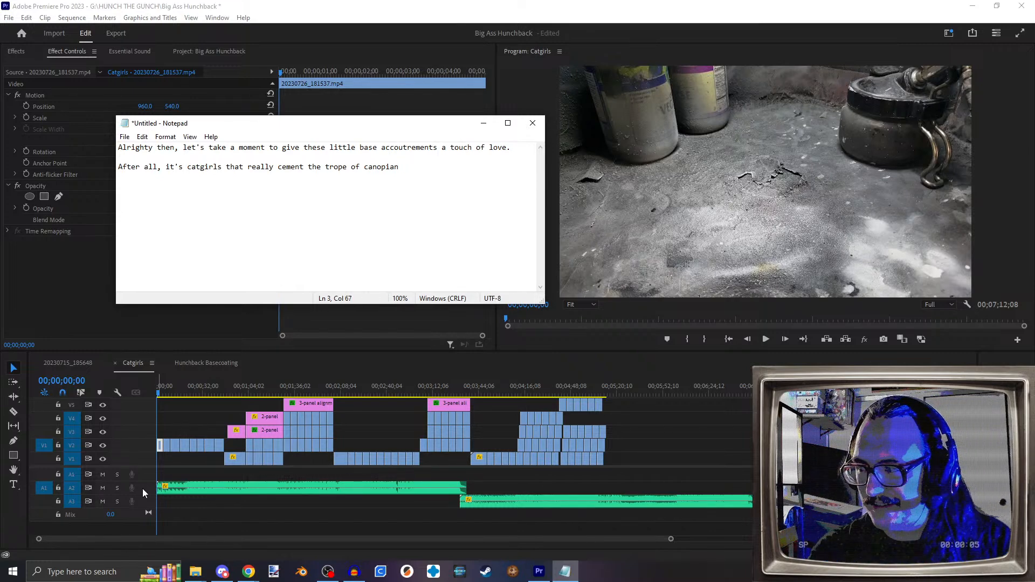
pyautogui.write('forces')
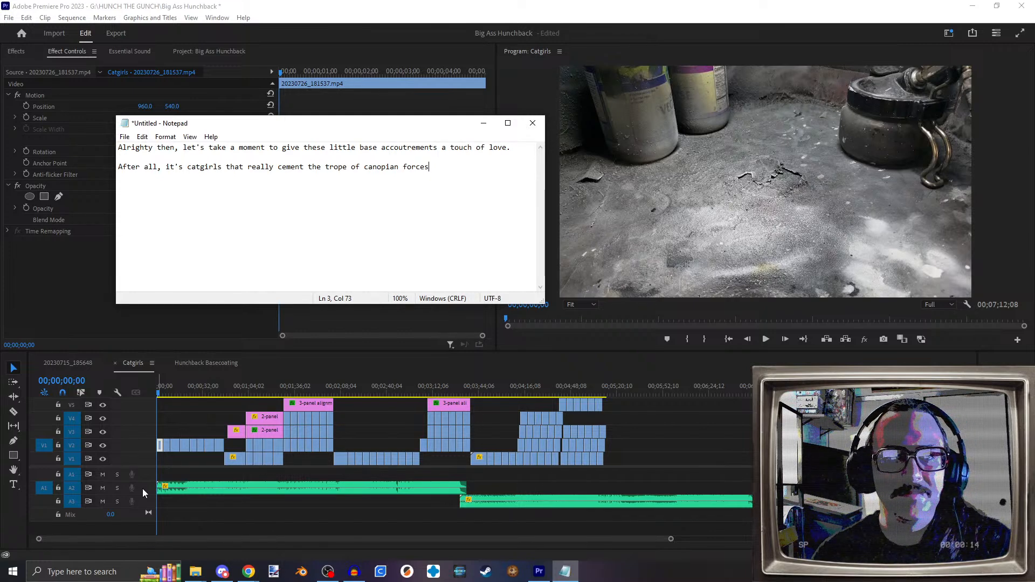
pyautogui.press('BackSpace')
pyautogui.press('BackSpace')
pyautogui.press('BackSpace')
pyautogui.press('BackSpace')
pyautogui.press('BackSpace')
pyautogui.press('BackSpace')
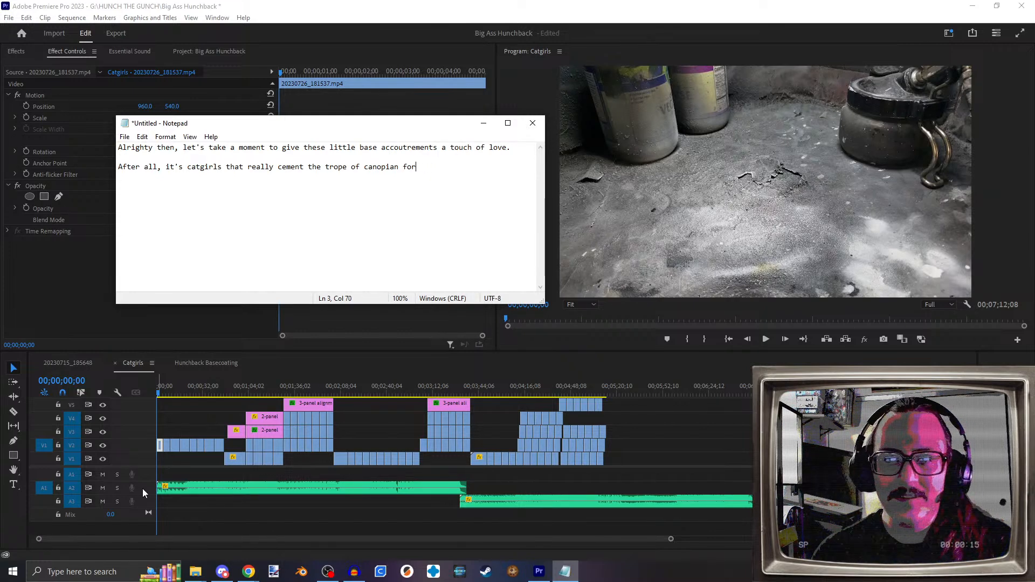
pyautogui.write('debauchery')
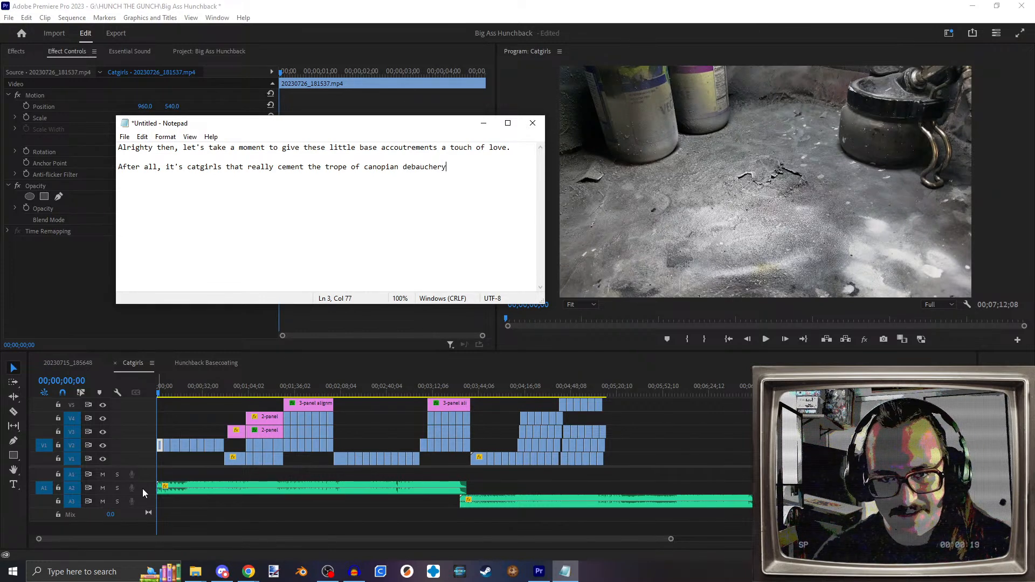
# Step: Start a third script paragraph, separated by a blank line, with "These here catgirl"
pyautogui.press('Return')
pyautogui.press('Return')
pyautogui.write('These g')
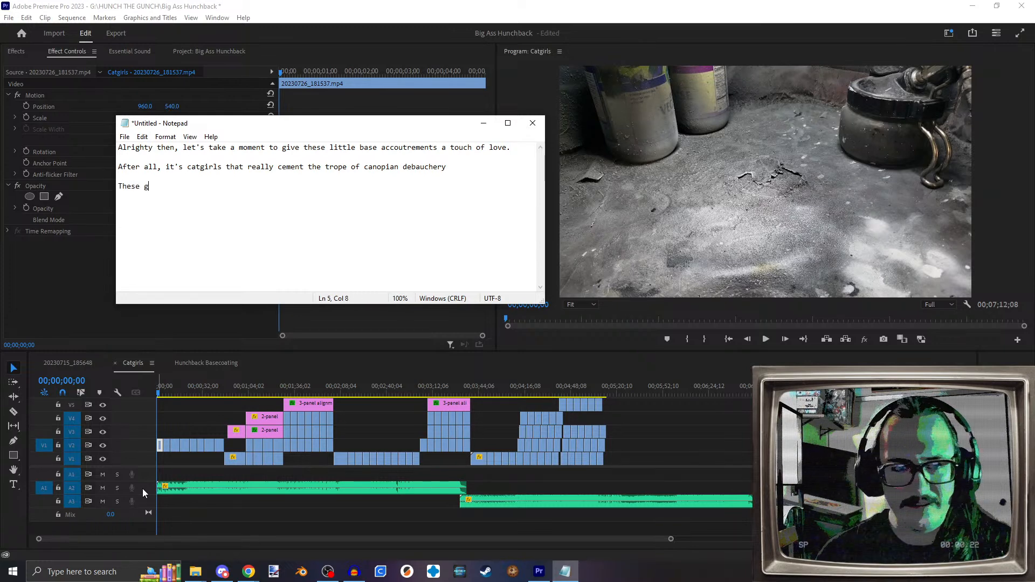
pyautogui.press('BackSpace')
pyautogui.write('here catgirl')
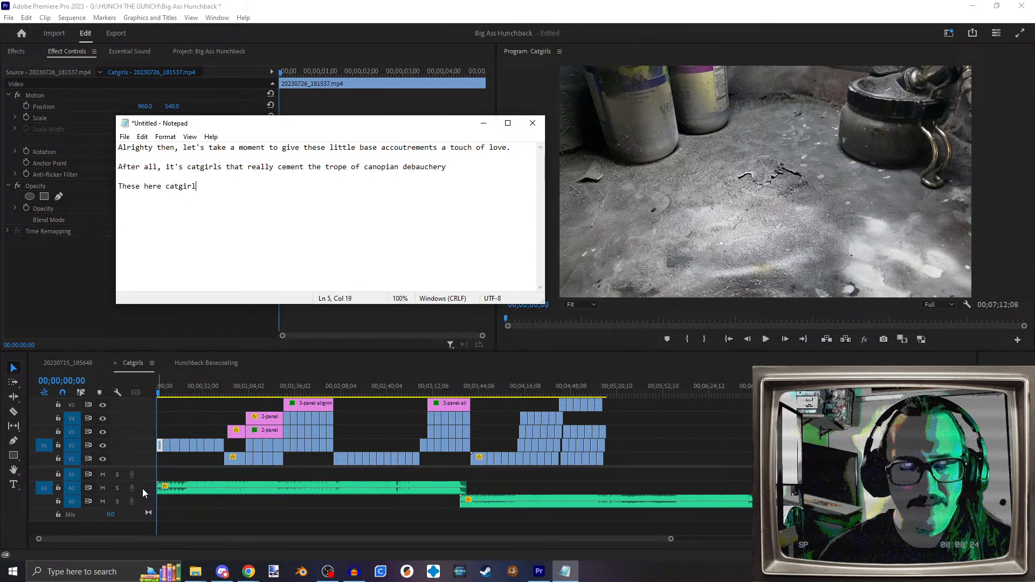
# Step: Continue the third paragraph with the sculptor credit: "infantry have been sculpted by zedarkpenguin"
pyautogui.write(' infantry ha')
pyautogui.press('BackSpace')
pyautogui.write('have been sculpted by zed')
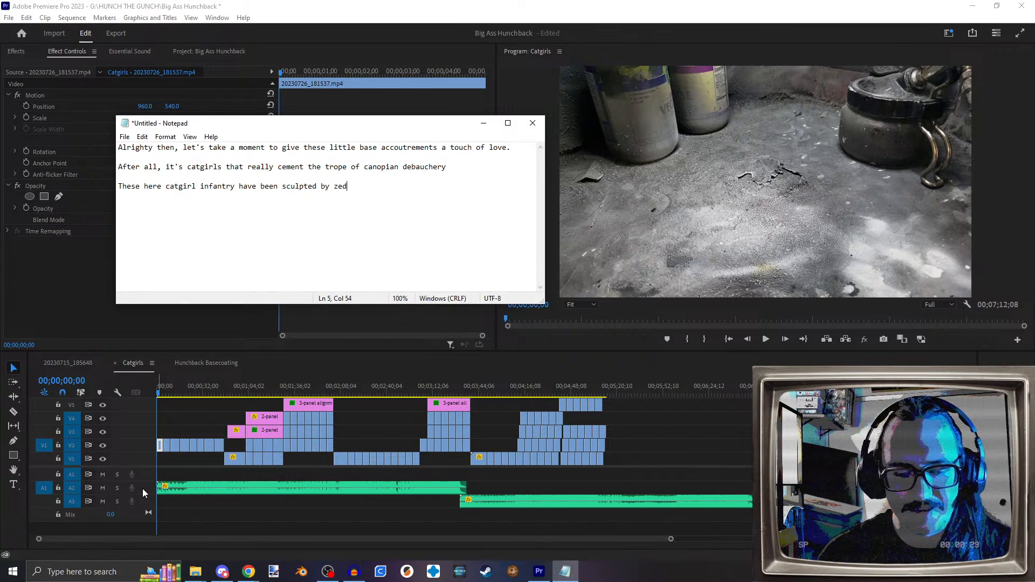
pyautogui.write('ark ')
pyautogui.write('ernguin')
pyautogui.press('BackSpace')
pyautogui.press('BackSpace')
pyautogui.press('BackSpace')
pyautogui.press('BackSpace')
pyautogui.press('BackSpace')
pyautogui.press('BackSpace')
pyautogui.write('n')
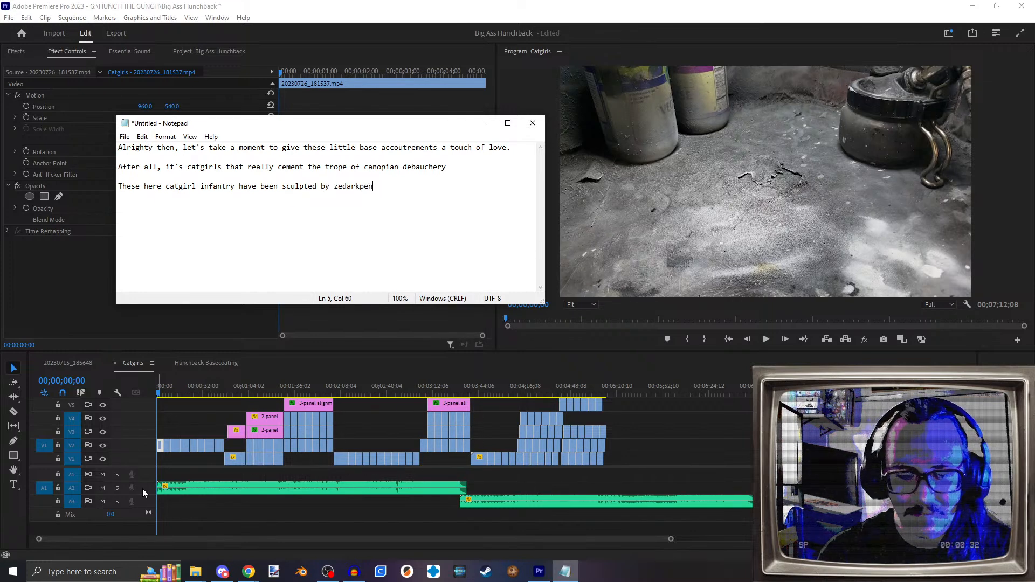
pyautogui.write('guin')
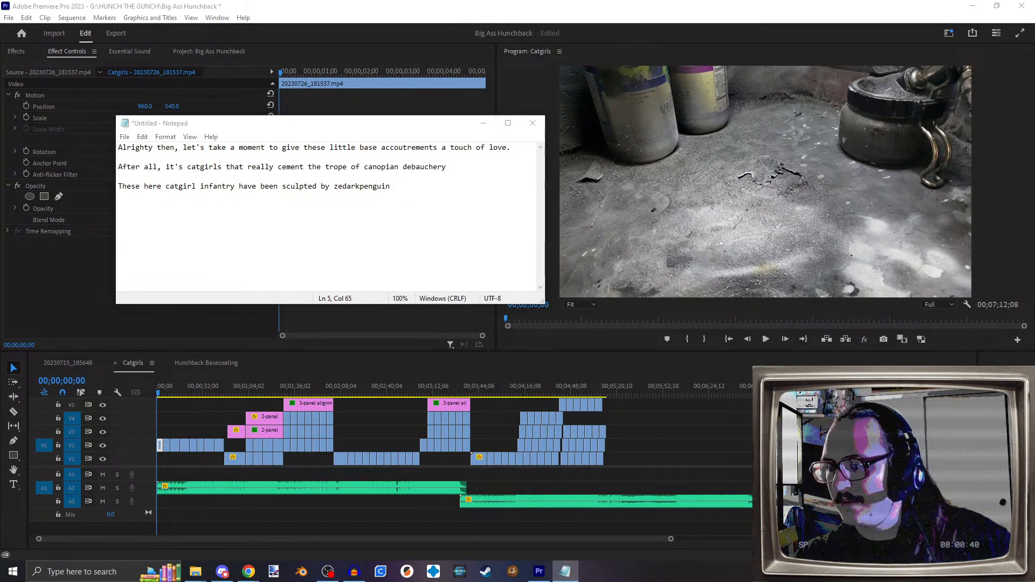
# Step: Switch to Chrome, search Google for "synonms for forces", and look through the similar words listed
pyautogui.press('super+d')
pyautogui.press('super+d')
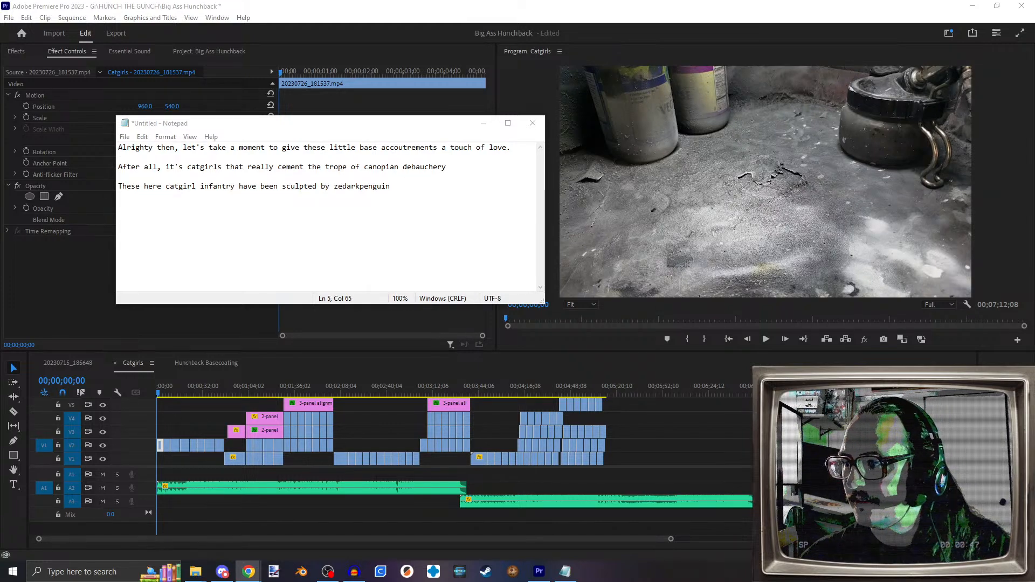
pyautogui.hotkey('alt', 'Tab')
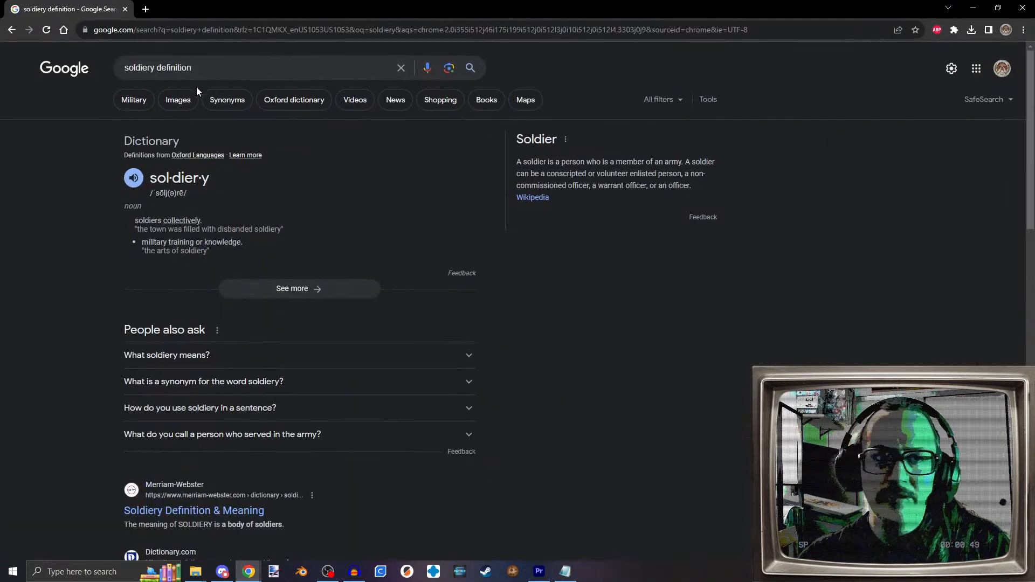
pyautogui.moveTo(230, 71); pyautogui.dragTo(58, 88)
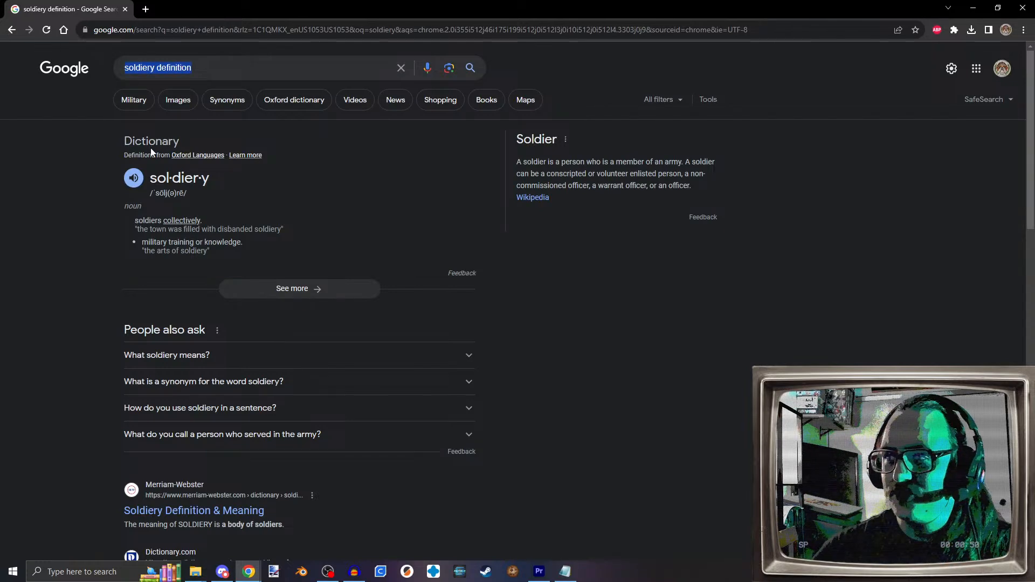
pyautogui.click(202, 30)
pyautogui.write('synonm')
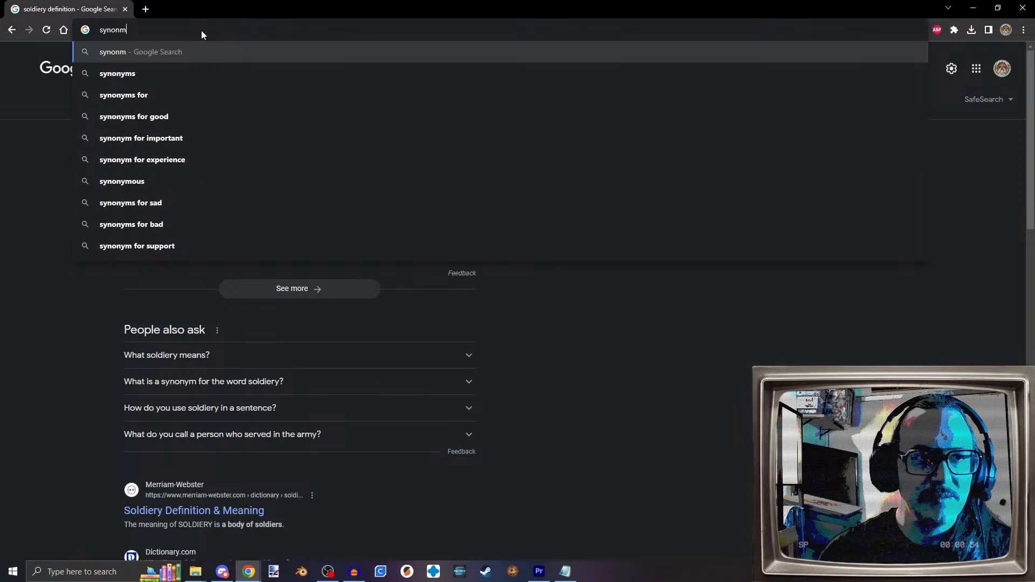
pyautogui.write('s for forces')
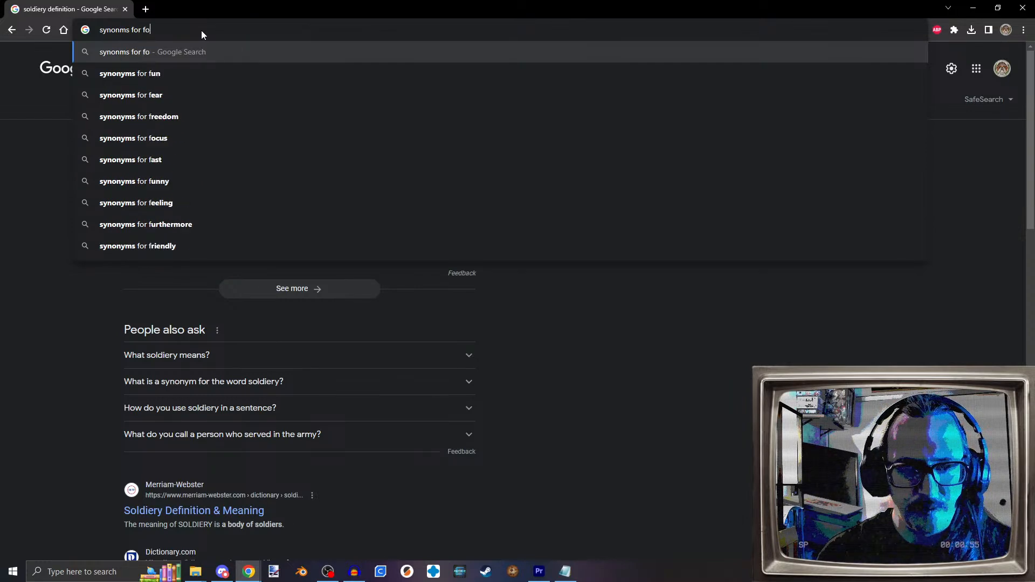
pyautogui.press('Return')
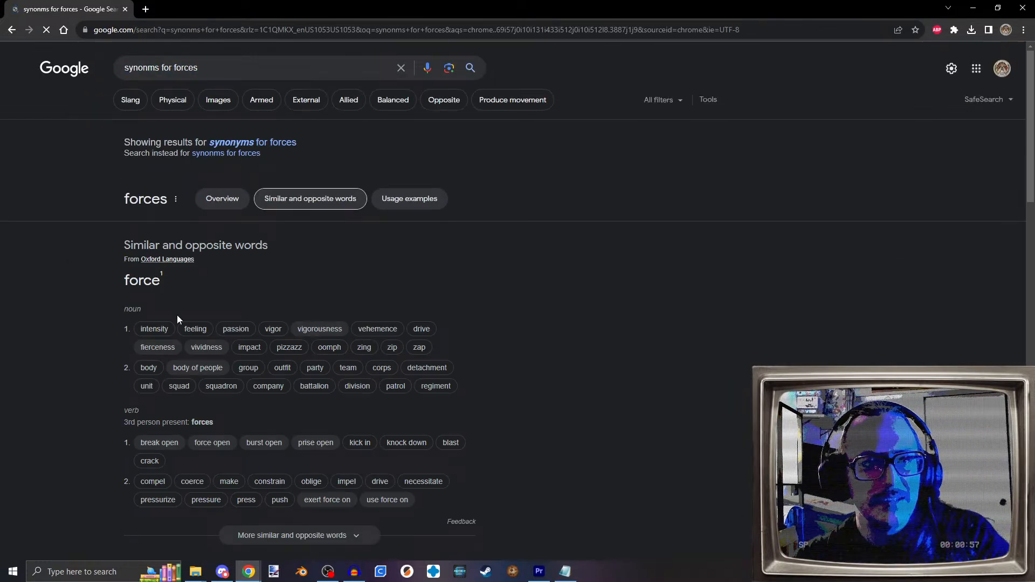
pyautogui.scroll(-2, 53, 272)
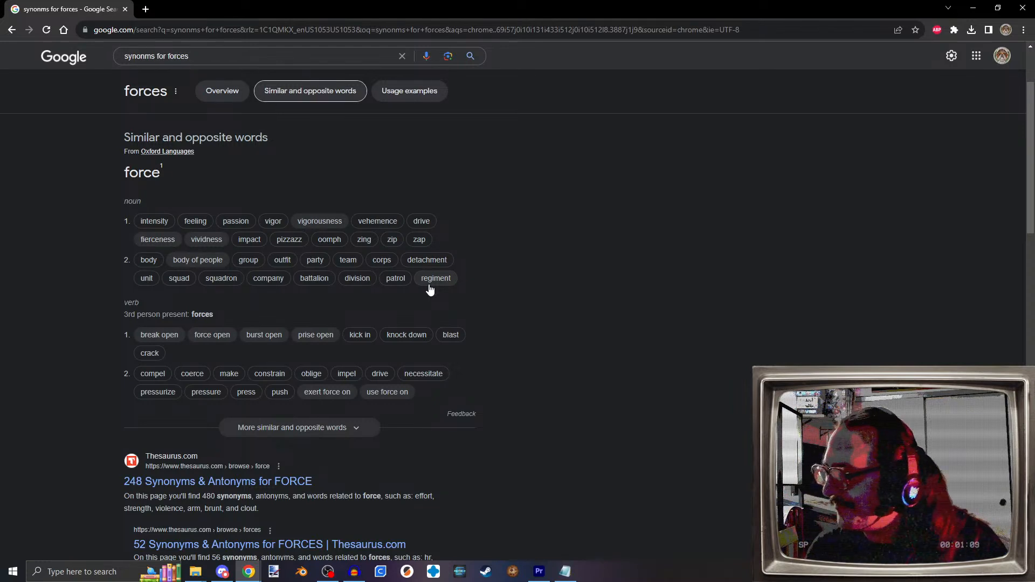
# Step: Return to the Notepad script and delete "debauchery" from the end of the second paragraph
pyautogui.click(974, 8)
pyautogui.click(447, 167)
pyautogui.press('BackSpace')
pyautogui.press('BackSpace')
pyautogui.press('BackSpace')
pyautogui.press('BackSpace')
pyautogui.press('BackSpace')
pyautogui.press('BackSpace')
pyautogui.press('BackSpace')
pyautogui.press('BackSpace')
pyautogui.press('BackSpace')
pyautogui.press('BackSpace')
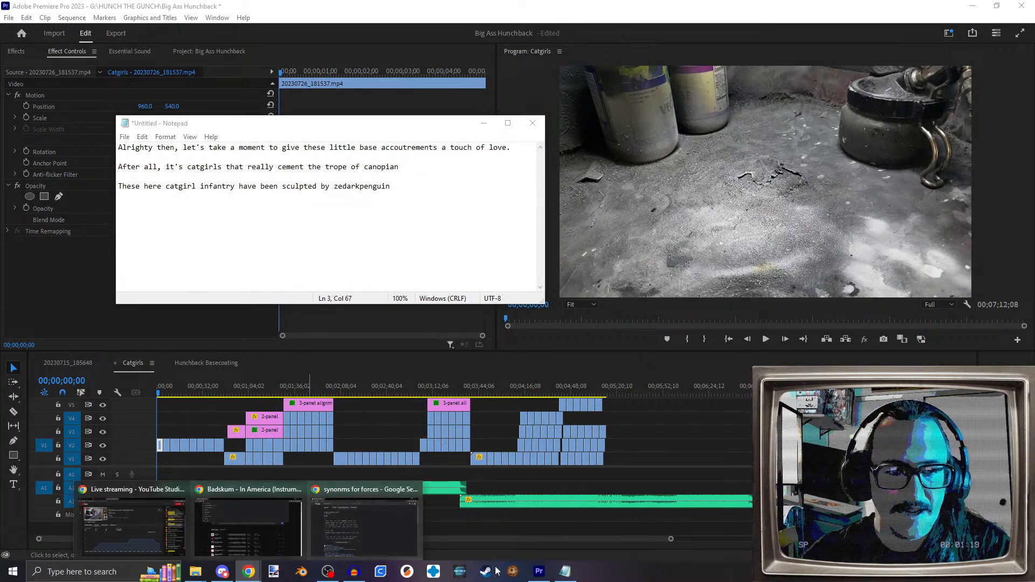
# Step: Recheck the synonyms in Chrome, and back in Notepad make the second paragraph end with "a canopian outfit"
pyautogui.click(351, 536)
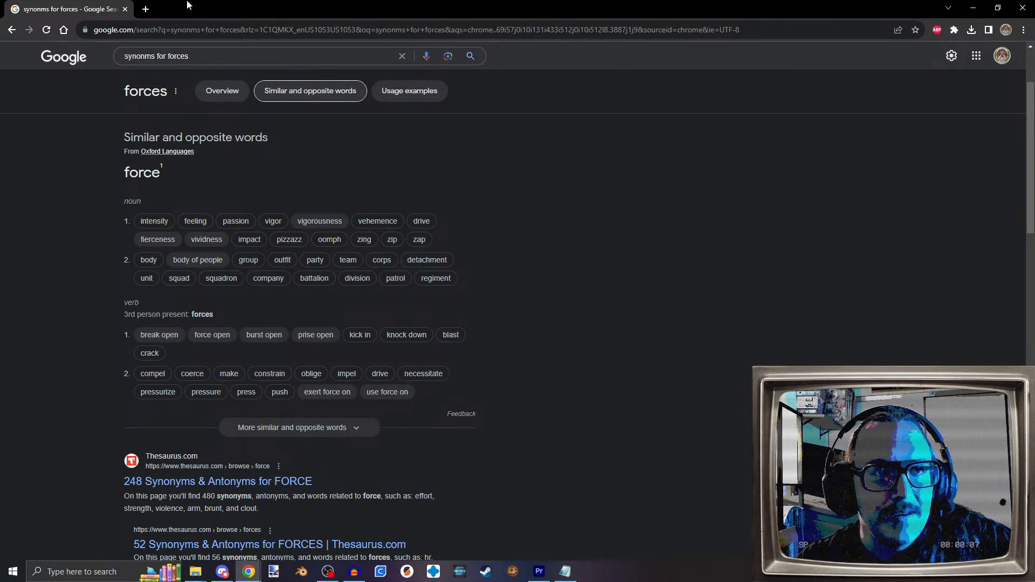
pyautogui.click(971, 8)
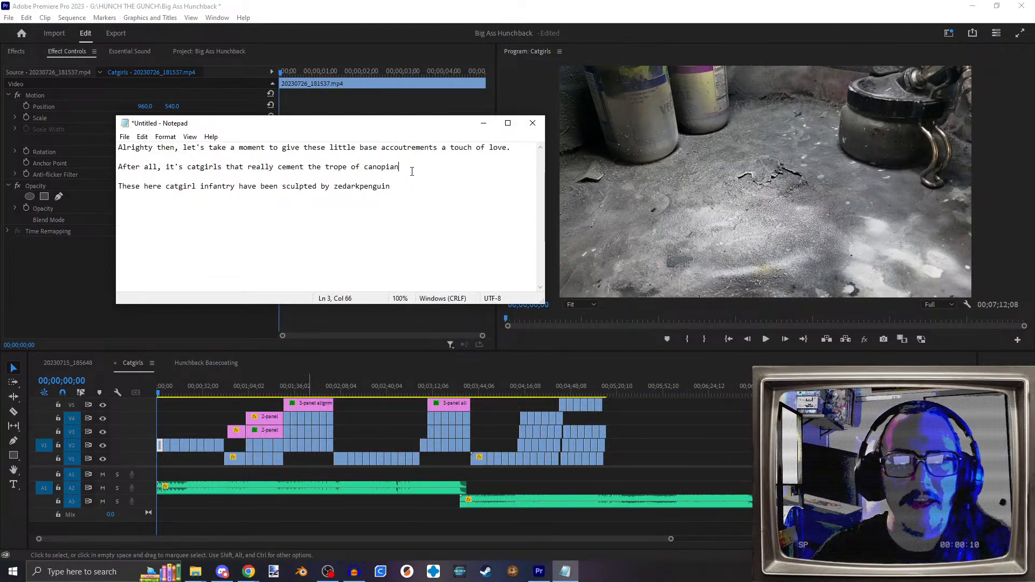
pyautogui.press('Left')
pyautogui.write('a')
pyautogui.press('End')
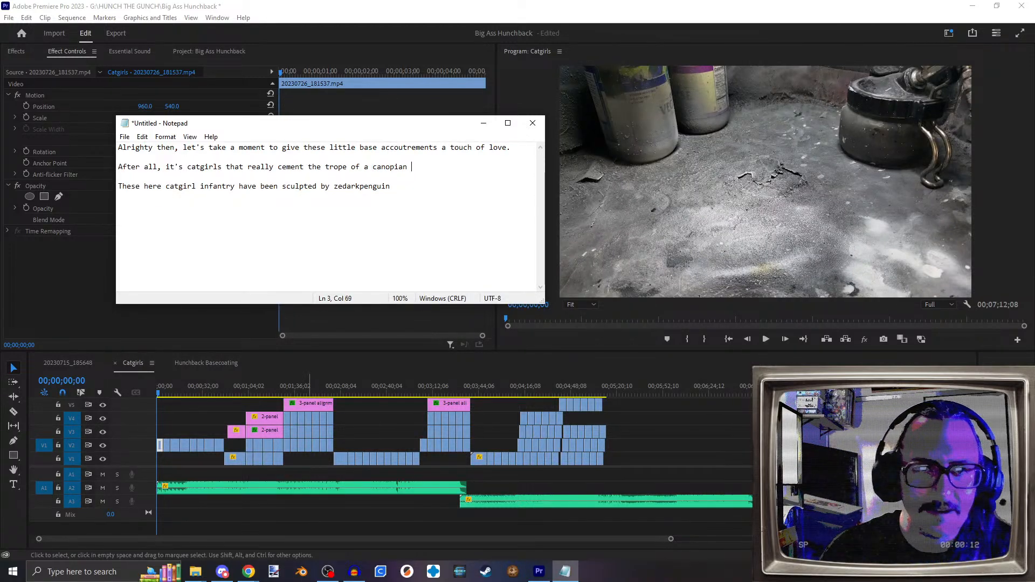
pyautogui.write('outfit')
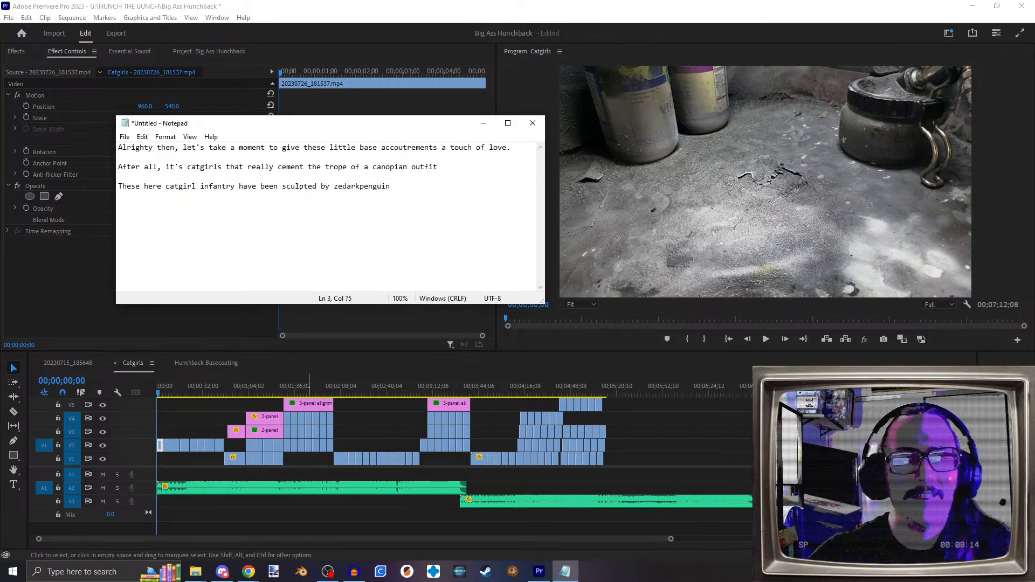
# Step: Add "over on cults3d" to the end of the script's third paragraph
pyautogui.press('Down')
pyautogui.press('End')
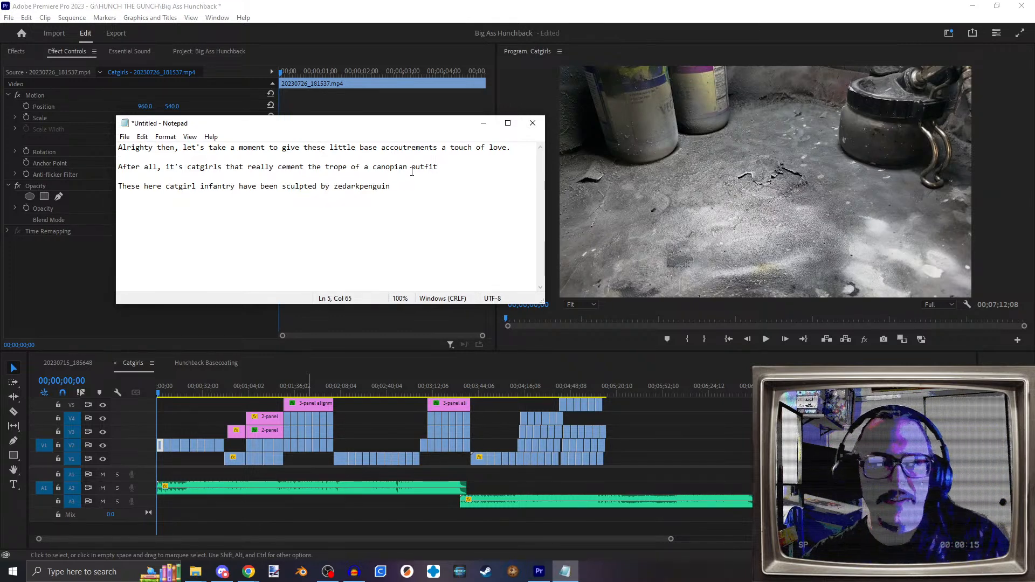
pyautogui.write('over on cults3d')
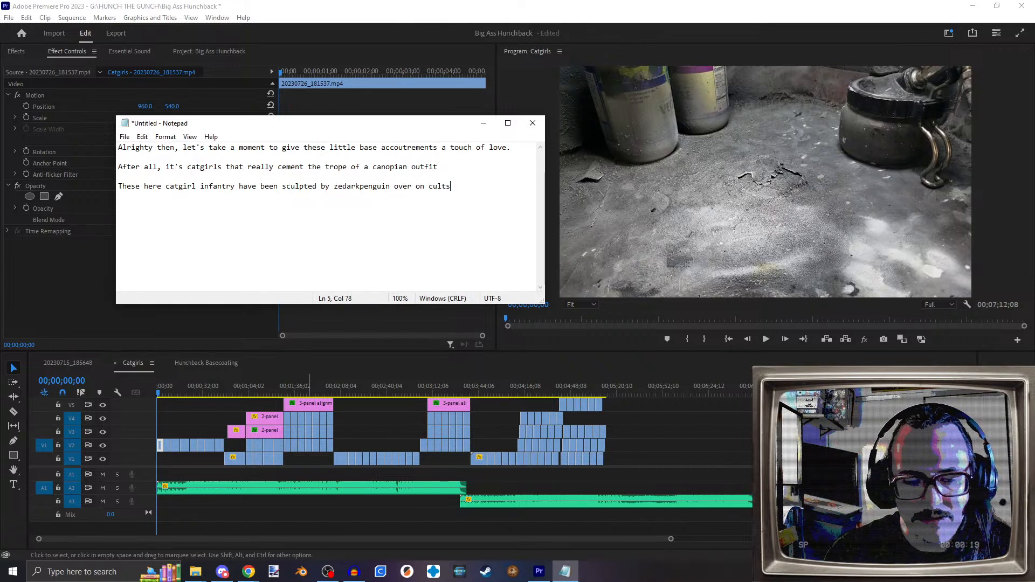
# Step: Start a fourth script paragraph, separated by a blank line, with "They are in fact proxies"
pyautogui.press('Return')
pyautogui.press('Return')
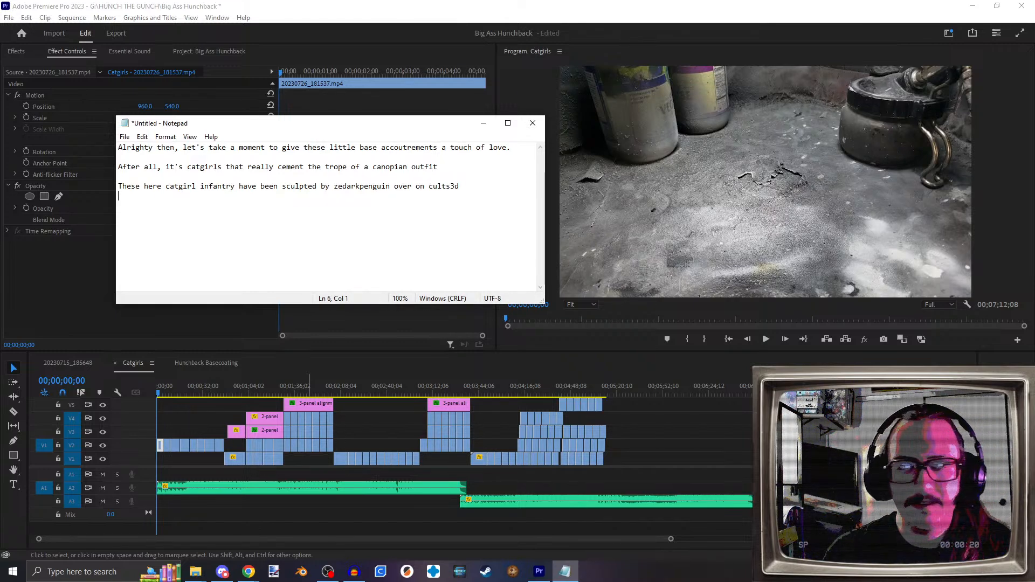
pyautogui.write('They are')
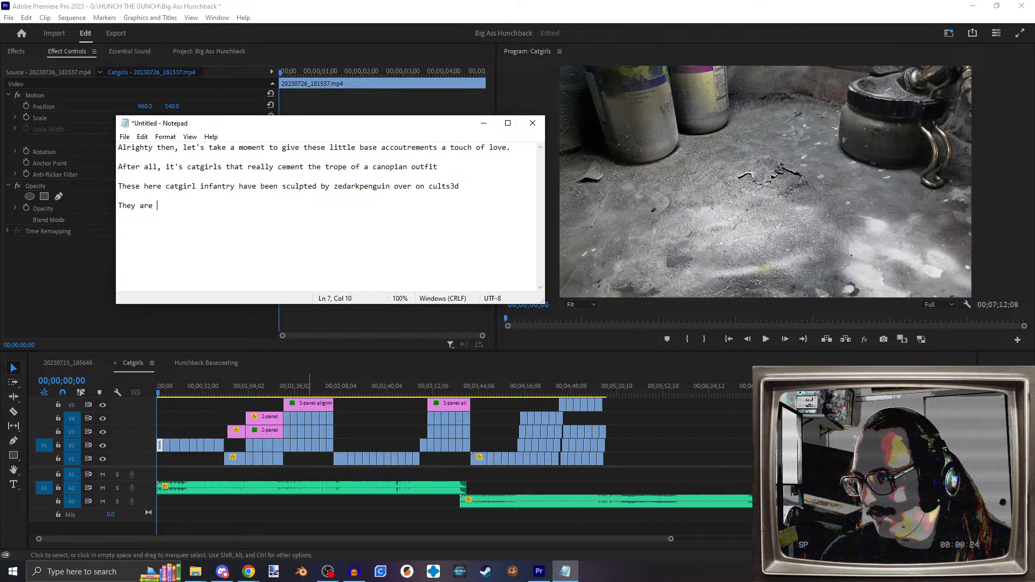
pyautogui.write(' in fact')
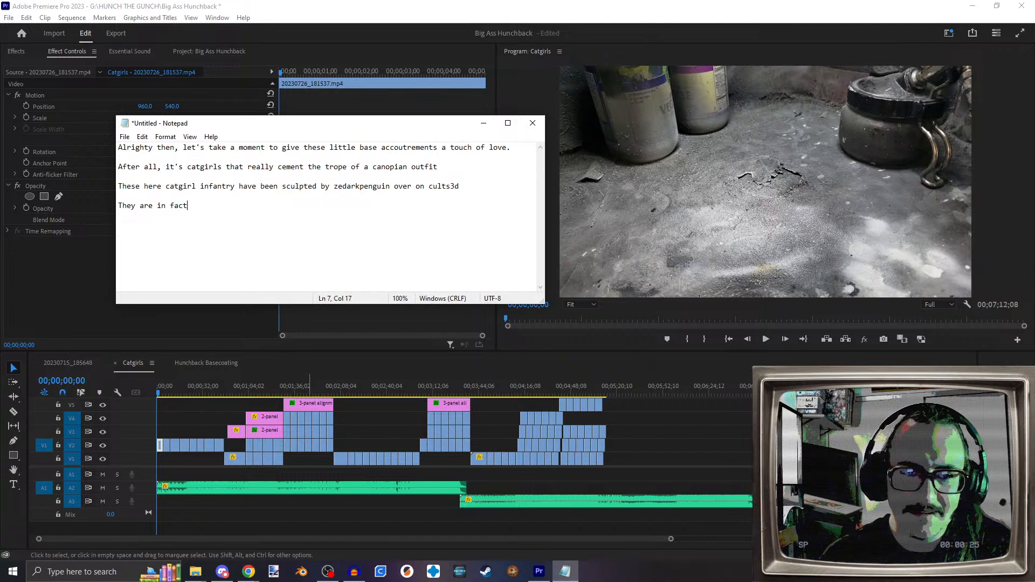
pyautogui.write(' proxies')
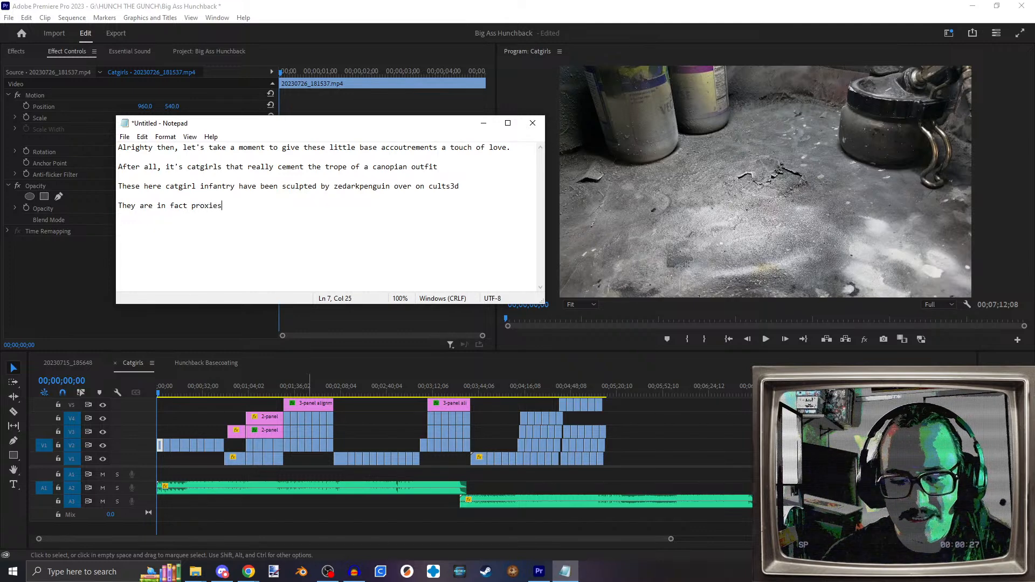
# Step: Continue the fourth script paragraph with "for warhammer 40,000 imperial guard"
pyautogui.write(' for warhammer')
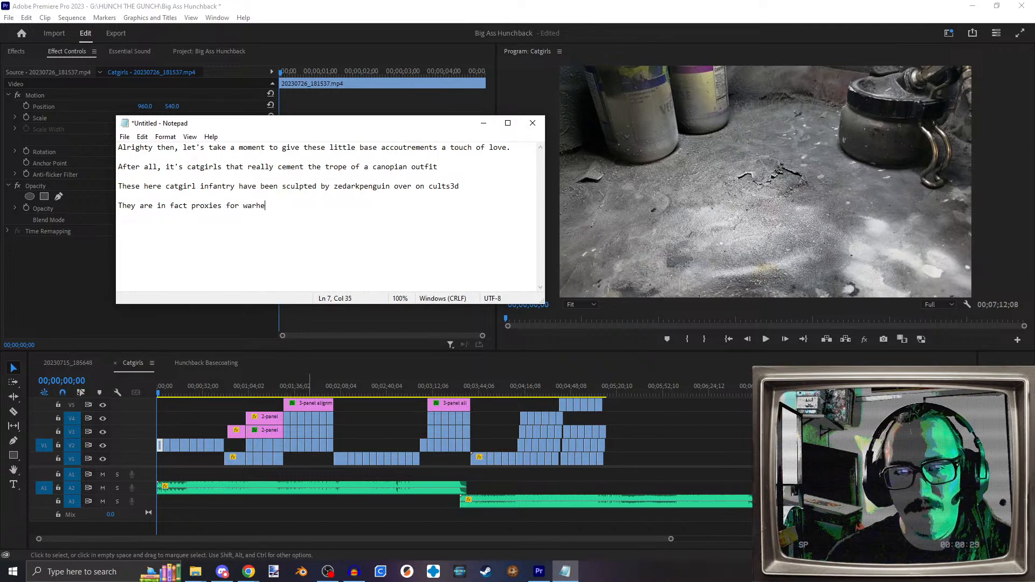
pyautogui.write(' 40')
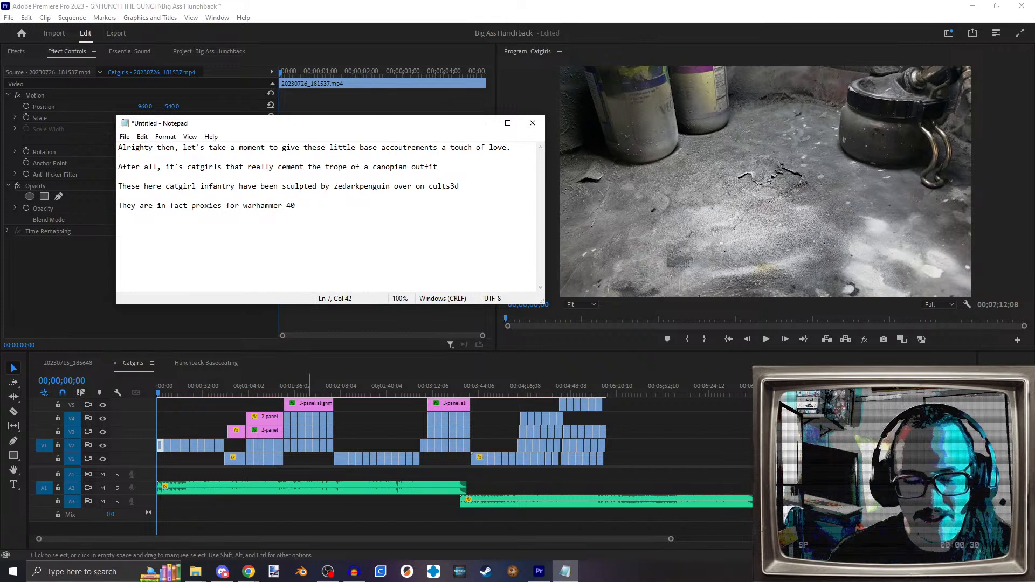
pyautogui.write(',000 imperi')
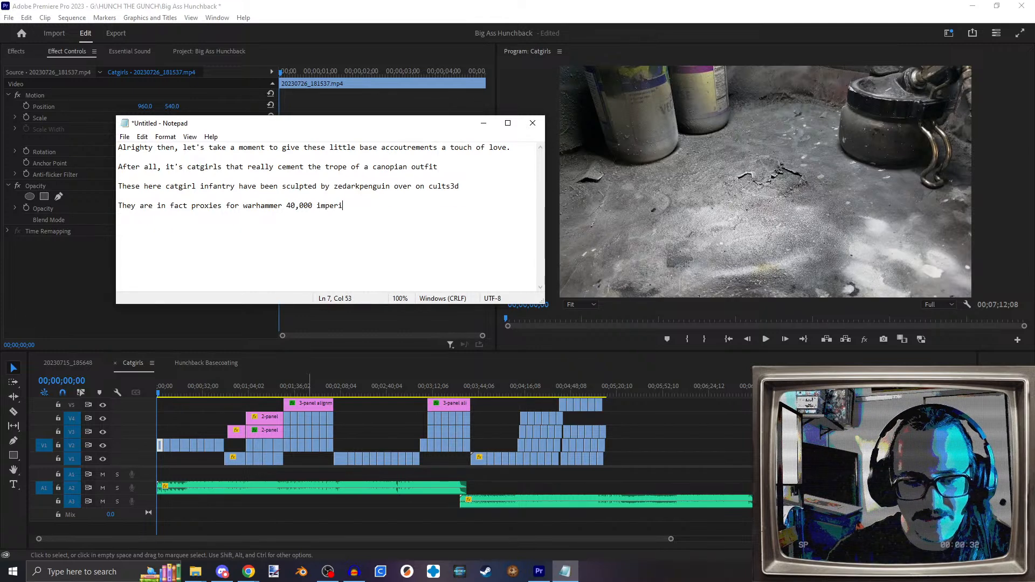
pyautogui.write('al guard')
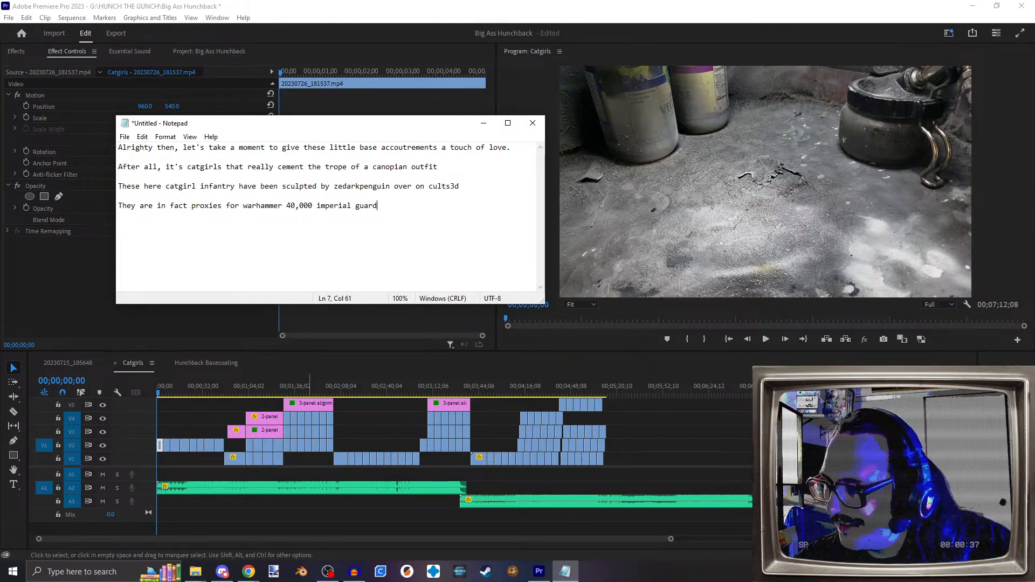
# Step: Switch to Discord and take a screen snip of the chat message suggesting "astra Felitarum"
pyautogui.hotkey('alt', 'Tab')
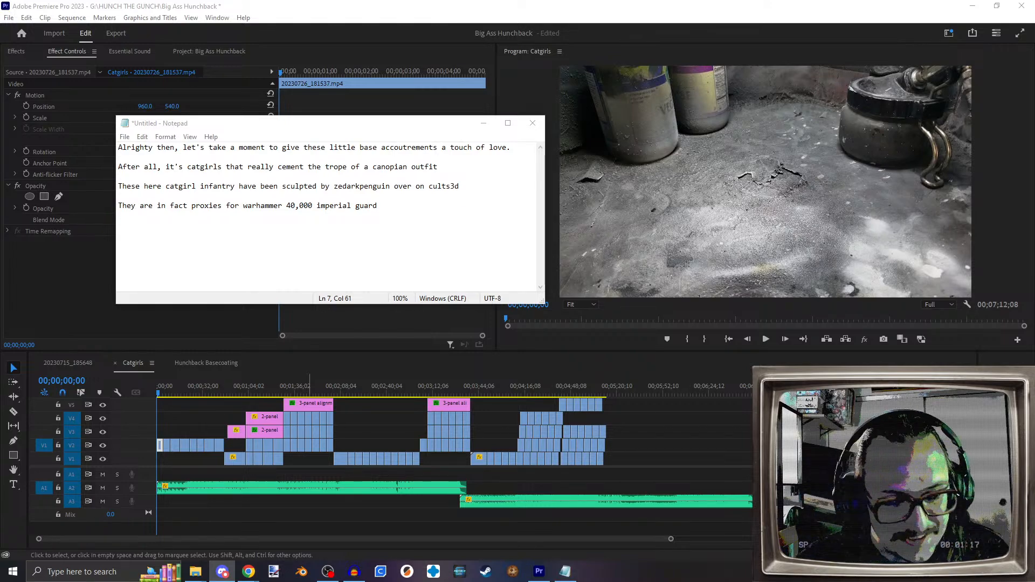
pyautogui.press('super+shift+s')
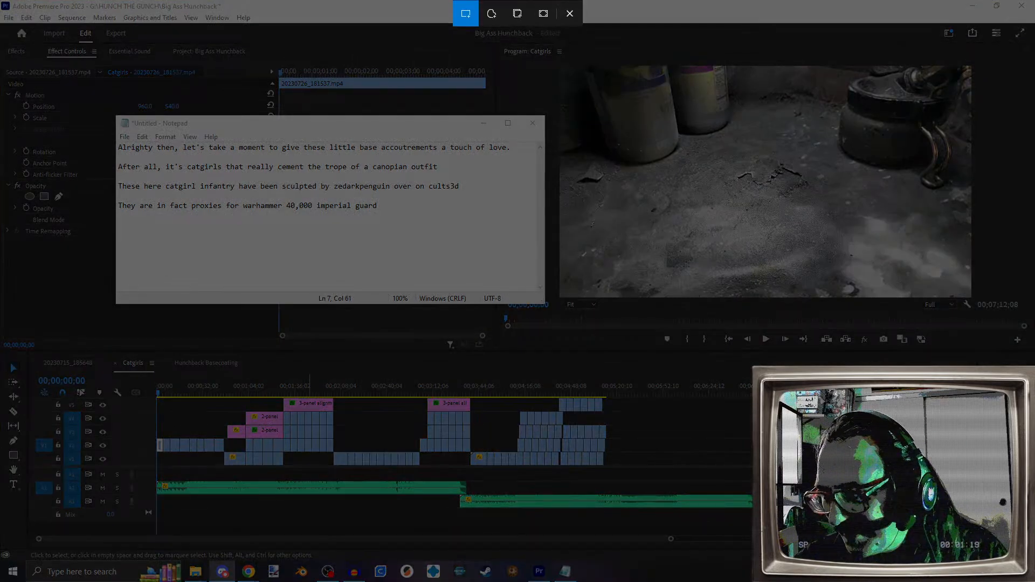
pyautogui.press('Escape')
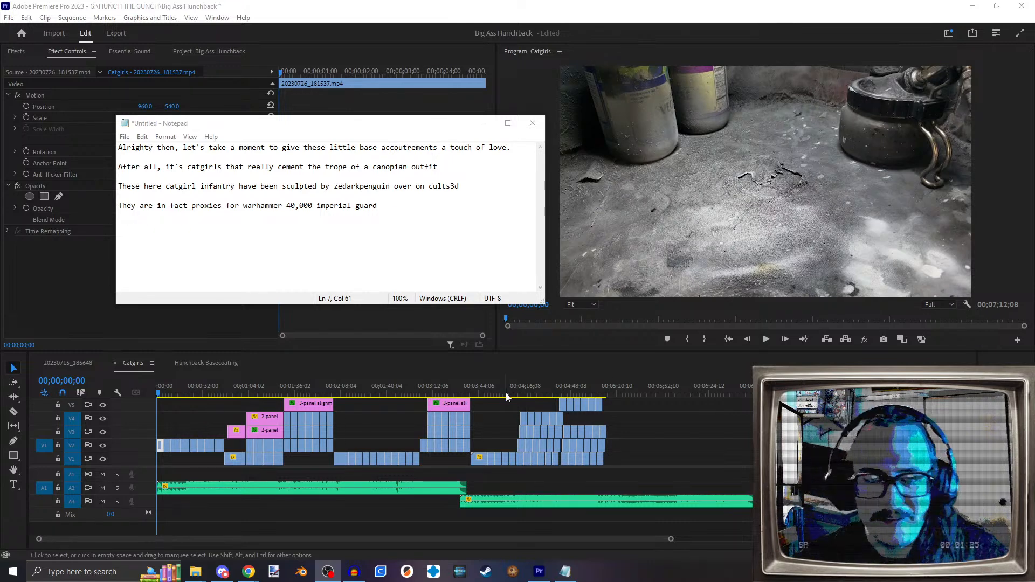
# Step: Back in the Notepad script, replace "imperial guard" in the fourth paragraph with "astra felitarum"
pyautogui.moveTo(411, 204); pyautogui.dragTo(317, 206)
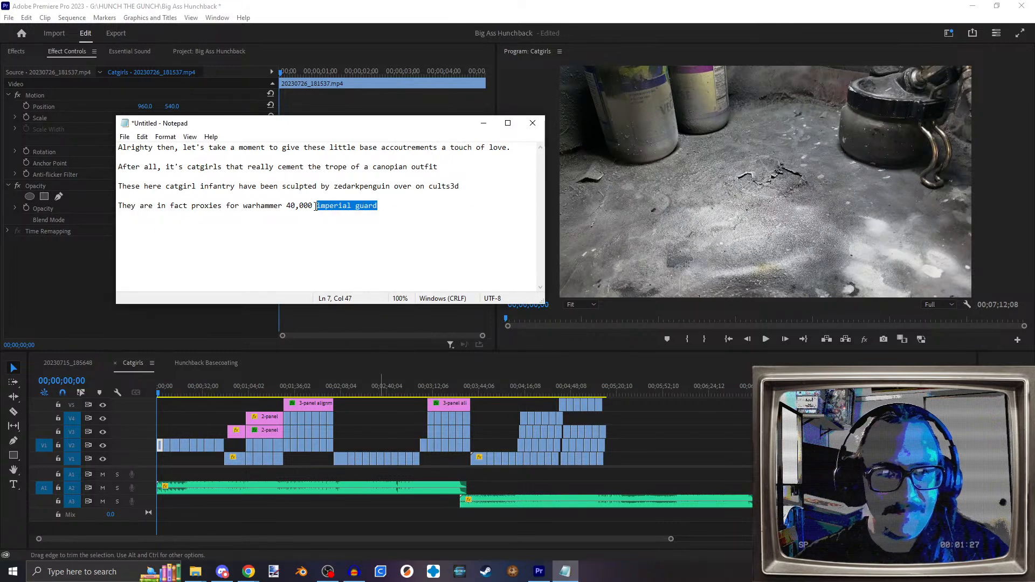
pyautogui.write('astra felitarum')
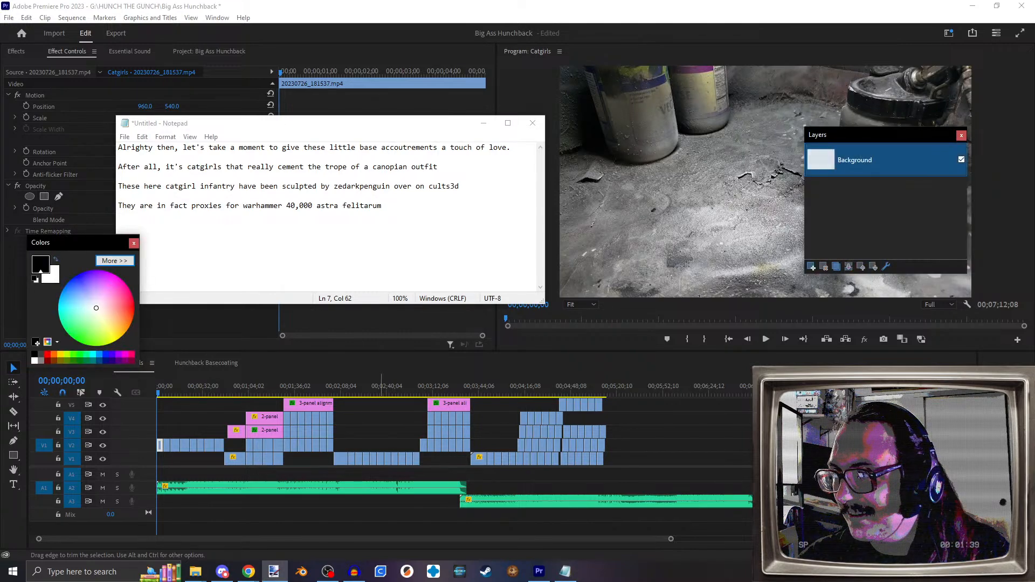
# Step: Paste the snipped chat message into paint.net and crop the image to it
pyautogui.hotkey('ctrl', 'v')
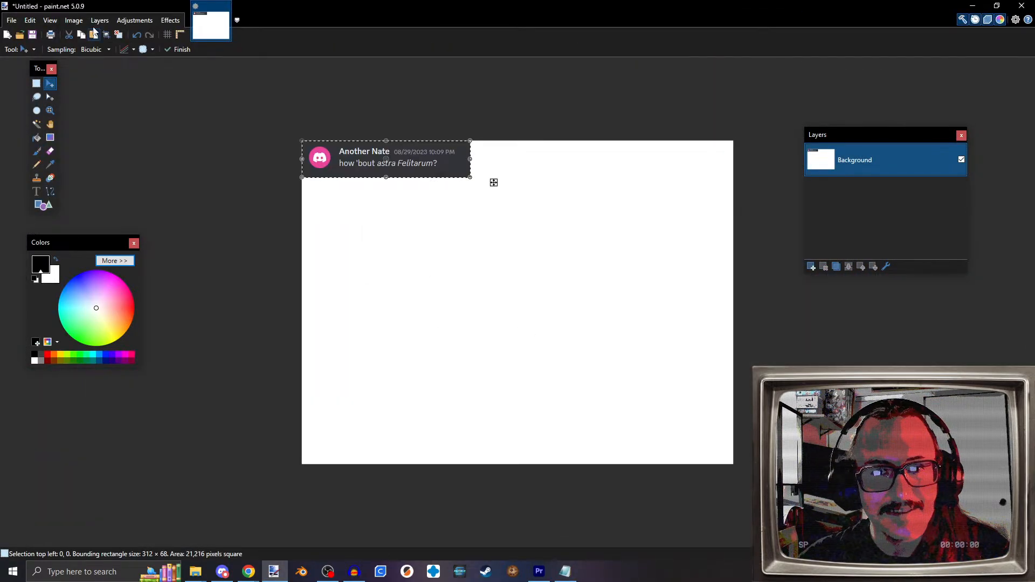
pyautogui.click(53, 21)
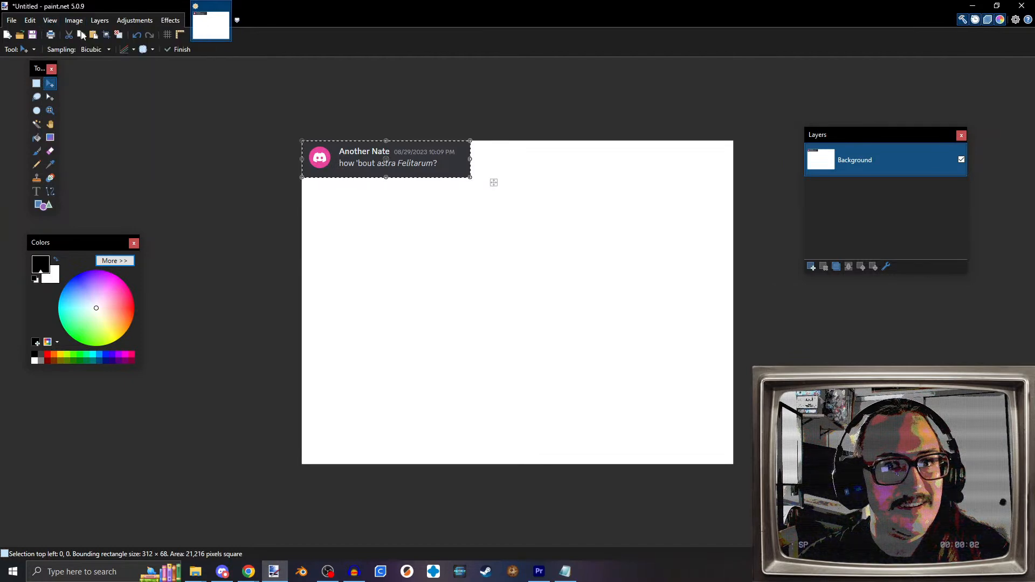
pyautogui.click(86, 34)
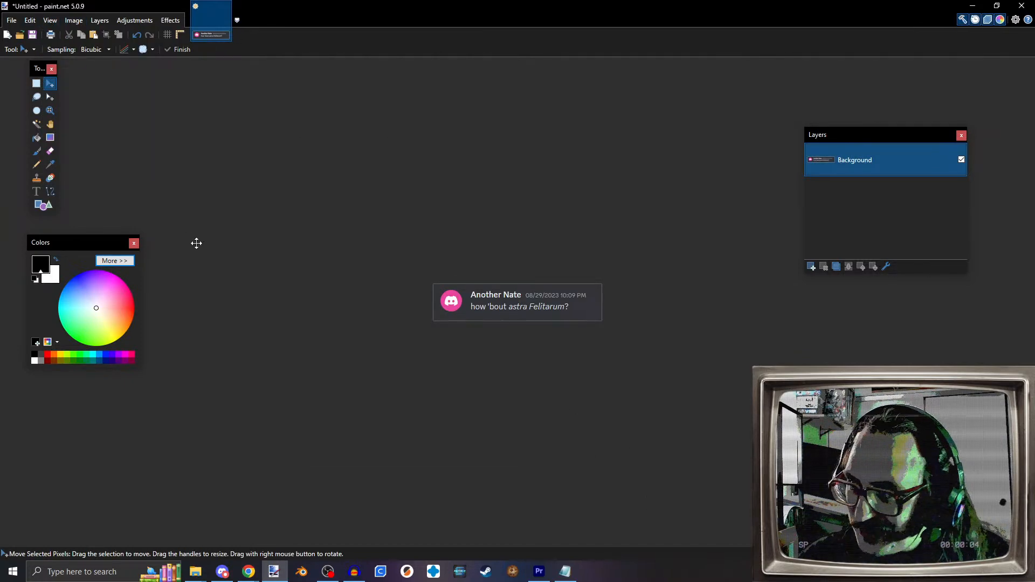
# Step: Start saving the cropped image under a new name and browse to the HUNCH THE GUNCH folder on drive G
pyautogui.click(11, 20)
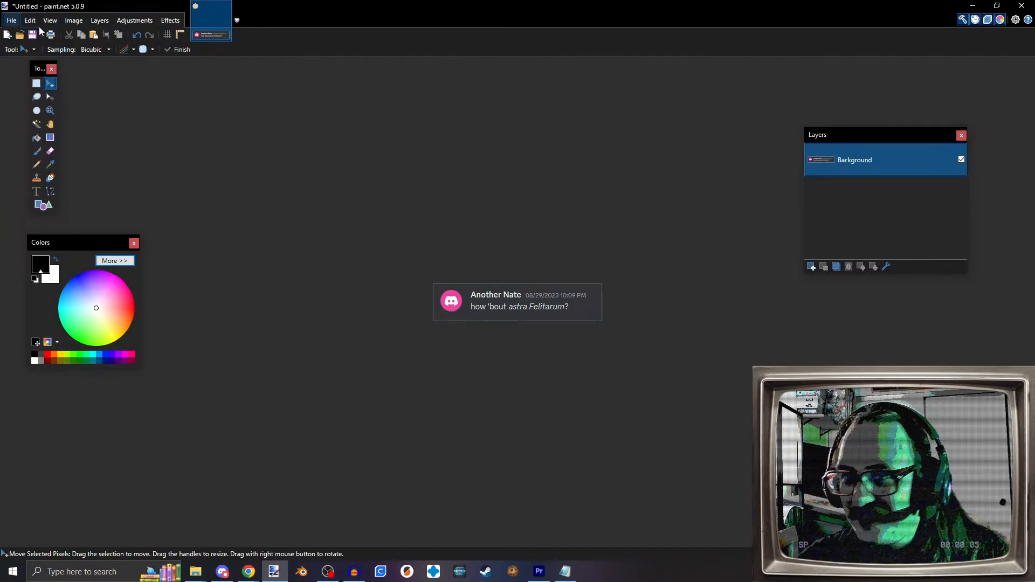
pyautogui.click(65, 90)
pyautogui.click(16, 24)
pyautogui.click(16, 25)
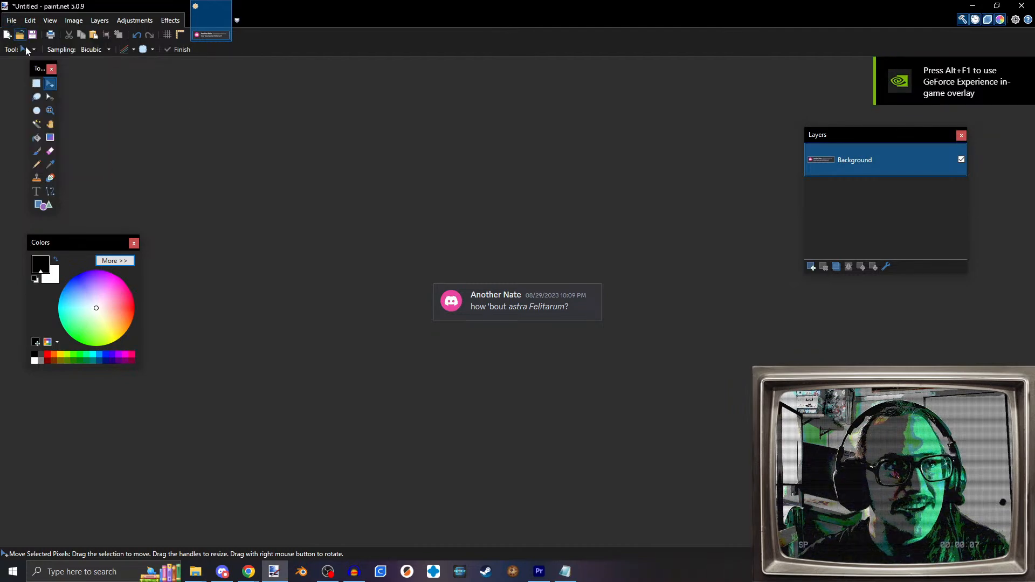
pyautogui.click(15, 24)
pyautogui.click(35, 100)
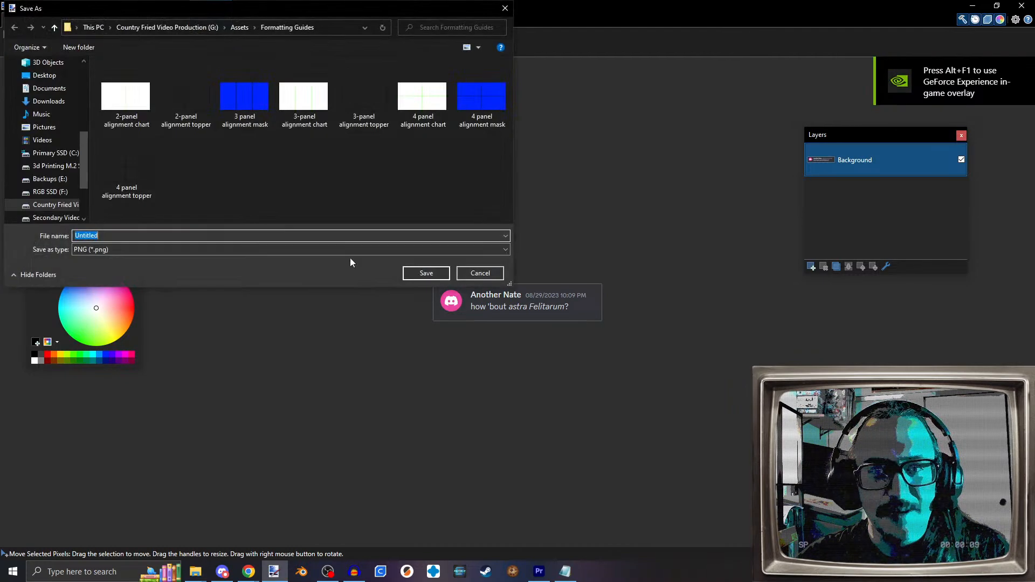
pyautogui.click(237, 29)
pyautogui.click(169, 29)
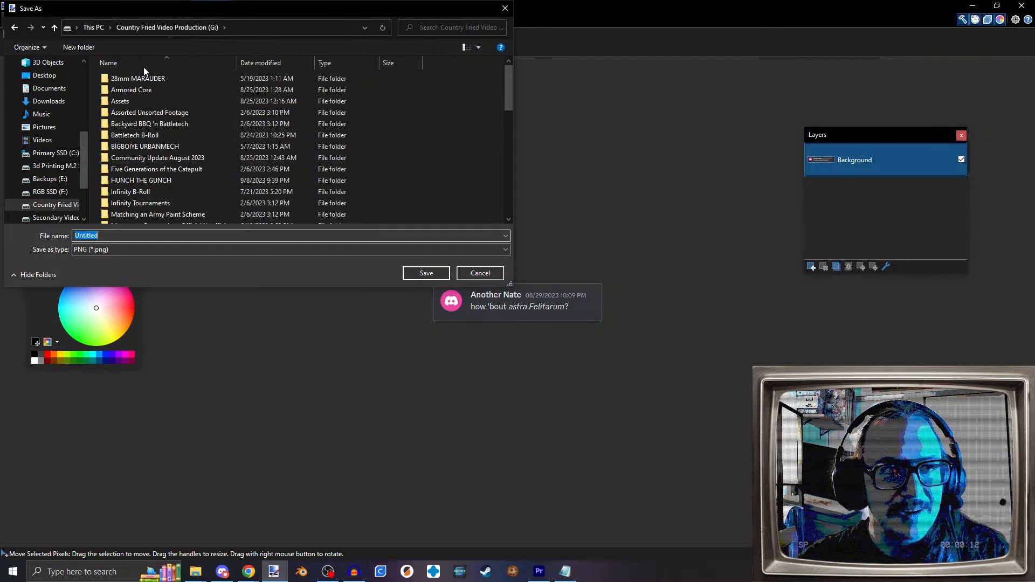
pyautogui.doubleClick(141, 180)
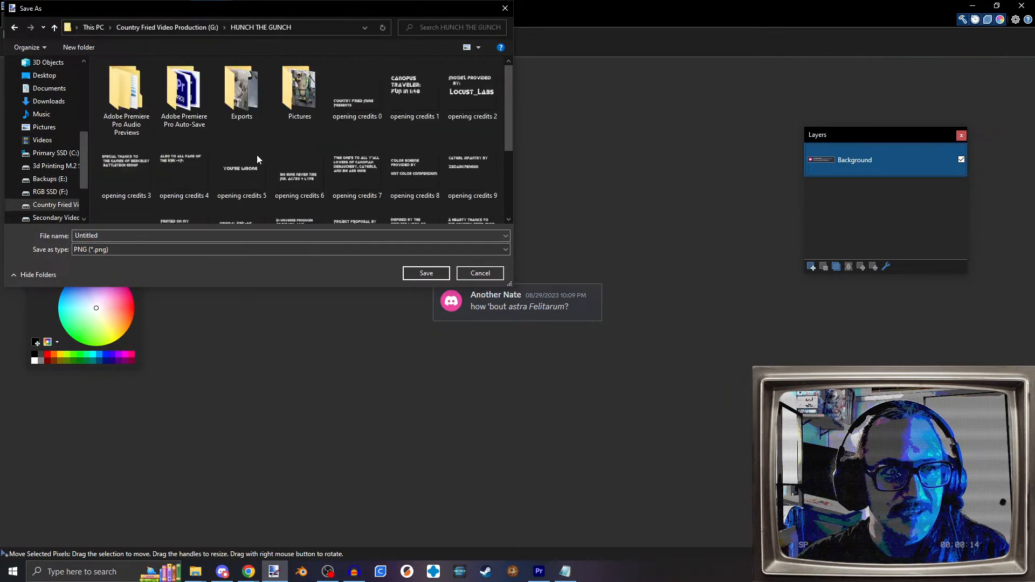
# Step: Save the image as a PNG named "astra felitarium", keeping the offered save settings, and close paint.net
pyautogui.doubleClick(209, 239)
pyautogui.write('astra felitarium')
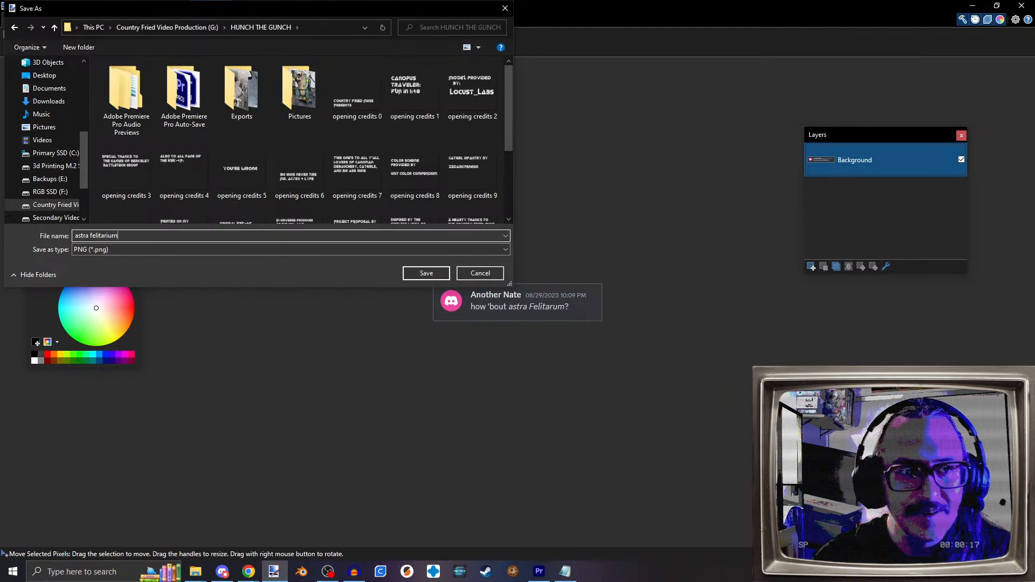
pyautogui.press('Return')
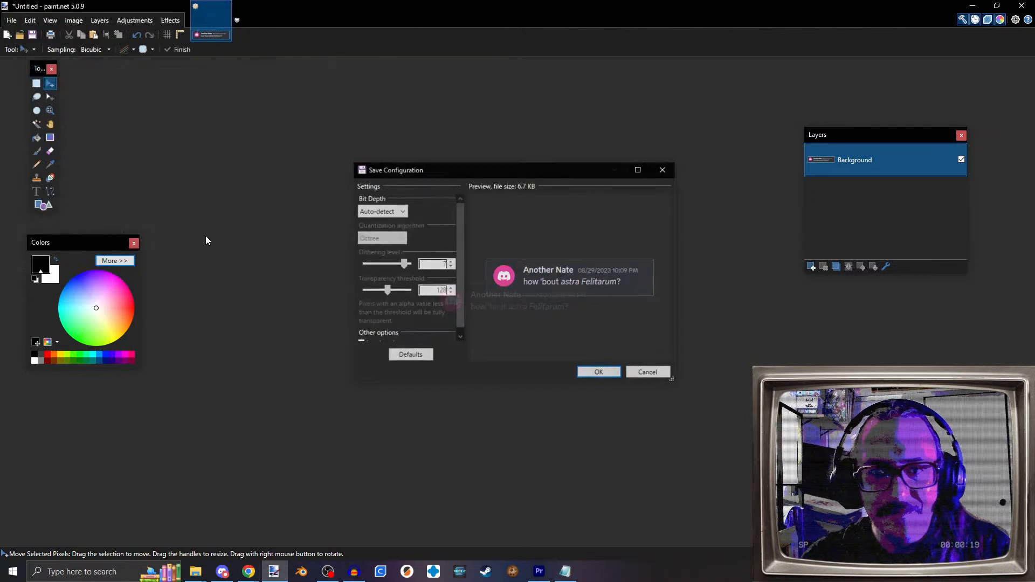
pyautogui.click(600, 372)
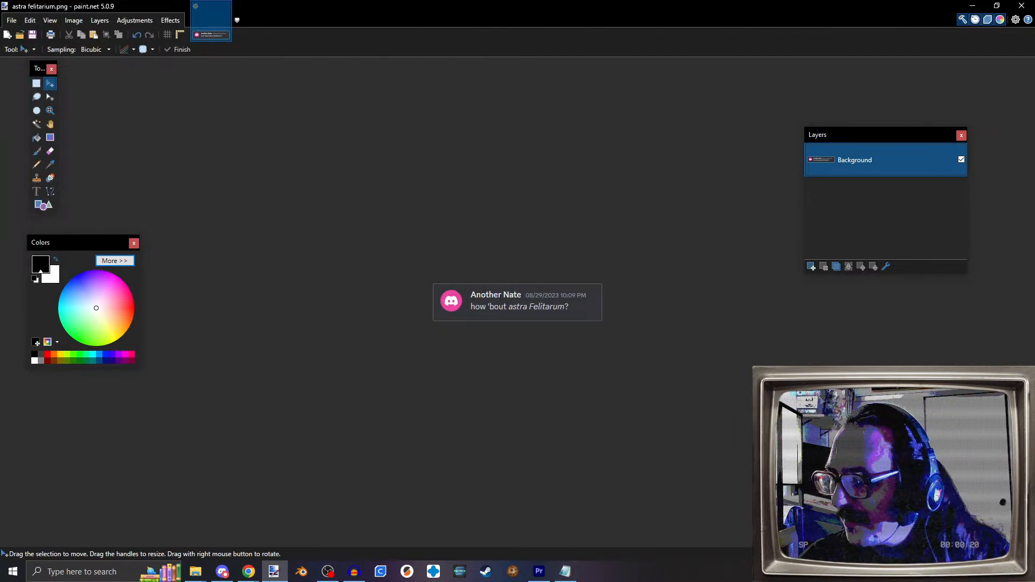
pyautogui.hotkey('alt', 'Tab')
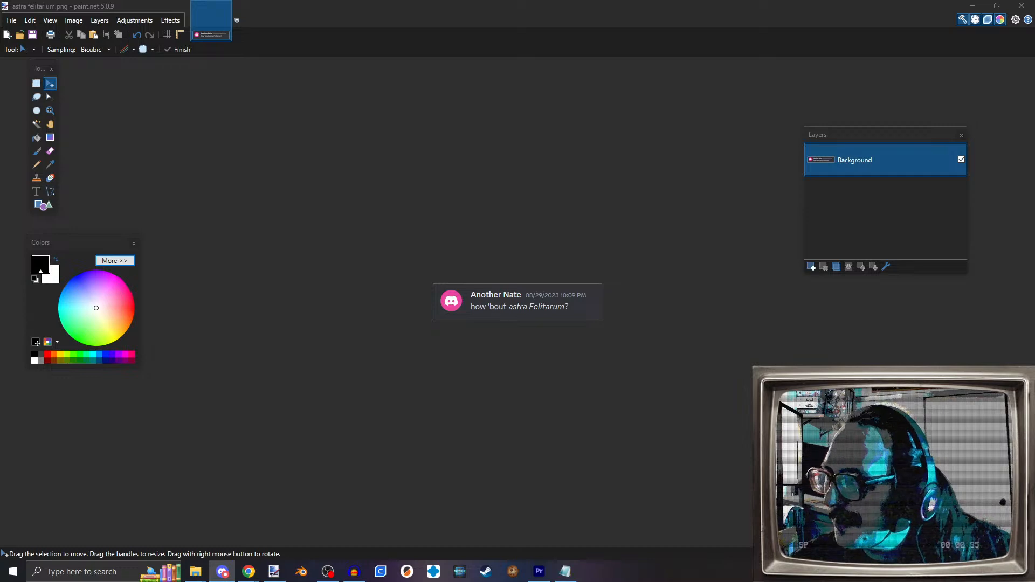
pyautogui.click(1022, 6)
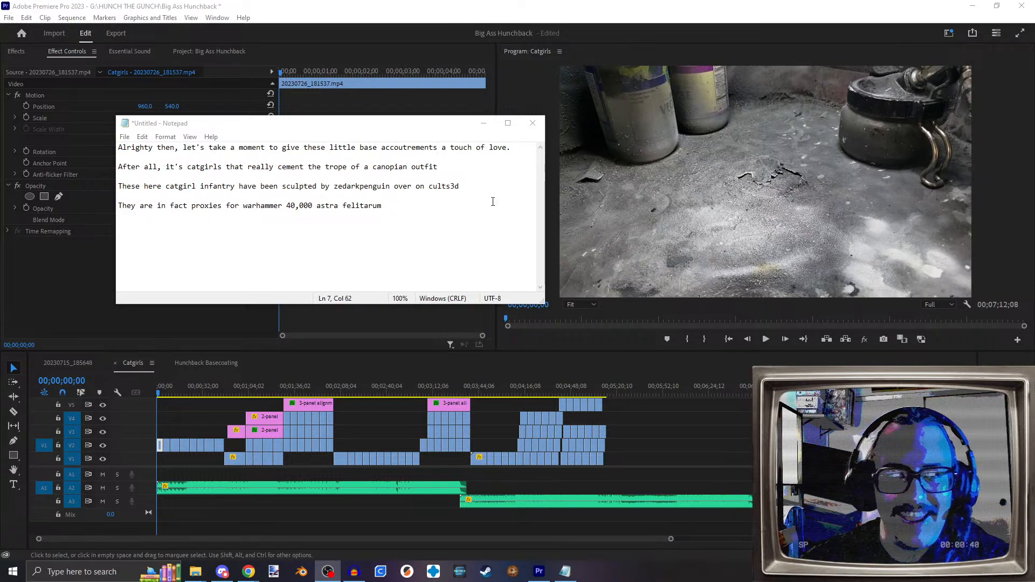
# Step: Start a fifth script paragraph in Notepad, after a blank line, with "We're gonna be hitting these gals with"
pyautogui.click(386, 208)
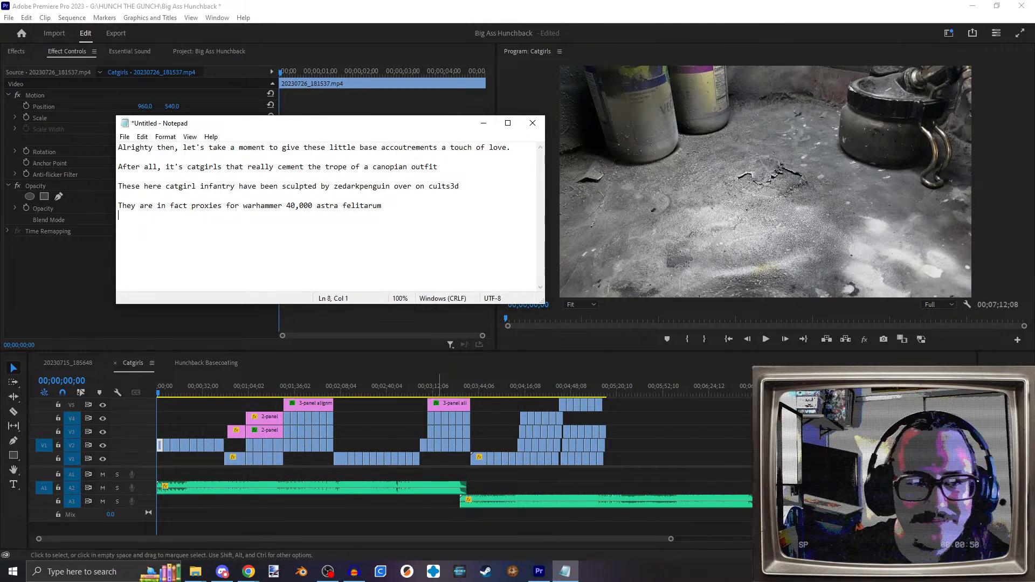
pyautogui.write("e're")
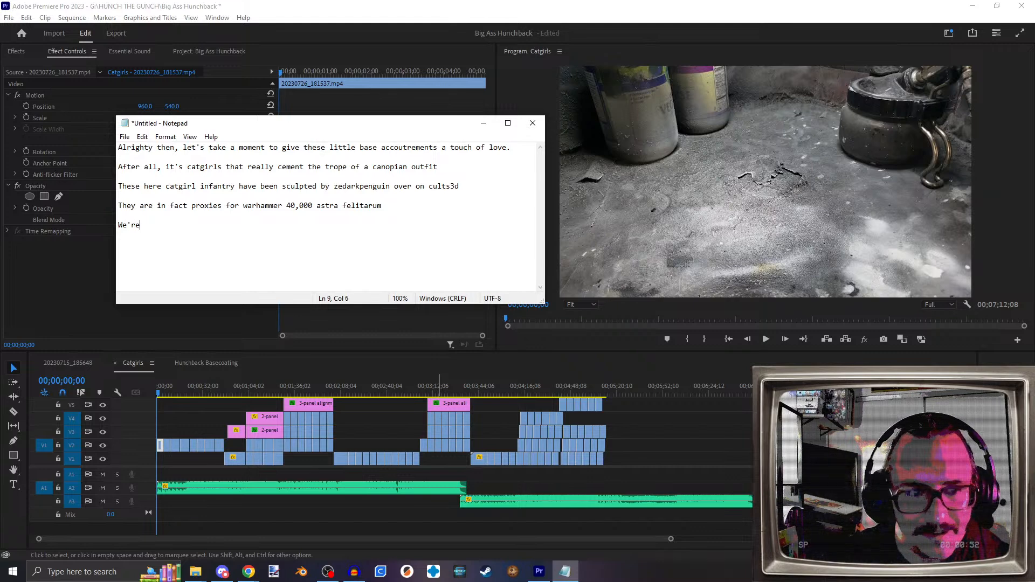
pyautogui.write(' gonna be hitting t')
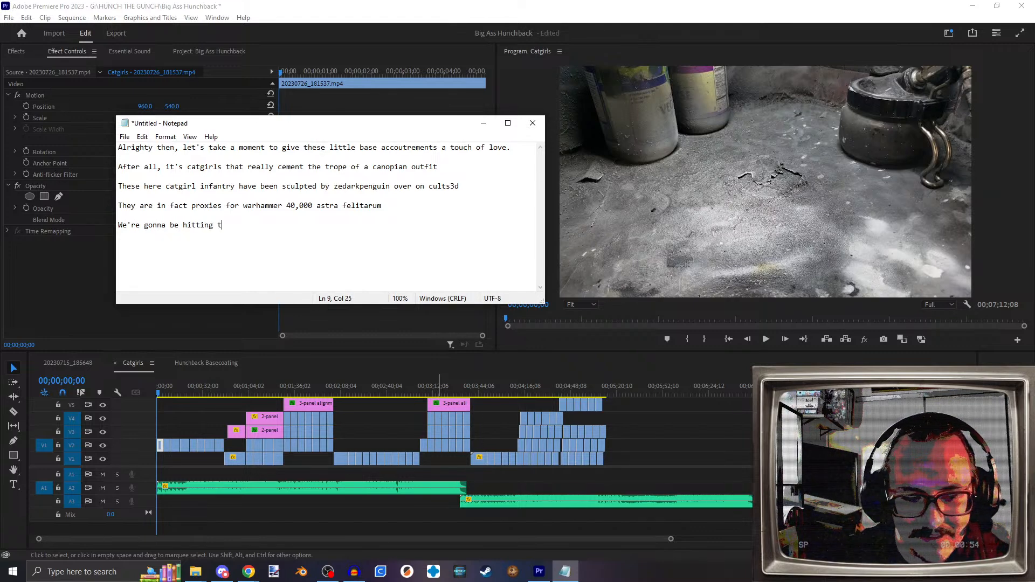
pyautogui.write('hese gals with')
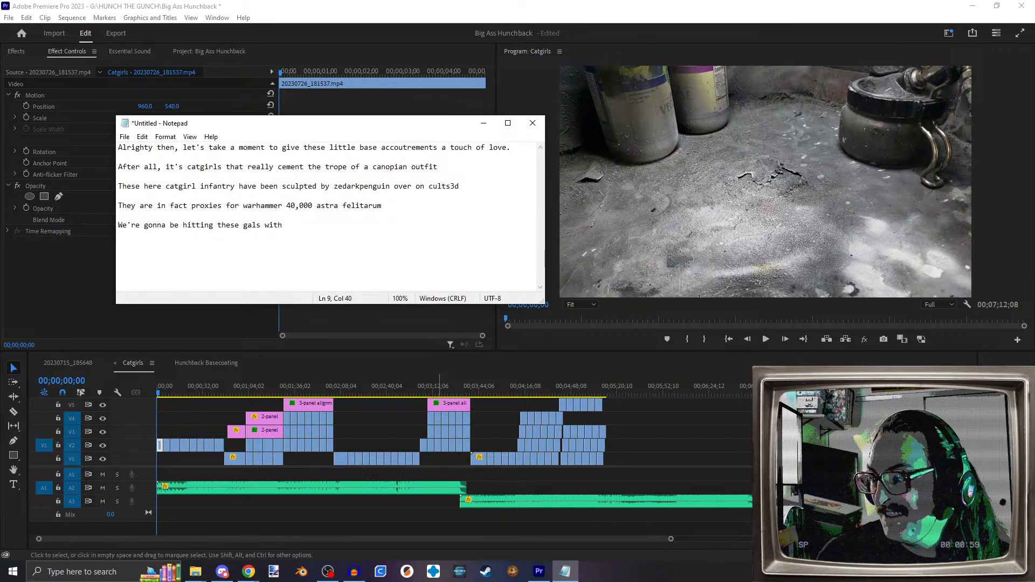
# Step: Reword the fifth paragraph by replacing "hitting these gals with" with "painting these"
pyautogui.press('BackSpace')
pyautogui.press('BackSpace')
pyautogui.press('BackSpace')
pyautogui.press('BackSpace')
pyautogui.press('BackSpace')
pyautogui.press('BackSpace')
pyautogui.press('BackSpace')
pyautogui.press('BackSpace')
pyautogui.press('BackSpace')
pyautogui.press('BackSpace')
pyautogui.press('BackSpace')
pyautogui.press('BackSpace')
pyautogui.press('BackSpace')
pyautogui.press('BackSpace')
pyautogui.press('BackSpace')
pyautogui.press('BackSpace')
pyautogui.press('BackSpace')
pyautogui.press('BackSpace')
pyautogui.press('BackSpace')
pyautogui.press('BackSpace')
pyautogui.write('painting these')
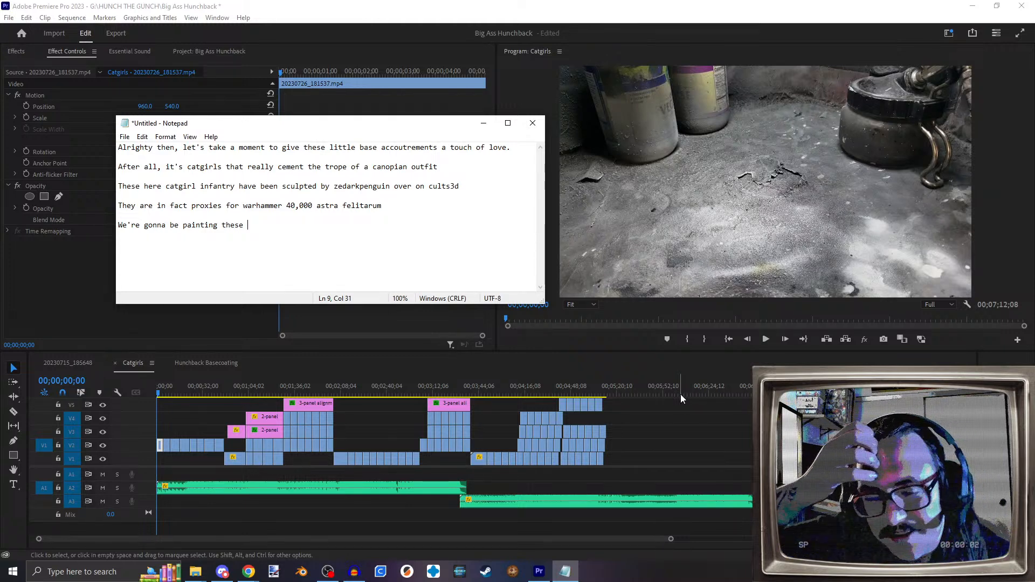
# Step: Continue the fifth paragraph with "gals with some translucent colors"
pyautogui.click(300, 214)
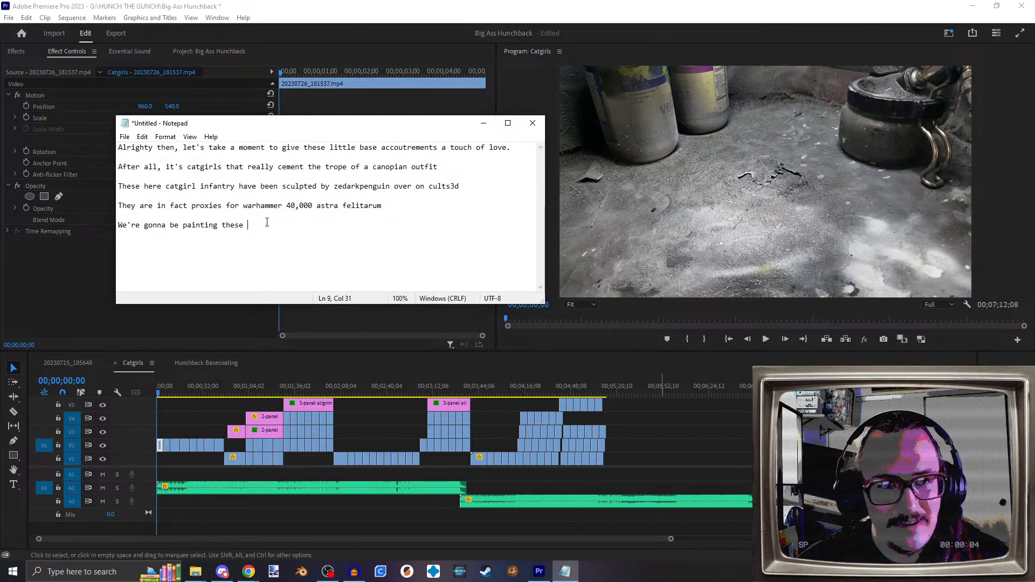
pyautogui.moveTo(212, 148); pyautogui.dragTo(347, 148)
pyautogui.click(263, 231)
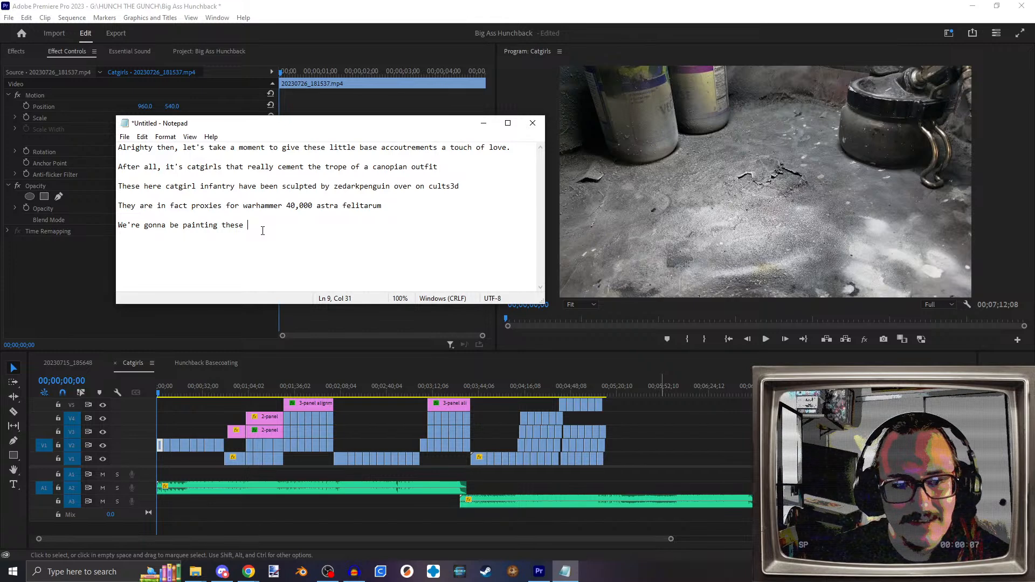
pyautogui.write('gals with s')
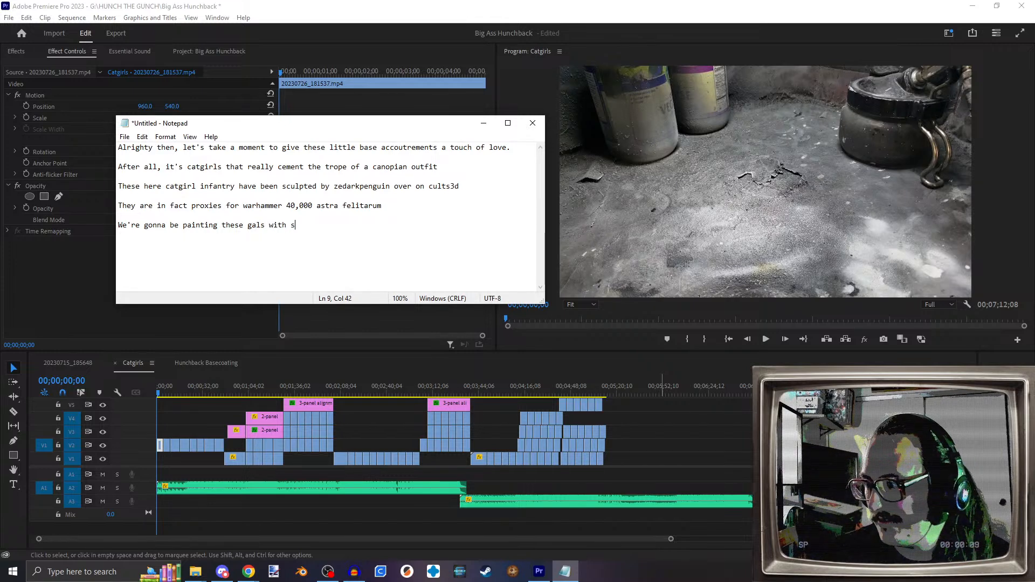
pyautogui.write('ome translucent colors')
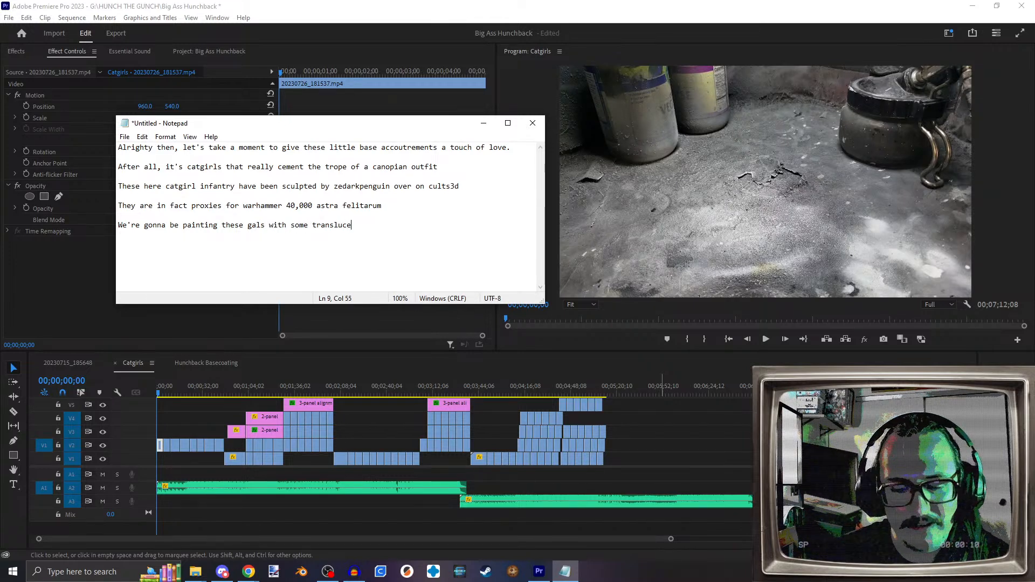
# Step: Extend the fifth paragraph with ", and to get the most out of this time saving technique, we'll start with a nice hard zenithal"
pyautogui.write(', and to get the most out of this ')
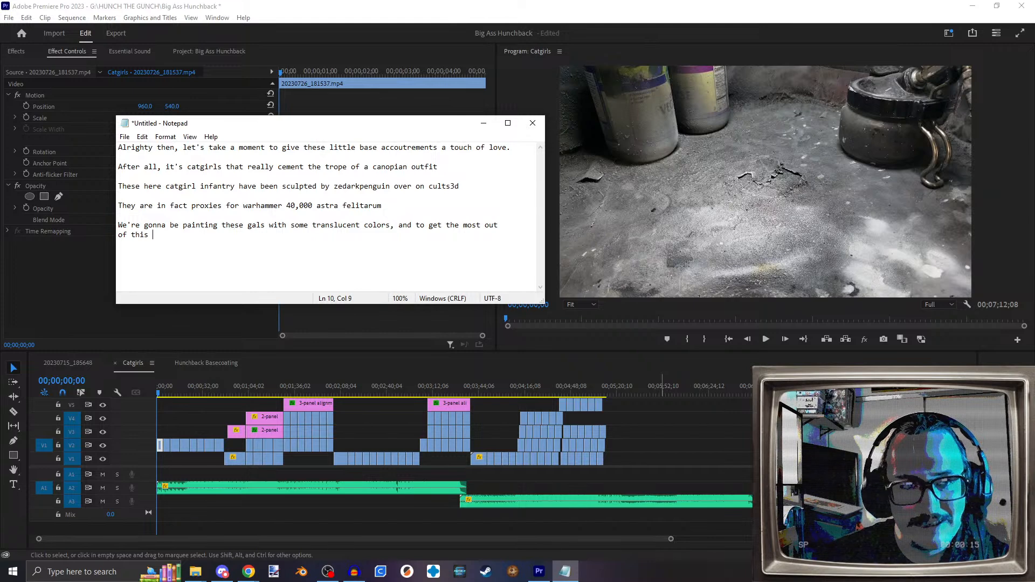
pyautogui.write('time saving ')
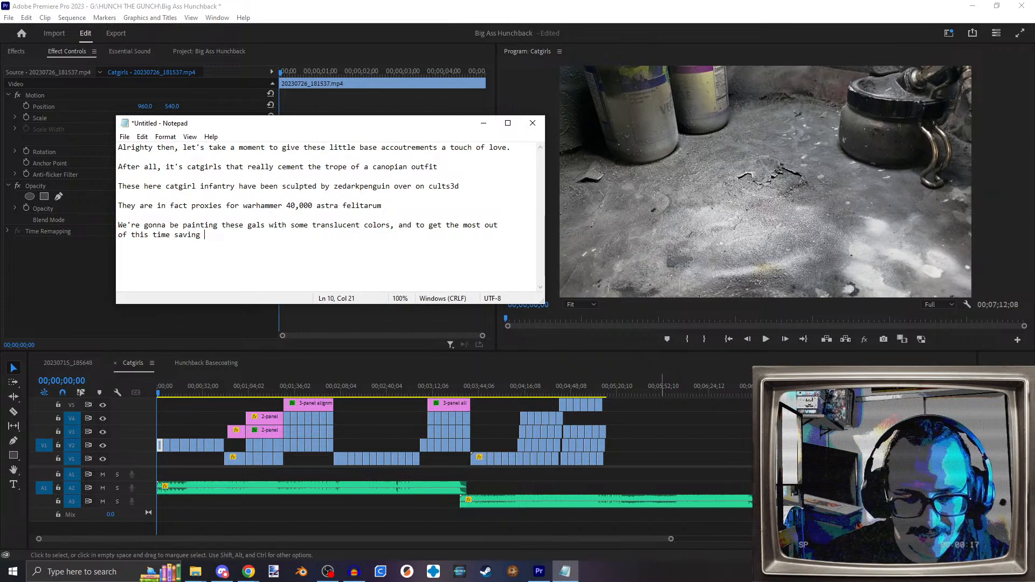
pyautogui.write("technique, we'll start with a nice hard ")
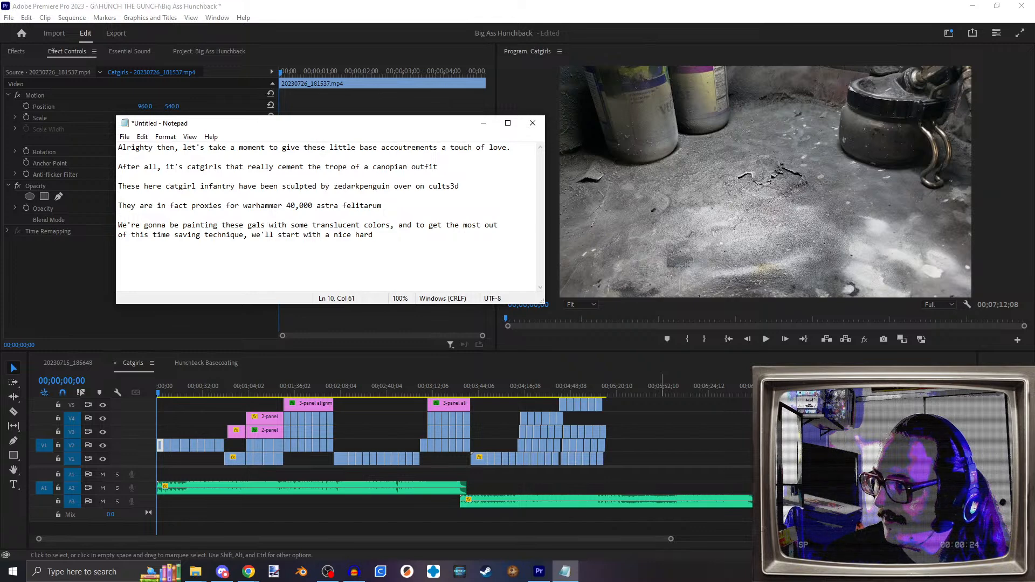
pyautogui.write('zenithal')
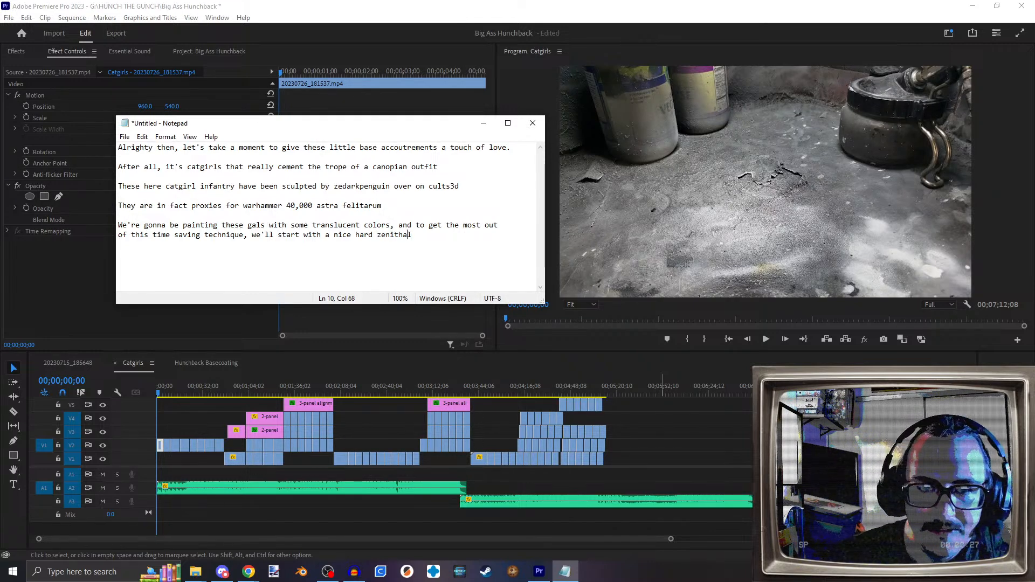
# Step: Complete the fifth paragraph by inserting "white on black" before "zenithal" and ending the sentence with "prime job"
pyautogui.hotkey('ctrl', 'Left')
pyautogui.write('white on bl')
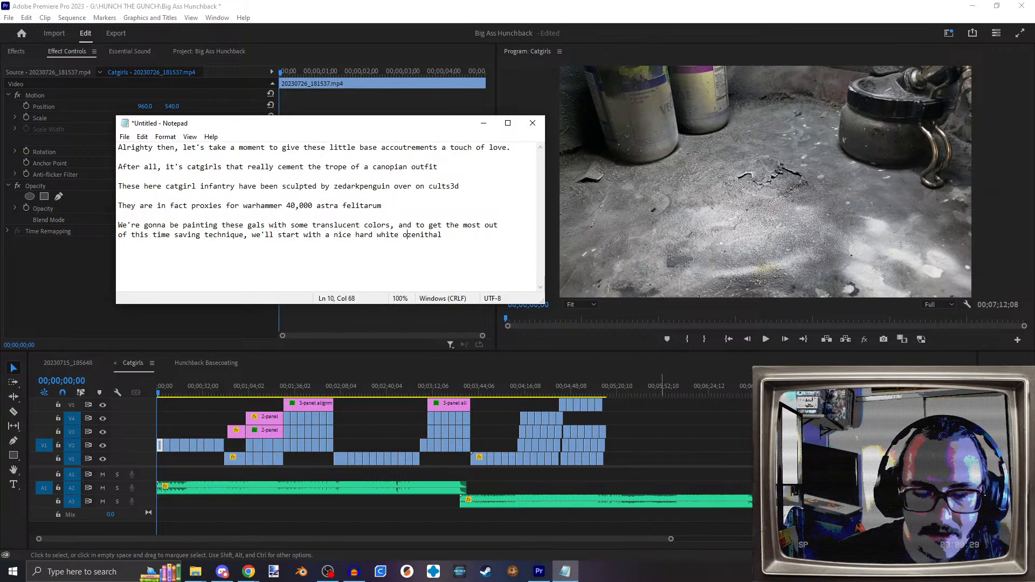
pyautogui.write('ack')
pyautogui.press('End')
pyautogui.write('prime job')
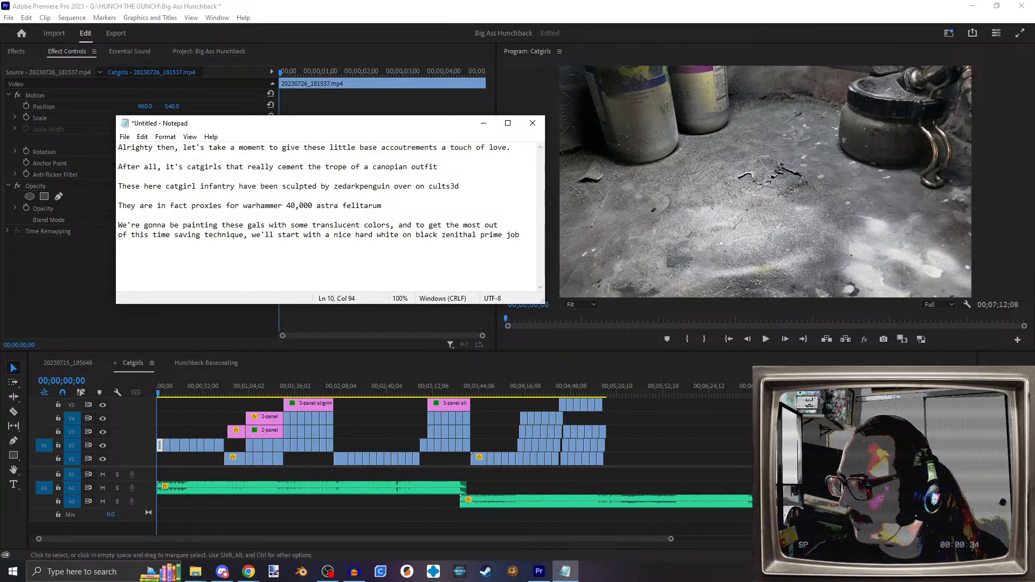
# Step: Switch to Audacity and arrange its window beside a narrower, taller Notepad window so the script stays readable while recording
pyautogui.hotkey('alt', 'Tab')
pyautogui.moveTo(1034, 216); pyautogui.dragTo(511, 104)
pyautogui.moveTo(264, 130); pyautogui.dragTo(175, 82)
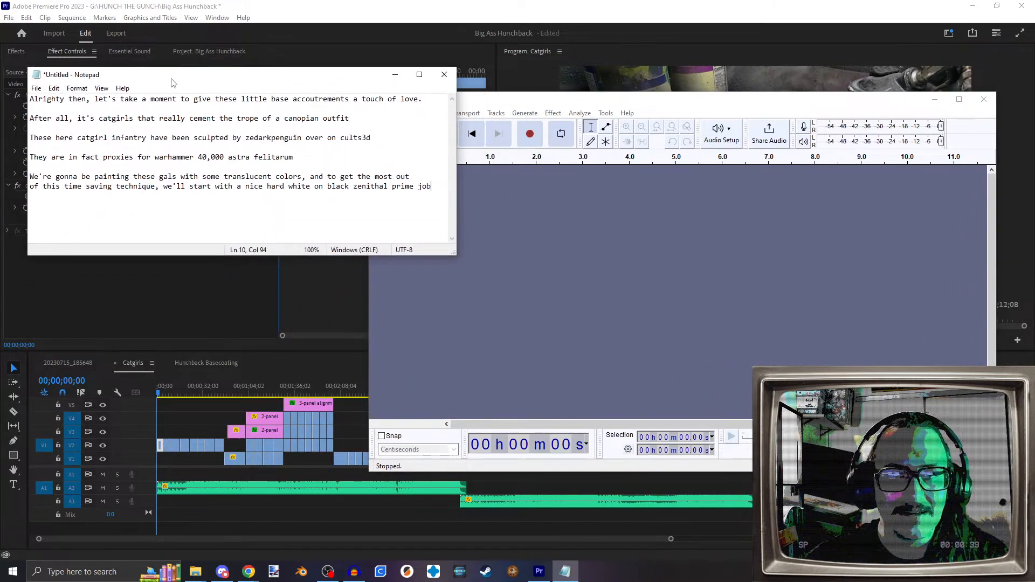
pyautogui.moveTo(455, 254); pyautogui.dragTo(361, 458)
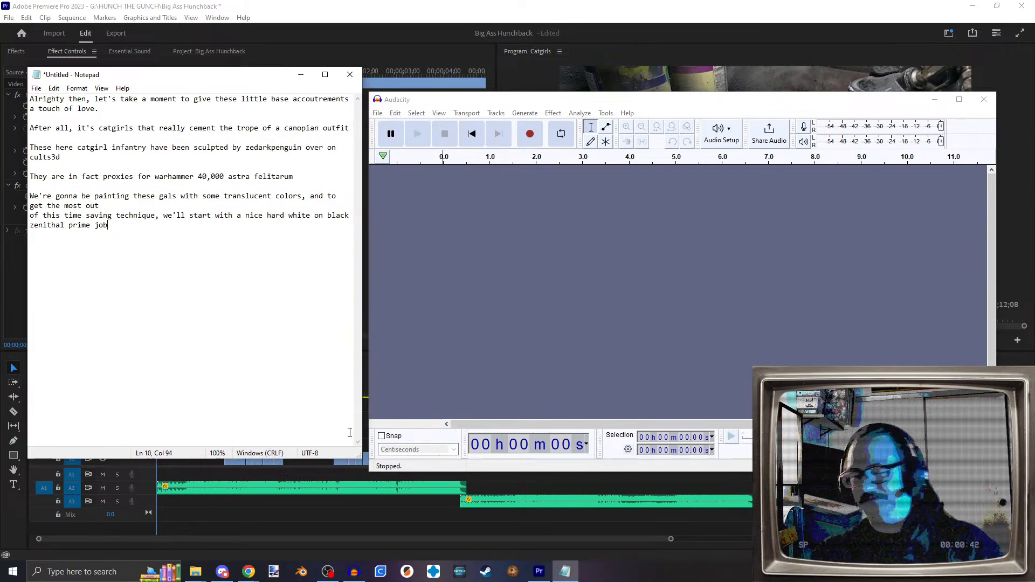
# Step: Record a voice-over take of the script in Audacity, then play it back from about 19 s
pyautogui.click(530, 135)
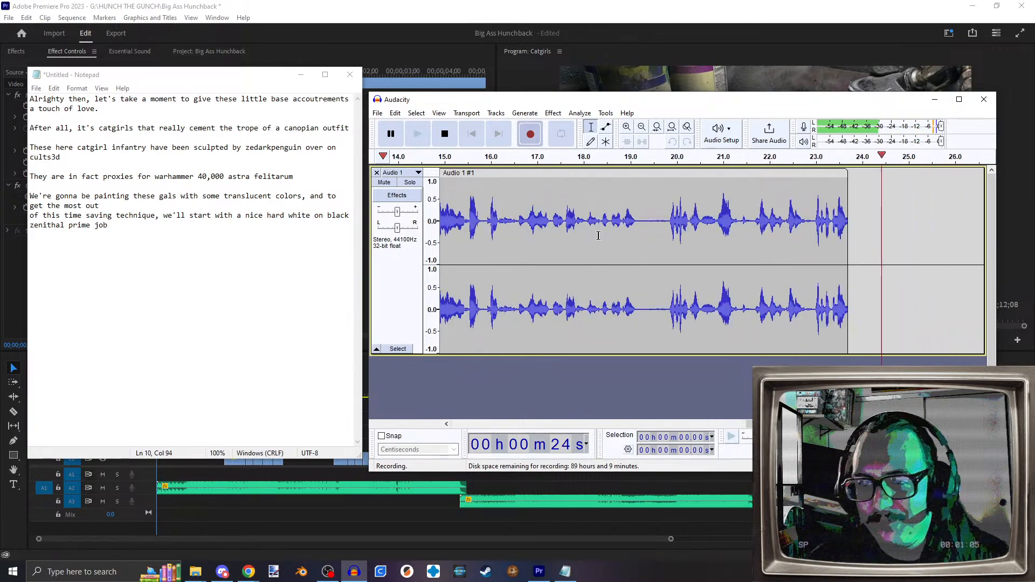
pyautogui.press('space')
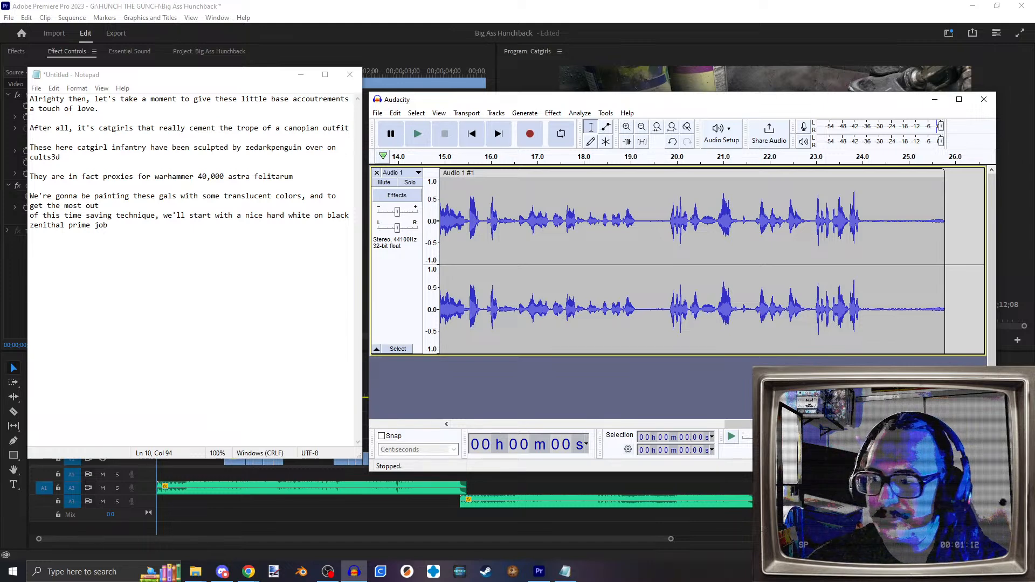
pyautogui.click(628, 259)
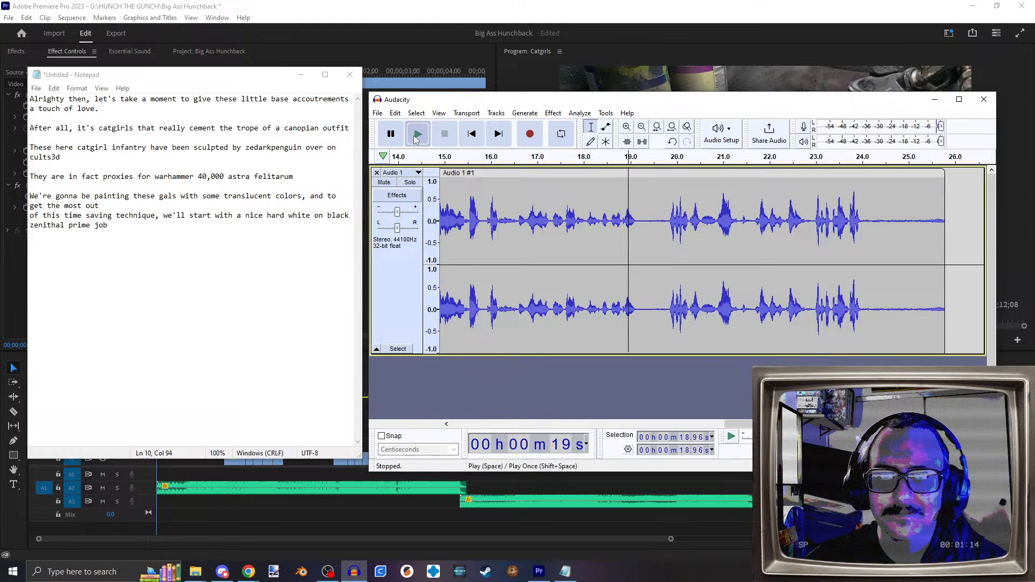
pyautogui.click(417, 135)
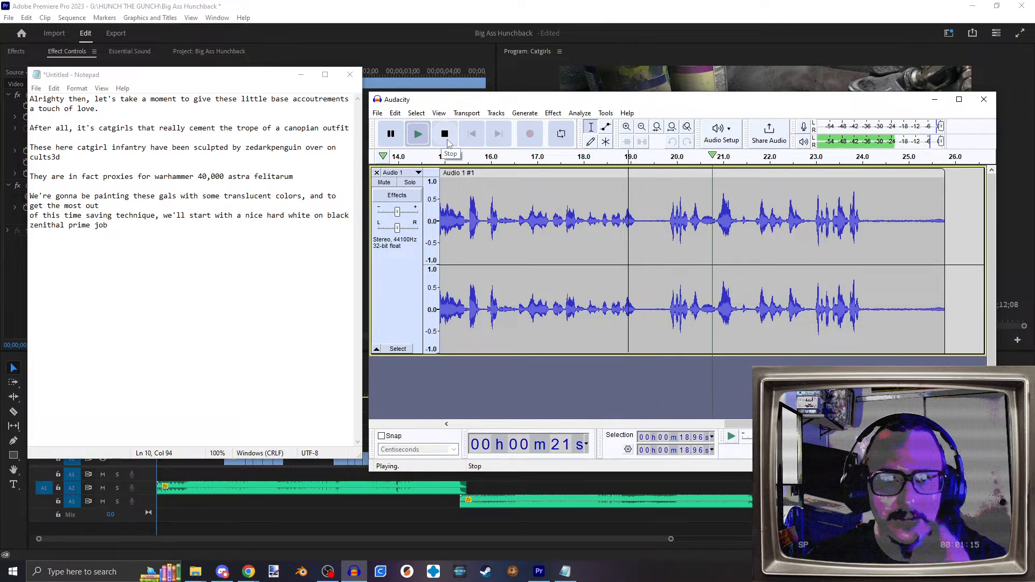
pyautogui.click(445, 135)
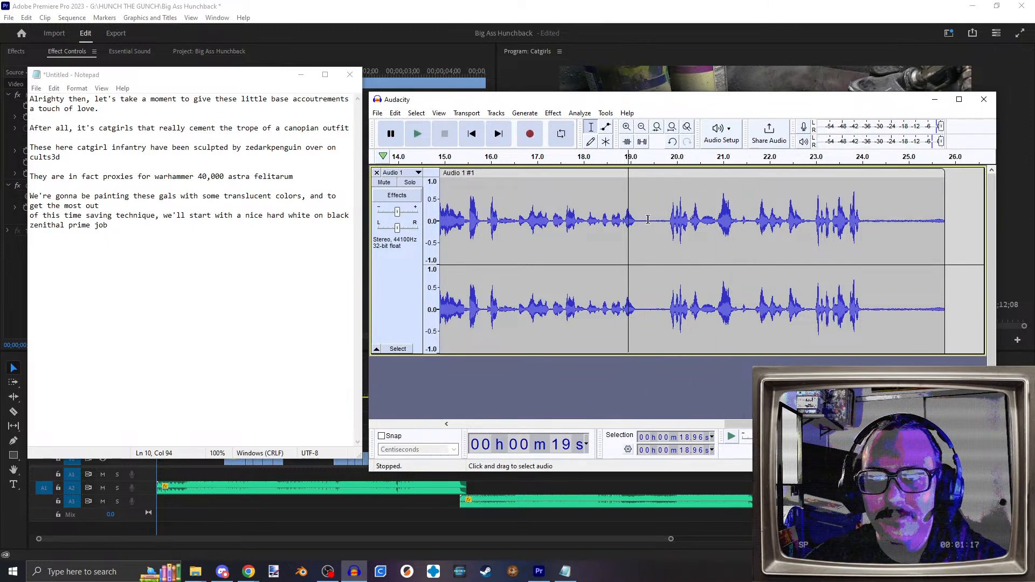
# Step: Delete the audio from about 19.5 s onward, re-record the fifth script paragraph there, and trim the end of the new clip to 29.44 s
pyautogui.moveTo(655, 221); pyautogui.dragTo(926, 232)
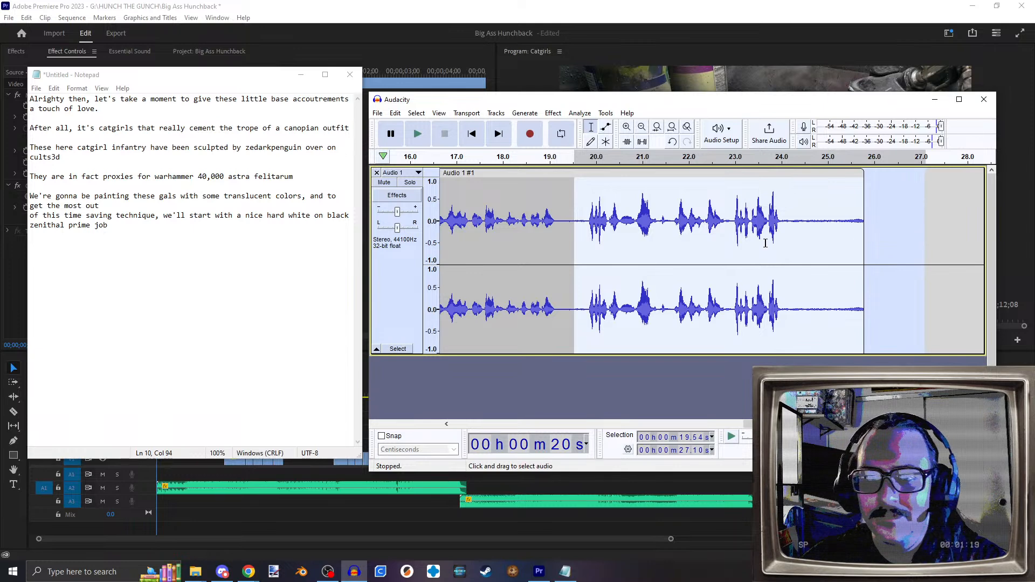
pyautogui.press('Delete')
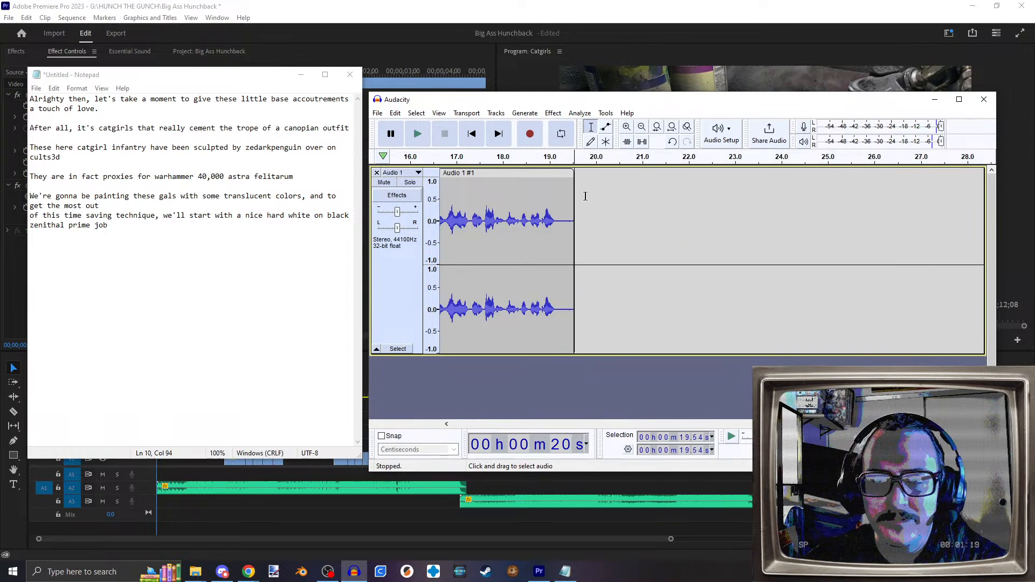
pyautogui.click(531, 135)
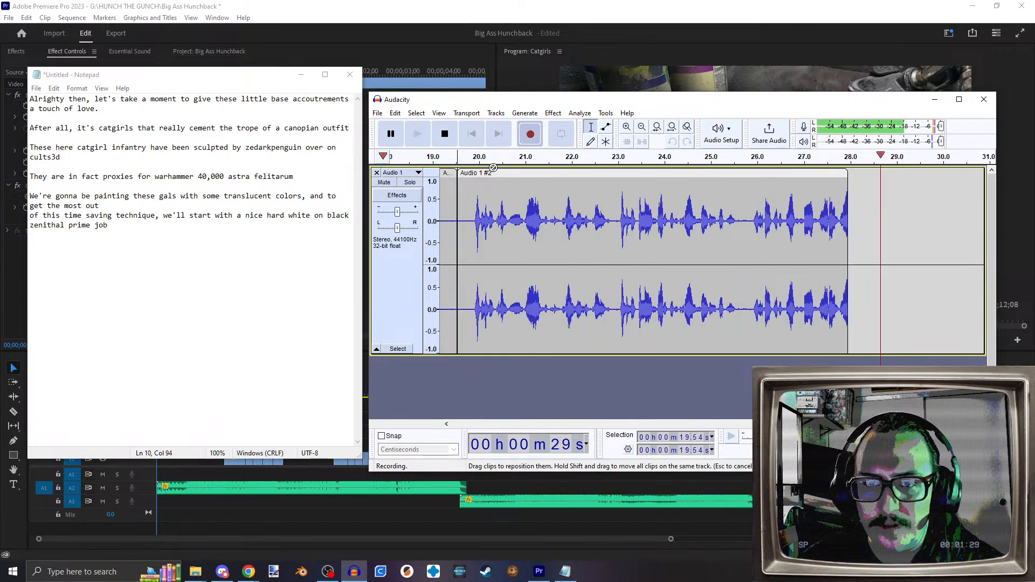
pyautogui.click(451, 142)
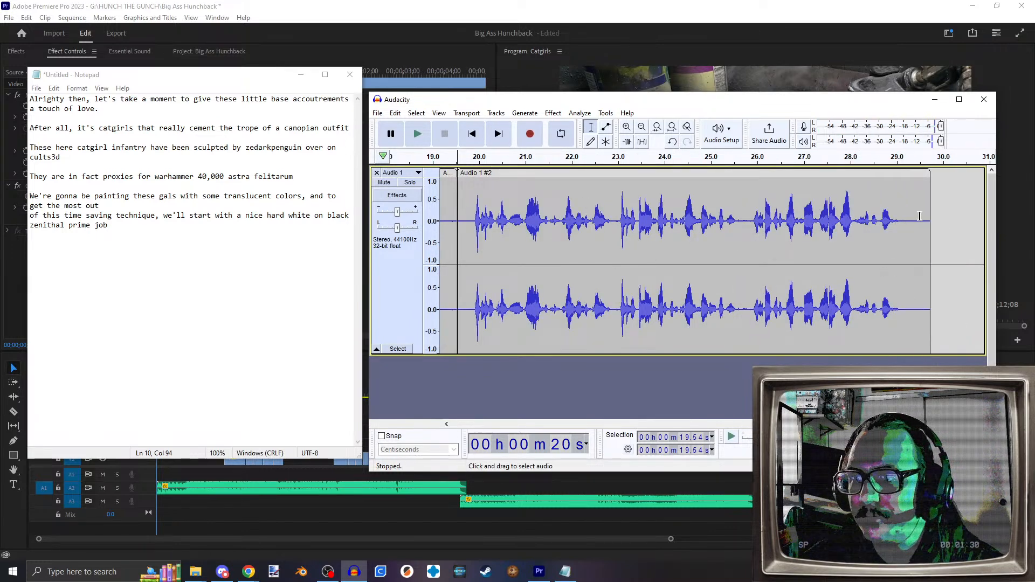
pyautogui.moveTo(918, 216); pyautogui.dragTo(930, 217)
pyautogui.press('Delete')
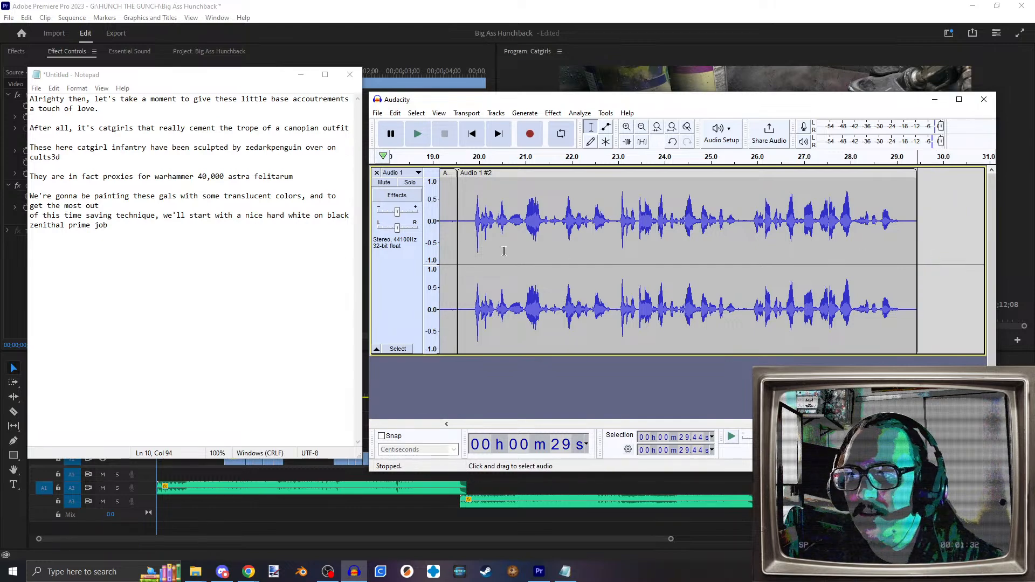
# Step: Switch to Premiere Pro and play the Catgirls sequence from 00;00;29;20 to check the airbrush footage there
pyautogui.click(531, 2)
pyautogui.moveTo(164, 390); pyautogui.dragTo(199, 392)
pyautogui.press('space')
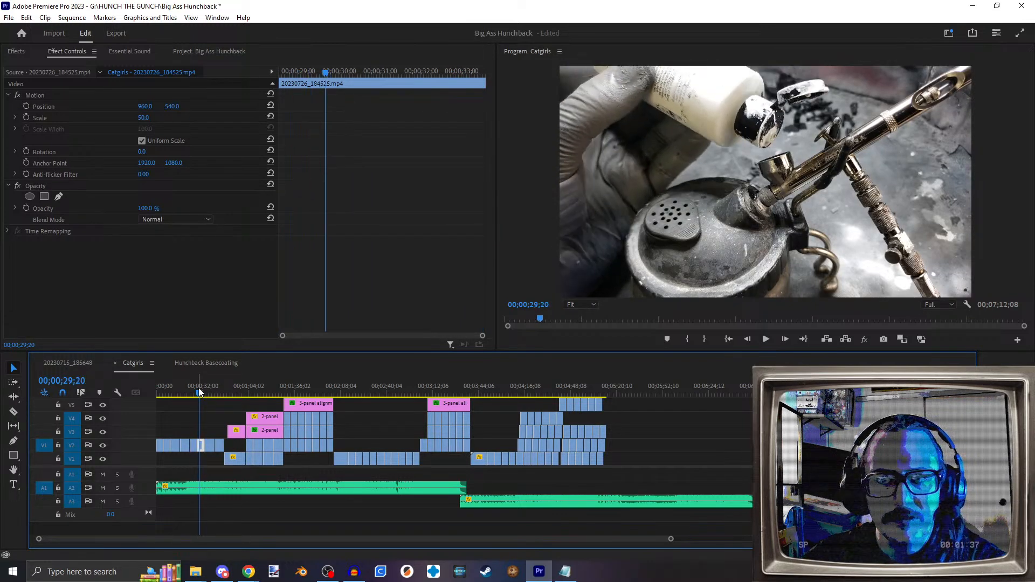
pyautogui.press('space')
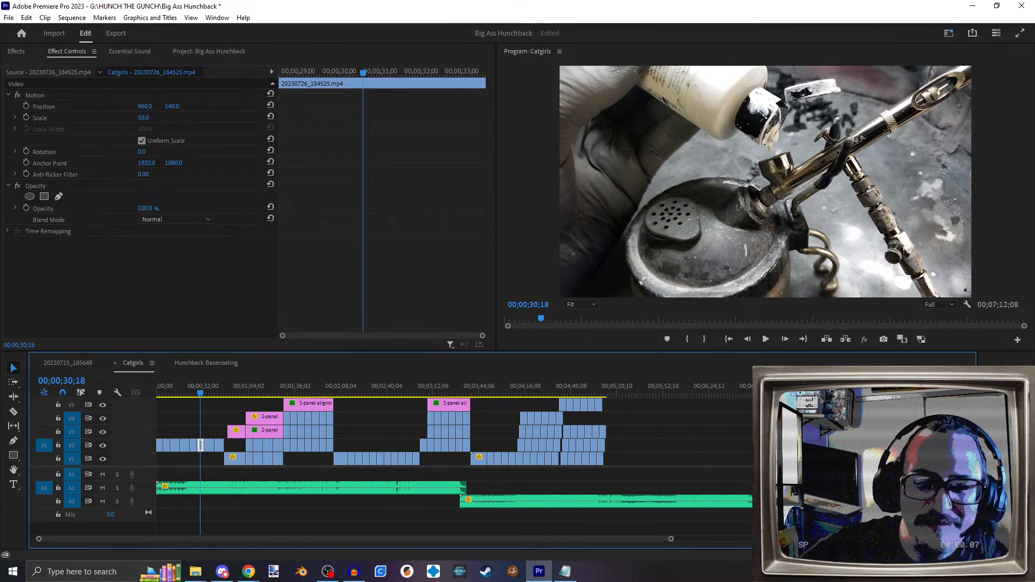
# Step: Return to Notepad and start a sixth script paragraph, after a blank line, with "as always, we'll be doing this with stynlrez primer"
pyautogui.moveTo(327, 577)
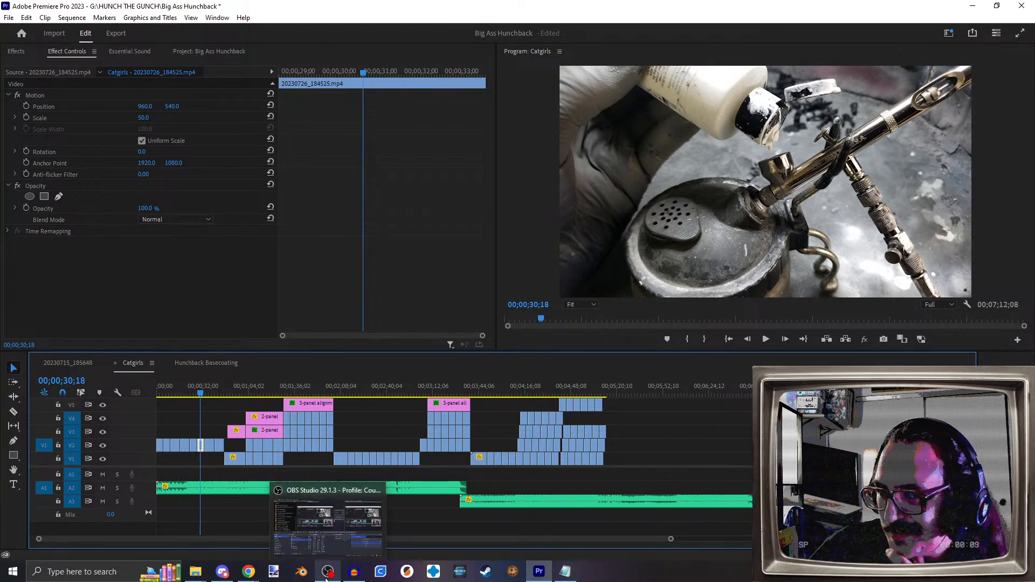
pyautogui.click(354, 577)
pyautogui.click(562, 575)
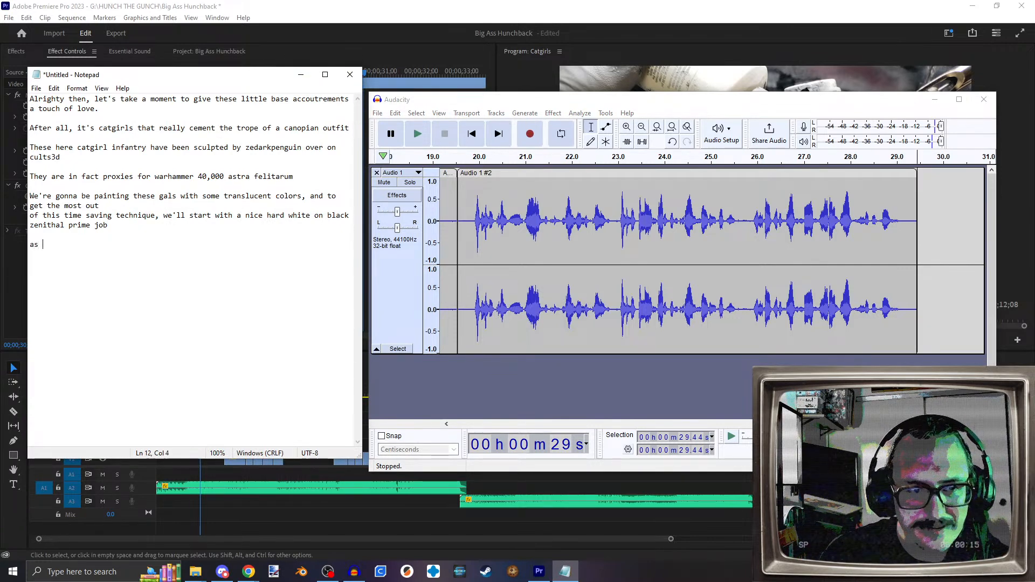
pyautogui.write("always , we'll be doin")
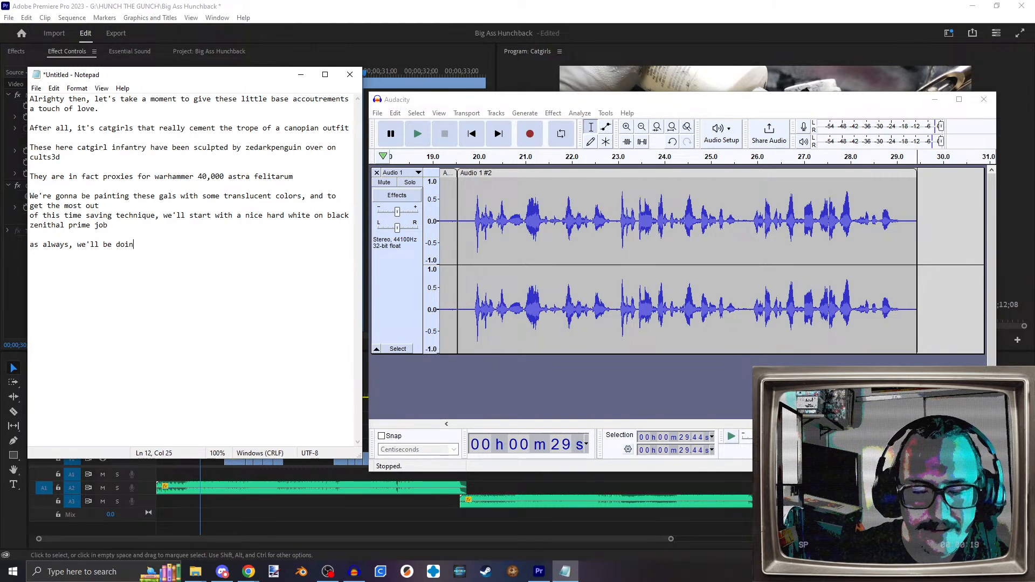
pyautogui.write('g this with sty')
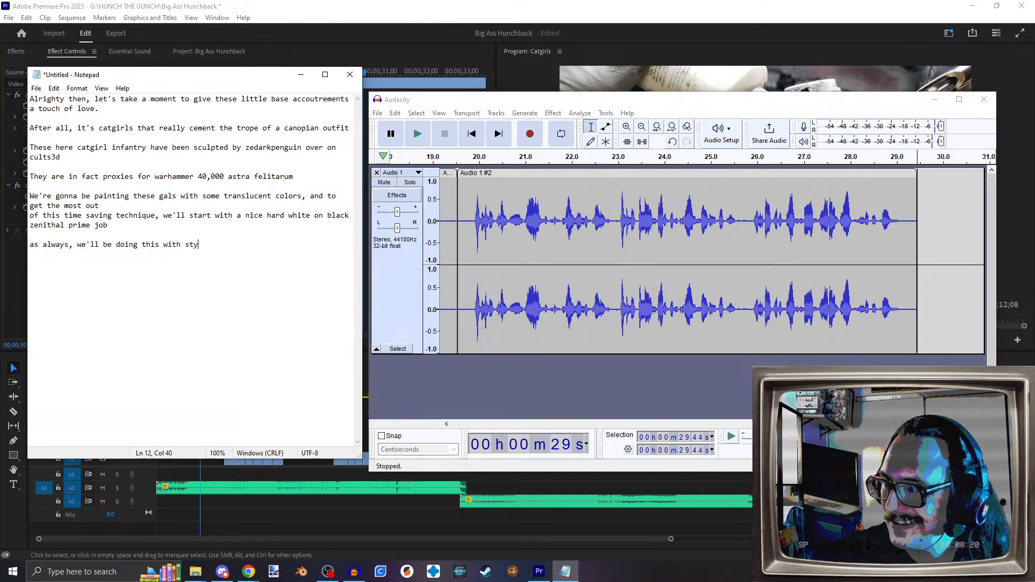
pyautogui.write('ynlt')
pyautogui.write('rez')
pyautogui.write(' primer')
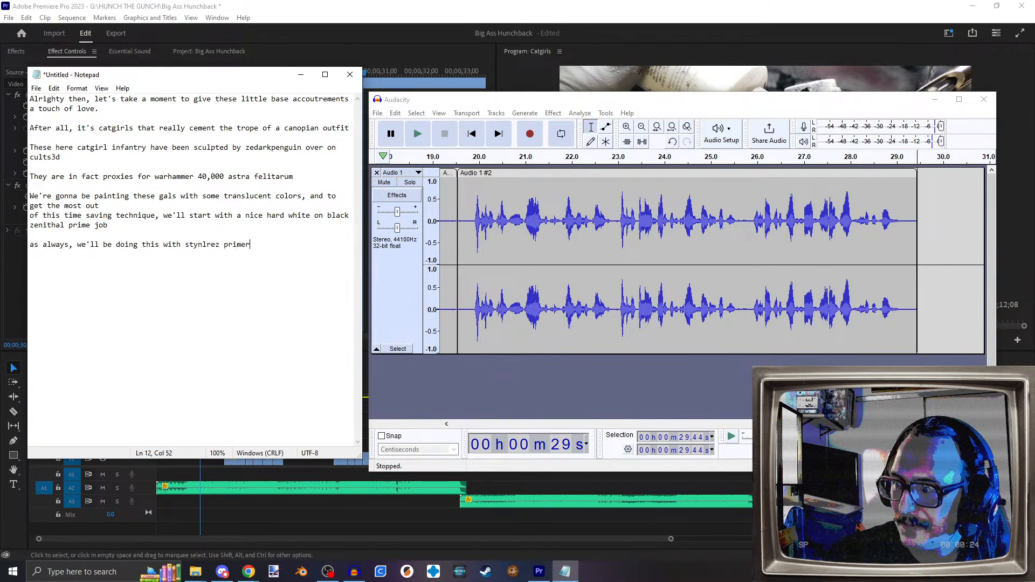
# Step: Continue the sixth paragraph with "s, which are convenient sold in a triad of colors - white, mid grey, and black"
pyautogui.write('s, wghi')
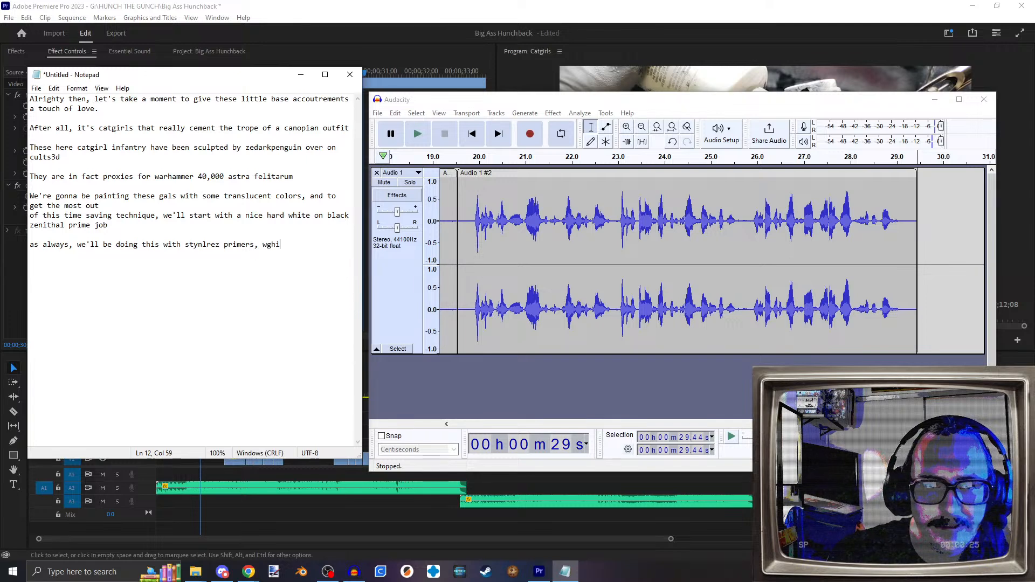
pyautogui.press('BackSpace')
pyautogui.press('BackSpace')
pyautogui.press('BackSpace')
pyautogui.write('hich are c')
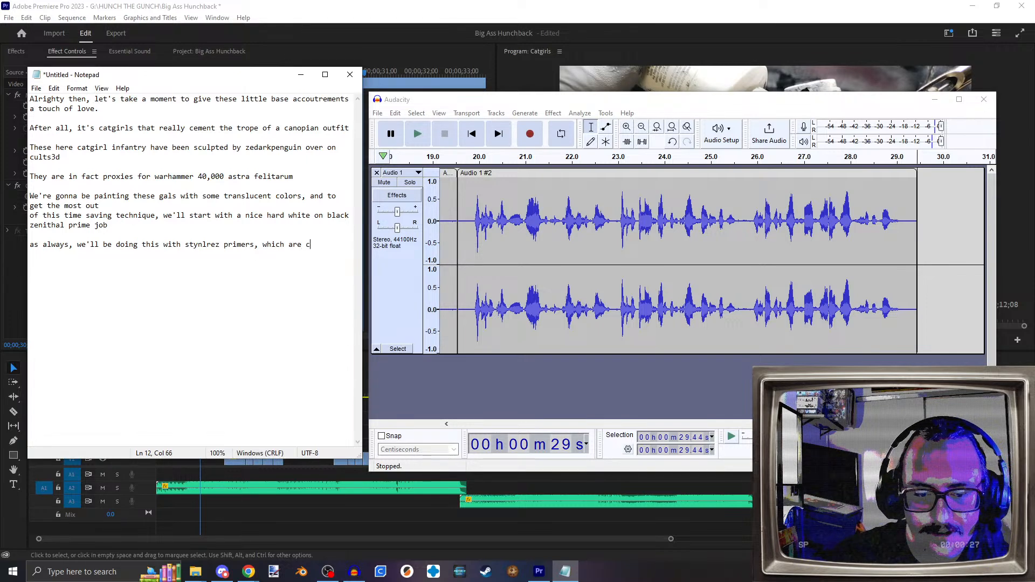
pyautogui.write('onvenient sold ')
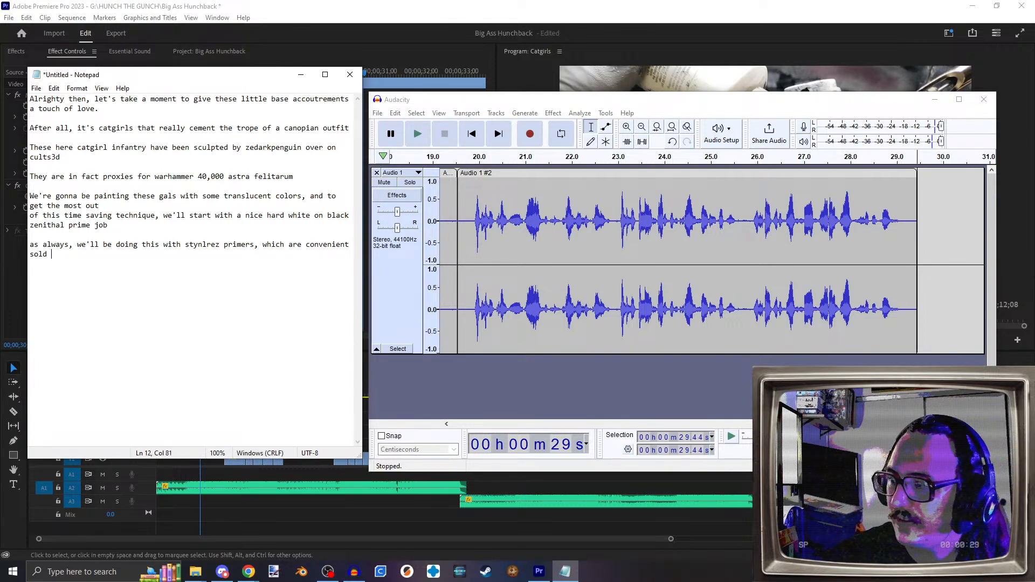
pyautogui.write('in a triad of c')
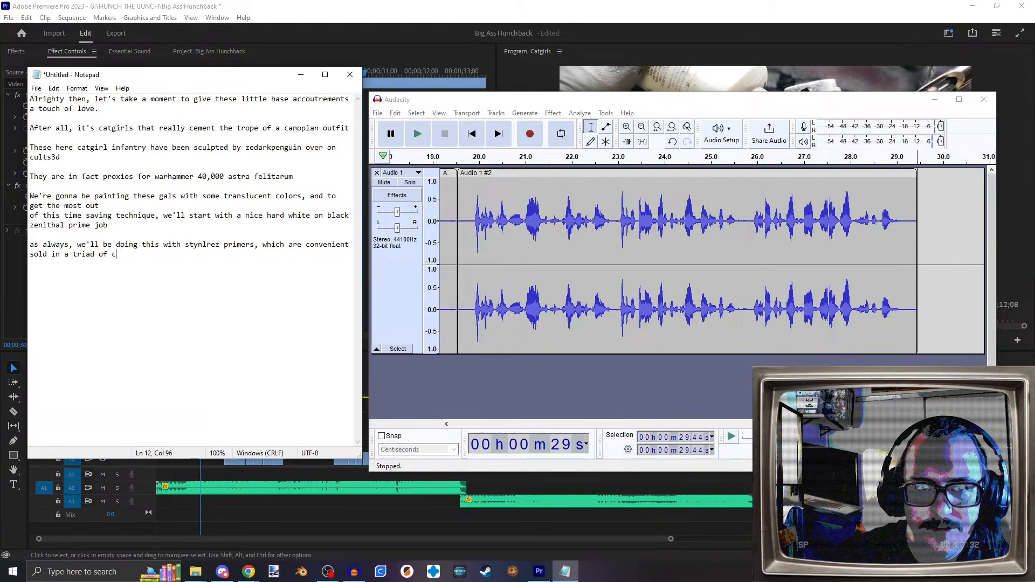
pyautogui.write('olors')
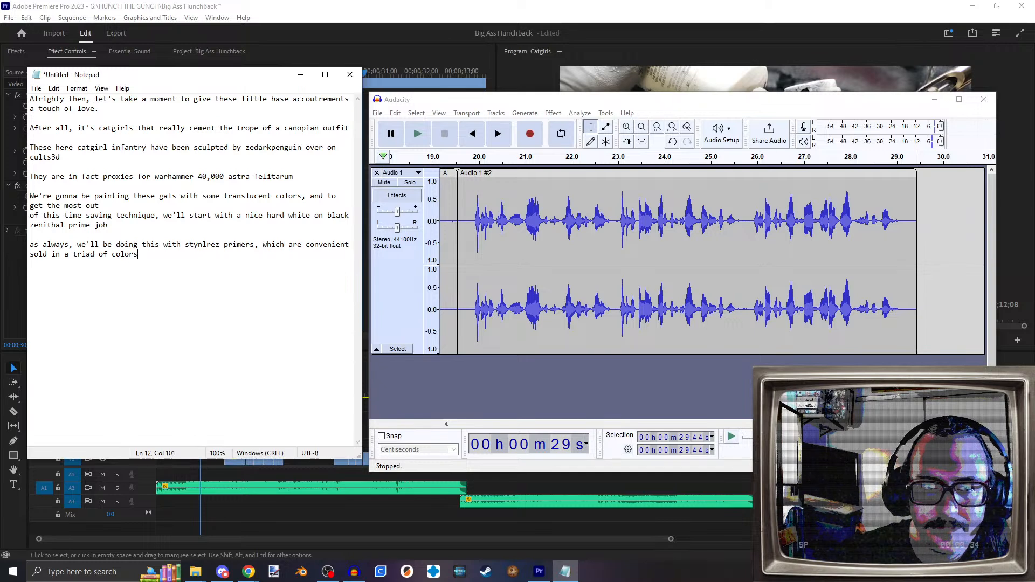
pyautogui.write(' - white, mid grey, and black')
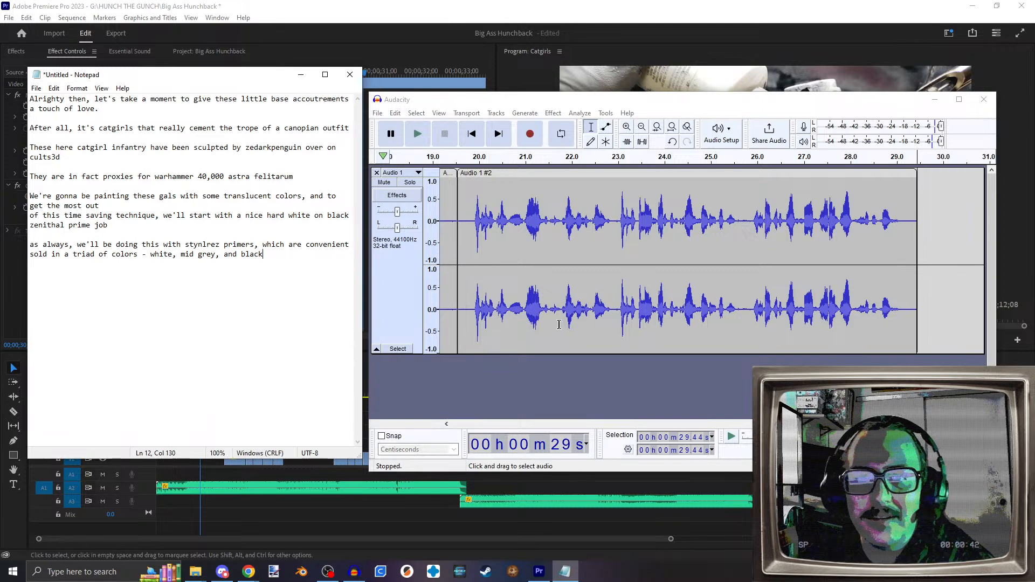
# Step: Switch to Chrome, look up the ZeDarkPenguin 3D models page on Cults, and minimize the browser after viewing it
pyautogui.moveTo(845, 424); pyautogui.dragTo(613, 416)
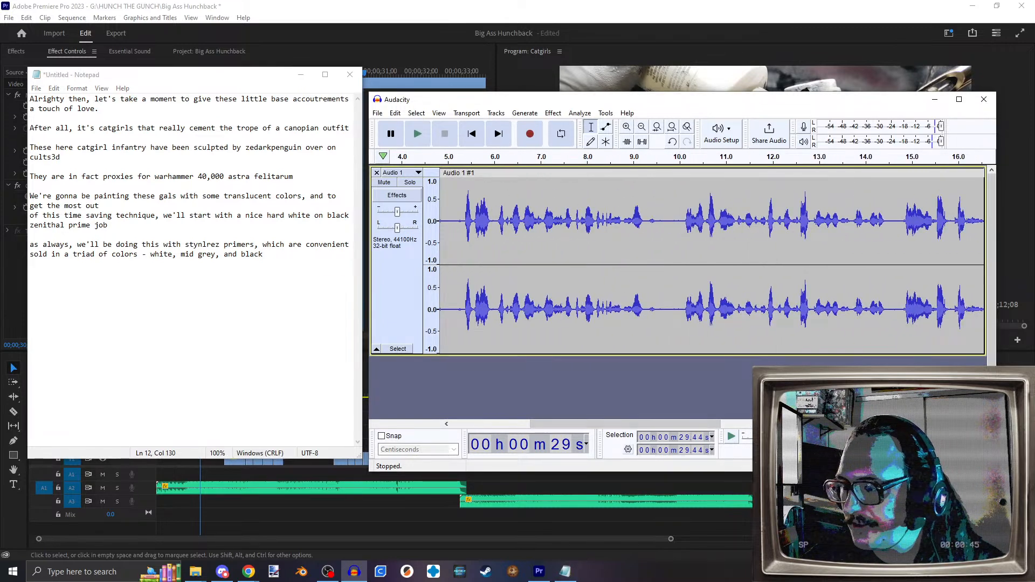
pyautogui.hotkey('alt', 'Tab')
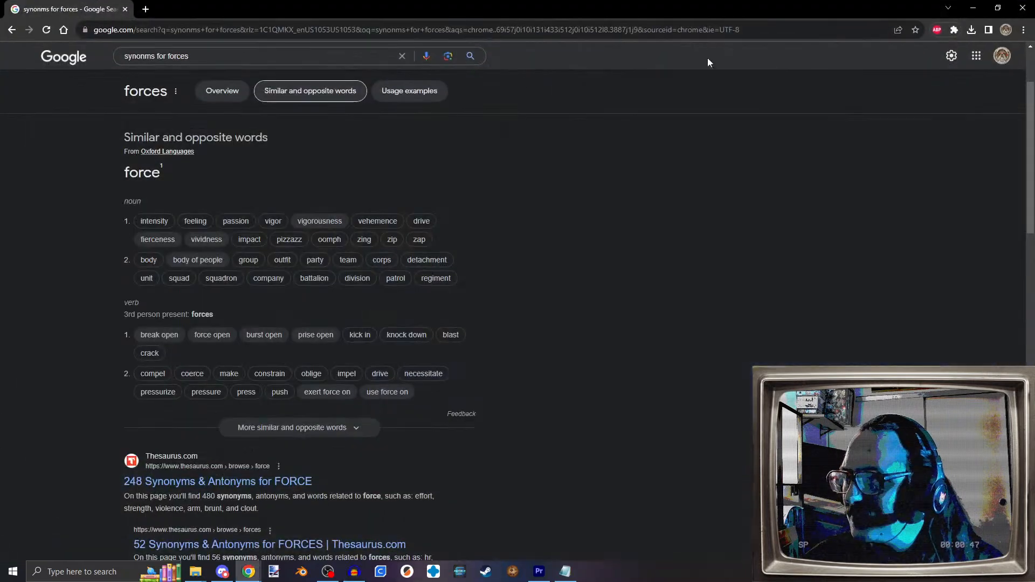
pyautogui.click(481, 33)
pyautogui.write('zedarkpenguin')
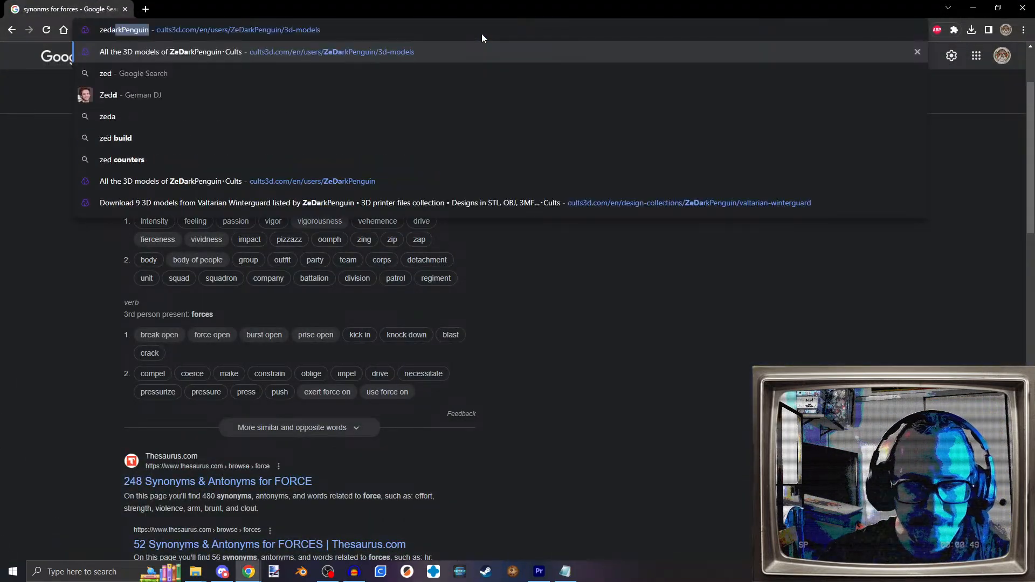
pyautogui.press('Return')
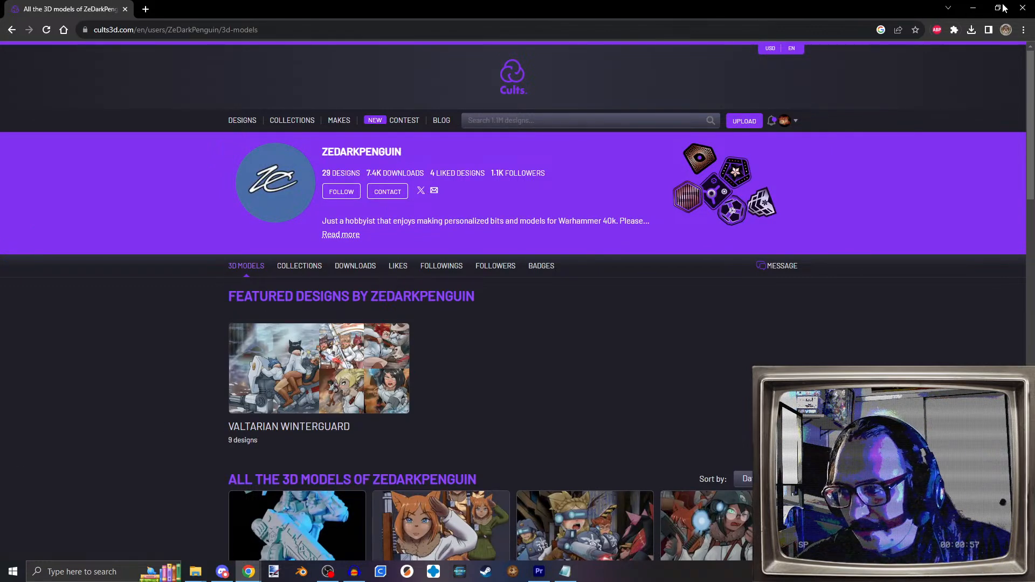
pyautogui.click(975, 8)
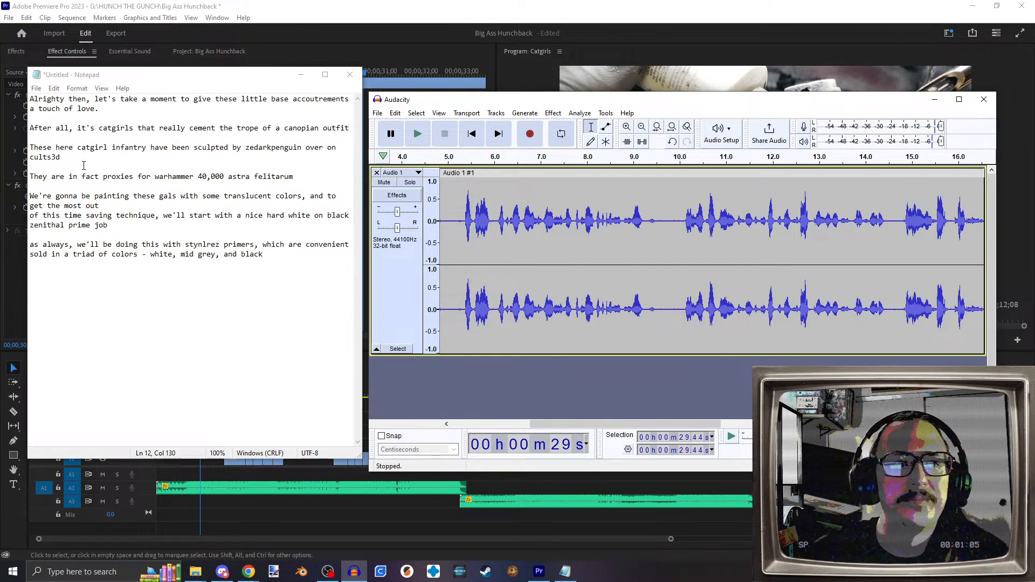
# Step: In Audacity, play the first clip from 9.78 s and from 14.68 s to identify which script lines are recorded there
pyautogui.click(467, 223)
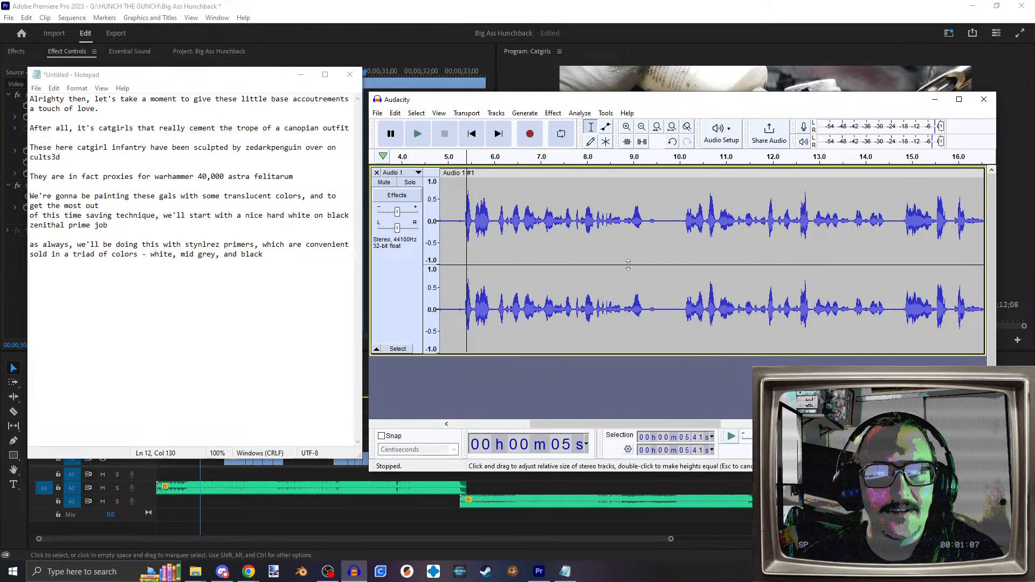
pyautogui.moveTo(672, 429); pyautogui.dragTo(619, 426)
pyautogui.click(656, 199)
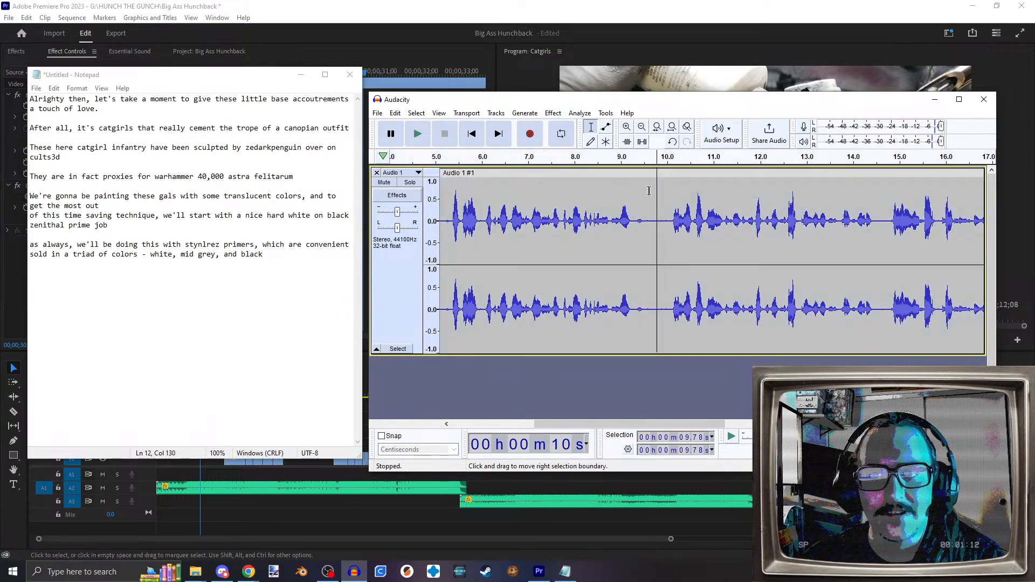
pyautogui.click(426, 141)
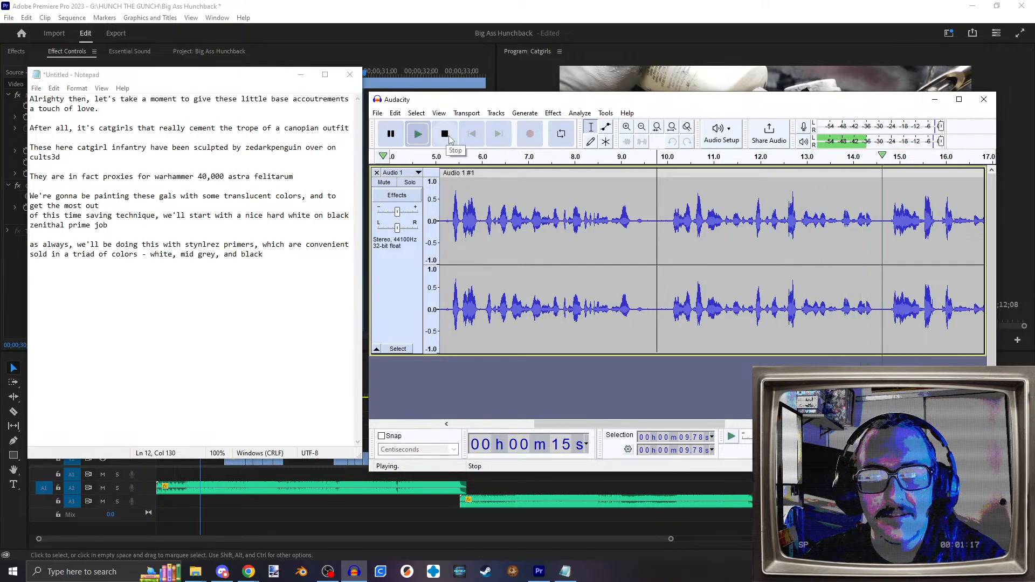
pyautogui.click(446, 135)
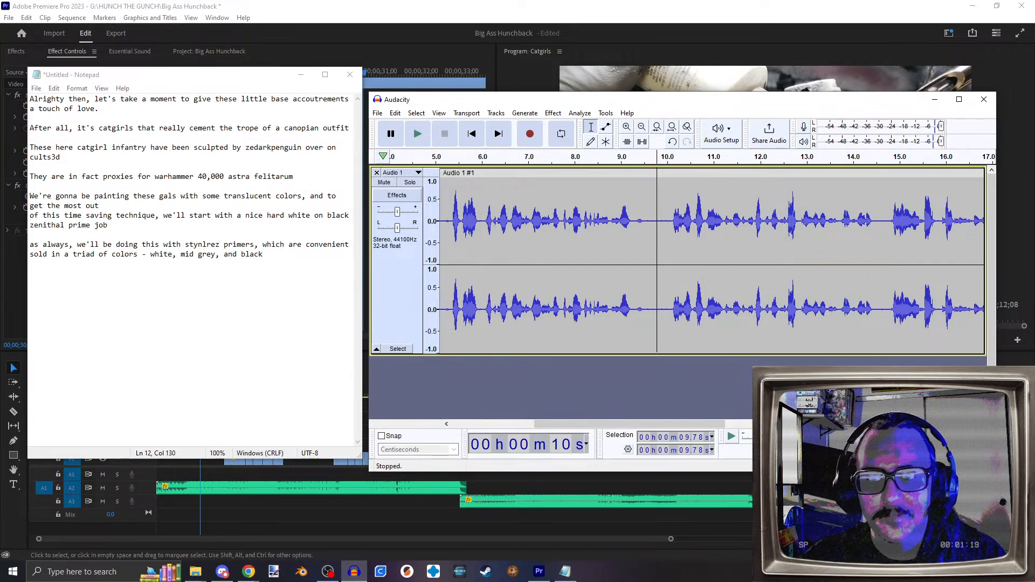
pyautogui.moveTo(632, 425); pyautogui.dragTo(754, 424)
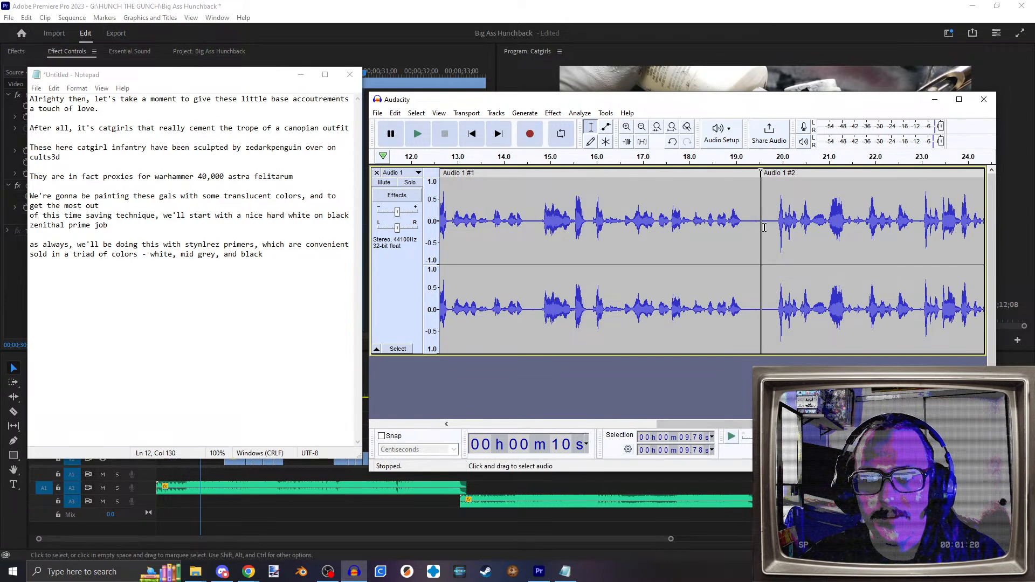
pyautogui.click(536, 186)
pyautogui.click(418, 135)
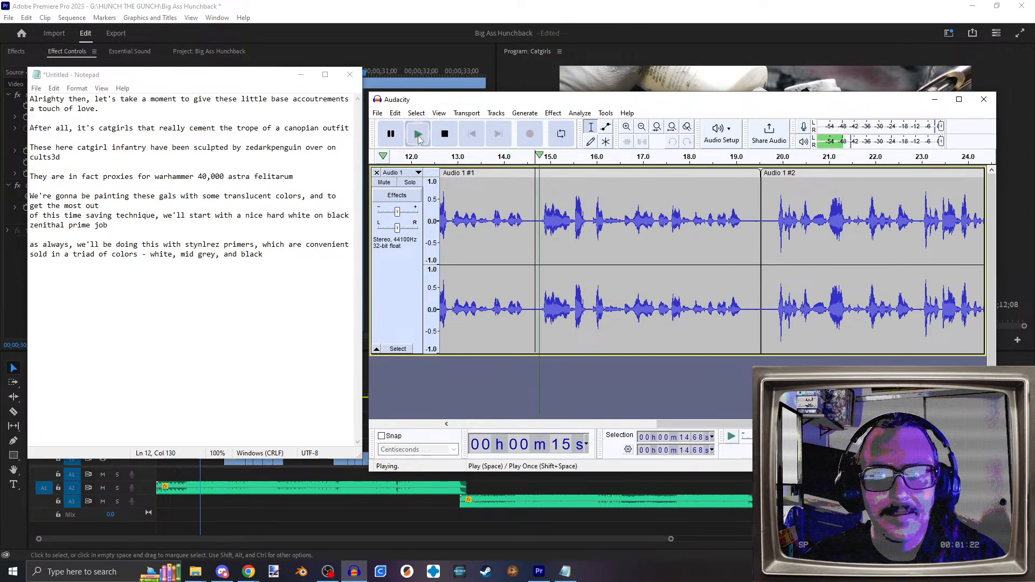
pyautogui.click(453, 138)
# Step: Cut the second clip out of the track and trim the end of the first clip back to 19.46 s
pyautogui.moveTo(764, 232); pyautogui.dragTo(851, 274)
pyautogui.press('Delete')
pyautogui.moveTo(858, 424); pyautogui.dragTo(770, 424)
pyautogui.moveTo(659, 238); pyautogui.dragTo(632, 242)
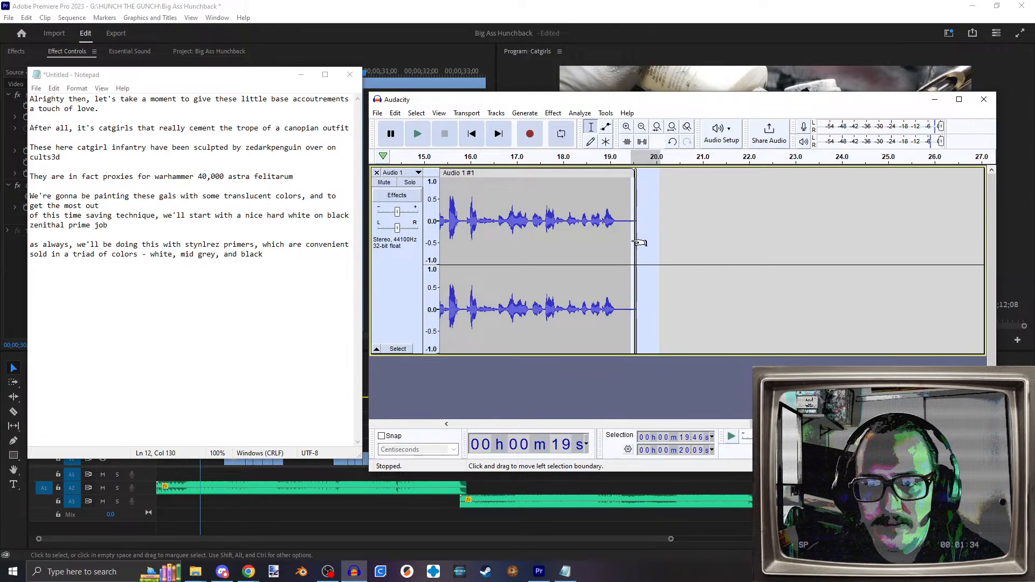
pyautogui.press('Delete')
# Step: In Notepad, add a paragraph below the "astra felitarum" line, after a blank line, beginning "if you'd like to build your own imperial guard force"
pyautogui.click(301, 177)
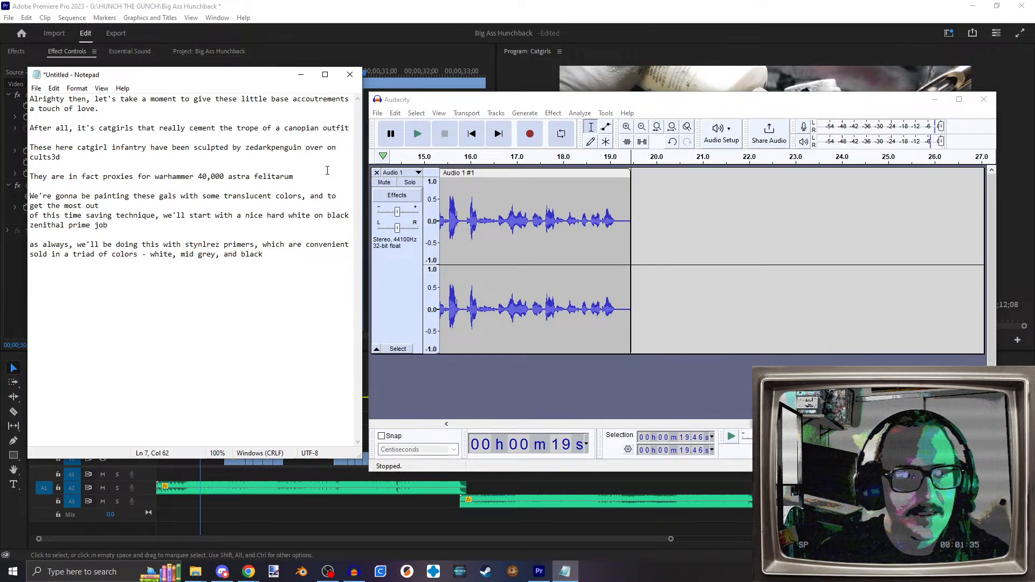
pyautogui.press('Return')
pyautogui.press('Return')
pyautogui.write("if you'd like")
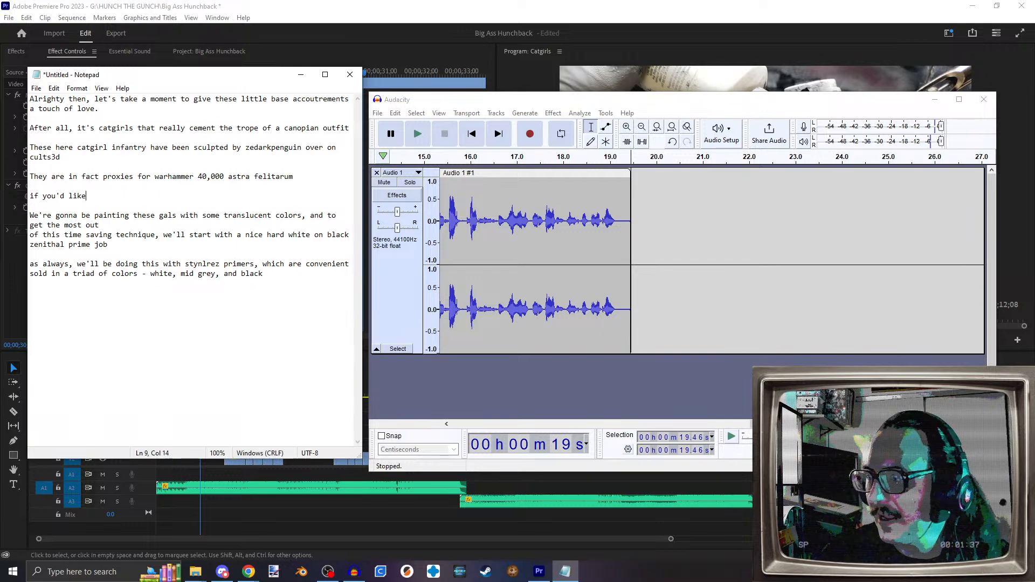
pyautogui.write(' to build yo')
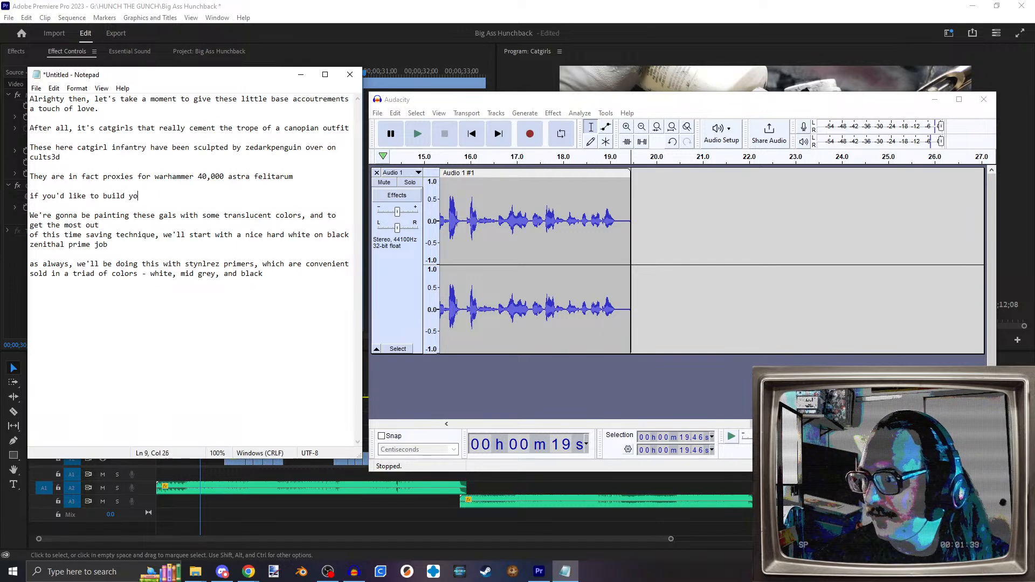
pyautogui.write('ur own imperial g')
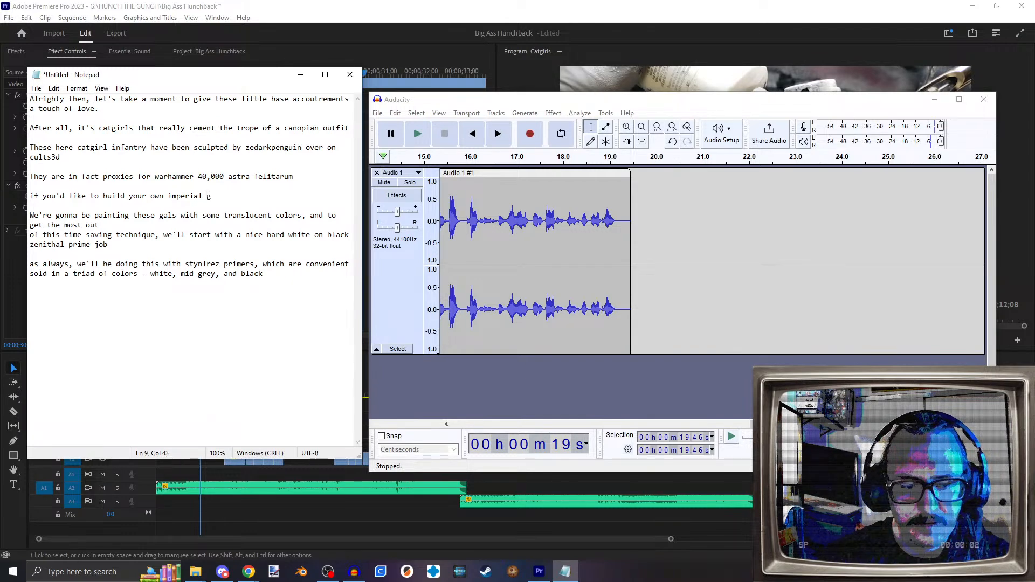
pyautogui.write('uard force ')
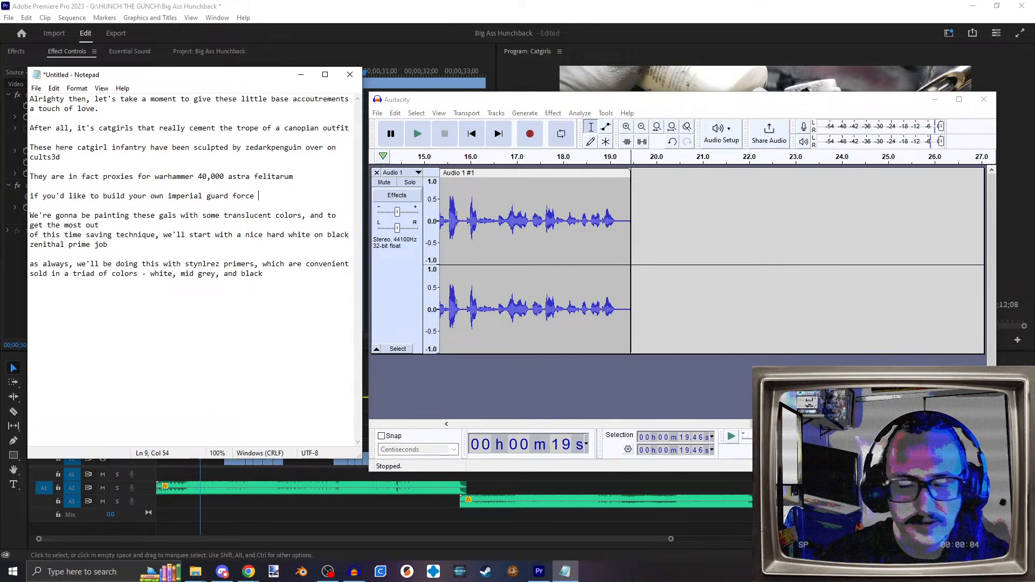
# Step: Continue the new paragraph with "with these fantastic feline gals, just search up this artists wonderful valtarian winterguard"
pyautogui.write('with these f')
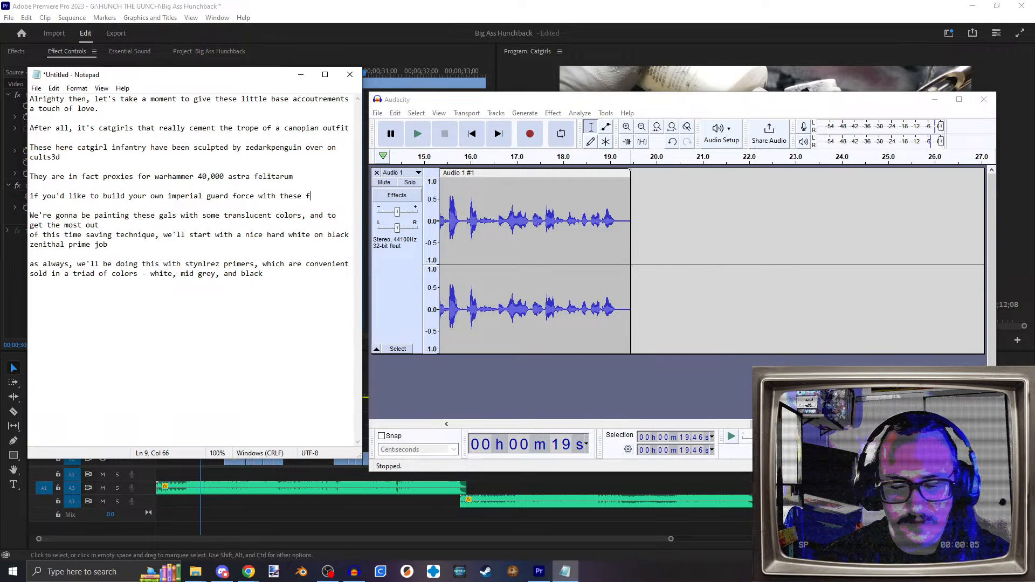
pyautogui.write('antastioc')
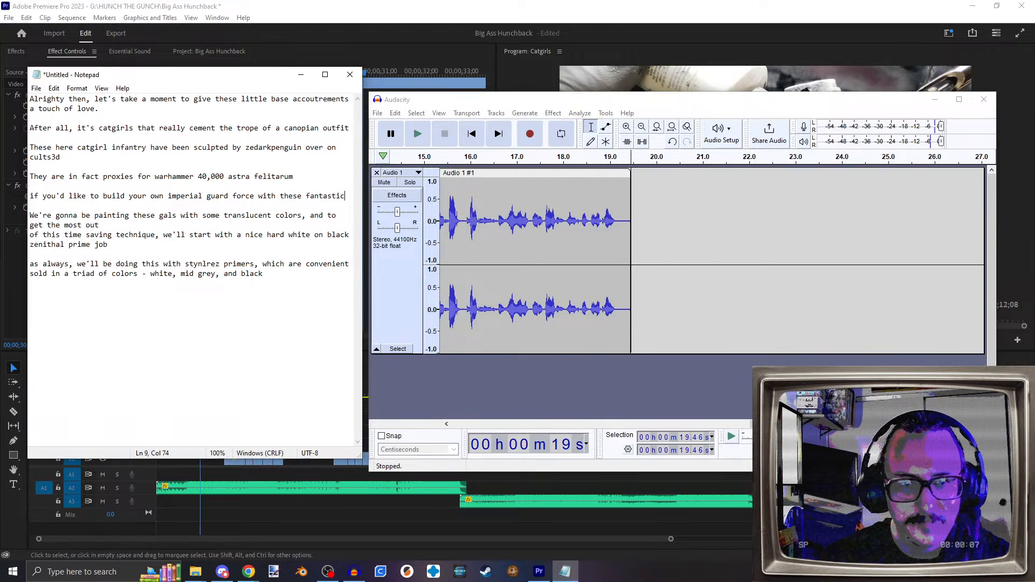
pyautogui.write(' feline gals, just search up')
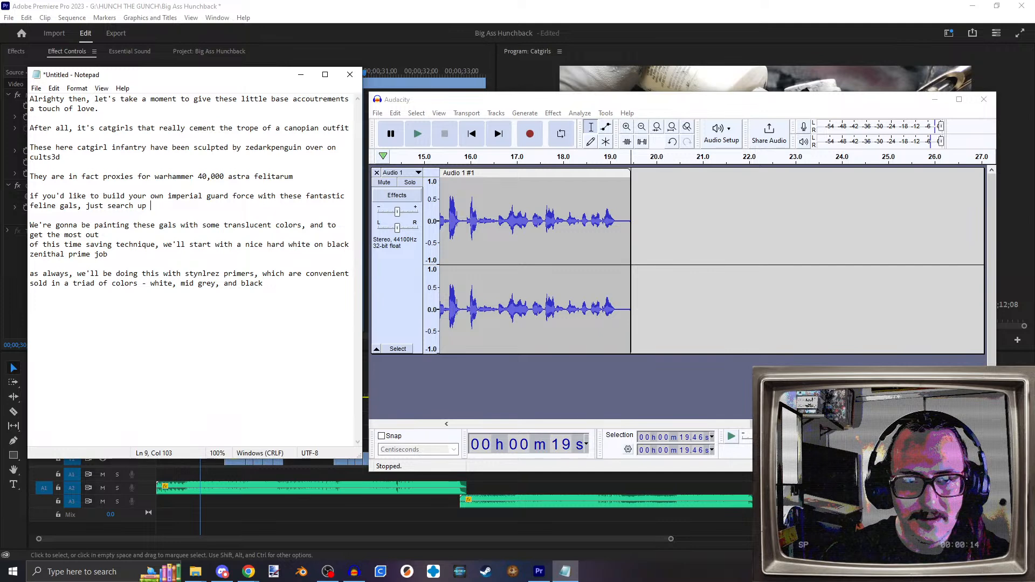
pyautogui.write(' this ar')
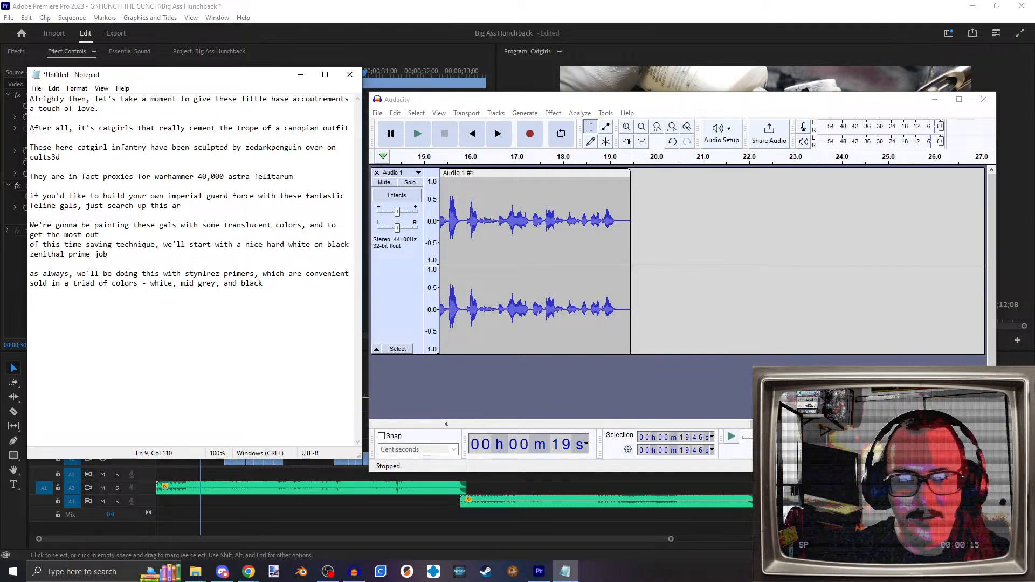
pyautogui.write('tists wonderful ')
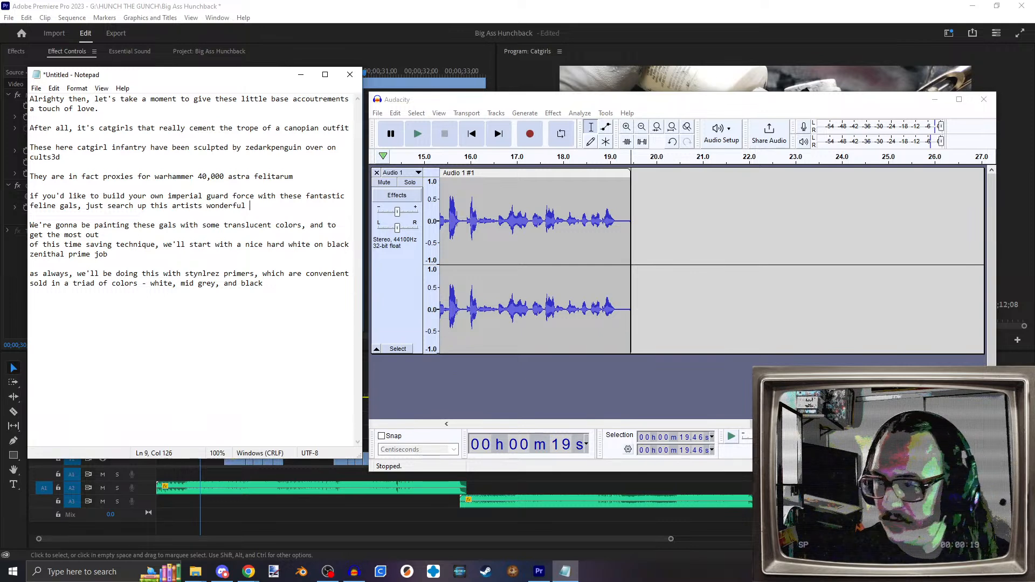
pyautogui.write('valtar')
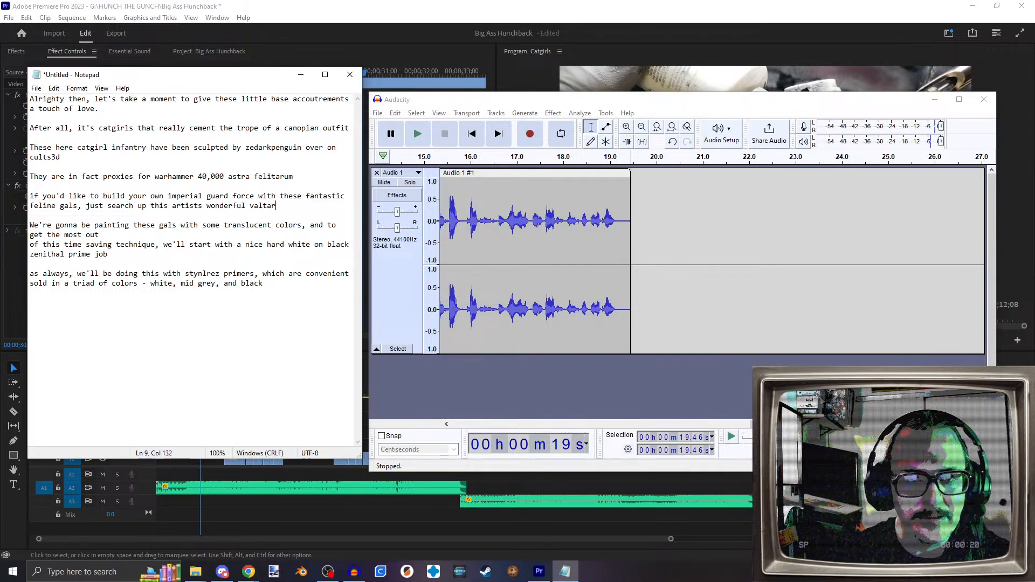
pyautogui.write('ian wintergiuar')
pyautogui.press('BackSpace')
pyautogui.press('BackSpace')
pyautogui.press('BackSpace')
pyautogui.press('BackSpace')
pyautogui.write('uard')
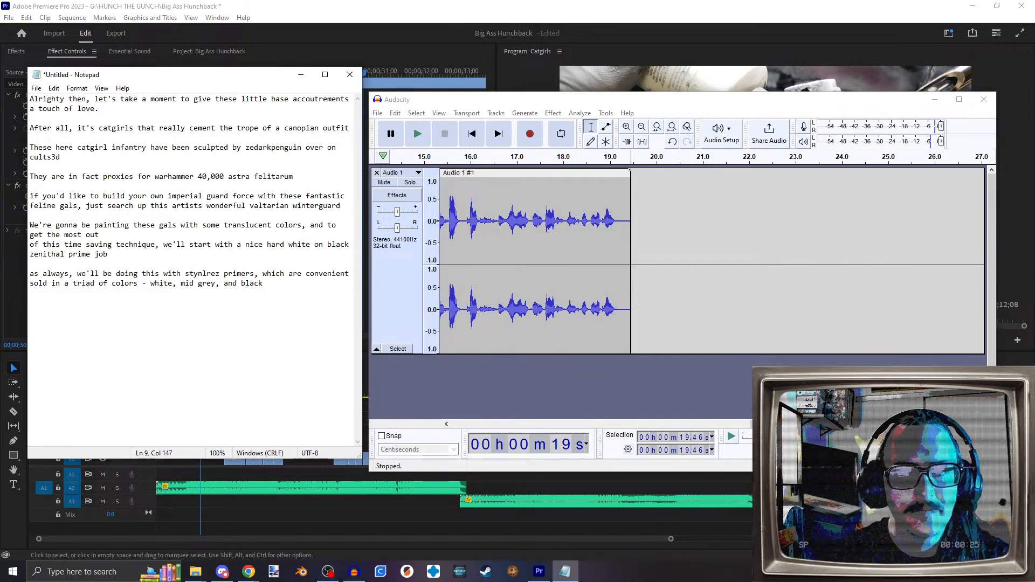
# Step: Add a comma after "winterguard" and begin the paragraph's following line with "and tell 'em"
pyautogui.write(',')
pyautogui.press('Return')
pyautogui.write('and tell him that')
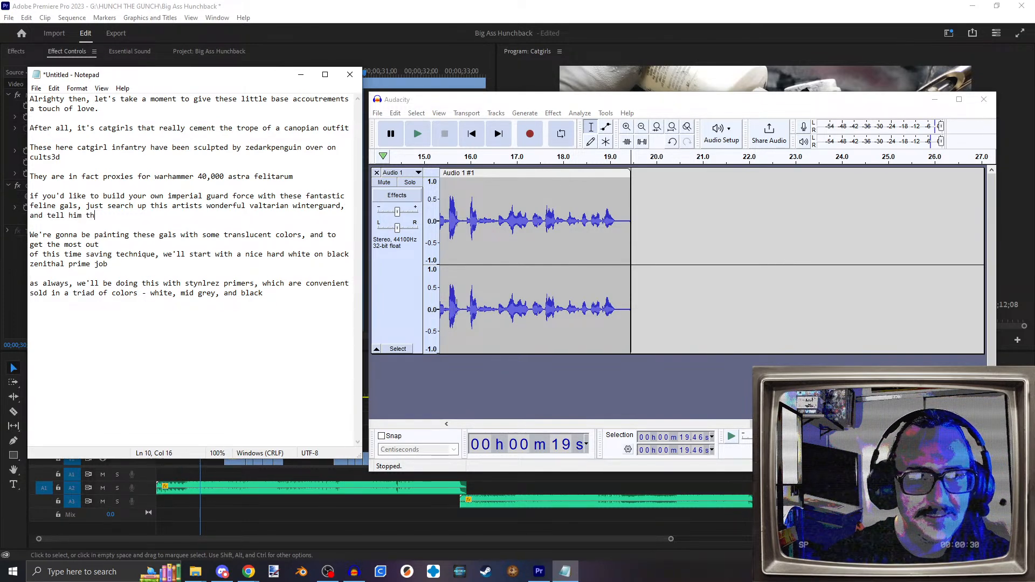
pyautogui.press('BackSpace')
pyautogui.press('BackSpace')
pyautogui.press('BackSpace')
pyautogui.press('BackSpace')
pyautogui.press('BackSpace')
pyautogui.press('BackSpace')
pyautogui.press('BackSpace')
pyautogui.press('BackSpace')
pyautogui.write('em')
pyautogui.write("'")
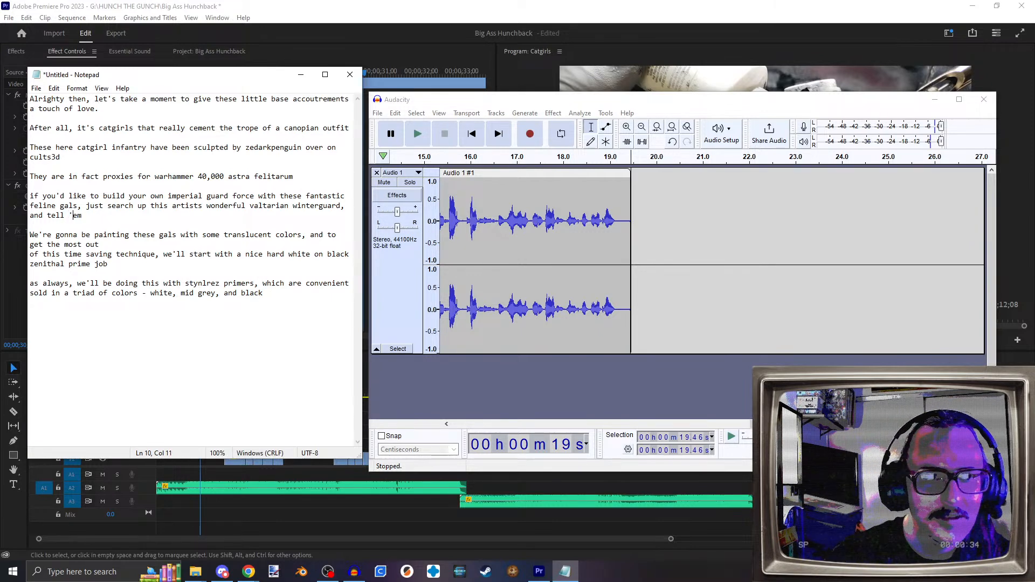
# Step: Finish the paragraph with "that country fried minis sent yous"
pyautogui.write(' trhg')
pyautogui.press('BackSpace')
pyautogui.press('BackSpace')
pyautogui.write('hat cou')
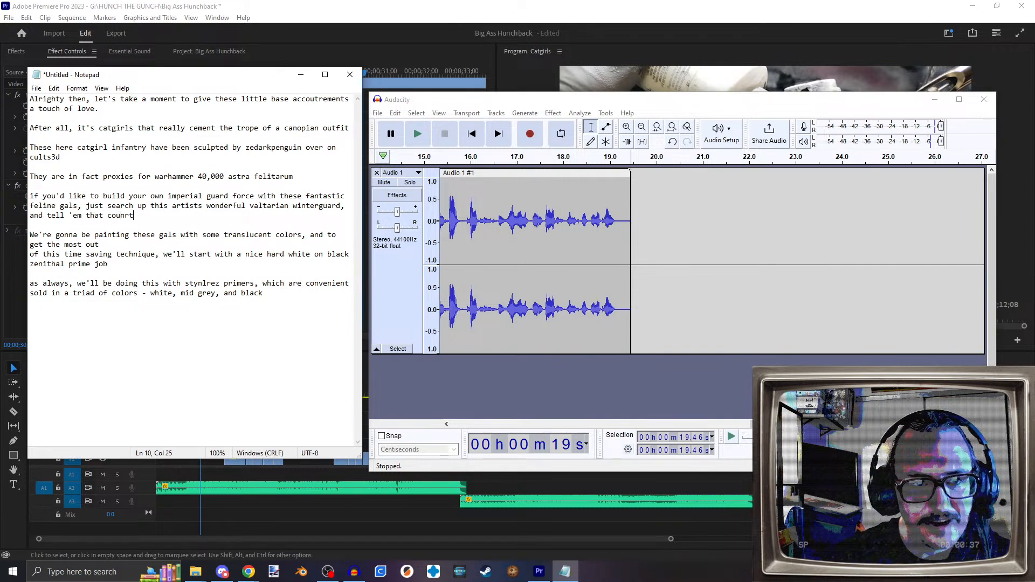
pyautogui.write('ntry fried minis snet')
pyautogui.press('BackSpace')
pyautogui.press('BackSpace')
pyautogui.press('BackSpace')
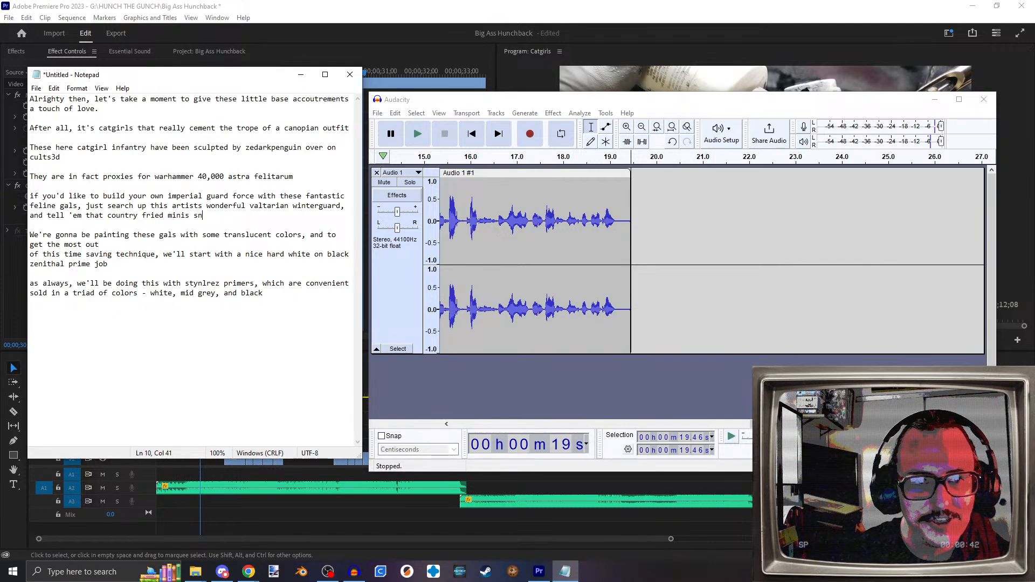
pyautogui.write('ent yous')
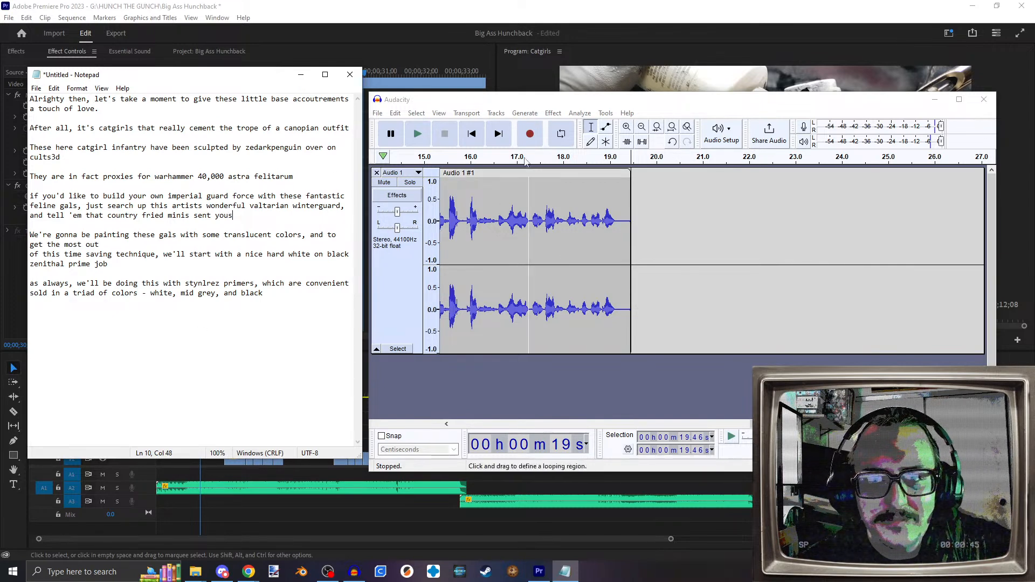
# Step: In Audacity, record the new "if you'd like" paragraph from 19.46 s and paste the cut clip directly after the take
pyautogui.click(532, 138)
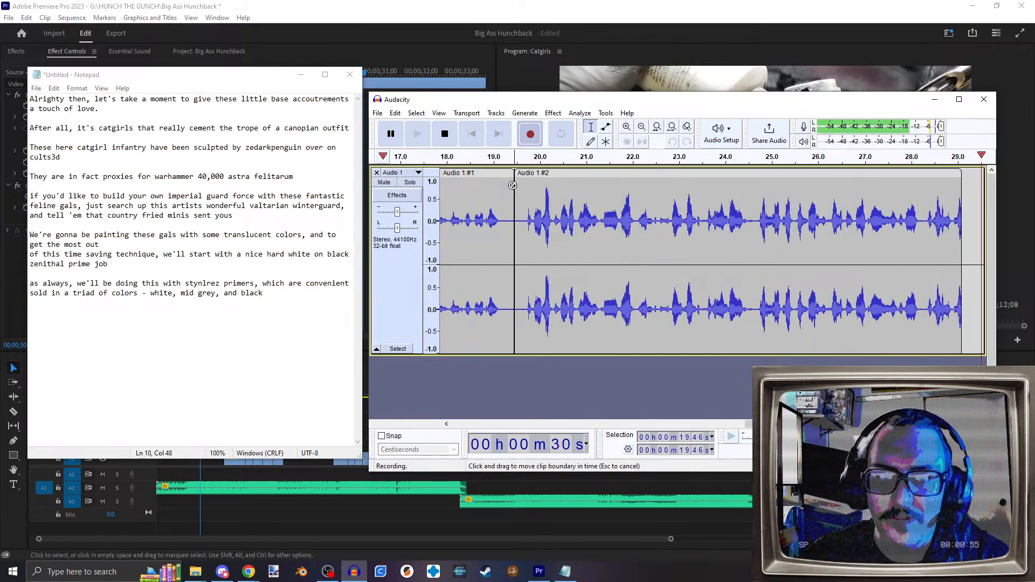
pyautogui.click(444, 135)
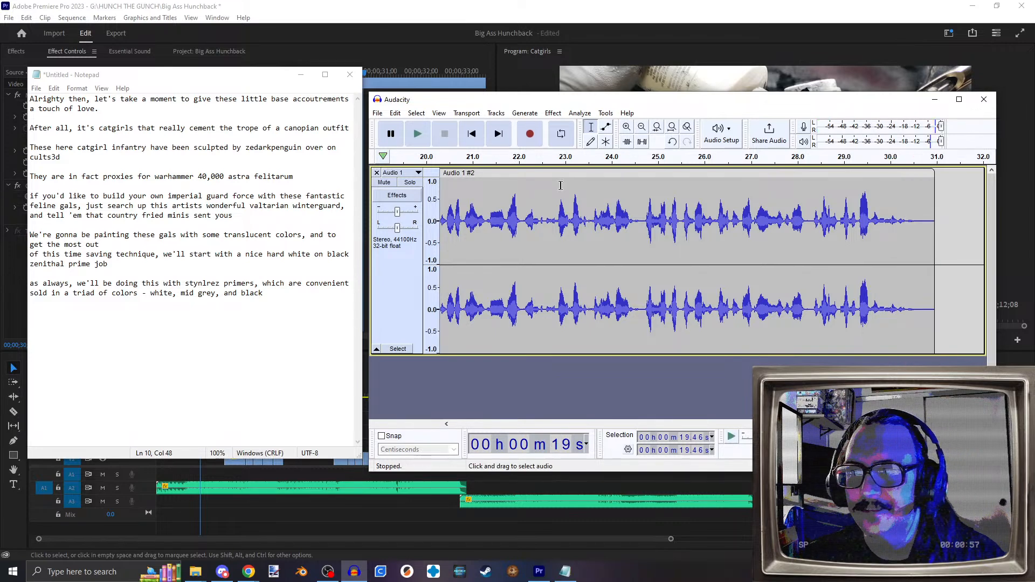
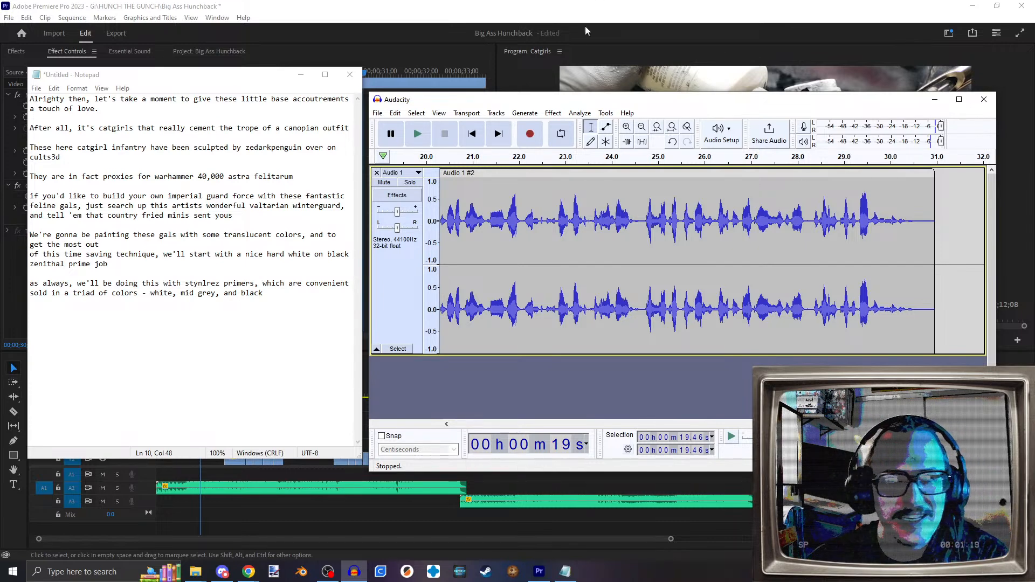
pyautogui.press('End')
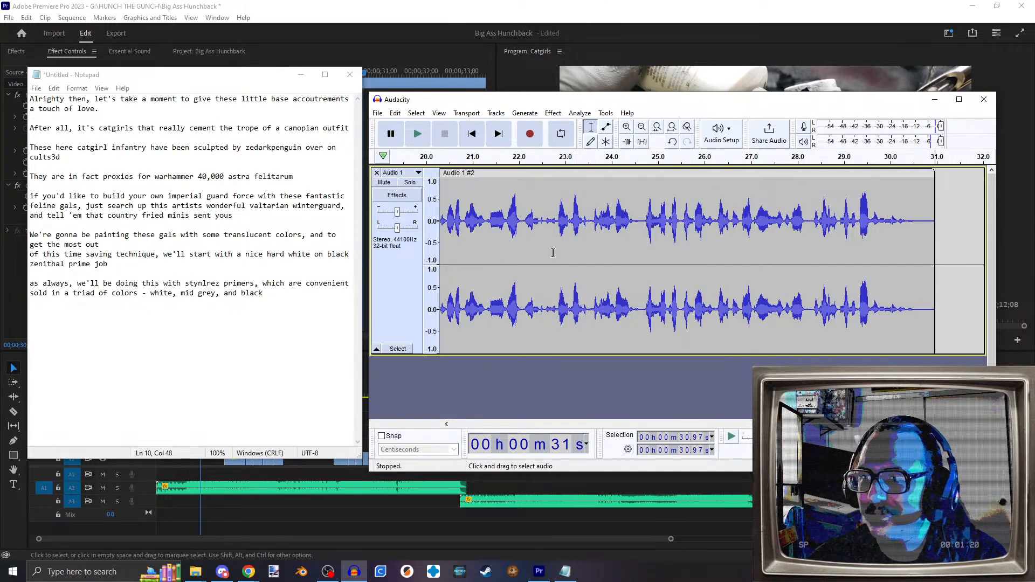
pyautogui.hotkey('ctrl', 'v')
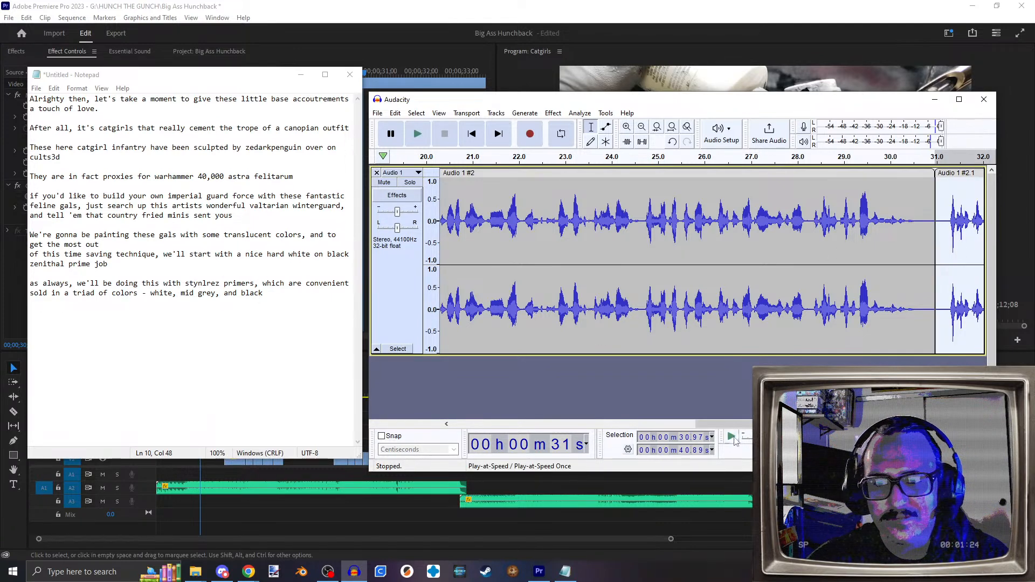
pyautogui.moveTo(736, 423); pyautogui.dragTo(878, 424)
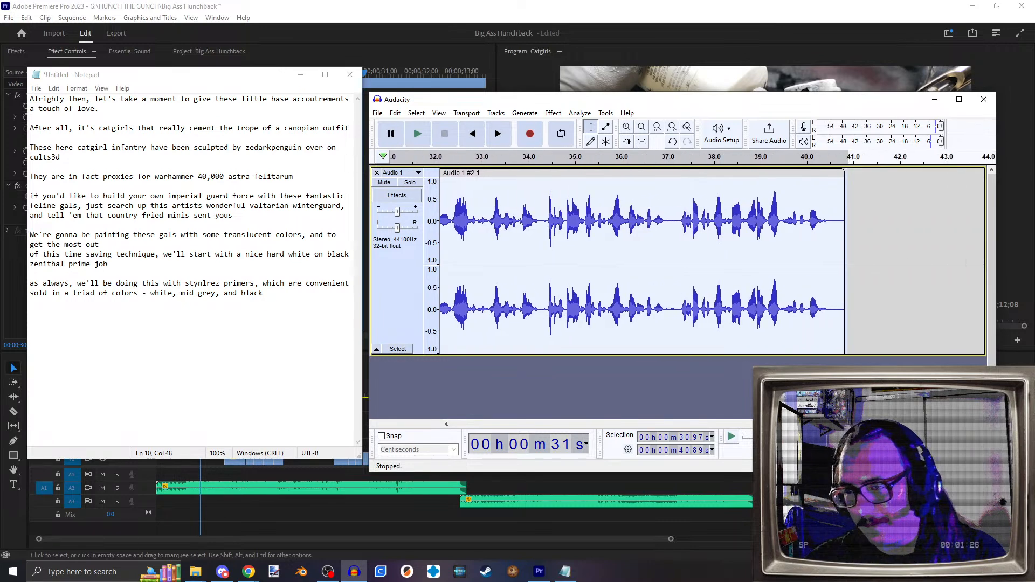
pyautogui.click(870, 184)
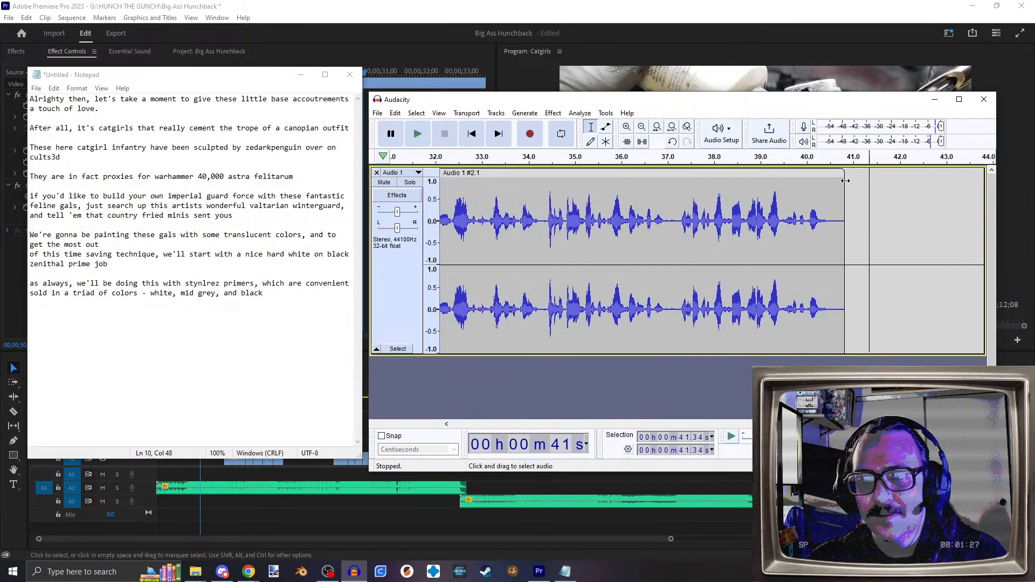
# Step: Record the "as always" primer paragraph at the end of the track and trim the end of the take back to 49.06 s
pyautogui.click(472, 134)
pyautogui.click(499, 134)
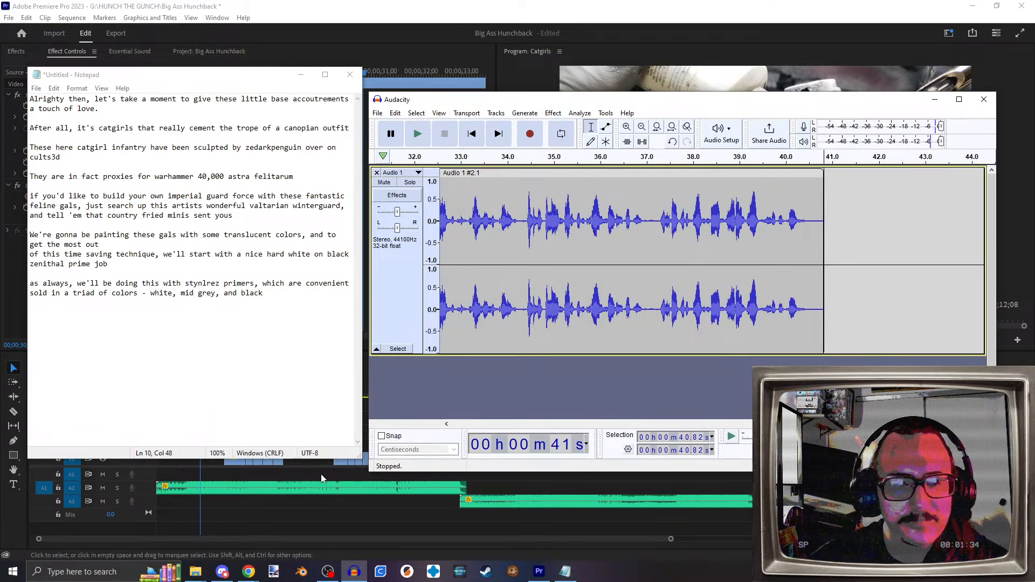
pyautogui.click(531, 133)
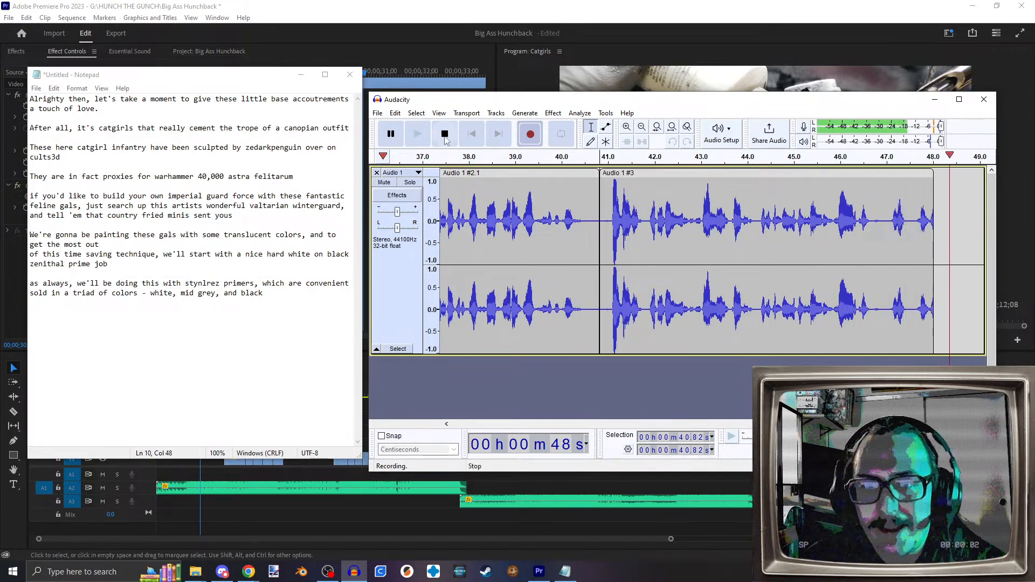
pyautogui.press('space')
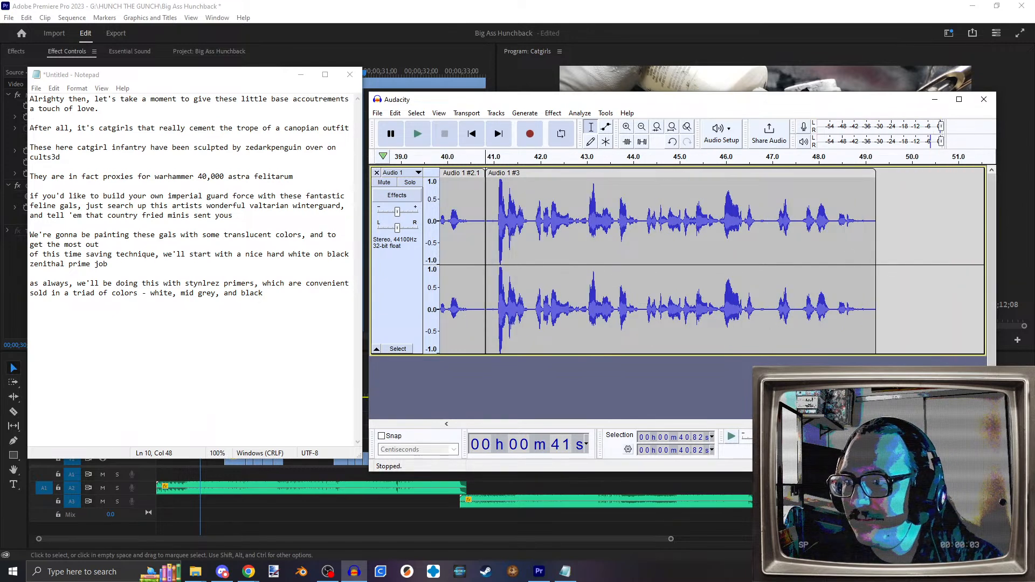
pyautogui.moveTo(890, 246); pyautogui.dragTo(868, 248)
pyautogui.press('Delete')
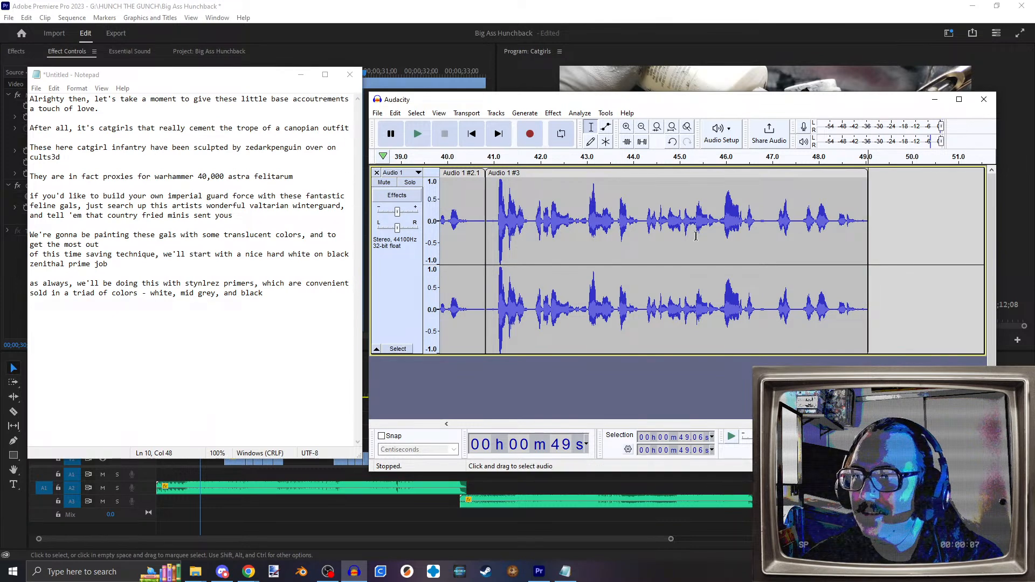
# Step: Switch to Premiere Pro and scrub the Catgirls sequence to review the airbrush and priming clips that the recorded narration covers
pyautogui.click(339, 4)
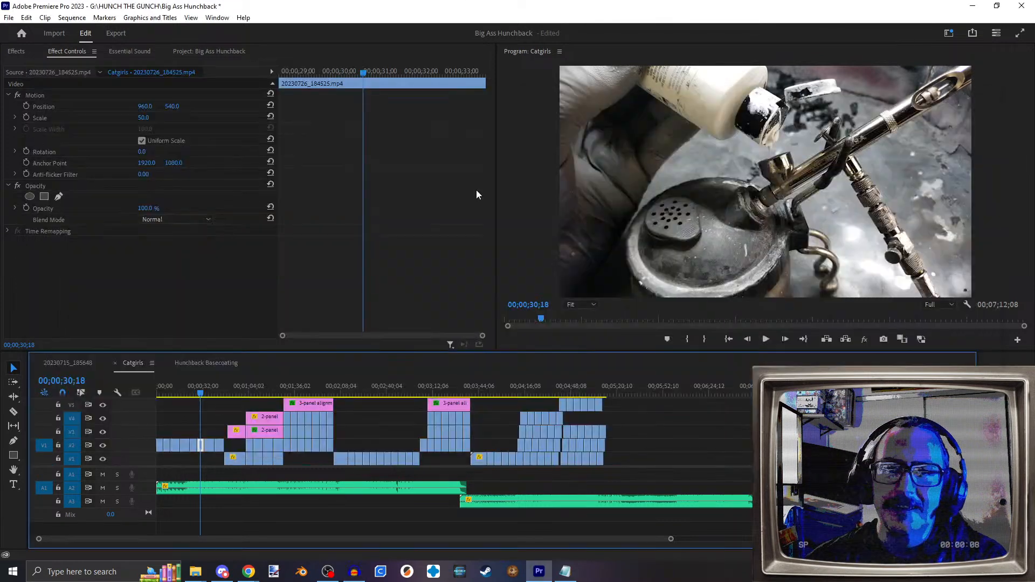
pyautogui.press('Down')
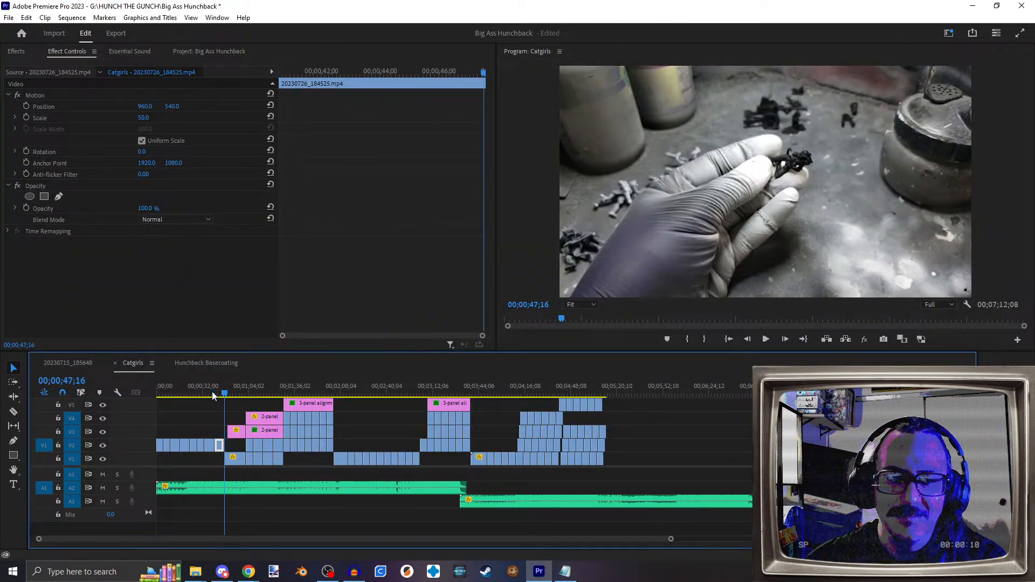
pyautogui.moveTo(223, 396)
pyautogui.mouseDown()
pyautogui.moveTo(241, 395)
pyautogui.moveTo(197, 395)
pyautogui.mouseUp()
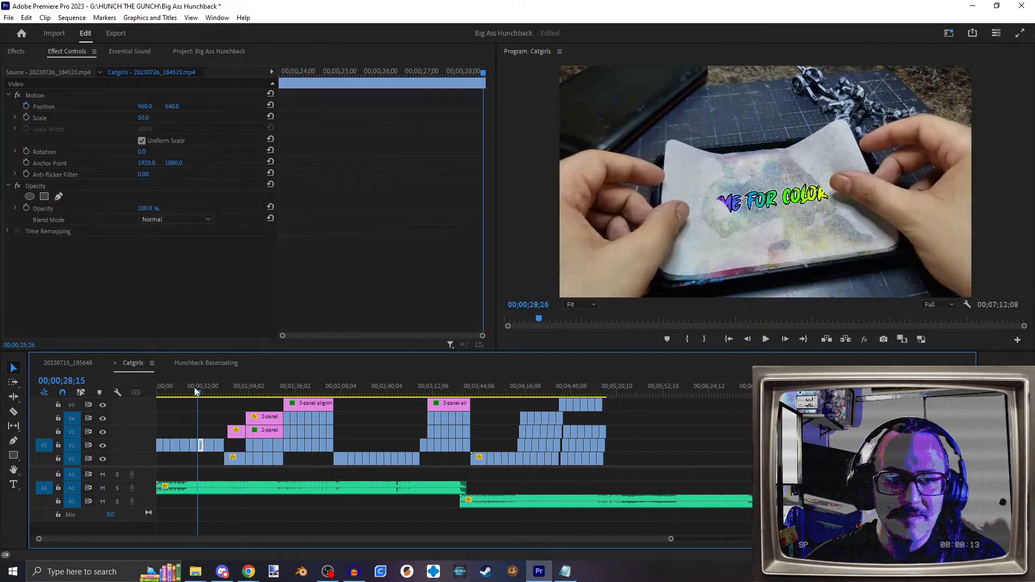
# Step: In Audacity, start an MP3 export of the recording and create a Voiceovers folder inside HUNCH THE GUNCH as its destination
pyautogui.click(354, 572)
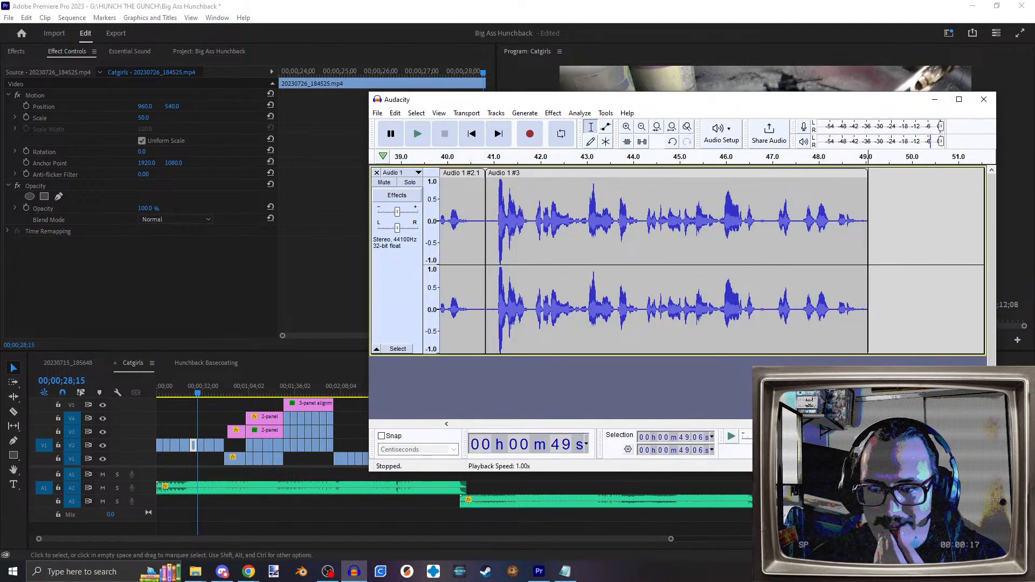
pyautogui.moveTo(880, 424); pyautogui.dragTo(458, 414)
pyautogui.click(377, 113)
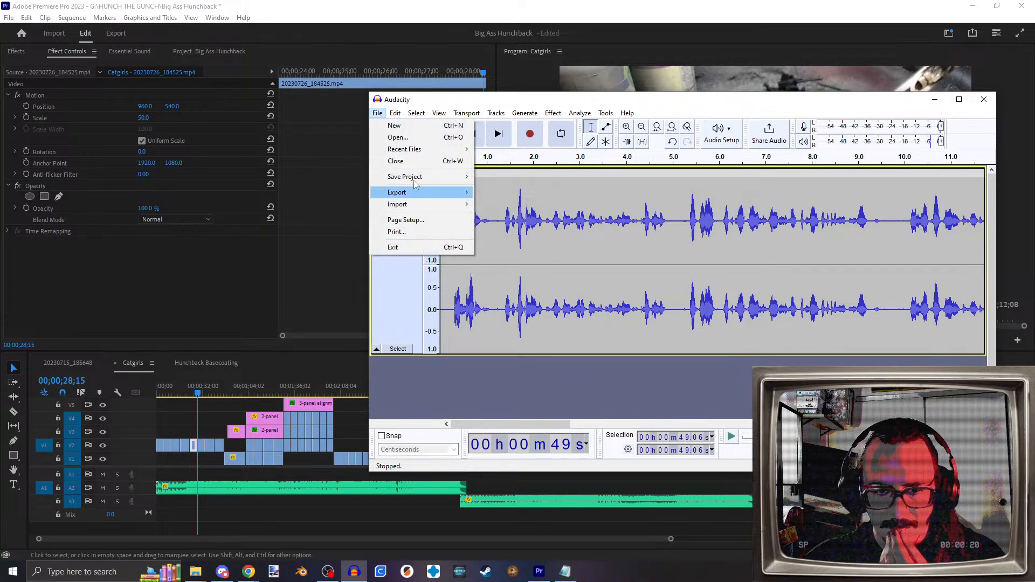
pyautogui.moveTo(416, 198)
pyautogui.click(506, 192)
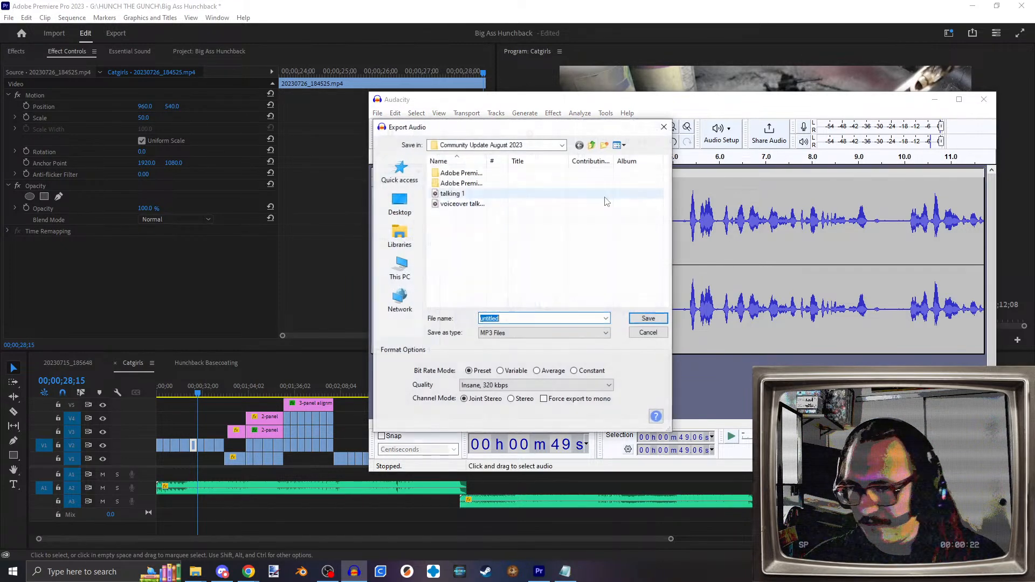
pyautogui.click(592, 146)
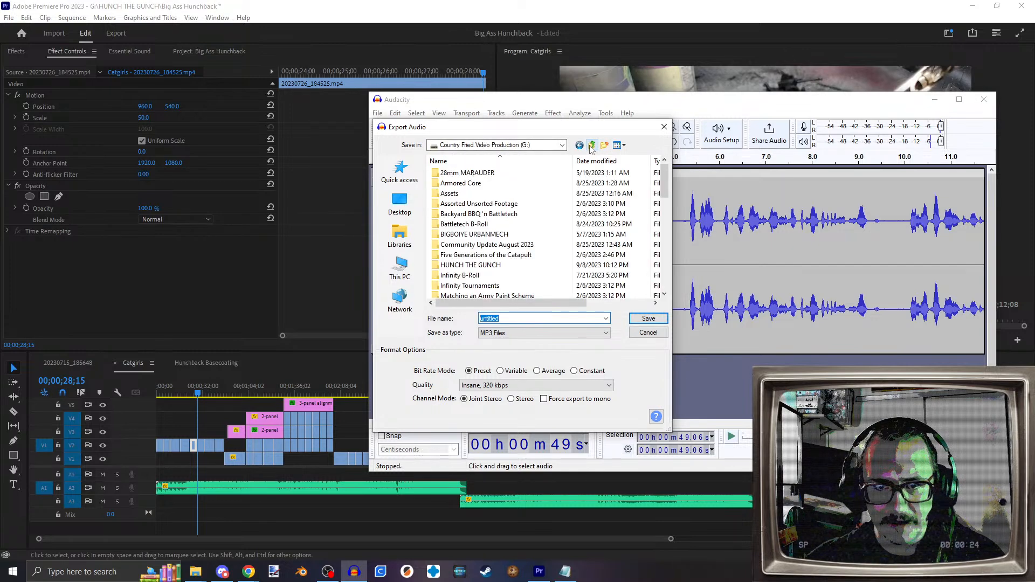
pyautogui.doubleClick(471, 265)
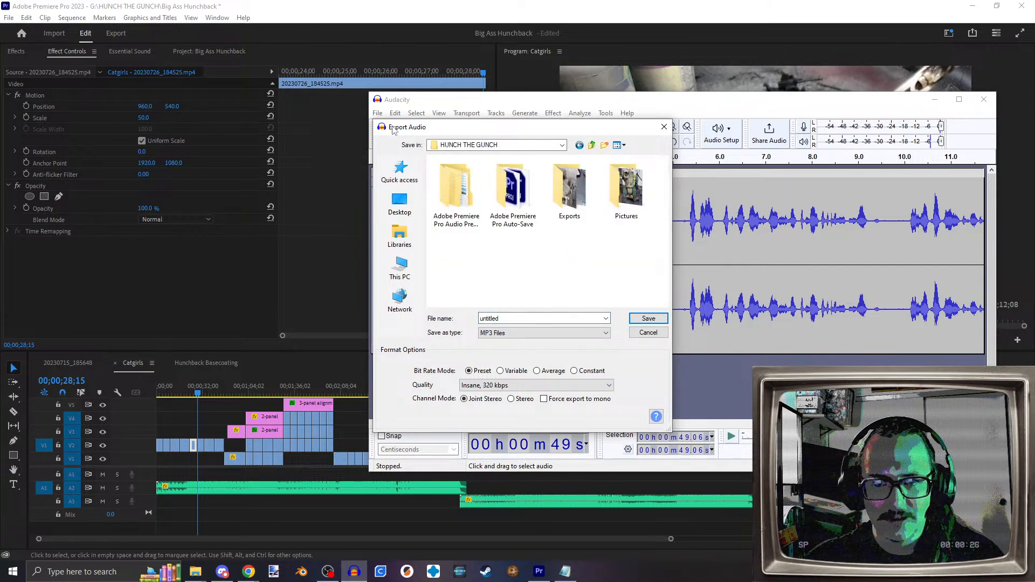
pyautogui.click(612, 147)
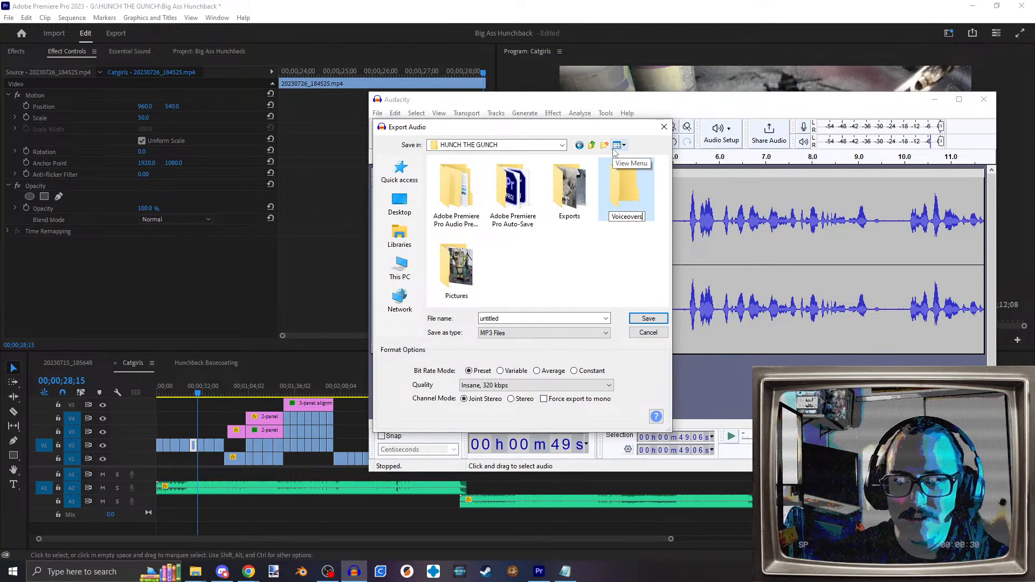
pyautogui.press('Return')
pyautogui.press('Return')
# Step: Save the MP3 export as "Catgirls 1" in the Voiceovers folder and minimize Audacity
pyautogui.click(540, 319)
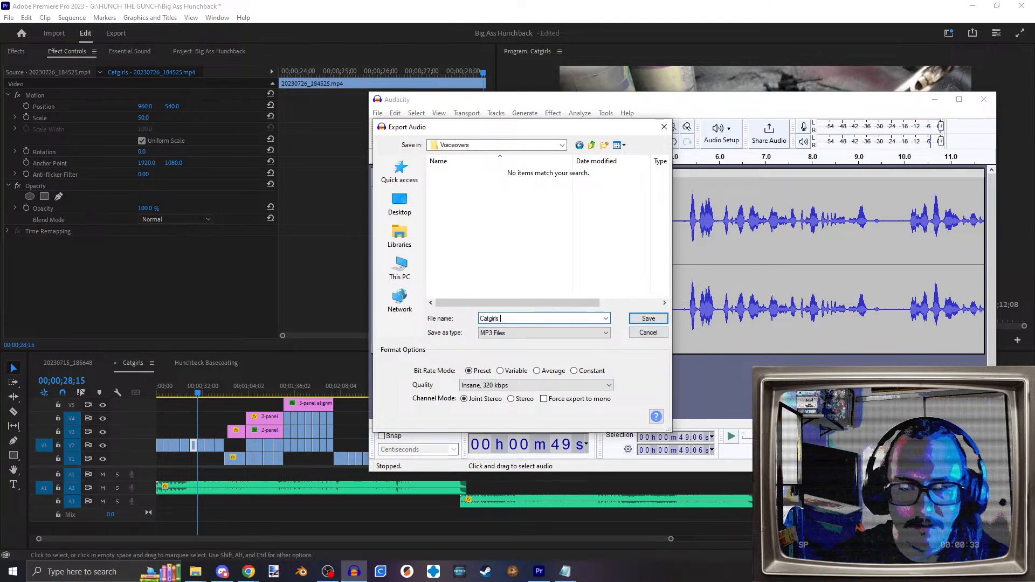
pyautogui.write('Catgirls')
pyautogui.press('Return')
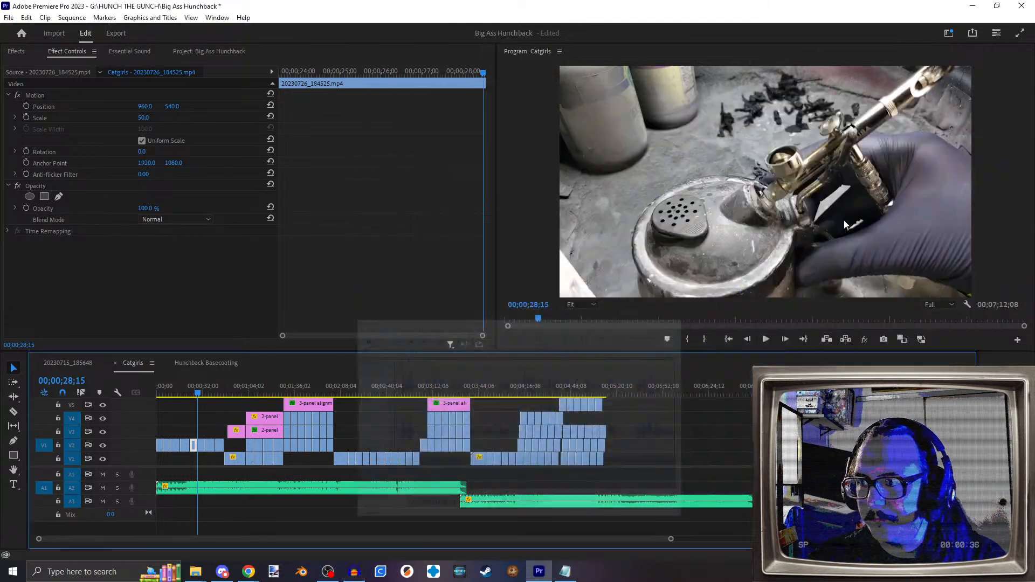
pyautogui.click(935, 99)
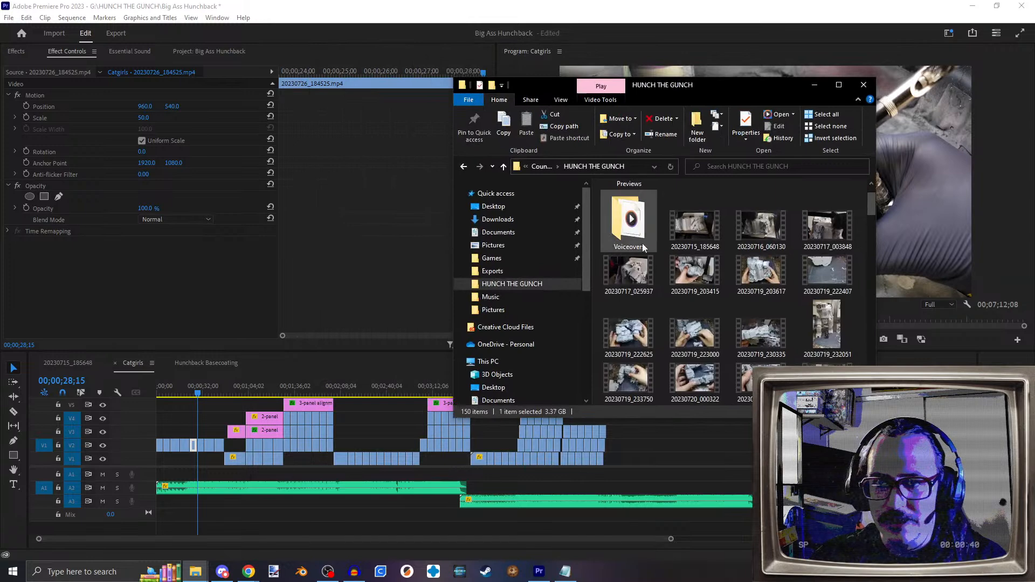
# Step: Import Catgirls 1 from the Voiceovers folder in File Explorer into the Big Ass Hunchback project in Premiere Pro
pyautogui.doubleClick(620, 219)
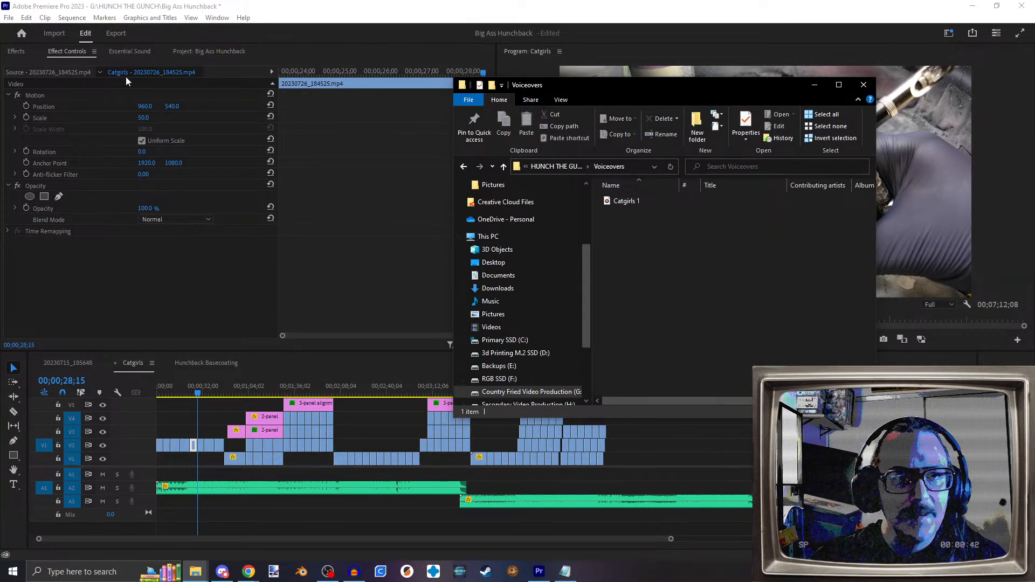
pyautogui.click(211, 50)
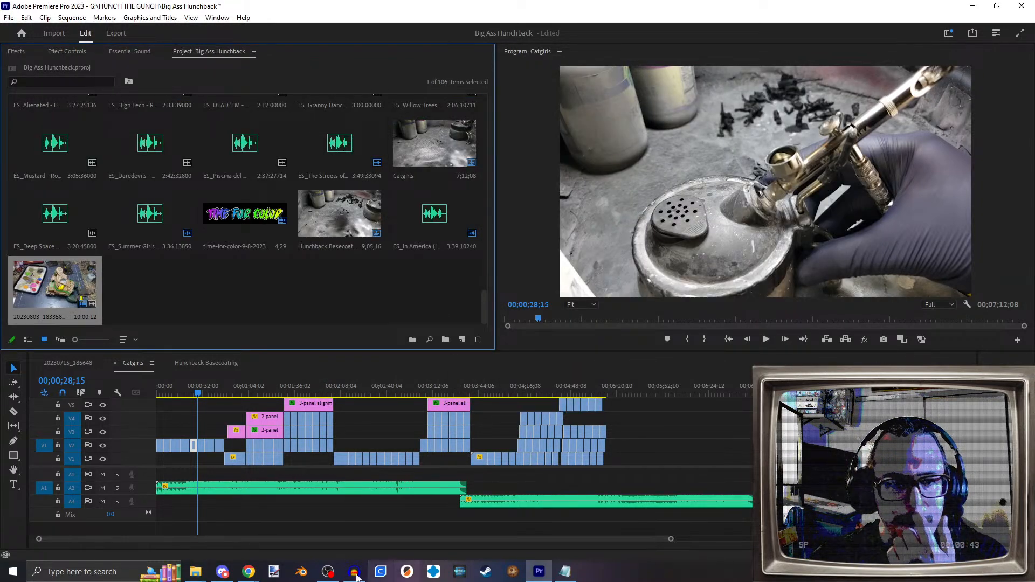
pyautogui.moveTo(195, 573)
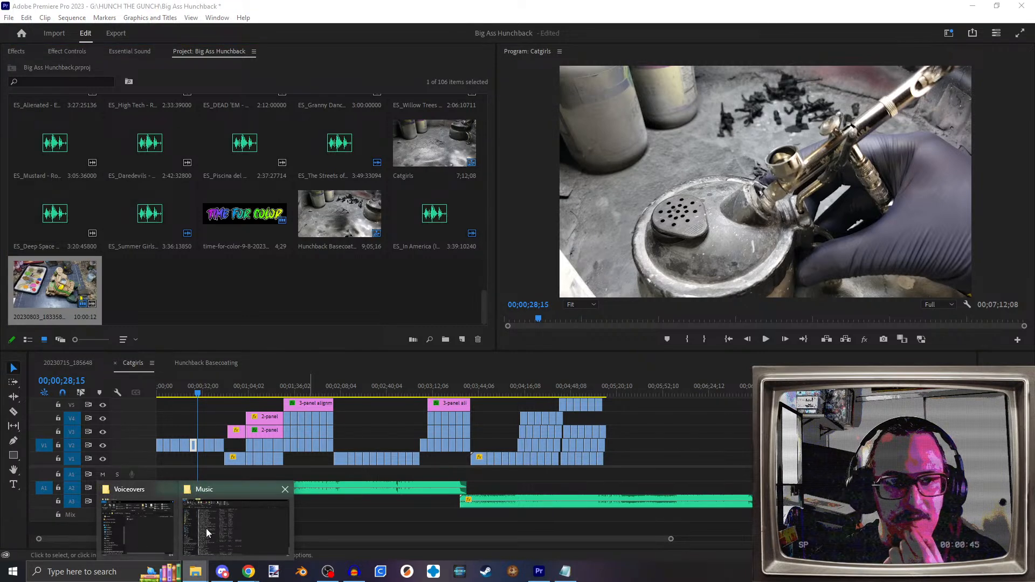
pyautogui.click(135, 531)
pyautogui.moveTo(625, 204); pyautogui.dragTo(164, 305)
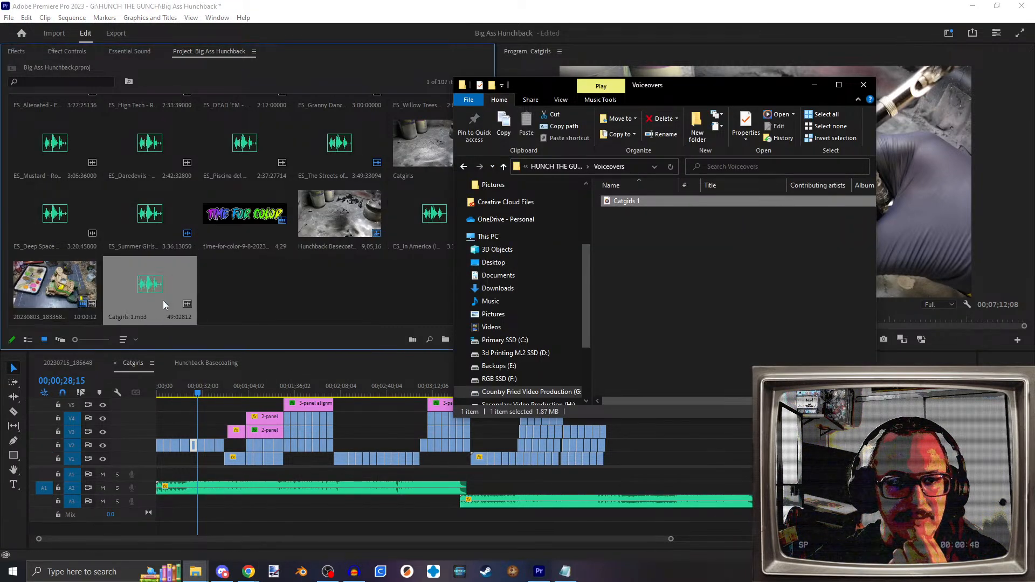
pyautogui.click(839, 86)
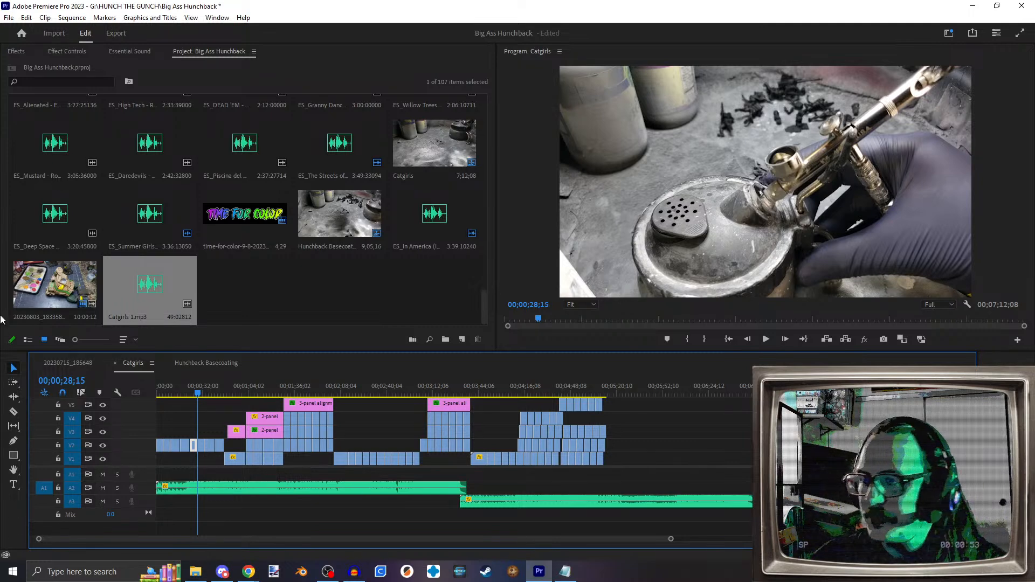
# Step: Place Catgirls 1.mp3 on audio track A1 at the start of the Catgirls sequence and move the playhead near the clip's end
pyautogui.moveTo(132, 290); pyautogui.dragTo(145, 480)
pyautogui.click(228, 394)
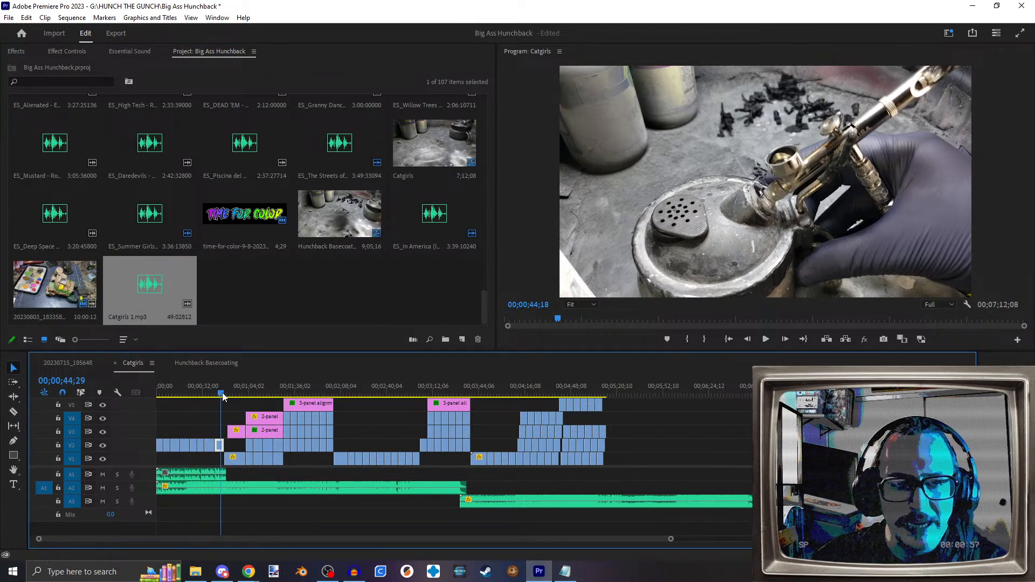
# Step: Apply the Hard Limiter audio effect to the Catgirls 1.mp3 clip on track A1
pyautogui.moveTo(228, 395); pyautogui.dragTo(156, 394)
pyautogui.click(199, 472)
pyautogui.click(72, 52)
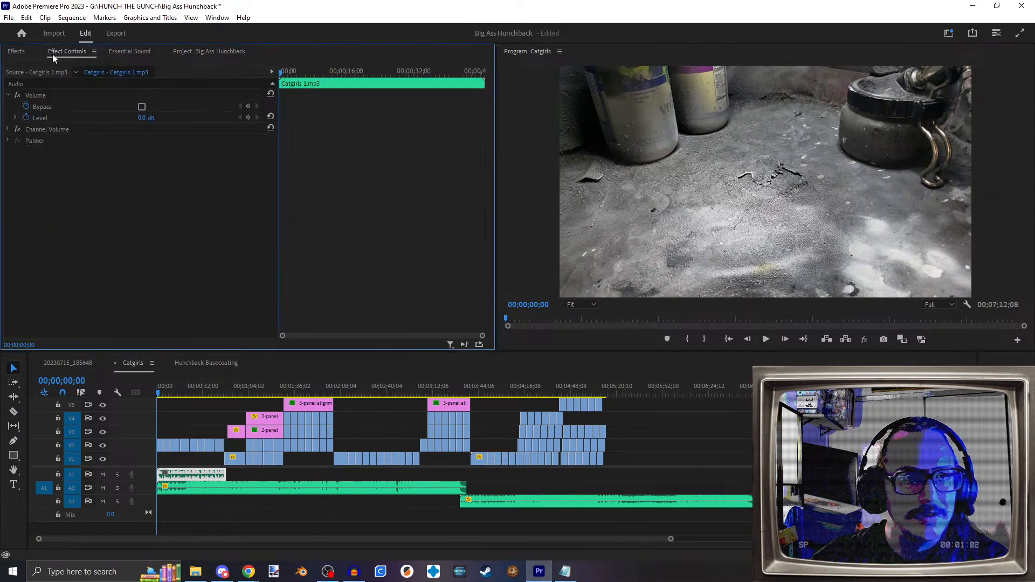
pyautogui.click(17, 52)
pyautogui.click(63, 67)
pyautogui.write('a')
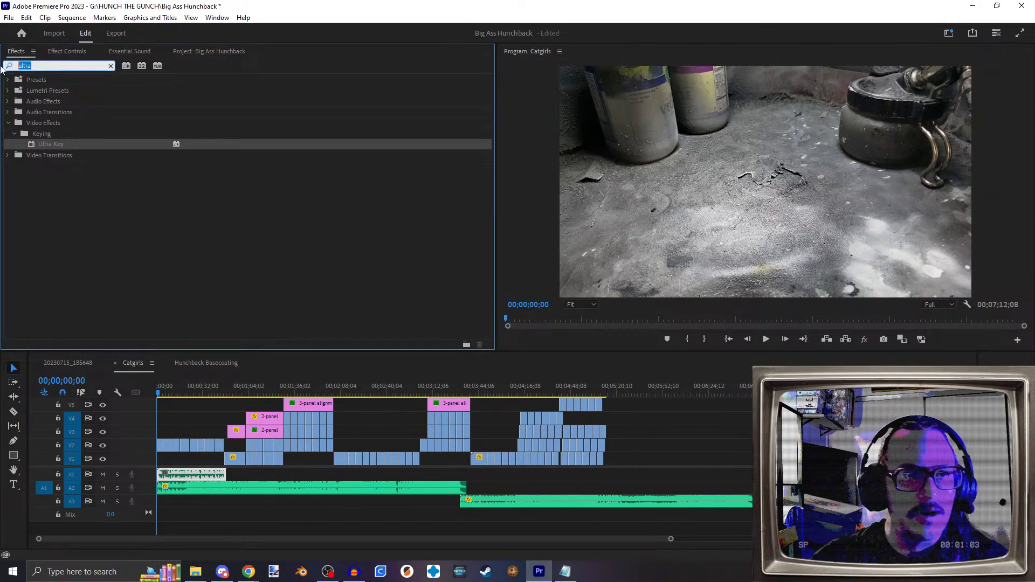
pyautogui.write('hhard limi')
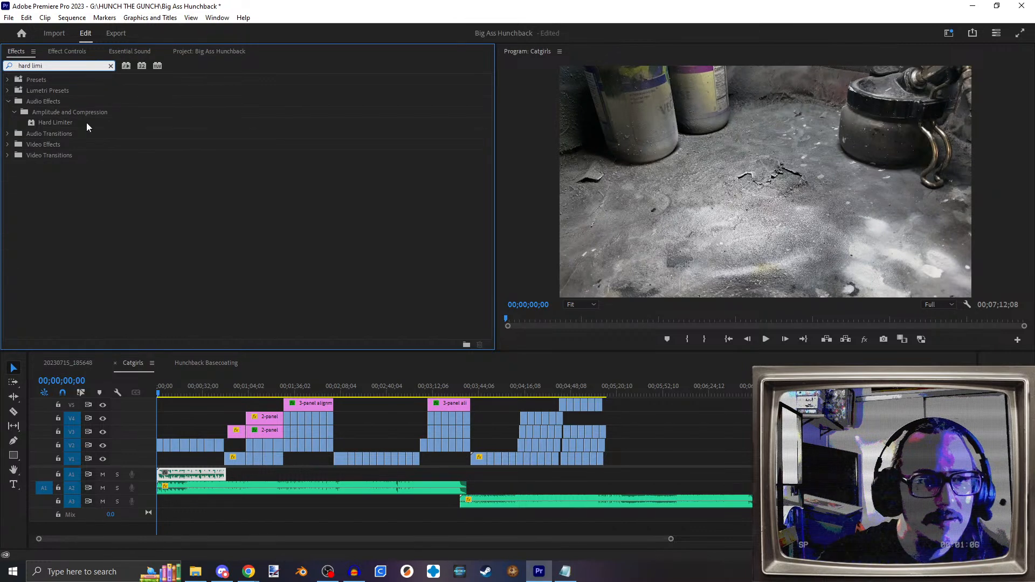
pyautogui.click(56, 123)
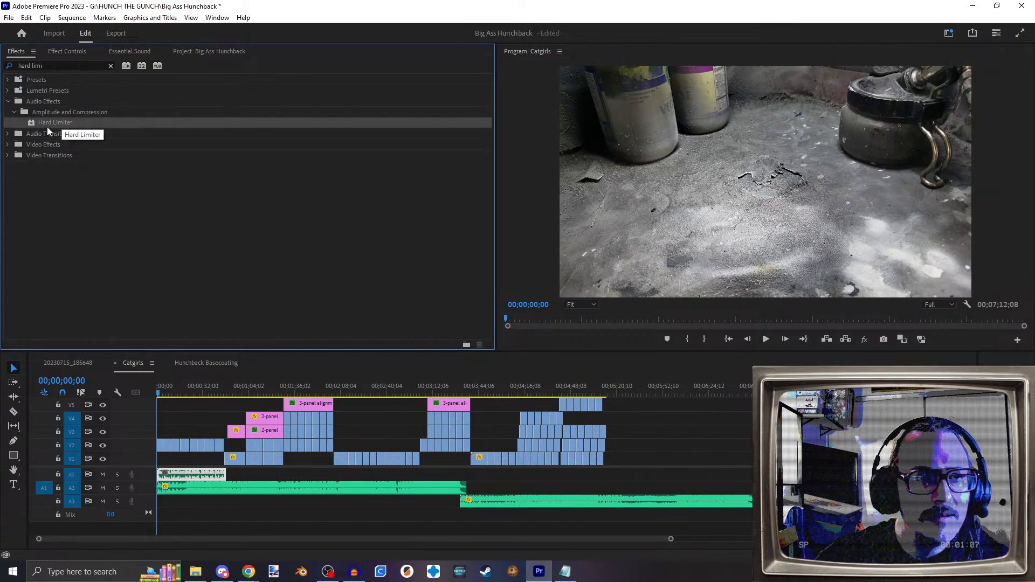
pyautogui.moveTo(175, 158); pyautogui.dragTo(190, 476)
# Step: Set the Hard Limiter's maximum amplitude on the Catgirls 1.mp3 clip to -12 dB
pyautogui.click(60, 51)
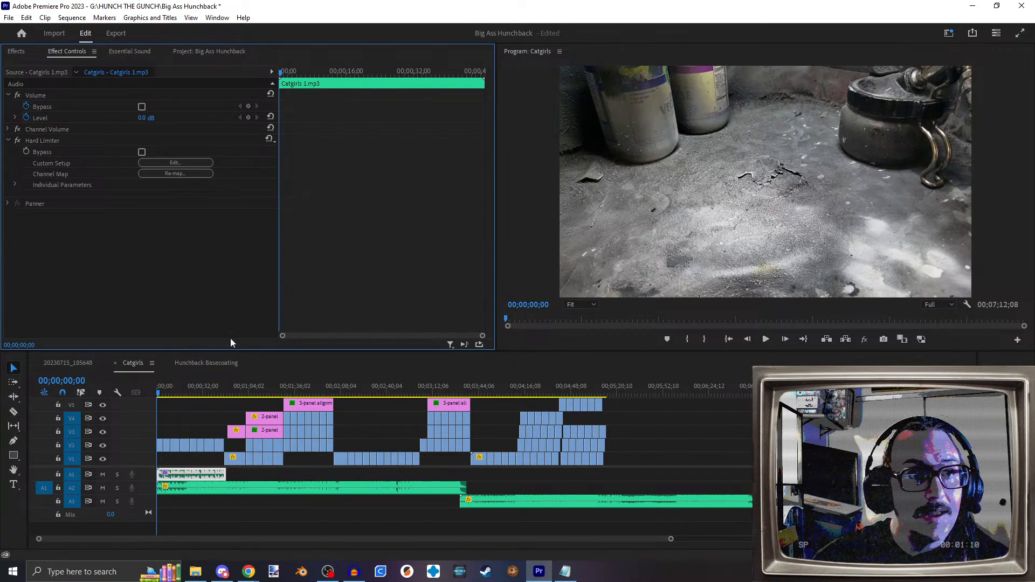
pyautogui.click(189, 163)
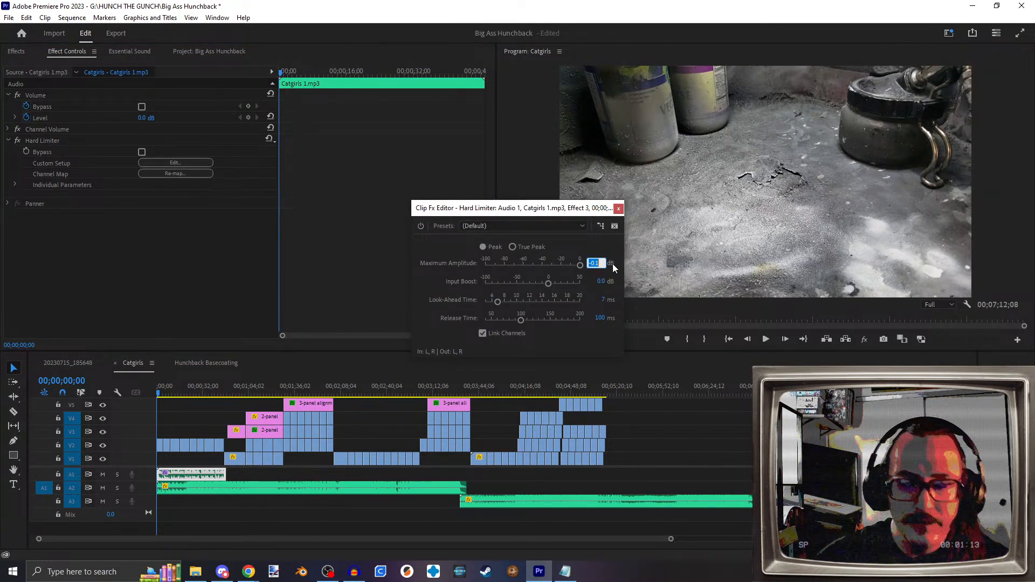
pyautogui.write('-12')
pyautogui.press('Return')
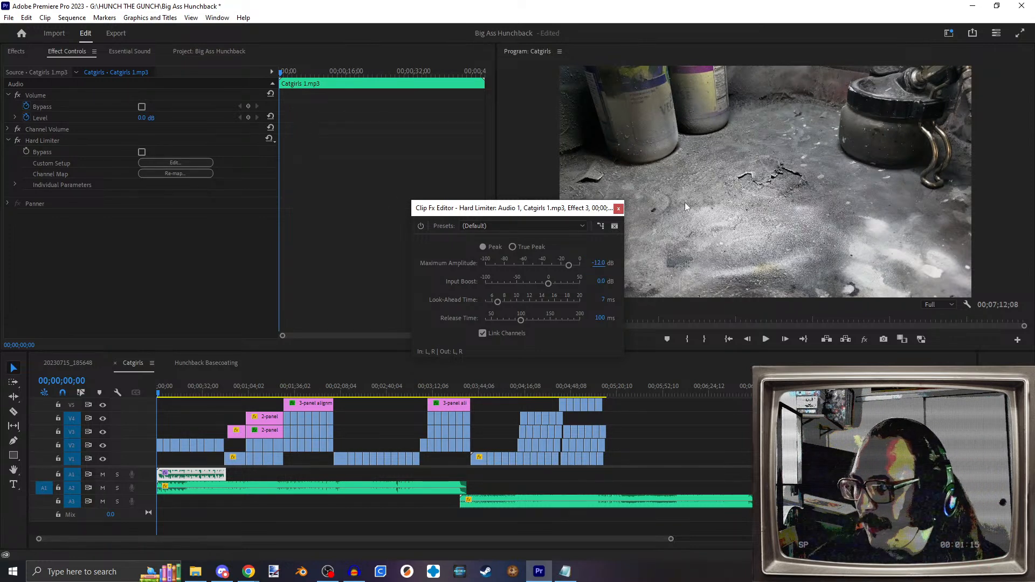
pyautogui.click(618, 208)
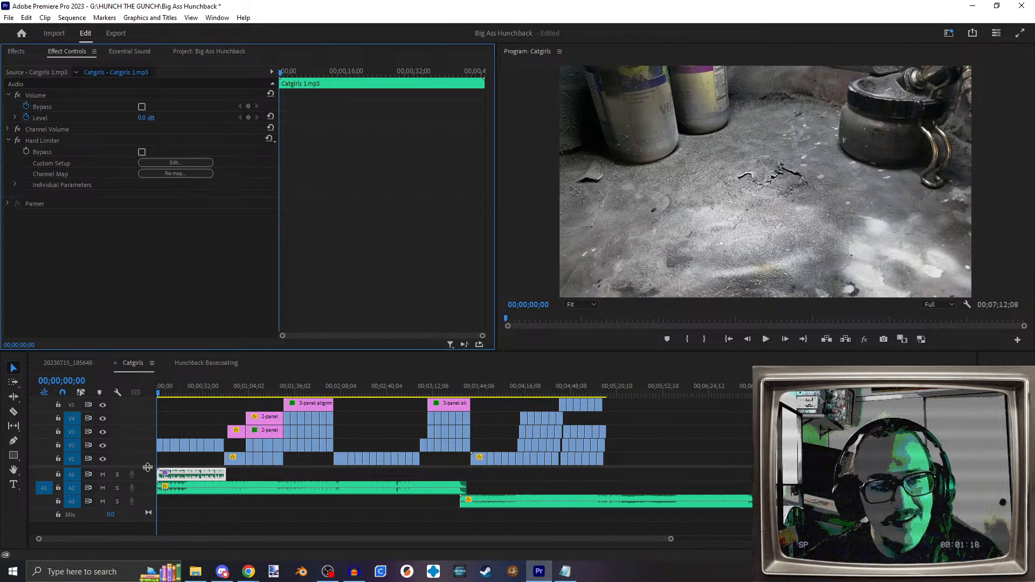
# Step: Play the sequence from its start and briefly mute track A2 to compare the voice-over with the music
pyautogui.scroll(5, 206, 468)
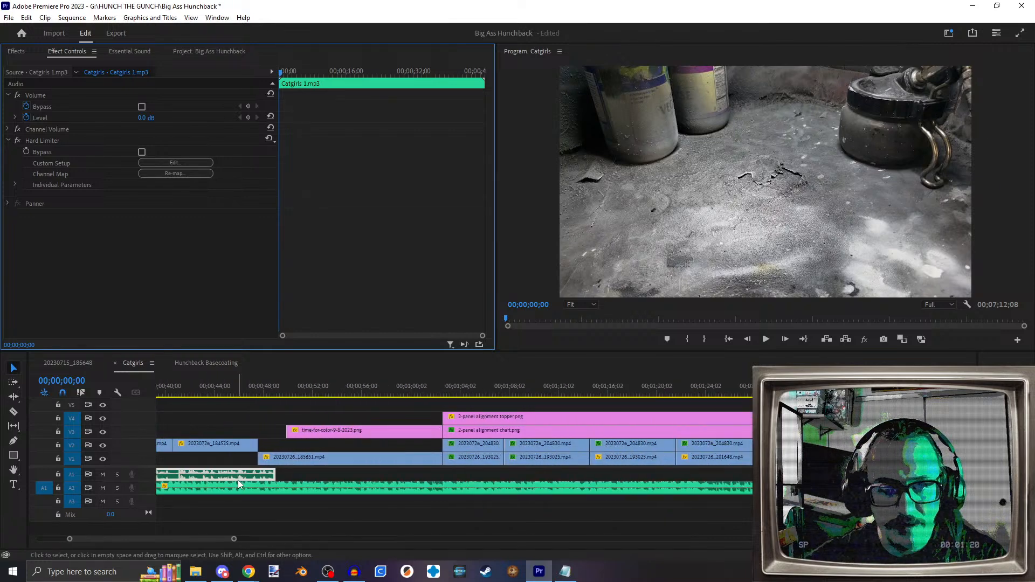
pyautogui.scroll(10, 238, 480)
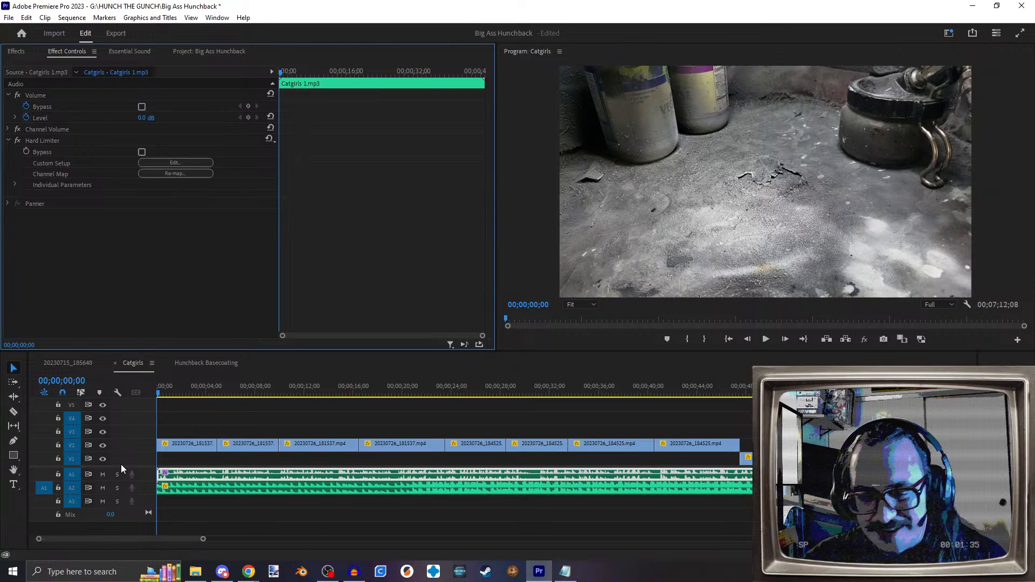
pyautogui.click(764, 343)
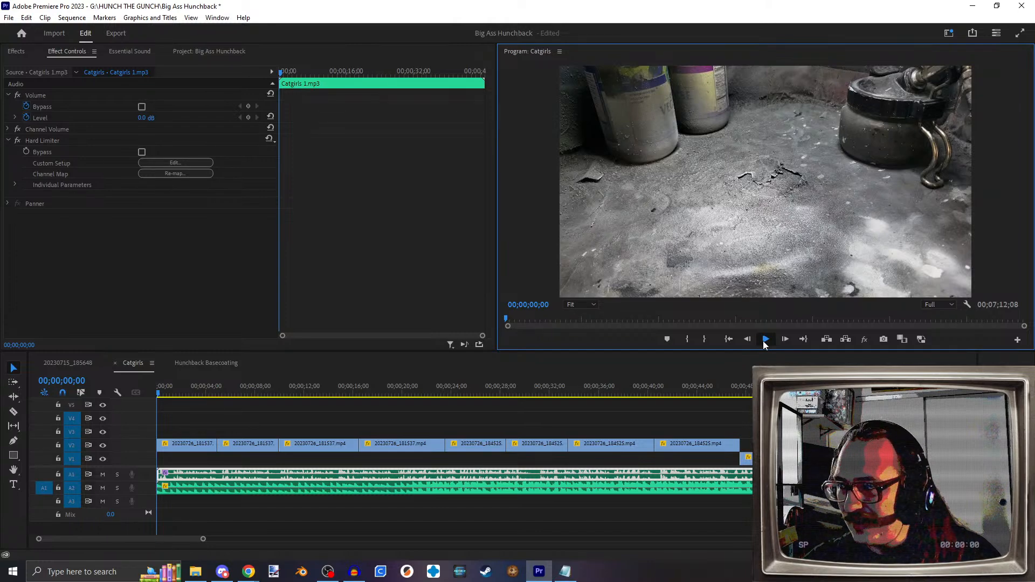
pyautogui.click(764, 343)
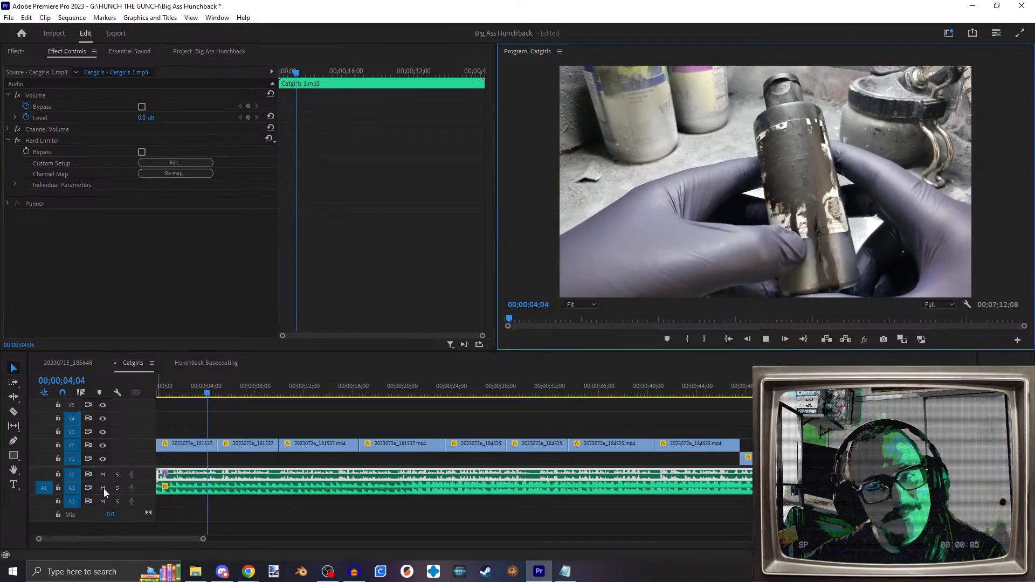
pyautogui.click(103, 489)
pyautogui.click(103, 489)
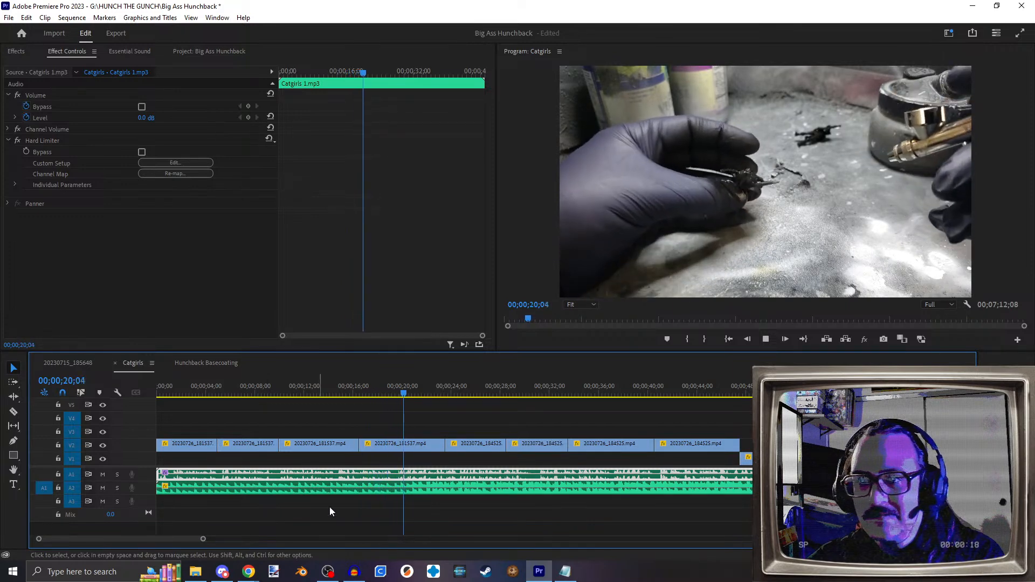
# Step: Set the volume level of the Summer Girls music clip on track A2 to -25 dB and stop playback
pyautogui.click(378, 488)
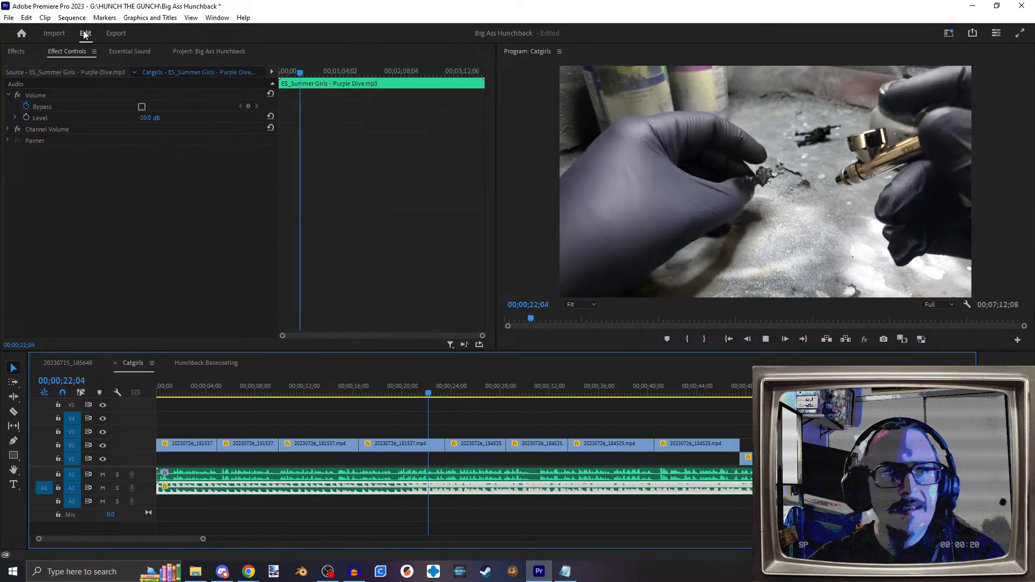
pyautogui.click(151, 117)
pyautogui.write('-25')
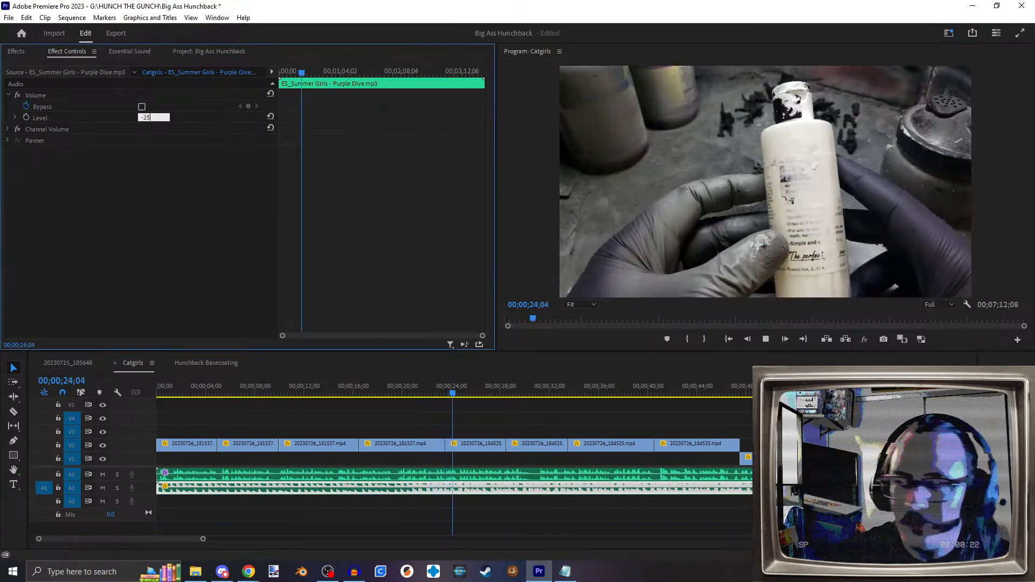
pyautogui.press('Return')
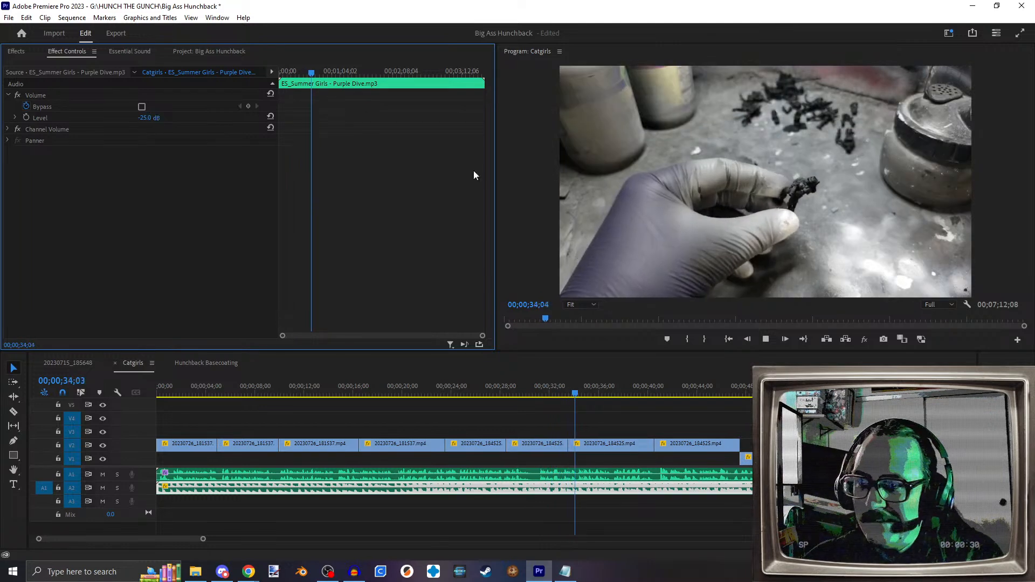
pyautogui.click(766, 338)
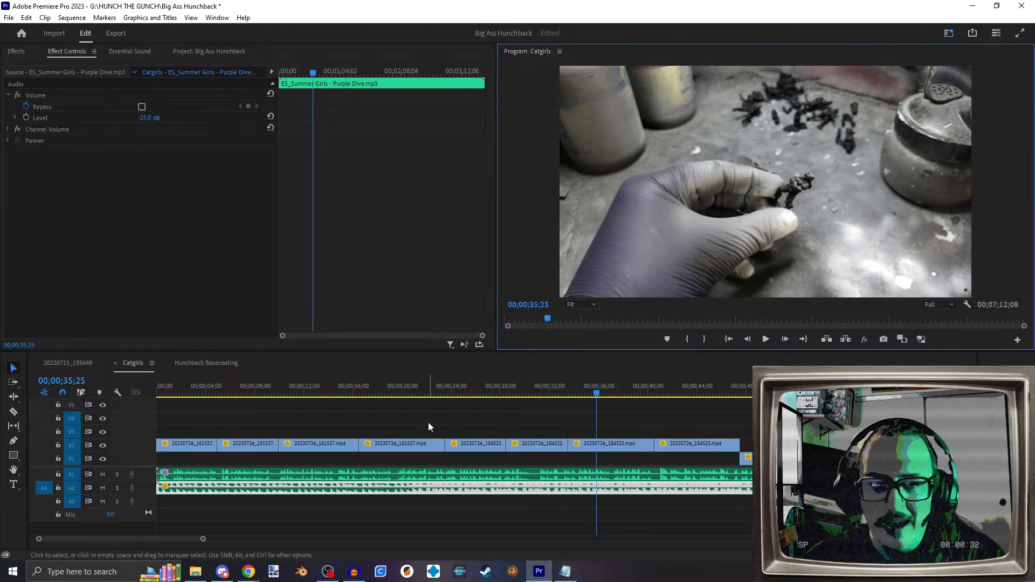
# Step: Replay the section between about 16 and 19 seconds to find the spot for an image overlay
pyautogui.click(363, 395)
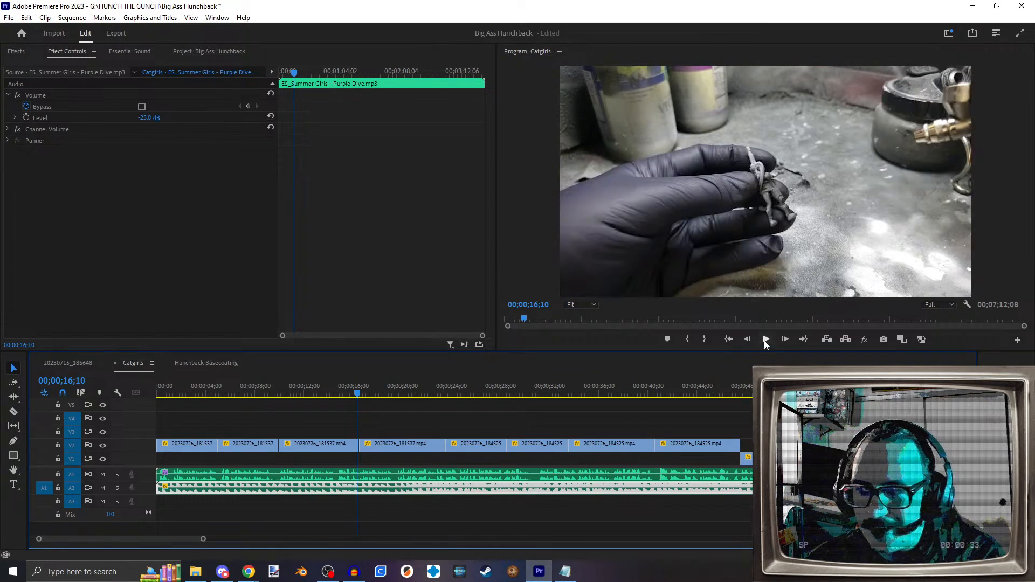
pyautogui.click(766, 338)
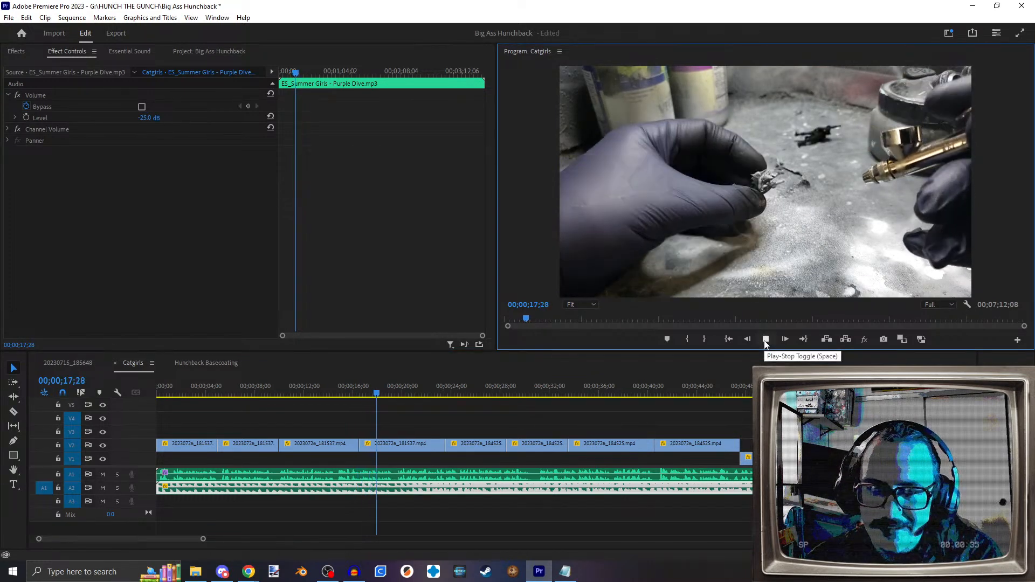
pyautogui.click(766, 339)
pyautogui.scroll(5, 430, 419)
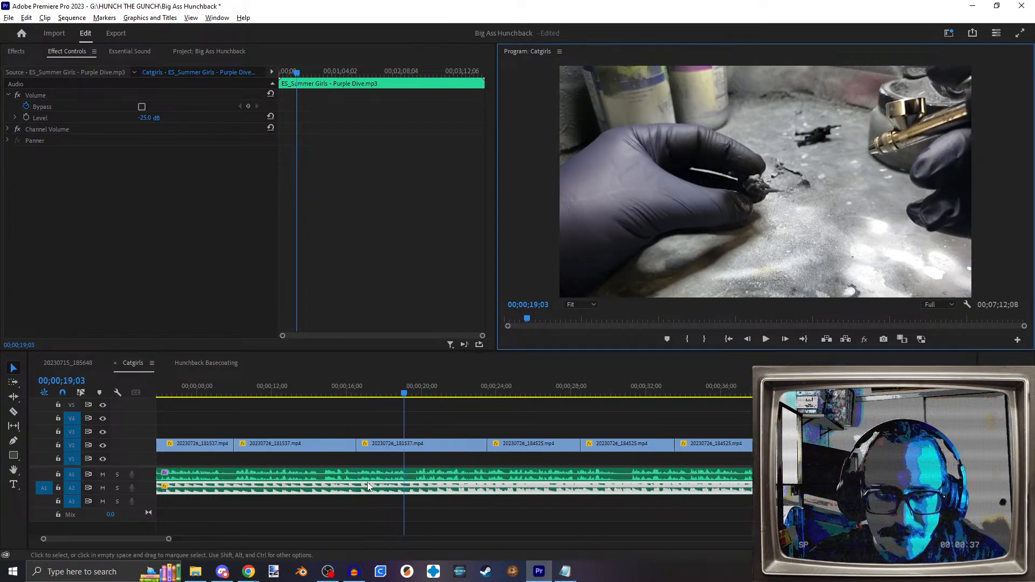
pyautogui.click(413, 394)
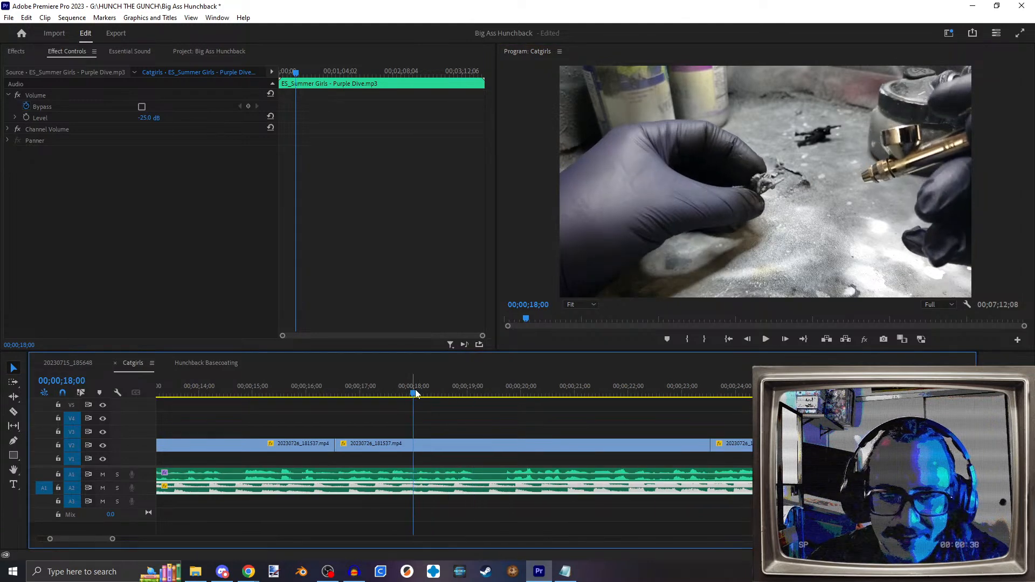
pyautogui.click(766, 338)
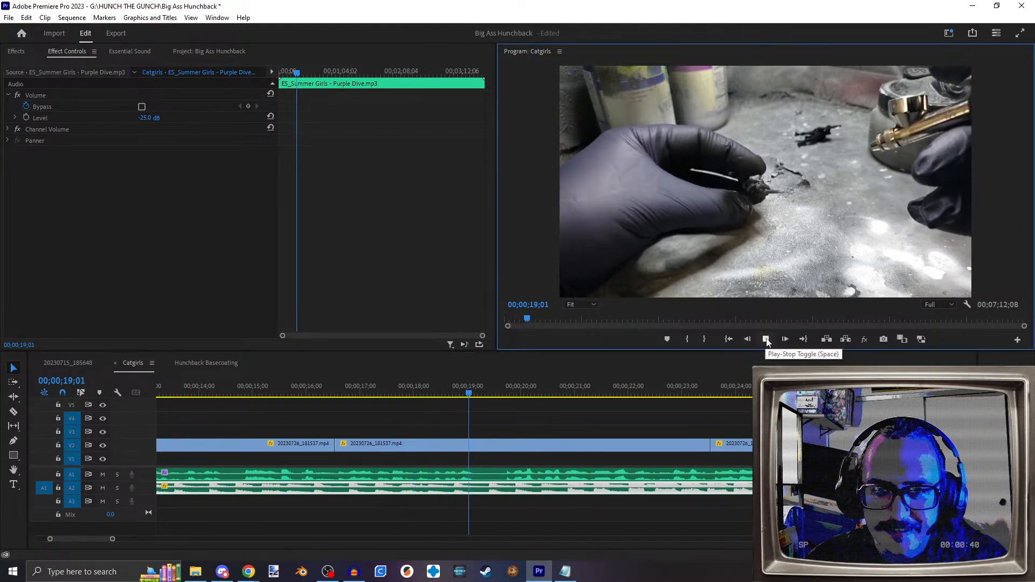
pyautogui.click(766, 339)
# Step: Place astra felitarium.png on V3 above the footage and trim it to run from about 17 to 20 seconds
pyautogui.click(415, 391)
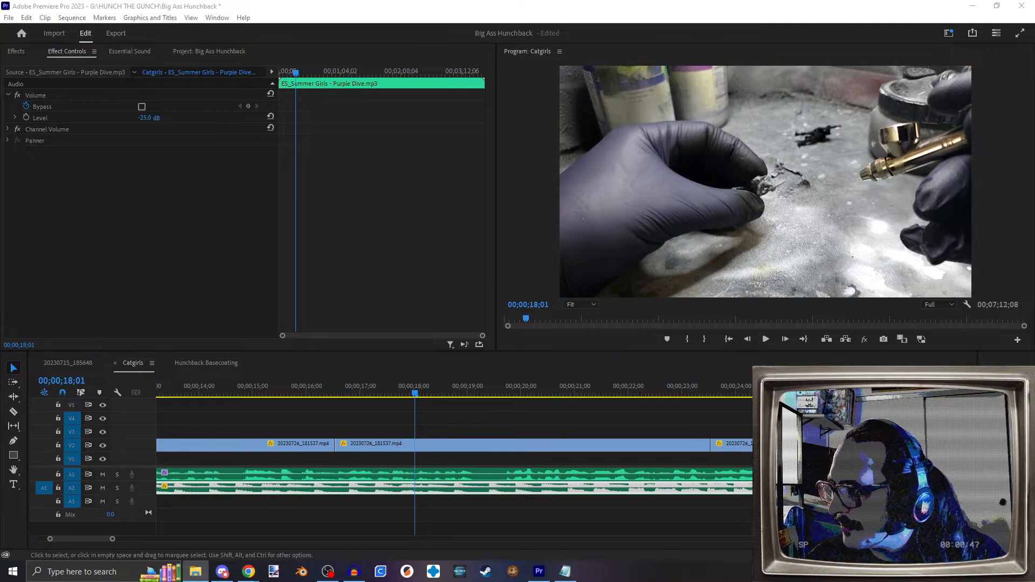
pyautogui.moveTo(535, 377); pyautogui.dragTo(410, 432)
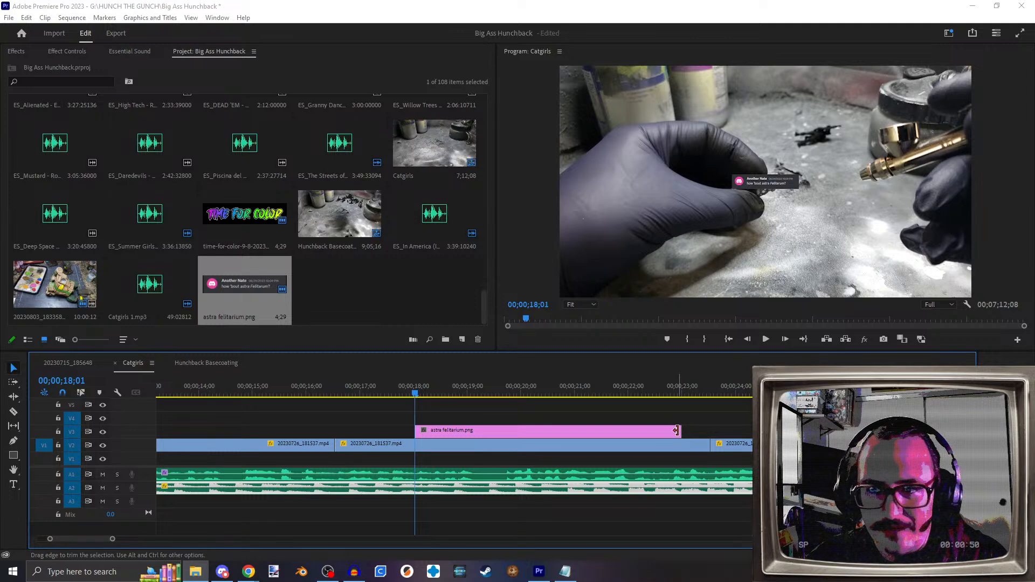
pyautogui.moveTo(676, 430); pyautogui.dragTo(471, 432)
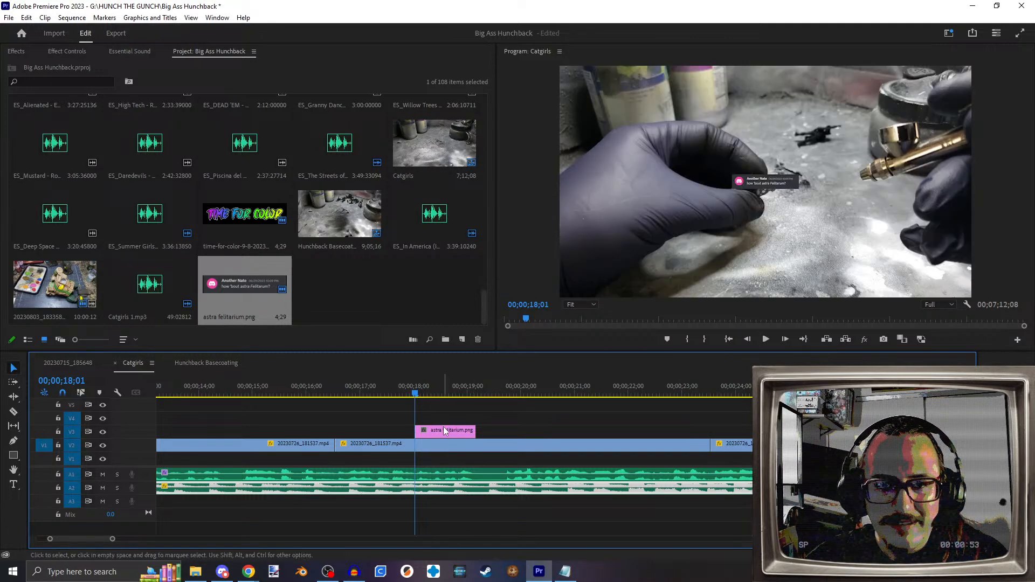
pyautogui.click(430, 392)
pyautogui.moveTo(431, 389); pyautogui.dragTo(458, 391)
pyautogui.press('Up')
pyautogui.press('Down')
pyautogui.press('Up')
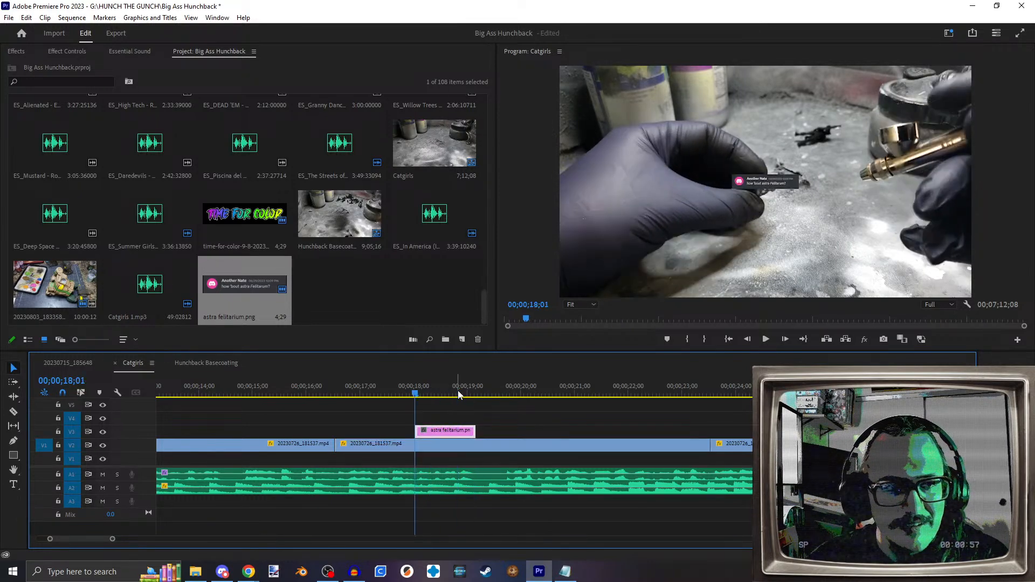
pyautogui.moveTo(417, 428); pyautogui.dragTo(373, 428)
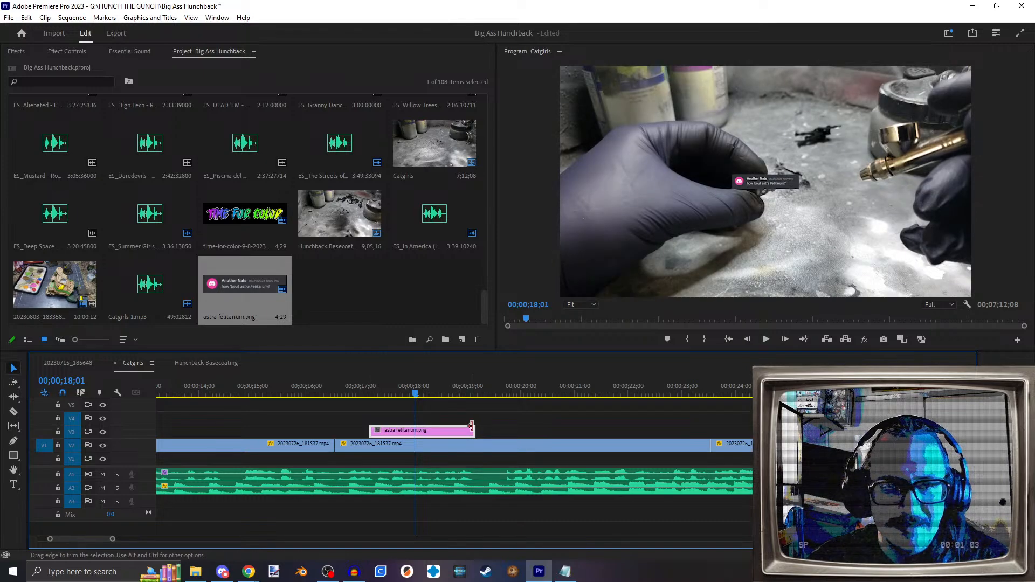
pyautogui.moveTo(476, 427); pyautogui.dragTo(525, 427)
# Step: Set the scale of the astra felitarium.png overlay to 200
pyautogui.click(67, 52)
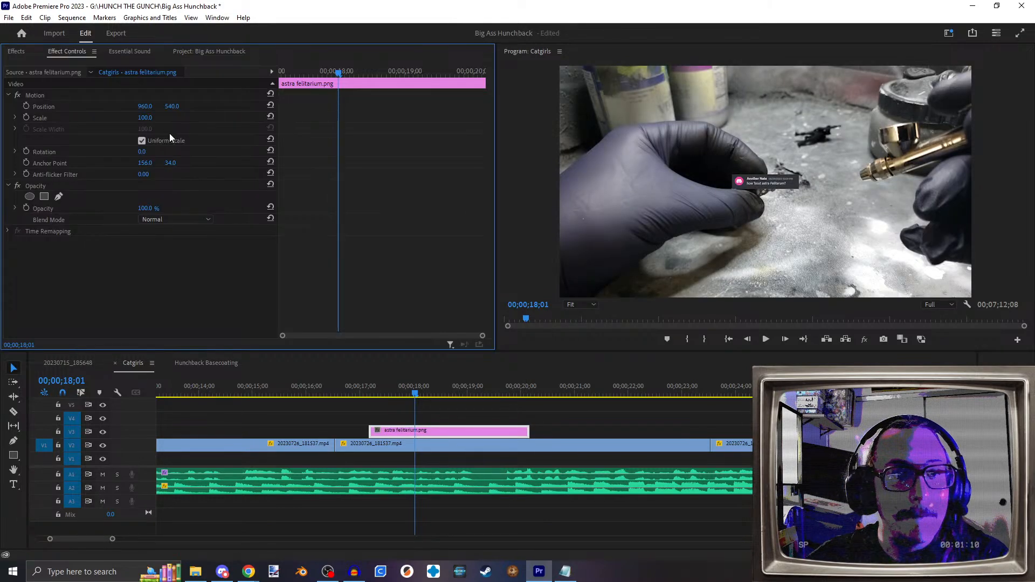
pyautogui.write('200')
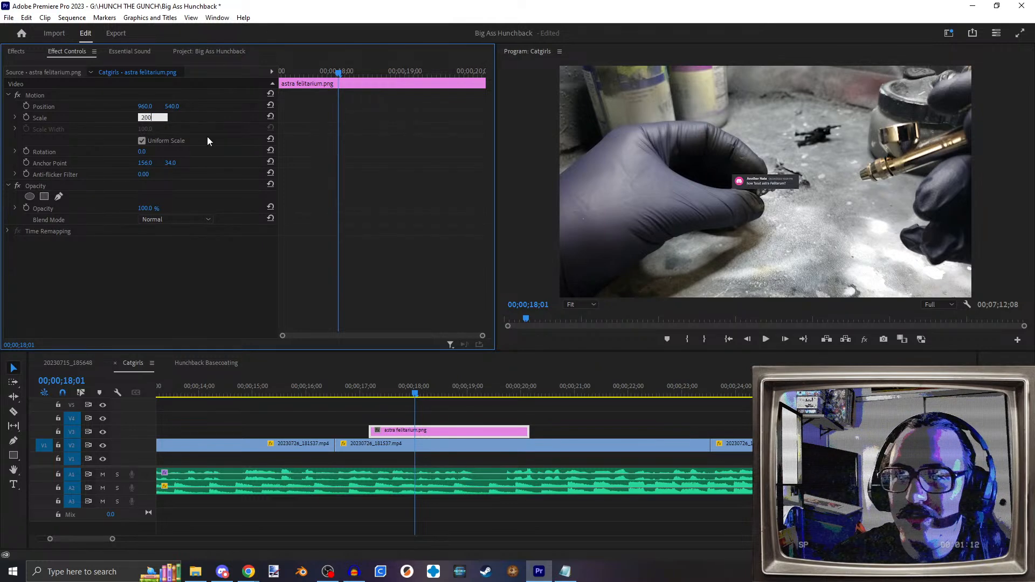
pyautogui.press('Return')
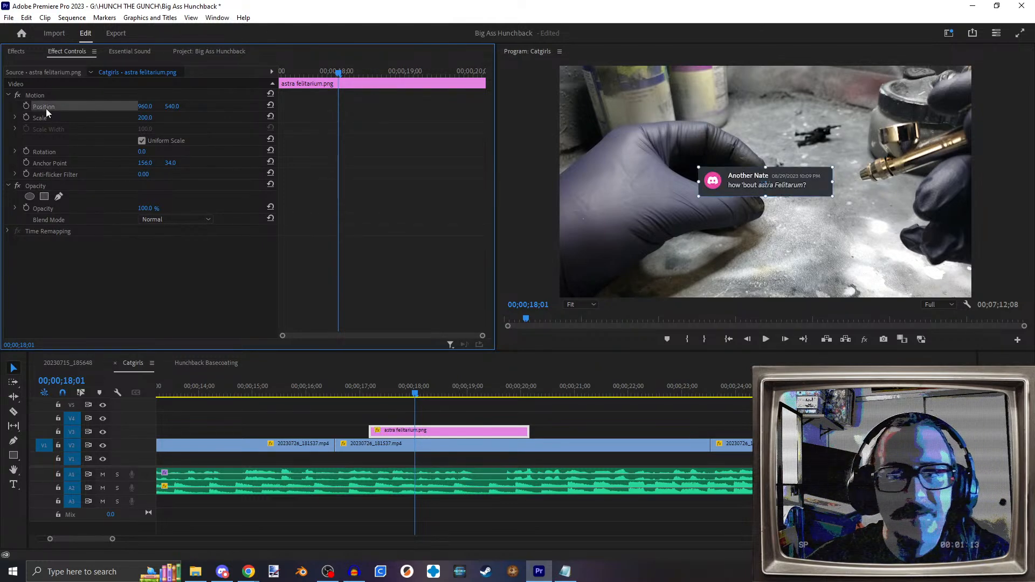
pyautogui.moveTo(747, 185)
pyautogui.mouseDown()
pyautogui.moveTo(850, 253)
pyautogui.moveTo(814, 267)
pyautogui.moveTo(679, 273)
pyautogui.moveTo(754, 182)
pyautogui.moveTo(772, 186)
pyautogui.moveTo(768, 116)
pyautogui.moveTo(754, 197)
pyautogui.mouseUp()
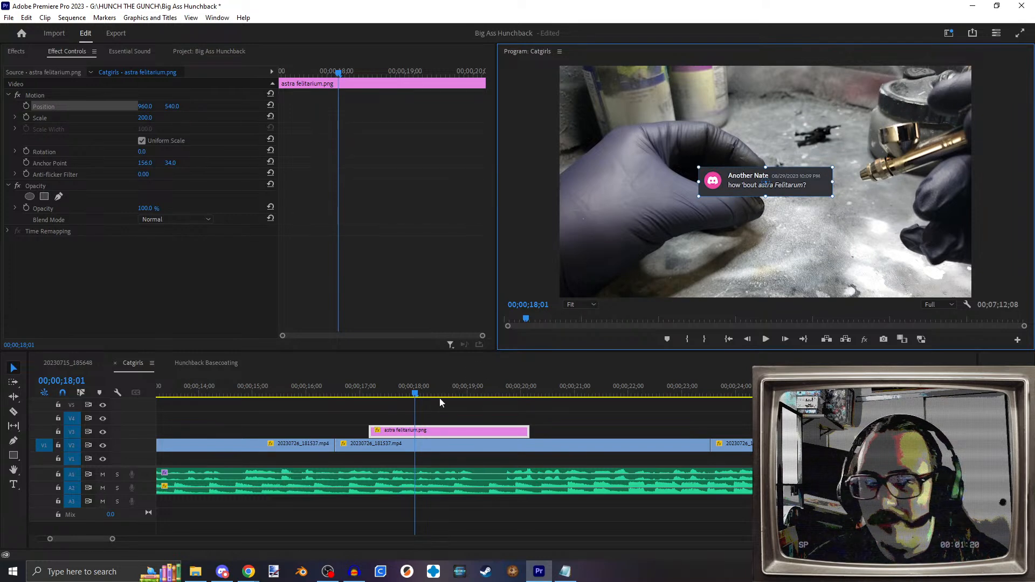
# Step: Play the sequence from shortly before the astra felitarium.png overlay until past 31 seconds to check the result
pyautogui.click(328, 386)
pyautogui.scroll(3, 266, 402)
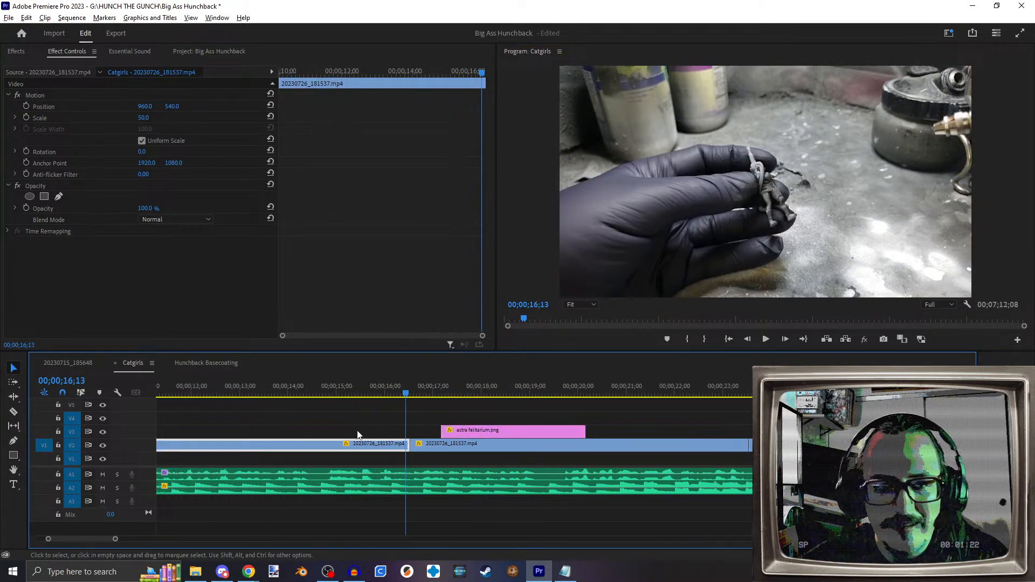
pyautogui.scroll(-3, 361, 431)
pyautogui.click(302, 391)
pyautogui.click(765, 339)
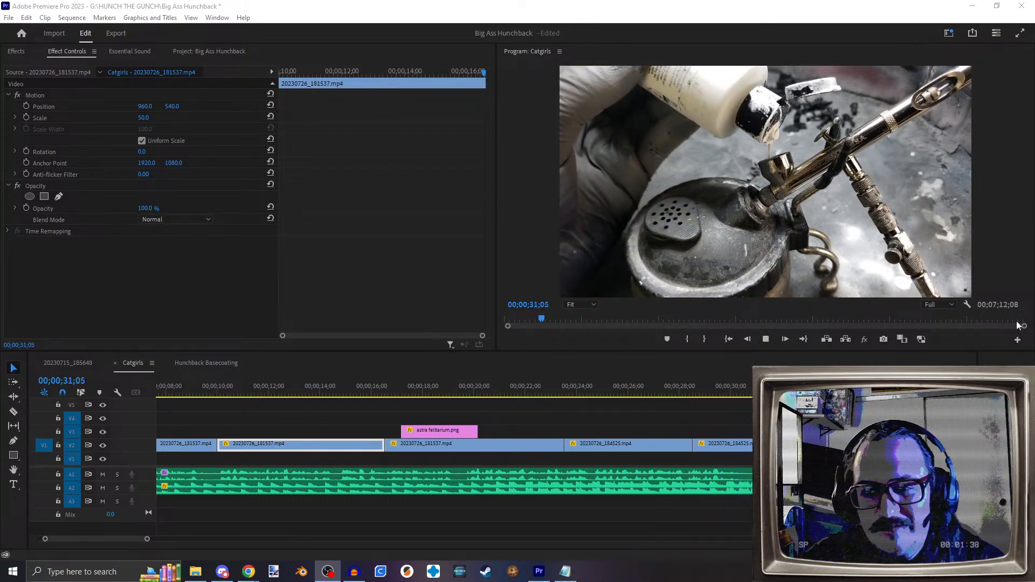
pyautogui.click(766, 339)
pyautogui.moveTo(725, 392); pyautogui.dragTo(590, 393)
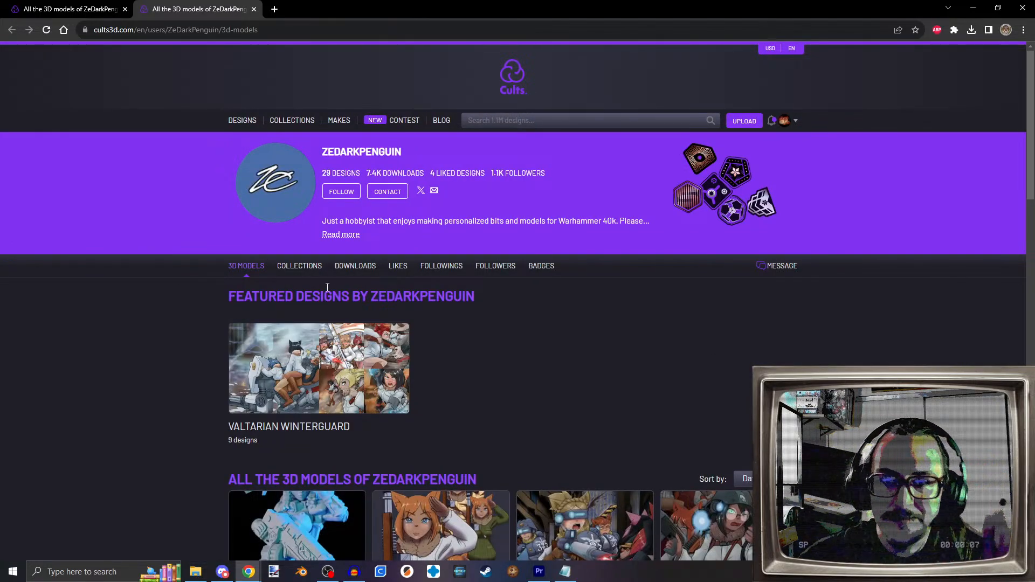
# Step: Capture the purple profile banner as a screenshot and paste it into a new paint.net image, expanding the canvas to fit
pyautogui.press('super+shift+s')
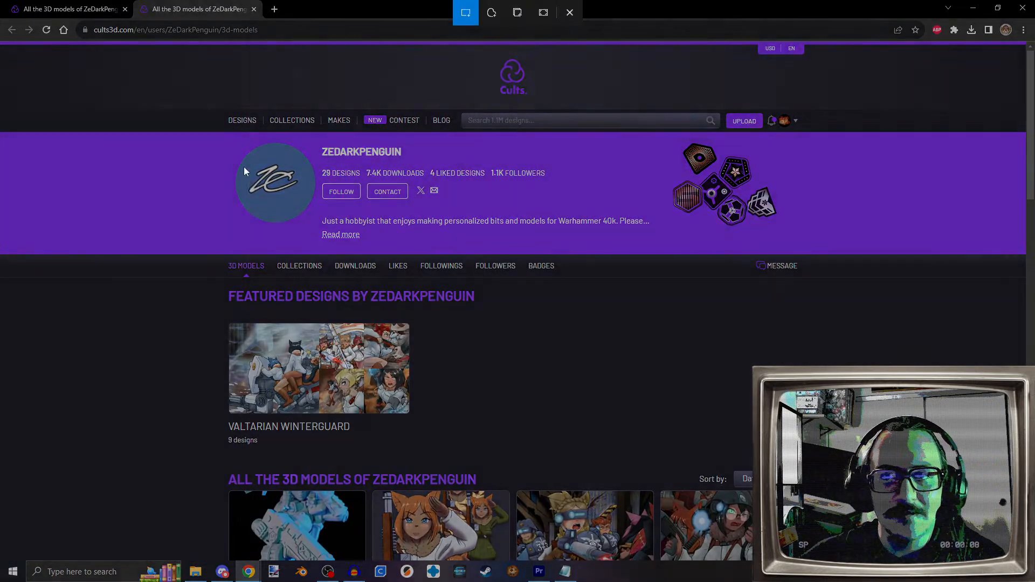
pyautogui.moveTo(221, 131); pyautogui.dragTo(795, 256)
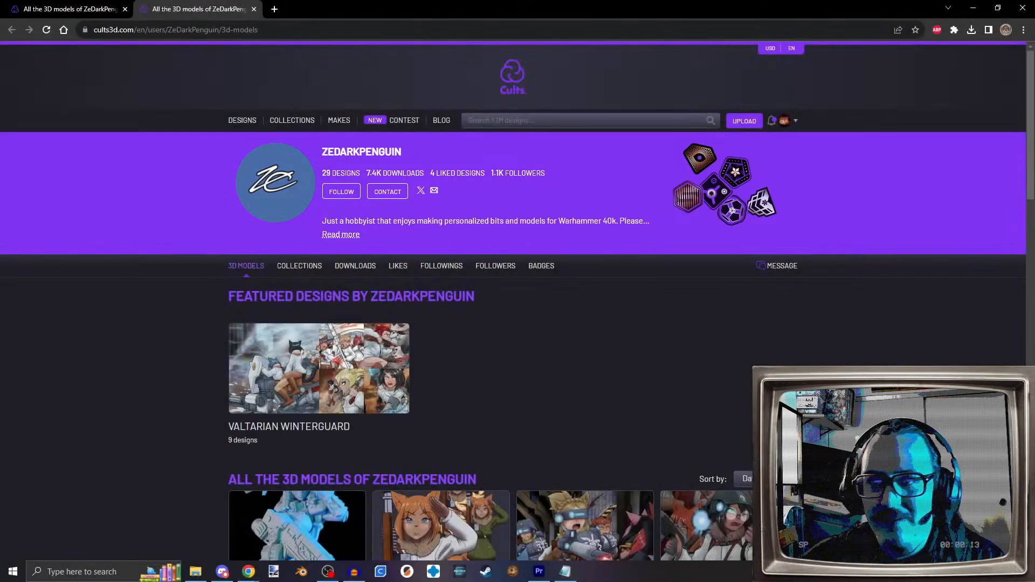
pyautogui.click(274, 571)
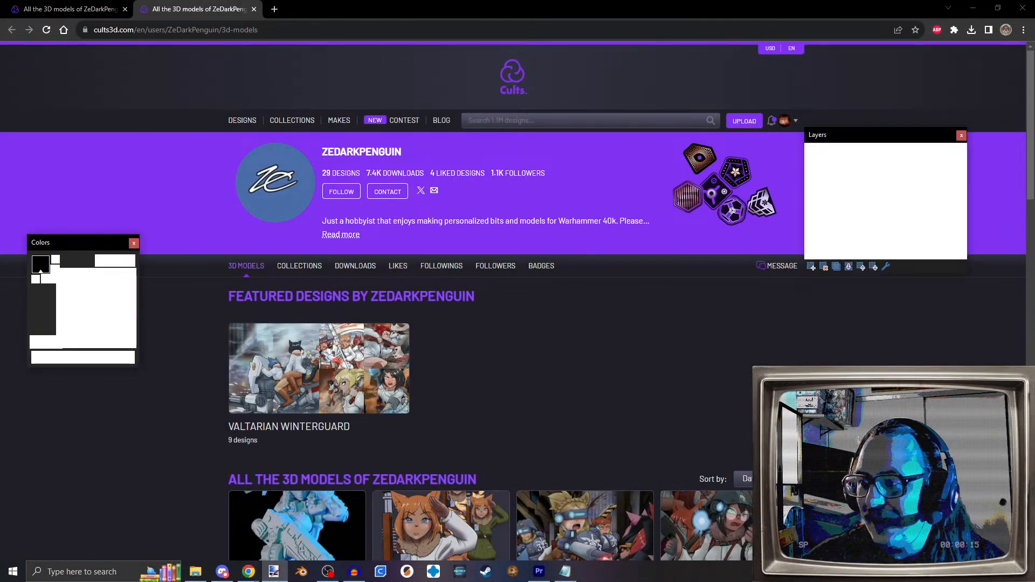
pyautogui.hotkey('ctrl', 'v')
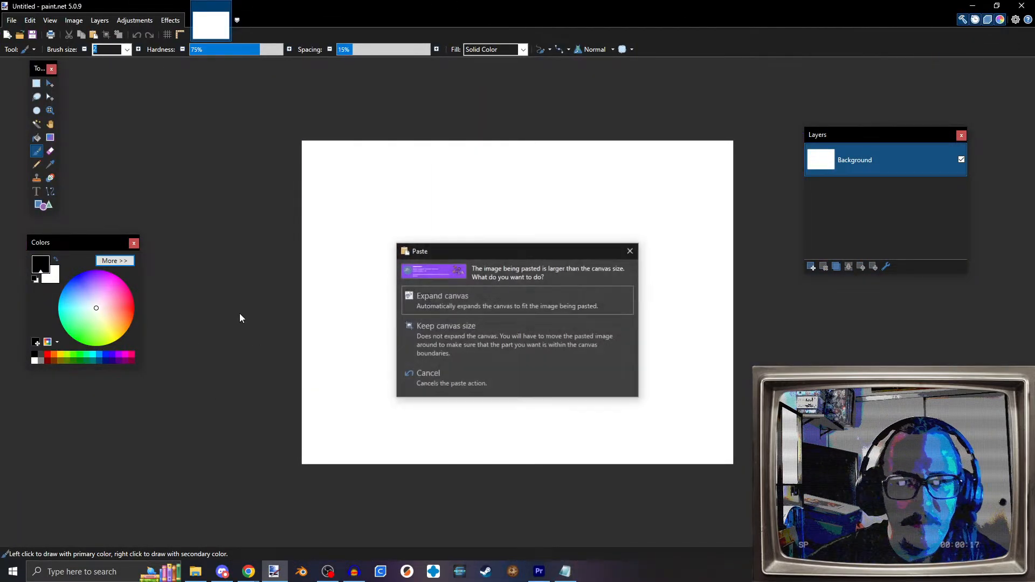
pyautogui.click(512, 306)
# Step: Crop the image to the pasted banner selection
pyautogui.click(50, 20)
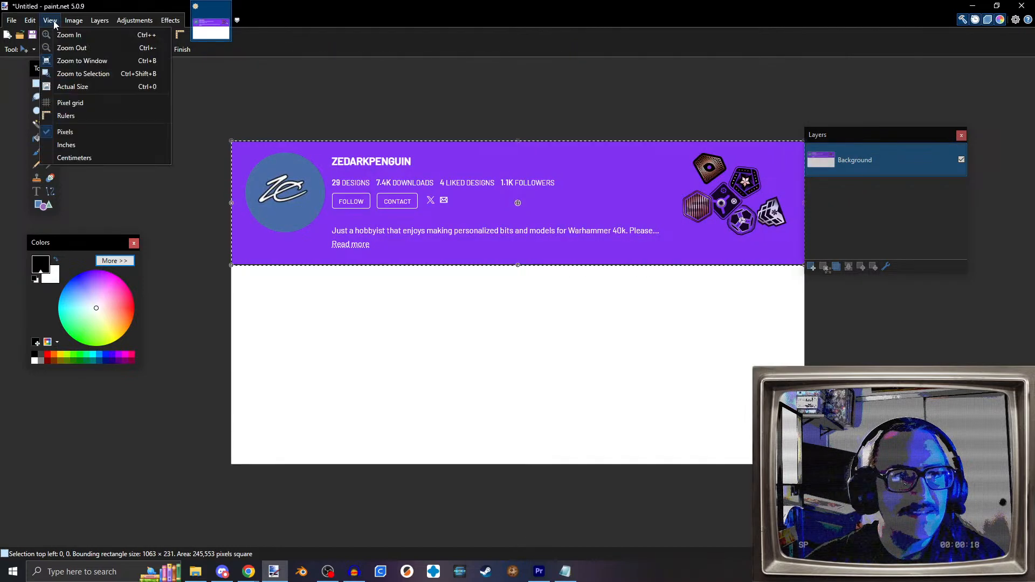
pyautogui.click(30, 20)
pyautogui.click(79, 21)
pyautogui.click(81, 37)
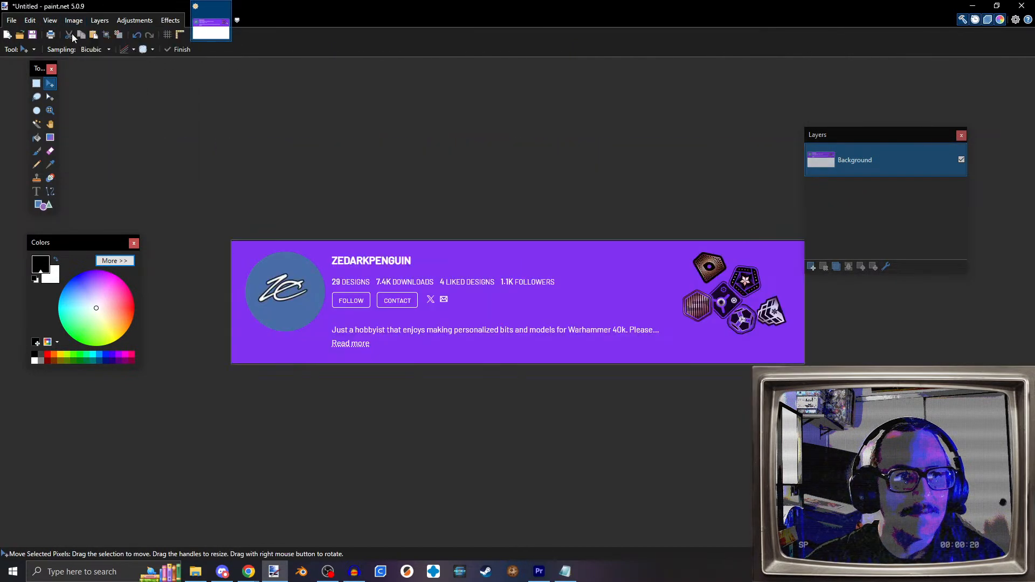
pyautogui.click(11, 20)
pyautogui.click(38, 102)
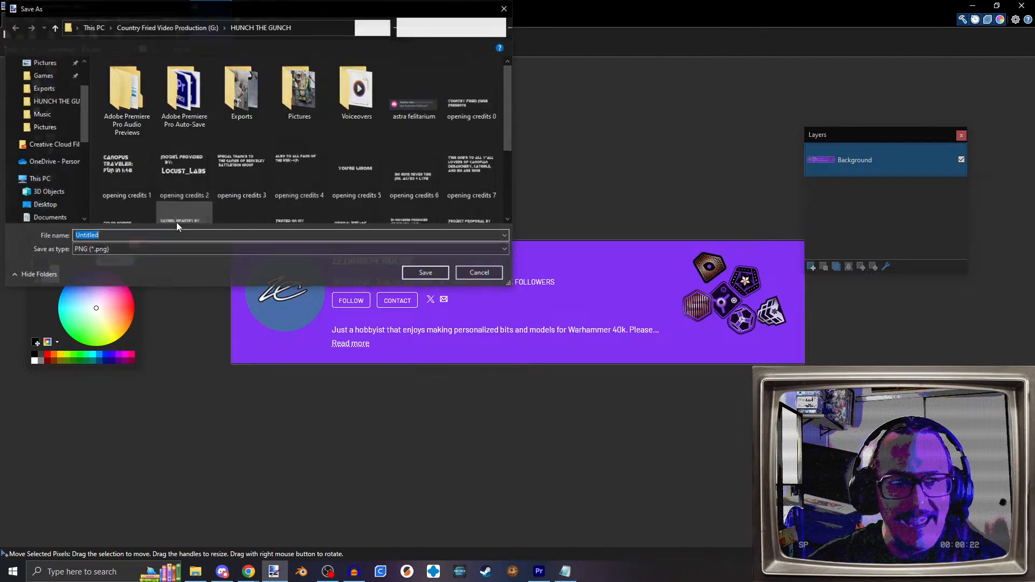
pyautogui.click(494, 279)
# Step: Crop about 6 pixels off the banner's upper edge, keeping its full width of 1063 pixels
pyautogui.hotkey('ctrl', 'a')
pyautogui.click(50, 96)
pyautogui.moveTo(517, 240); pyautogui.dragTo(518, 244)
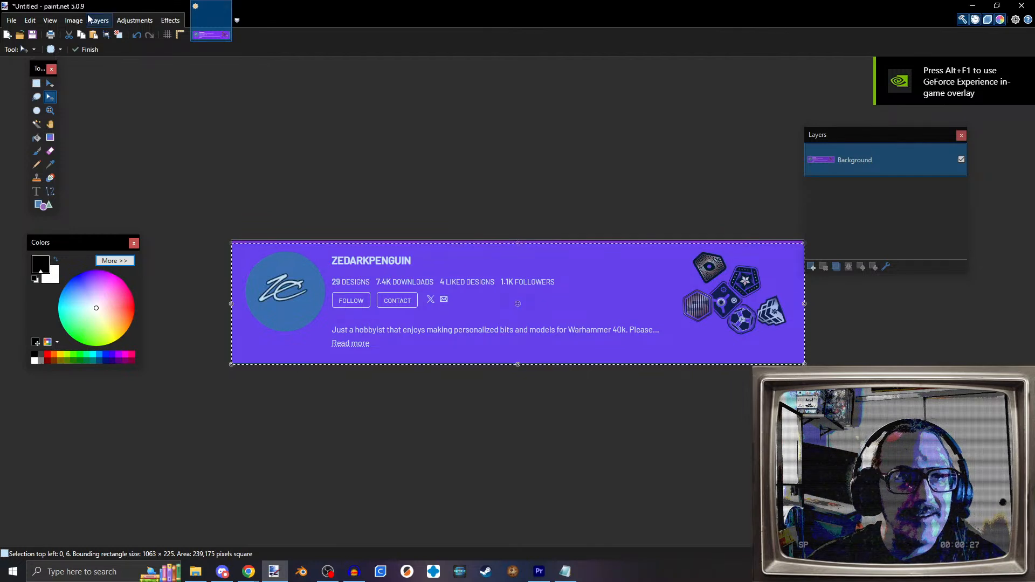
pyautogui.click(74, 20)
pyautogui.click(91, 34)
# Step: Save the cropped banner as a PNG named zedarkpenguin in the HUNCH THE GUNCH folder
pyautogui.click(11, 20)
pyautogui.click(35, 104)
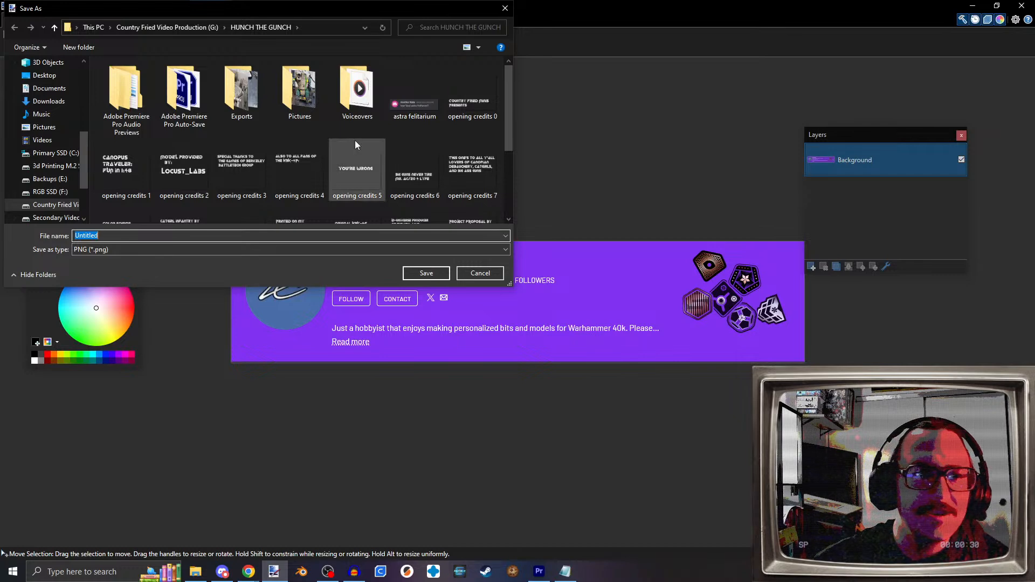
pyautogui.scroll(-3, 361, 162)
pyautogui.scroll(4, 371, 202)
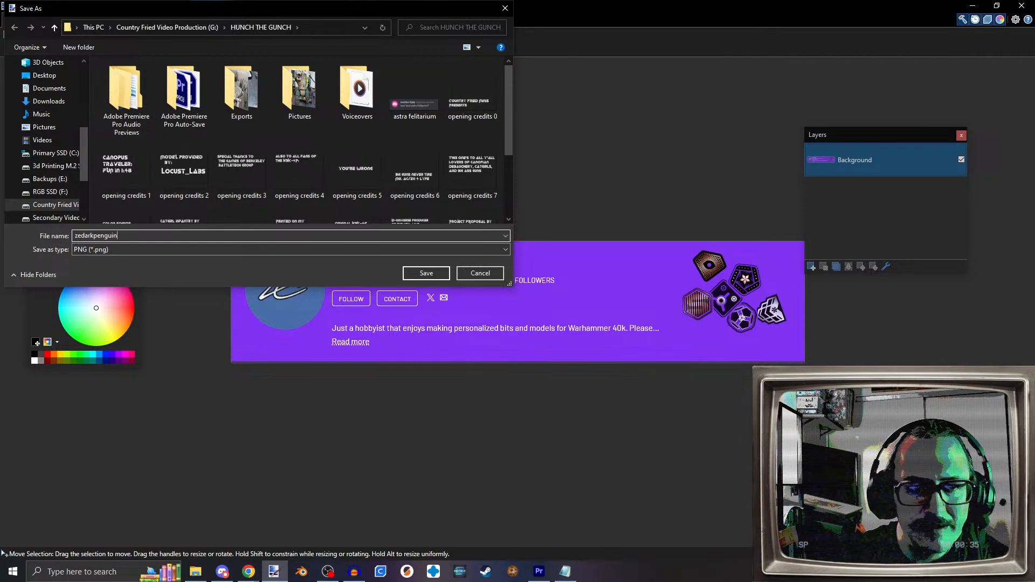
pyautogui.press('Return')
pyautogui.click(599, 372)
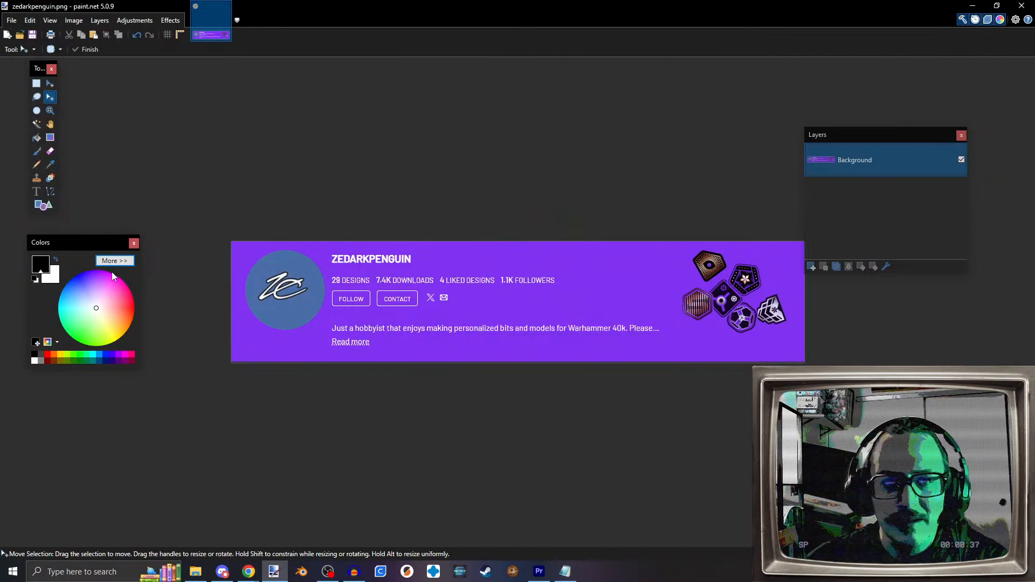
# Step: Crop the strip off the banner's lower edge to make it 1063 × 216 pixels and save the file again
pyautogui.hotkey('ctrl', 'a')
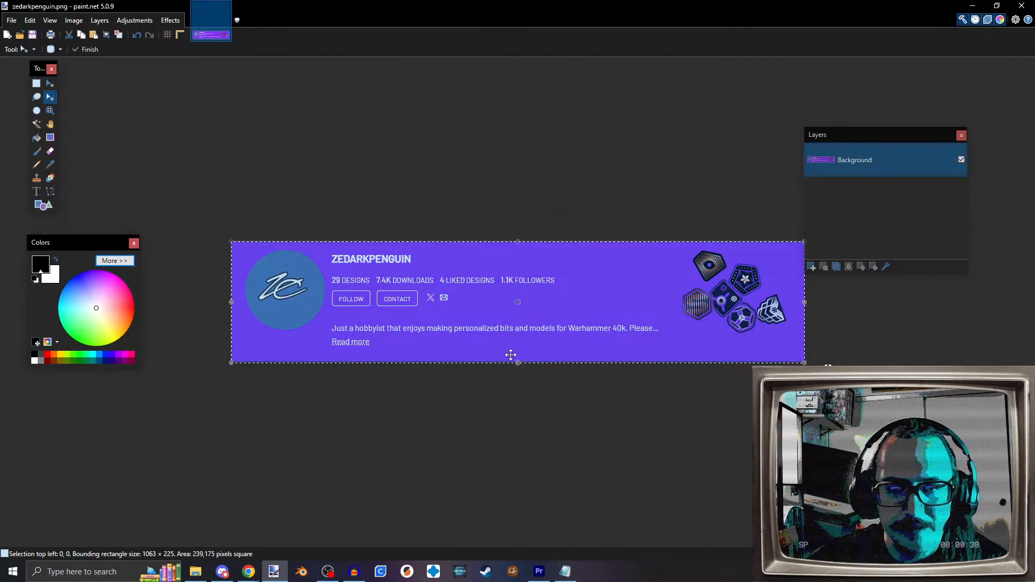
pyautogui.moveTo(518, 362); pyautogui.dragTo(518, 358)
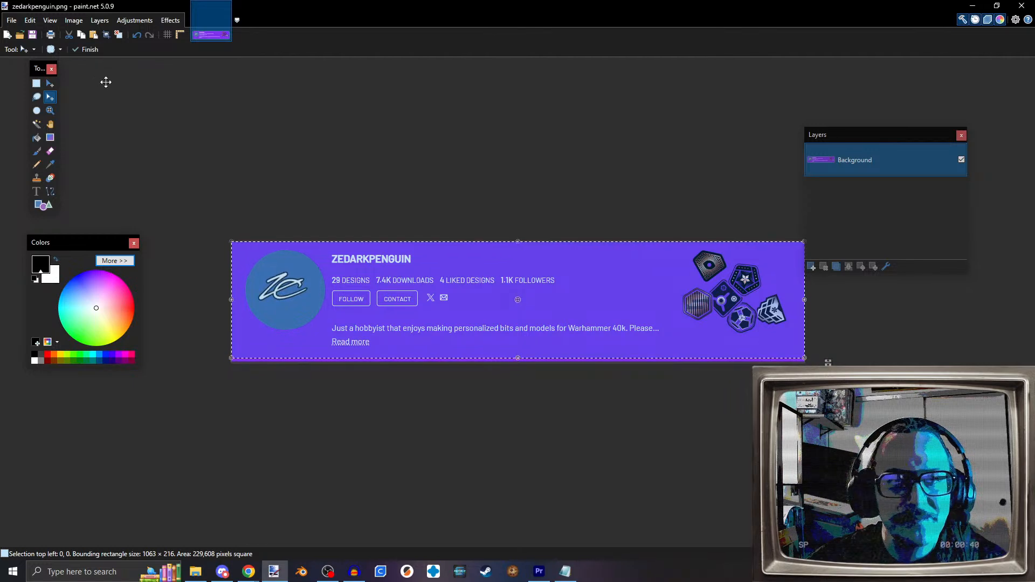
pyautogui.click(36, 22)
pyautogui.click(36, 22)
pyautogui.click(77, 24)
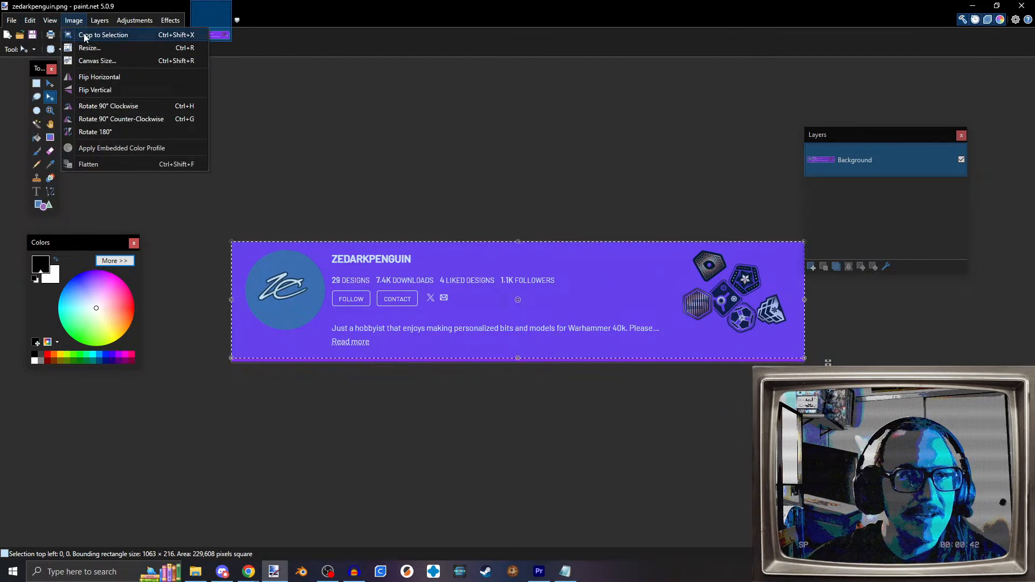
pyautogui.click(86, 36)
pyautogui.click(11, 20)
pyautogui.click(30, 88)
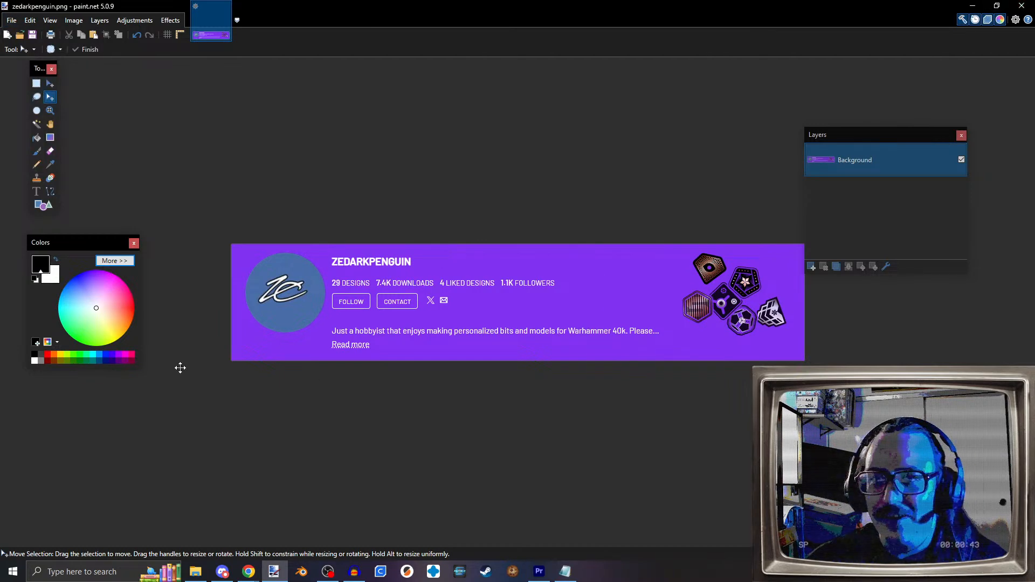
# Step: Return to Premiere Pro, play the Catgirls sequence from about 10 seconds, and set the playhead at 00;00;12;03 for the banner overlay
pyautogui.click(1020, 6)
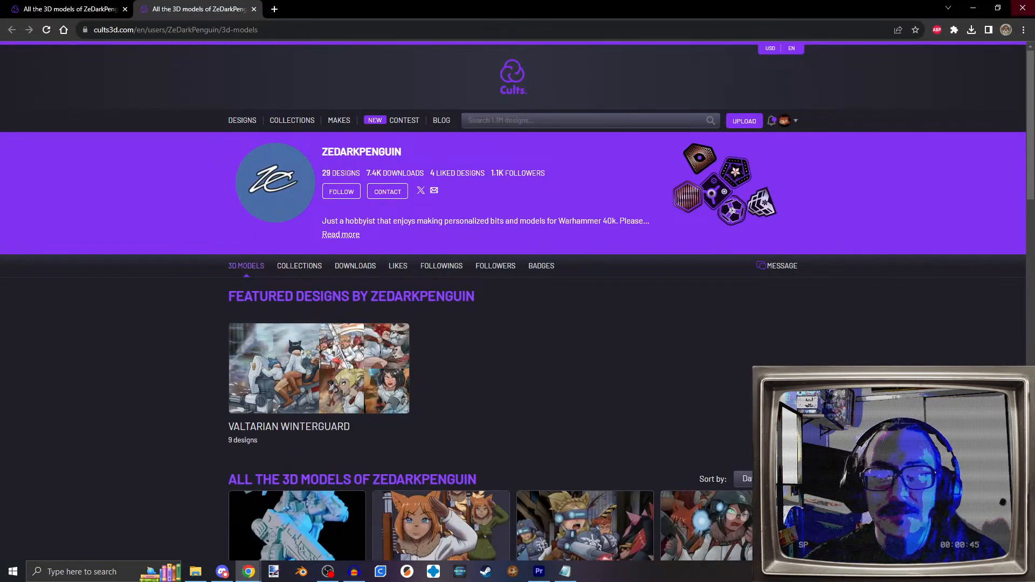
pyautogui.click(1016, 7)
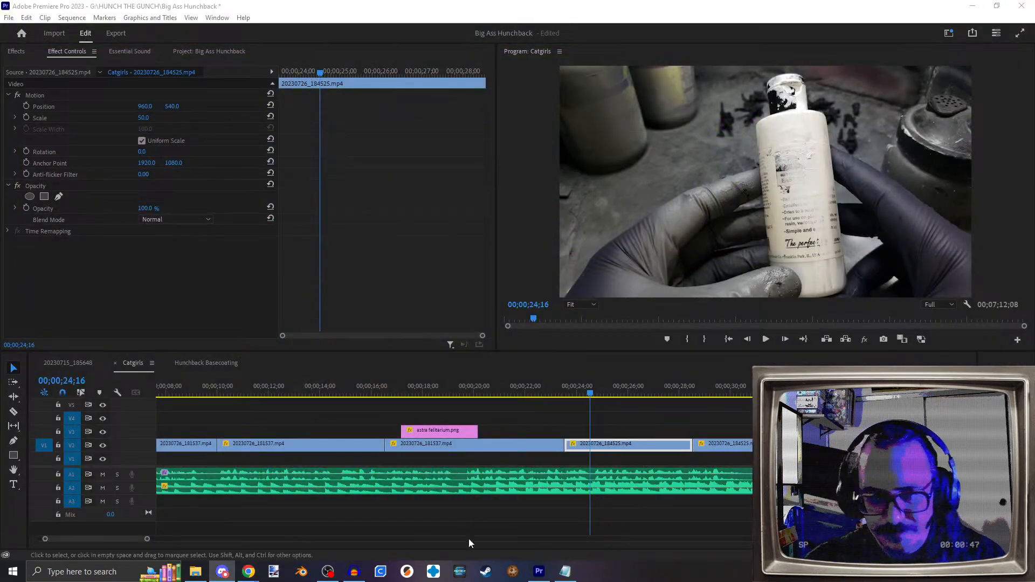
pyautogui.scroll(5, 378, 404)
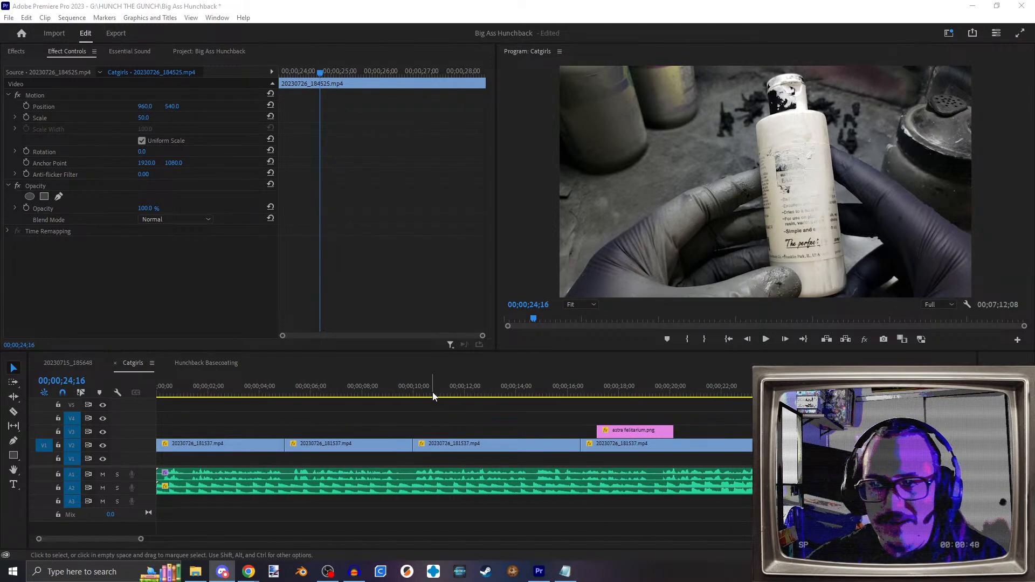
pyautogui.click(429, 396)
pyautogui.click(766, 340)
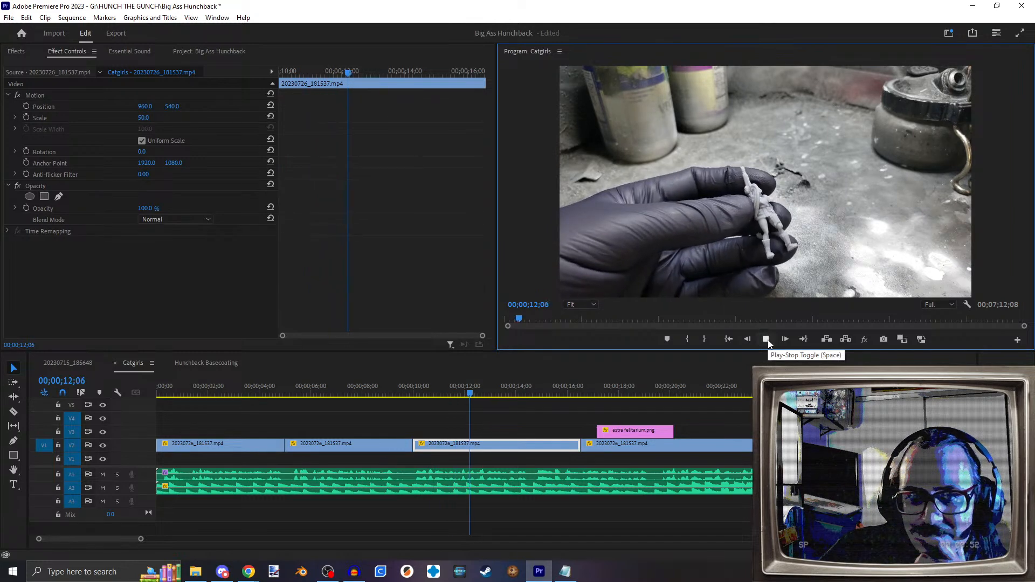
pyautogui.click(766, 339)
pyautogui.moveTo(482, 386); pyautogui.dragTo(469, 386)
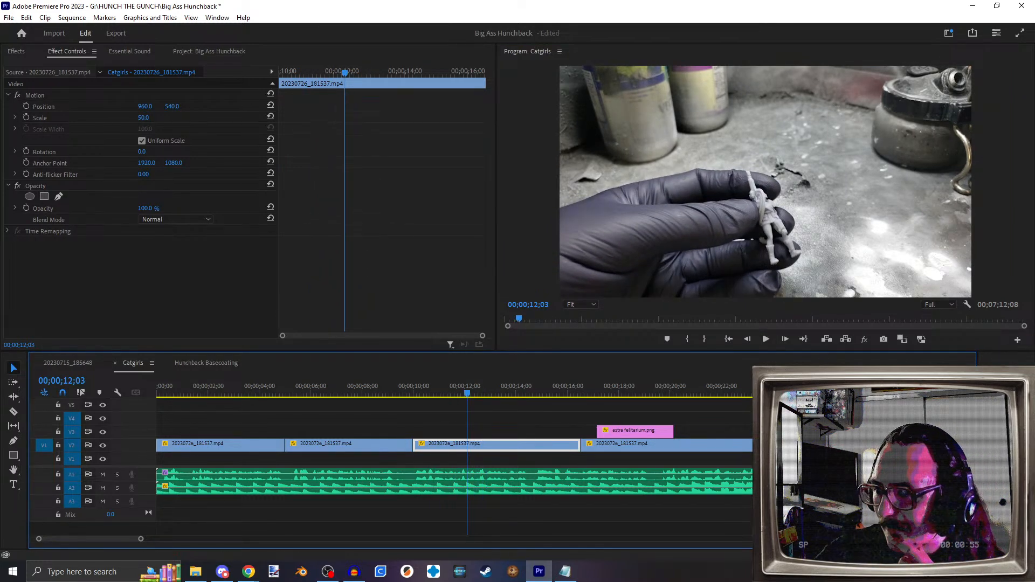
# Step: Place zedarkpenguin.png on V3 at 00;00;12;03 and trim it to end at about 15 seconds
pyautogui.hotkey('alt', 'Tab')
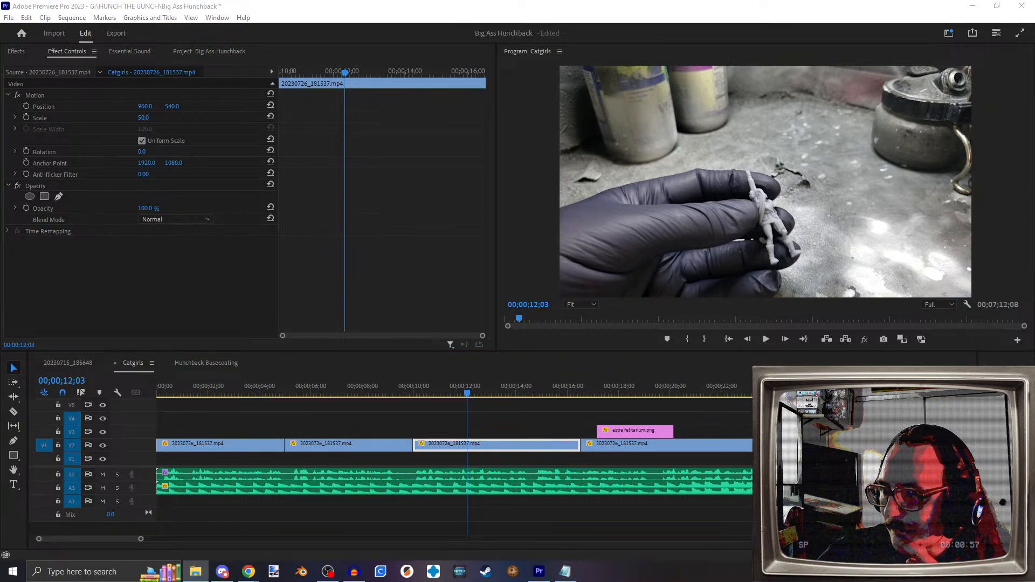
pyautogui.moveTo(411, 413); pyautogui.dragTo(467, 433)
pyautogui.moveTo(591, 431); pyautogui.dragTo(541, 431)
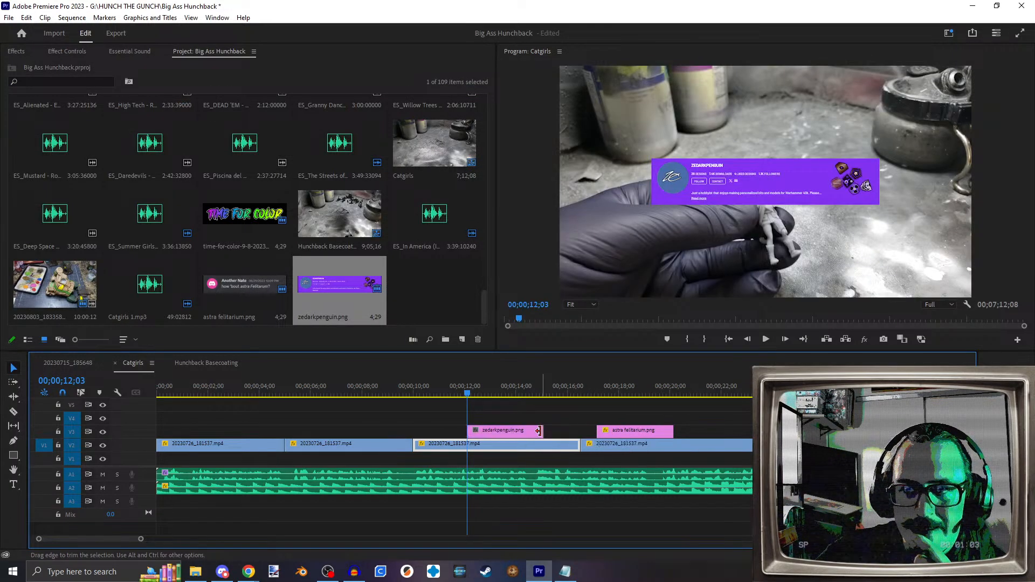
# Step: Try a scale of 200 on the zedarkpenguin.png overlay, and settle on 150
pyautogui.click(495, 431)
pyautogui.click(59, 51)
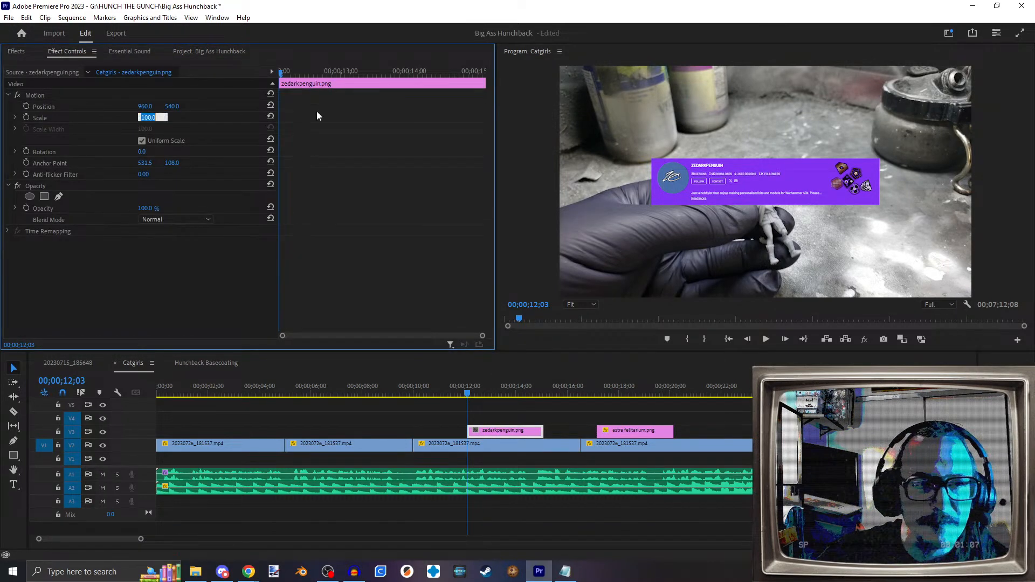
pyautogui.write('200')
pyautogui.press('Return')
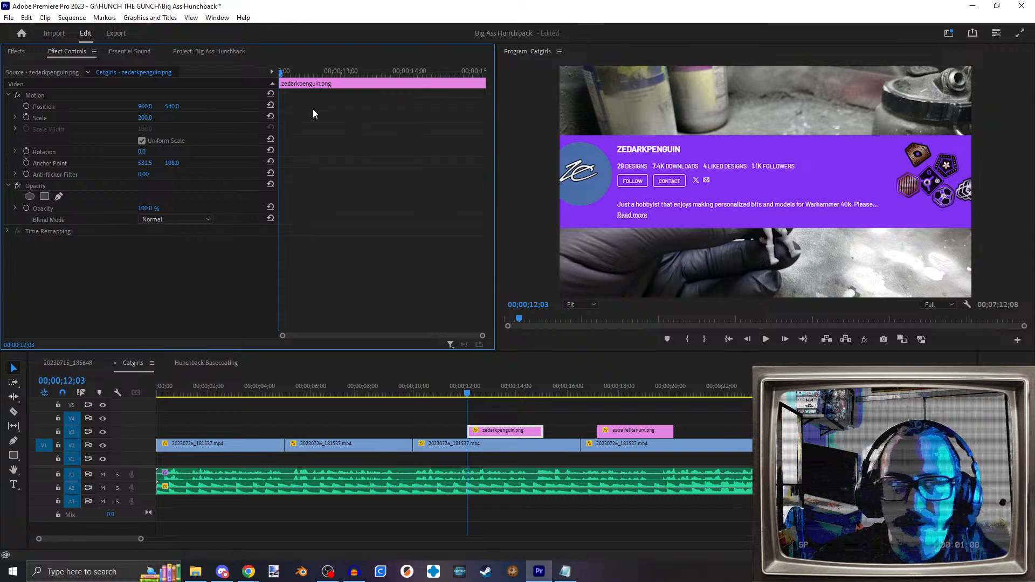
pyautogui.click(144, 117)
pyautogui.write('150')
pyautogui.press('Return')
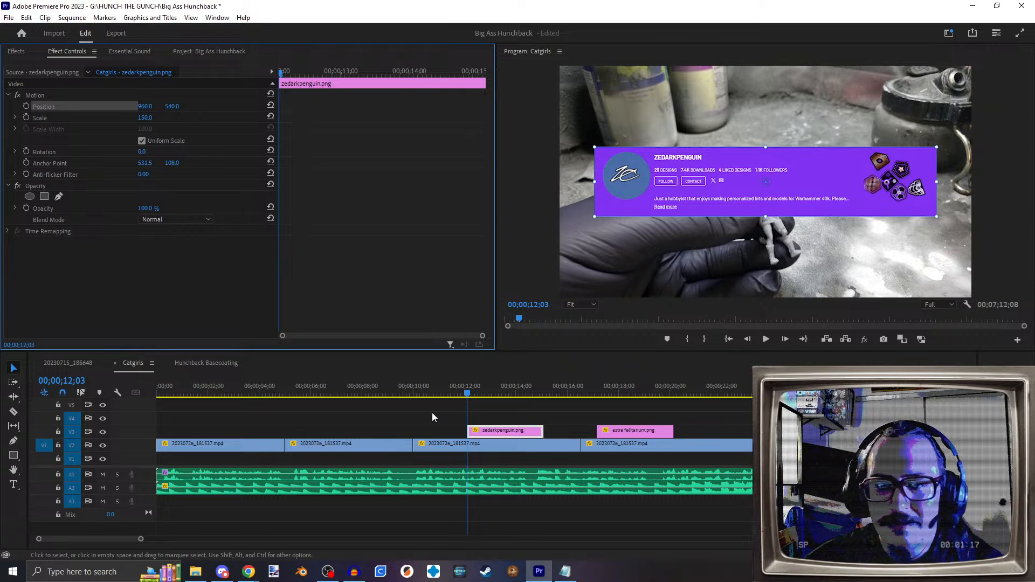
# Step: Play the sequence from 00;00;10;00 until just past the zedarkpenguin.png overlay to check its timing
pyautogui.click(449, 394)
pyautogui.press('Up')
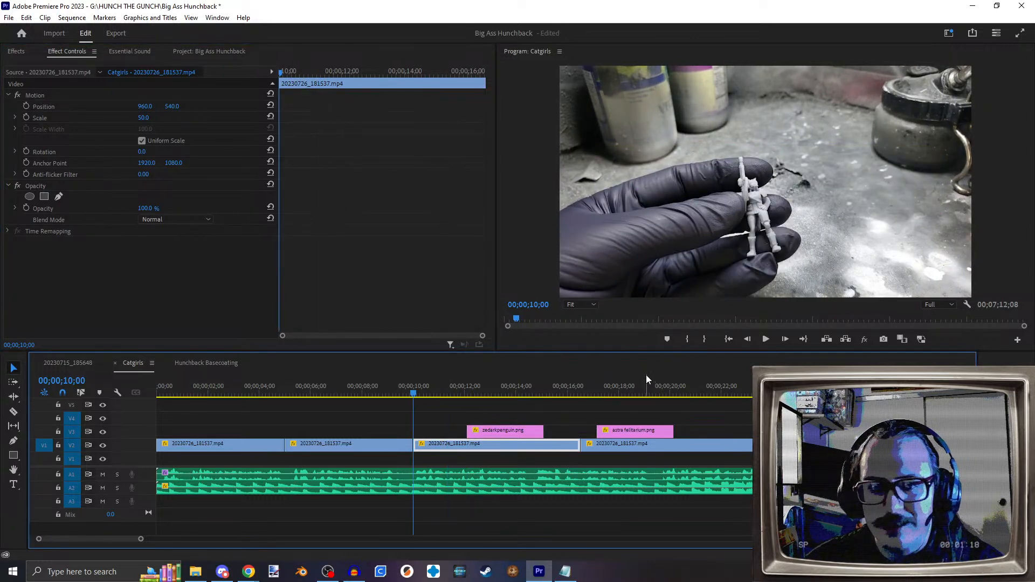
pyautogui.click(766, 340)
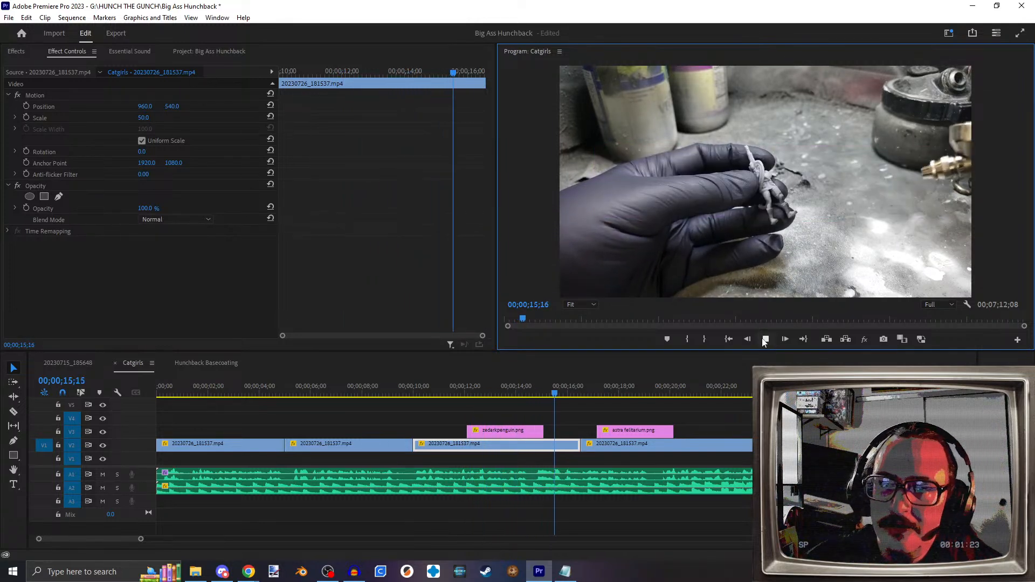
pyautogui.click(765, 339)
pyautogui.click(467, 390)
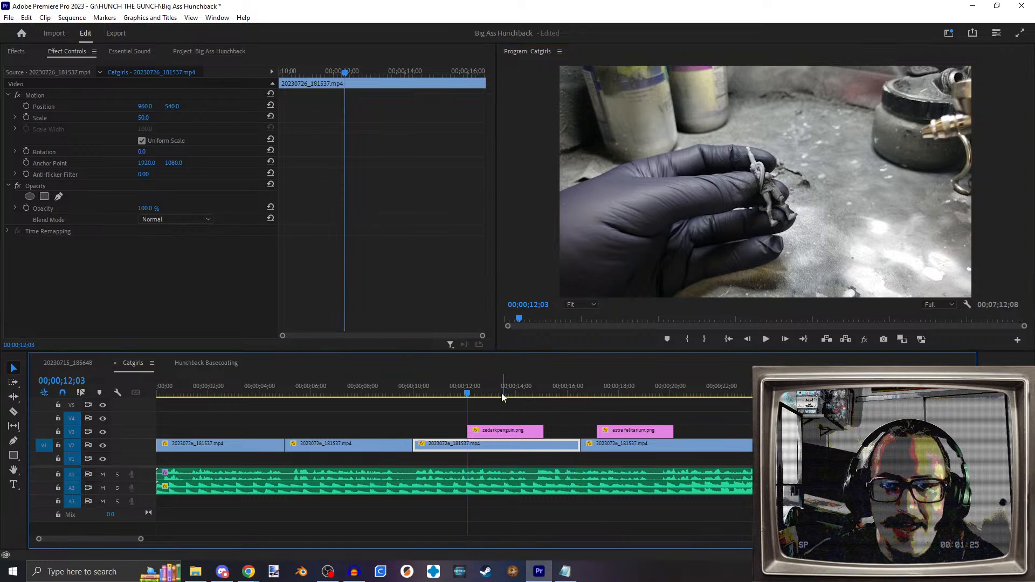
pyautogui.click(26, 207)
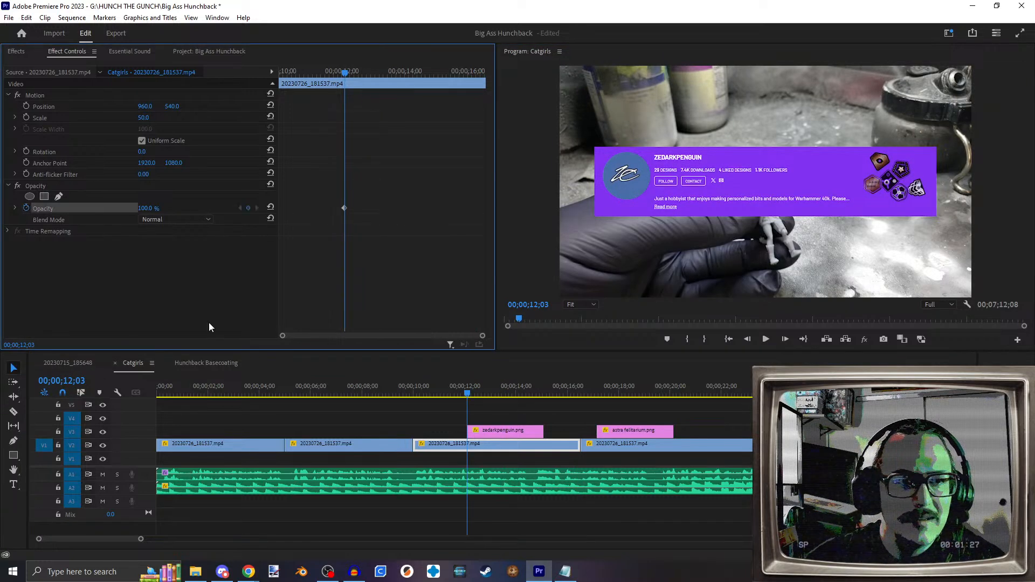
pyautogui.press('Right')
pyautogui.press('Right')
pyautogui.press('Right')
pyautogui.press('Right')
pyautogui.press('Right')
pyautogui.press('Right')
pyautogui.press('Right')
pyautogui.press('Right')
pyautogui.press('Right')
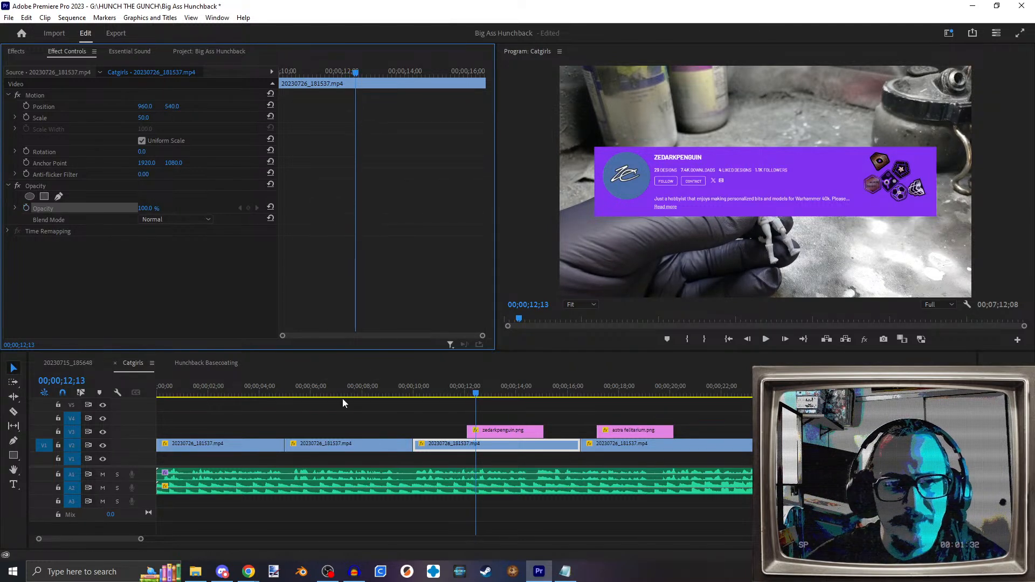
# Step: Add opacity keyframes to the zedarkpenguin.png overlay at its start, 00;00;12;03, and about ten frames further on
pyautogui.click(496, 431)
pyautogui.press('Up')
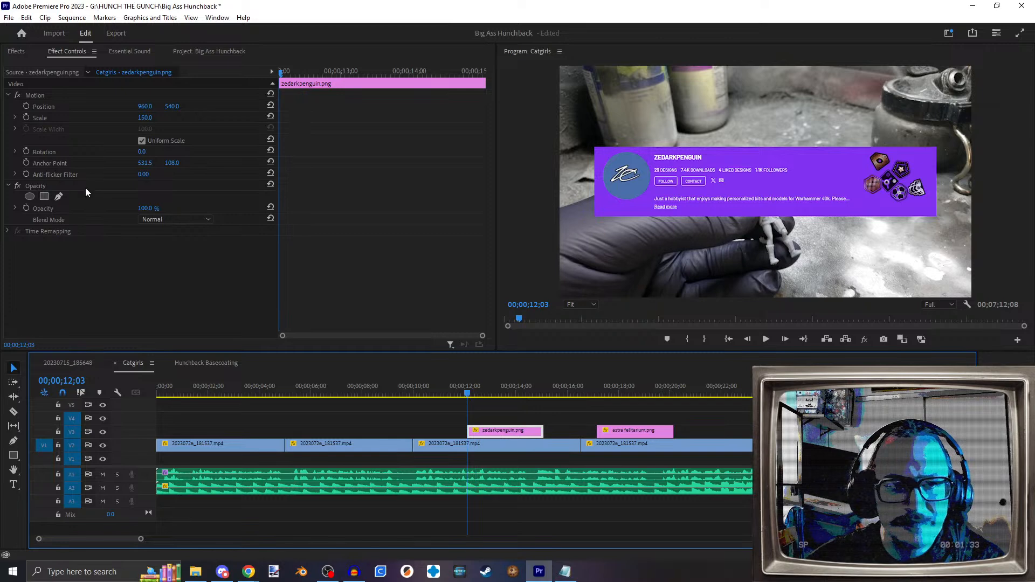
pyautogui.click(26, 208)
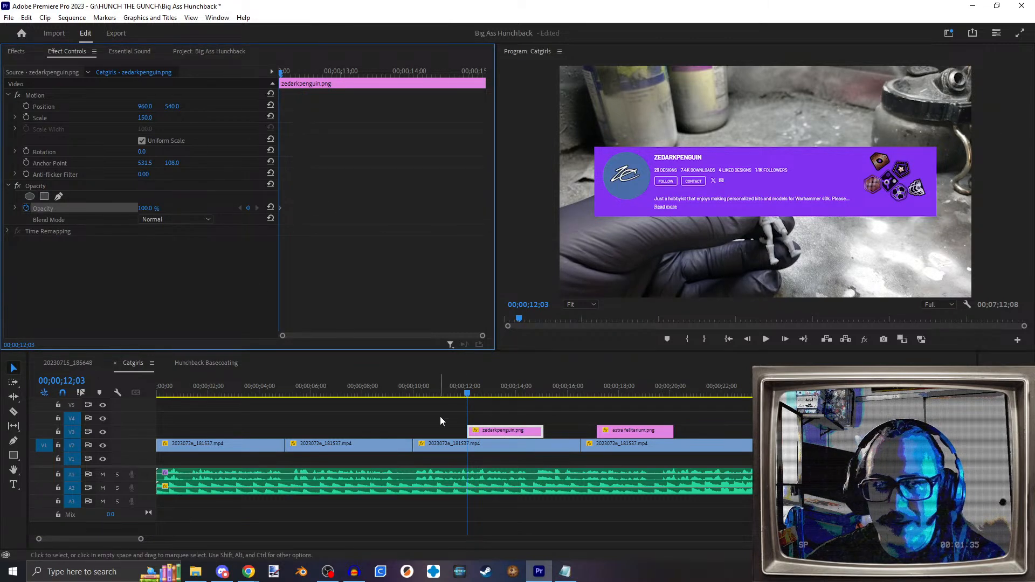
pyautogui.press('Right')
pyautogui.press('Right')
pyautogui.press('Right')
pyautogui.press('Right')
pyautogui.press('Right')
pyautogui.press('Right')
pyautogui.press('Right')
pyautogui.press('Right')
pyautogui.press('Right')
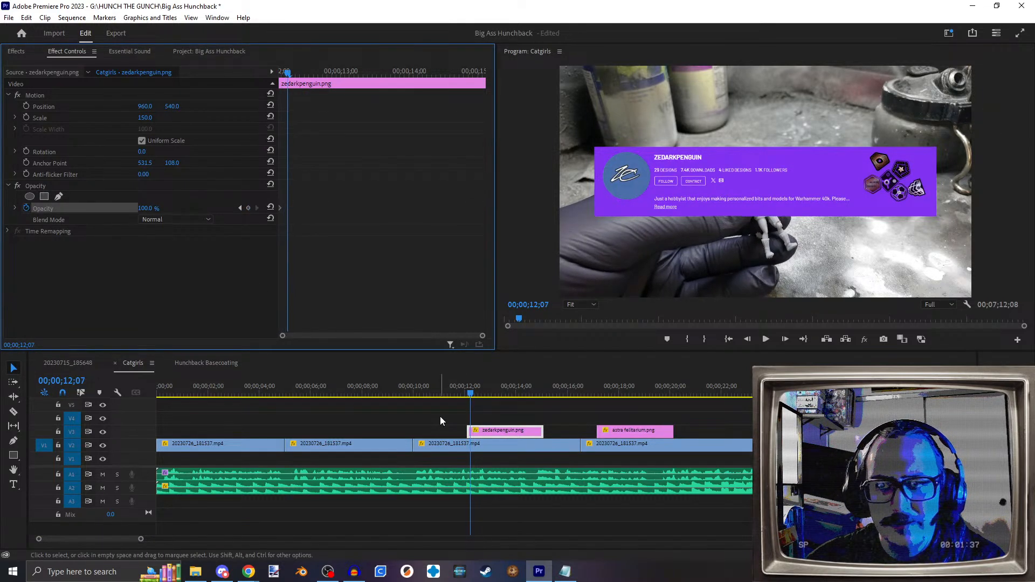
pyautogui.click(249, 209)
# Step: Set the opacity at the zedarkpenguin.png overlay's first keyframe to 0% so it fades in
pyautogui.click(239, 209)
pyautogui.click(146, 208)
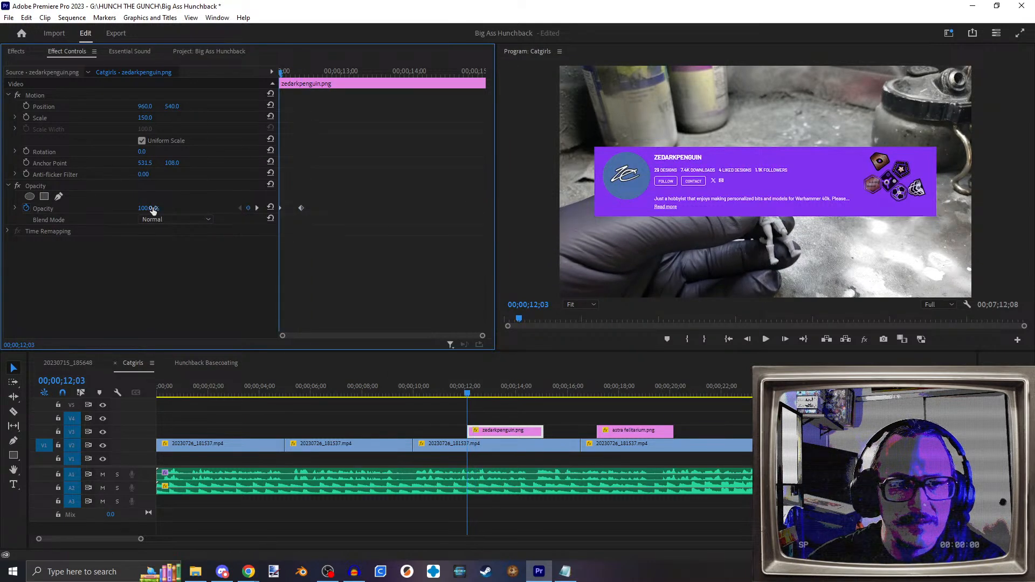
pyautogui.write('0')
pyautogui.press('Return')
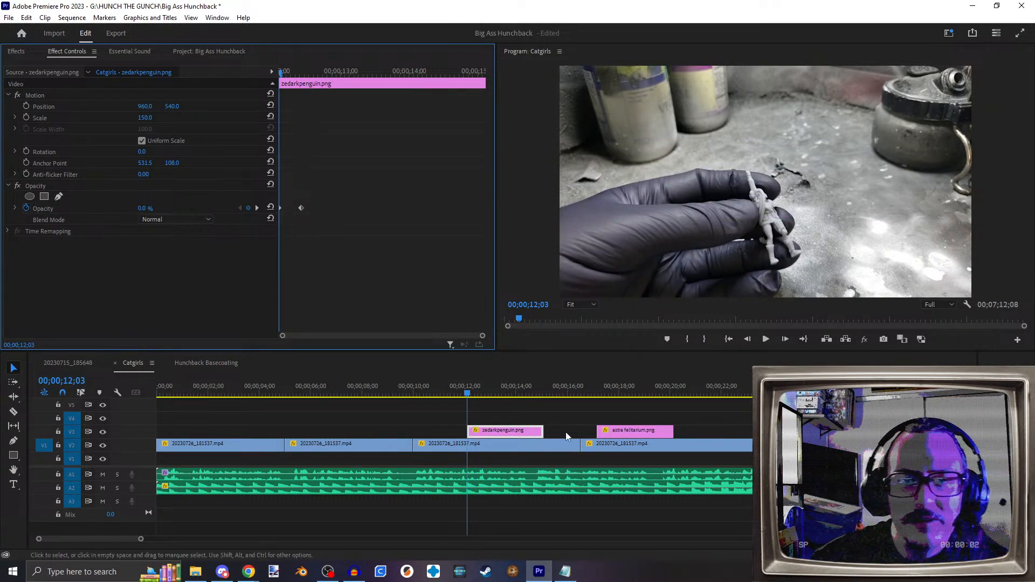
# Step: Add opacity keyframes to the zedarkpenguin.png overlay on its last frame, 00;00;15;02, and ten frames earlier at 00;00;14;22
pyautogui.press('Down')
pyautogui.press('Left')
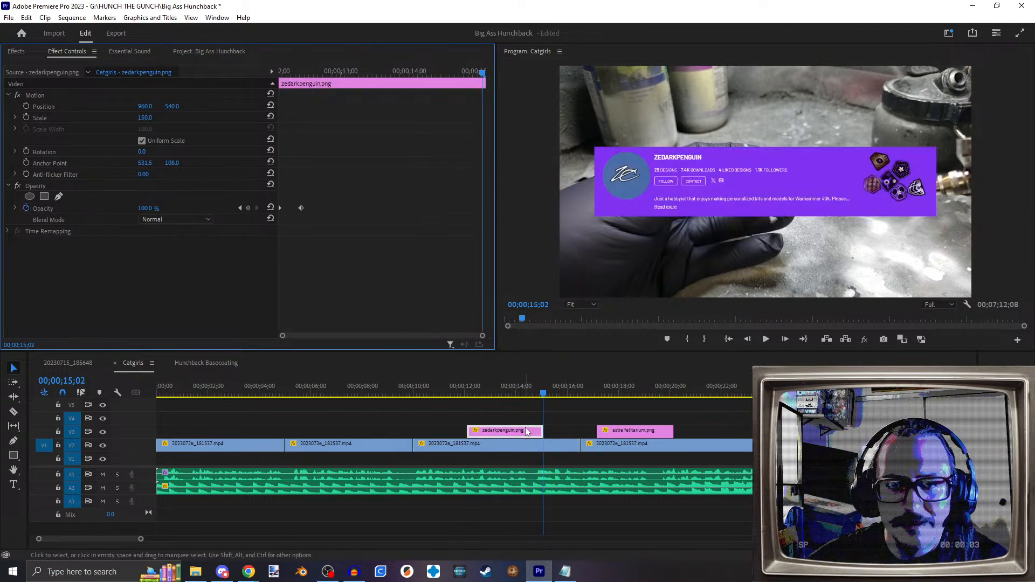
pyautogui.click(248, 208)
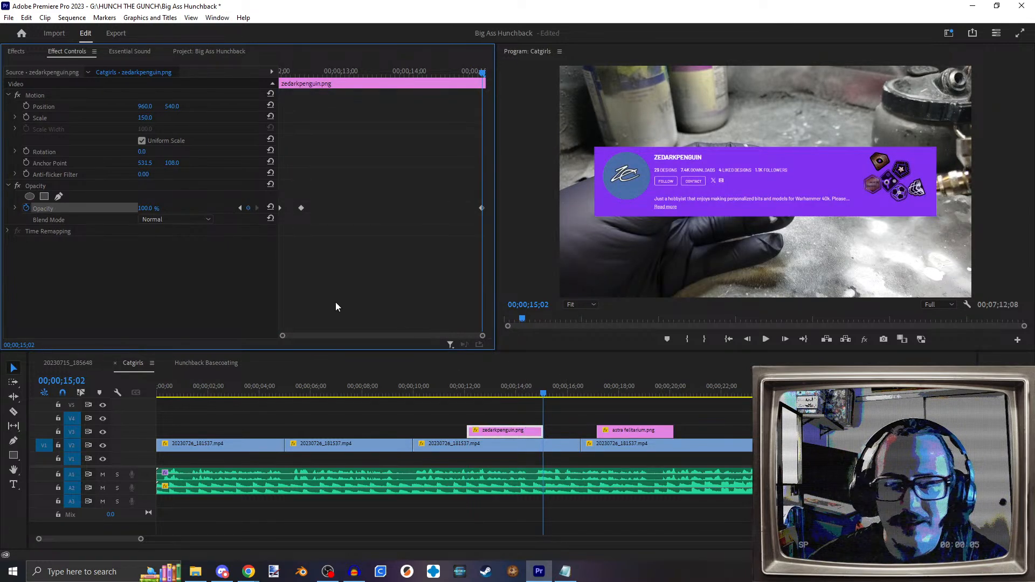
pyautogui.press('Left')
pyautogui.press('Left')
pyautogui.press('Left')
pyautogui.press('Left')
pyautogui.press('Left')
pyautogui.press('Left')
pyautogui.press('Left')
pyautogui.press('Left')
pyautogui.press('Left')
pyautogui.press('Left')
pyautogui.click(252, 209)
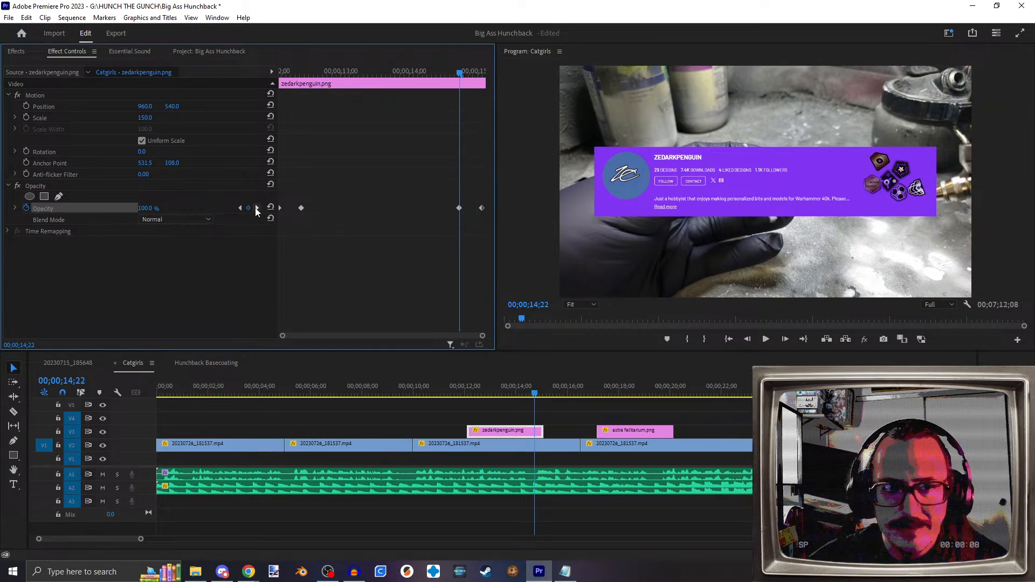
# Step: Set the opacity at the zedarkpenguin.png overlay's last keyframe to 0% so it fades out
pyautogui.click(257, 208)
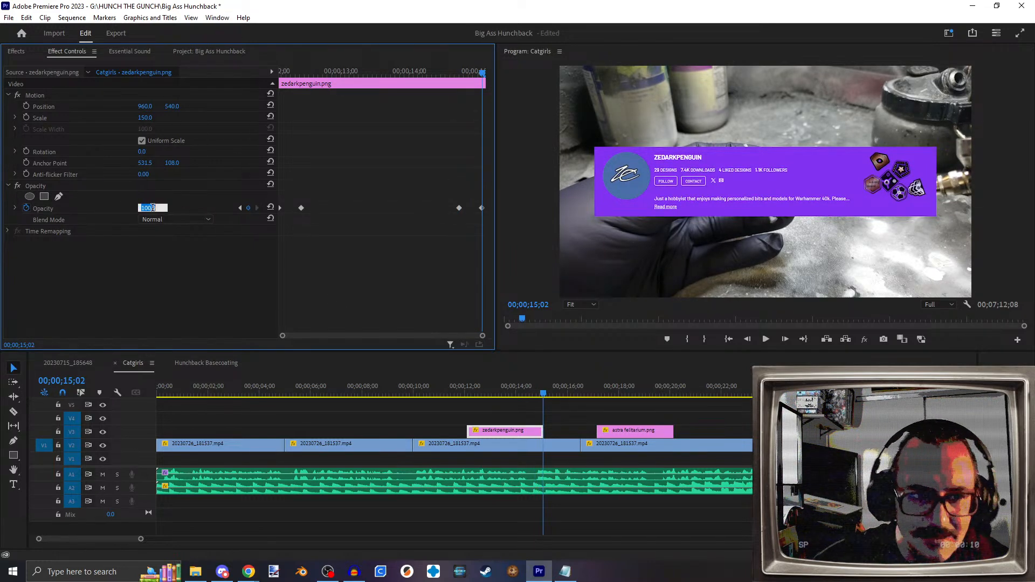
pyautogui.write('0')
pyautogui.press('Return')
# Step: Add opacity keyframes to the astra felitarium.png overlay at its start, 00;00;17;05, and about ten frames further on
pyautogui.click(636, 432)
pyautogui.click(632, 387)
pyautogui.press('Up')
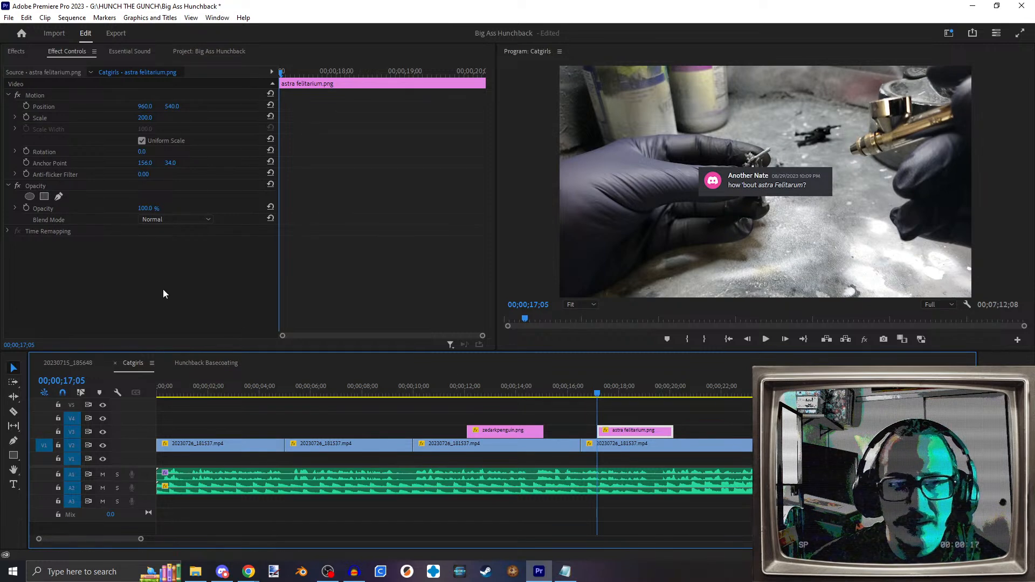
pyautogui.click(27, 208)
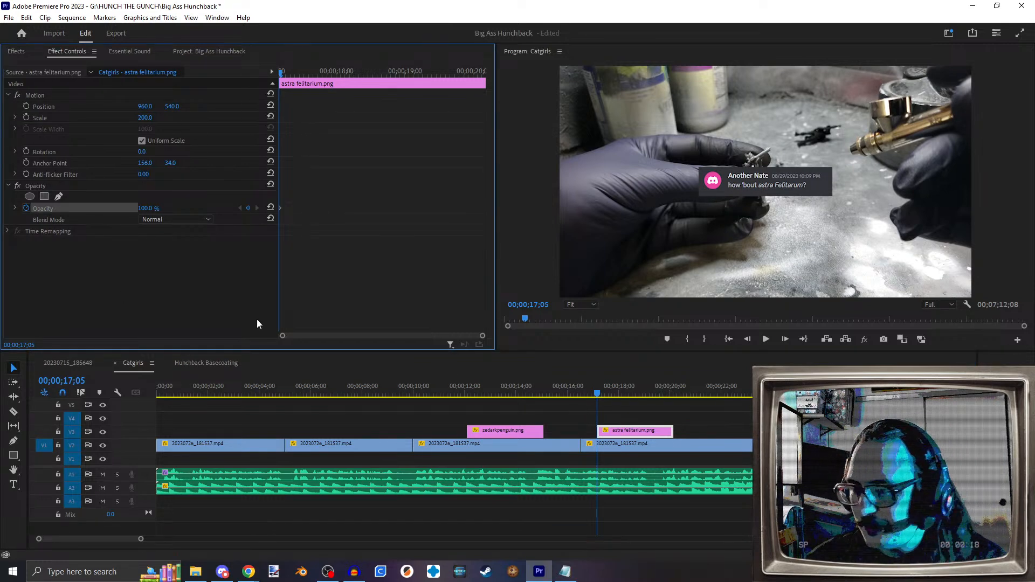
pyautogui.press('space')
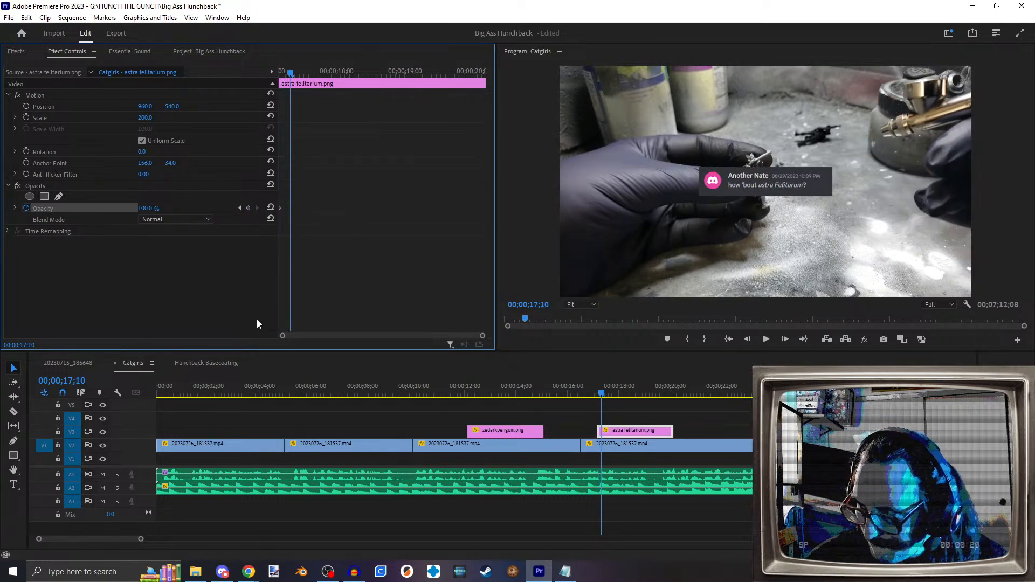
pyautogui.click(248, 208)
# Step: Set the opacity at the astra felitarium.png overlay's first keyframe to 0% so it fades in
pyautogui.click(240, 208)
pyautogui.click(159, 209)
pyautogui.write('0')
pyautogui.press('Return')
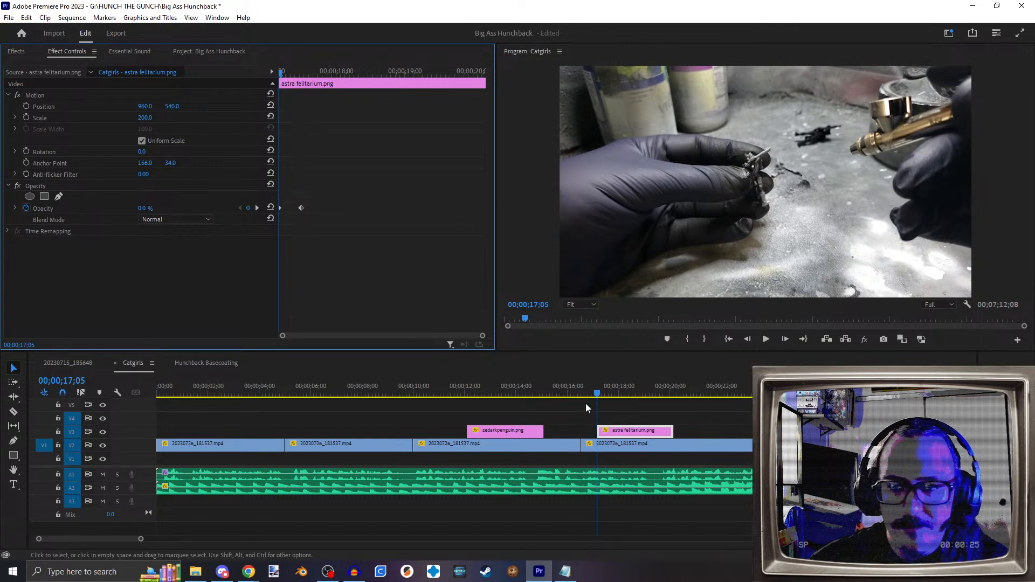
# Step: Add opacity keyframes to the astra felitarium.png overlay on its last frame, 00;00;20;04, and ten frames earlier at 00;00;19;24
pyautogui.press('Down')
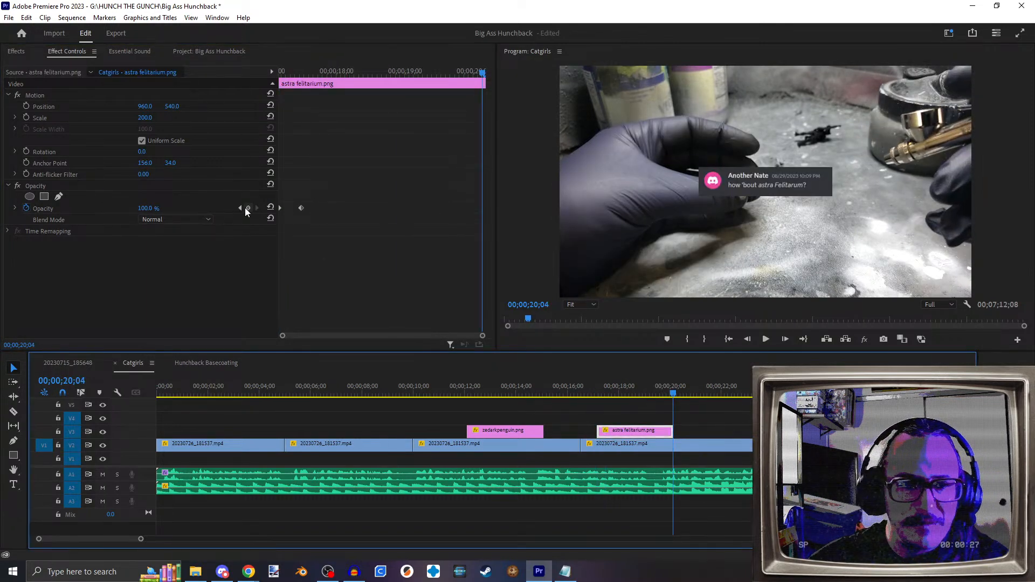
pyautogui.click(246, 208)
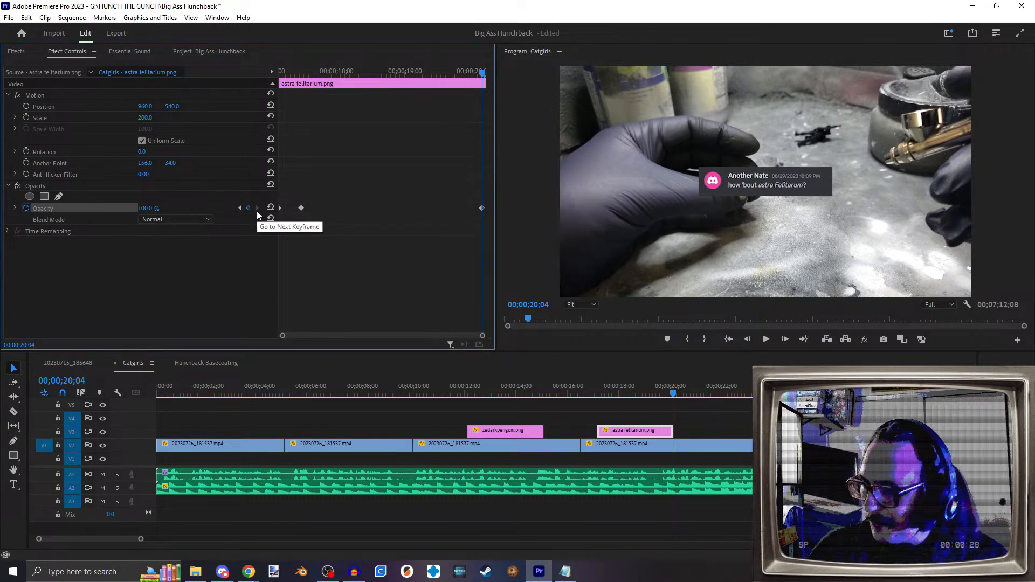
pyautogui.press('Left')
pyautogui.press('Left')
pyautogui.press('Left')
pyautogui.press('Left')
pyautogui.press('Left')
pyautogui.press('Left')
pyautogui.press('Left')
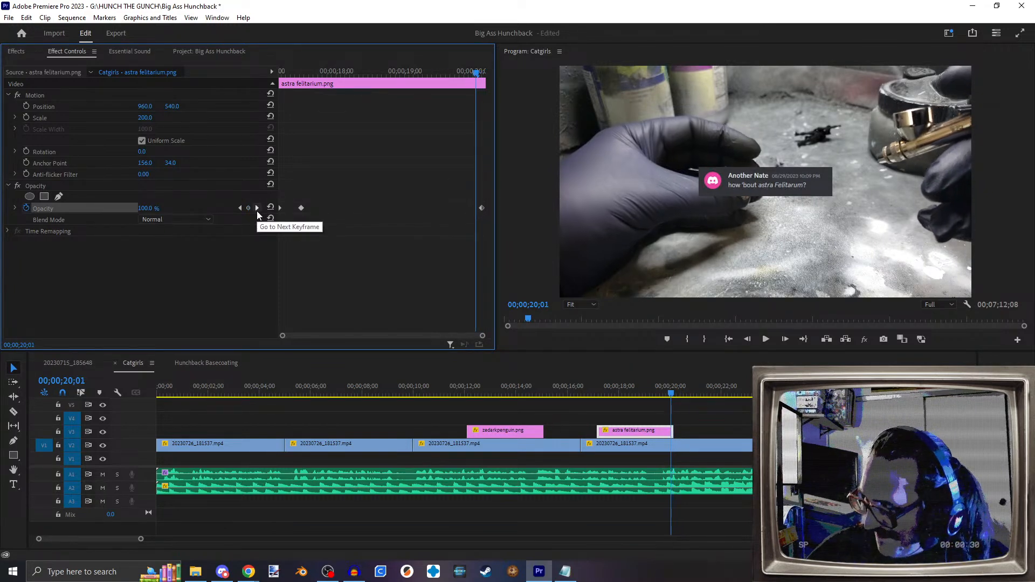
pyautogui.press('Left')
pyautogui.press('Left')
pyautogui.press('Left')
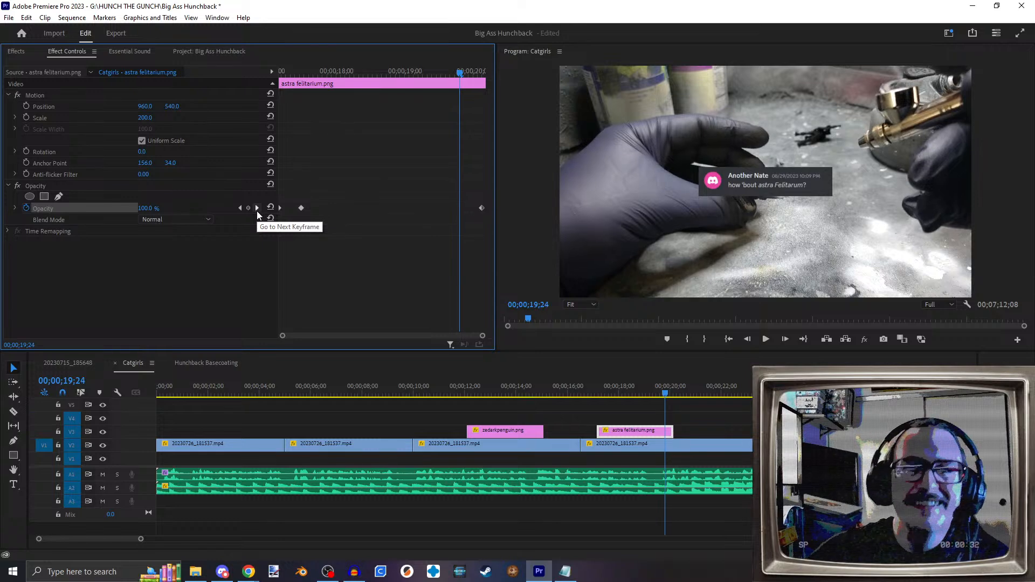
# Step: Set the opacity at the astra felitarium.png overlay's last keyframe to 0% so it fades out
pyautogui.click(257, 208)
pyautogui.click(144, 208)
pyautogui.write('0')
pyautogui.press('Return')
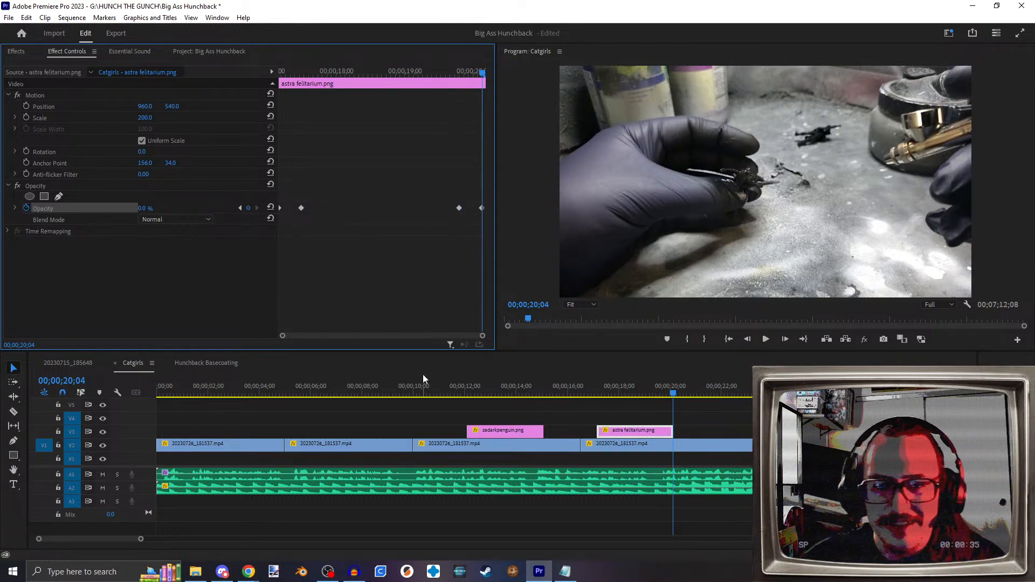
# Step: Play the sequence from just before the zedarkpenguin.png overlay to check both overlays' fades, and continue playback past 00;00;20;20
pyautogui.click(441, 390)
pyautogui.click(766, 339)
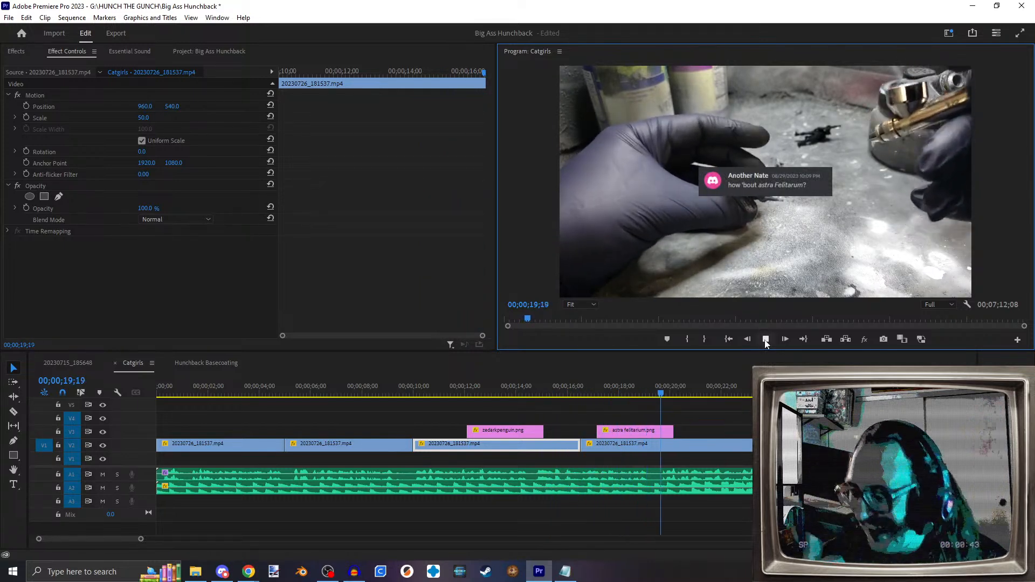
pyautogui.click(766, 340)
pyautogui.hotkey('alt', 'Tab')
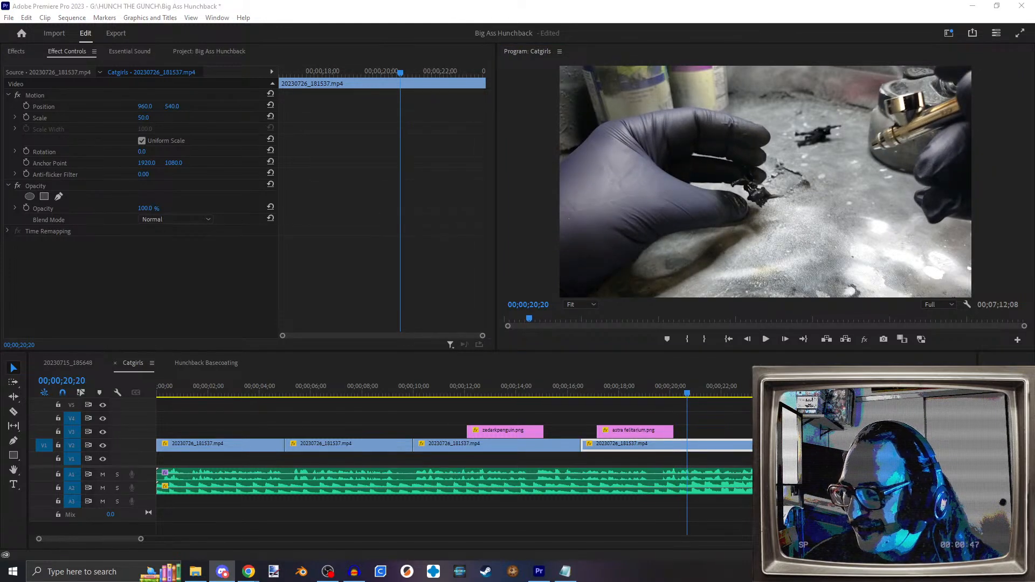
pyautogui.hotkey('alt', 'Tab')
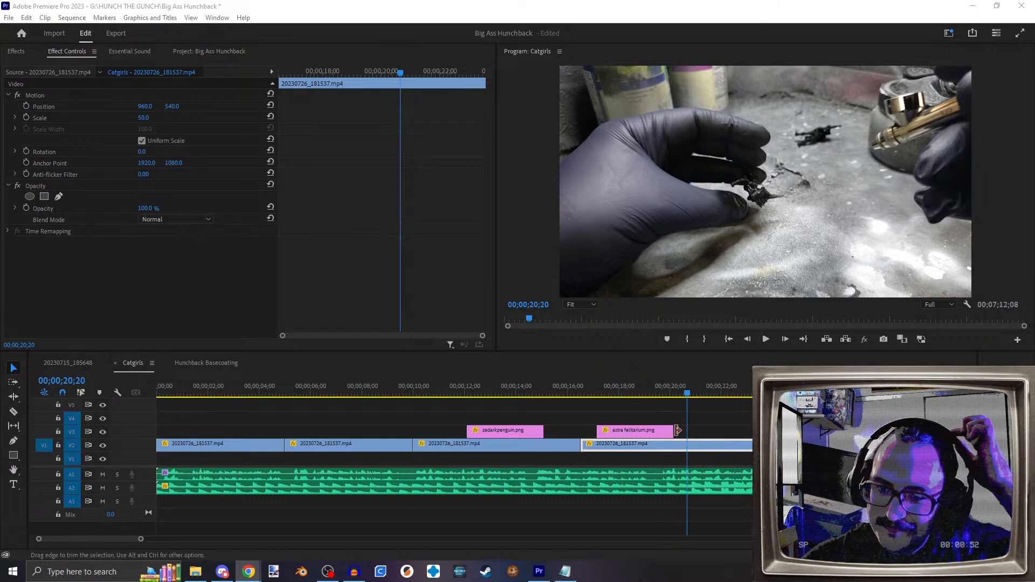
pyautogui.scroll(-2, 664, 458)
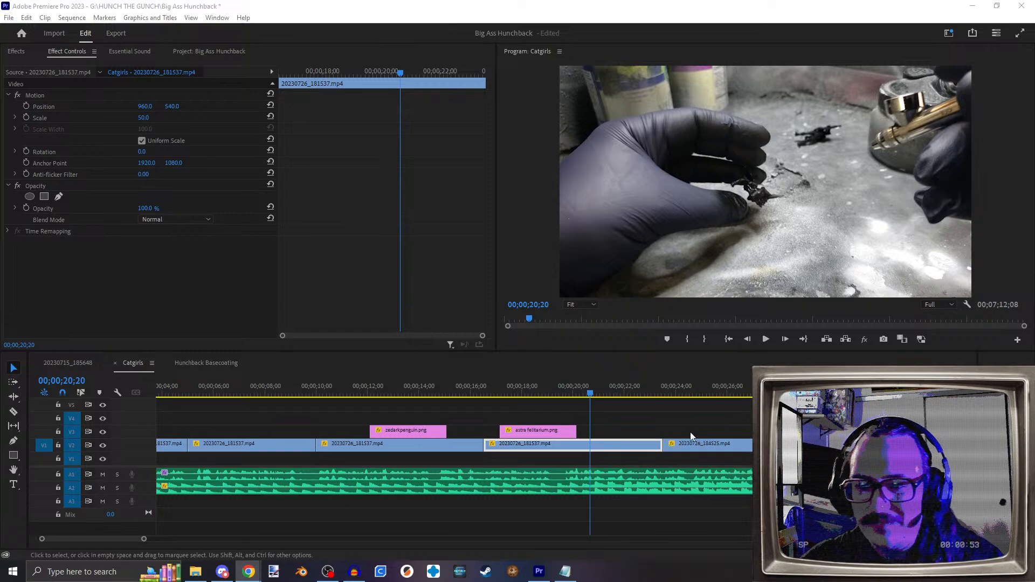
pyautogui.click(766, 340)
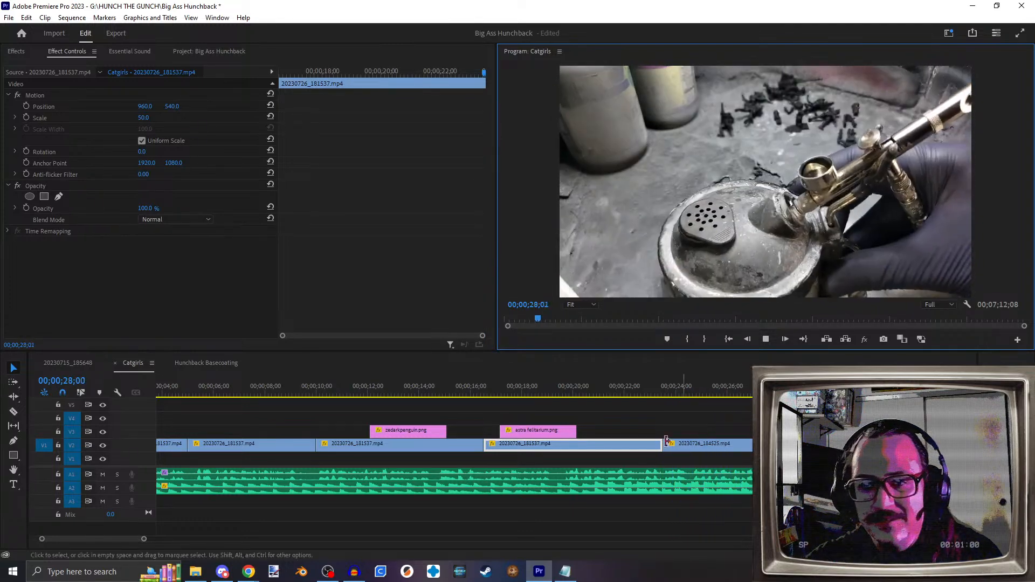
# Step: Turn off volume level keyframing on the Catgirls 1.mp3 audio clip and stop playback at 00;00;31;25
pyautogui.click(605, 481)
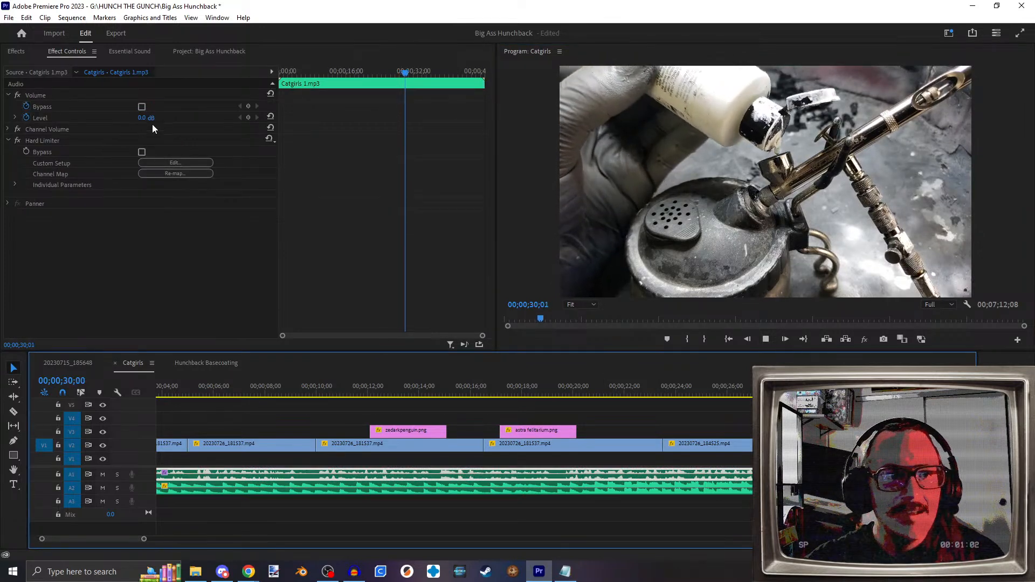
pyautogui.click(27, 118)
pyautogui.click(766, 339)
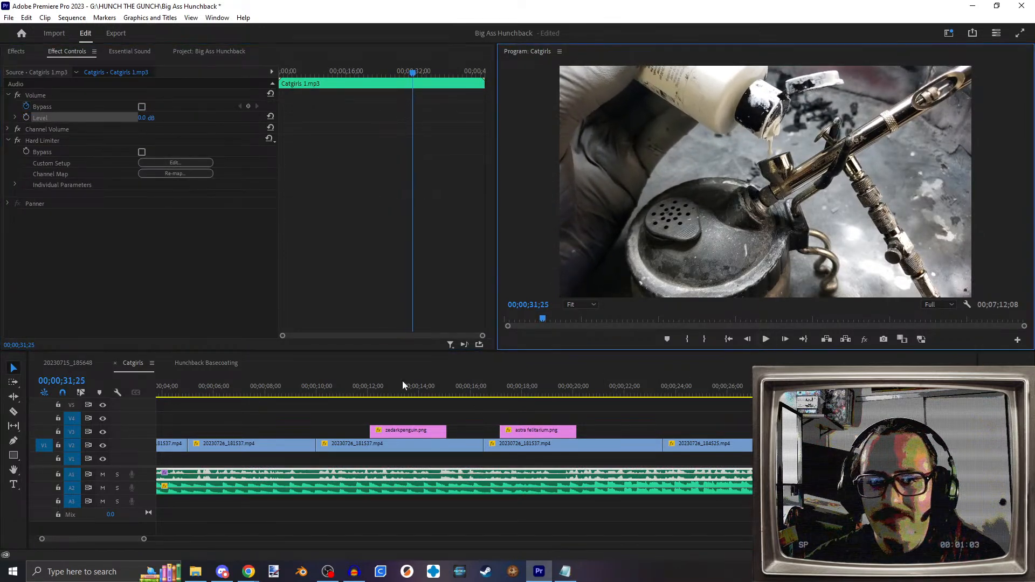
# Step: Try a volume level of 5 dB on Catgirls 1.mp3 and play the sequence from its start to hear the balance
pyautogui.click(144, 118)
pyautogui.write('5')
pyautogui.press('Return')
pyautogui.hscroll(-2, 356, 410)
pyautogui.scroll(-4, 360, 446)
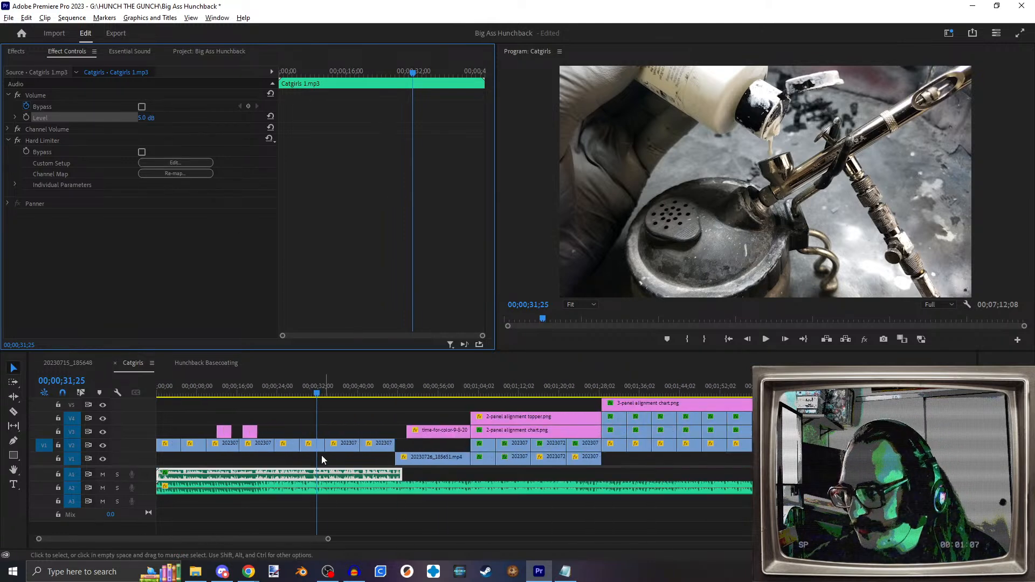
pyautogui.moveTo(198, 392); pyautogui.dragTo(158, 392)
pyautogui.click(765, 339)
pyautogui.click(766, 340)
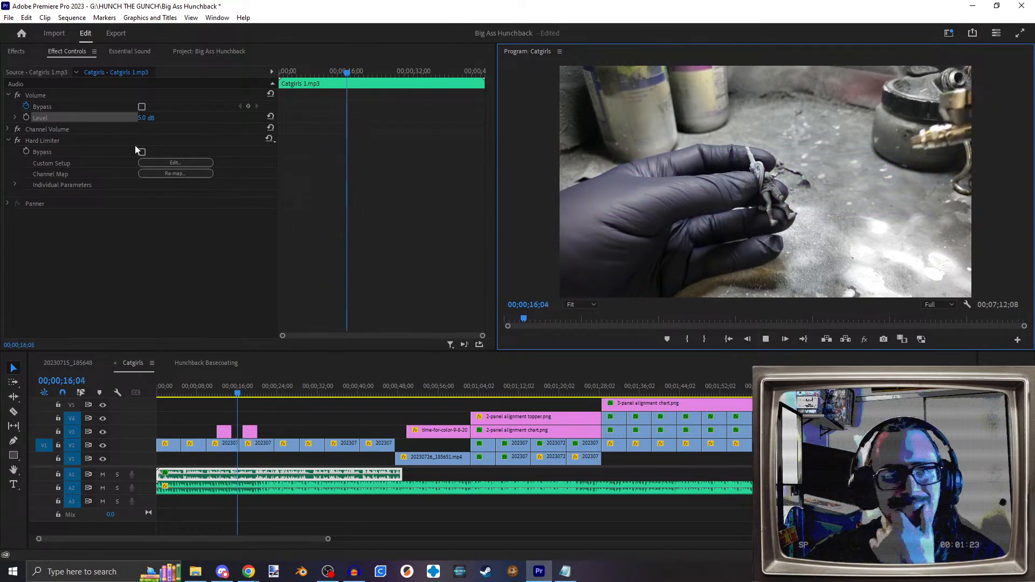
# Step: Set the Catgirls 1.mp3 volume level to 0 dB and keep playing until 00;00;50;27, where the time-for-color title appears
pyautogui.click(146, 118)
pyautogui.write('0')
pyautogui.press('Return')
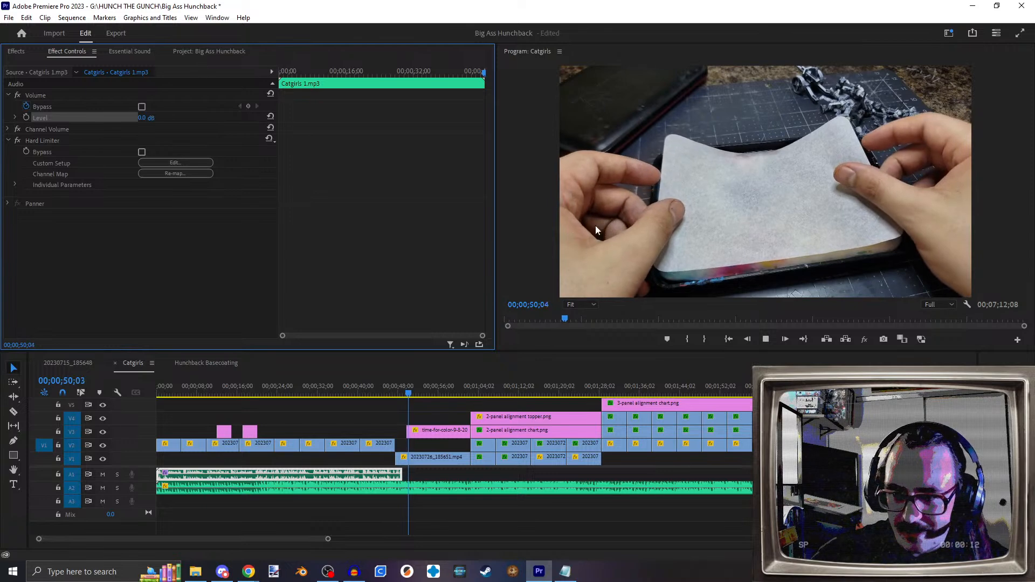
pyautogui.click(766, 340)
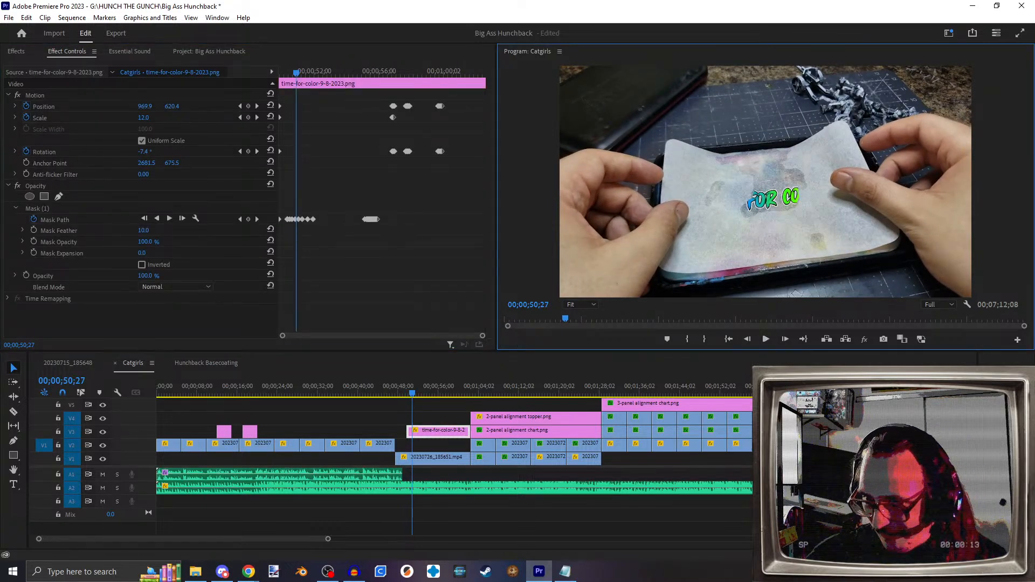
# Step: Switch to the Notepad script and clear all of its existing text
pyautogui.hotkey('alt', 'Tab')
pyautogui.hotkey('ctrl', 'a')
pyautogui.press('BackSpace')
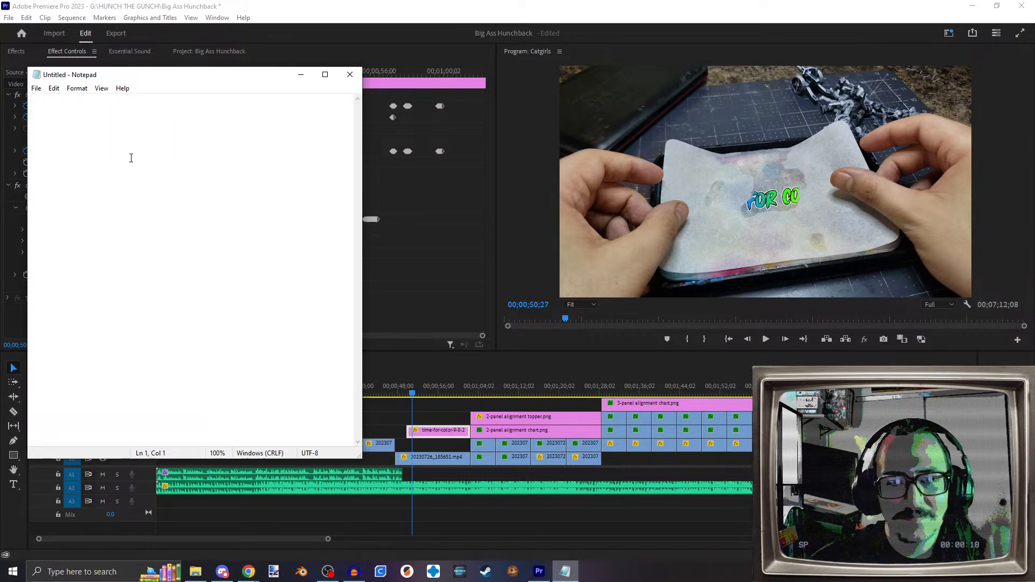
# Step: Write the narration line "From here, we'll take advantage of that freshly cured zenithal prime job and prepare our wet palette for some wet ass paint"
pyautogui.write('From here')
pyautogui.press('BackSpace')
pyautogui.press('BackSpace')
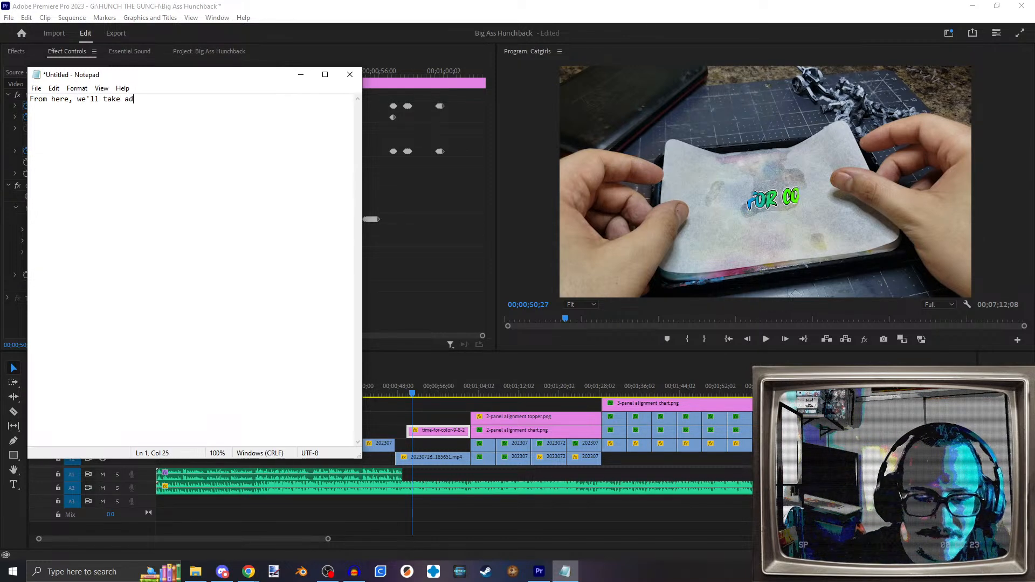
pyautogui.press('BackSpace')
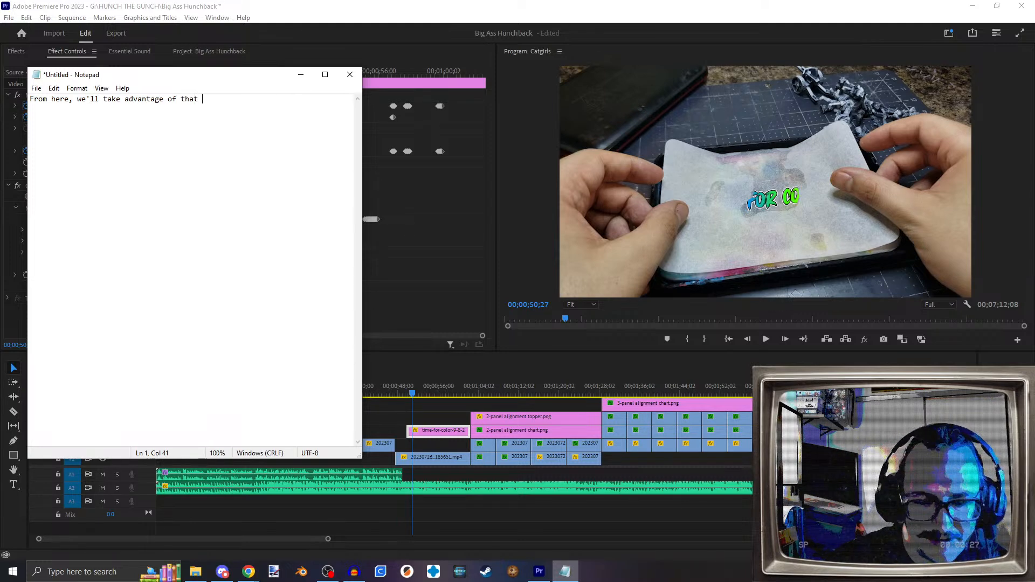
pyautogui.write('ured zenithal prime job and p')
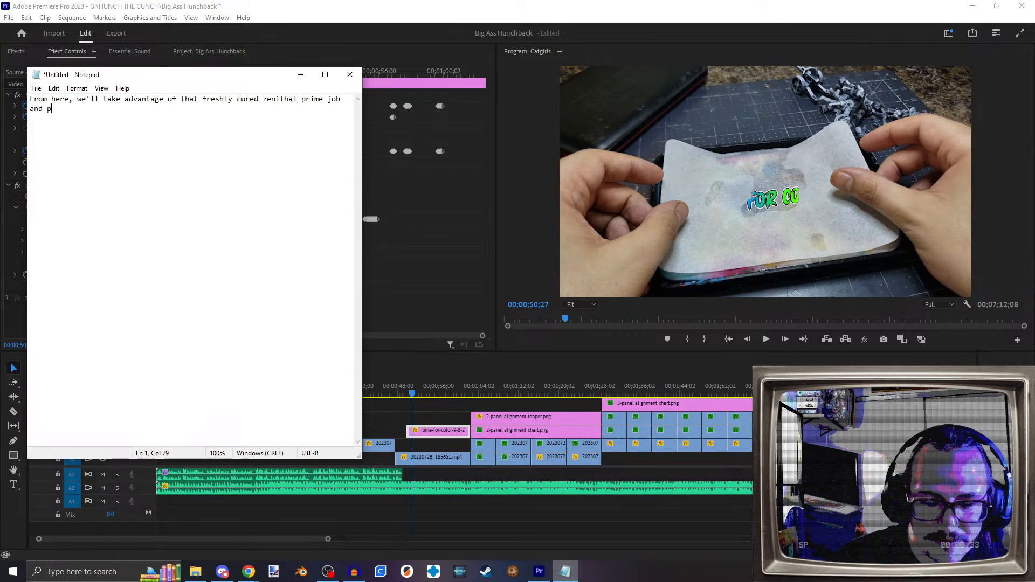
pyautogui.write('repare our wet palette')
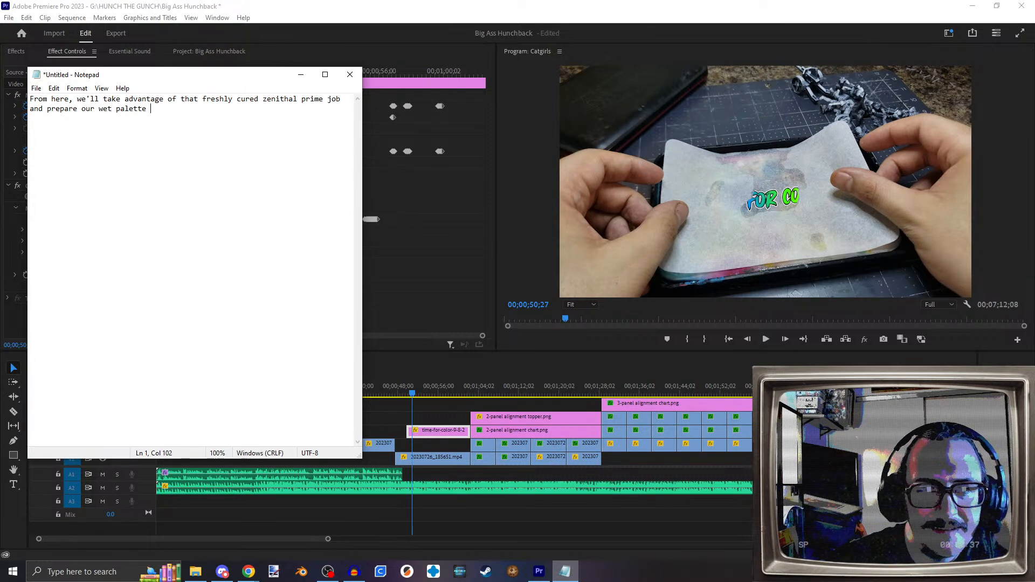
pyautogui.write('s paint')
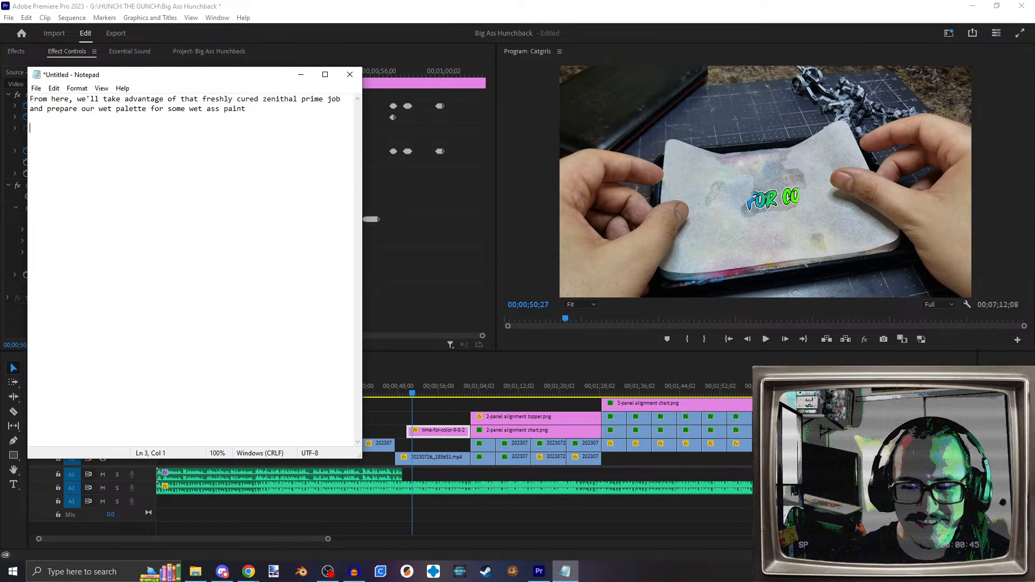
# Step: Start a Notepad paragraph: "This time around I'm gonna be using both army painter speed paint as well as citadel contrast colours, both of which are indeed"
pyautogui.click(479, 386)
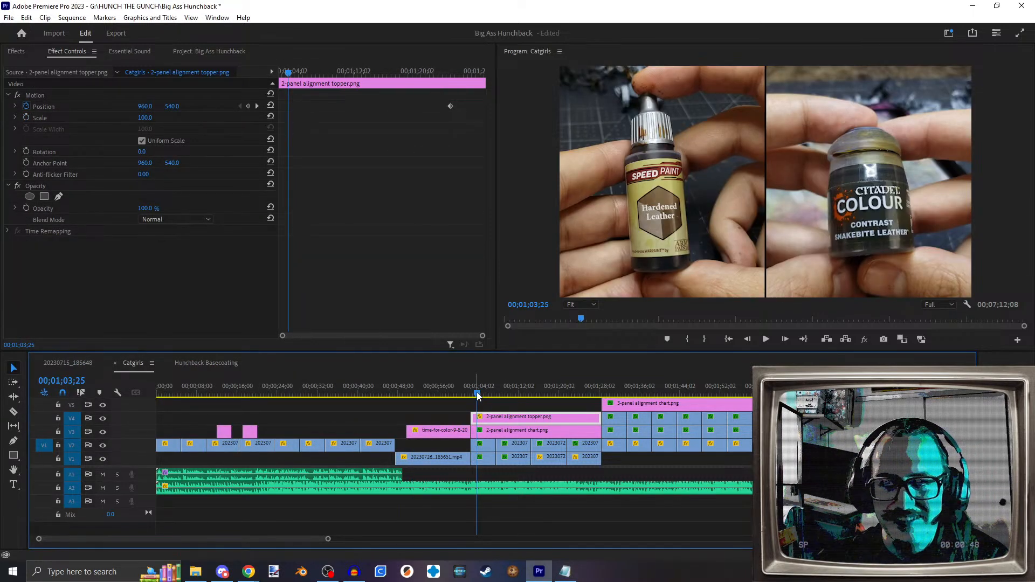
pyautogui.click(565, 571)
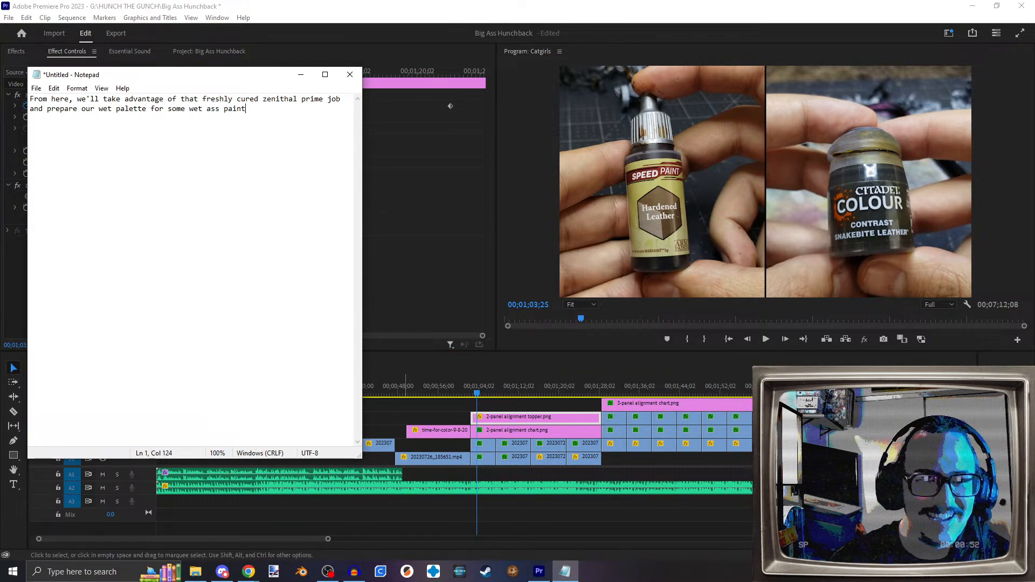
pyautogui.write('This time arou')
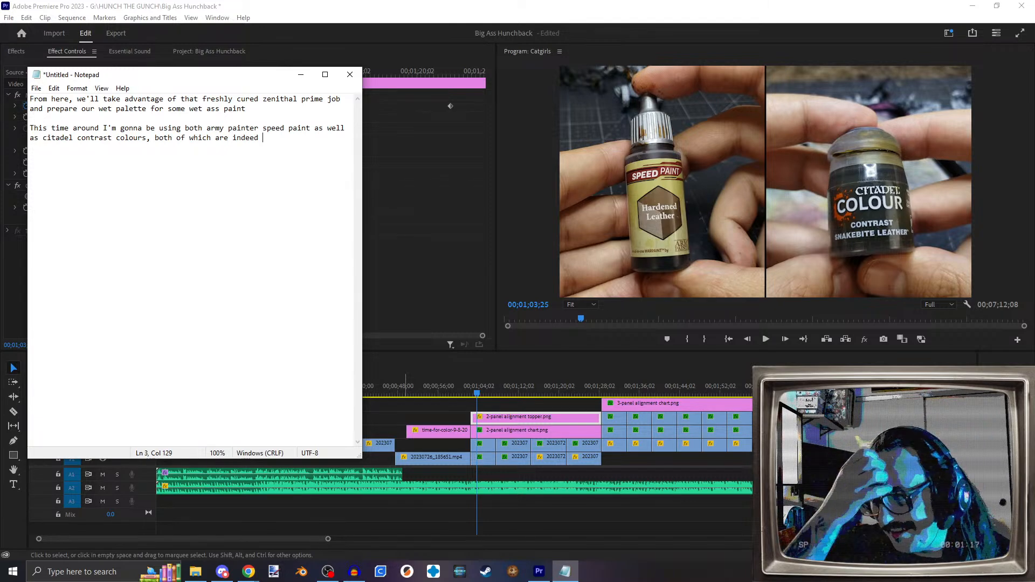
# Step: Continue the script's second paragraph with "liquidy liquids, more wet than your usual acrylic paints" and start a new paragraph
pyautogui.write('uidy')
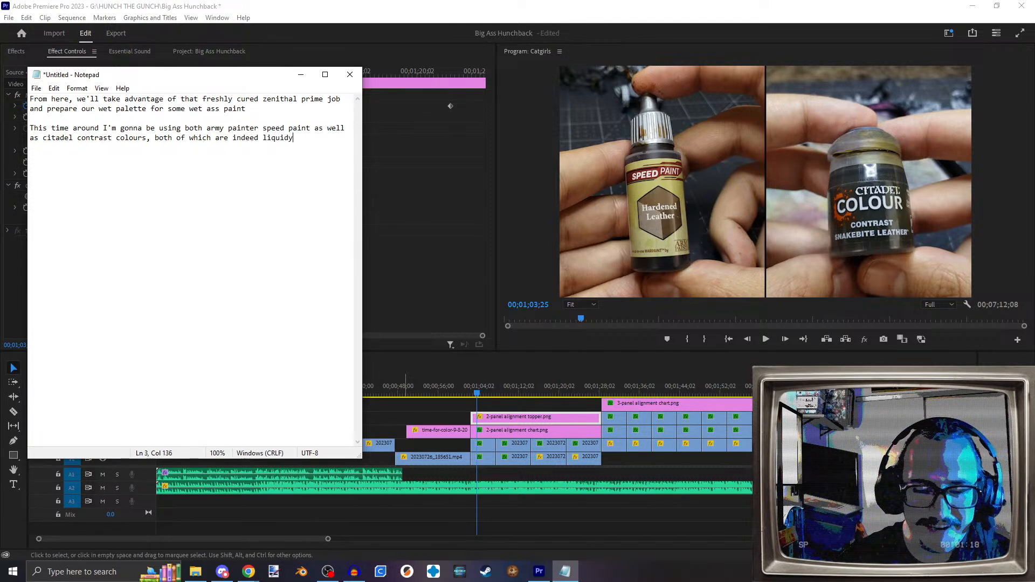
pyautogui.write(' liquids, more wet than your usual ')
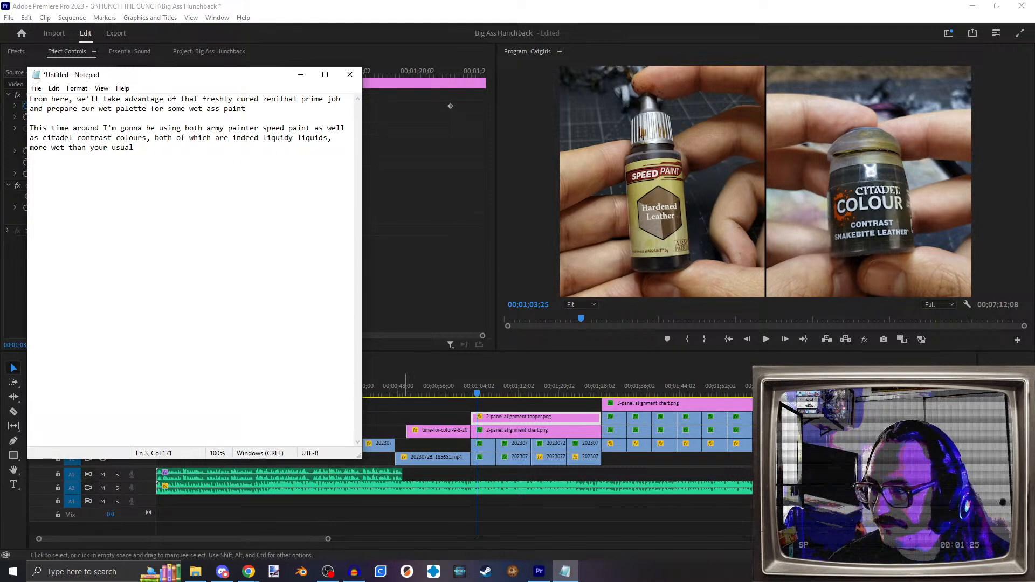
pyautogui.write('acrylic paints')
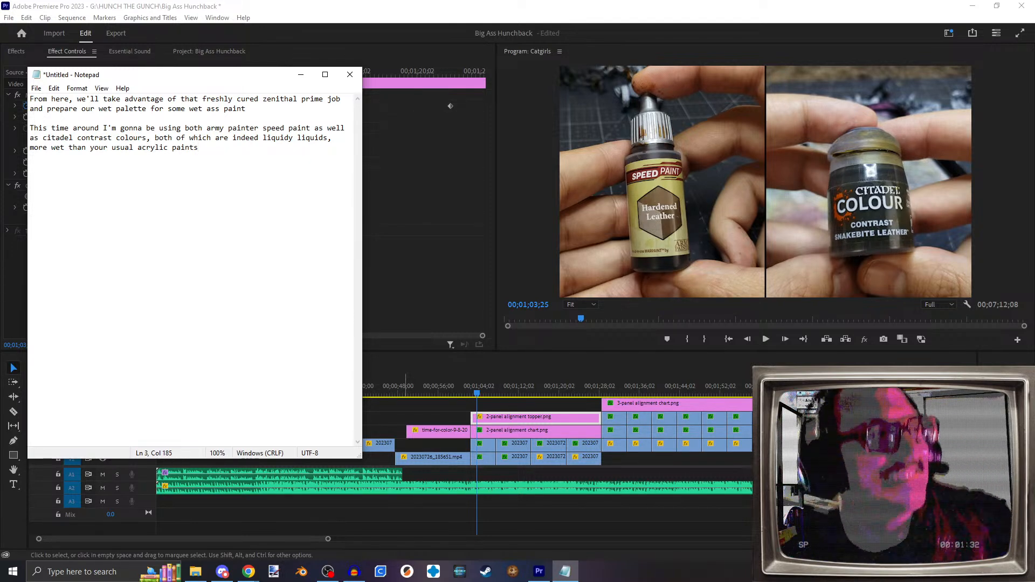
pyautogui.press('Return')
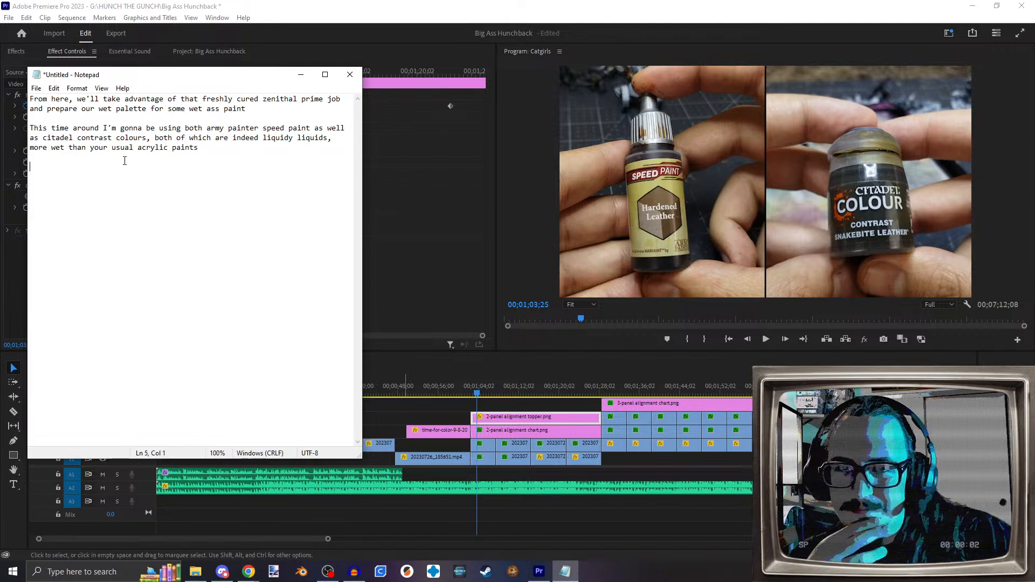
# Step: Begin the third paragraph with "For that, I've elected to utilize the hardened leather coloration for"
pyautogui.write('F')
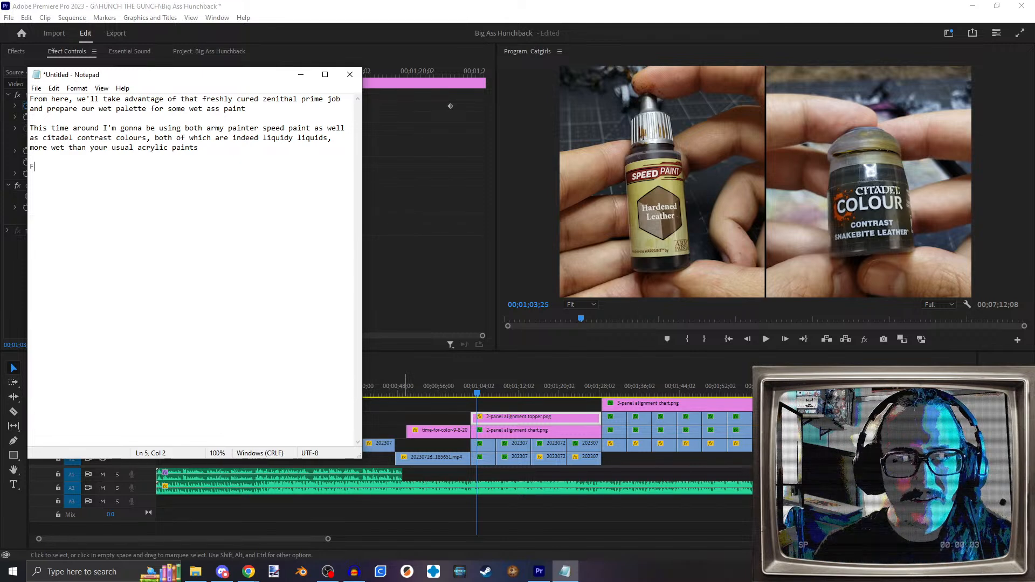
pyautogui.write('or that, ')
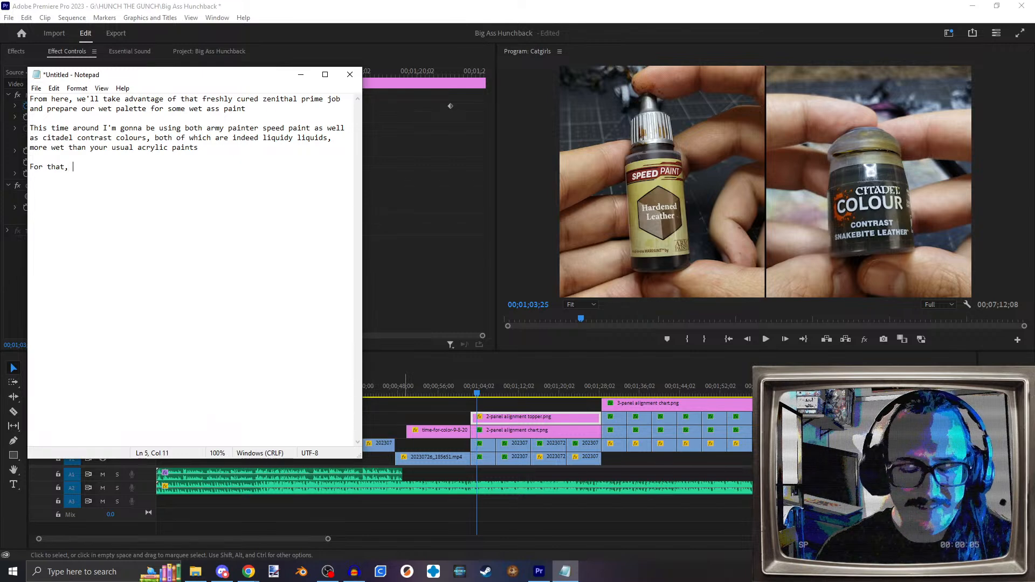
pyautogui.write("I've elected to ")
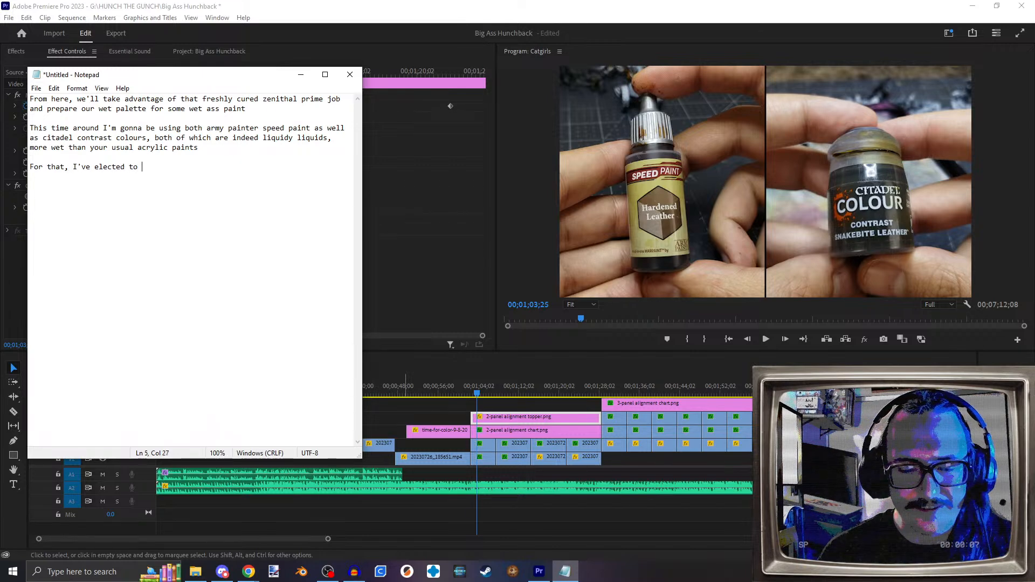
pyautogui.write('utilize the hardened leather color')
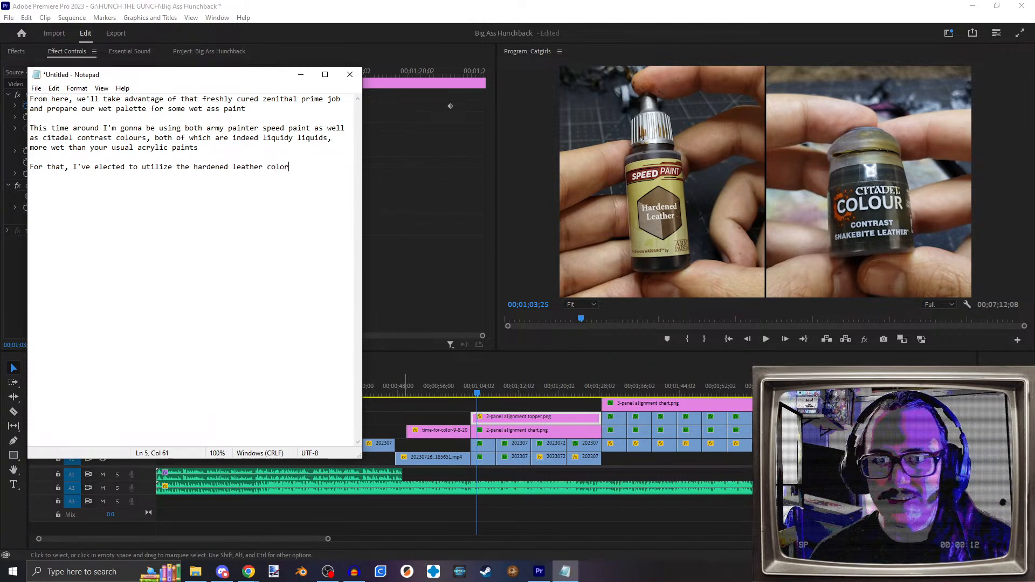
pyautogui.write('ation for t')
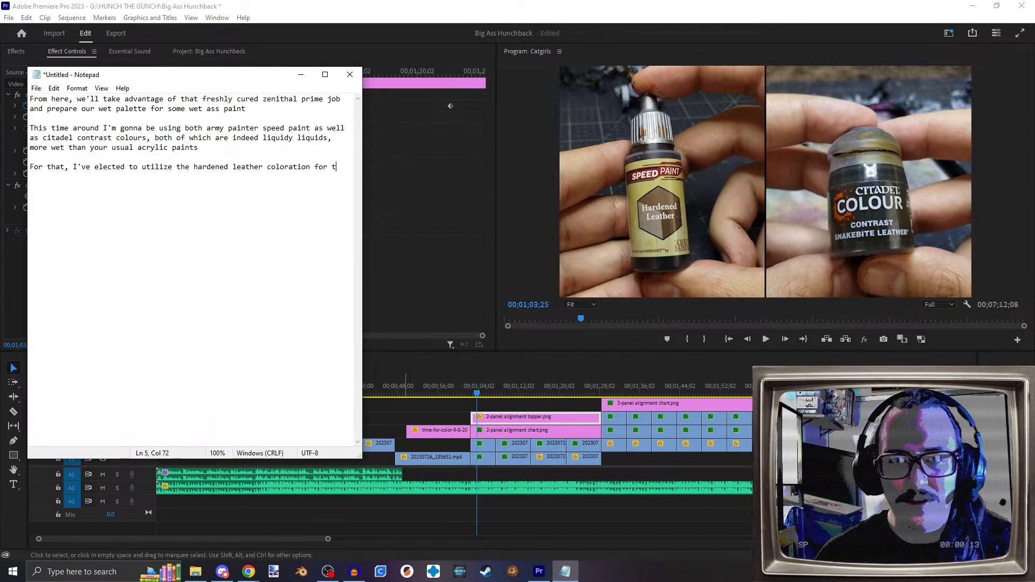
# Step: Review the sequence footage up to 00;01;13;02, and insert "lighter" before "hardened leather" in the Notepad script
pyautogui.click(499, 399)
pyautogui.click(503, 393)
pyautogui.moveTo(505, 395)
pyautogui.mouseDown()
pyautogui.moveTo(542, 395)
pyautogui.moveTo(528, 398)
pyautogui.mouseUp()
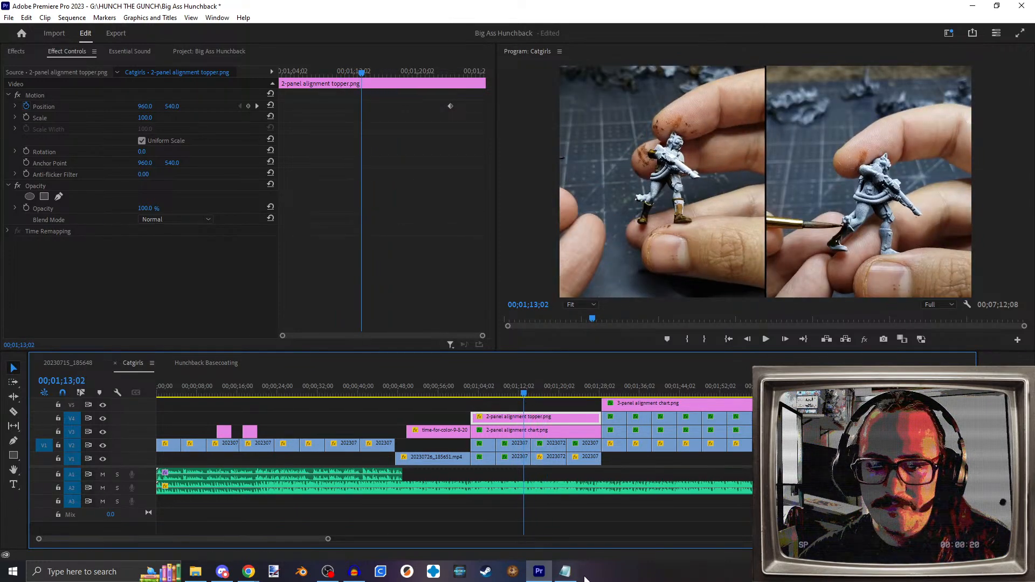
pyautogui.click(565, 571)
pyautogui.click(196, 169)
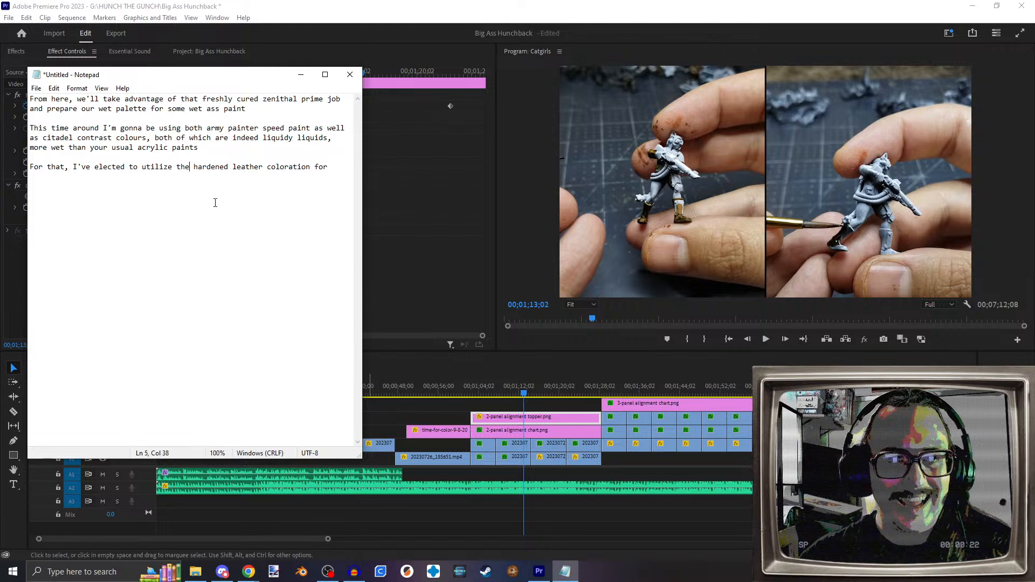
pyautogui.write('lighet')
pyautogui.press('BackSpace')
pyautogui.press('BackSpace')
pyautogui.write('ter')
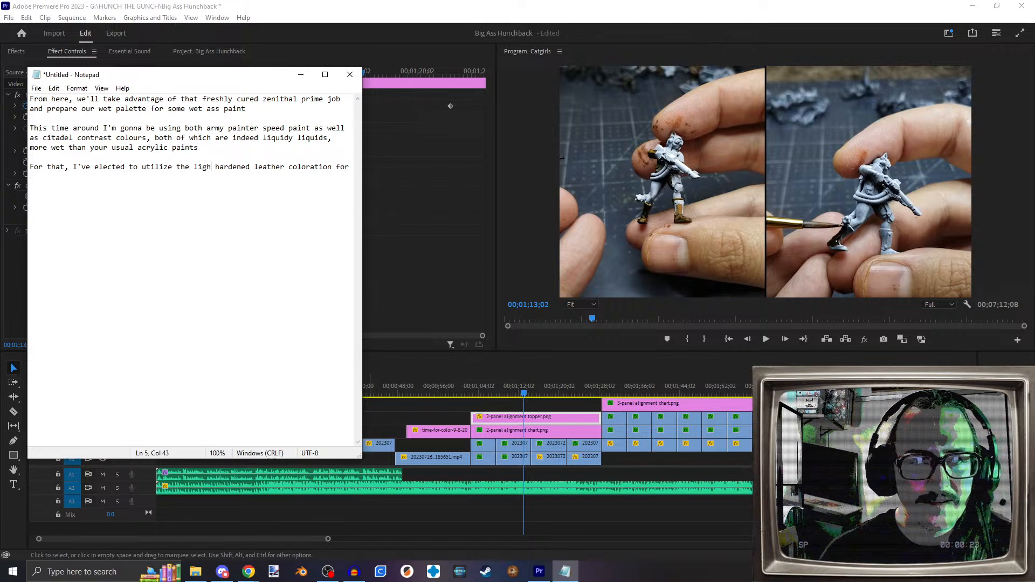
# Step: Replace "coloration" with "speed paint" after "hardened leather" in the script's third paragraph
pyautogui.press('End')
pyautogui.press('Left')
pyautogui.press('BackSpace')
pyautogui.press('BackSpace')
pyautogui.press('BackSpace')
pyautogui.press('BackSpace')
pyautogui.press('BackSpace')
pyautogui.press('BackSpace')
pyautogui.press('BackSpace')
pyautogui.press('BackSpace')
pyautogui.press('BackSpace')
pyautogui.press('BackSpace')
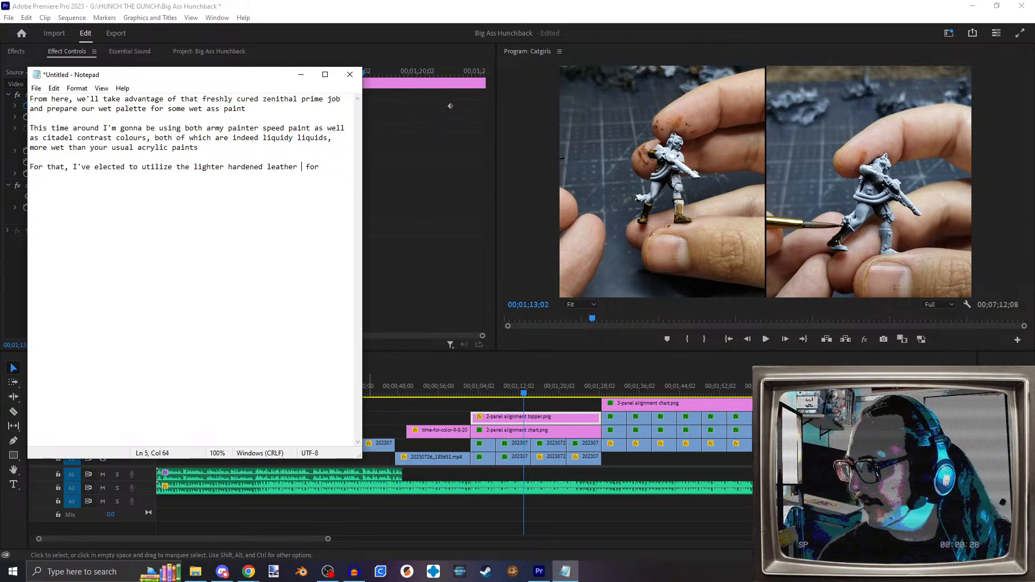
pyautogui.write('soeed paint')
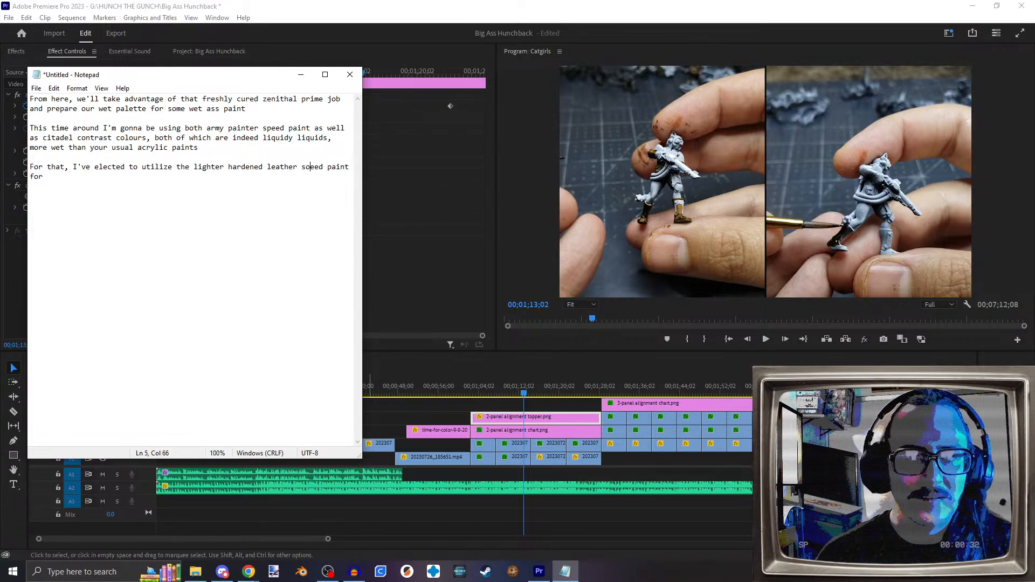
pyautogui.press('BackSpace')
pyautogui.write('p')
# Step: Complete the third paragraph with "the hard plates of flak armor on these gals"
pyautogui.press('End')
pyautogui.write('the ')
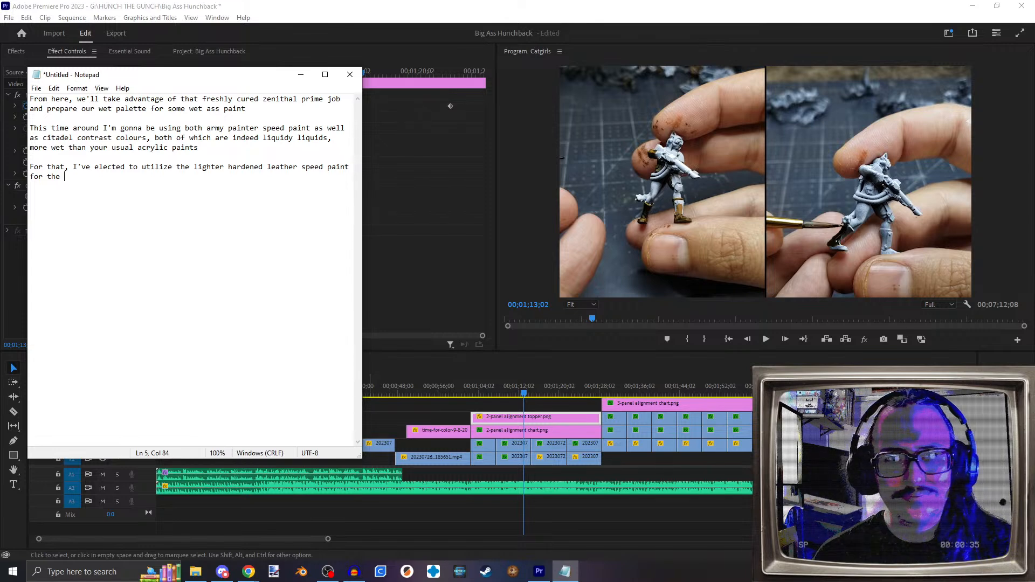
pyautogui.write('har')
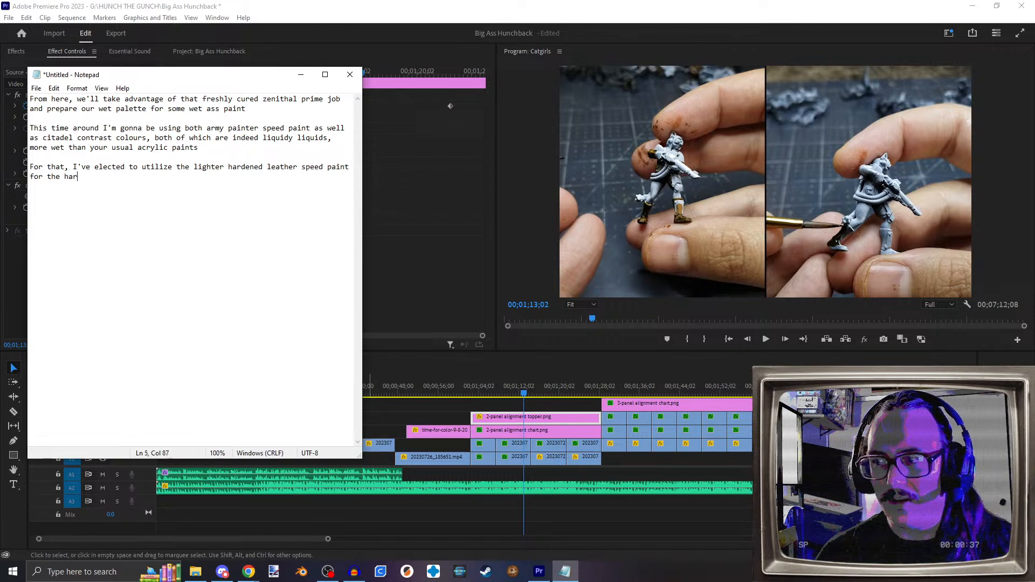
pyautogui.write('d plates of ')
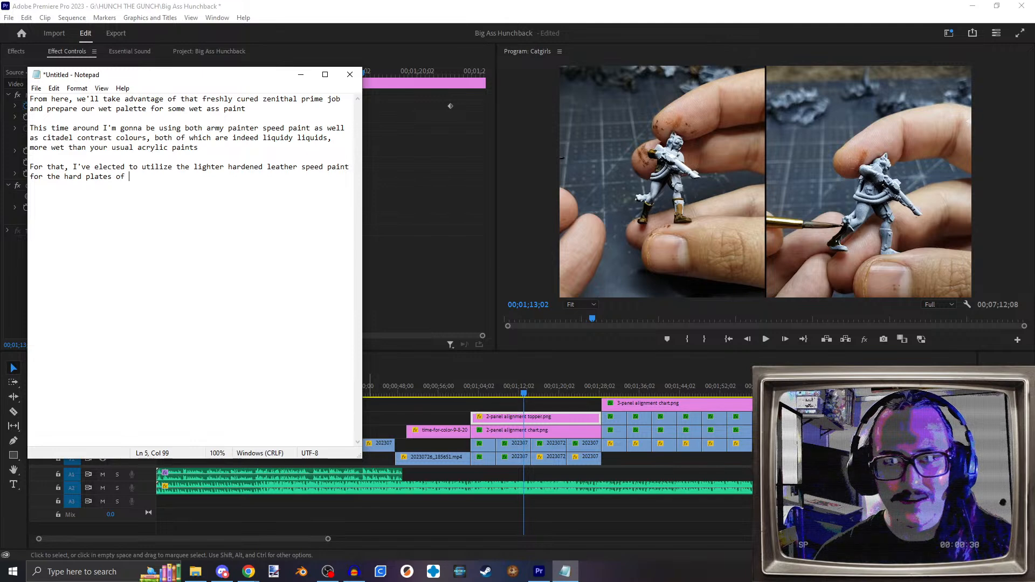
pyautogui.write('flak armor ')
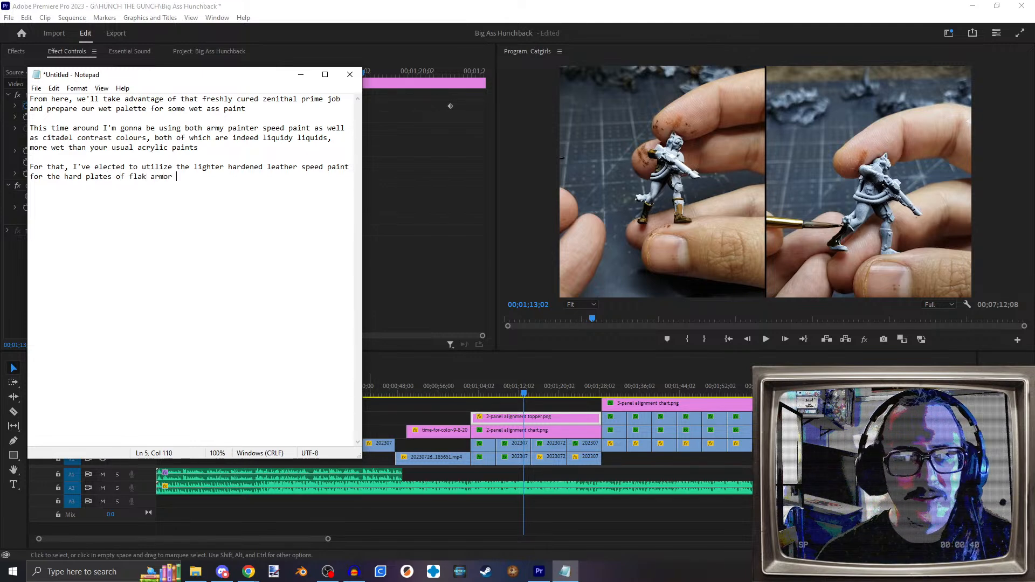
pyautogui.write('on these gals')
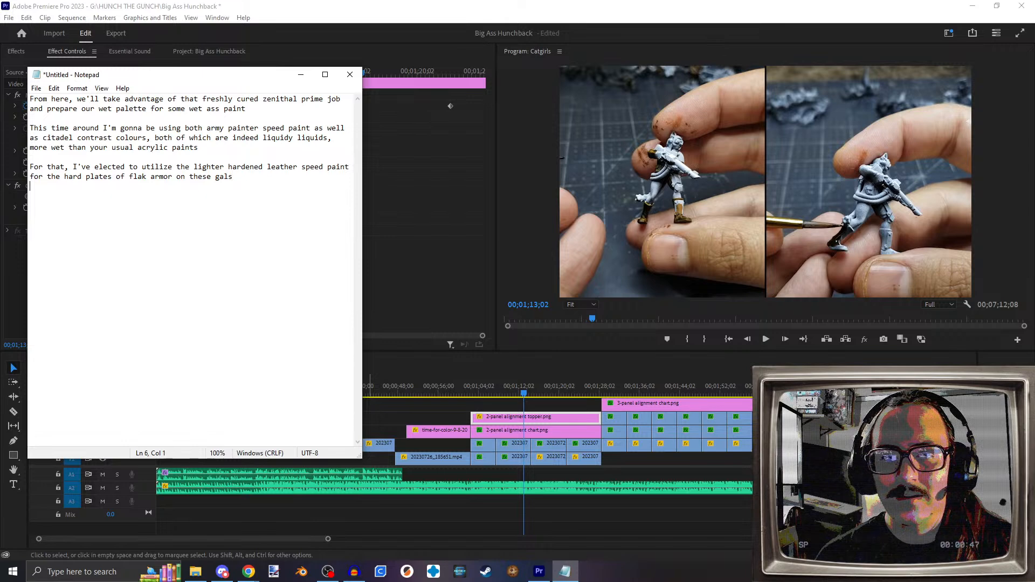
pyautogui.write('reser')
pyautogui.press('BackSpace')
pyautogui.press('BackSpace')
pyautogui.press('BackSpace')
pyautogui.press('BackSpace')
pyautogui.press('BackSpace')
pyautogui.press('BackSpace')
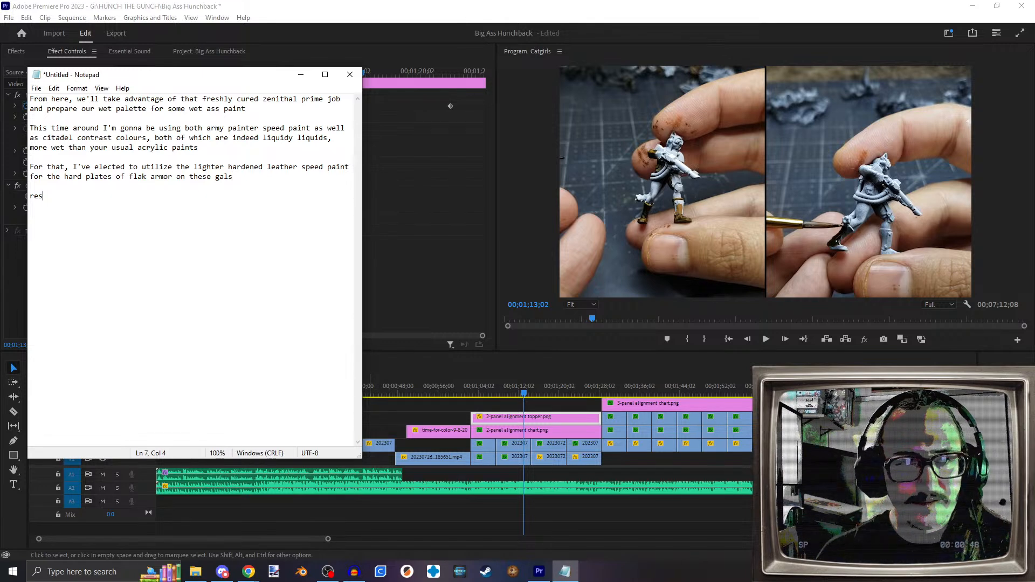
pyautogui.press('BackSpace')
# Step: Add a comma after "these gals" and start a new paragraph with "reserving the"
pyautogui.write(',')
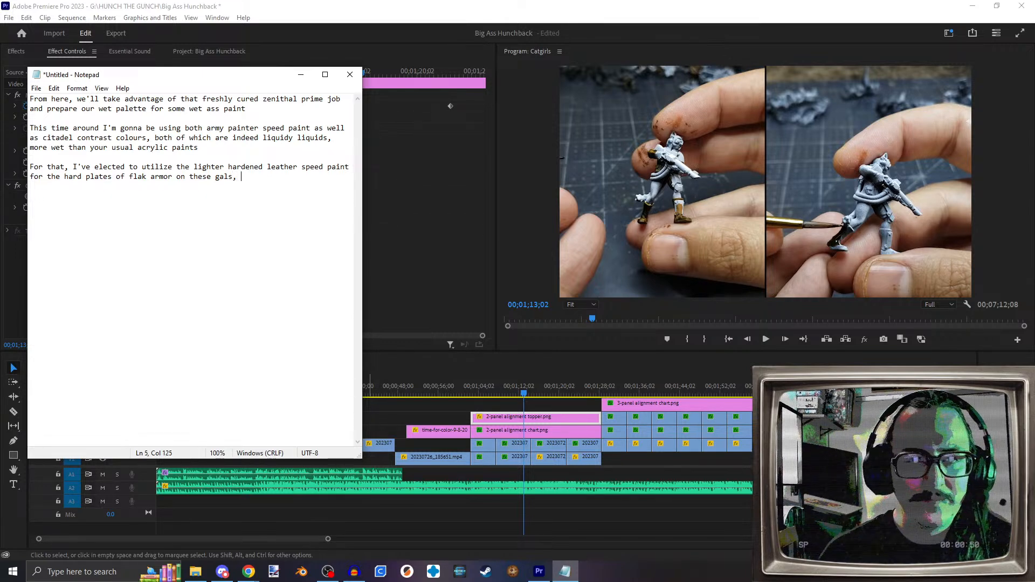
pyautogui.press('Return')
pyautogui.press('Return')
pyautogui.write('reservion')
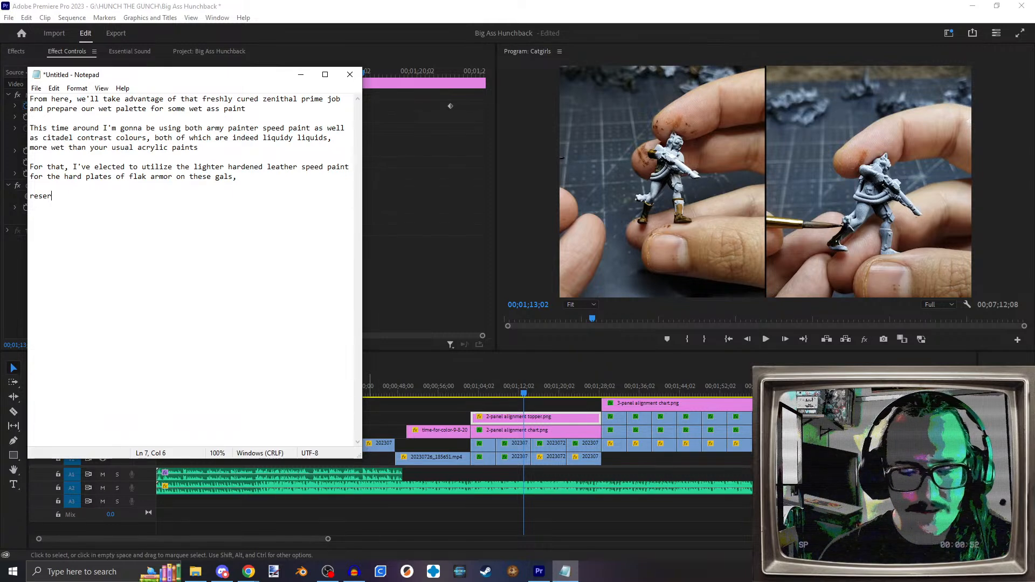
pyautogui.press('BackSpace')
pyautogui.press('BackSpace')
pyautogui.press('BackSpace')
pyautogui.write('ing the')
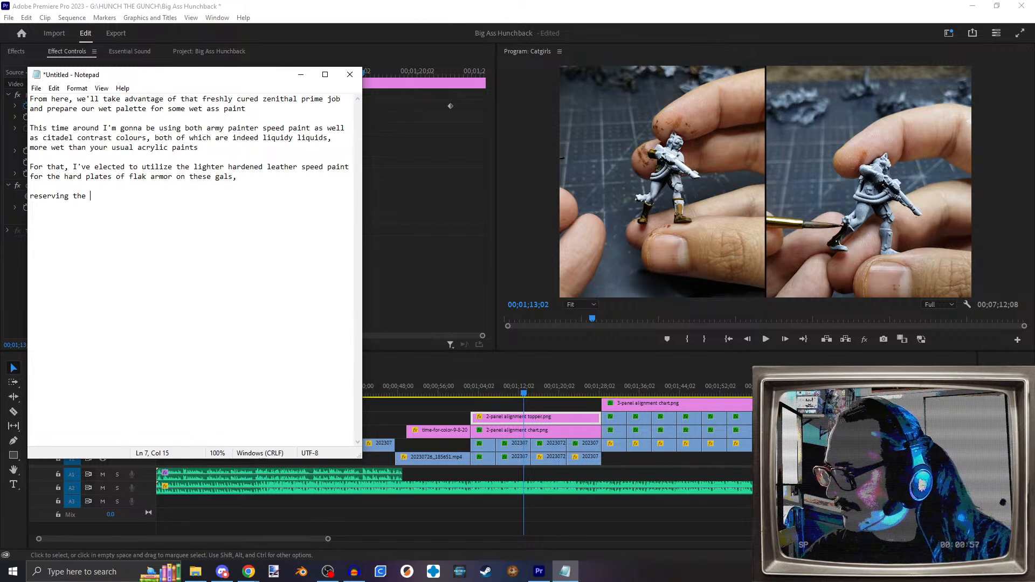
# Step: Check the paint bottle footage at 00;01;03;15 and continue the script line with "darker snakebite leather"
pyautogui.moveTo(480, 386)
pyautogui.mouseDown()
pyautogui.moveTo(500, 386)
pyautogui.moveTo(451, 392)
pyautogui.moveTo(508, 393)
pyautogui.moveTo(477, 394)
pyautogui.mouseUp()
pyautogui.click(565, 571)
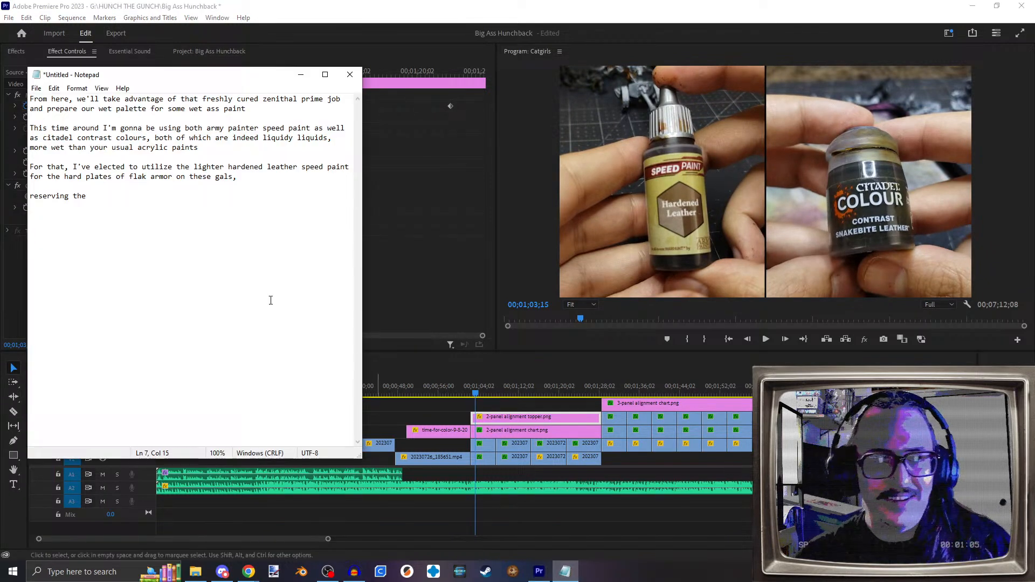
pyautogui.write('snakebite leather')
pyautogui.press('Left')
pyautogui.press('Left')
pyautogui.press('Left')
pyautogui.press('Left')
pyautogui.press('Left')
pyautogui.press('Left')
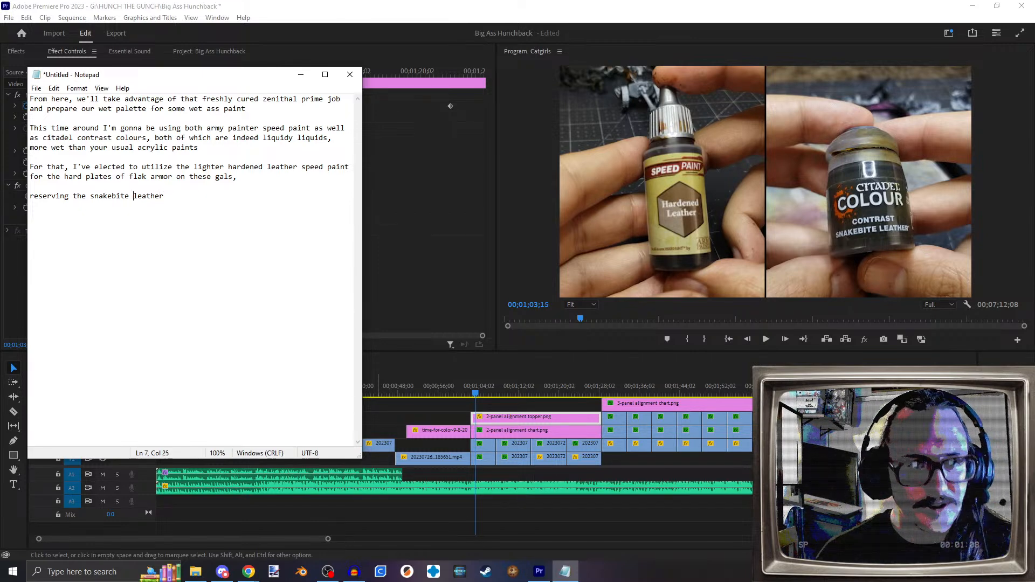
pyautogui.write('darker ')
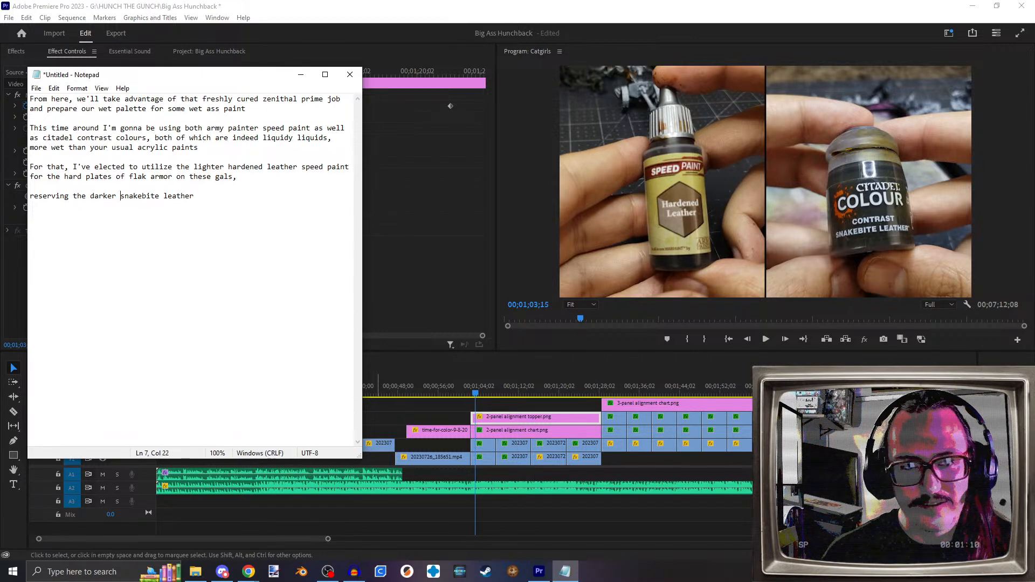
# Step: Extend the snakebite leather line with "contrast colour for their fatigues"
pyautogui.write('contar')
pyautogui.press('BackSpace')
pyautogui.press('BackSpace')
pyautogui.press('BackSpace')
pyautogui.write('trast colour ')
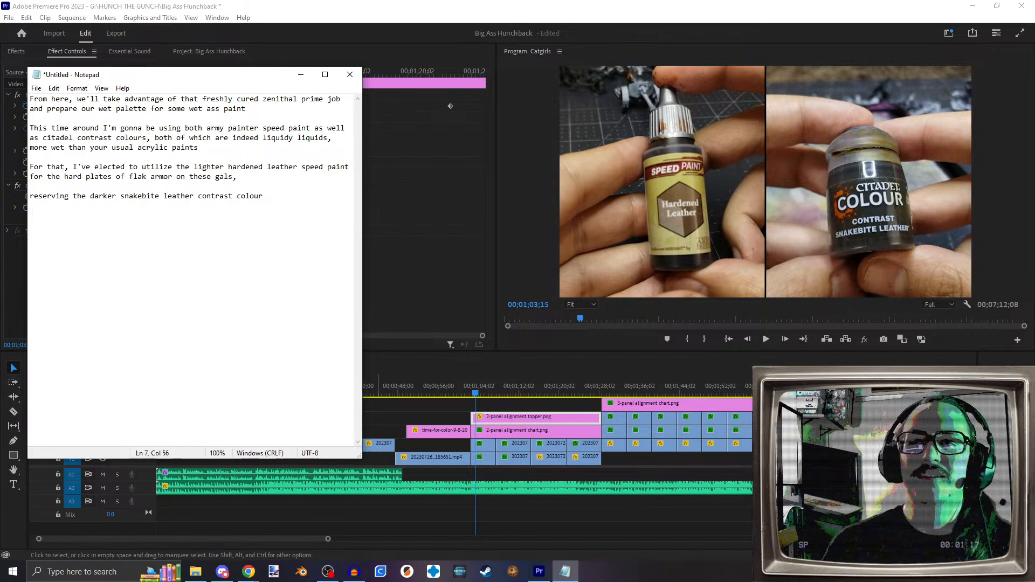
pyautogui.write('for their f')
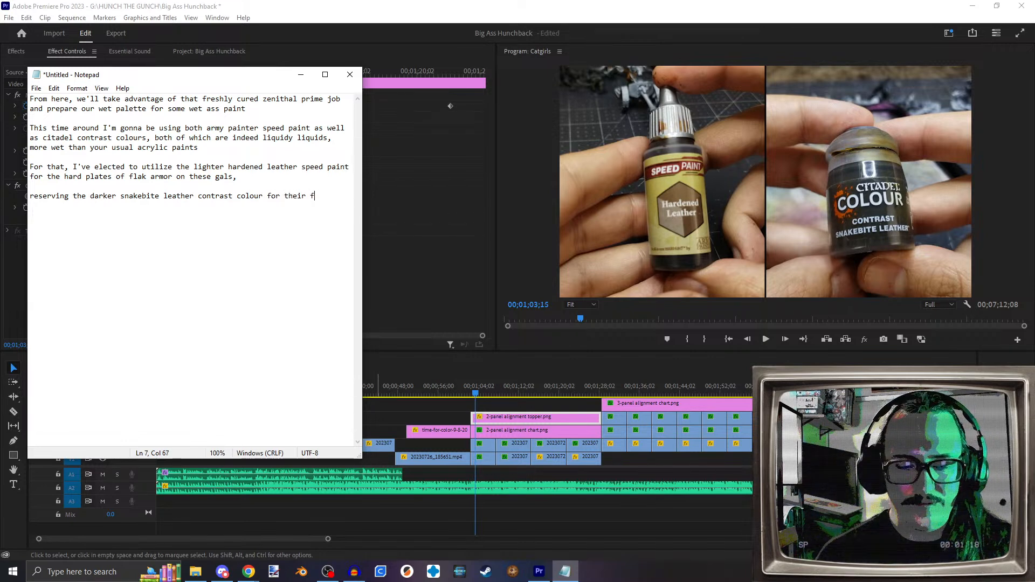
pyautogui.write('atique')
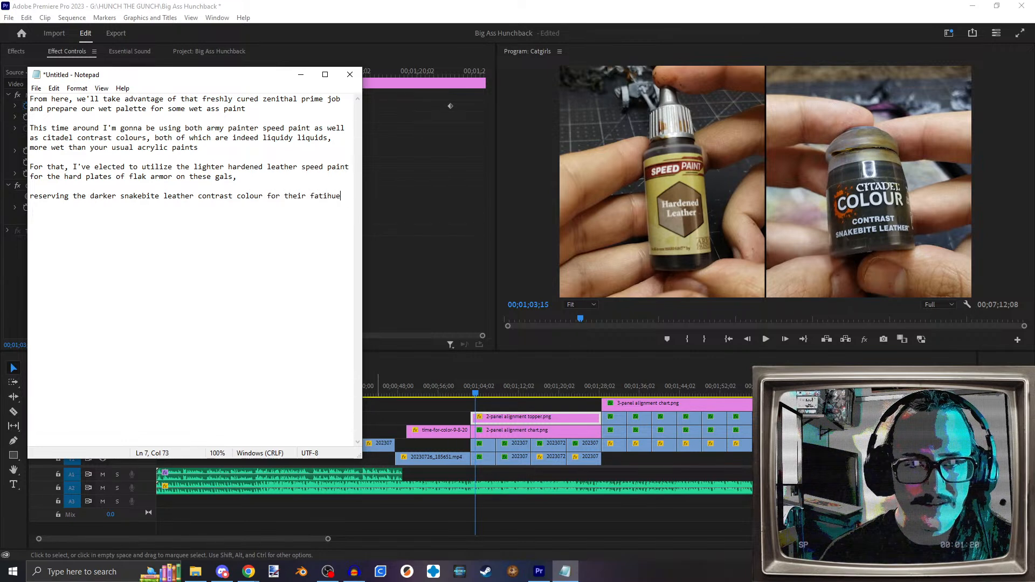
pyautogui.press('BackSpace')
pyautogui.press('BackSpace')
pyautogui.press('BackSpace')
pyautogui.write('gues')
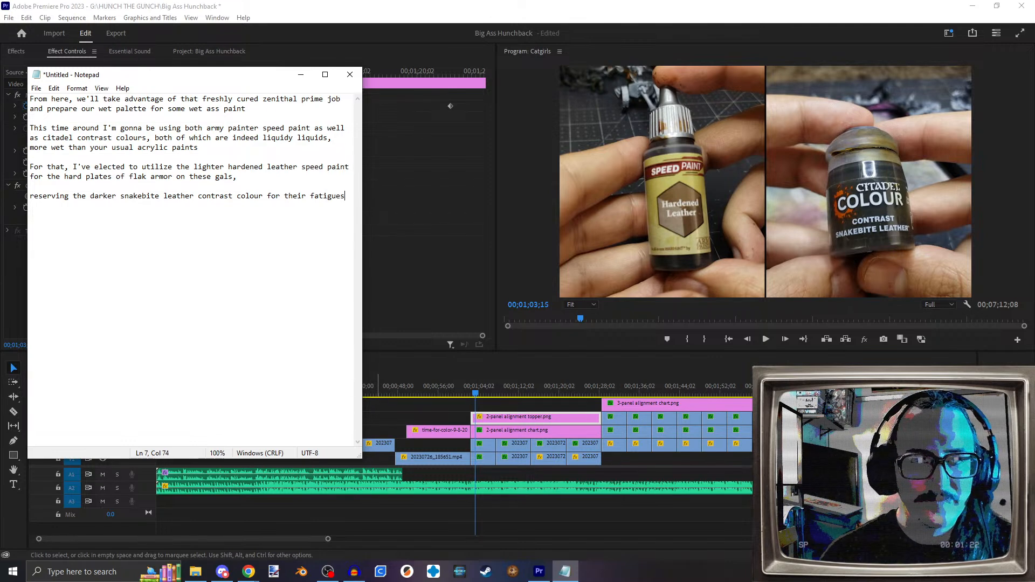
# Step: End the fatigues sentence with a period and start a new paragraph with "the"
pyautogui.write('.')
pyautogui.press('Return')
pyautogui.press('Return')
pyautogui.write('the con')
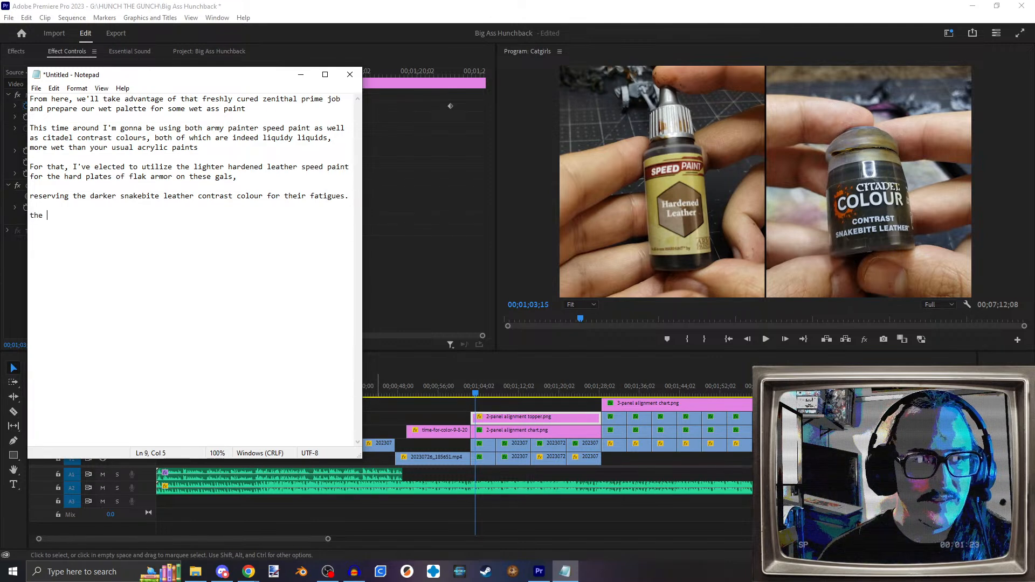
pyautogui.press('BackSpace')
pyautogui.press('BackSpace')
pyautogui.press('BackSpace')
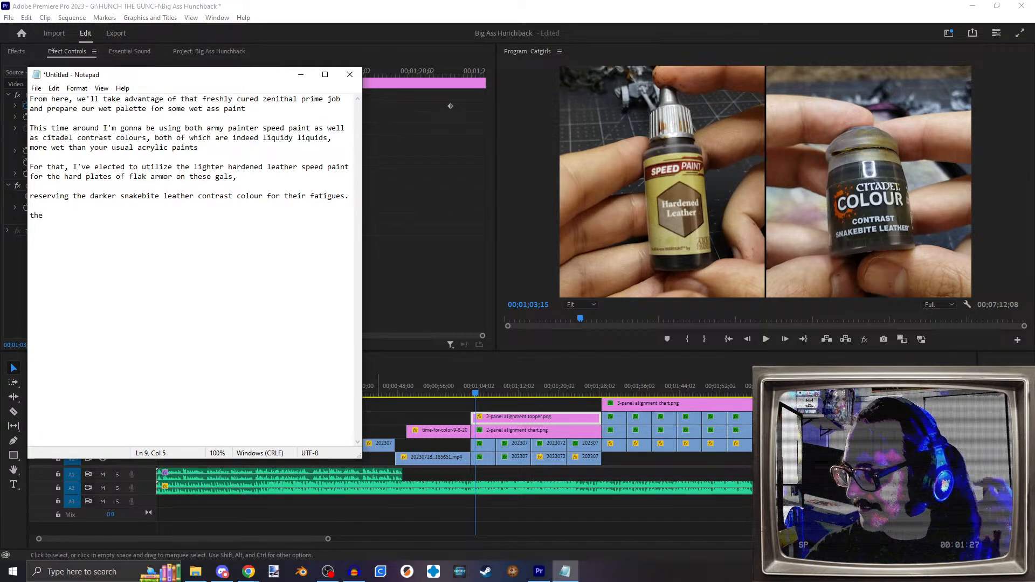
# Step: Switch to Chrome, search Google for synonyms for contrast, and close the browser to return to the script
pyautogui.moveTo(0, 11); pyautogui.dragTo(52, 2)
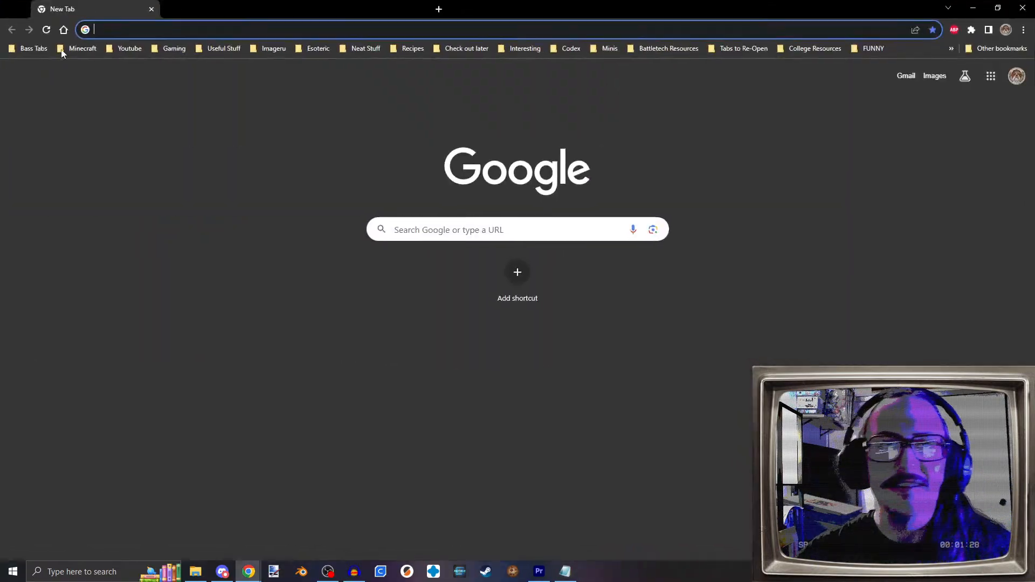
pyautogui.write('con')
pyautogui.press('BackSpace')
pyautogui.press('BackSpace')
pyautogui.press('BackSpace')
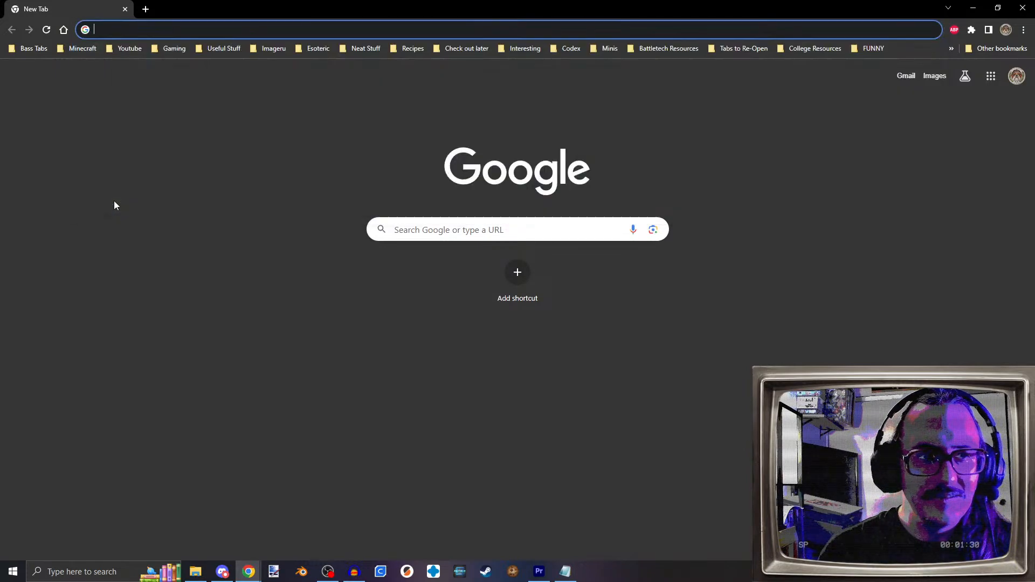
pyautogui.write('synonms for forc')
pyautogui.press('BackSpace')
pyautogui.press('BackSpace')
pyautogui.press('BackSpace')
pyautogui.press('BackSpace')
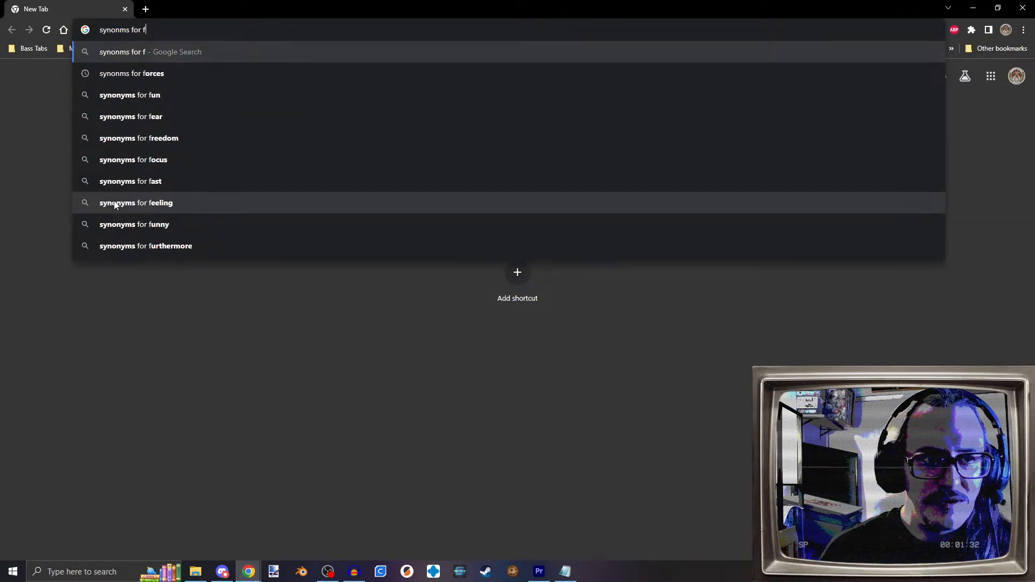
pyautogui.write('contrast')
pyautogui.press('Return')
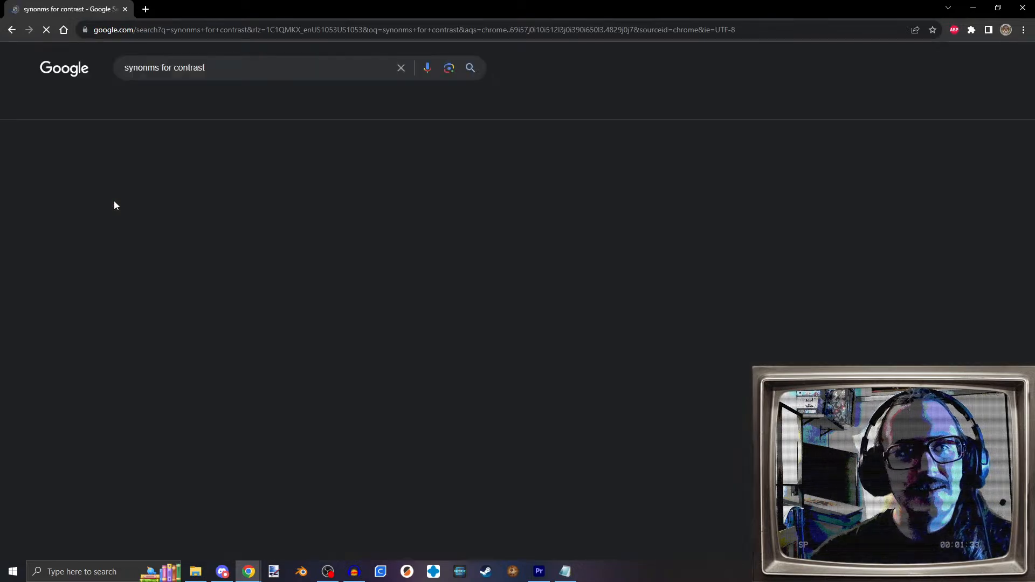
pyautogui.click(1023, 8)
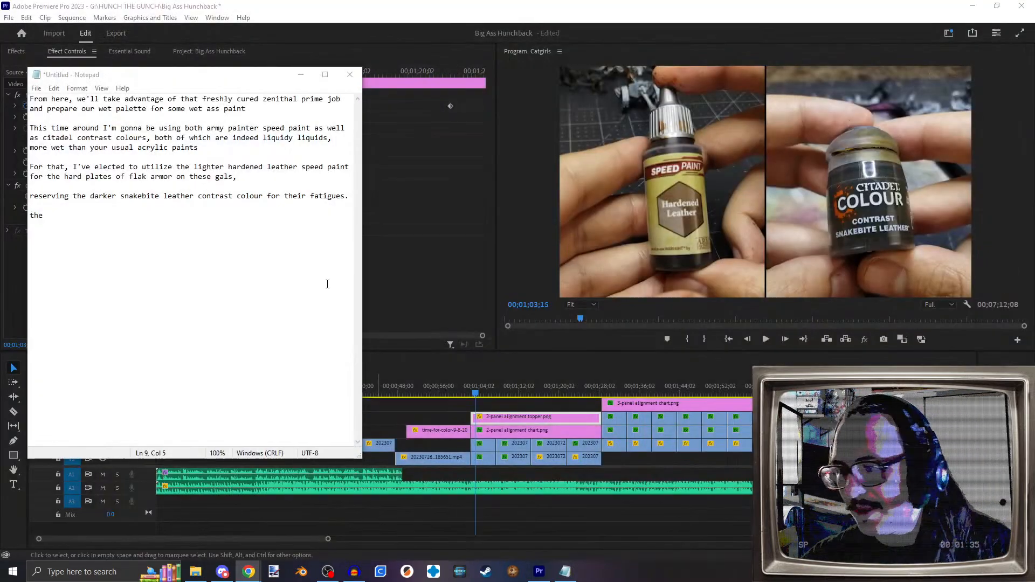
# Step: Continue the line after "the" with "tonal variation between these two tones is fairly subtle, but present nonetheless"
pyautogui.write('to')
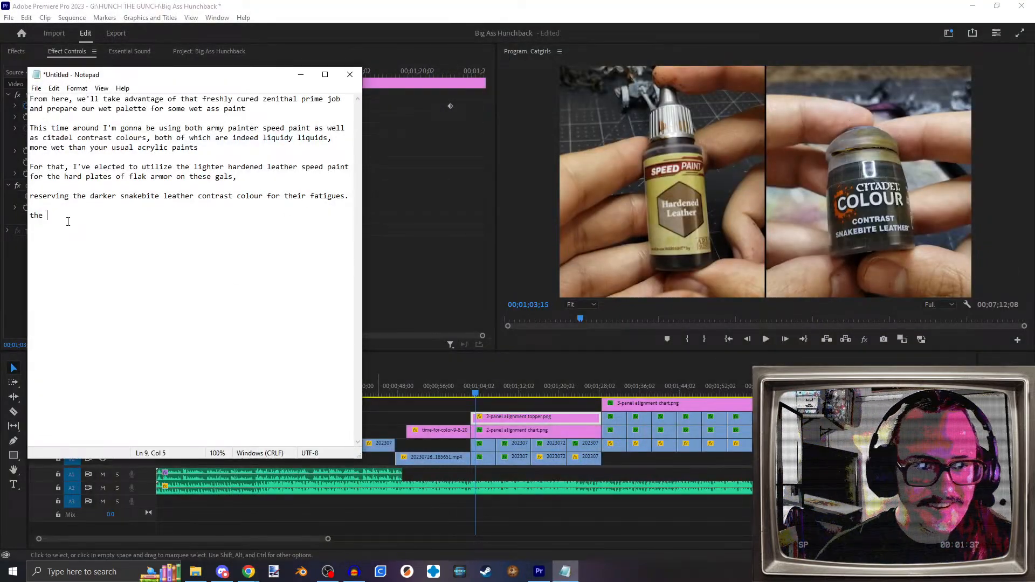
pyautogui.write('nal variation between trhes')
pyautogui.press('BackSpace')
pyautogui.press('BackSpace')
pyautogui.press('BackSpace')
pyautogui.press('BackSpace')
pyautogui.write('hese two tones is fairly subtle, but pr')
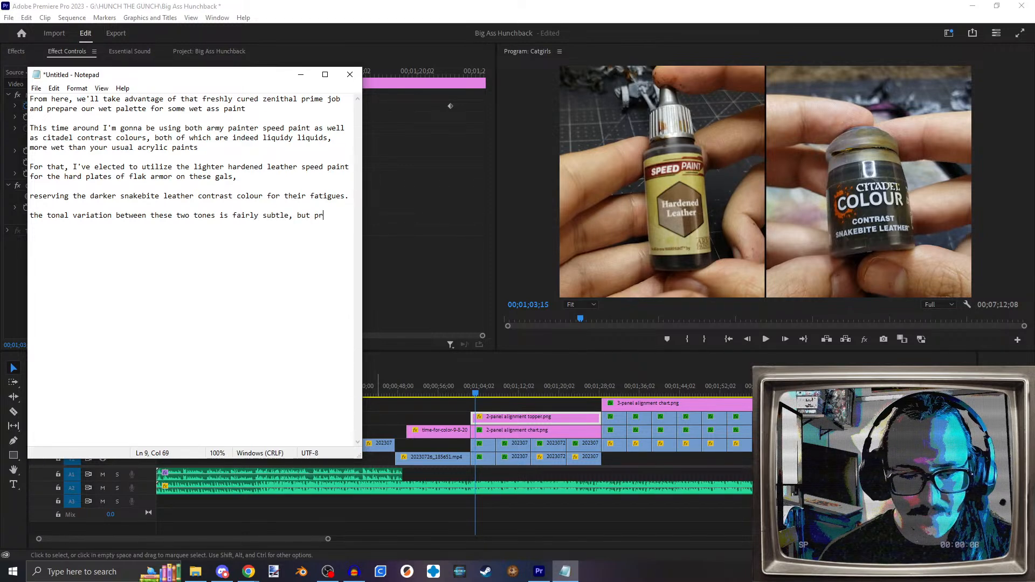
pyautogui.write('esent nonetheless')
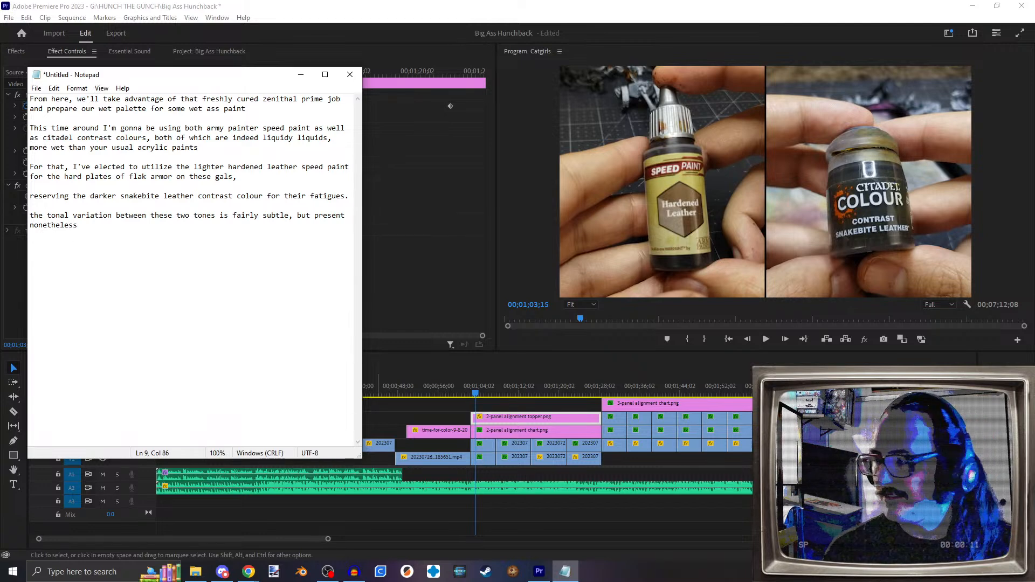
# Step: Start a new paragraph after "nonetheless", opening it with "it will" shortened to "it'll"
pyautogui.press('Return')
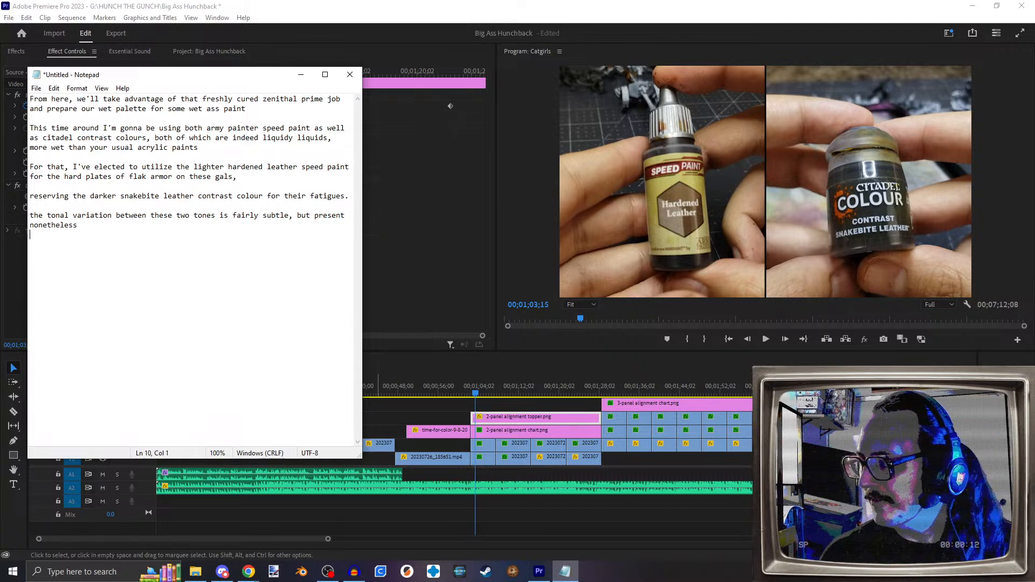
pyautogui.write('it ')
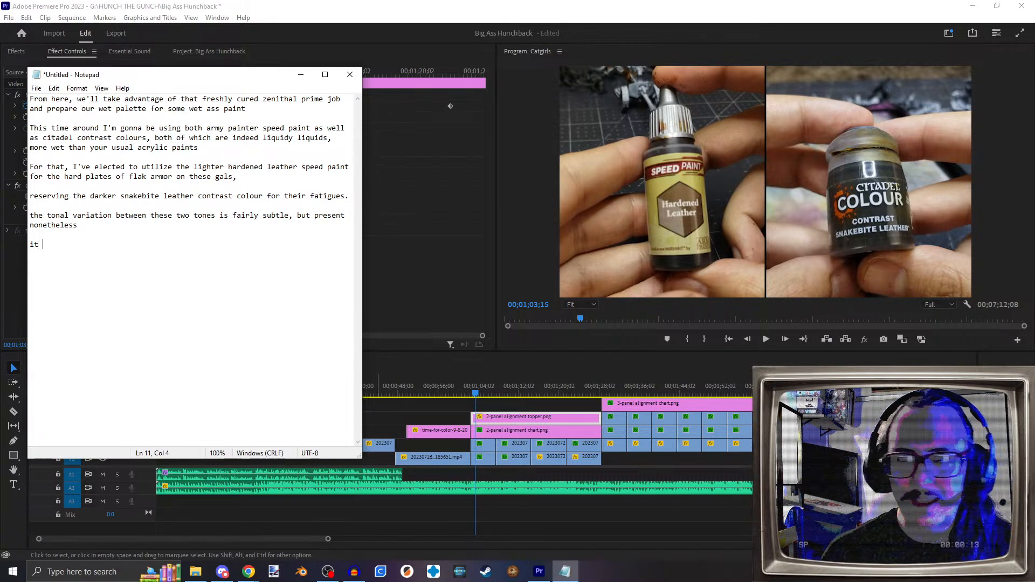
pyautogui.write('will')
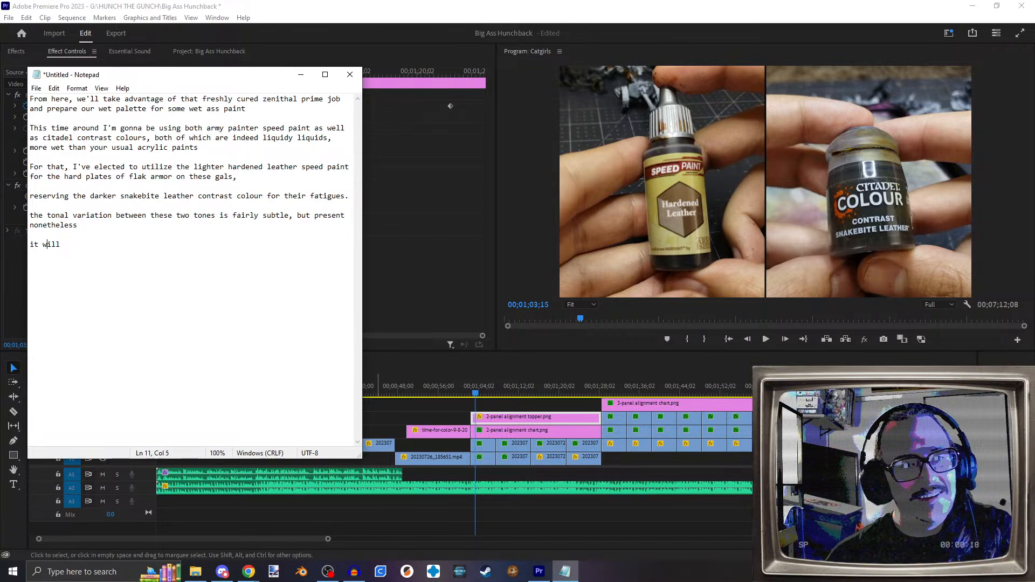
pyautogui.press('BackSpace')
pyautogui.press('BackSpace')
pyautogui.press('BackSpace')
pyautogui.write("t'")
pyautogui.press('End')
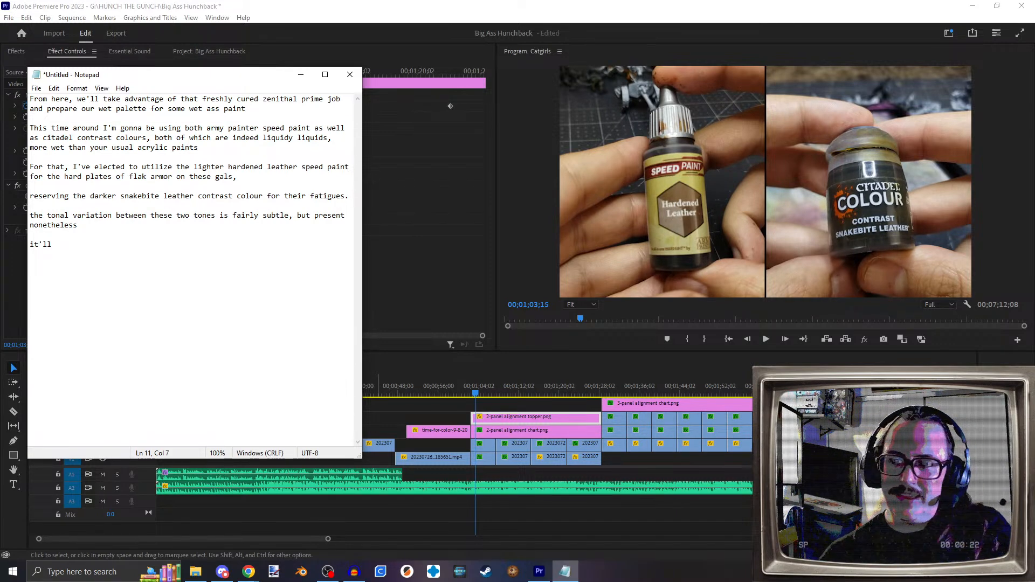
# Step: Continue the "it'll" line with "make the brown overtone of the uniforms"
pyautogui.write('mak')
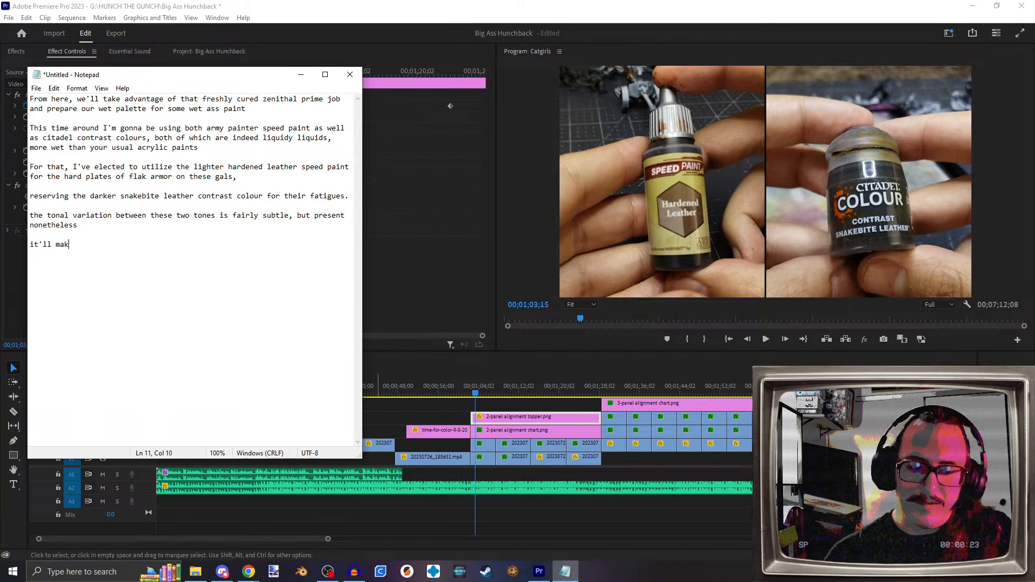
pyautogui.write('e the brown')
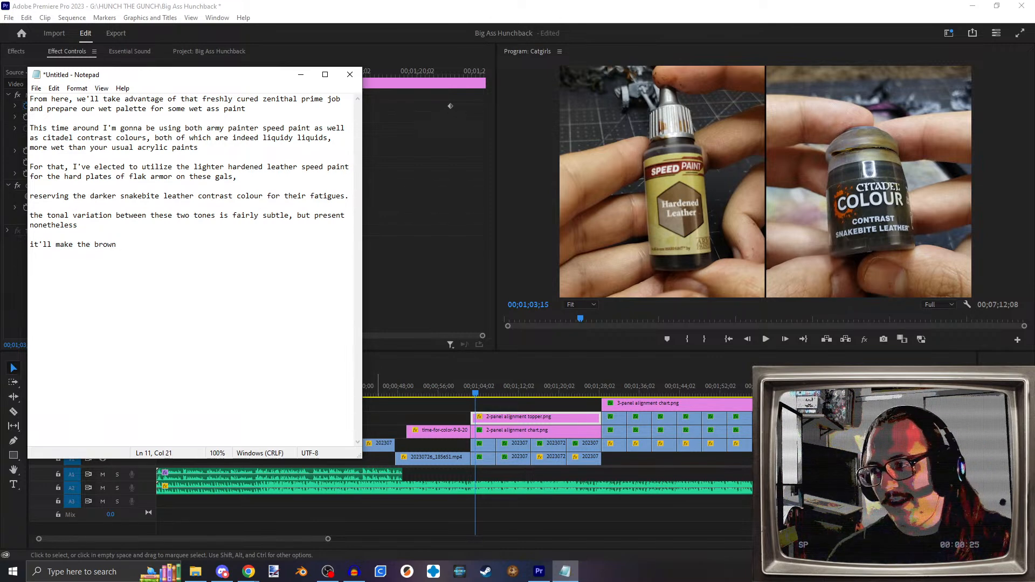
pyautogui.write(' overtone ')
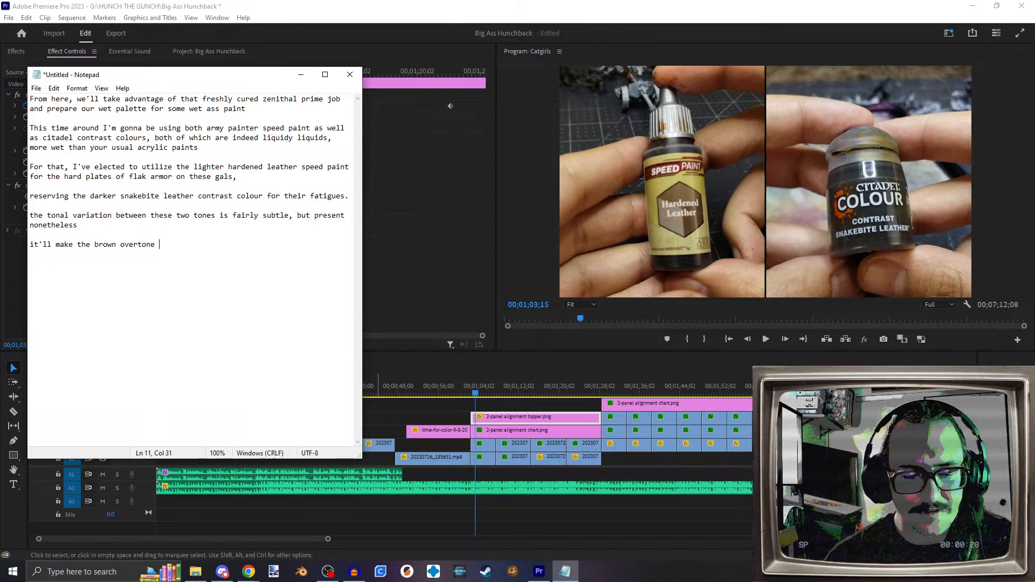
pyautogui.write('of the')
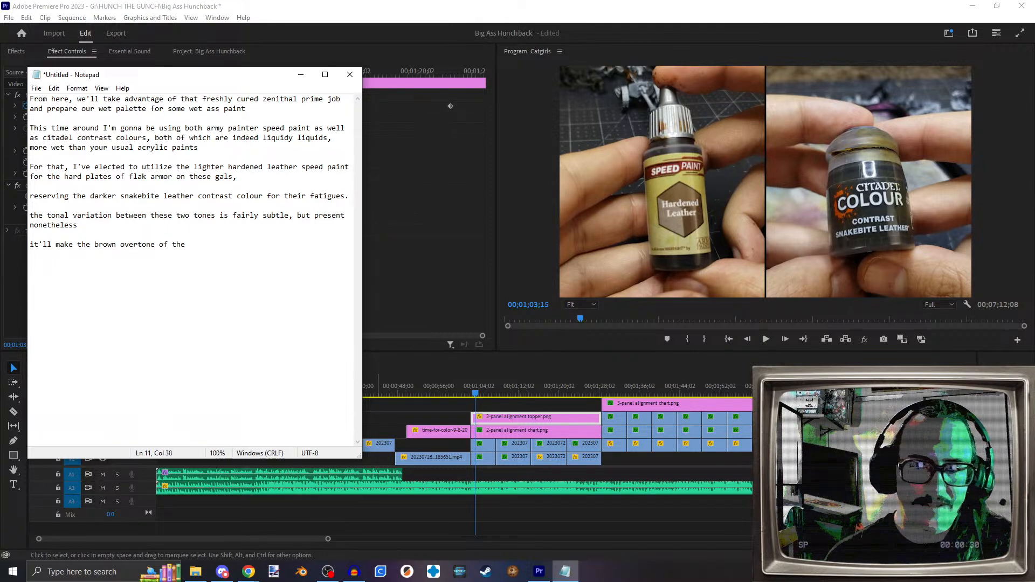
pyautogui.write(' uniforms')
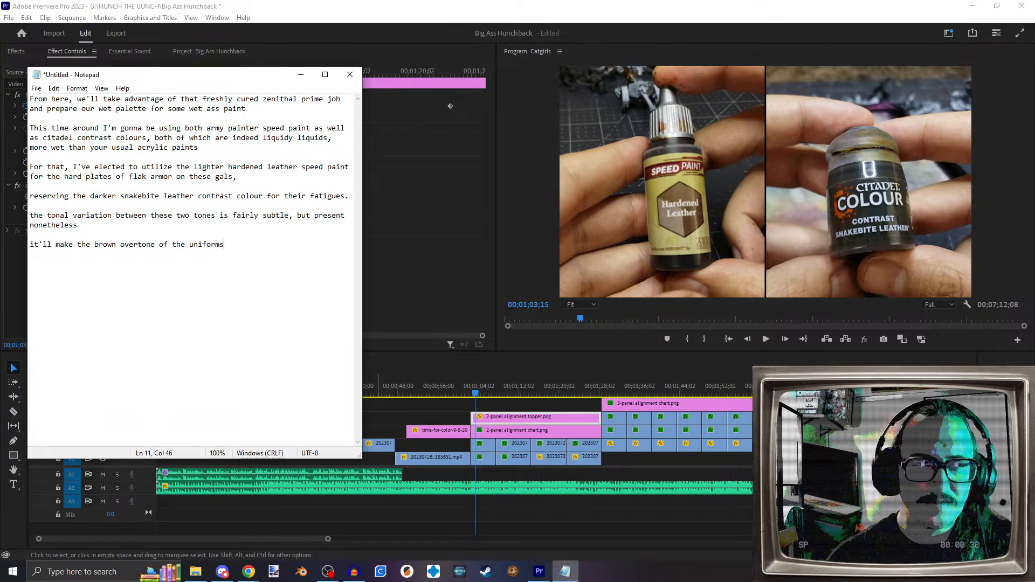
# Step: Extend the uniforms line with "fairly cohesive while also creating just a bit of"
pyautogui.write(' fairly c')
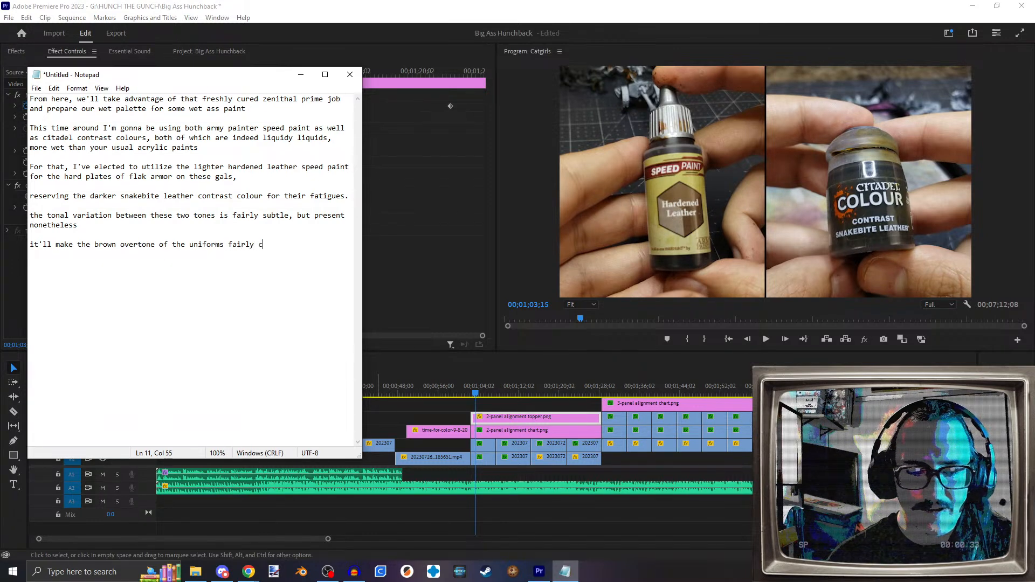
pyautogui.write('ohesive whiule')
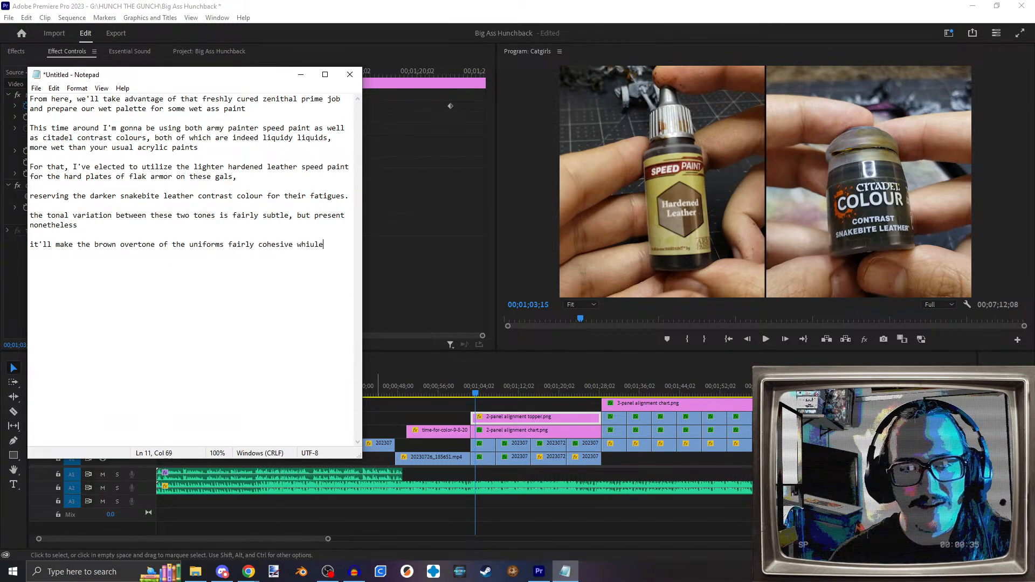
pyautogui.write(' also ')
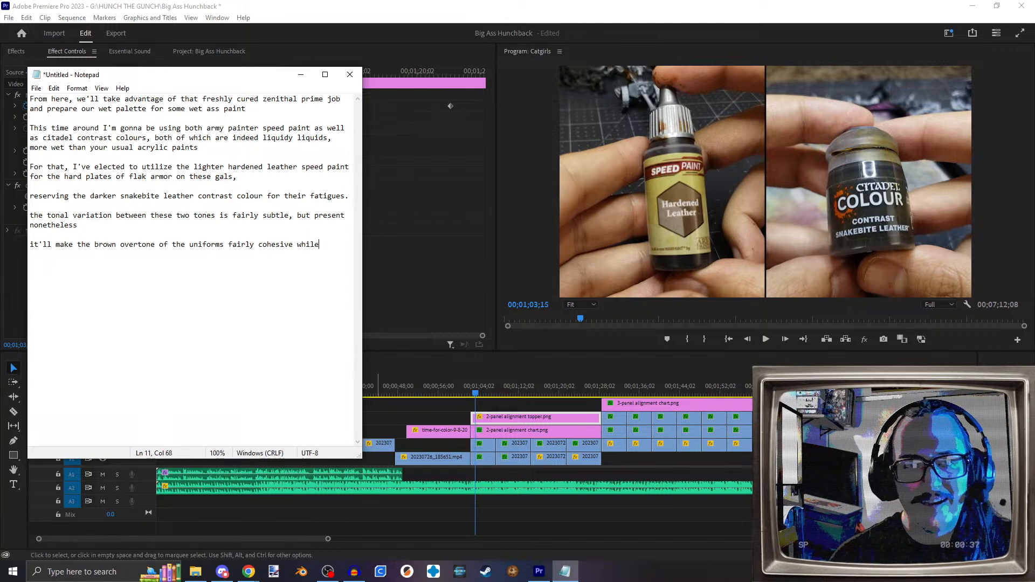
pyautogui.write('o creating ju')
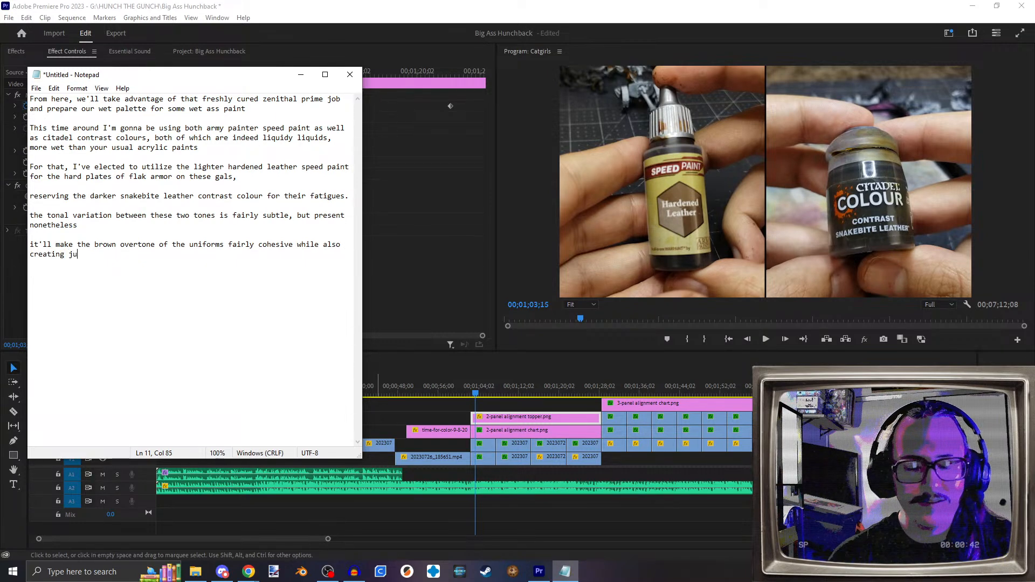
pyautogui.write('st a bit ')
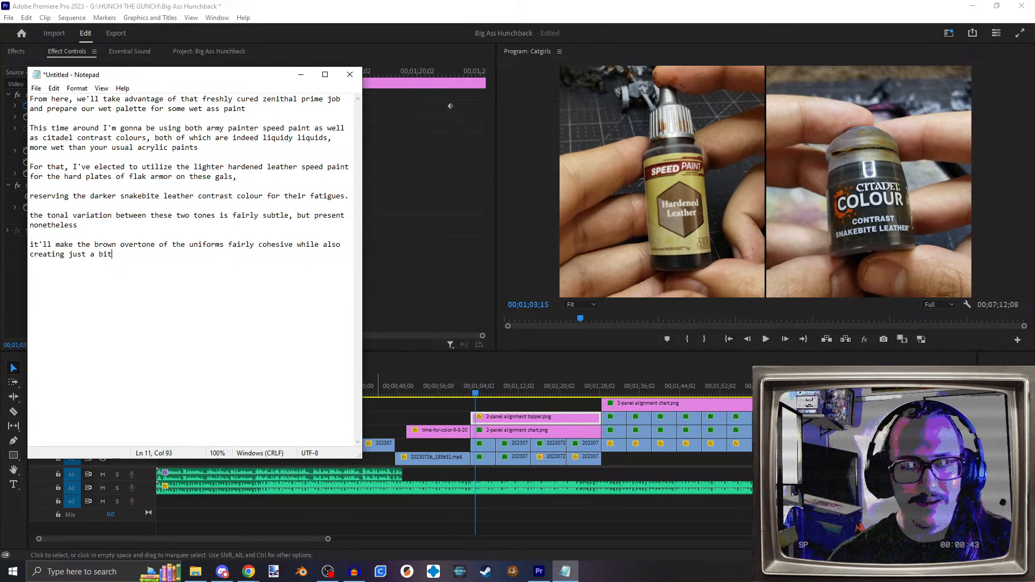
pyautogui.write('of')
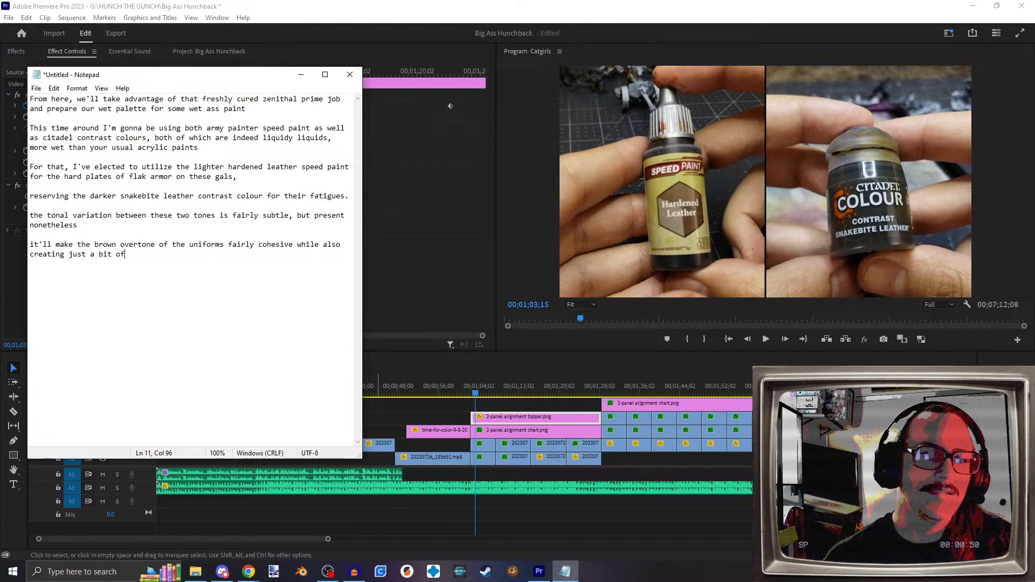
# Step: Replace "also creating just a bit of" with "helping the different portions of their clothes read as different materials"
pyautogui.hotkey('shift', 'Home')
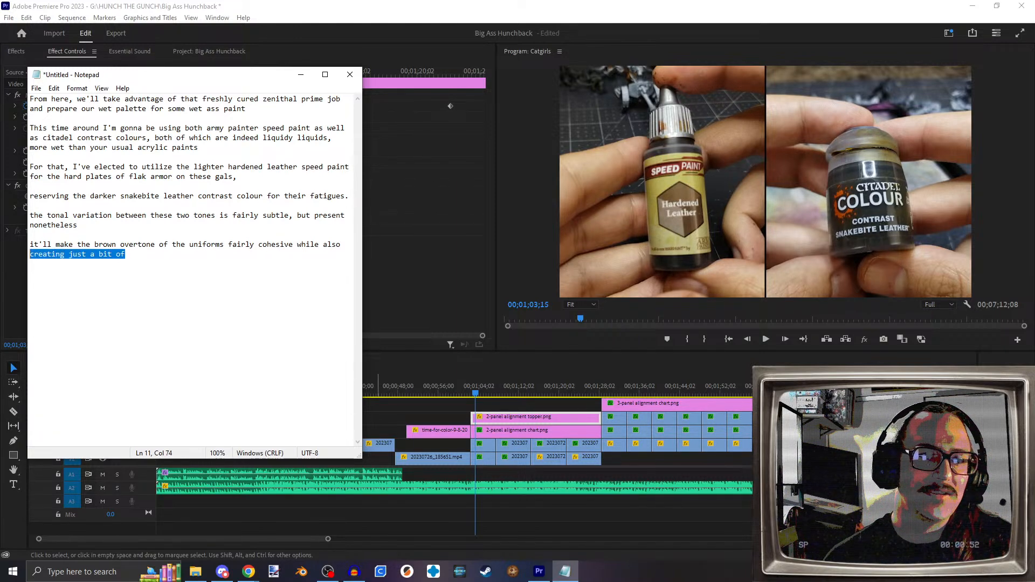
pyautogui.hotkey('shift', 'Left')
pyautogui.hotkey('shift', 'Left')
pyautogui.hotkey('shift', 'Left')
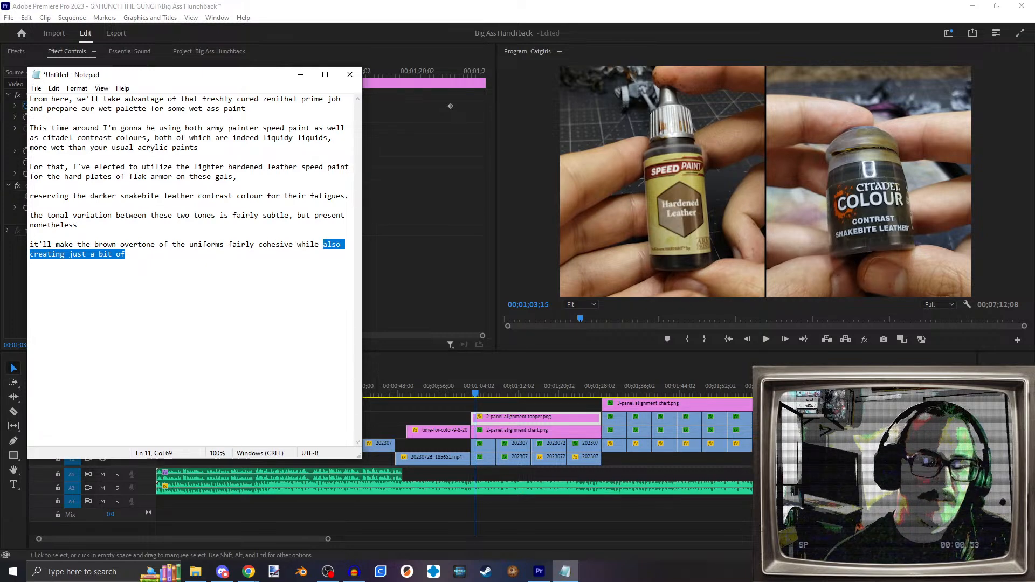
pyautogui.write('help')
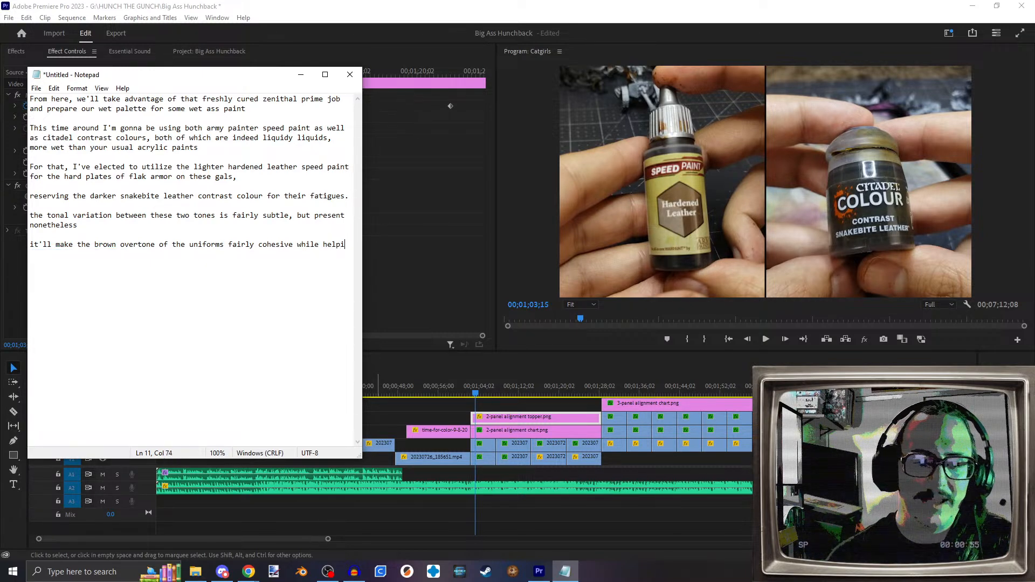
pyautogui.write('ing the different portions of their clothes read as diff')
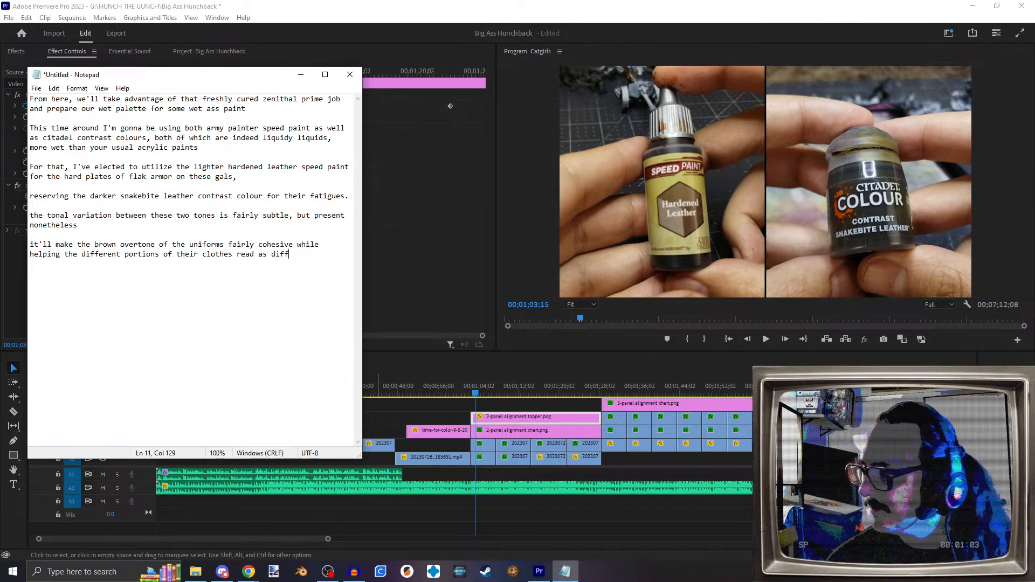
pyautogui.write('materials')
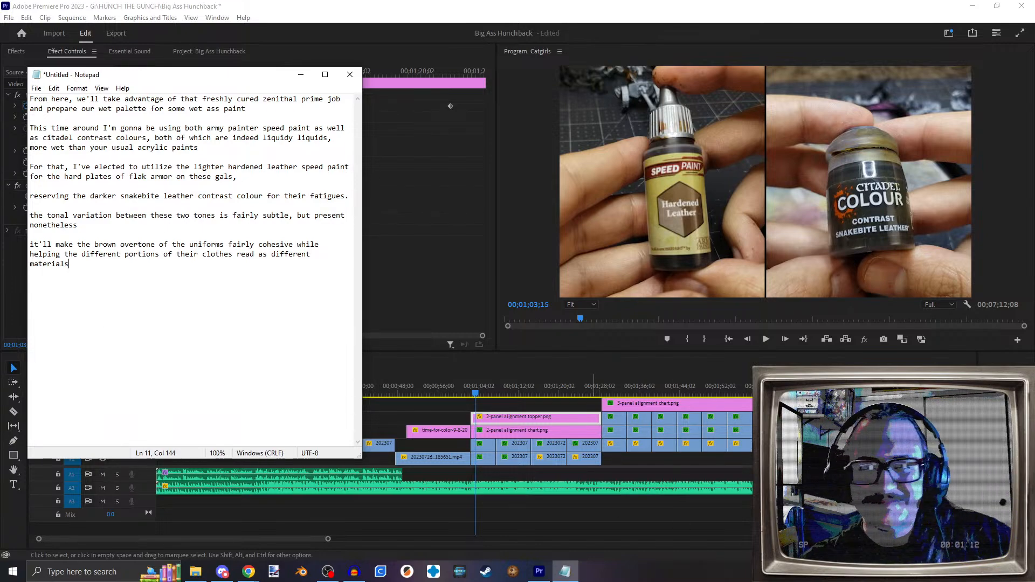
# Step: Switch to Audacity, move its window higher beside the script, and record about 10 seconds of narration
pyautogui.hotkey('alt', 'Tab')
pyautogui.click(611, 271)
pyautogui.press('End')
pyautogui.hotkey('shift', 'Home')
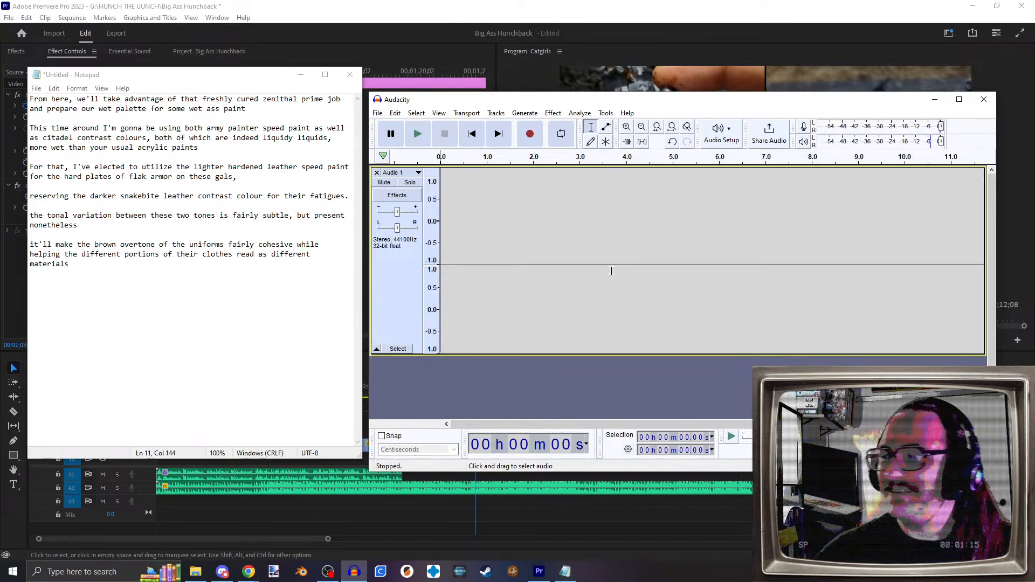
pyautogui.moveTo(620, 102); pyautogui.dragTo(619, 57)
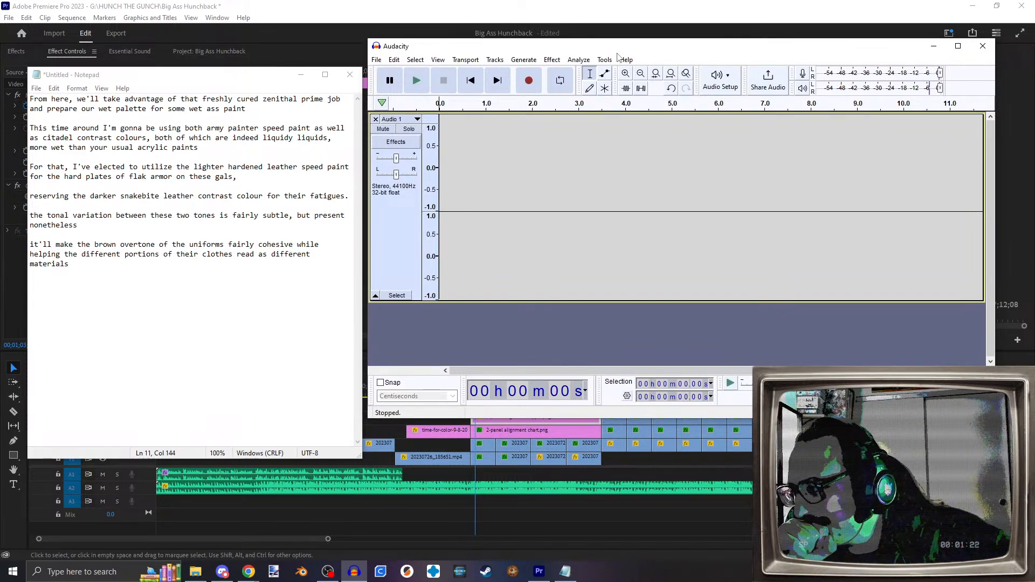
pyautogui.click(530, 82)
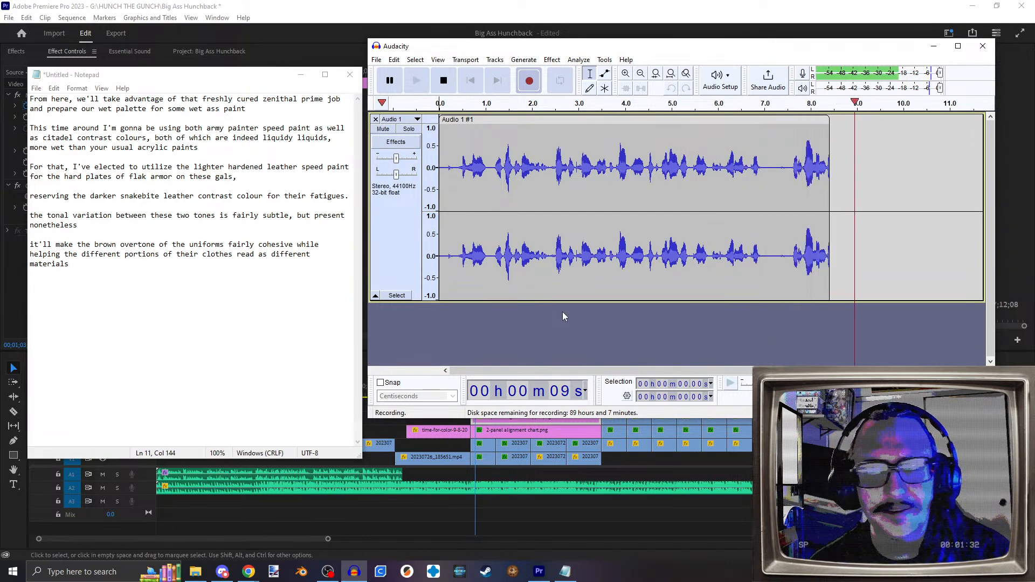
pyautogui.click(444, 81)
# Step: Play back the narration from about 7.3 seconds and delete the audio after about 7.27 seconds
pyautogui.click(778, 190)
pyautogui.click(418, 82)
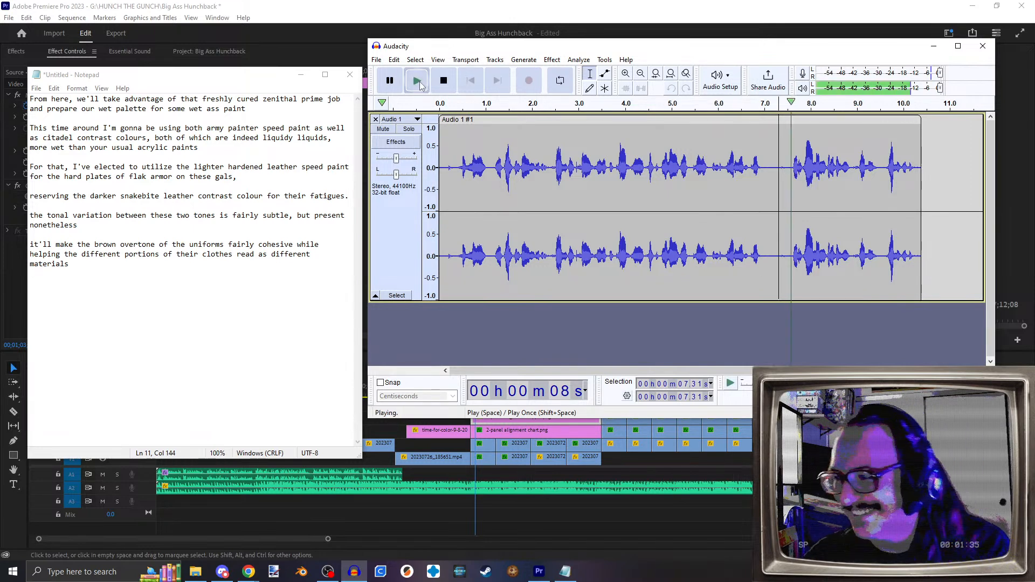
pyautogui.click(444, 81)
pyautogui.moveTo(948, 205); pyautogui.dragTo(777, 205)
pyautogui.press('Delete')
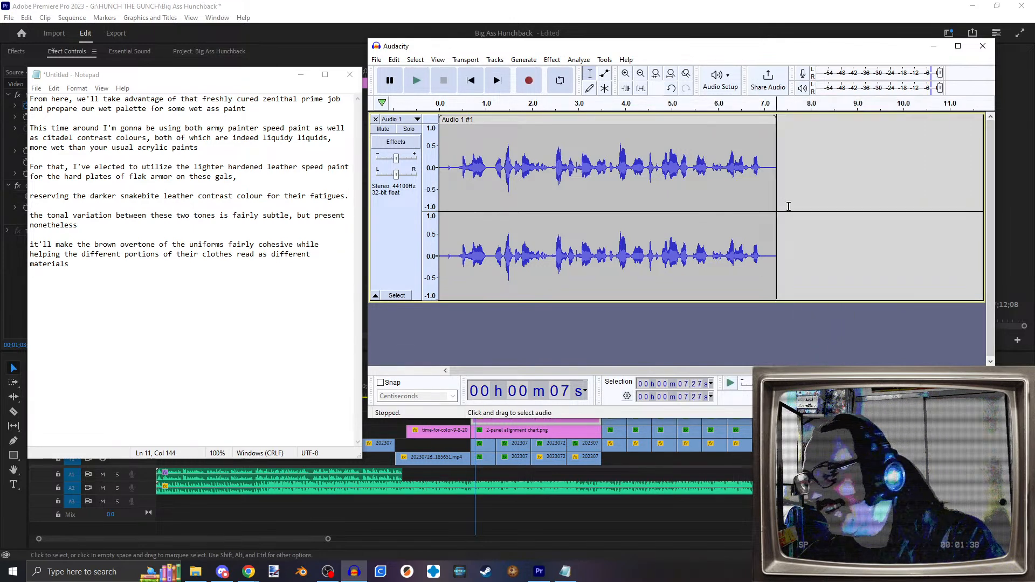
pyautogui.click(528, 80)
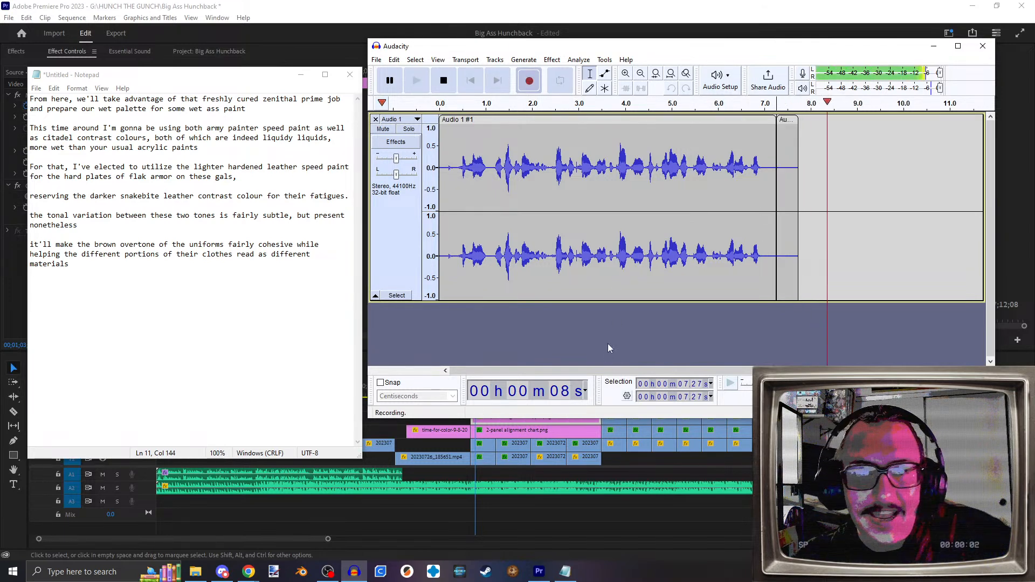
pyautogui.click(445, 82)
pyautogui.moveTo(877, 186); pyautogui.dragTo(777, 197)
pyautogui.press('Delete')
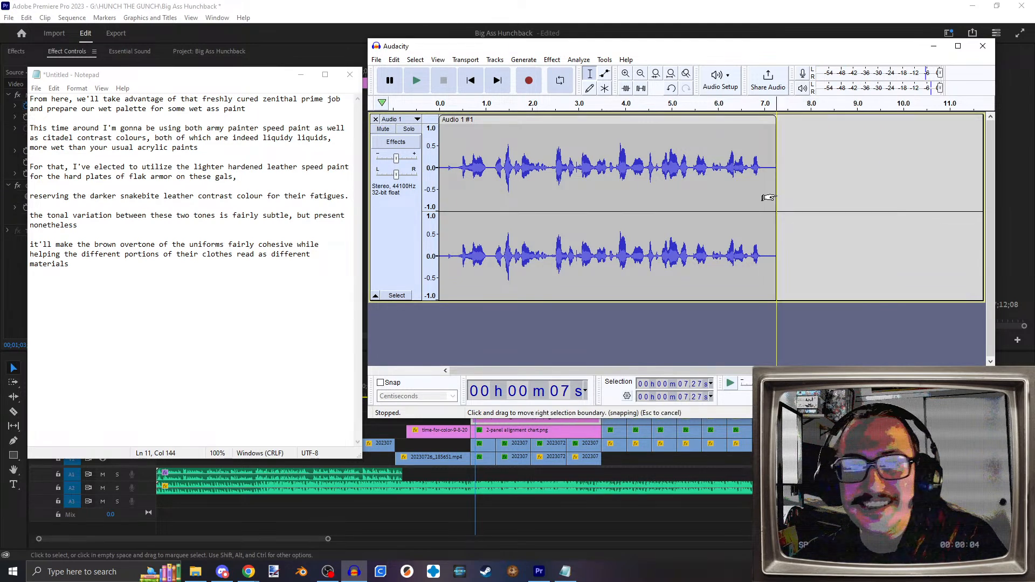
# Step: Record about 12 seconds of narration continuing from 7.27 seconds, and trim the silence after 18.65 seconds
pyautogui.click(529, 84)
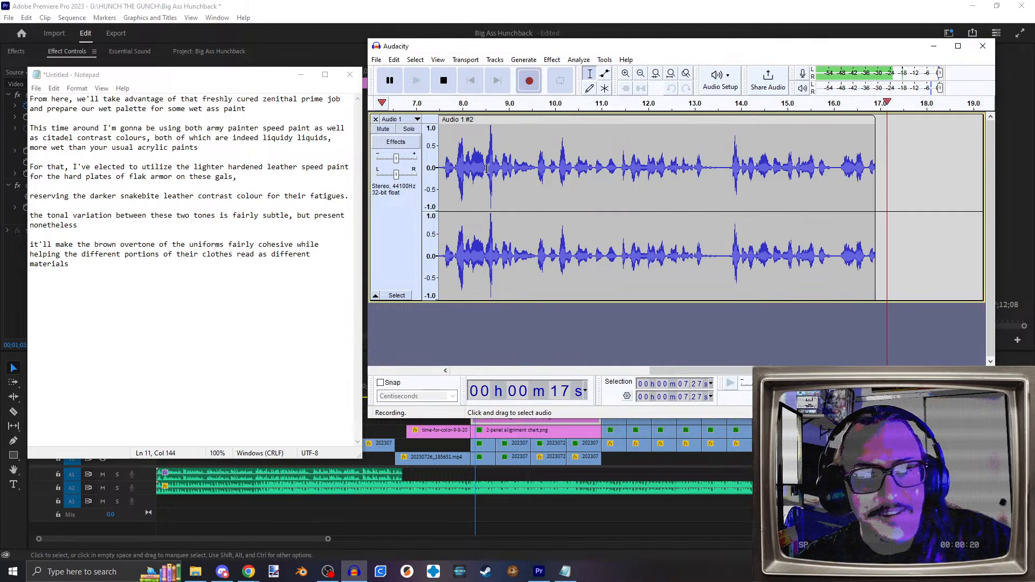
pyautogui.click(444, 81)
pyautogui.click(964, 183)
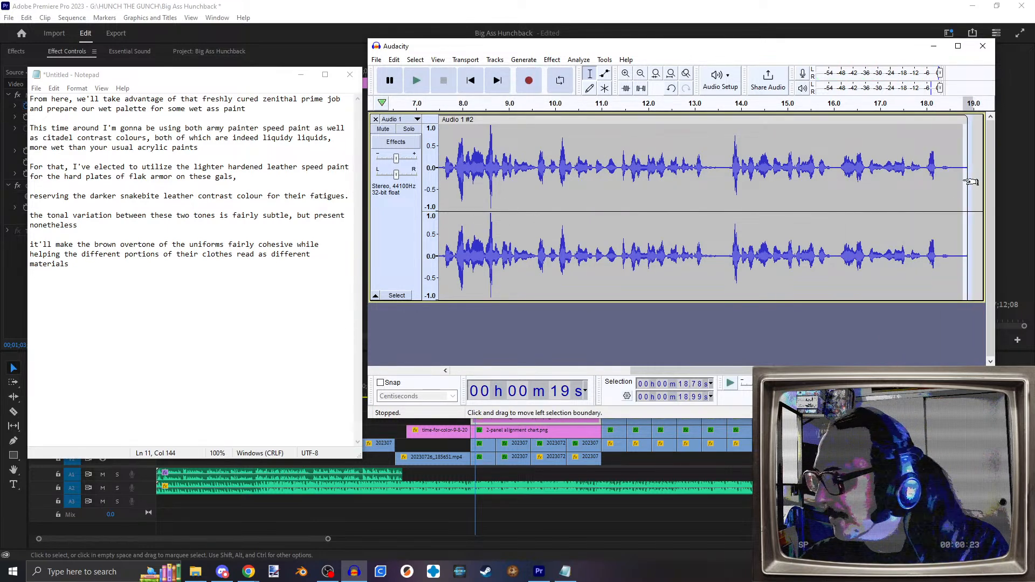
pyautogui.click(957, 178)
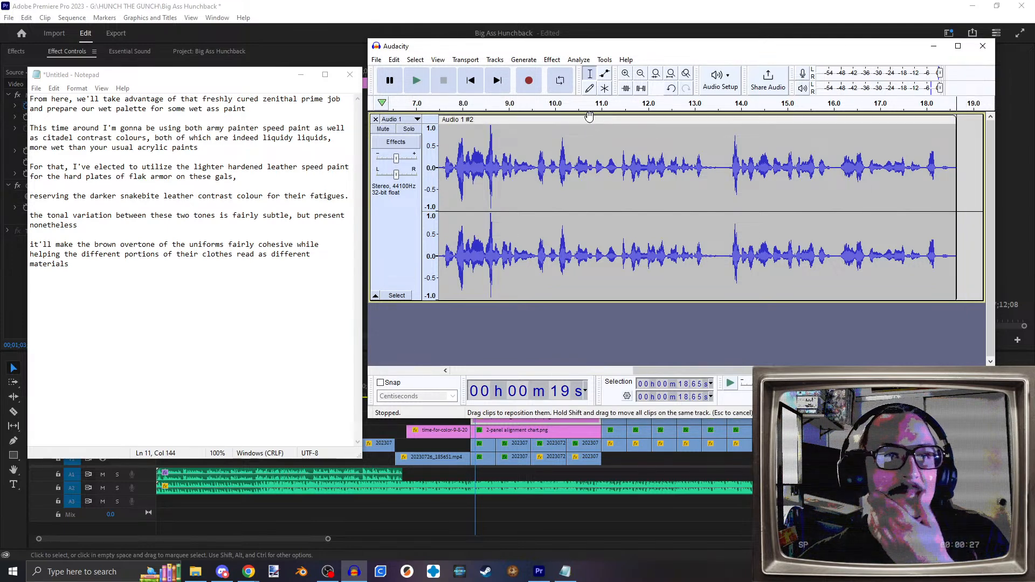
pyautogui.click(534, 85)
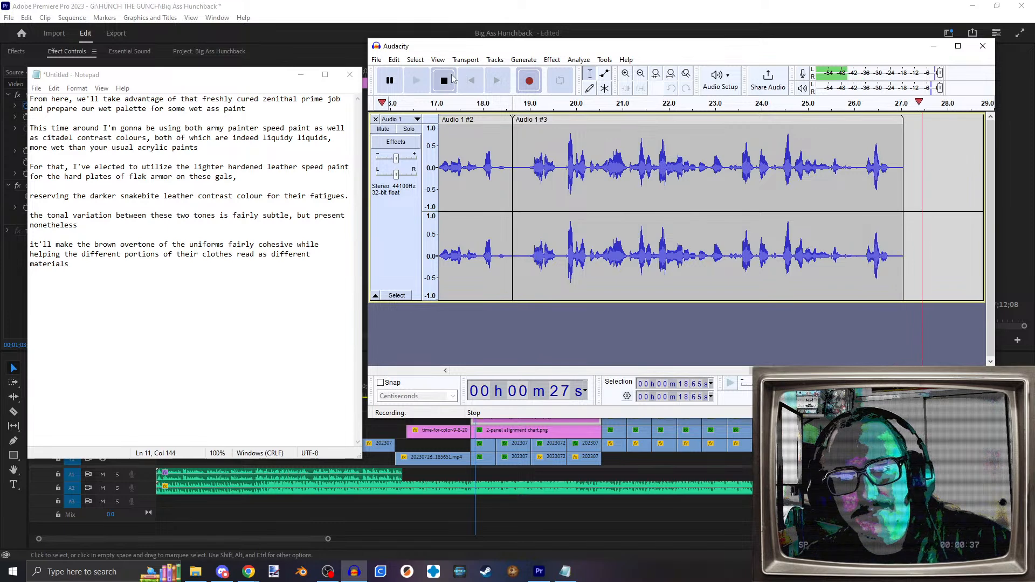
pyautogui.press('space')
pyautogui.hotkey('ctrl', 'z')
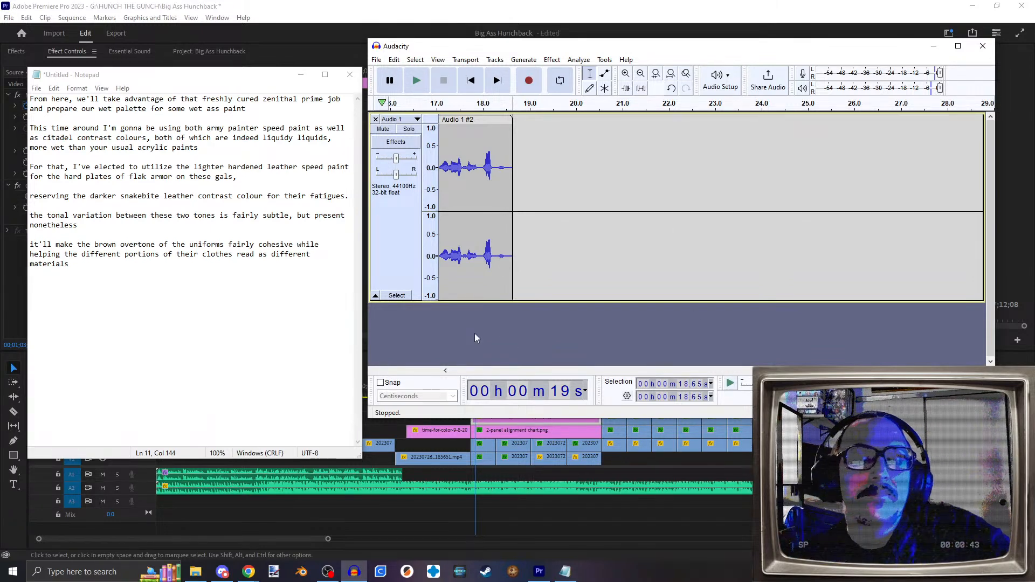
# Step: Record the next narration section from 18.65 seconds and delete the excess audio after 30.19 seconds
pyautogui.click(530, 81)
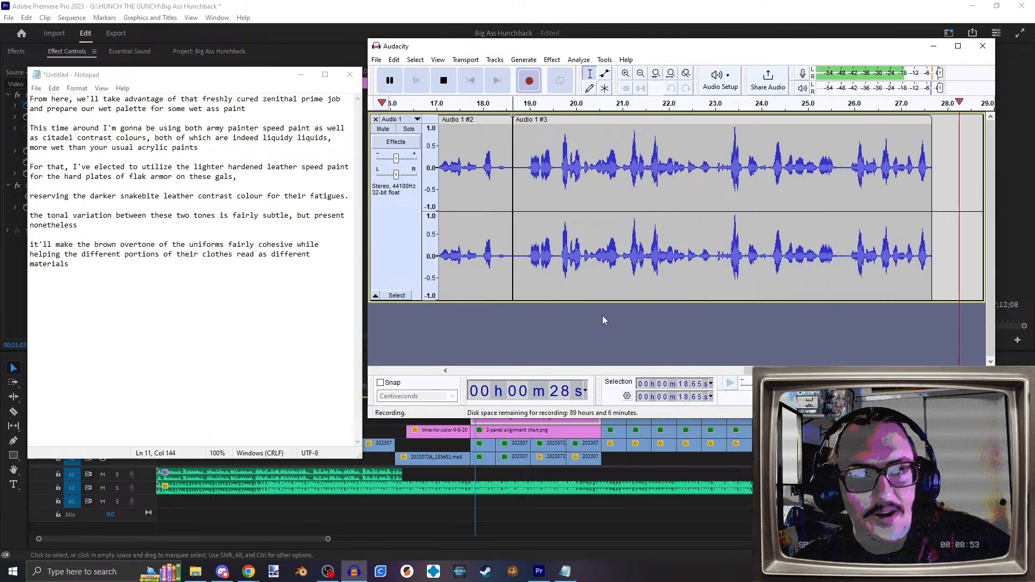
pyautogui.click(447, 81)
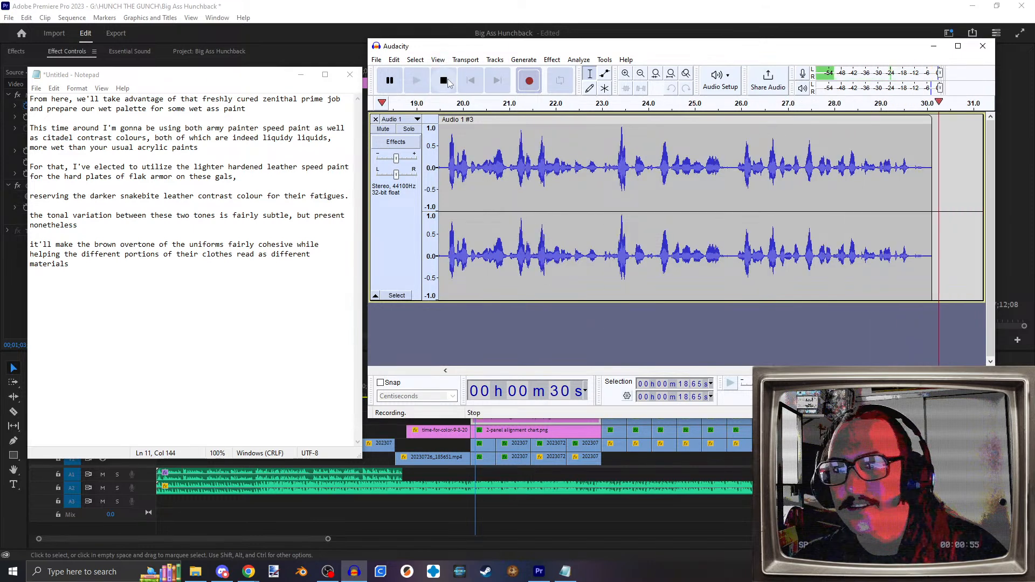
pyautogui.moveTo(958, 175); pyautogui.dragTo(935, 181)
pyautogui.press('Delete')
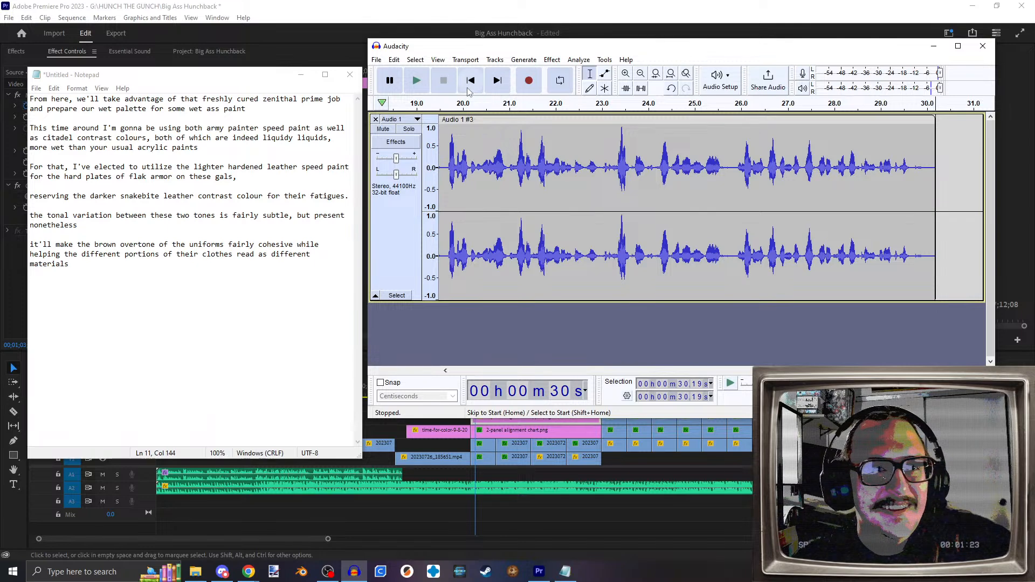
# Step: Record the remaining narration from 30.19 seconds and trim its silent end after 43.54 seconds
pyautogui.click(529, 82)
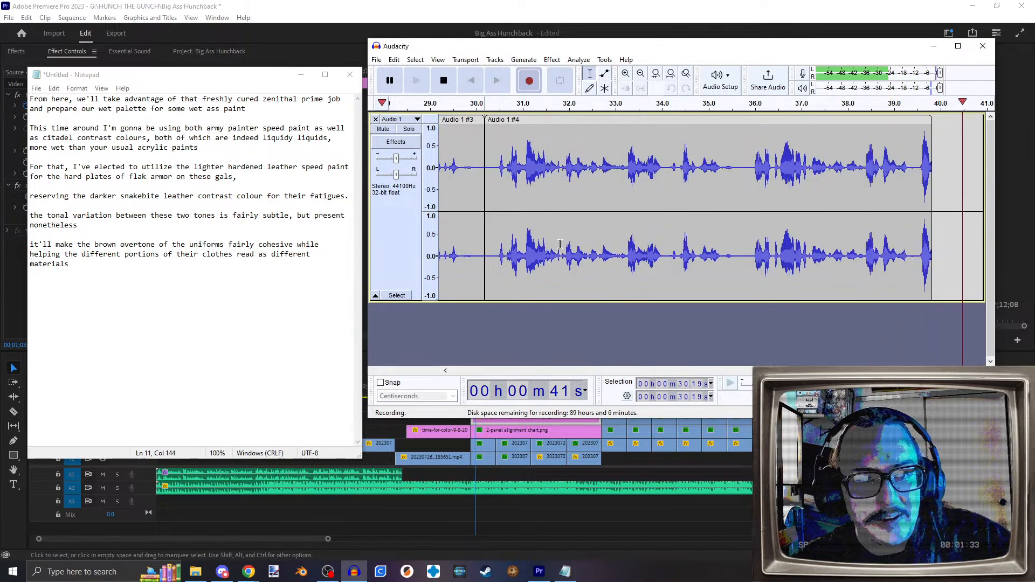
pyautogui.click(444, 81)
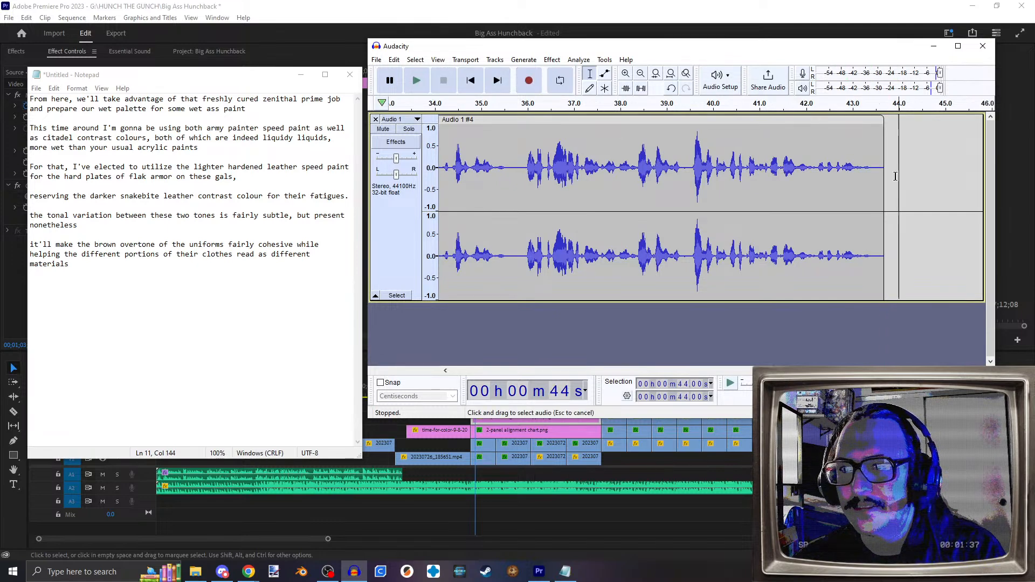
pyautogui.moveTo(898, 164); pyautogui.dragTo(878, 169)
pyautogui.click(868, 178)
# Step: Export the narration as an MP3 named "Catgirls 2" in the Voiceovers folder
pyautogui.click(376, 60)
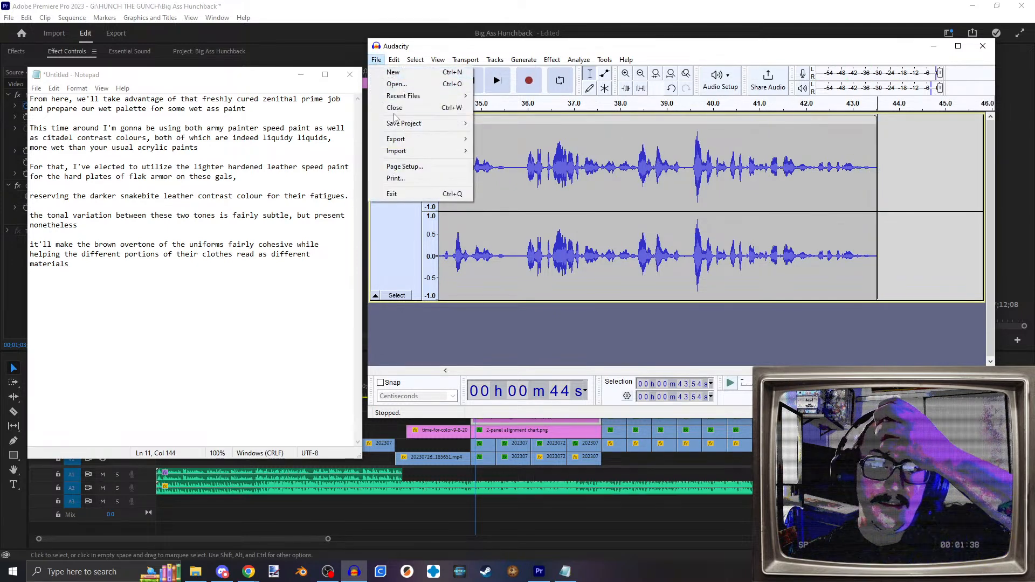
pyautogui.moveTo(399, 139)
pyautogui.click(519, 142)
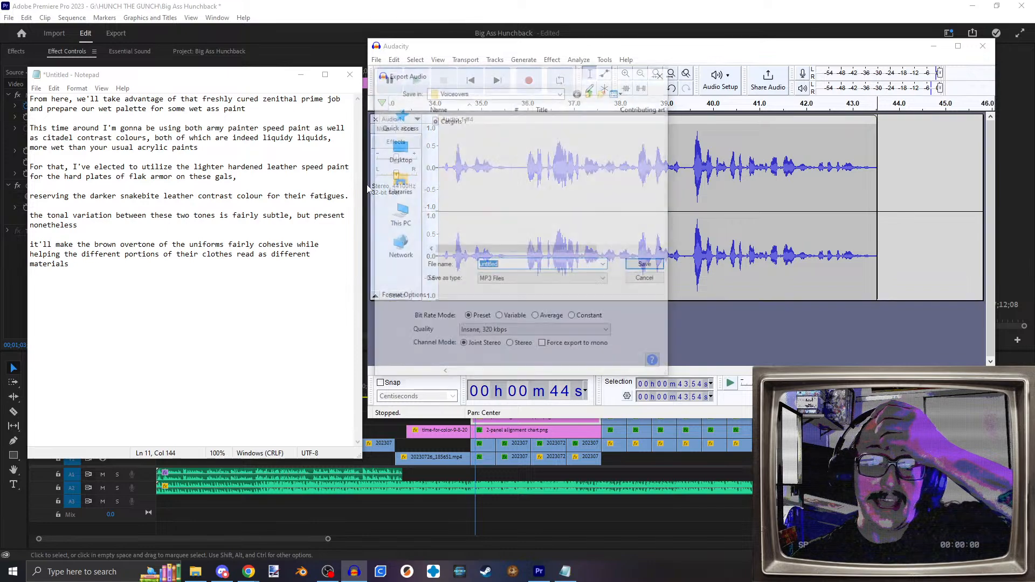
pyautogui.write('Catgirls2')
pyautogui.press('BackSpace')
pyautogui.write('2')
pyautogui.press('Return')
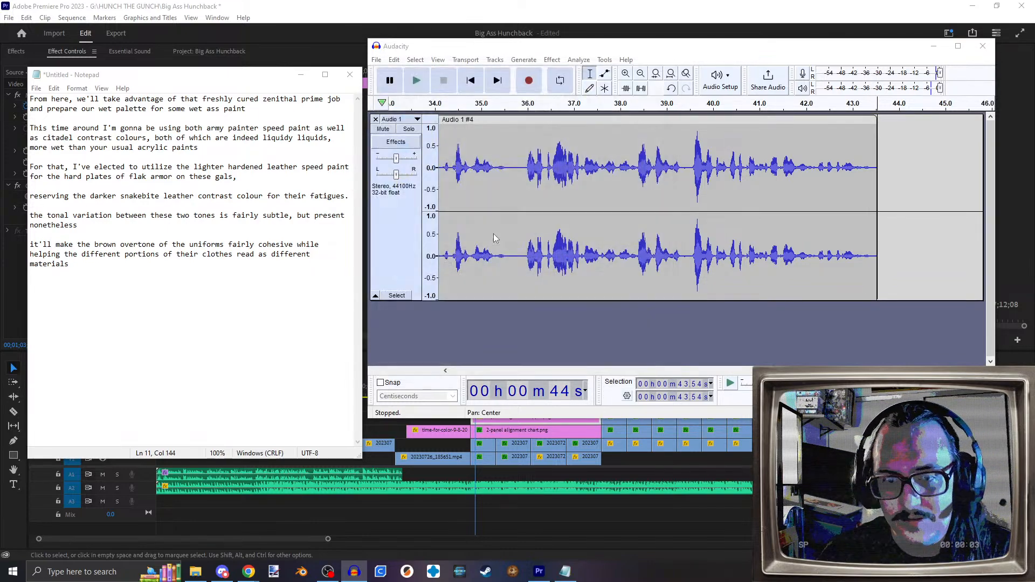
# Step: Switch to Premiere Pro, place Catgirls 2.mp3 on A1 directly after Catgirls 1.mp3, and play from 00;00;49;00
pyautogui.click(934, 45)
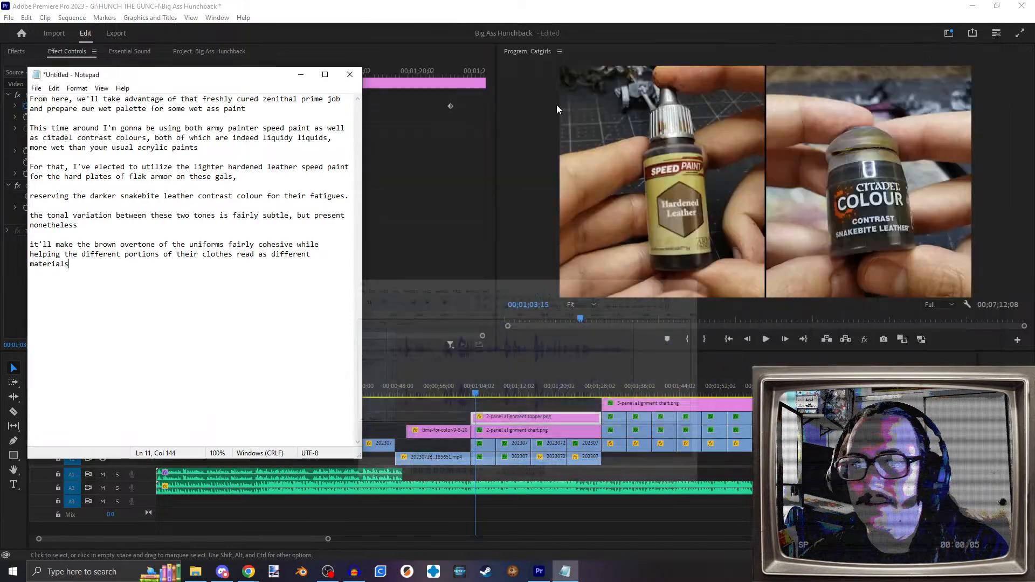
pyautogui.click(301, 75)
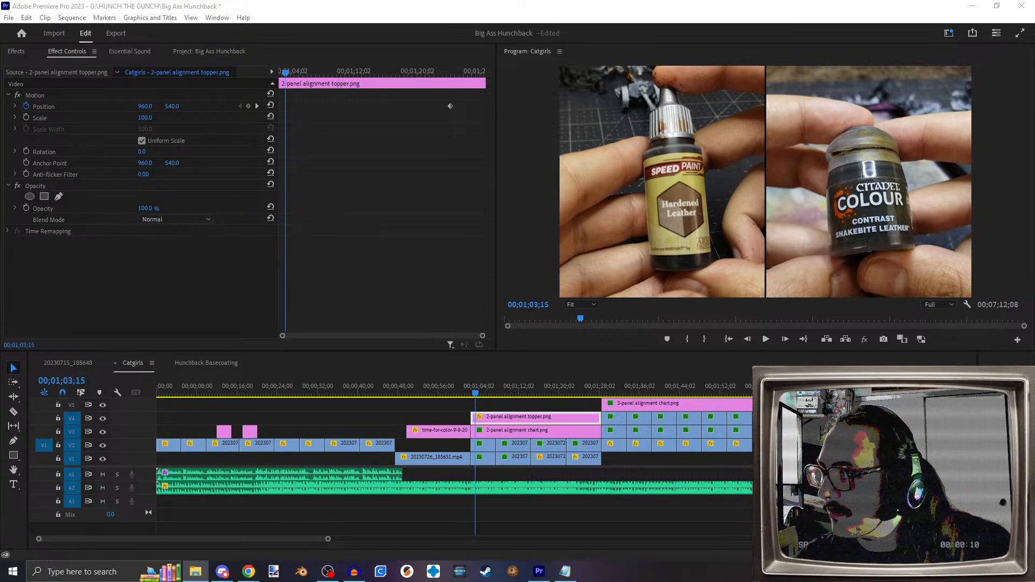
pyautogui.moveTo(600, 298); pyautogui.dragTo(403, 474)
pyautogui.click(496, 386)
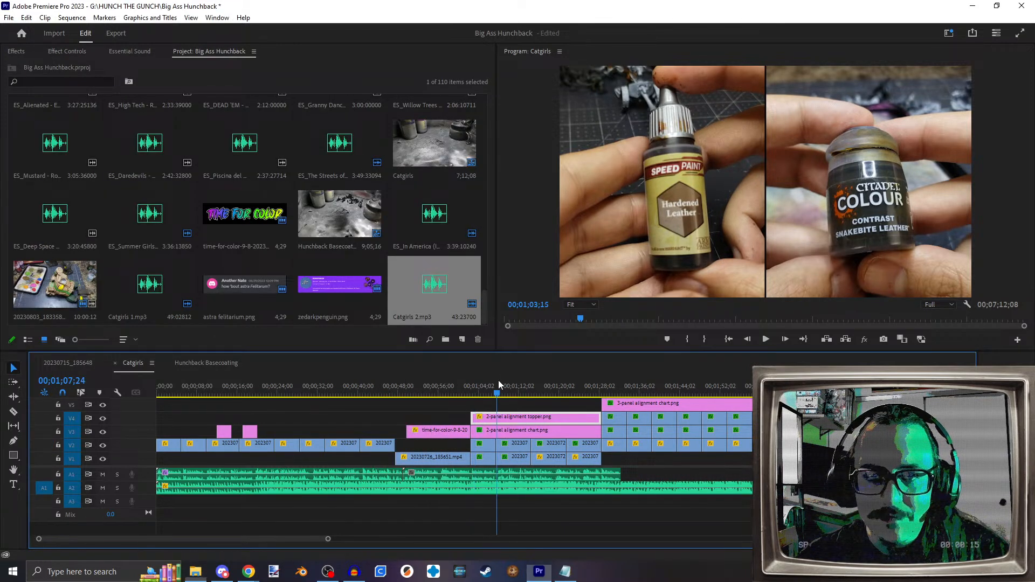
pyautogui.moveTo(600, 387); pyautogui.dragTo(404, 388)
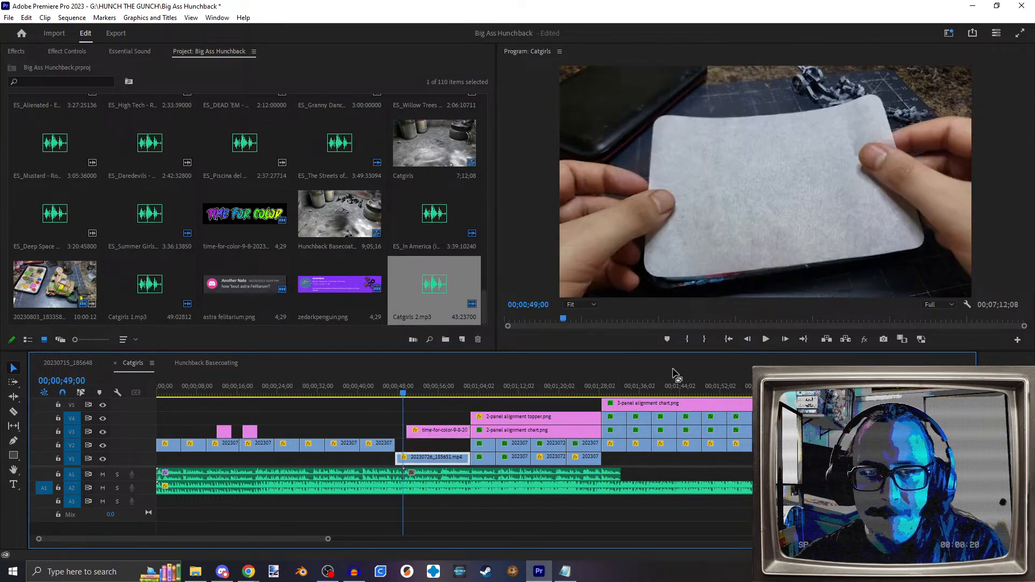
pyautogui.click(766, 339)
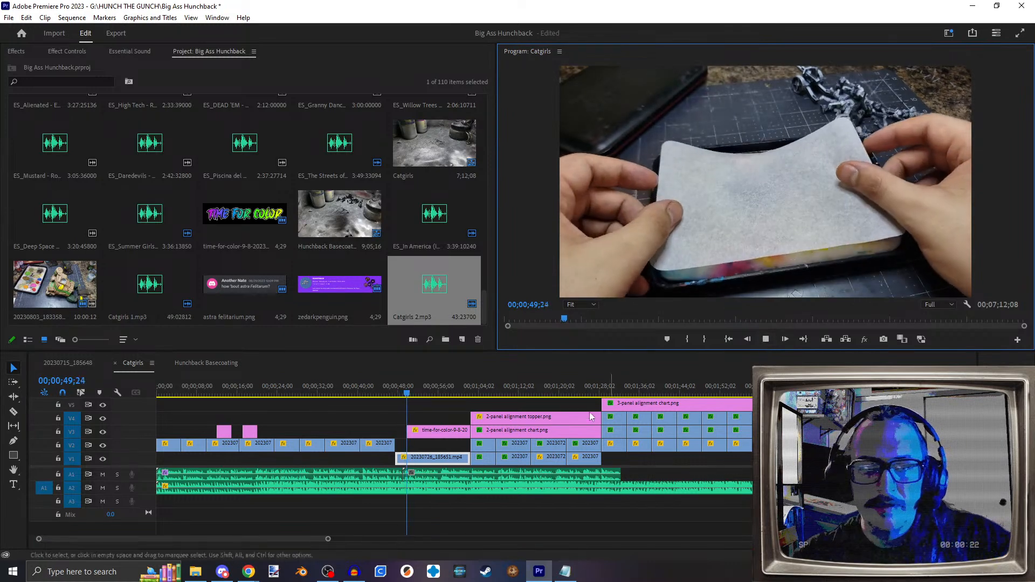
# Step: Copy the Hard Limiter effect from the Catgirls 1.mp3 clip to the Catgirls 2.mp3 clip
pyautogui.click(244, 471)
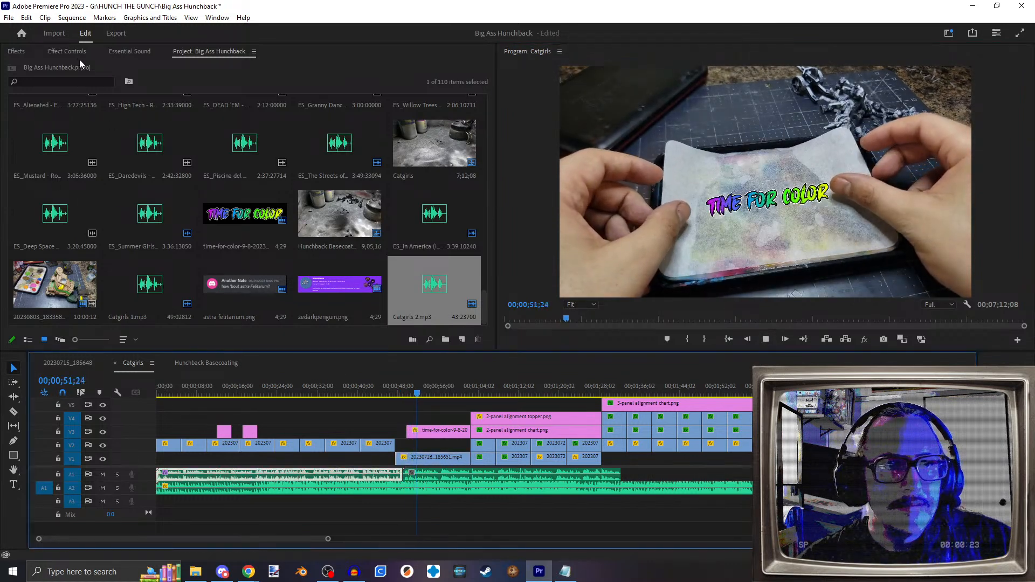
pyautogui.click(54, 51)
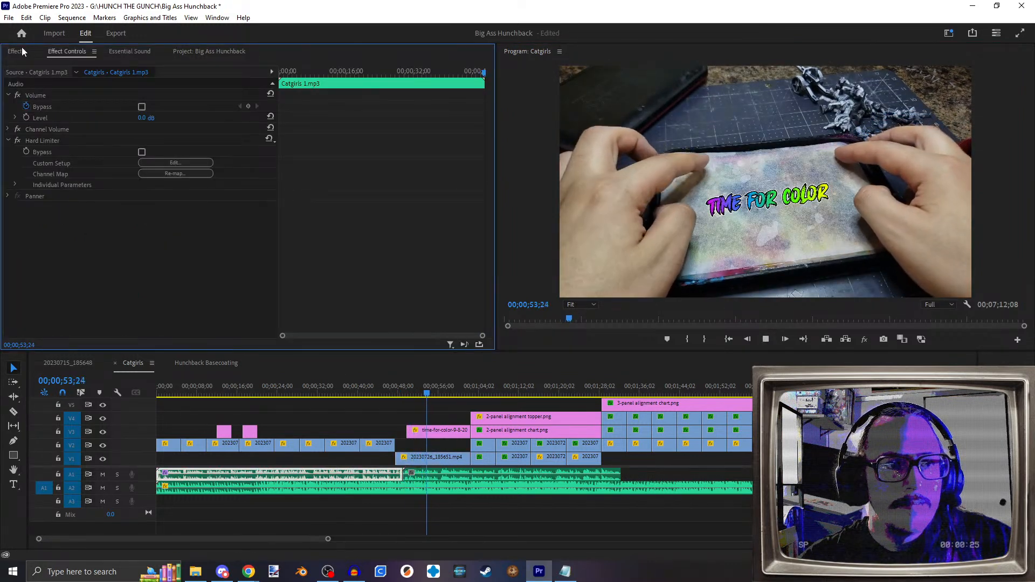
pyautogui.click(50, 152)
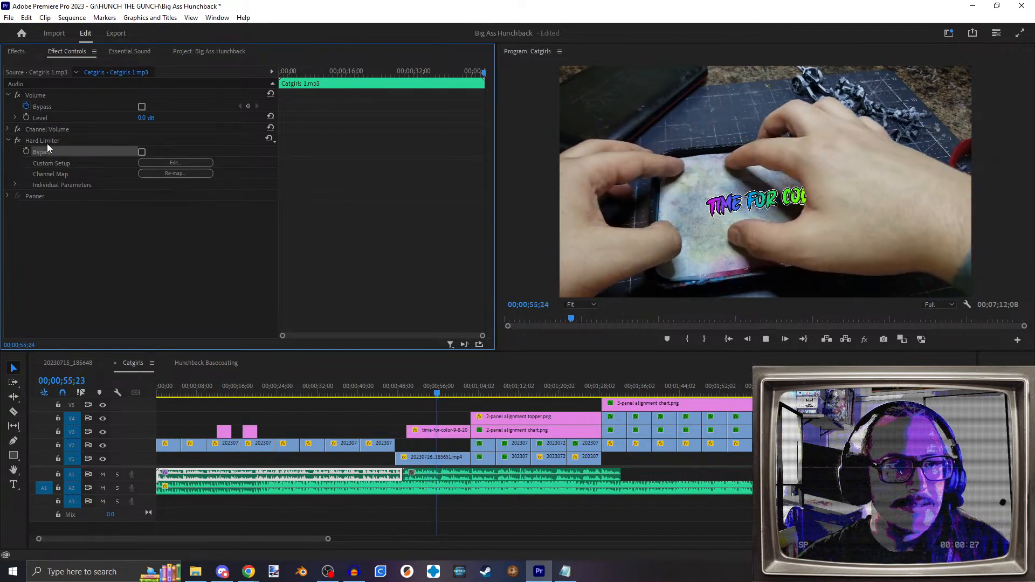
pyautogui.click(47, 143)
pyautogui.click(464, 477)
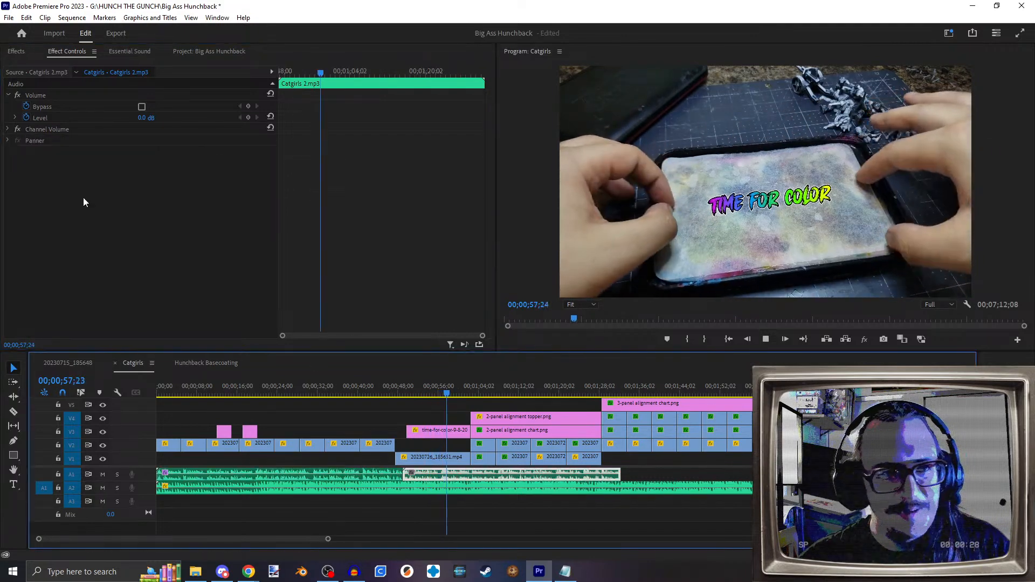
pyautogui.click(83, 200)
pyautogui.hotkey('ctrl', 'v')
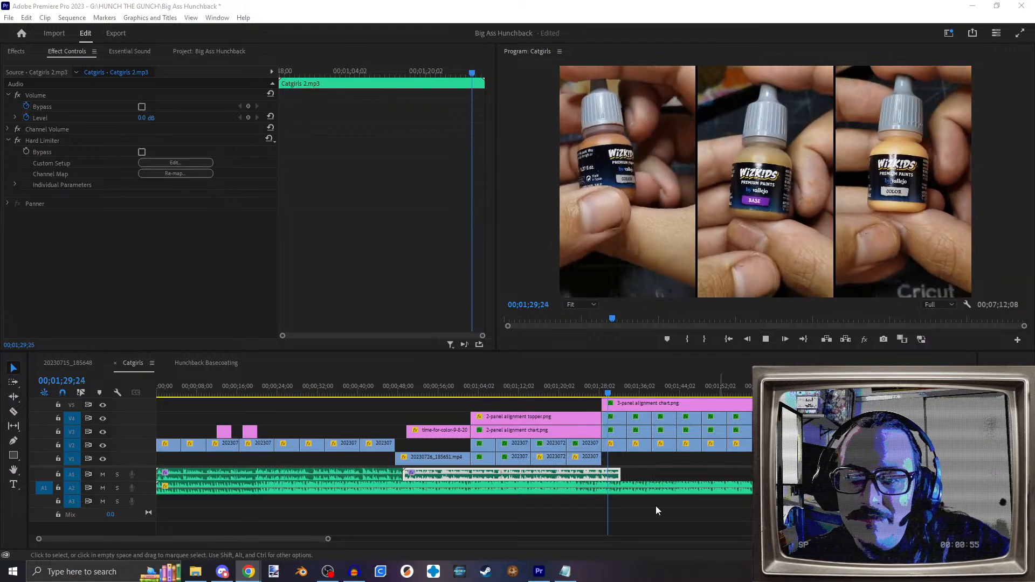
# Step: Stop playback, set the playhead to 00;01;32;16 at the voice-over's end, and replace the Notepad script with "Next up, we wanna"
pyautogui.click(767, 341)
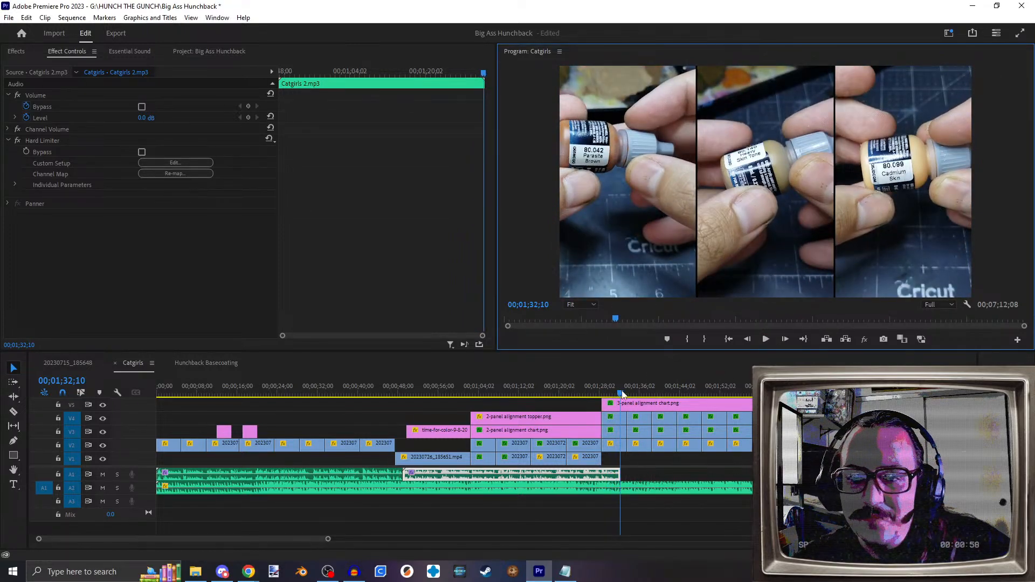
pyautogui.moveTo(624, 395)
pyautogui.mouseDown()
pyautogui.moveTo(849, 397)
pyautogui.moveTo(621, 396)
pyautogui.mouseUp()
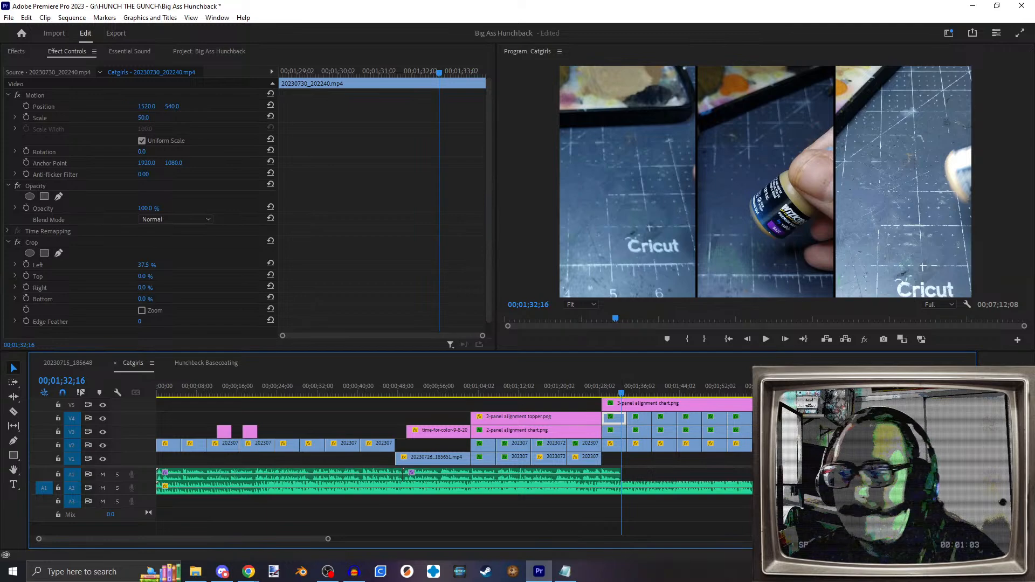
pyautogui.hotkey('alt', 'Tab')
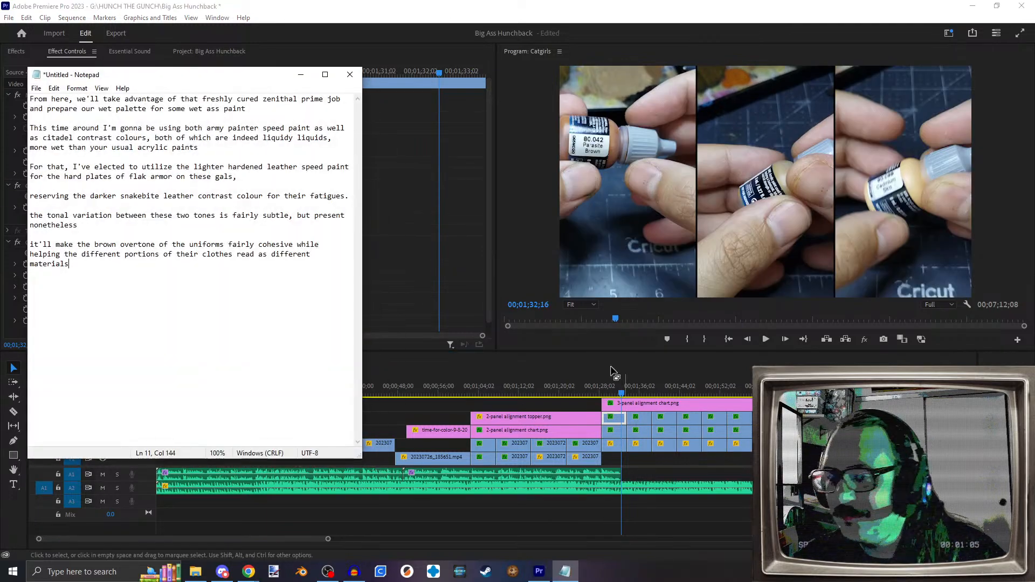
pyautogui.hotkey('ctrl', 'a')
pyautogui.write('Ne')
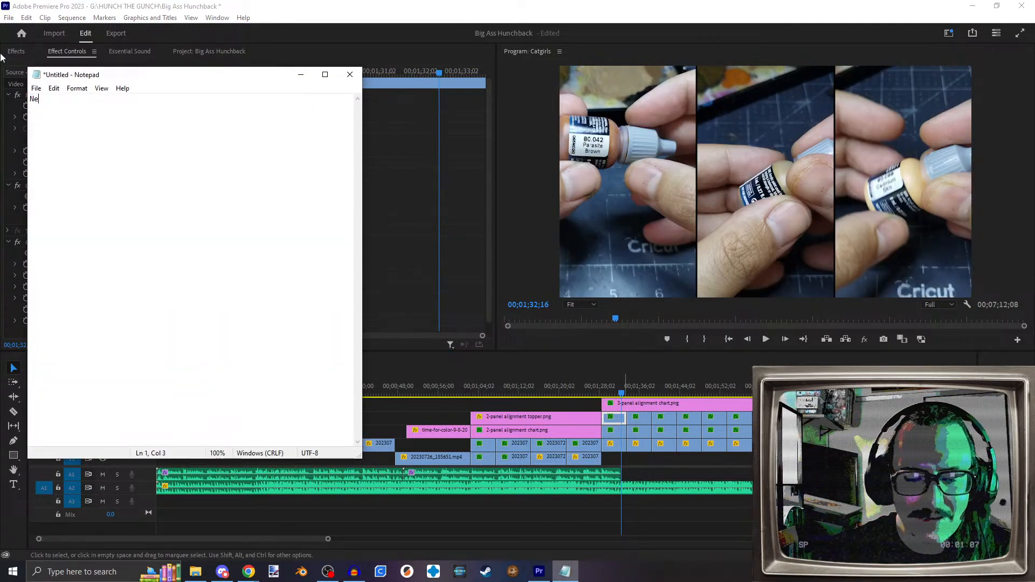
pyautogui.write('xt up, w')
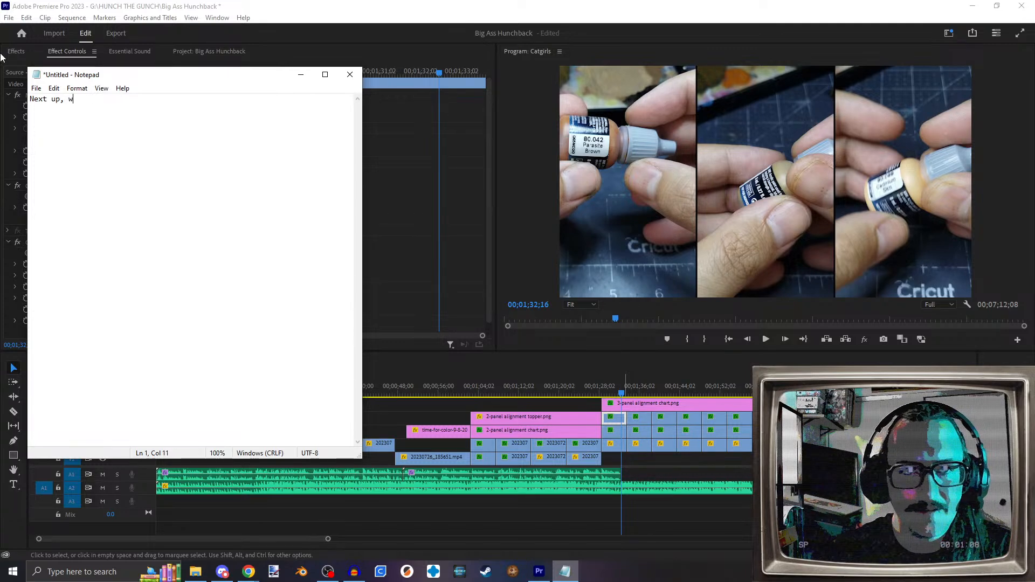
pyautogui.write('e want to')
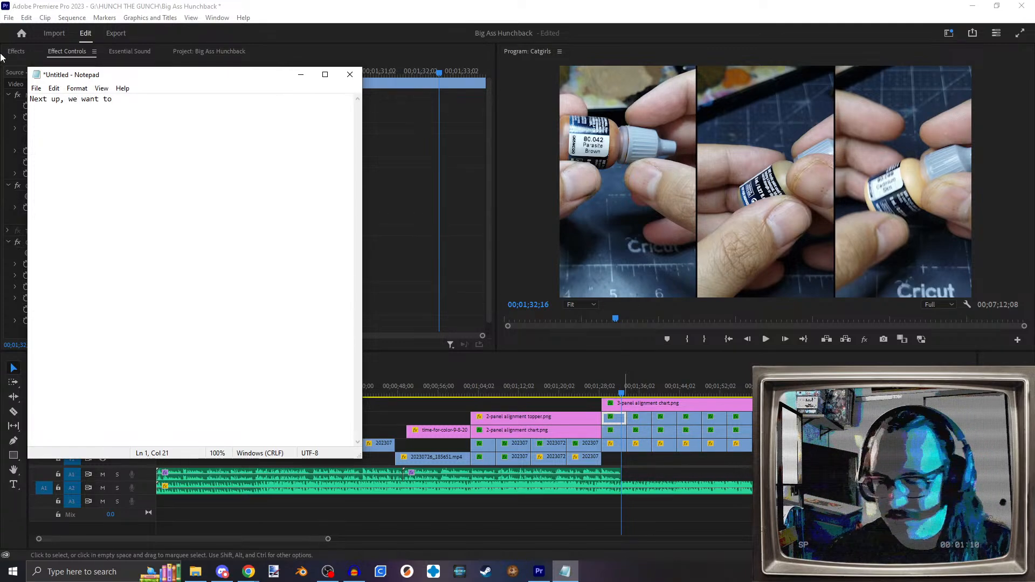
pyautogui.press('BackSpace')
pyautogui.press('BackSpace')
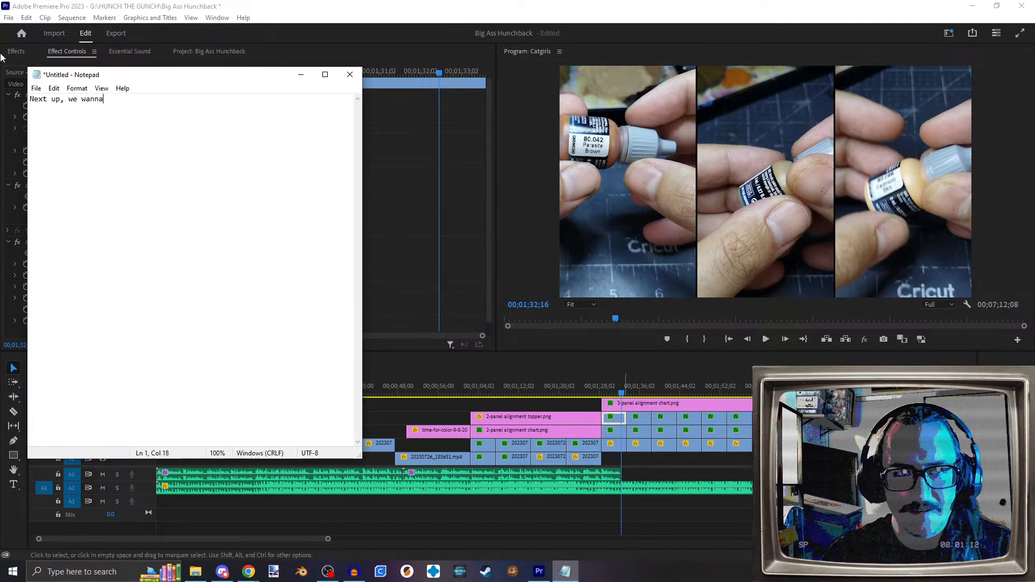
pyautogui.press('BackSpace')
pyautogui.write('nna')
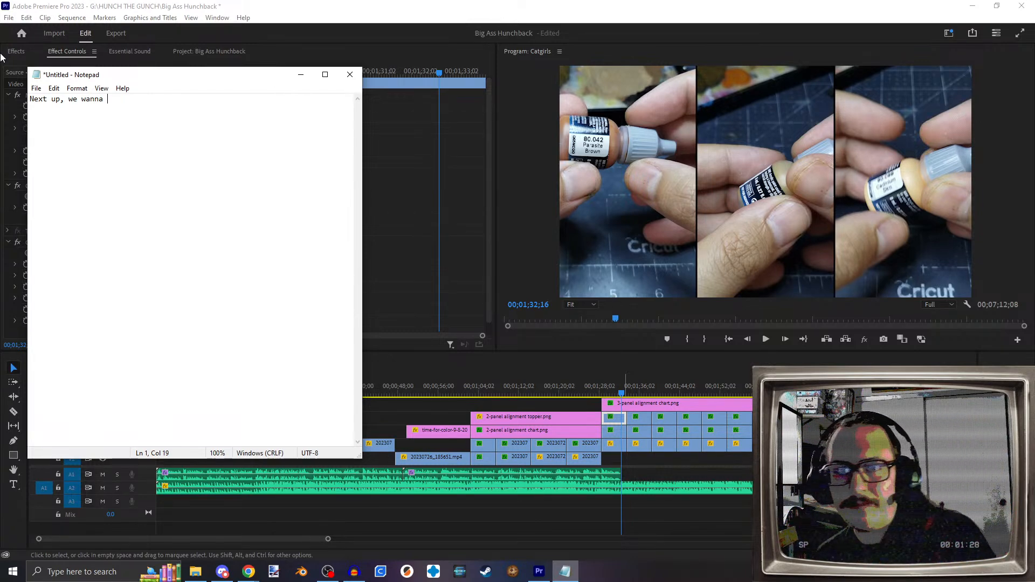
# Step: Continue the script's opening sentence with "continue with that theme of tonal variation"
pyautogui.write('contui')
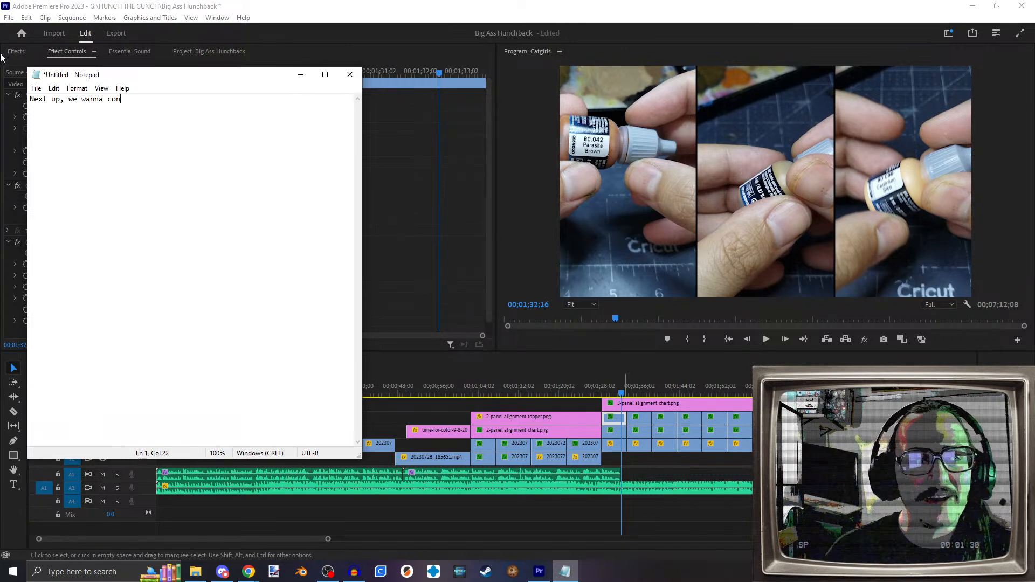
pyautogui.press('BackSpace')
pyautogui.press('BackSpace')
pyautogui.write('in')
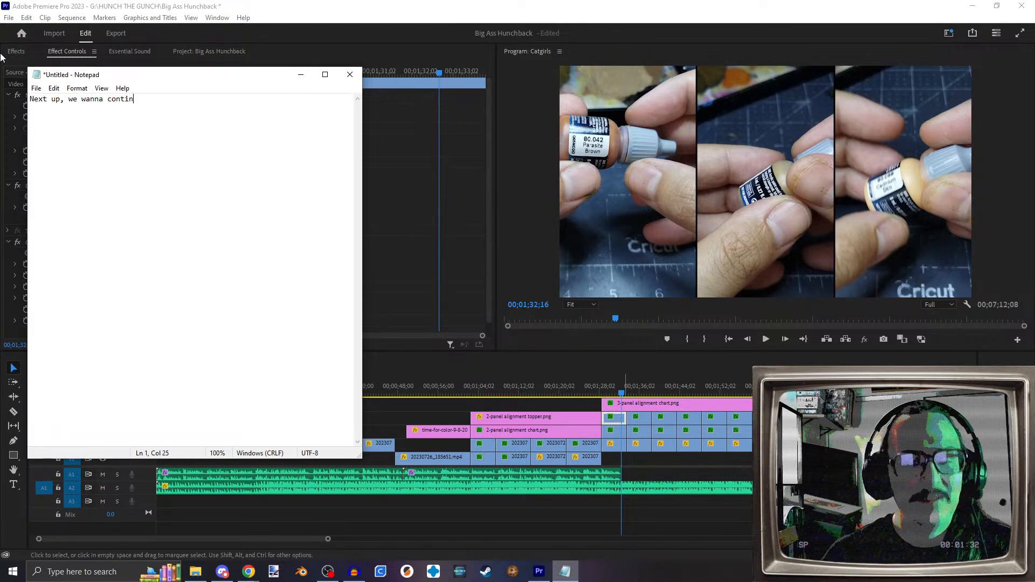
pyautogui.write('ue with that ')
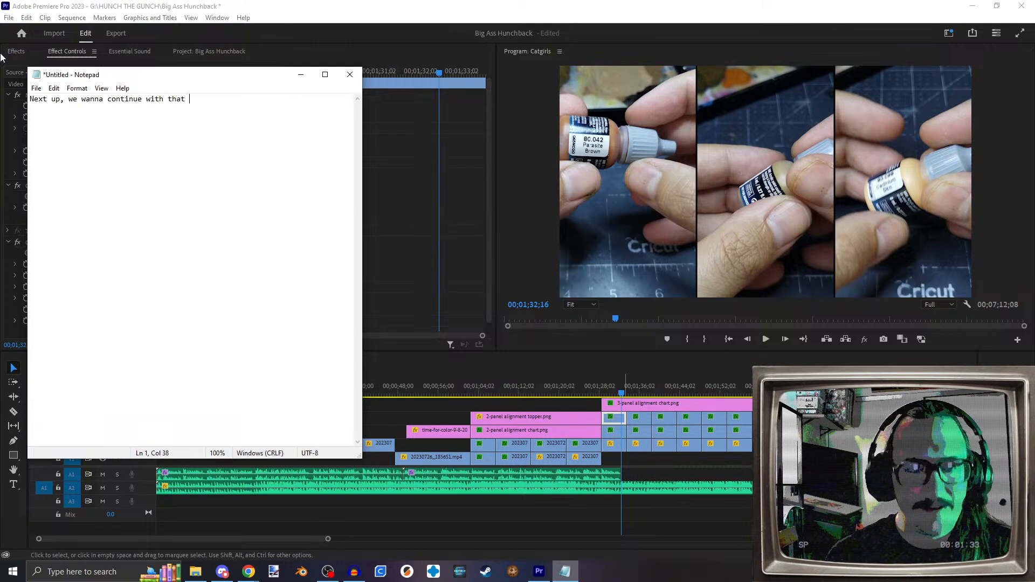
pyautogui.write('theme of tonal vario')
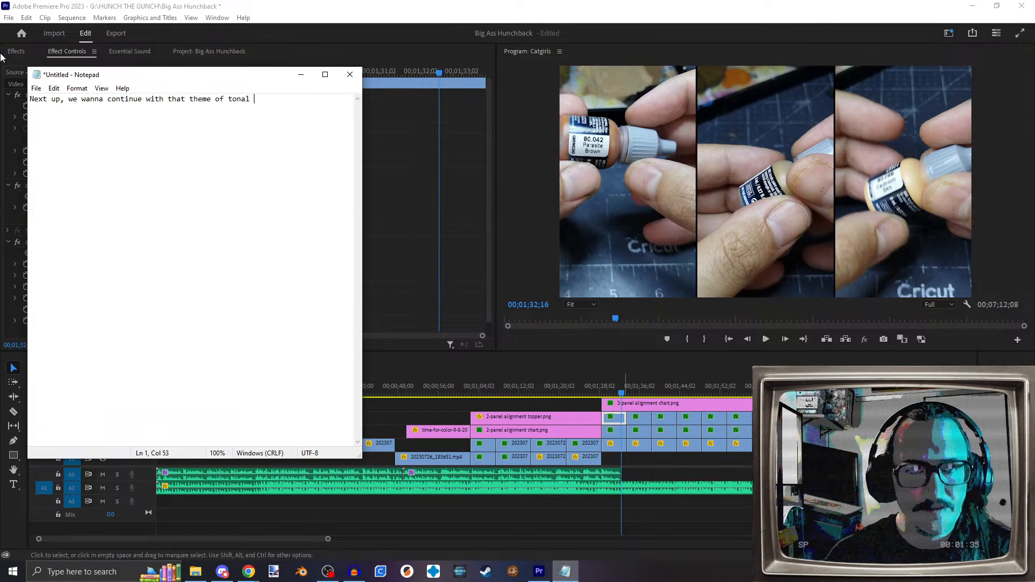
pyautogui.press('BackSpace')
pyautogui.press('BackSpace')
pyautogui.write('iation')
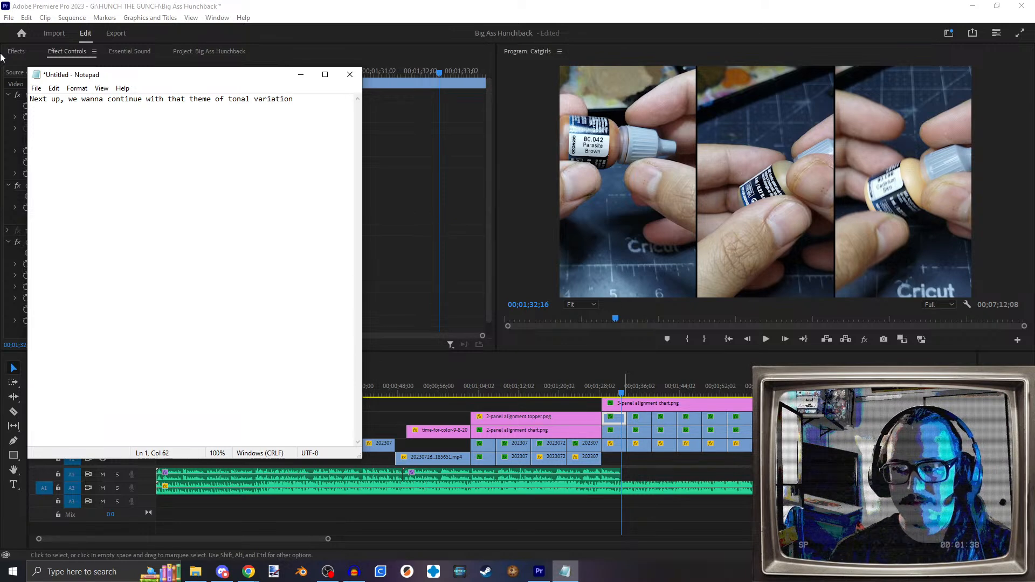
# Step: Finish the opening sentence with ", this time electing to go with several skin tones for the gals"
pyautogui.write(', this t')
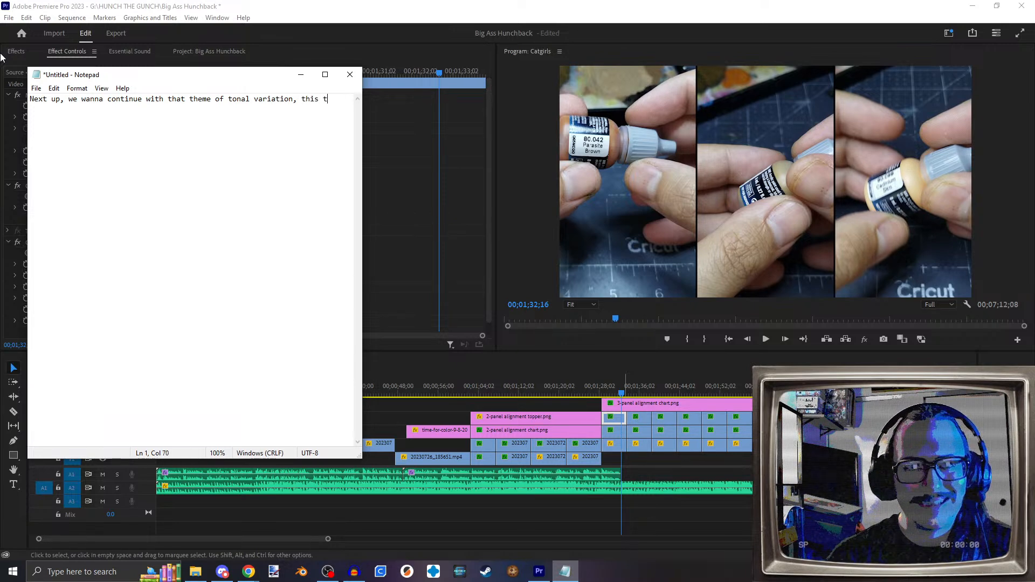
pyautogui.write('ime electing to go with several skin tones for the gals')
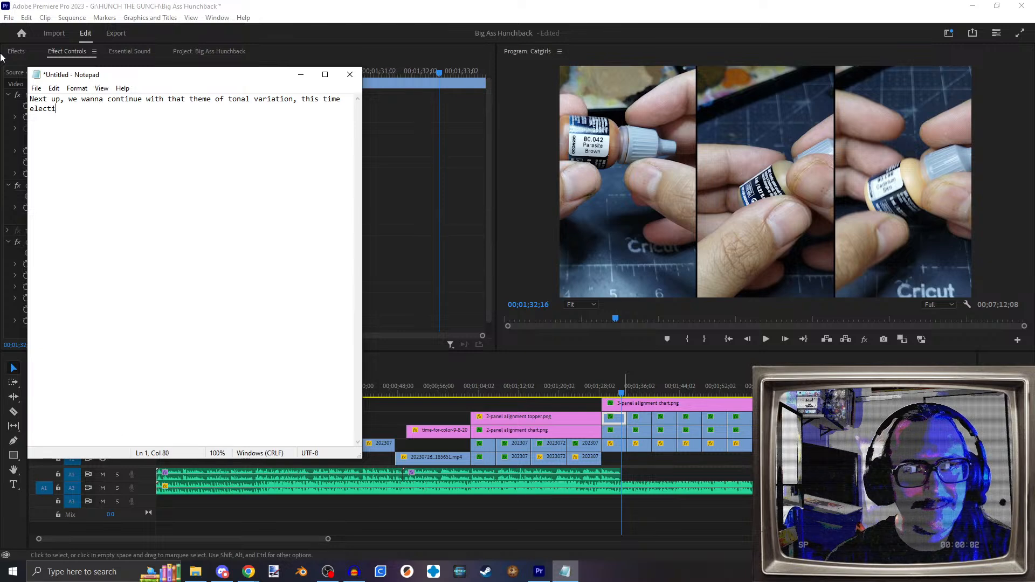
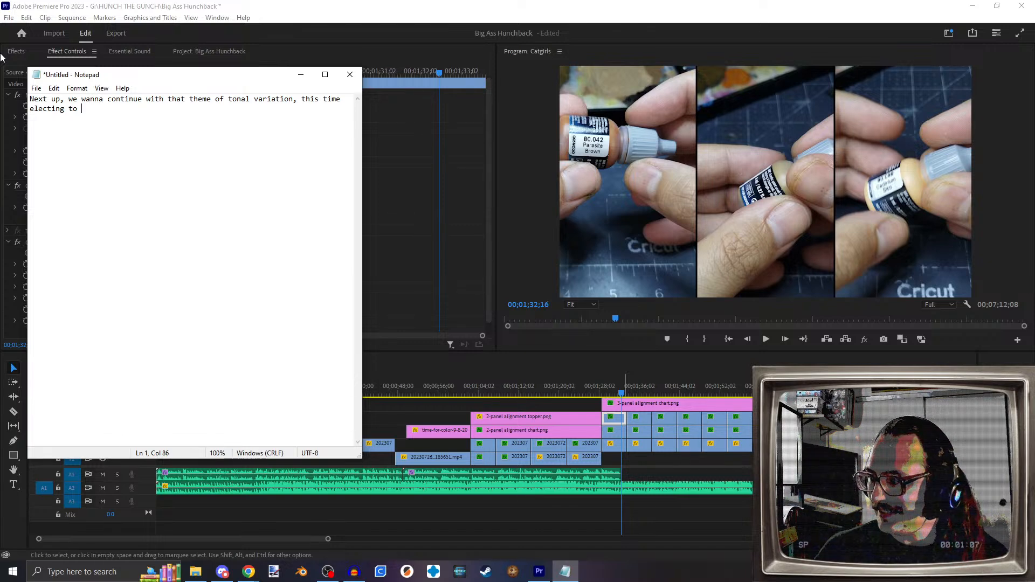
pyautogui.write('go ')
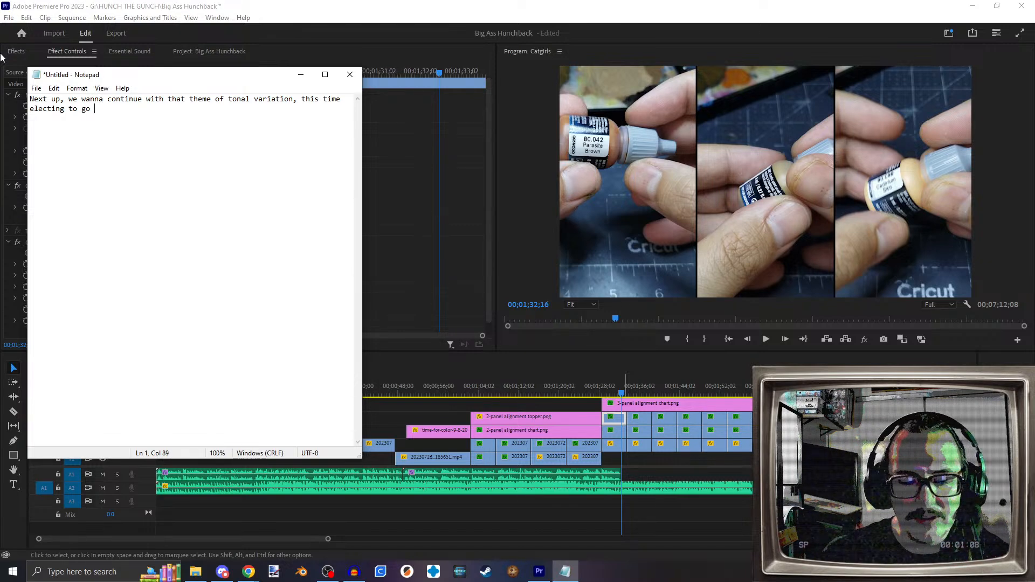
pyautogui.write('with several ')
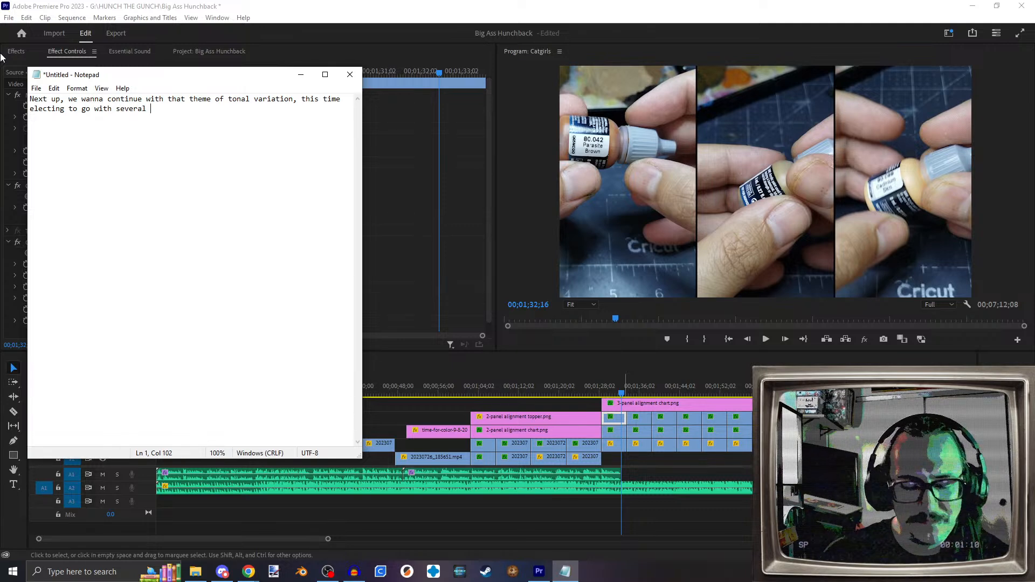
pyautogui.write('skin tones ')
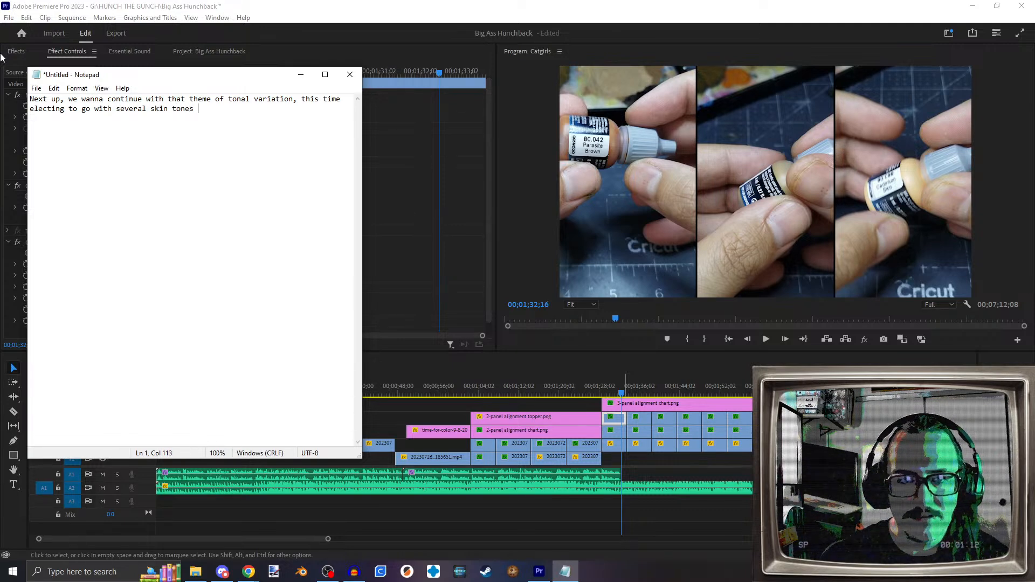
pyautogui.write('for the gals')
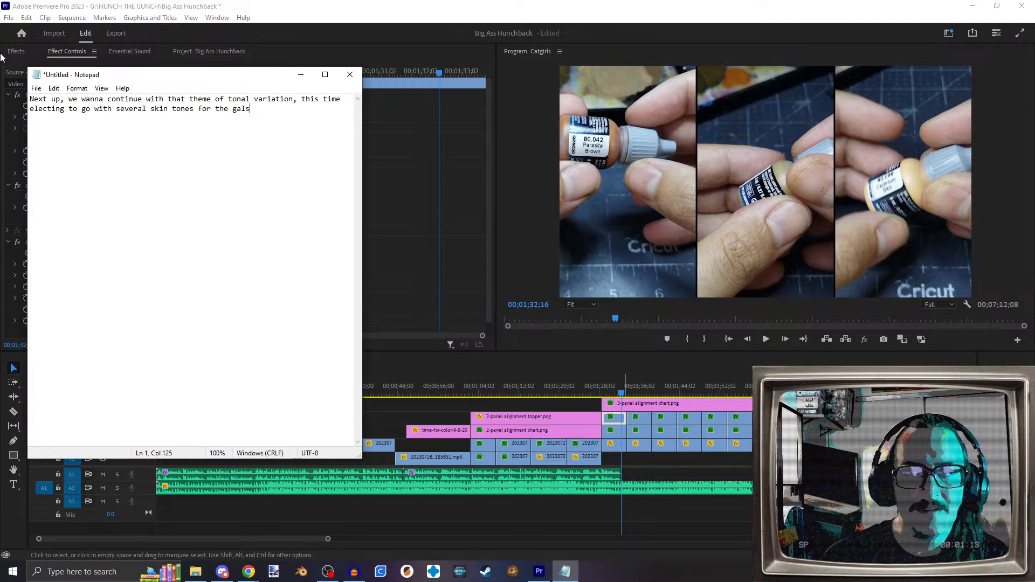
# Step: Start a new paragraph, separated by a blank line, with "I'll be using three colors from my"
pyautogui.press('Return')
pyautogui.press('Return')
pyautogui.write("I'l")
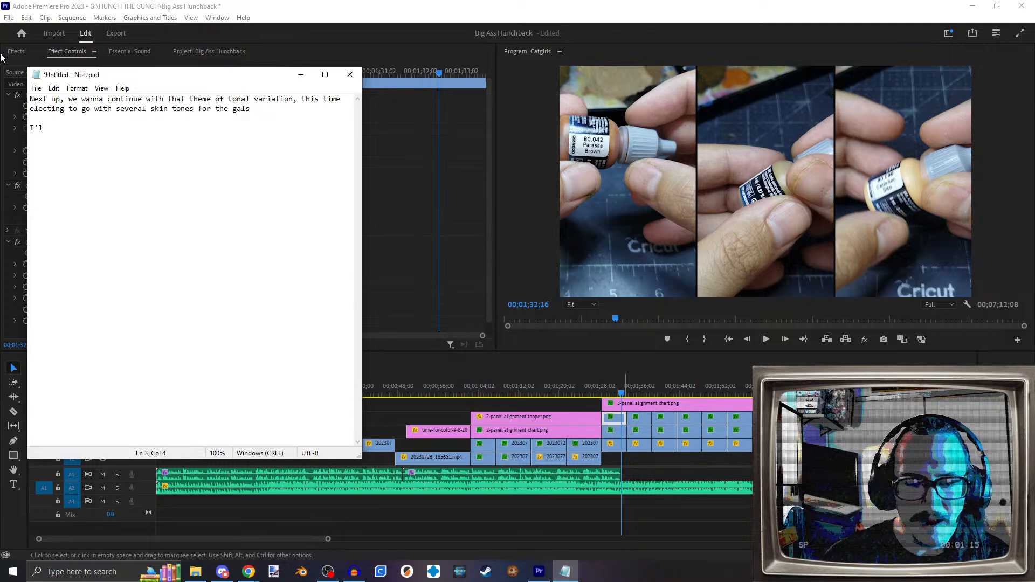
pyautogui.write('l be using three c')
pyautogui.write('olors from my')
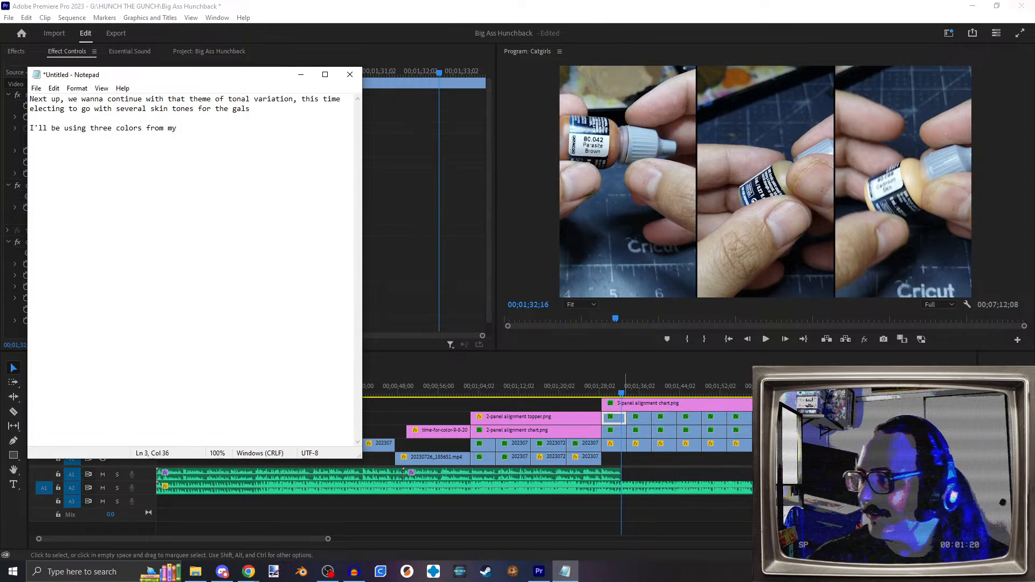
# Step: Switch to Chrome, open Vallejo's Wizkids Fleshtones page from the search results, examine the enlarged box image for the set's name, and close the browser
pyautogui.hotkey('alt', 'Tab')
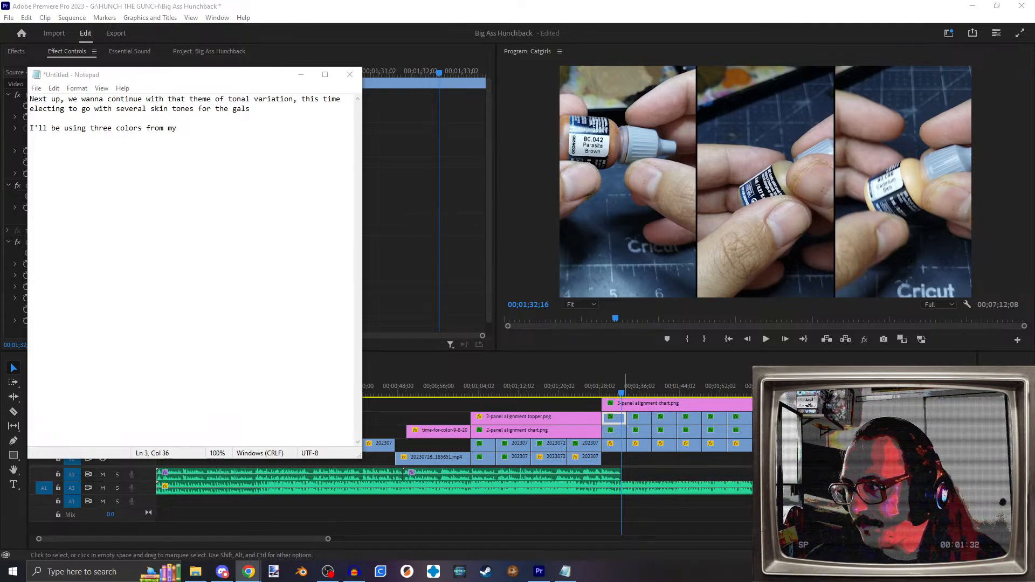
pyautogui.moveTo(863, 581); pyautogui.dragTo(874, 1)
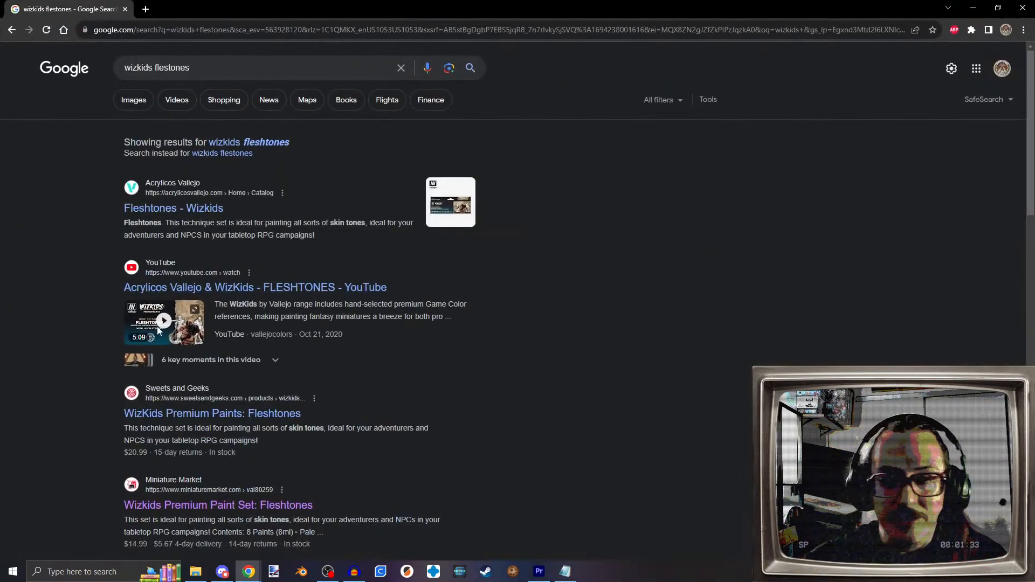
pyautogui.click(158, 208)
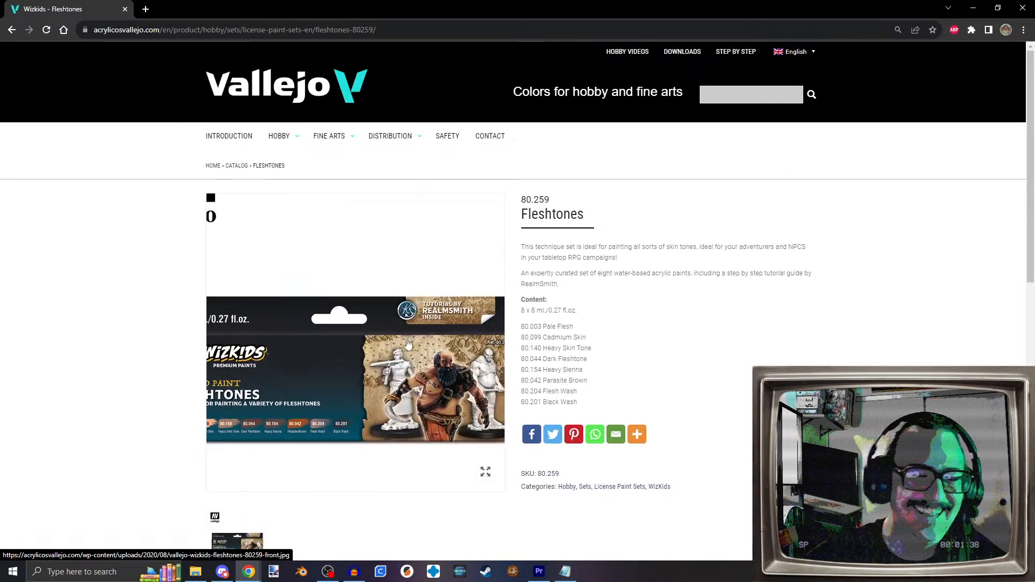
pyautogui.scroll(-2, 129, 350)
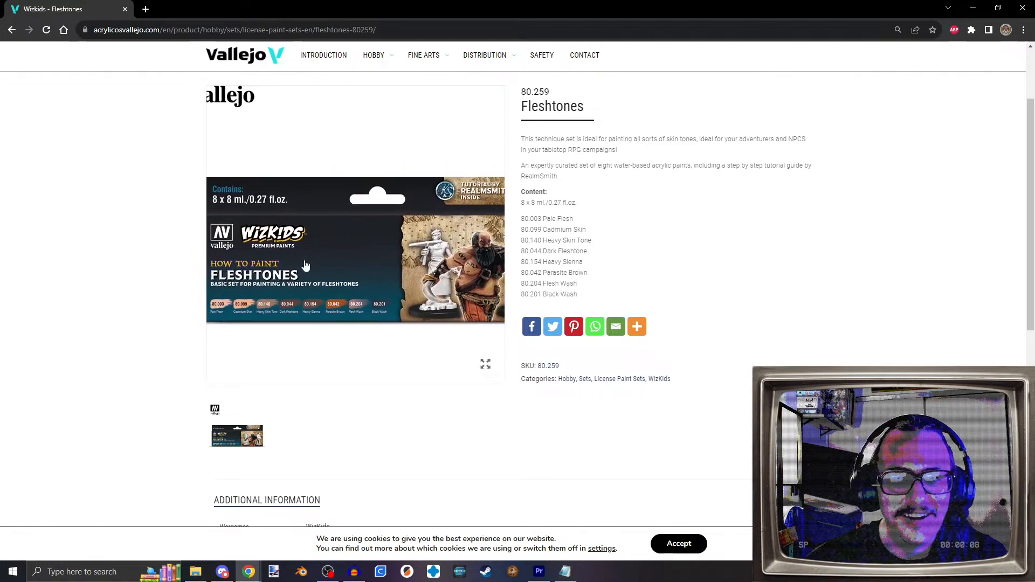
pyautogui.click(348, 280)
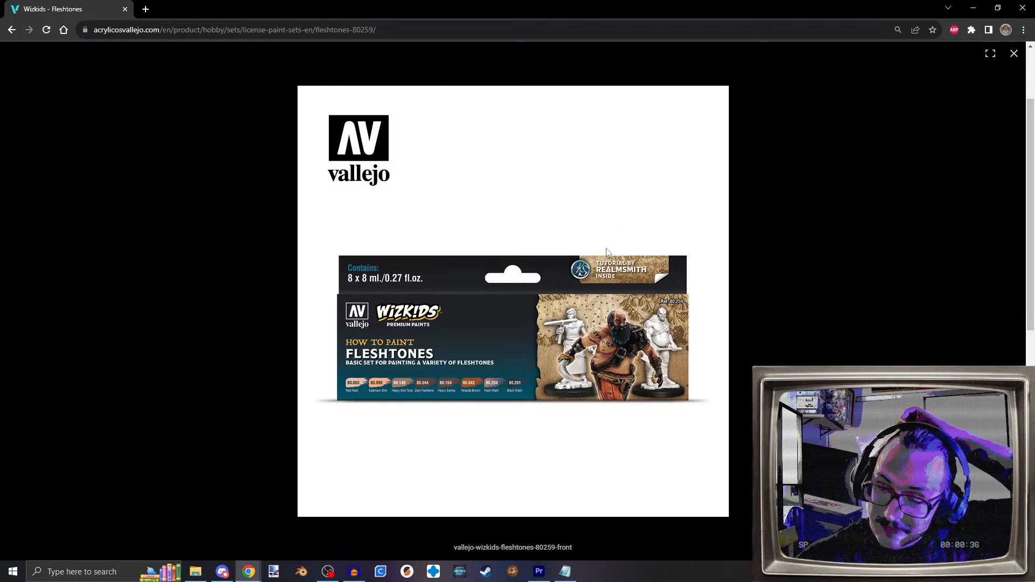
pyautogui.click(1023, 7)
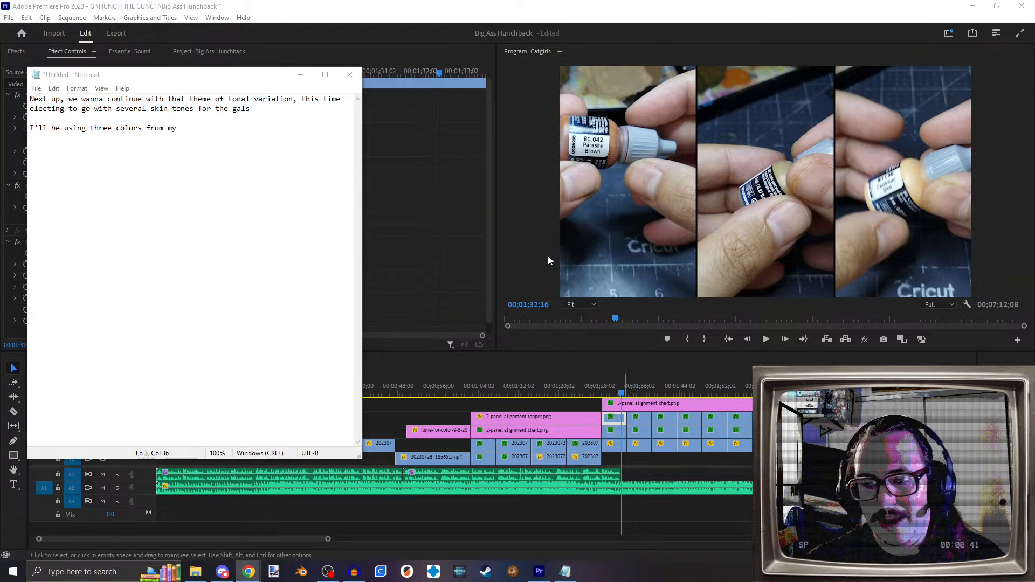
# Step: Return to the Notepad script and continue the second paragraph with "Wizkids learn to paint fleshtones set"
pyautogui.click(634, 398)
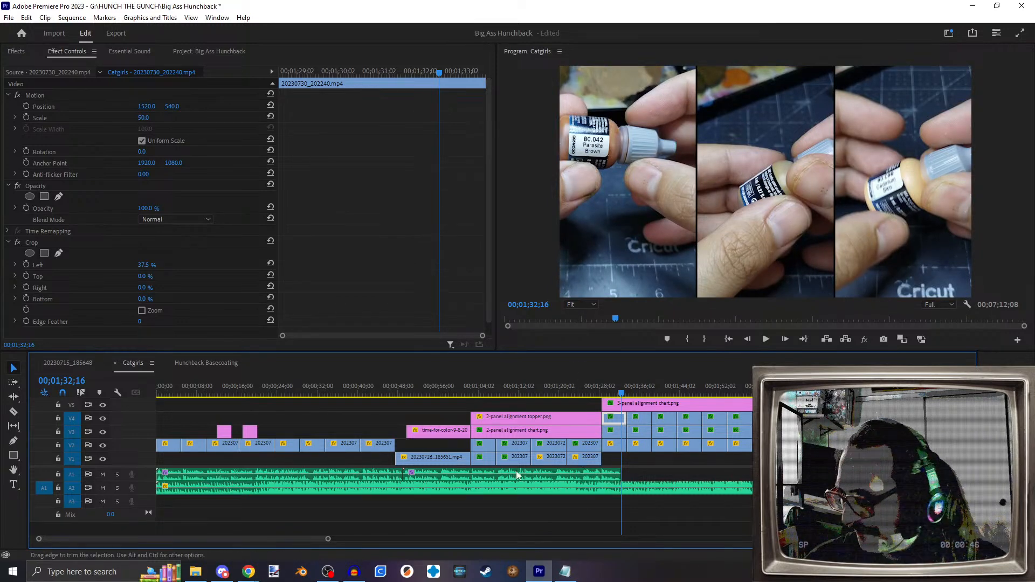
pyautogui.click(565, 571)
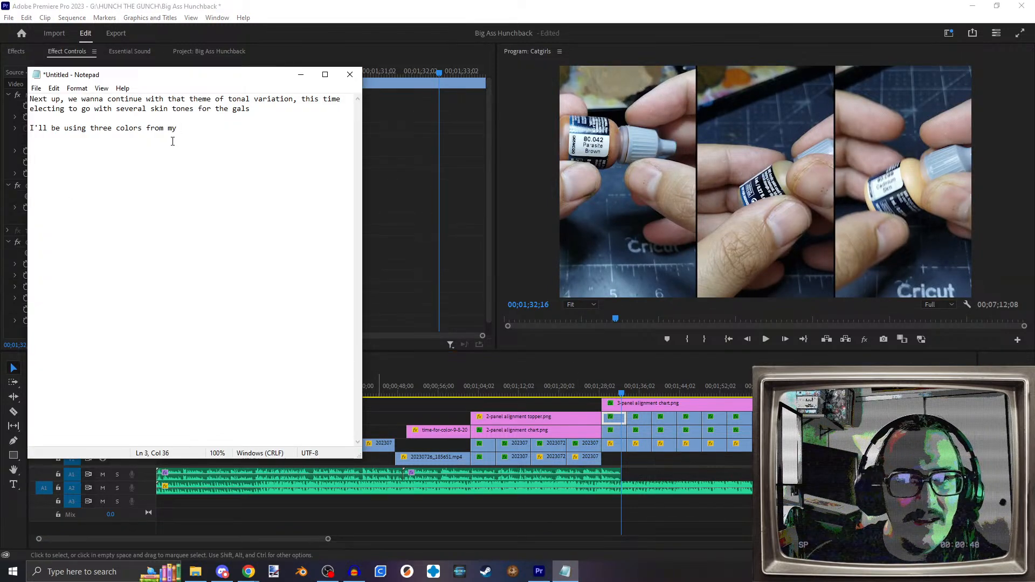
pyautogui.write('Wiz')
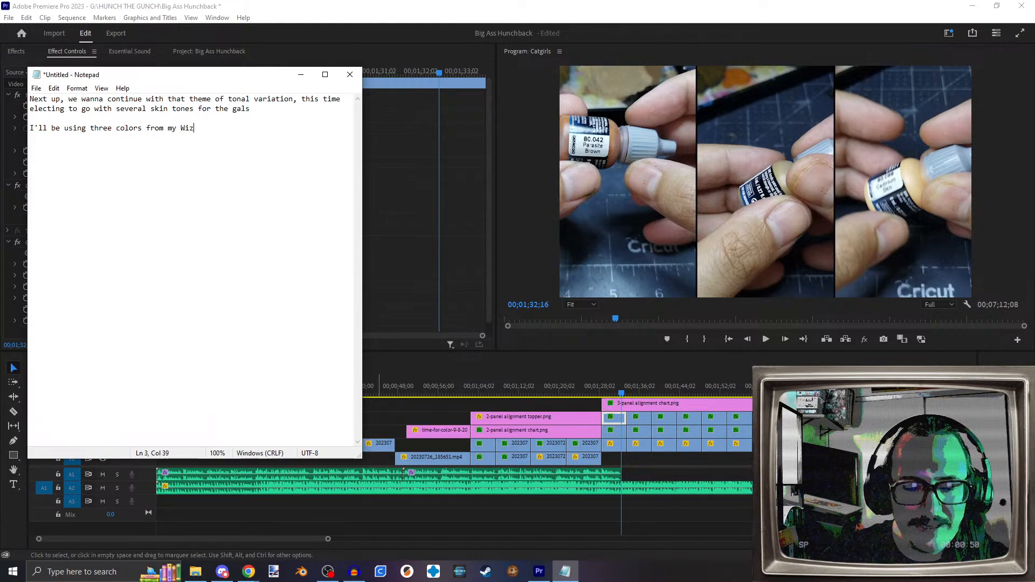
pyautogui.write('kids le')
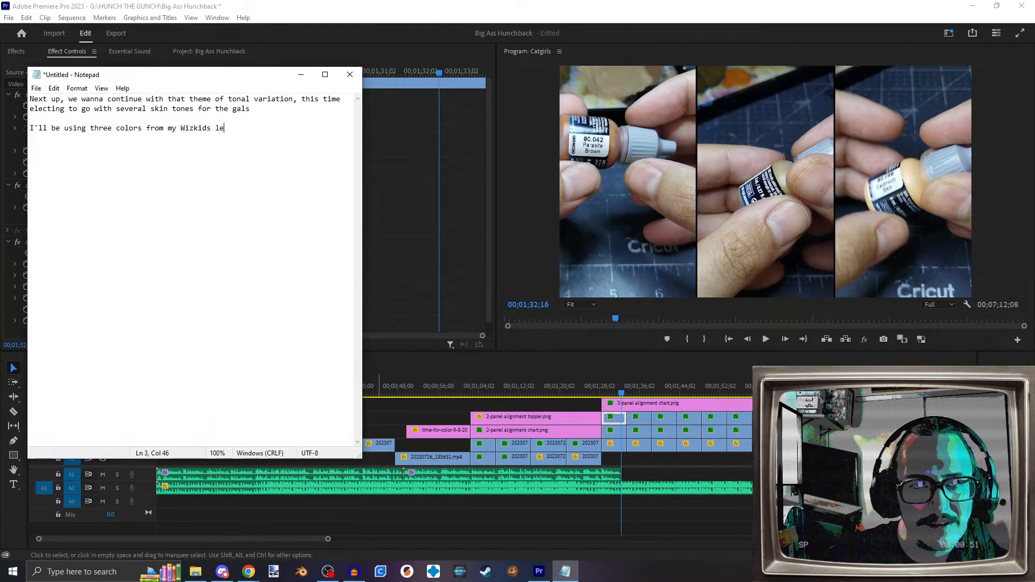
pyautogui.write('arn to paint ')
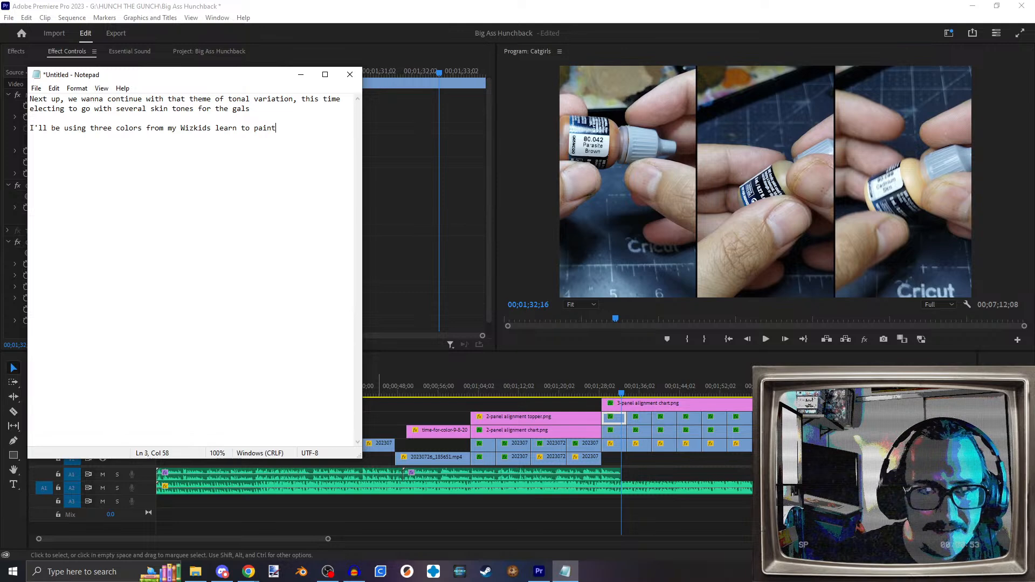
pyautogui.write('fleshtones set')
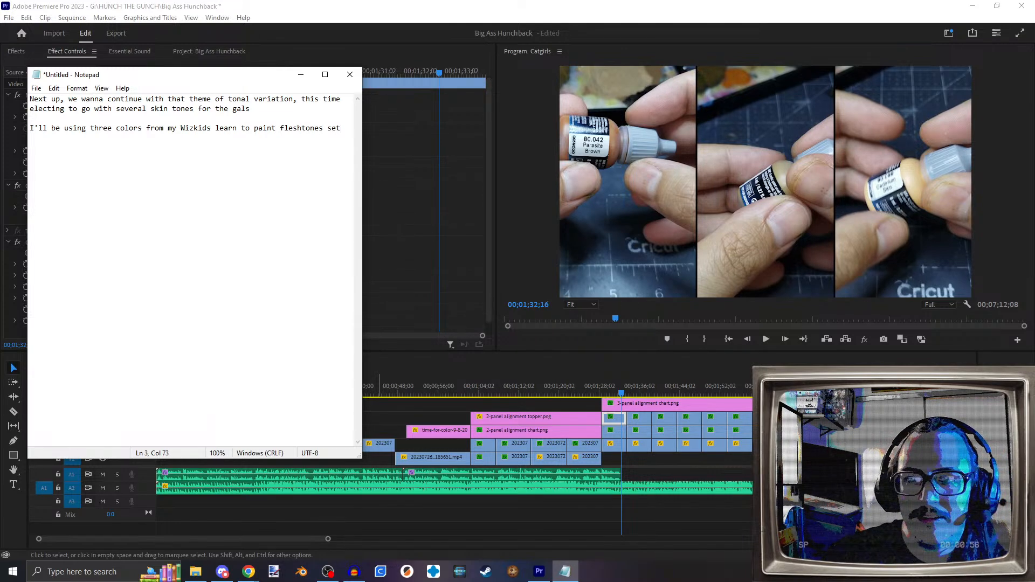
# Step: Check the paint bottle labels in Premiere Pro at 00;01;31;08, and add a dash after "fleshtones set" in the Notepad script
pyautogui.click(613, 395)
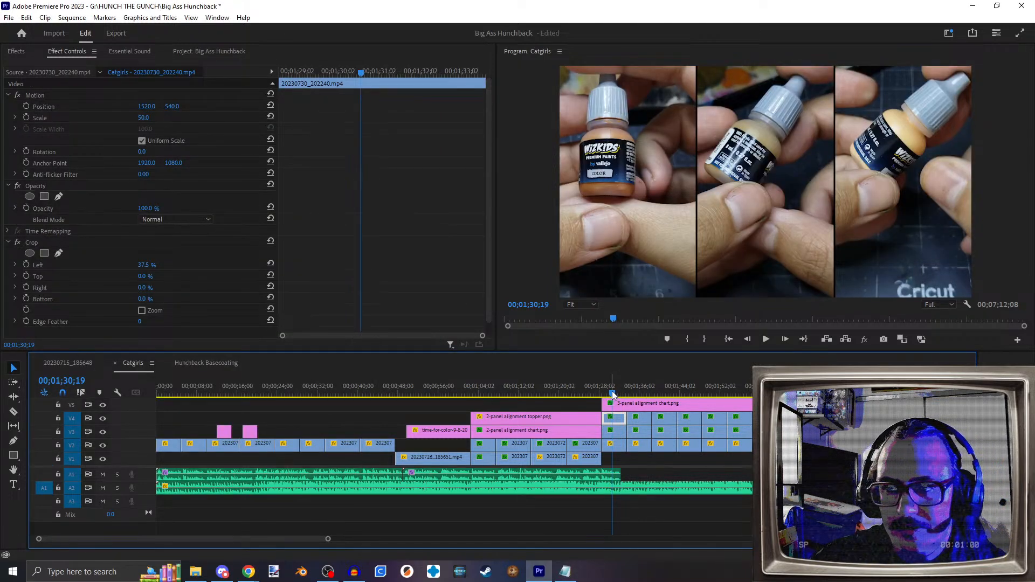
pyautogui.moveTo(612, 395); pyautogui.dragTo(618, 394)
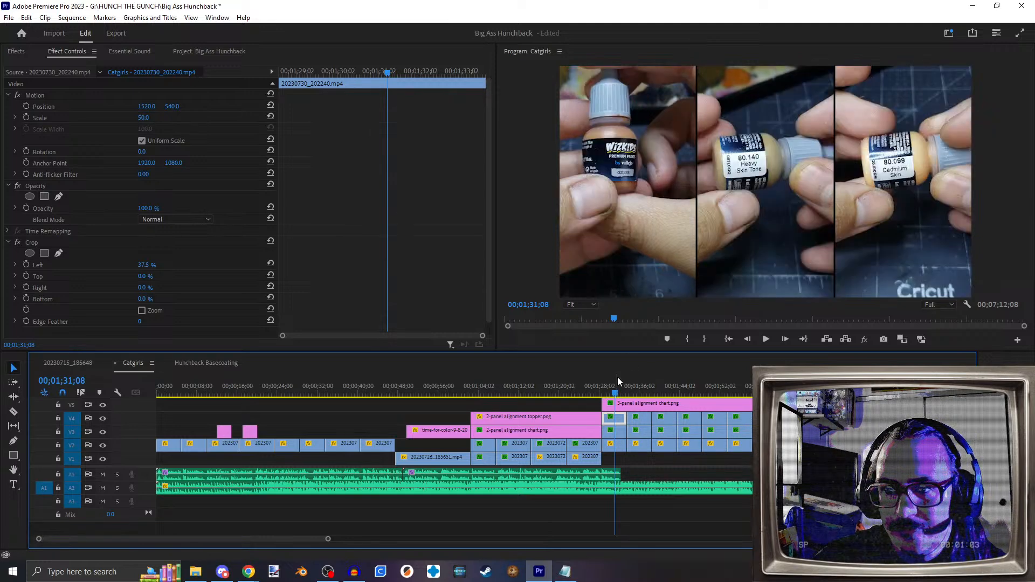
pyautogui.click(565, 572)
pyautogui.write('this')
pyautogui.press('BackSpace')
pyautogui.press('BackSpace')
pyautogui.press('BackSpace')
pyautogui.press('BackSpace')
pyautogui.press('BackSpace')
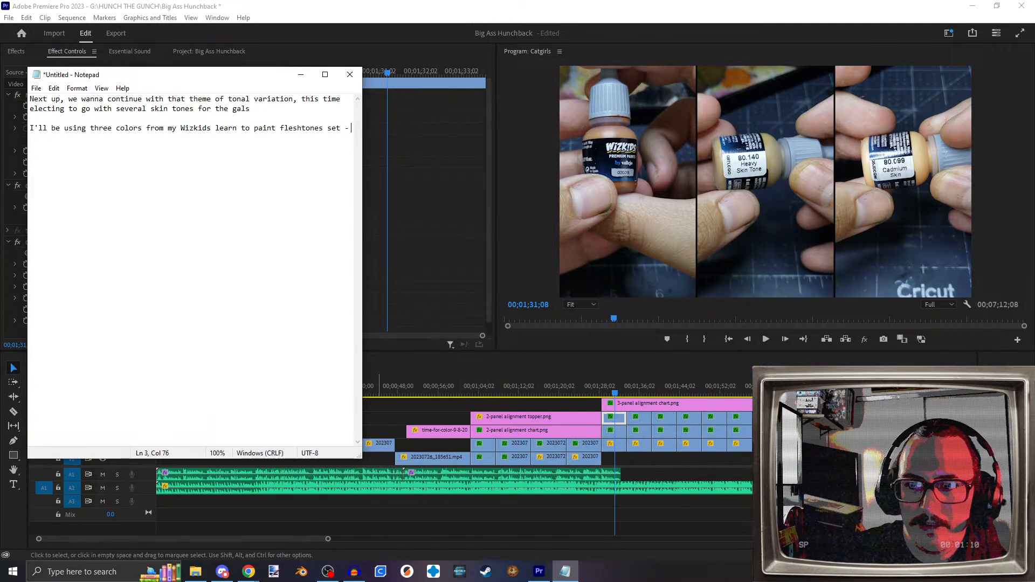
pyautogui.write('e')
pyautogui.press('BackSpace')
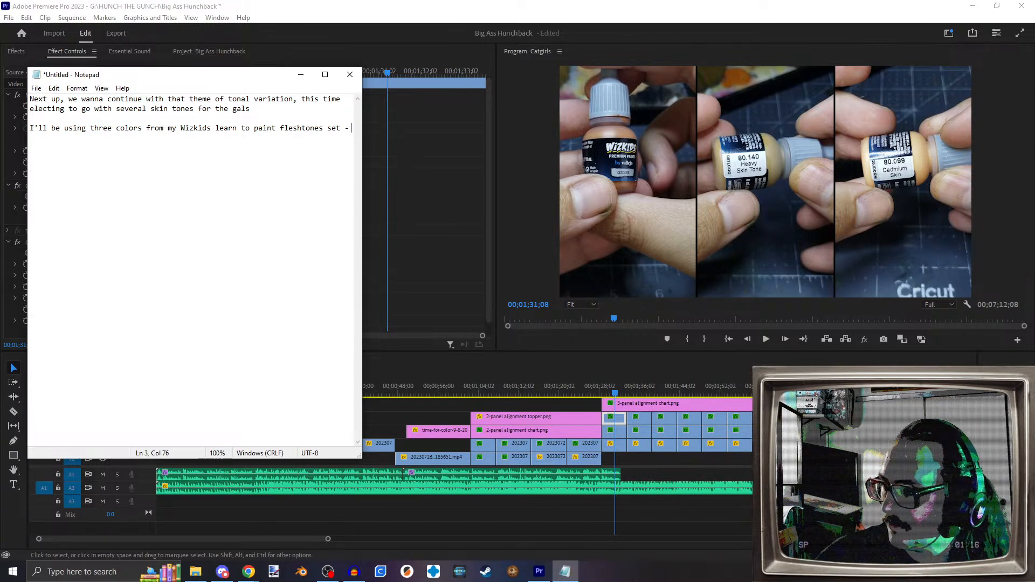
# Step: Complete the script's color list after the dash with "Cadmium Skin, Heavy Skin Tone, and Parasite Brown"
pyautogui.hotkey('alt', 'Tab')
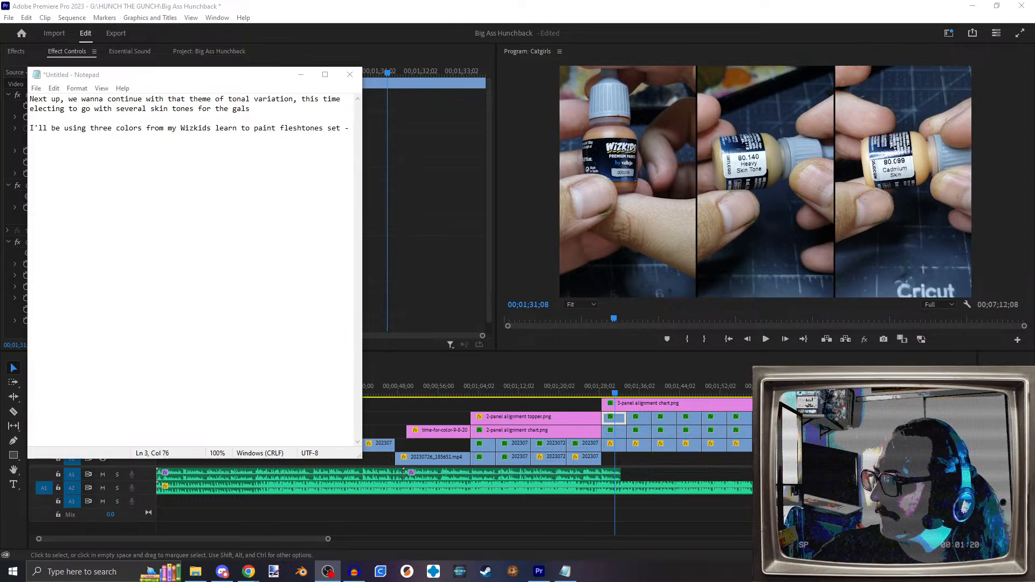
pyautogui.hotkey('alt', 'Tab')
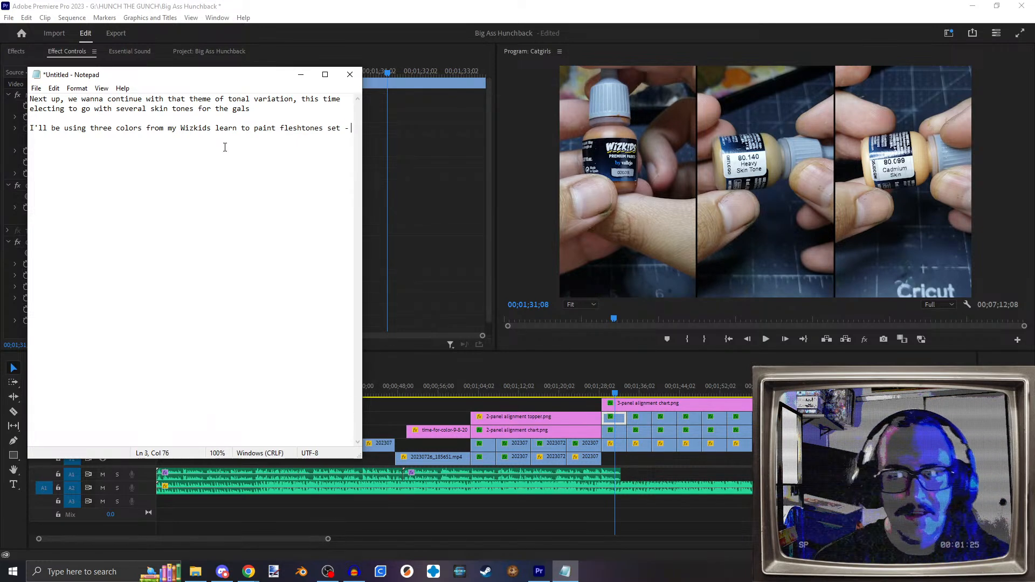
pyautogui.write('Cadmium Skin, Heavy Skin Tone, and Par')
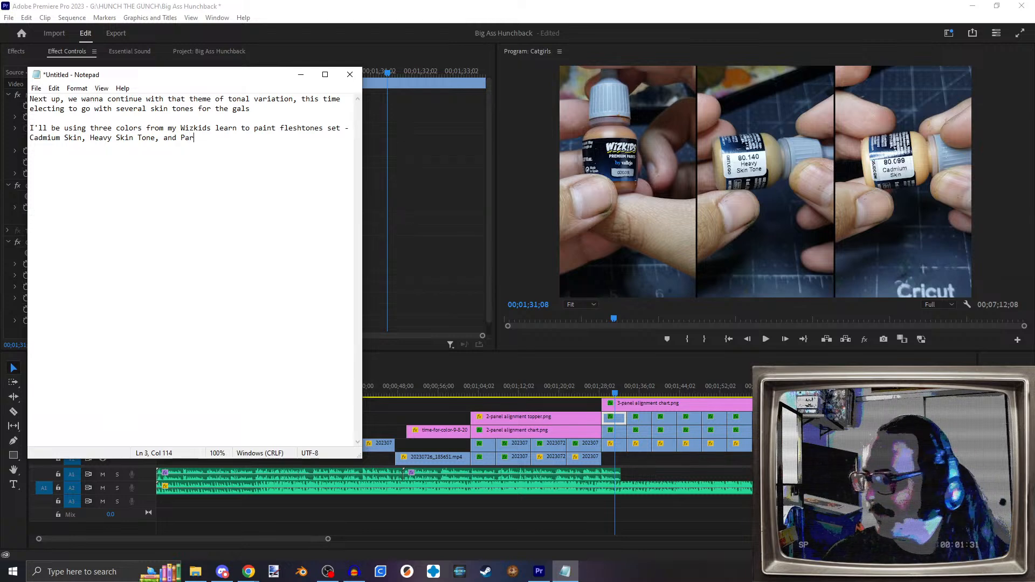
pyautogui.write('asite Brown')
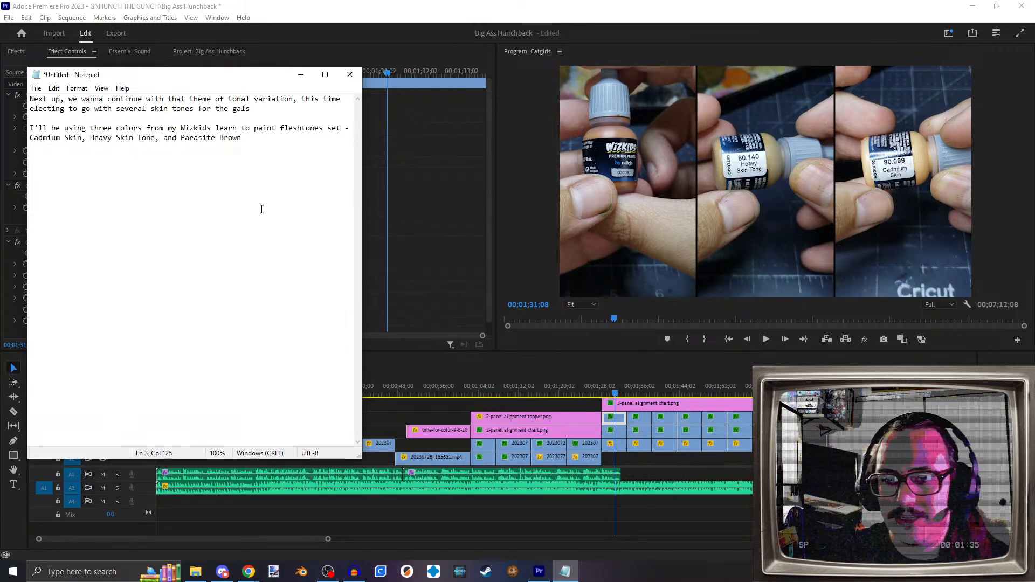
# Step: Switch to Premiere Pro and move the Catgirls sequence playhead to 00;01;32;17, at the end of the voice-over
pyautogui.click(638, 393)
pyautogui.moveTo(637, 393); pyautogui.dragTo(624, 393)
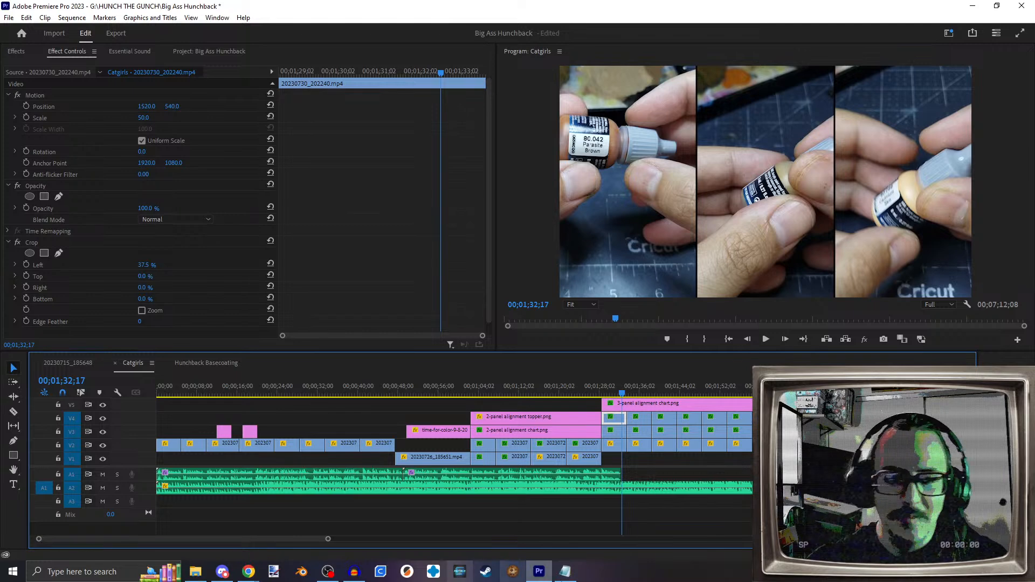
# Step: Return to the Notepad script and start a new paragraph below the color list
pyautogui.click(565, 572)
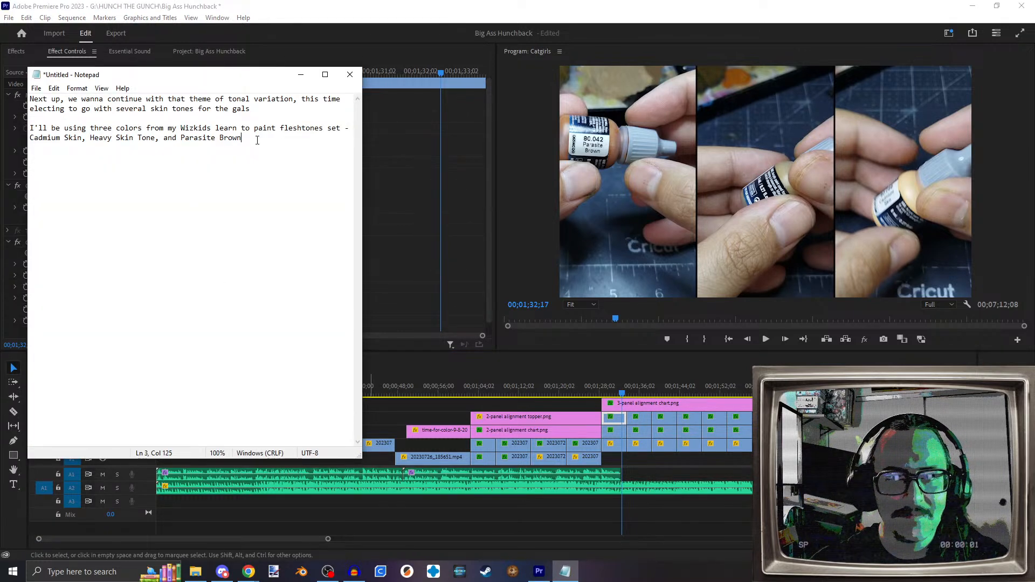
pyautogui.press('Return')
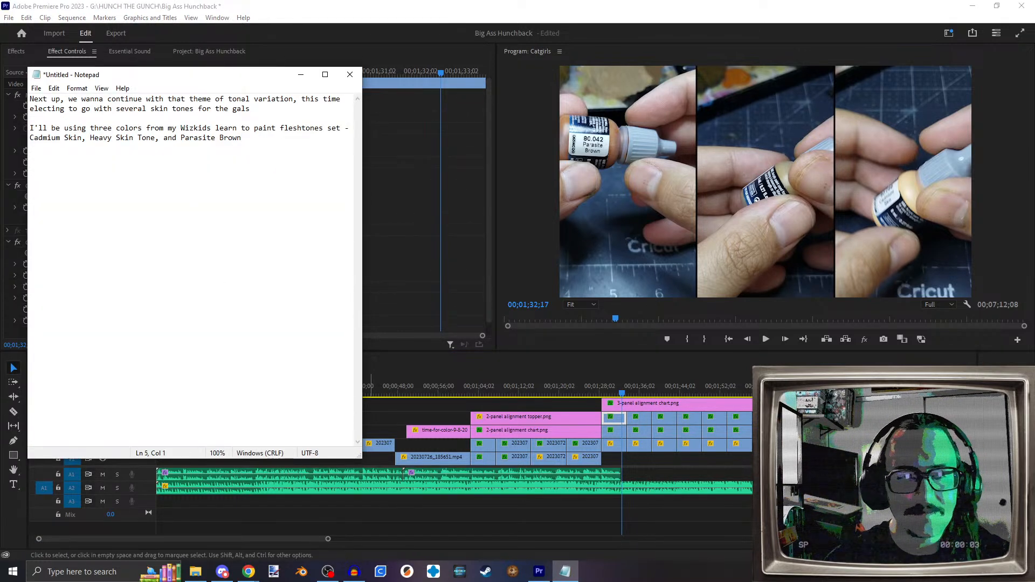
pyautogui.write('These th')
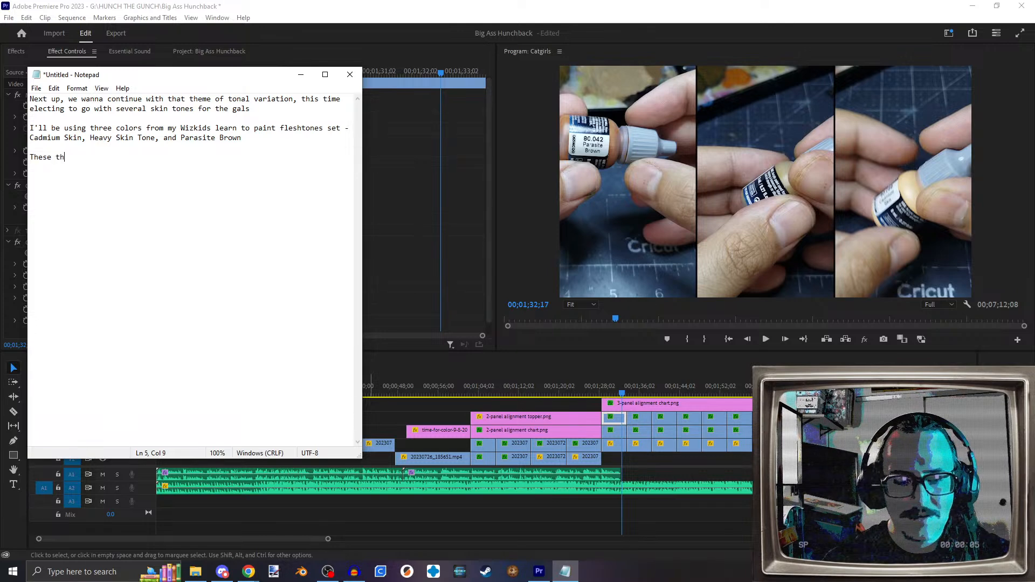
pyautogui.write('ree colors will pe')
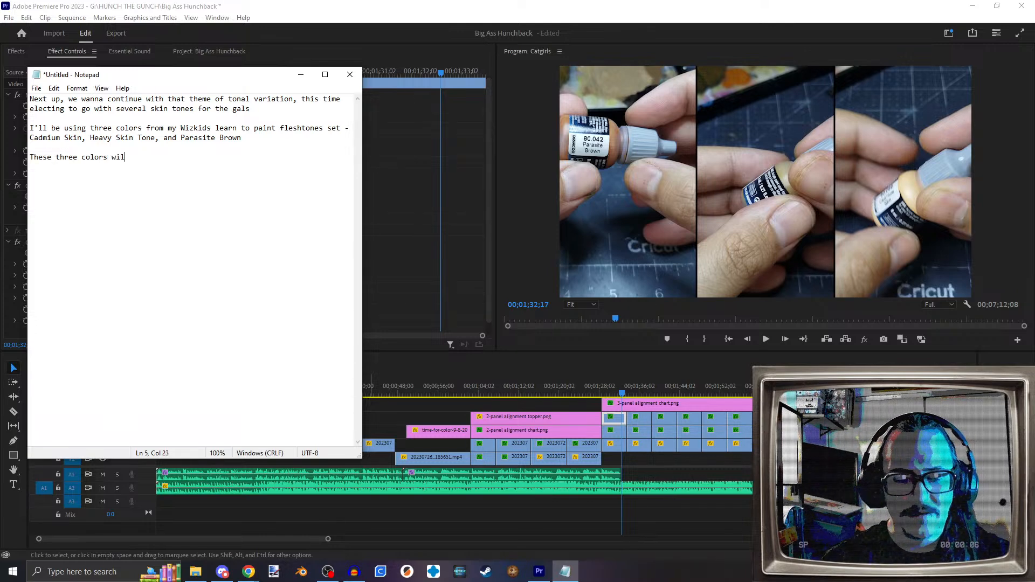
pyautogui.press('BackSpace')
pyautogui.press('BackSpace')
pyautogui.write('be ')
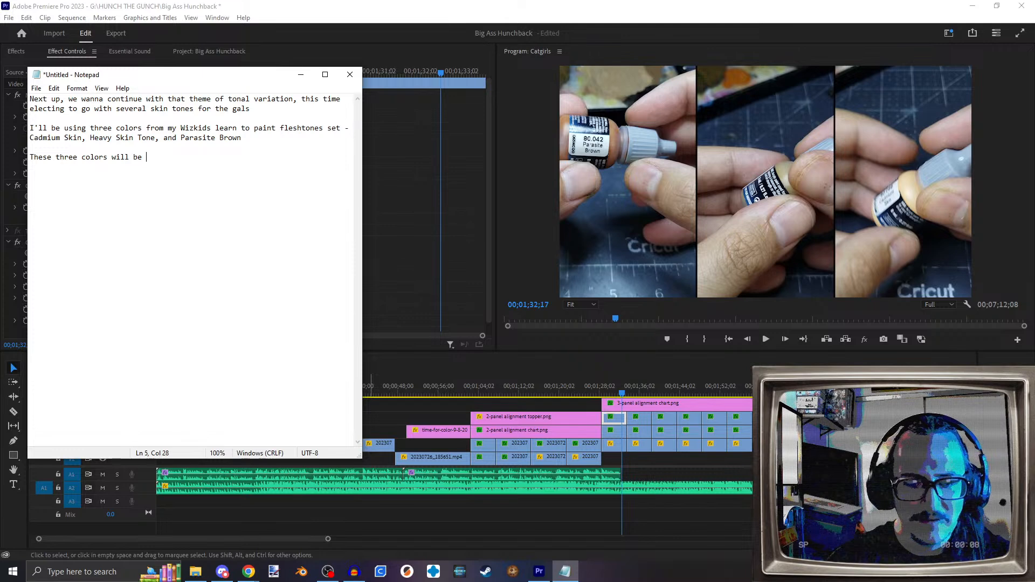
pyautogui.write('unified later')
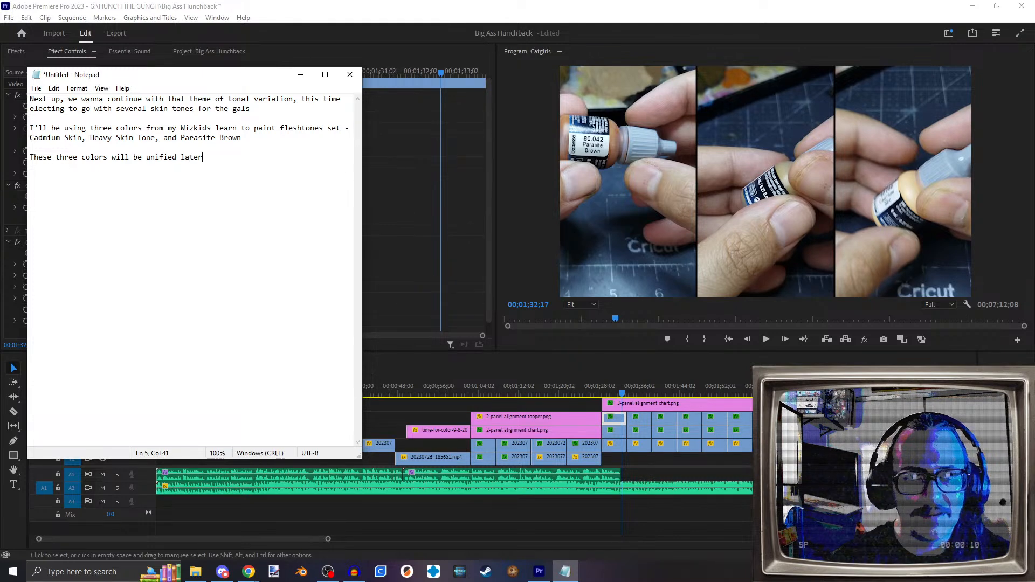
pyautogui.write(' with th')
pyautogui.hotkey('shift', 'Home')
pyautogui.press('BackSpace')
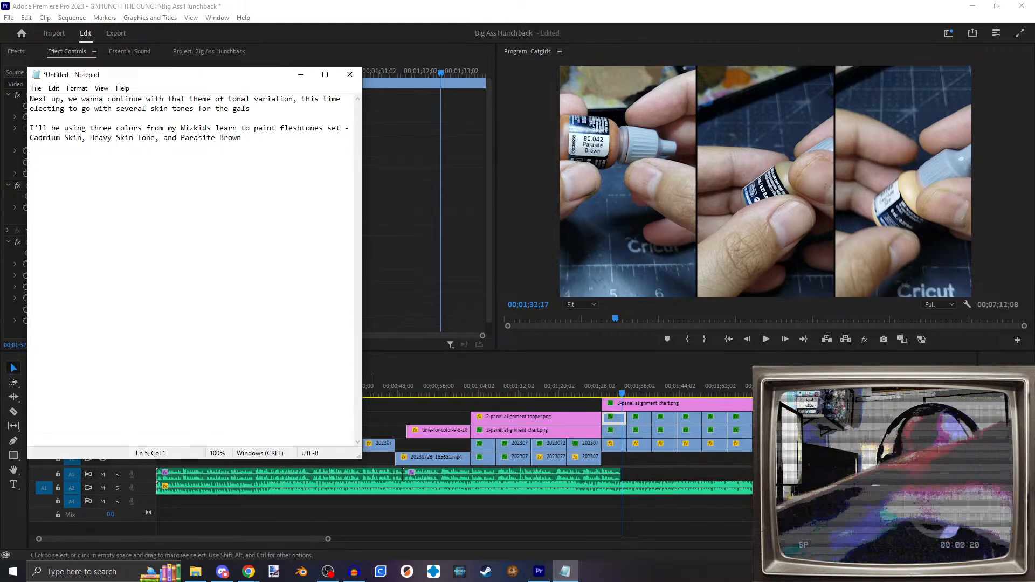
# Step: Begin the script's third paragraph with "There's a total of 8 armed ladies on the base"
pyautogui.write("There's a total of 8 gals")
pyautogui.press('BackSpace')
pyautogui.press('BackSpace')
pyautogui.press('BackSpace')
pyautogui.press('BackSpace')
pyautogui.press('BackSpace')
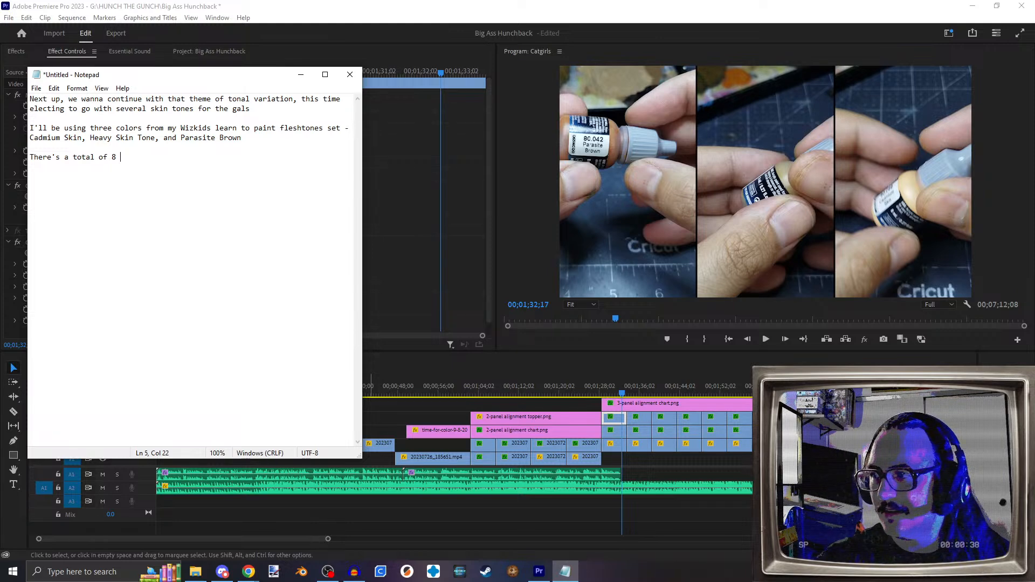
pyautogui.hotkey('alt', 'Tab')
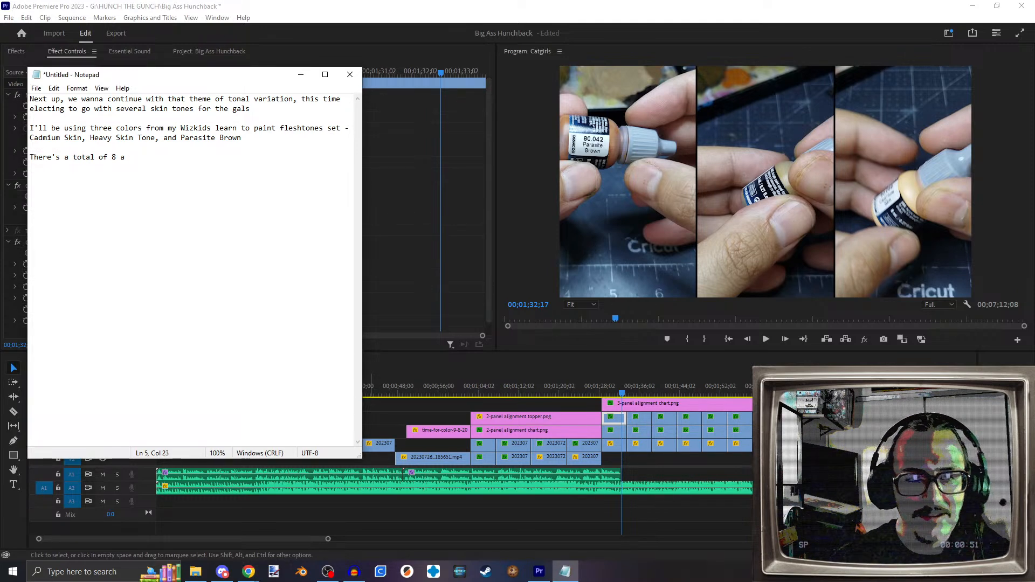
pyautogui.write('ar')
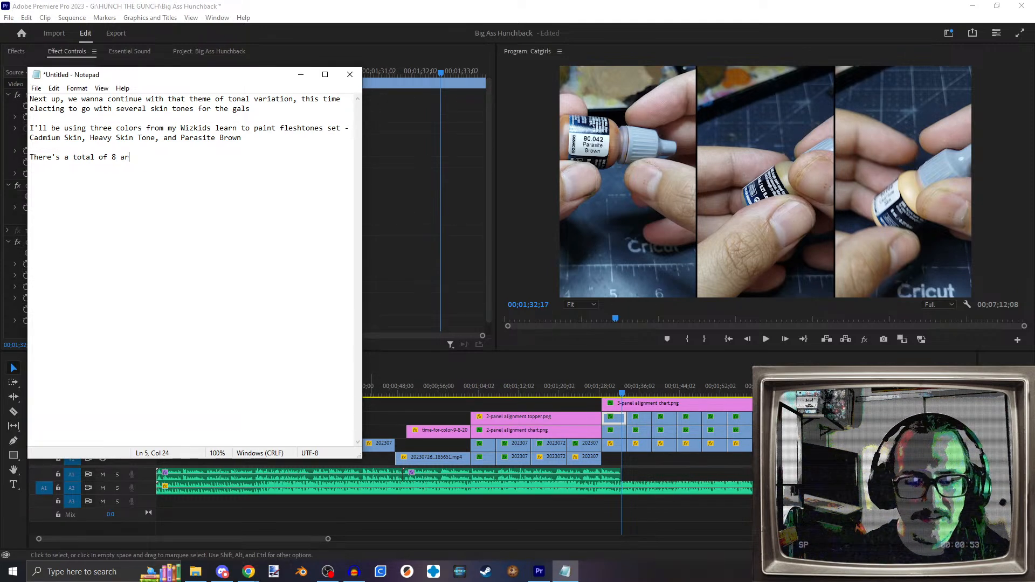
pyautogui.write('med ladies on the ')
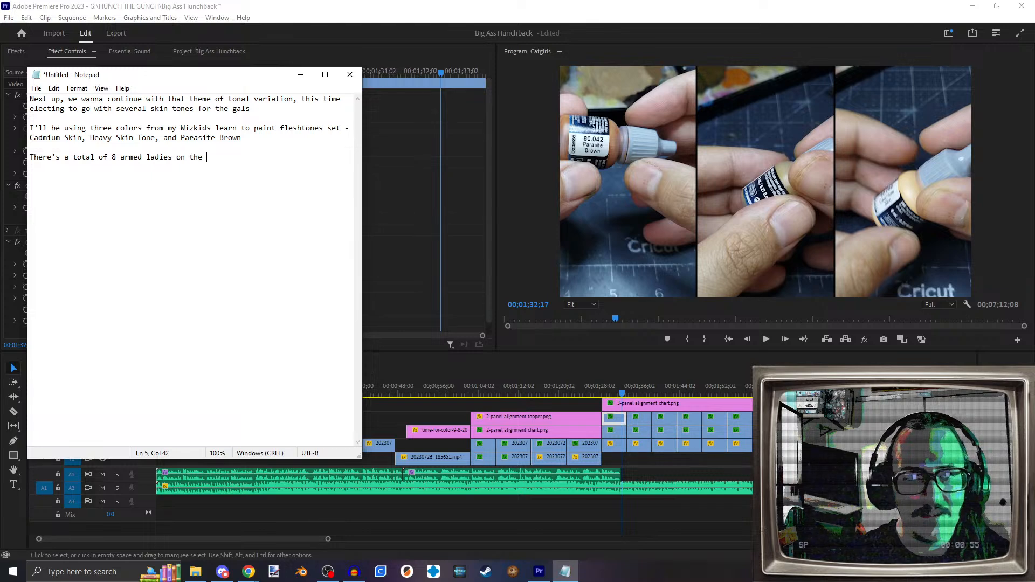
pyautogui.write('base')
# Step: Continue the third paragraph with "and I'd hate to have 'em all lookin' exactly the same color - folks have varia"
pyautogui.write(" and I'd hate to have ")
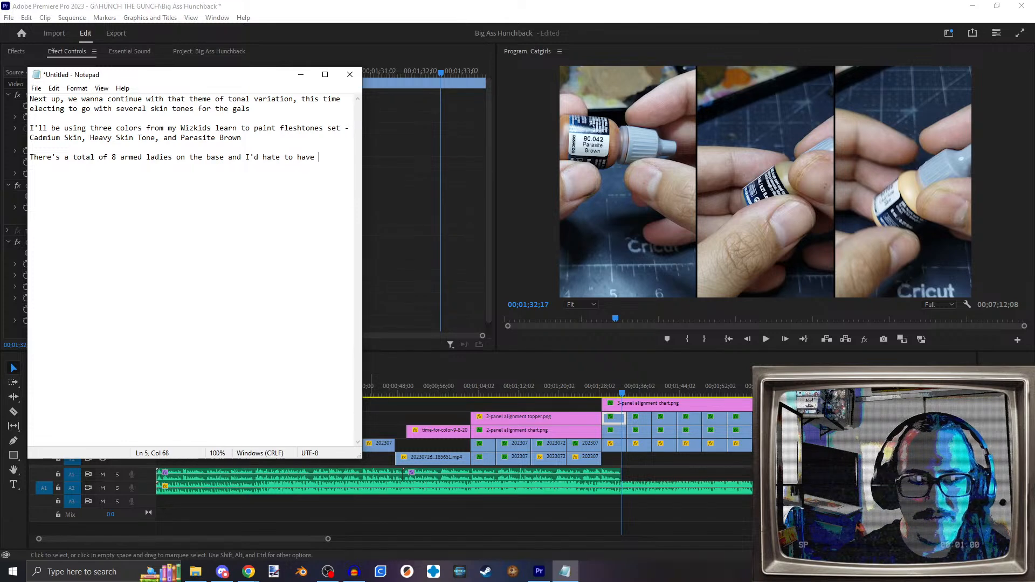
pyautogui.write("'em all look")
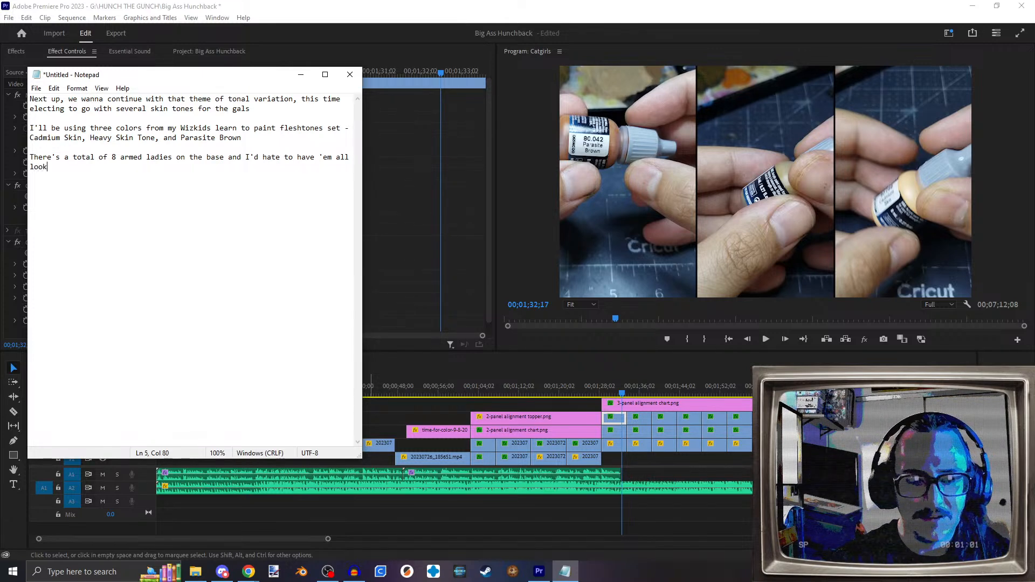
pyautogui.write("in' exact")
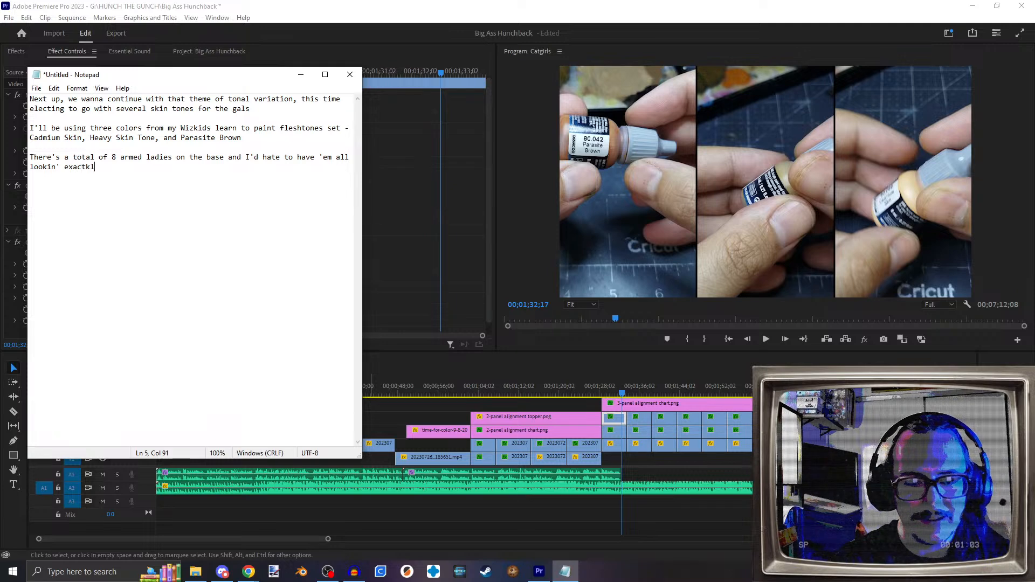
pyautogui.write('ly the')
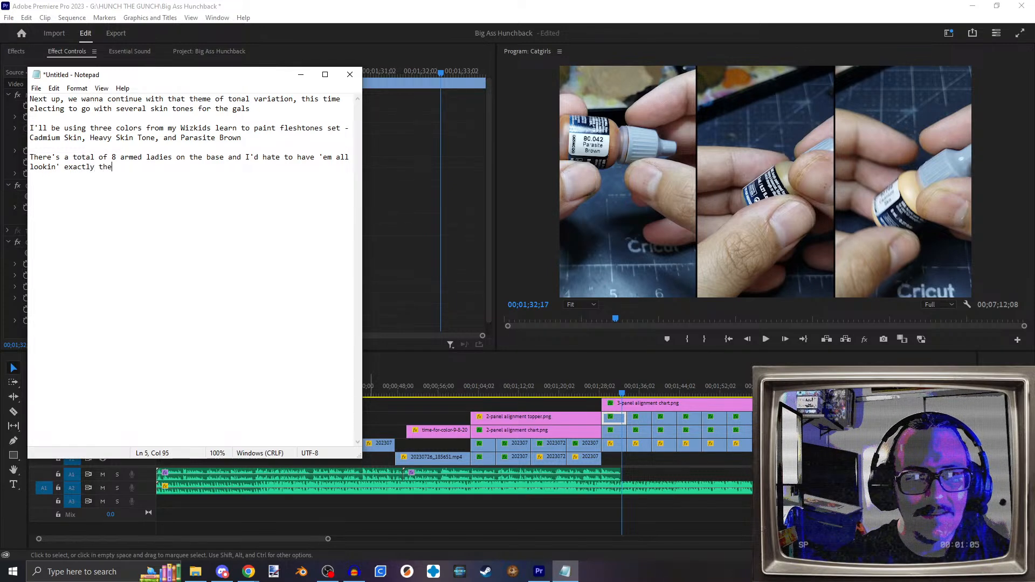
pyautogui.write(' same co')
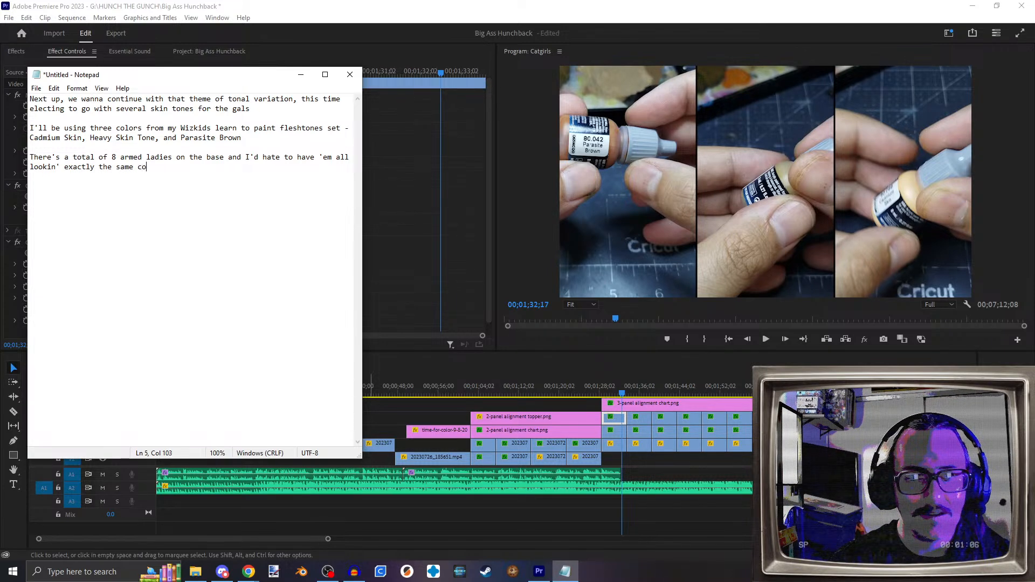
pyautogui.write('lor - folks have varia')
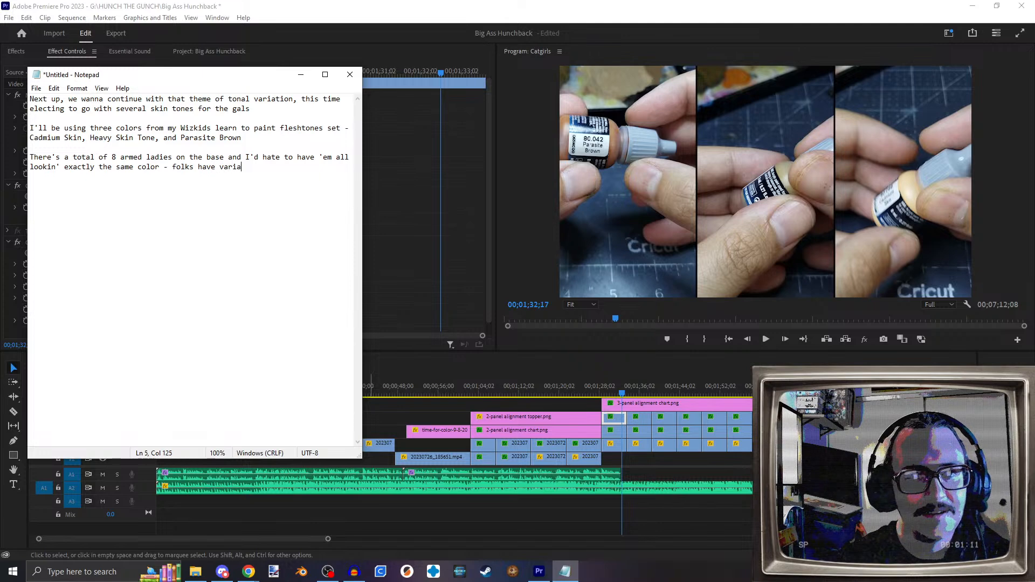
# Step: Reword the clause after the dash in the third paragraph as "folks come with variety in real life"
pyautogui.write('tion in')
pyautogui.press('BackSpace')
pyautogui.press('BackSpace')
pyautogui.press('BackSpace')
pyautogui.press('BackSpace')
pyautogui.press('BackSpace')
pyautogui.press('BackSpace')
pyautogui.press('BackSpace')
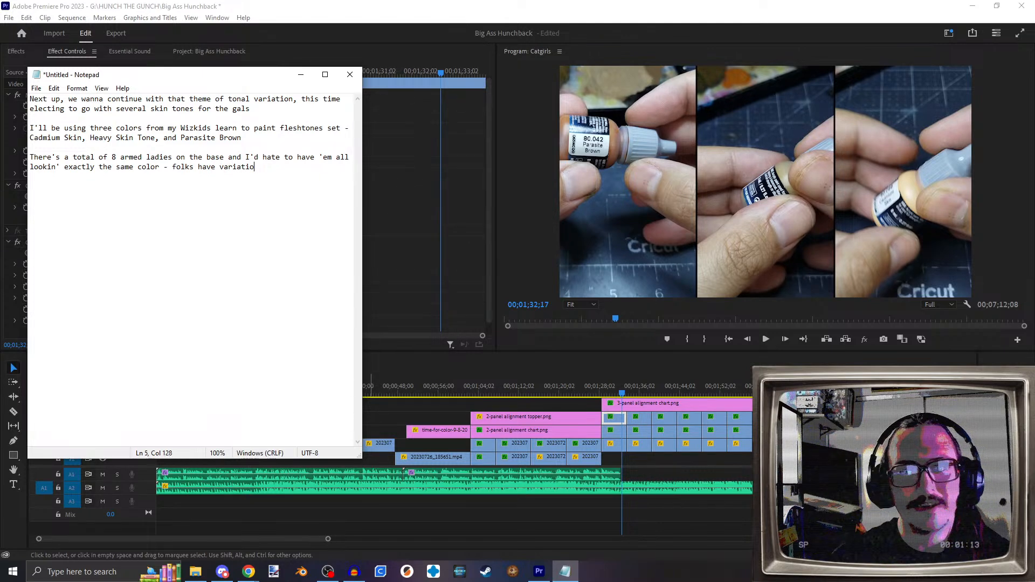
pyautogui.press('BackSpace')
pyautogui.press('BackSpace')
pyautogui.press('BackSpace')
pyautogui.press('BackSpace')
pyautogui.press('BackSpace')
pyautogui.press('BackSpace')
pyautogui.press('BackSpace')
pyautogui.press('BackSpace')
pyautogui.press('BackSpace')
pyautogui.press('BackSpace')
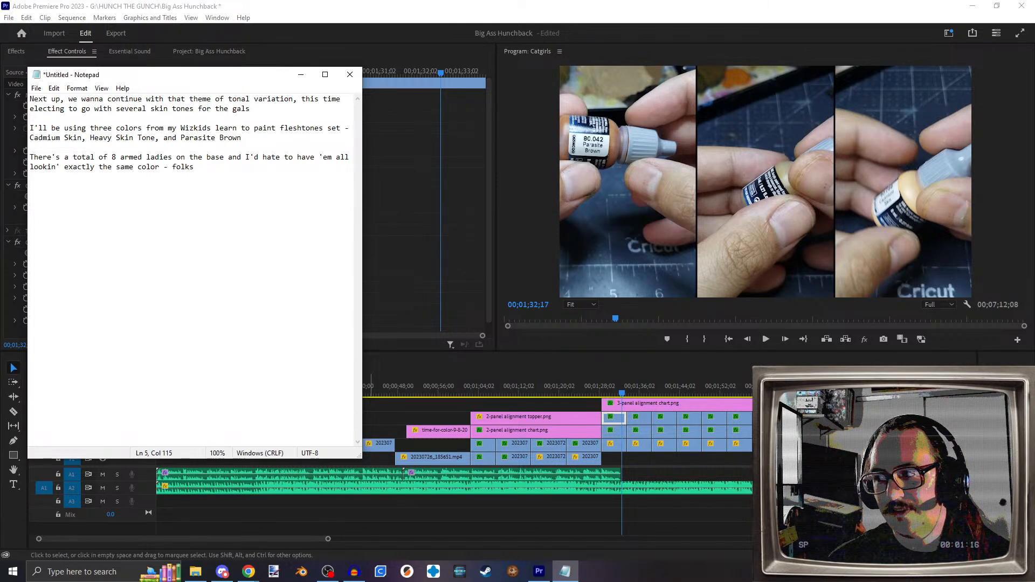
pyautogui.write('come with vari')
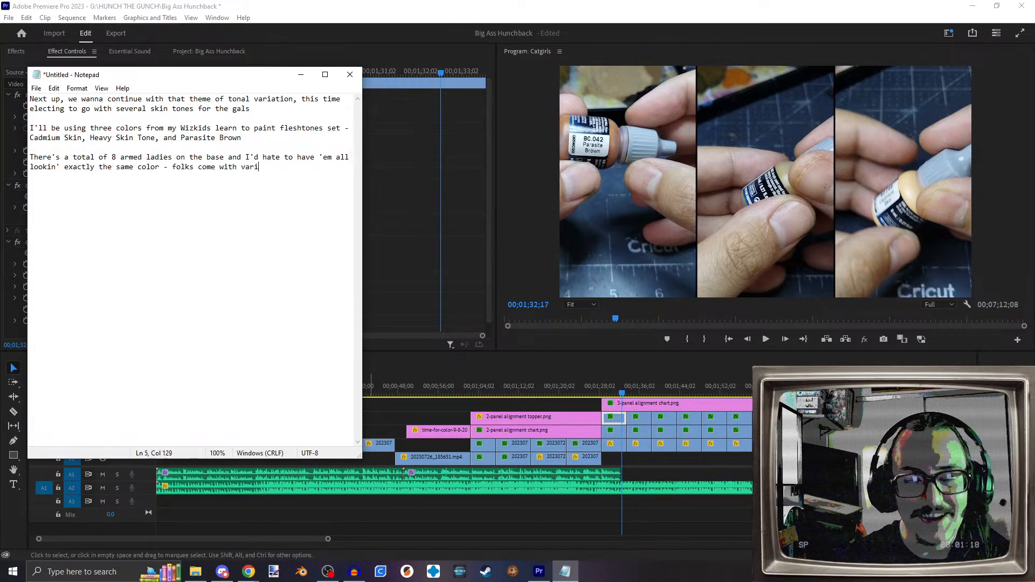
pyautogui.write('ety in real li')
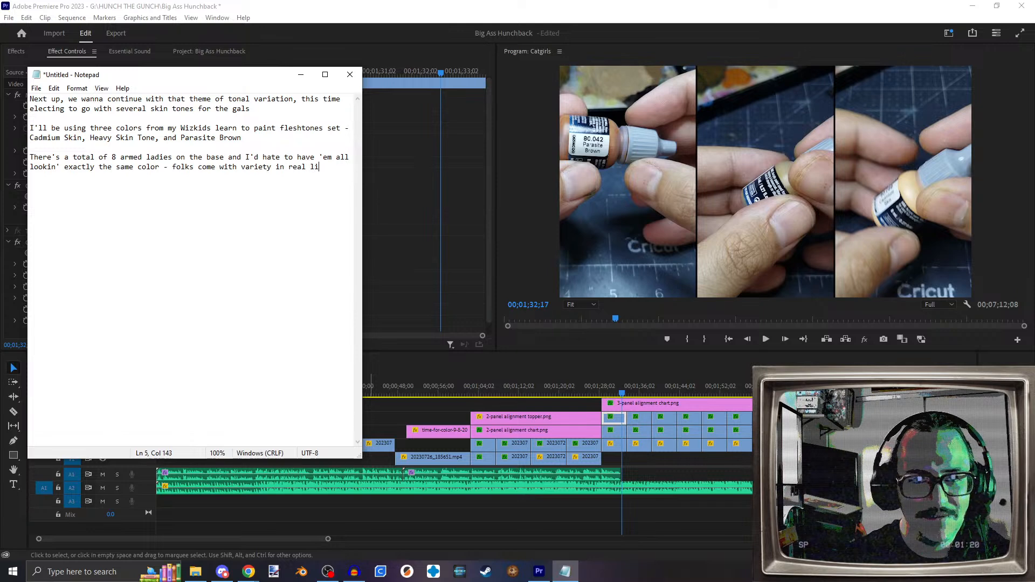
# Step: Finish the third paragraph with ", so these folks will have some variety on this base"
pyautogui.write('fe, so these')
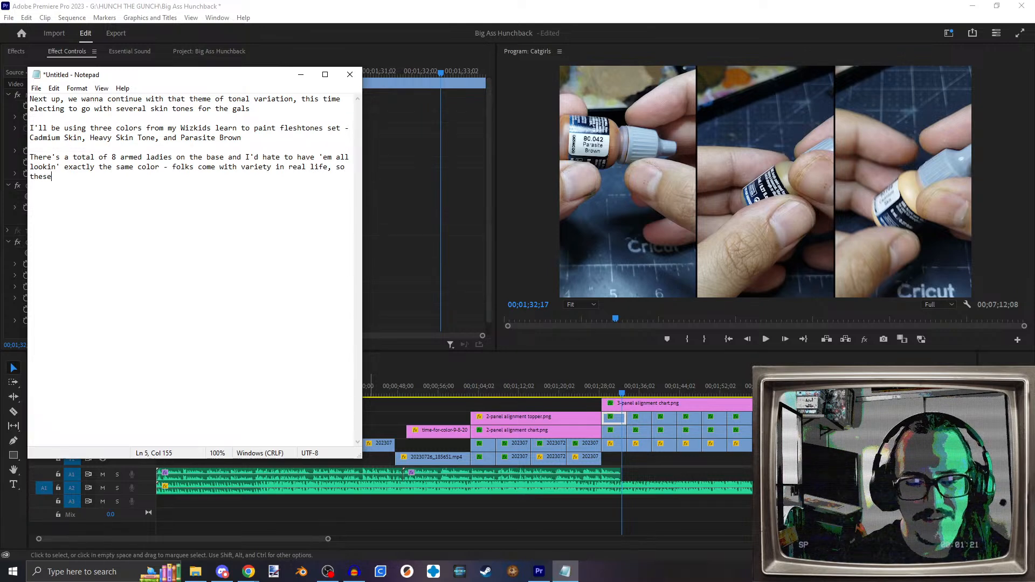
pyautogui.write(' folks will have')
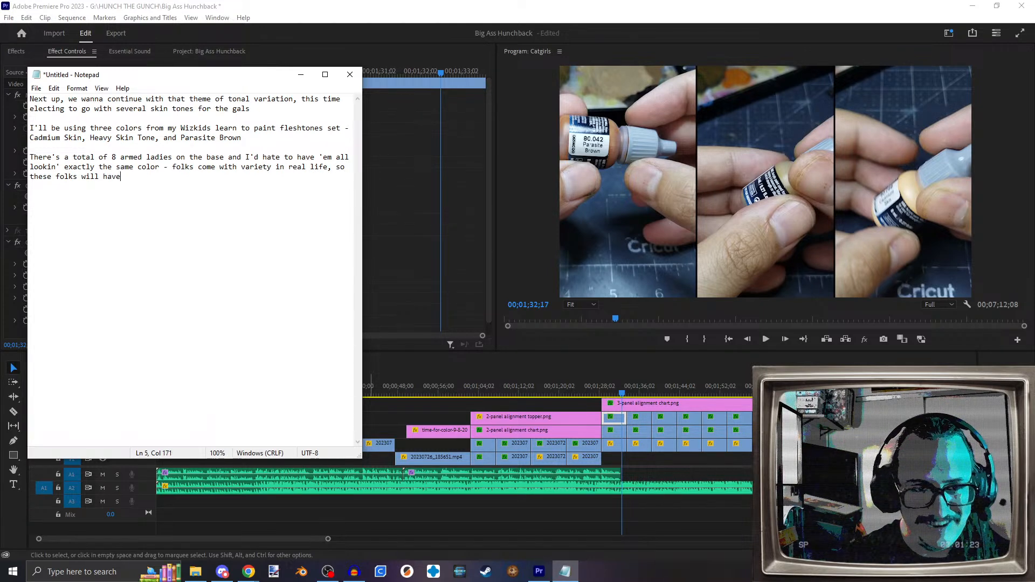
pyautogui.write(' some variety ')
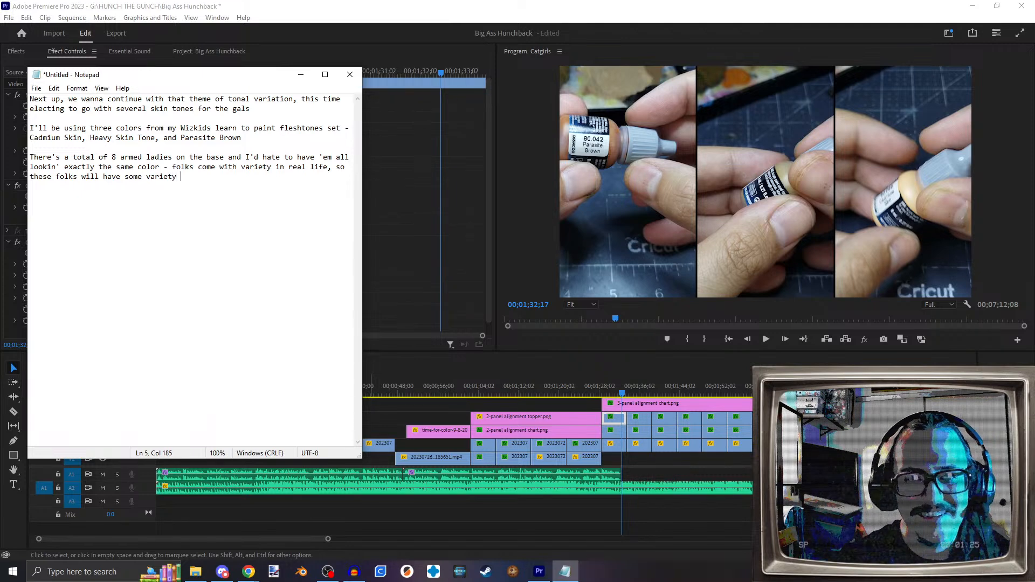
pyautogui.write('on this base')
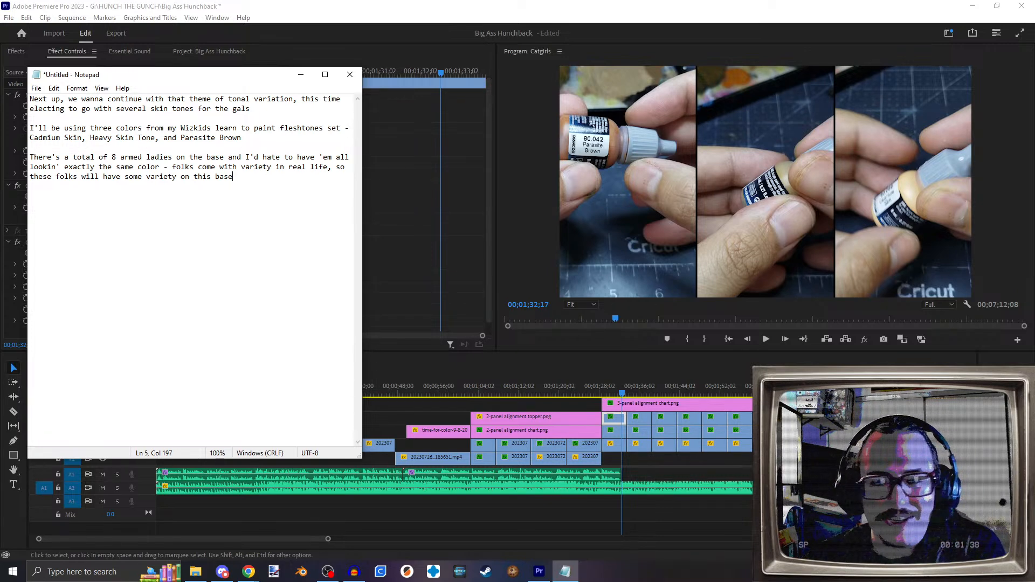
# Step: Switch to Premiere Pro and check the flesh wash footage in the Catgirls sequence at 00;02;08;13
pyautogui.click(643, 388)
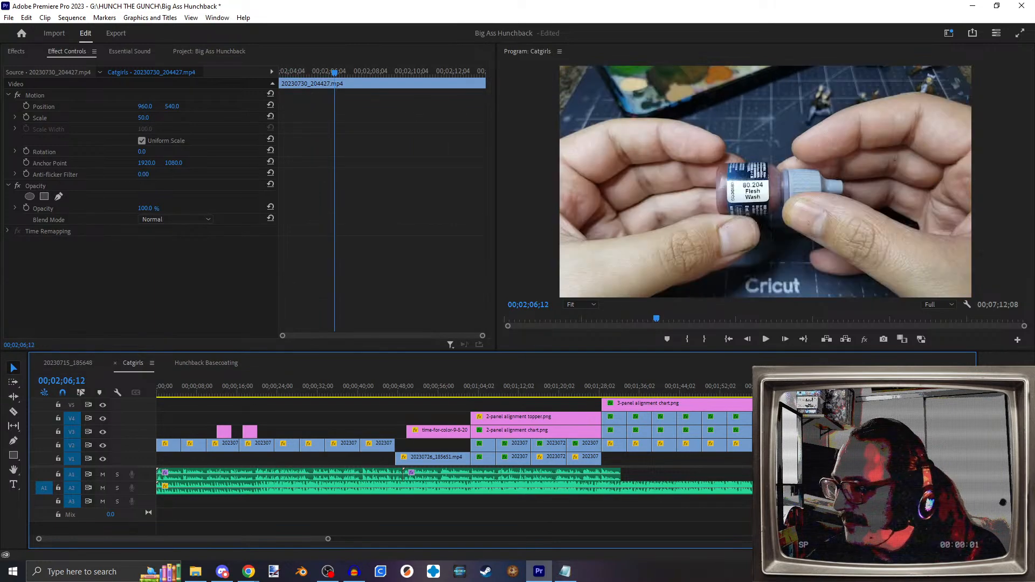
pyautogui.scroll(-5, 620, 431)
pyautogui.click(601, 393)
pyautogui.moveTo(604, 393)
pyautogui.mouseDown()
pyautogui.moveTo(912, 388)
pyautogui.moveTo(608, 388)
pyautogui.mouseUp()
# Step: Return to Notepad and start a fourth paragraph with "That said, we're still gonna unify the color palette with the next step"
pyautogui.click(565, 572)
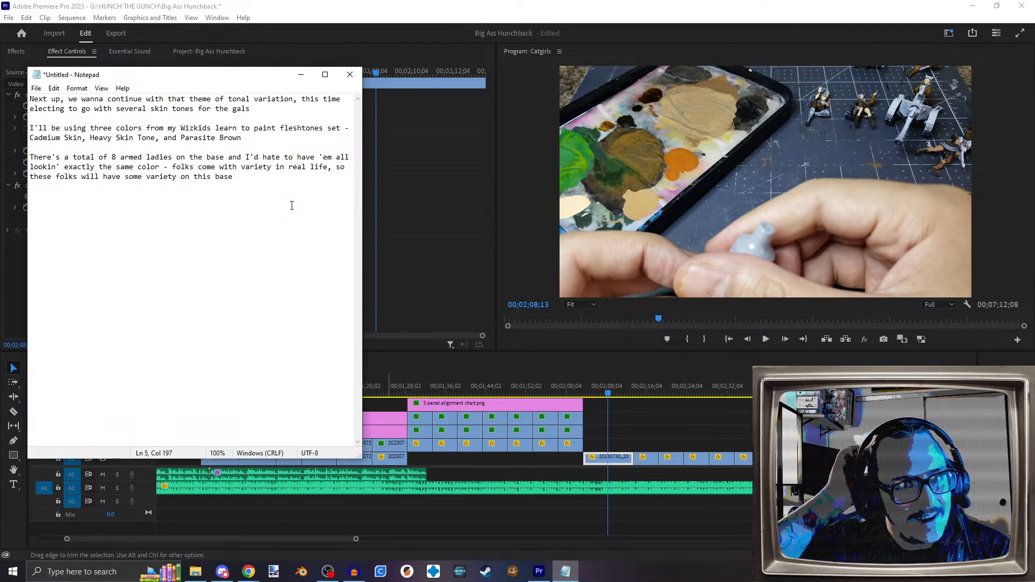
pyautogui.press('Return')
pyautogui.press('Return')
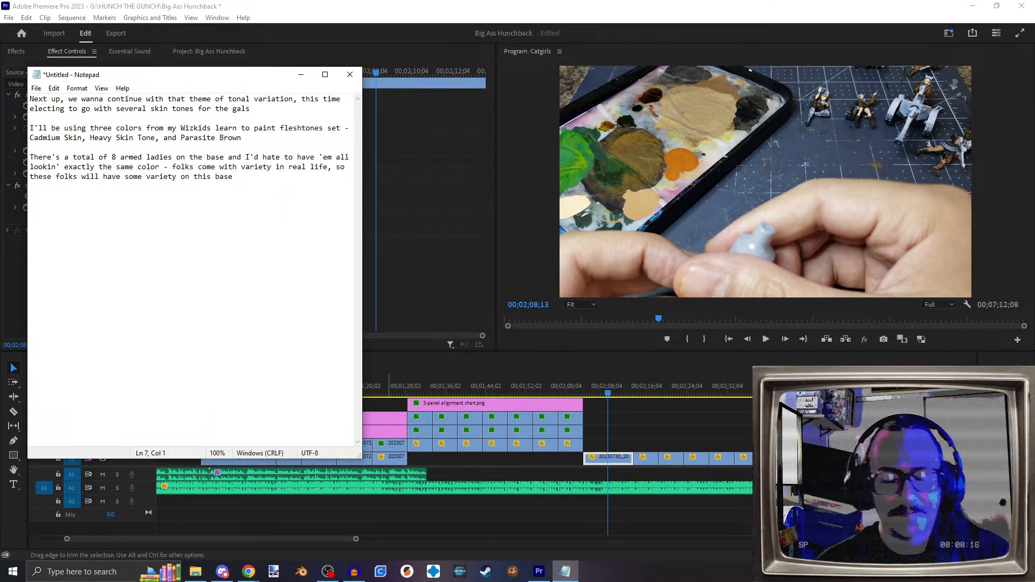
pyautogui.write('That sa')
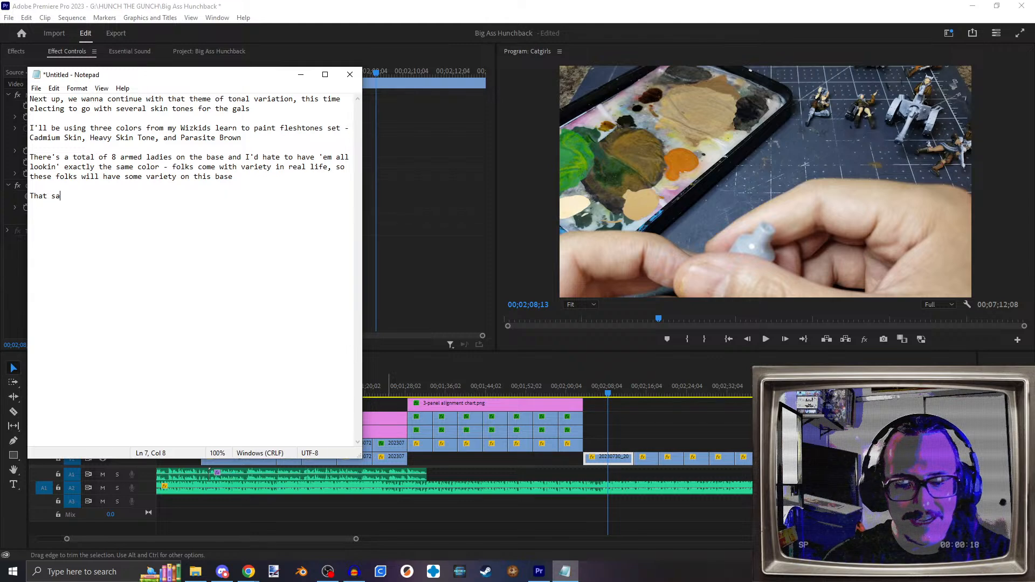
pyautogui.write("id, we're still ")
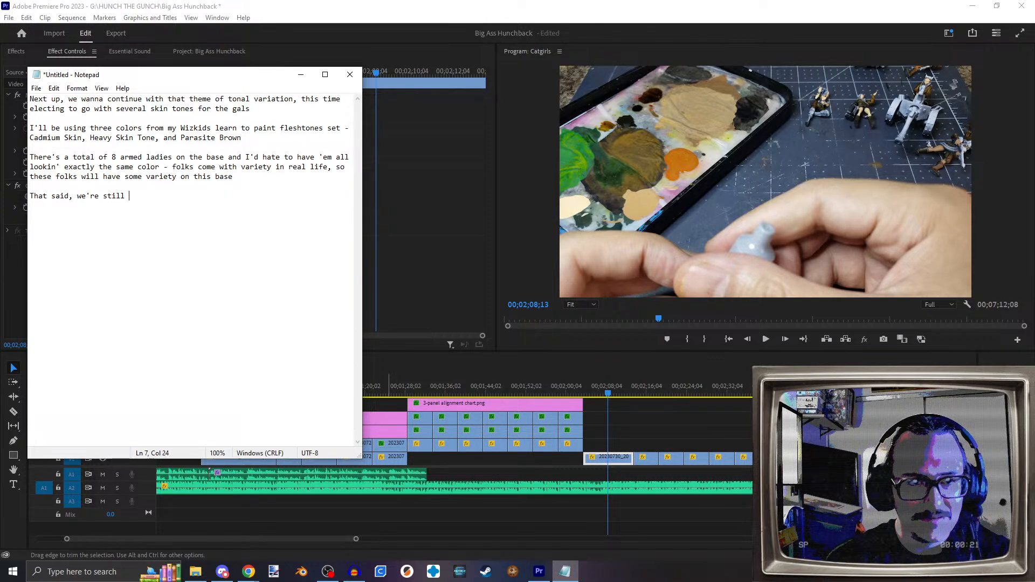
pyautogui.write('gonna unify ')
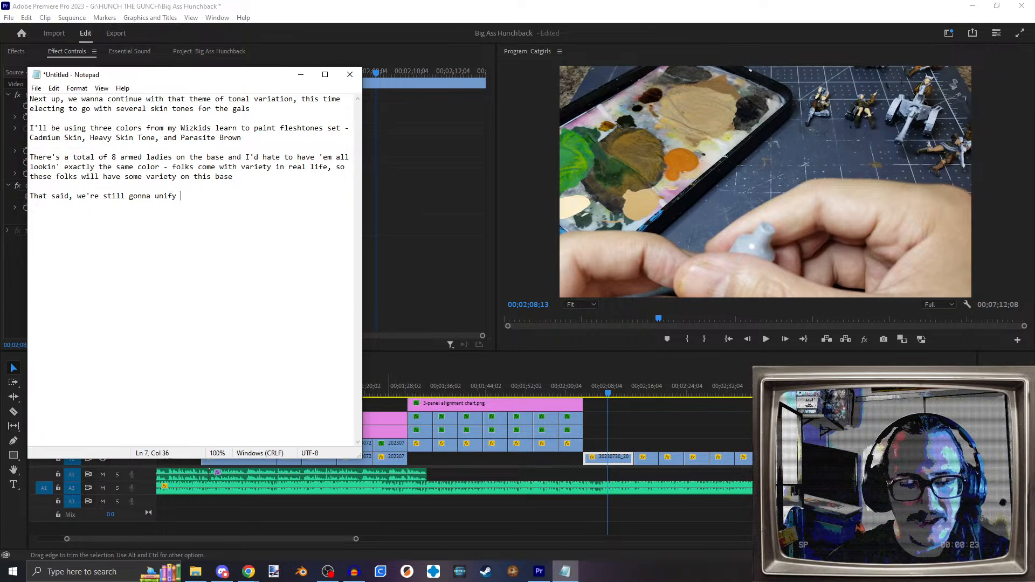
pyautogui.write('the color palette with the next step')
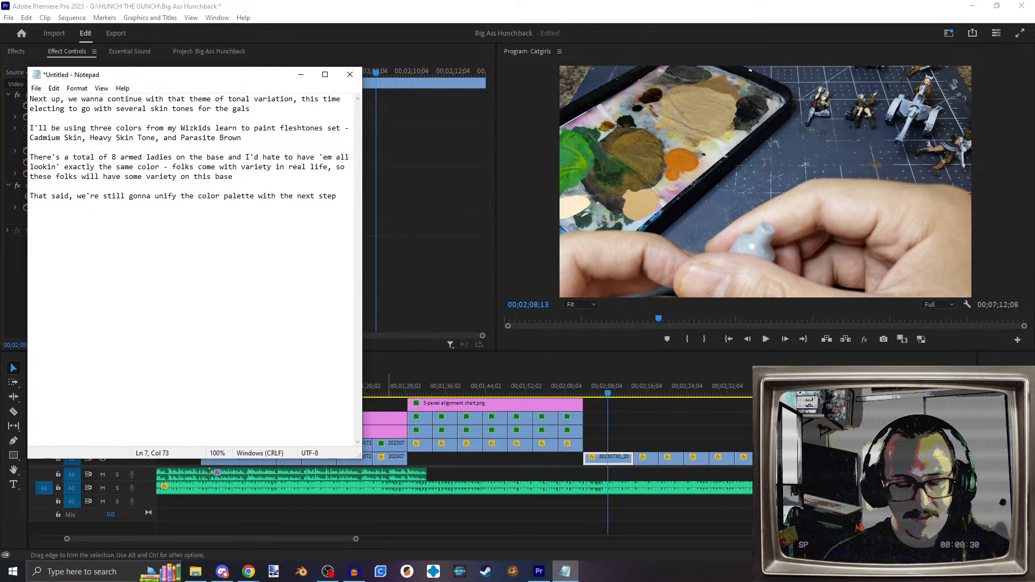
# Step: Continue the fourth paragraph with "wherein they're gonna get a hefty soaking with flesh wash"
pyautogui.write(' whe')
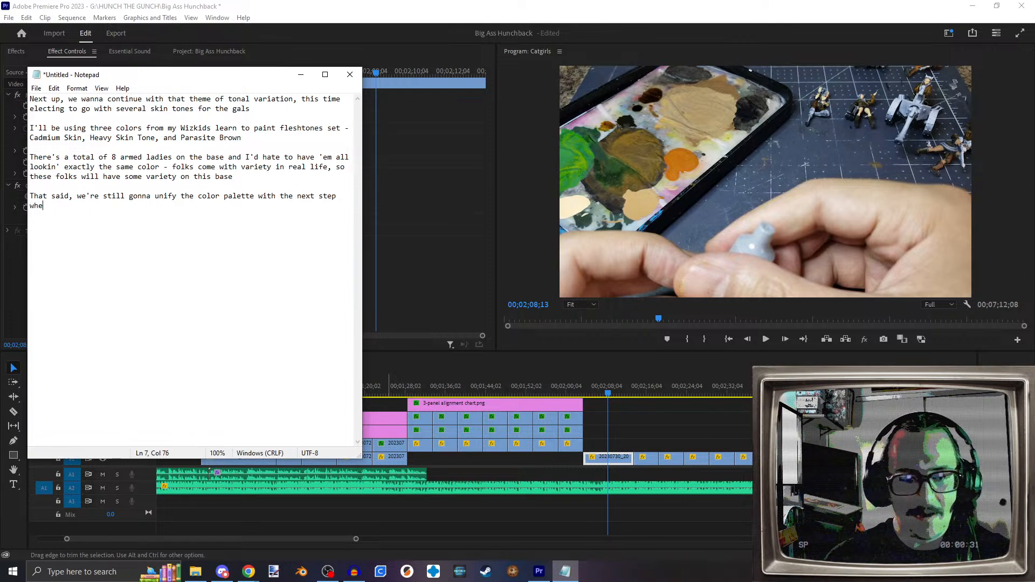
pyautogui.write("rein they're gonna get a heavy")
pyautogui.press('BackSpace')
pyautogui.press('BackSpace')
pyautogui.press('BackSpace')
pyautogui.write('fty ')
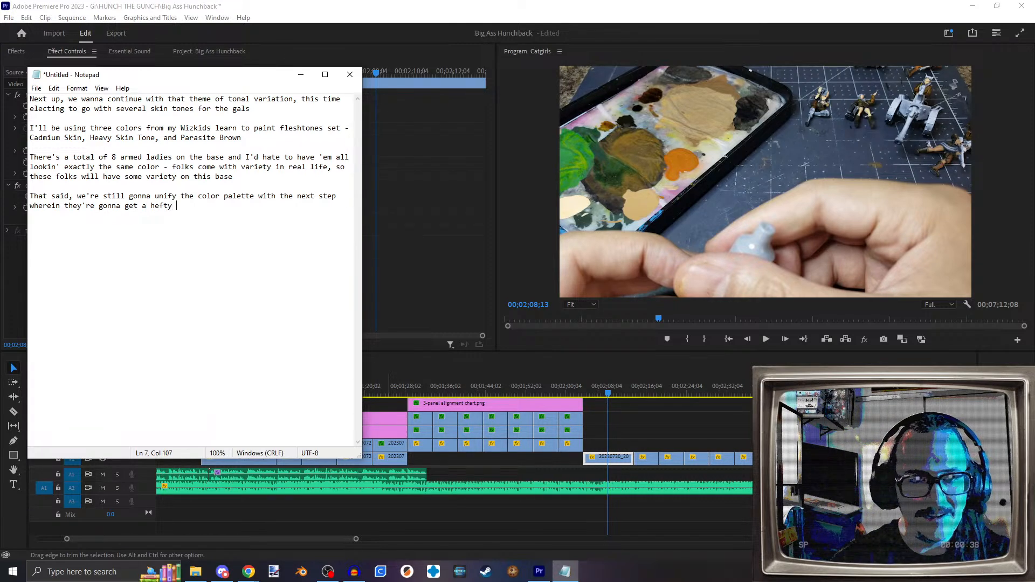
pyautogui.write('soaking wirthg')
pyautogui.press('BackSpace')
pyautogui.press('BackSpace')
pyautogui.press('BackSpace')
pyautogui.press('BackSpace')
pyautogui.write('th flesh wash')
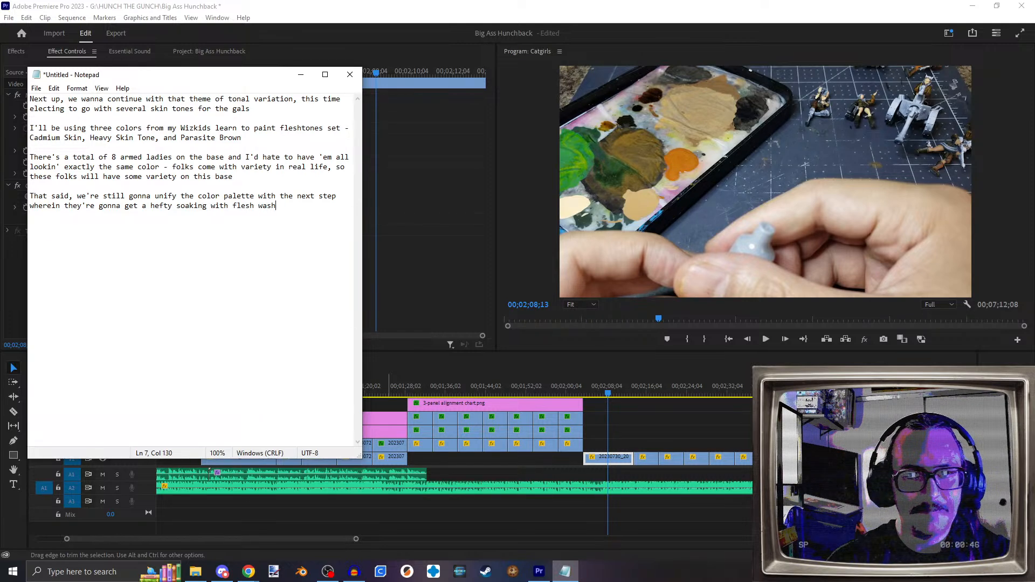
# Step: Continue the fourth paragraph with ", serving to create the shadows and add a bit of"
pyautogui.write(', ser')
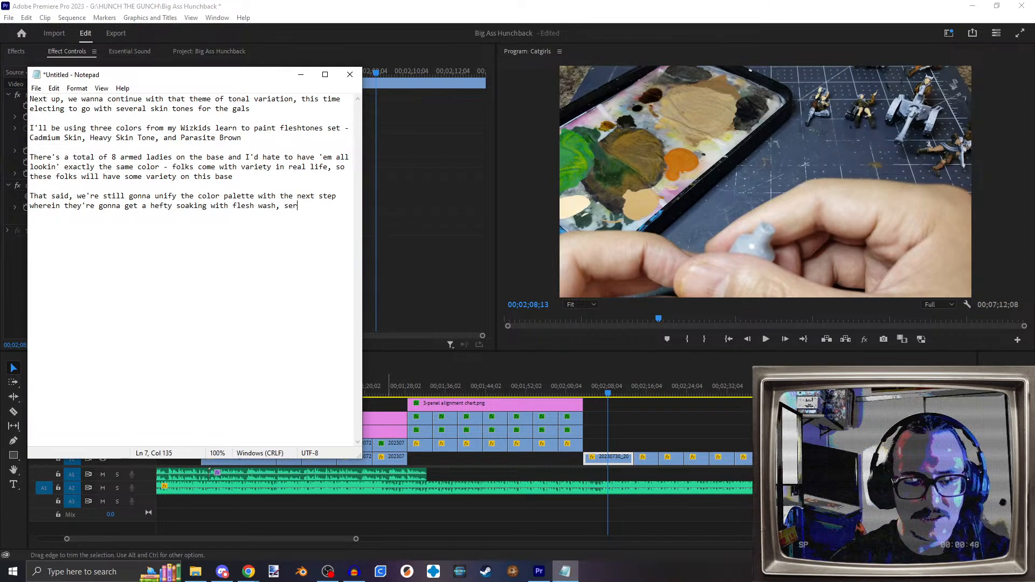
pyautogui.write('ving to ')
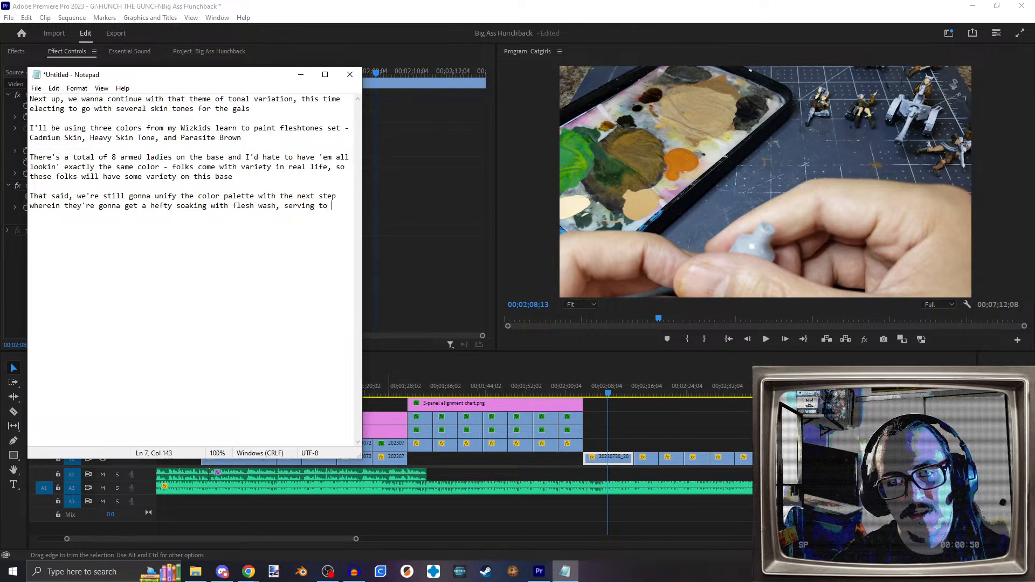
pyautogui.write('create the shadows')
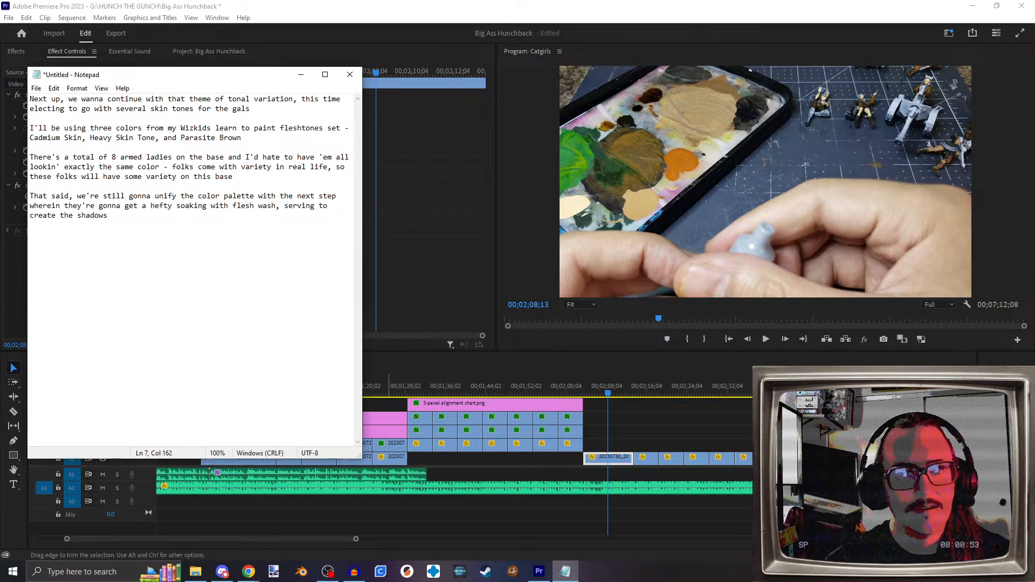
pyautogui.write(' and')
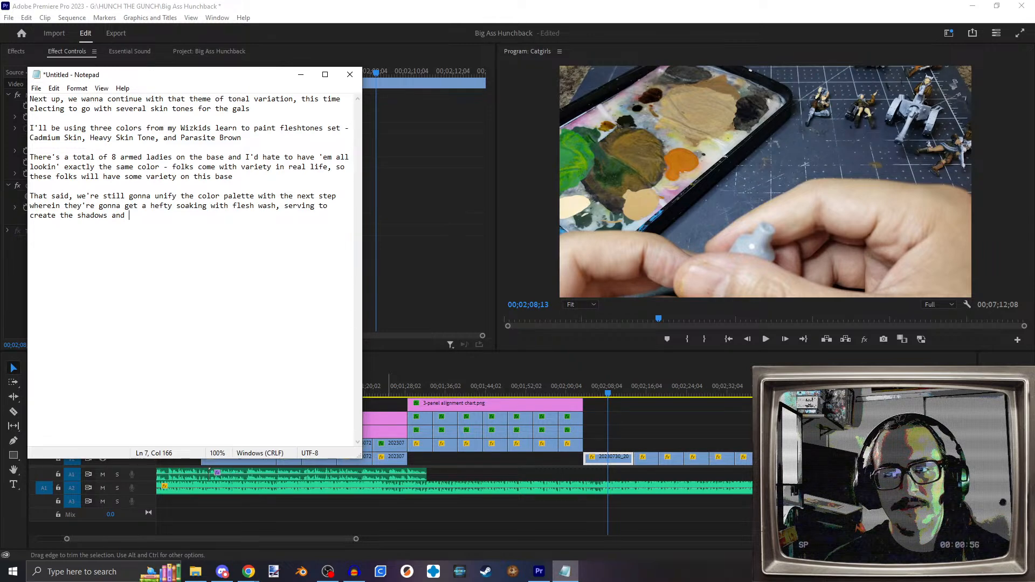
pyautogui.write(' add a bit of')
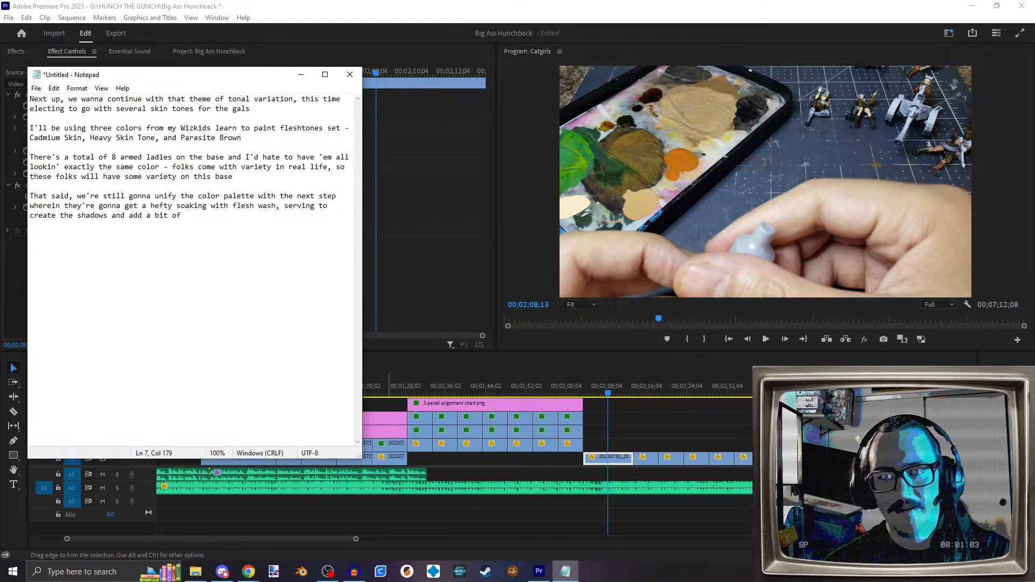
# Step: Finish the fourth paragraph with "unifying shade tone" and leave a blank line for a new paragraph
pyautogui.write('unifying shaod')
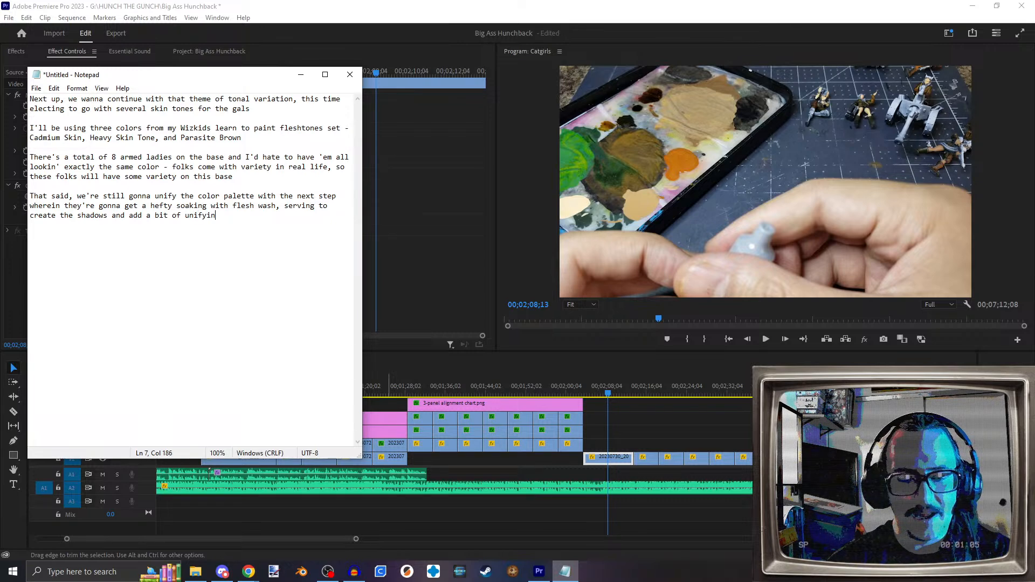
pyautogui.press('BackSpace')
pyautogui.press('BackSpace')
pyautogui.write('dow')
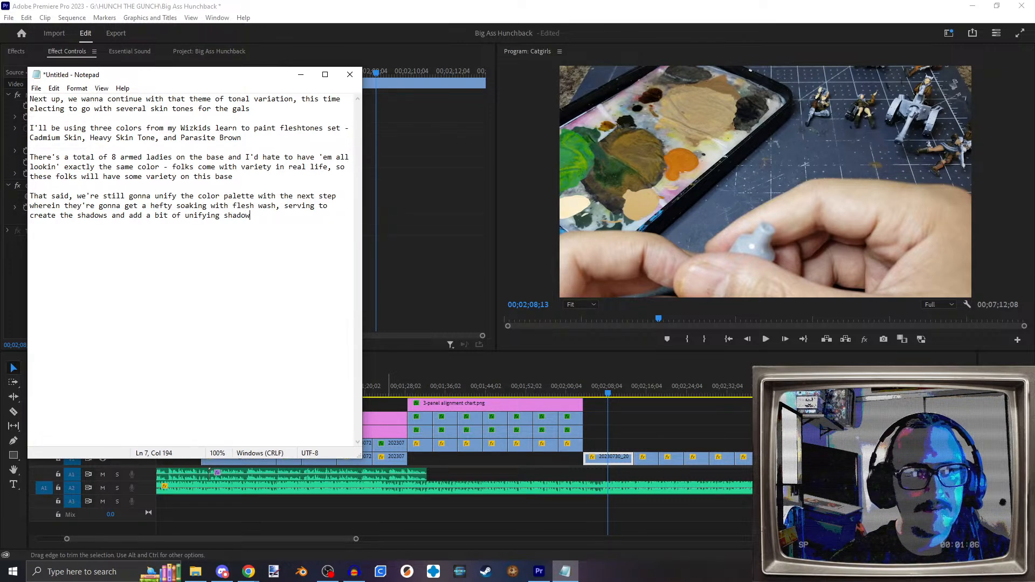
pyautogui.press('BackSpace')
pyautogui.press('BackSpace')
pyautogui.press('BackSpace')
pyautogui.press('BackSpace')
pyautogui.press('BackSpace')
pyautogui.press('BackSpace')
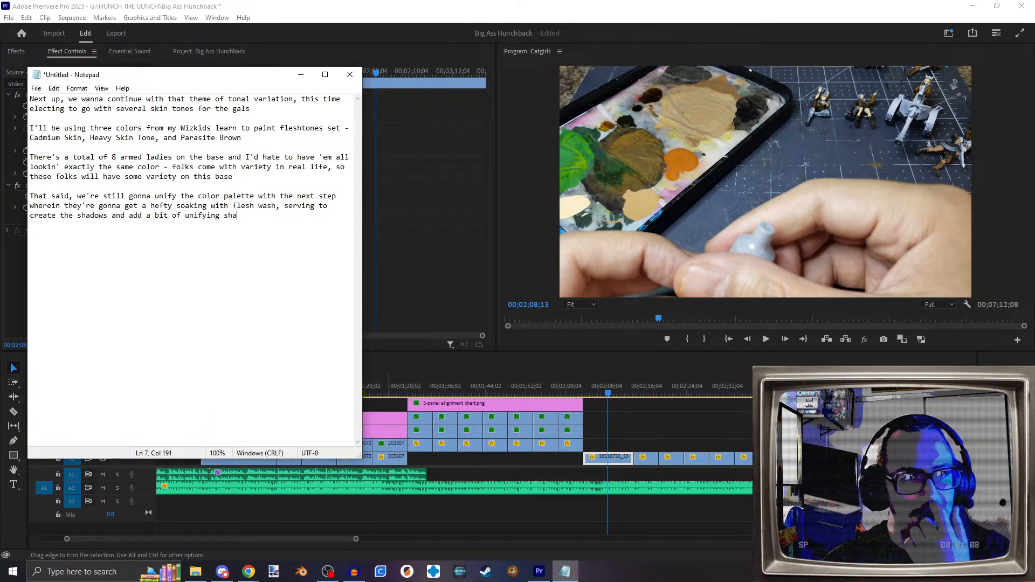
pyautogui.write('shade tone')
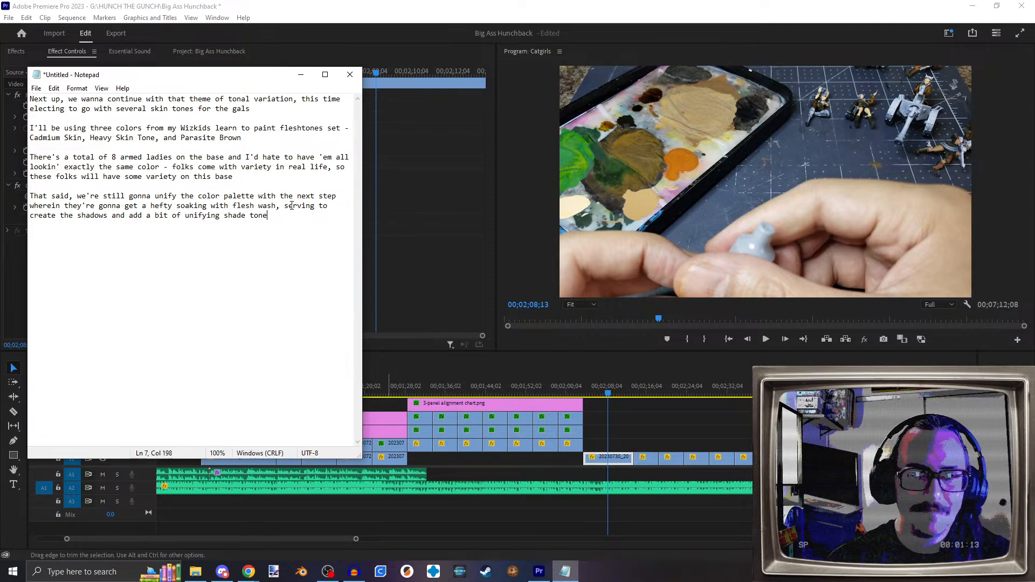
pyautogui.press('Return')
pyautogui.press('Return')
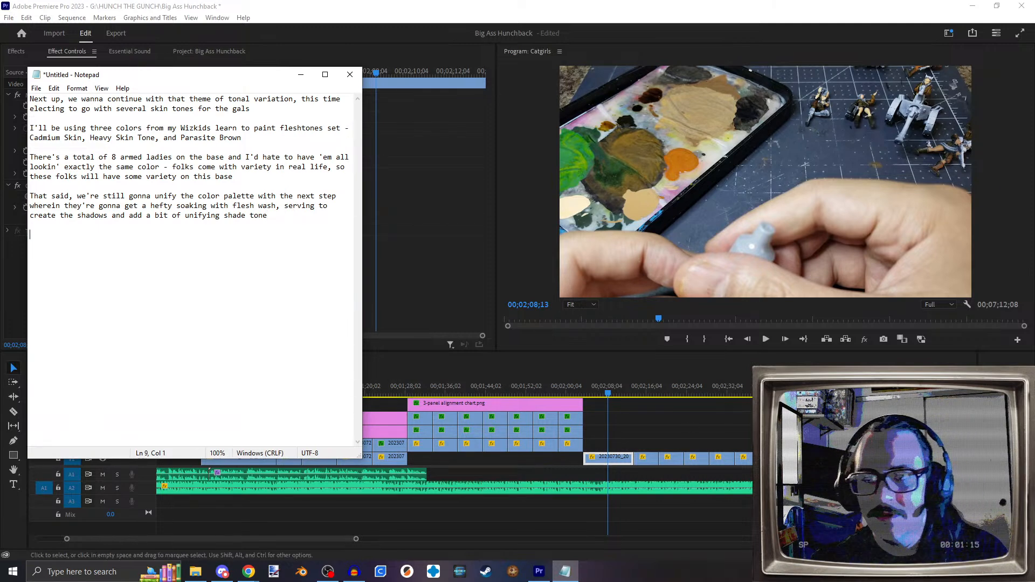
# Step: Switch to Premiere Pro and review the Catgirls footage between 00;02;54;18 and 00;03;38;24
pyautogui.scroll(-3, 752, 434)
pyautogui.scroll(-3, 753, 434)
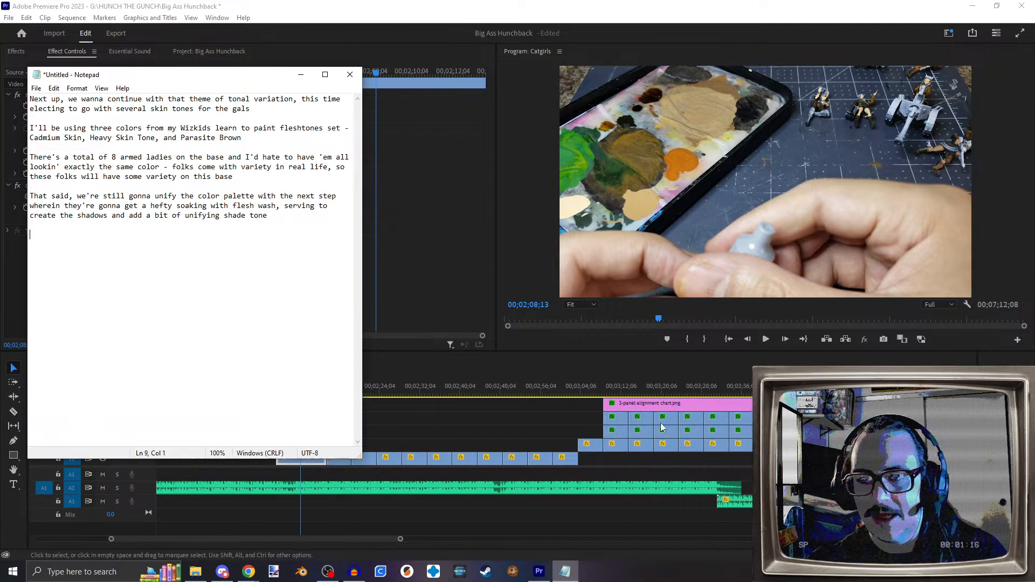
pyautogui.click(587, 394)
pyautogui.moveTo(588, 395)
pyautogui.mouseDown()
pyautogui.moveTo(380, 395)
pyautogui.moveTo(551, 400)
pyautogui.moveTo(533, 395)
pyautogui.mouseUp()
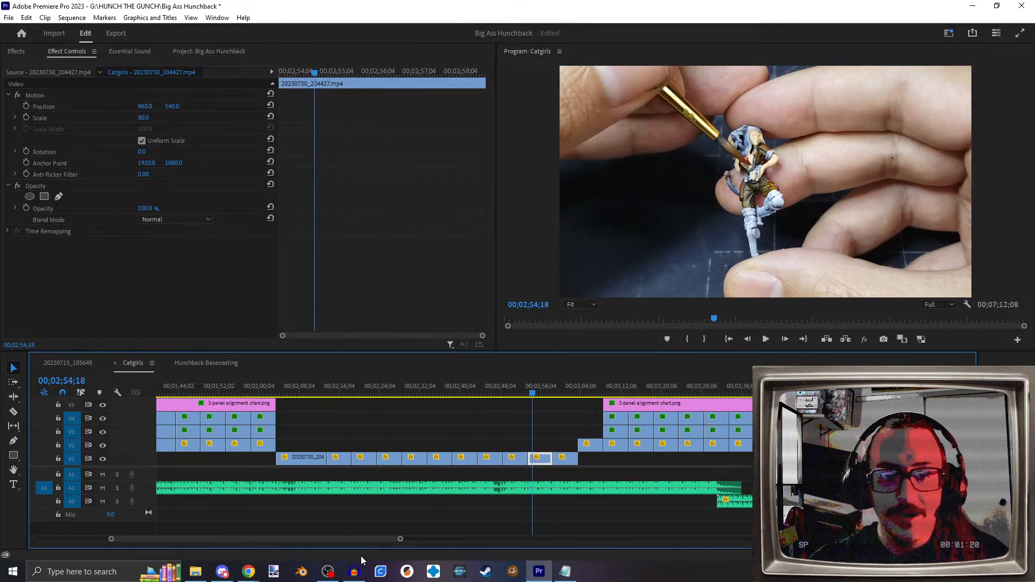
pyautogui.click(586, 393)
pyautogui.click(739, 396)
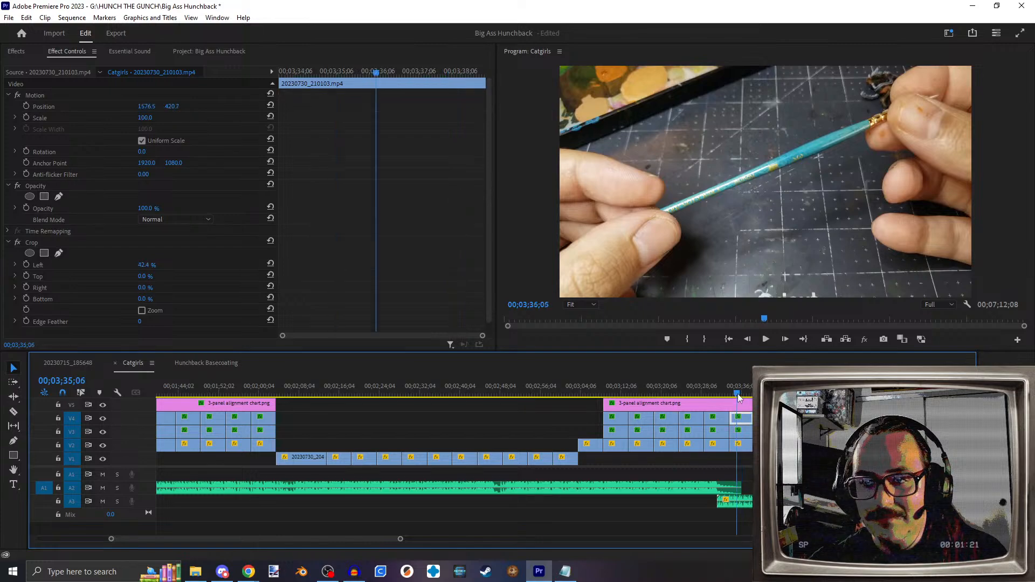
pyautogui.moveTo(739, 398)
pyautogui.mouseDown()
pyautogui.moveTo(794, 397)
pyautogui.moveTo(592, 393)
pyautogui.moveTo(697, 378)
pyautogui.moveTo(751, 396)
pyautogui.mouseUp()
pyautogui.click(565, 572)
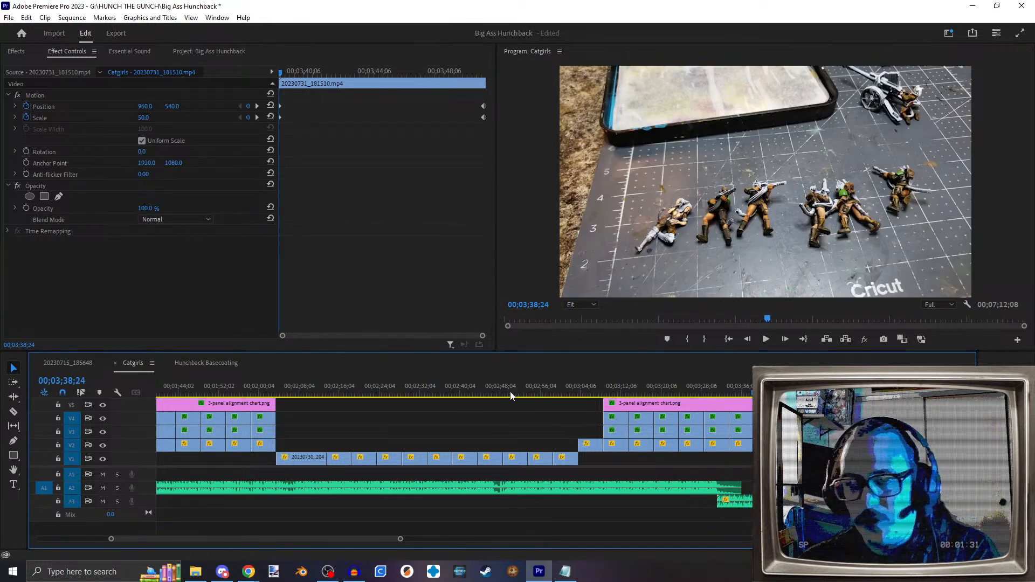
# Step: Check the Catgirls frame at 00;02;22;04 and the timeline clips around it
pyautogui.click(370, 386)
pyautogui.scroll(2, 343, 399)
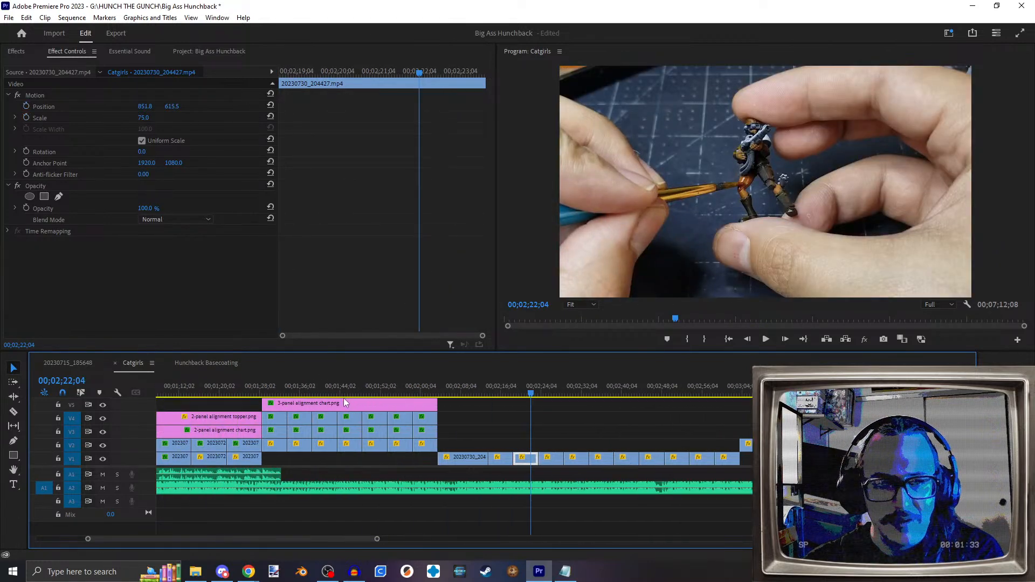
pyautogui.scroll(-2, 348, 399)
pyautogui.scroll(-1, 458, 418)
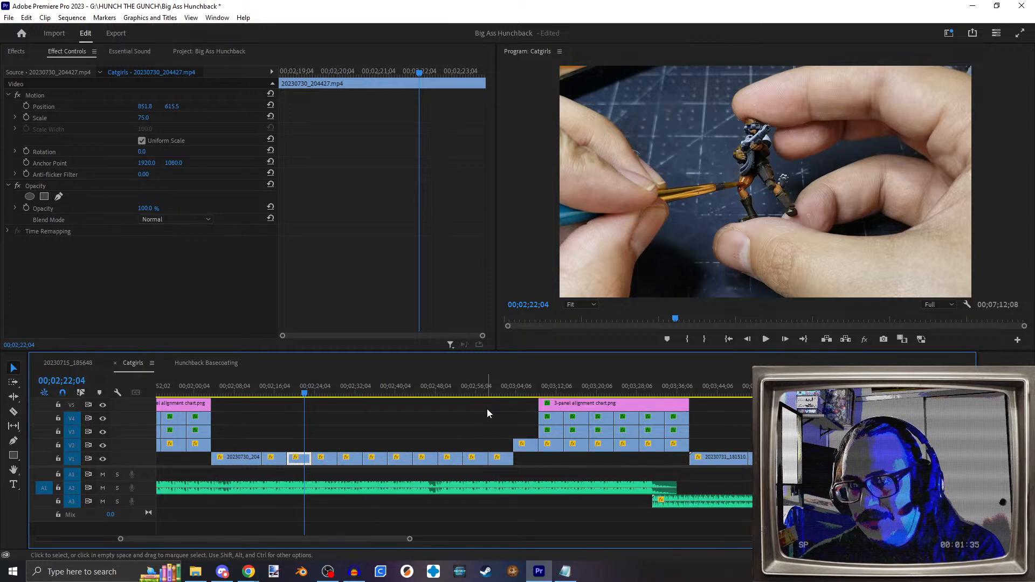
# Step: Return to Notepad and start a fifth paragraph with "Continuin' with the theme of unification"
pyautogui.click(565, 572)
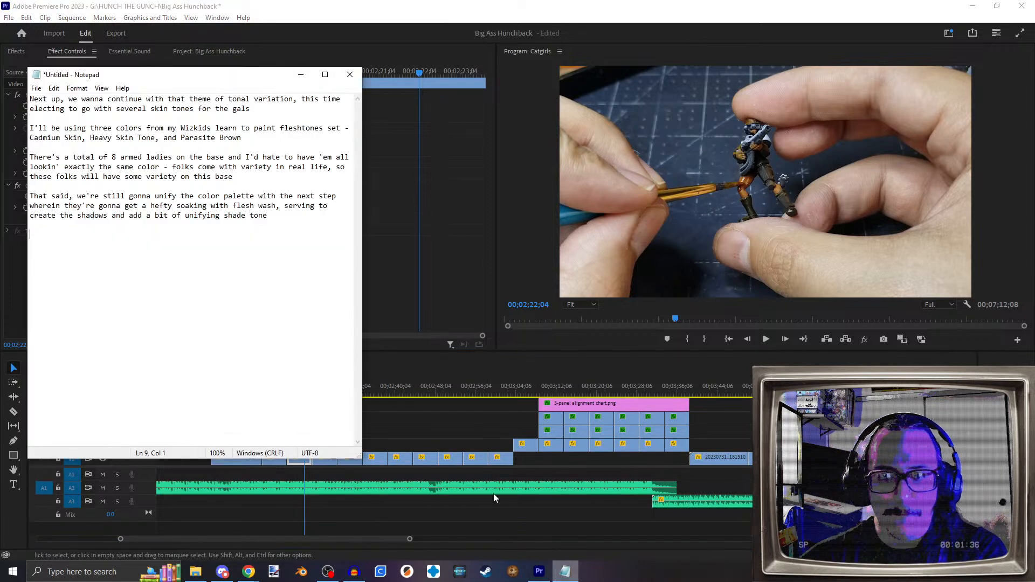
pyautogui.click(301, 221)
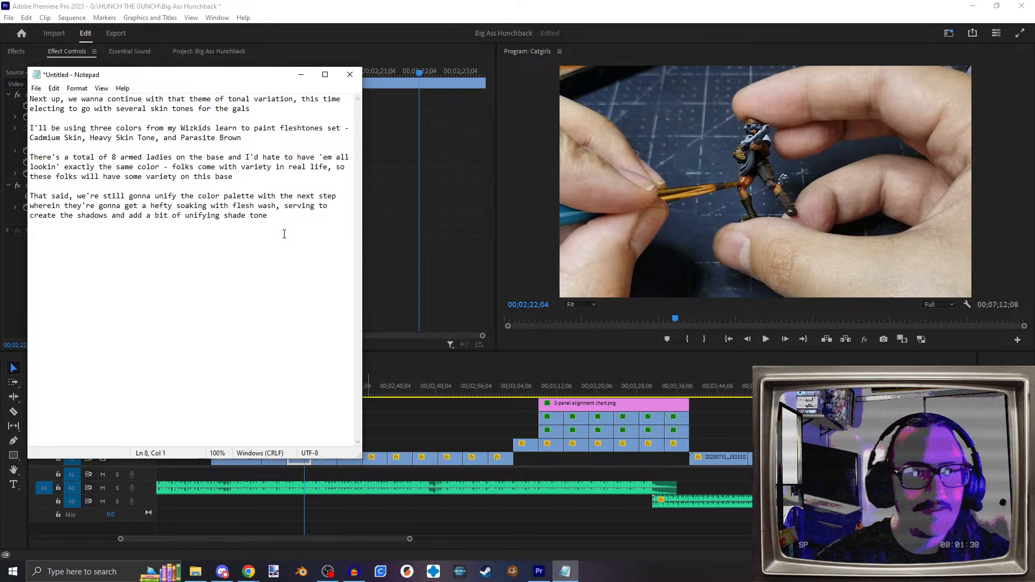
pyautogui.write('Continuin')
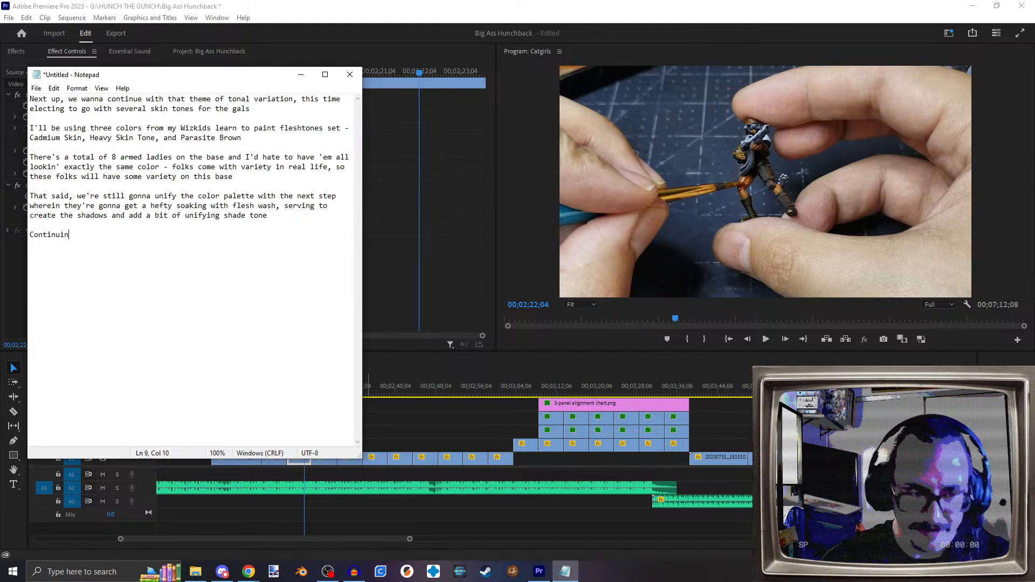
pyautogui.write("' with the t")
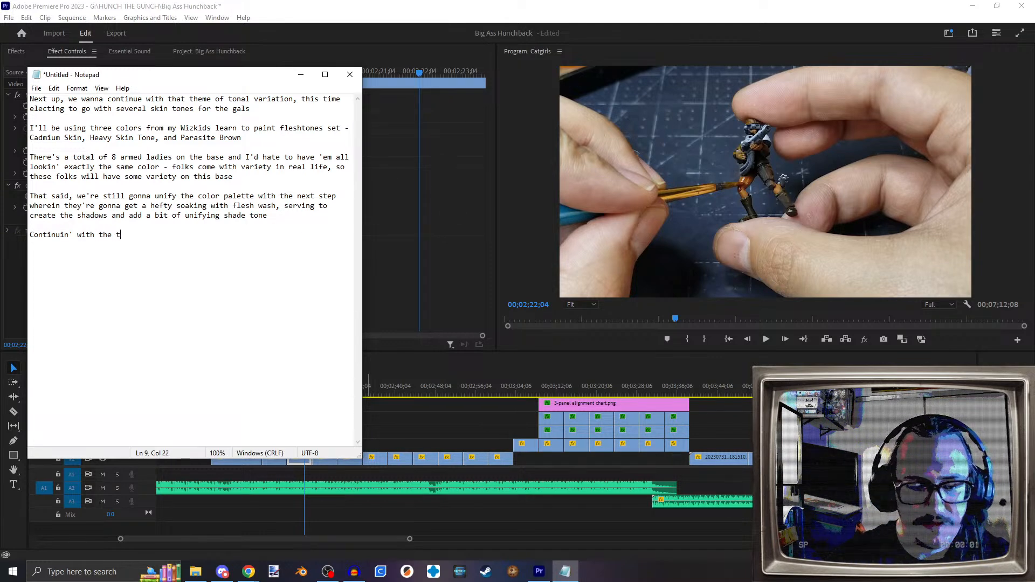
pyautogui.write('heme of unification')
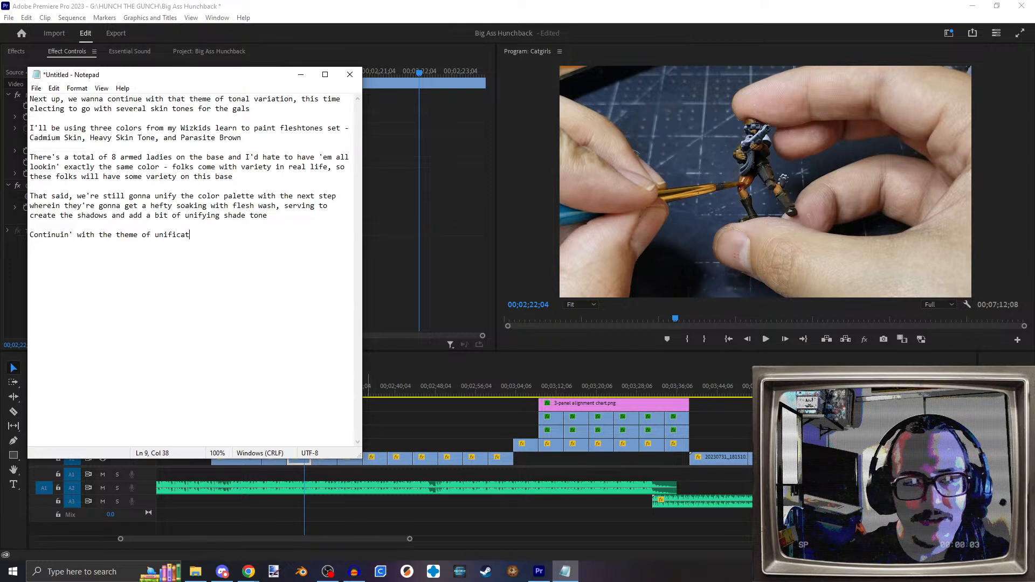
pyautogui.press('Left')
pyautogui.press('Left')
pyautogui.press('Left')
pyautogui.press('Left')
pyautogui.press('Left')
pyautogui.press('Left')
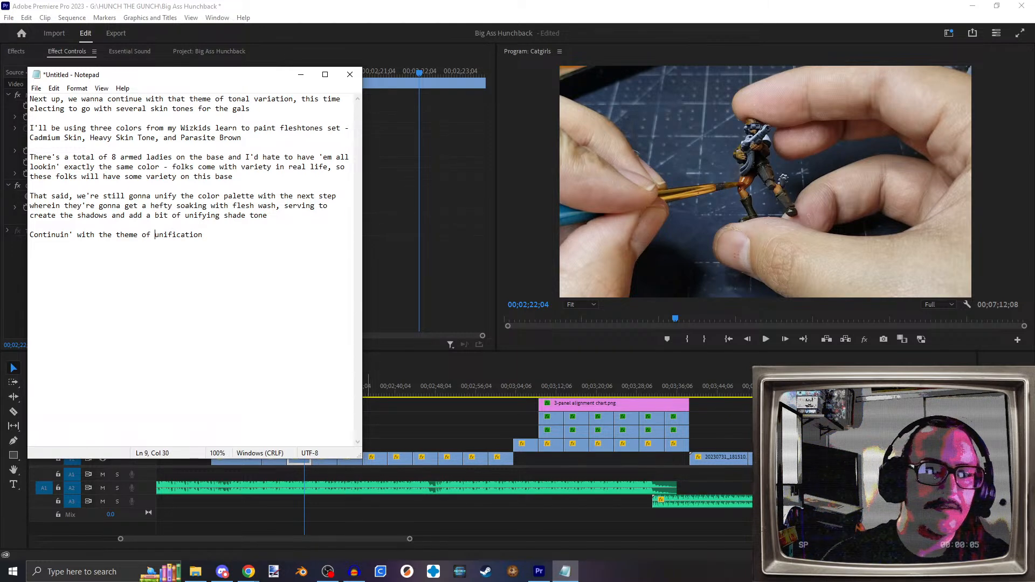
pyautogui.write('pe')
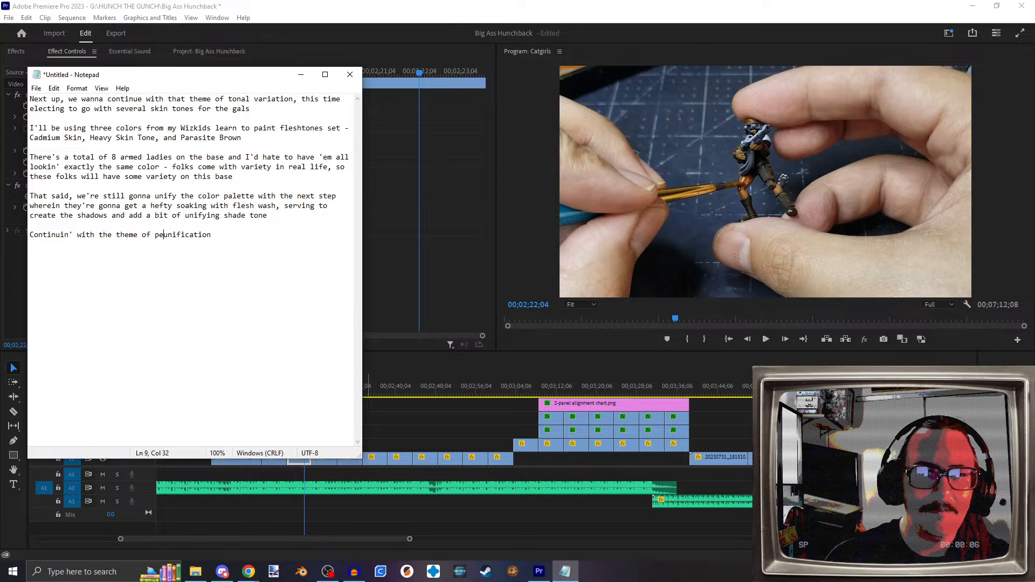
pyautogui.press('BackSpace')
pyautogui.press('BackSpace')
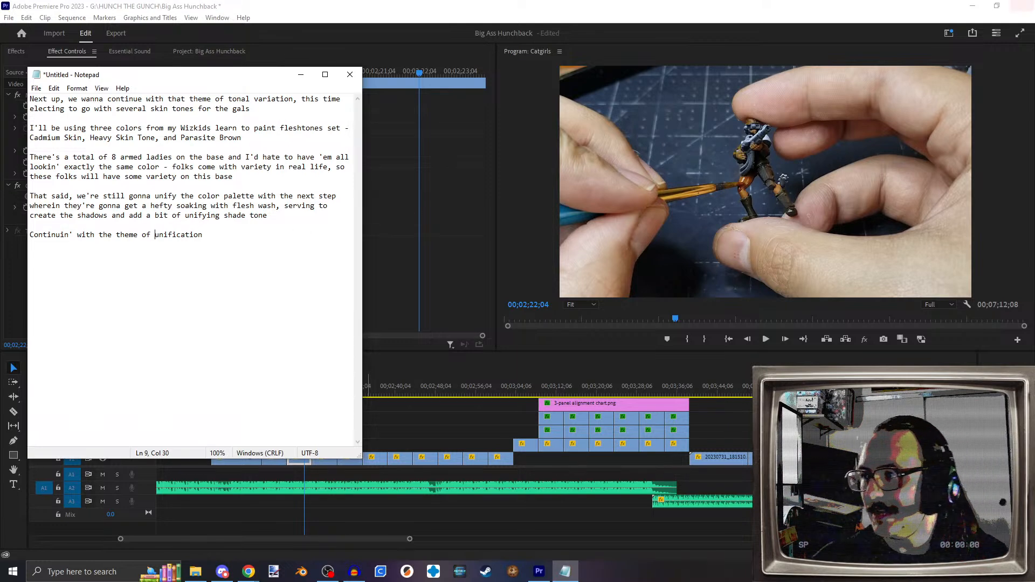
# Step: Switch to Chrome and search Google for "synonym for palette"
pyautogui.moveTo(409, 0); pyautogui.dragTo(408, 1)
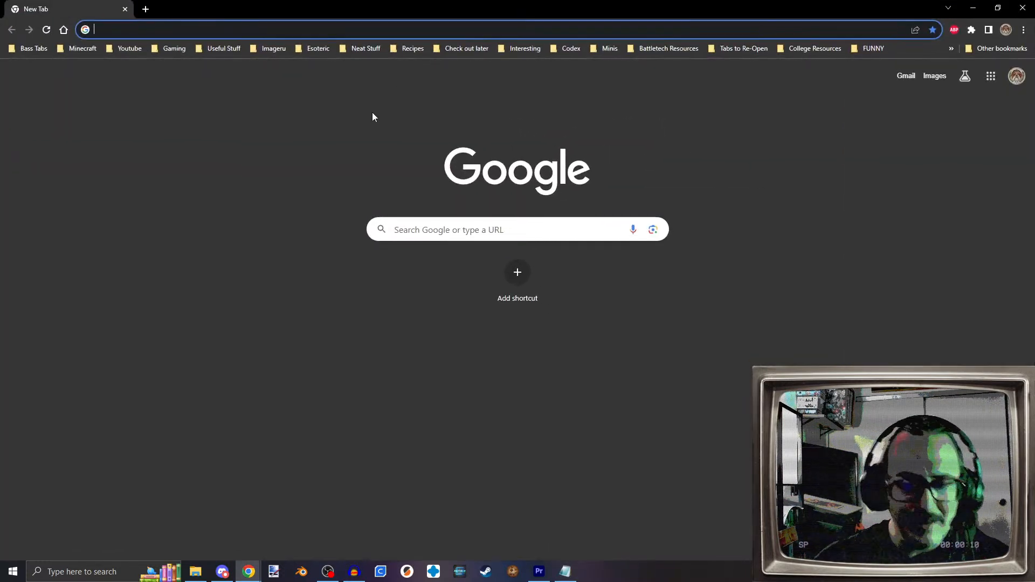
pyautogui.write('syno')
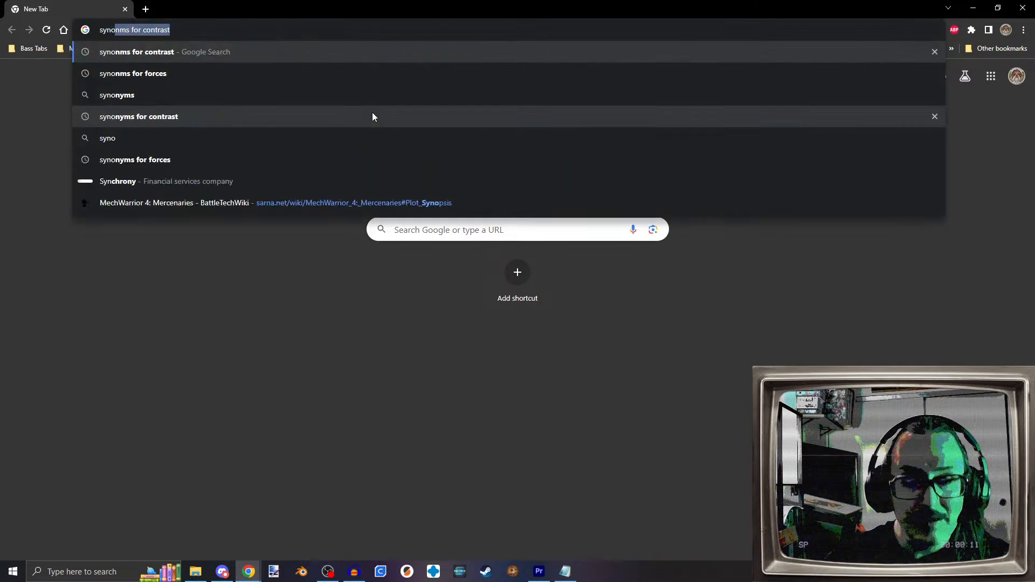
pyautogui.write('nym f')
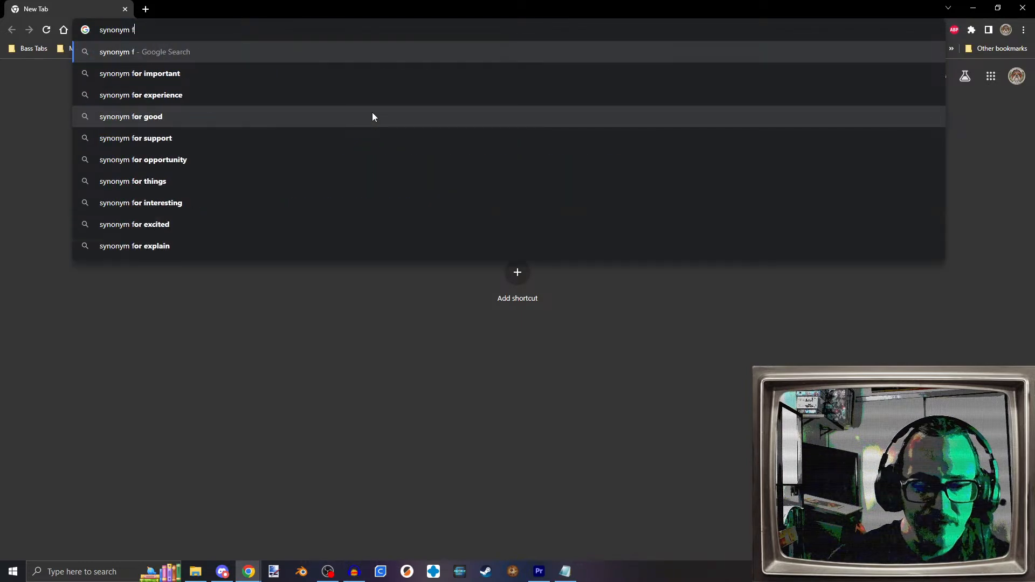
pyautogui.write('or palette')
pyautogui.press('Return')
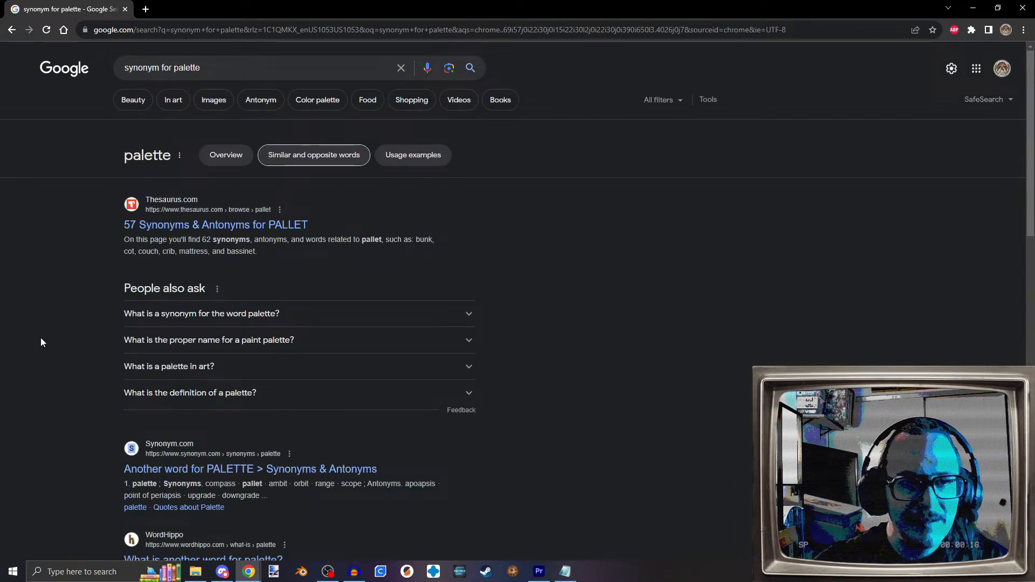
# Step: Look through the Synonym.com result for alternatives to "palette", and minimize the browser
pyautogui.scroll(-3, 41, 339)
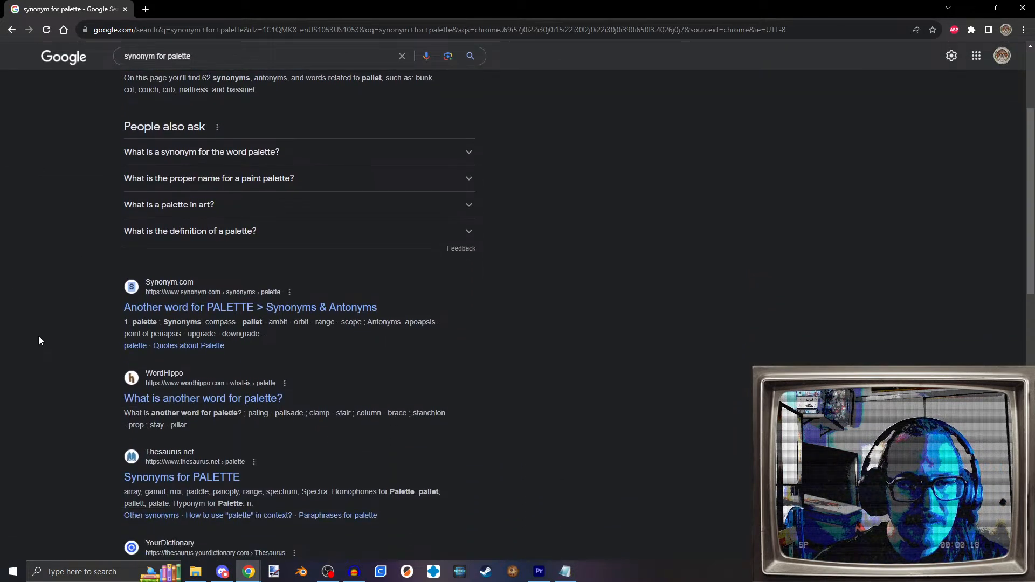
pyautogui.click(272, 309)
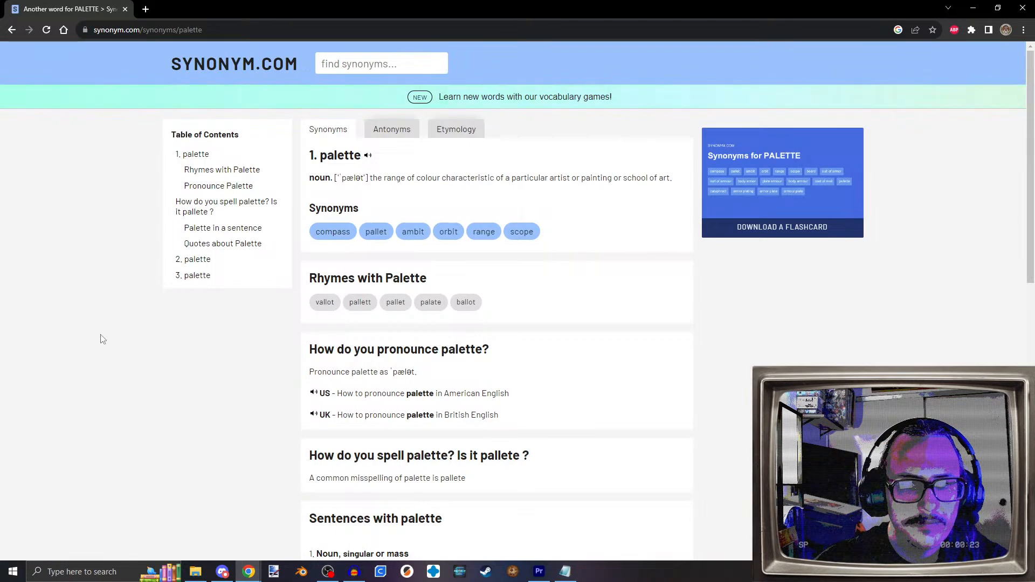
pyautogui.scroll(-7, 104, 341)
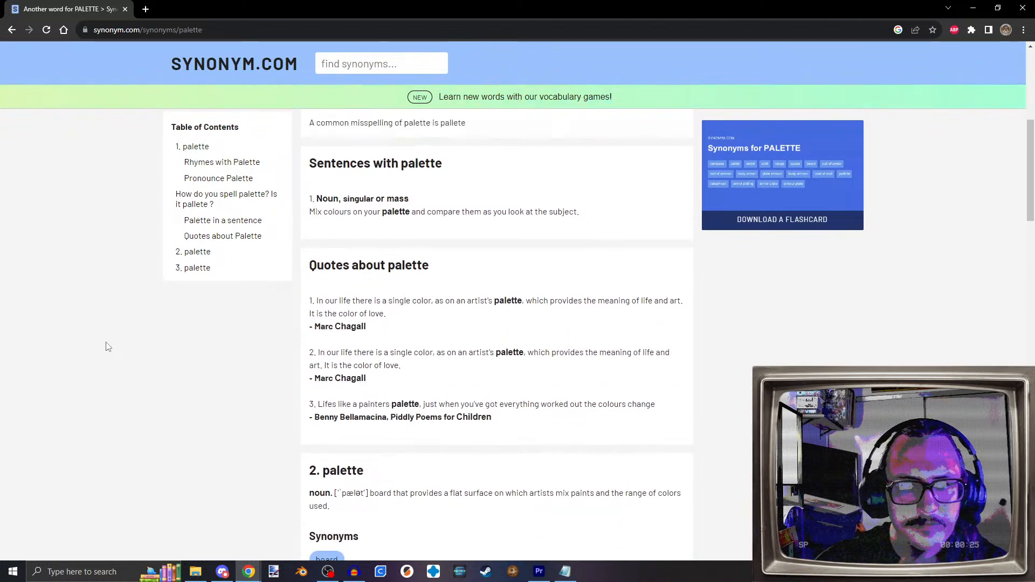
pyautogui.scroll(7, 106, 346)
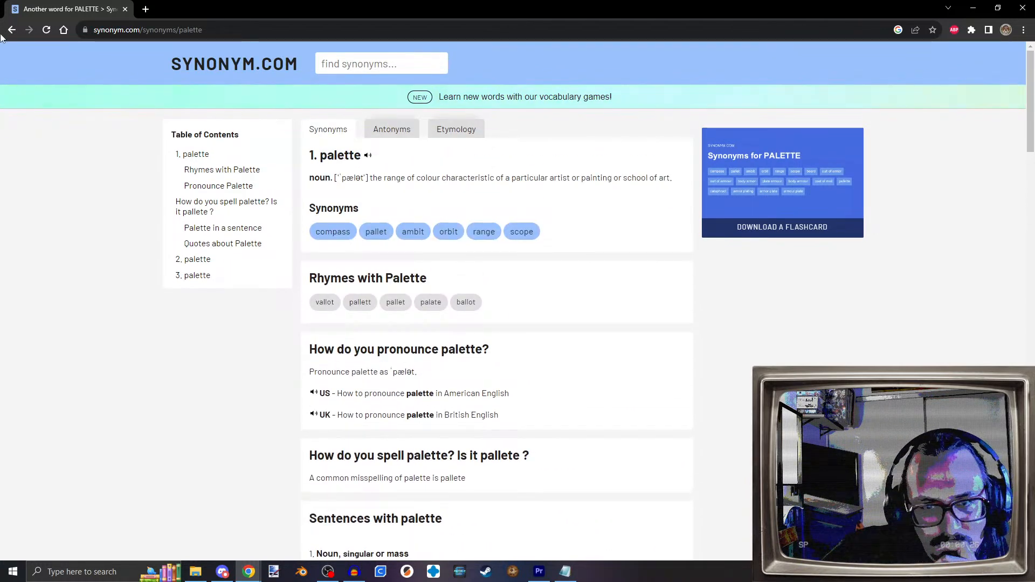
pyautogui.click(973, 8)
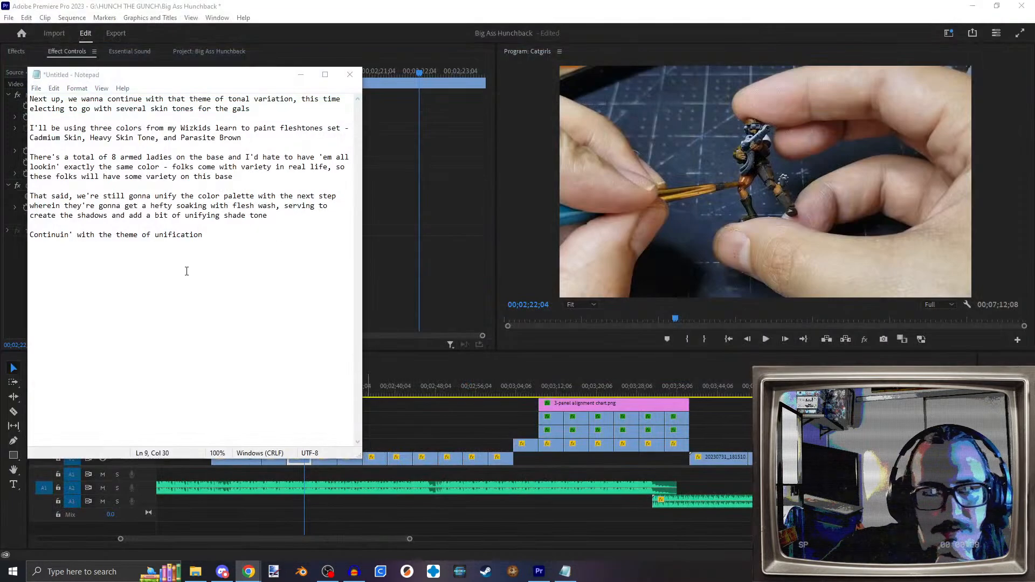
# Step: Replace "unification" in the fifth paragraph with "unified color range, we'll go on to create the highlights on these models"
pyautogui.click(224, 238)
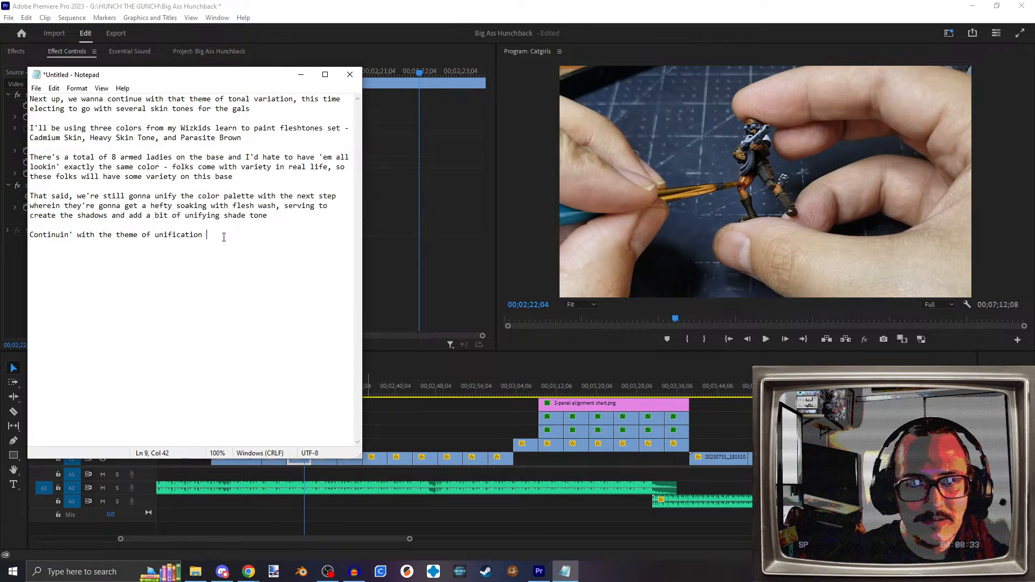
pyautogui.press('BackSpace')
pyautogui.press('BackSpace')
pyautogui.press('BackSpace')
pyautogui.press('BackSpace')
pyautogui.press('BackSpace')
pyautogui.press('BackSpace')
pyautogui.press('BackSpace')
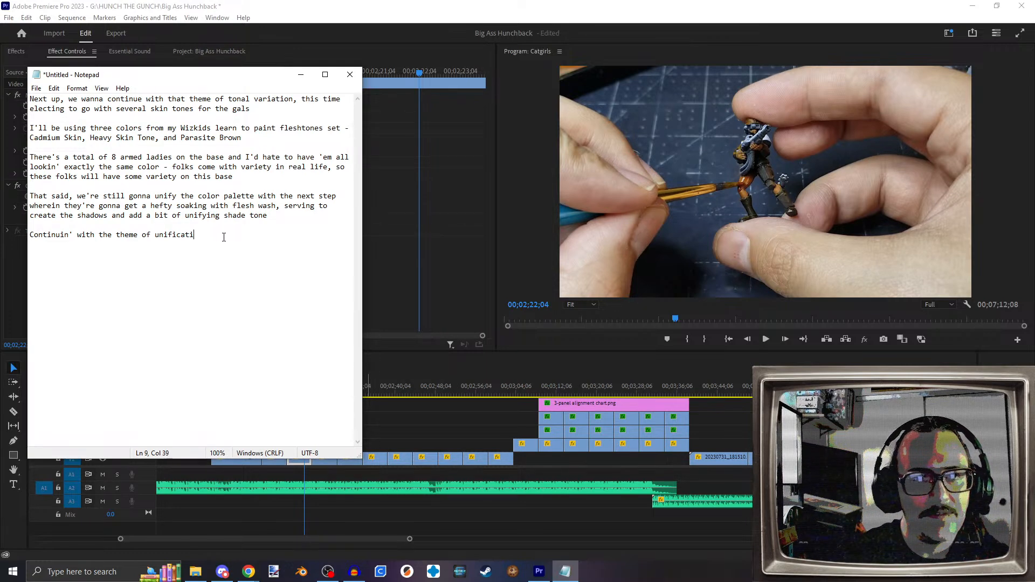
pyautogui.write('ed col')
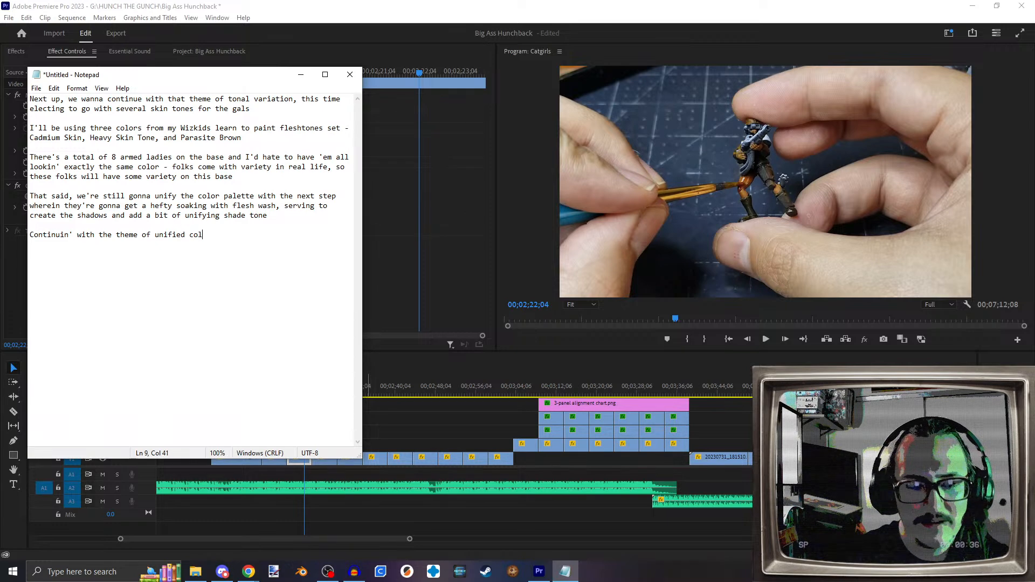
pyautogui.write("or range, we'll go on to create the highligh")
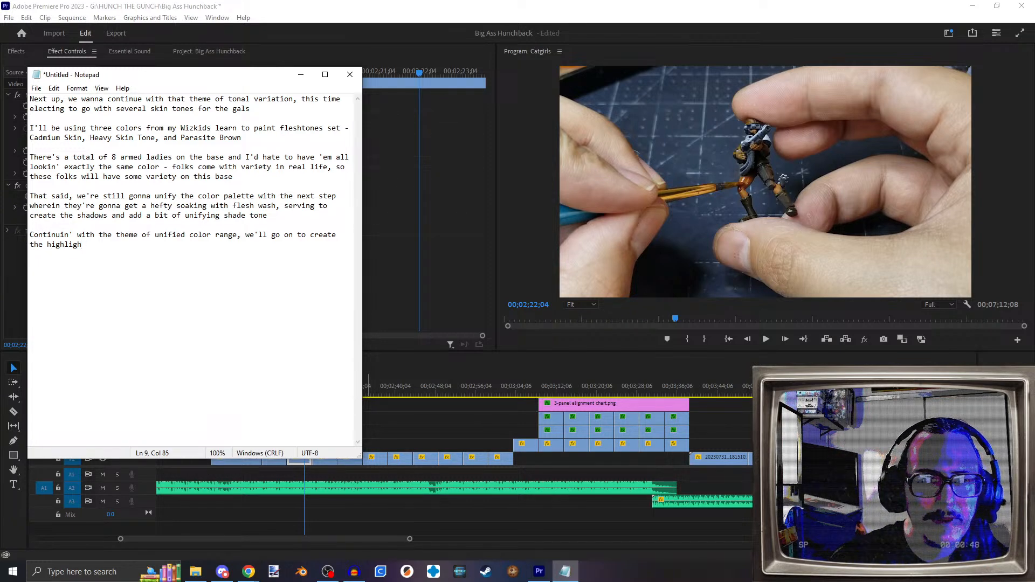
pyautogui.write('ts on')
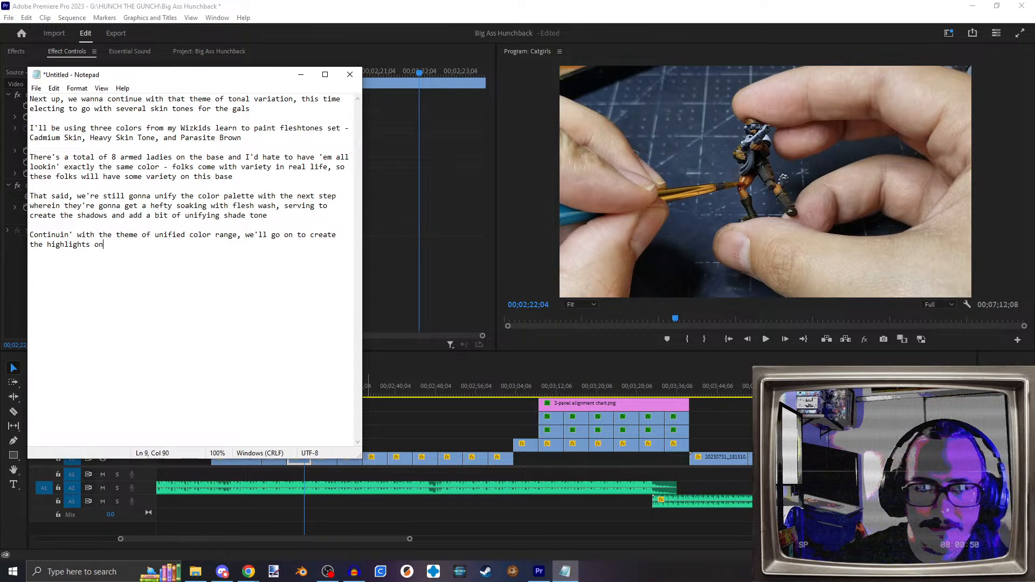
pyautogui.write(' these mode')
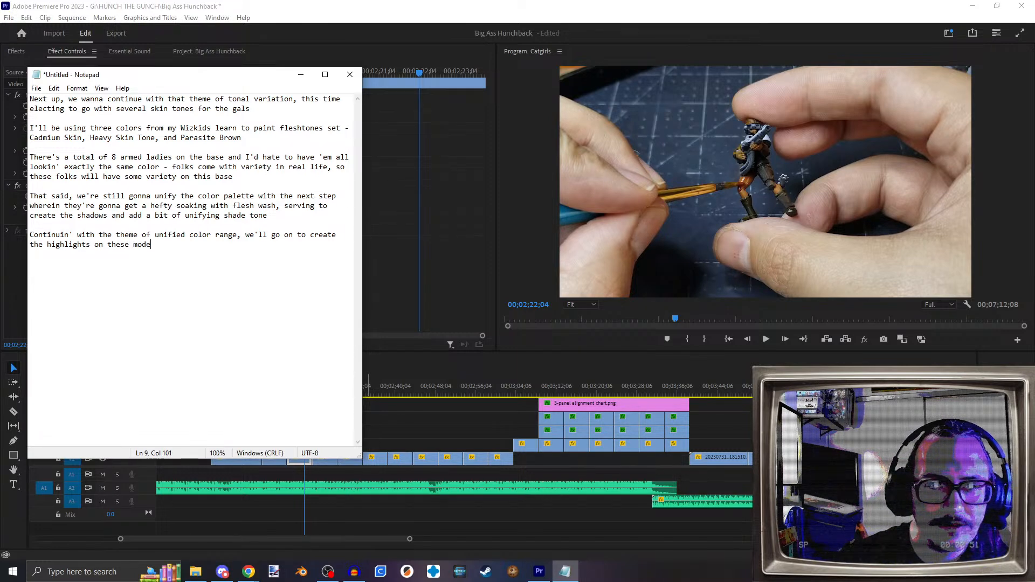
pyautogui.write('ls')
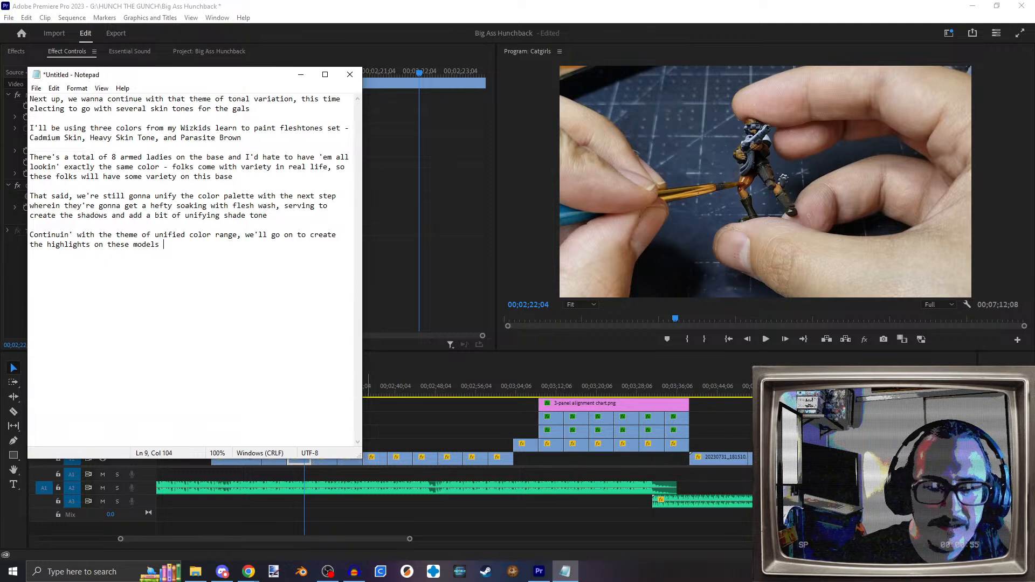
# Step: Finish the fifth paragraph with "using the same shade to bring out the lighter areas"
pyautogui.write(' using ')
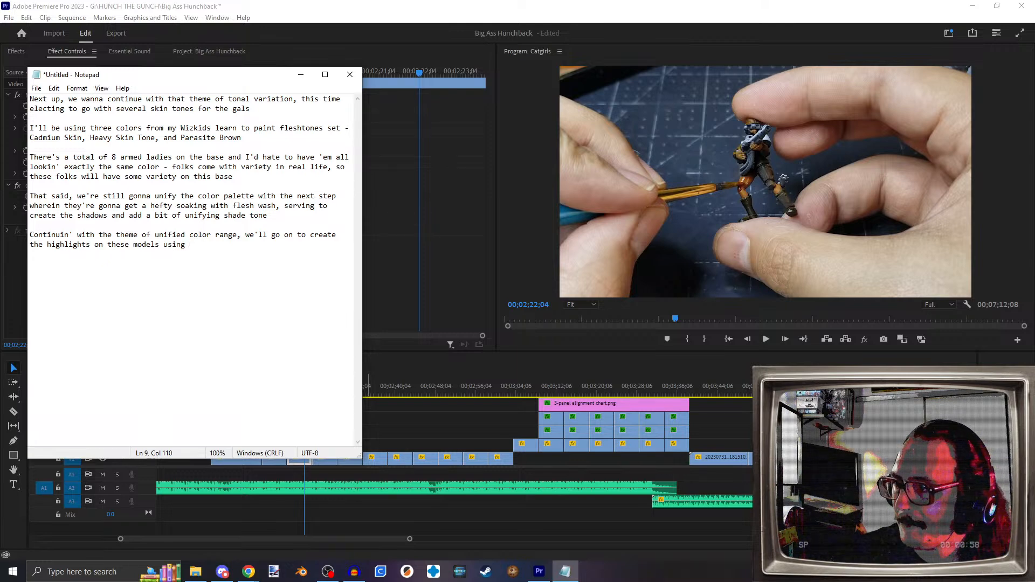
pyautogui.write('the same tone')
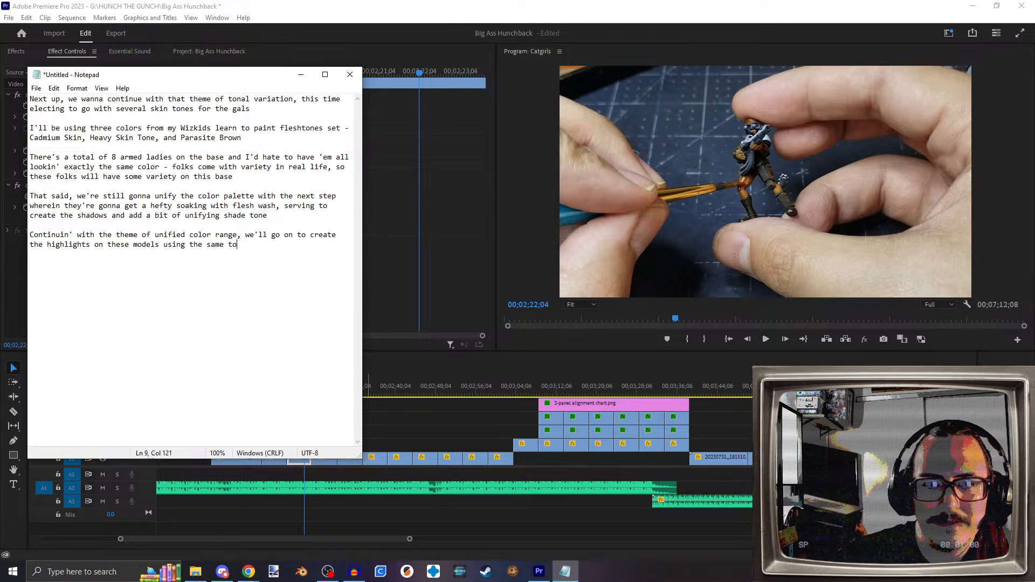
pyautogui.press('BackSpace')
pyautogui.press('BackSpace')
pyautogui.press('BackSpace')
pyautogui.press('BackSpace')
pyautogui.press('BackSpace')
pyautogui.write('shade to ')
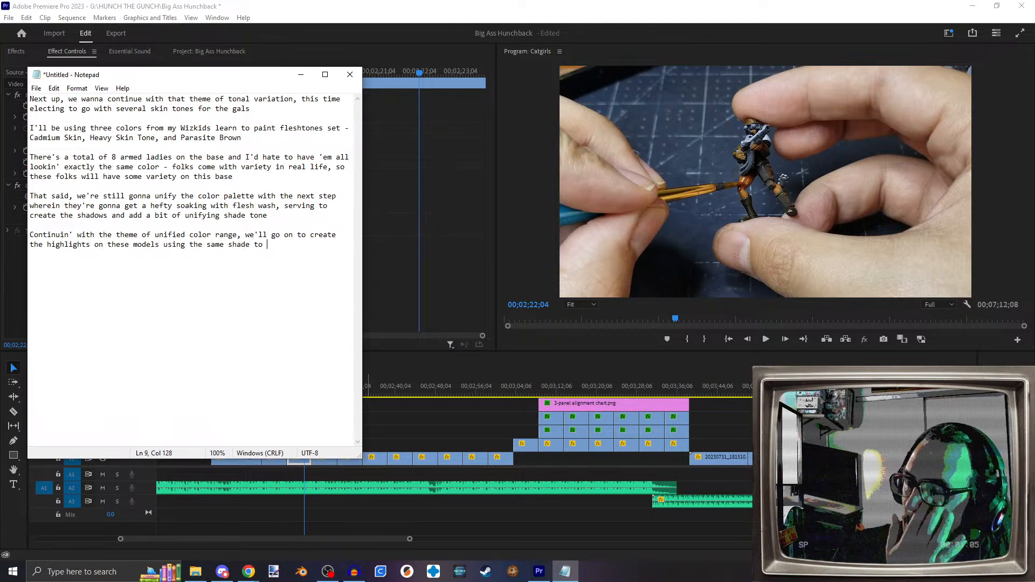
pyautogui.write('bring ')
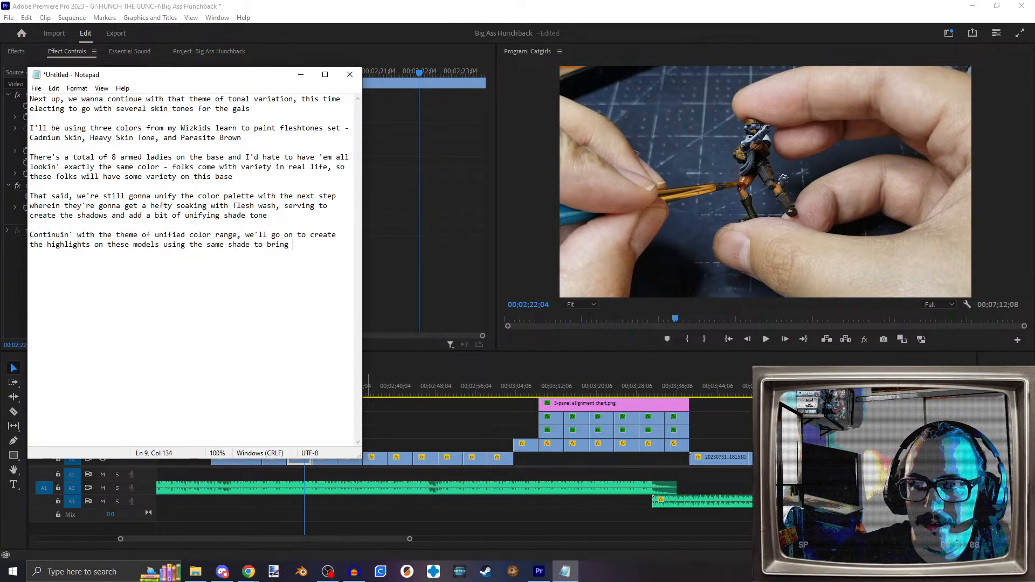
pyautogui.write('out the ')
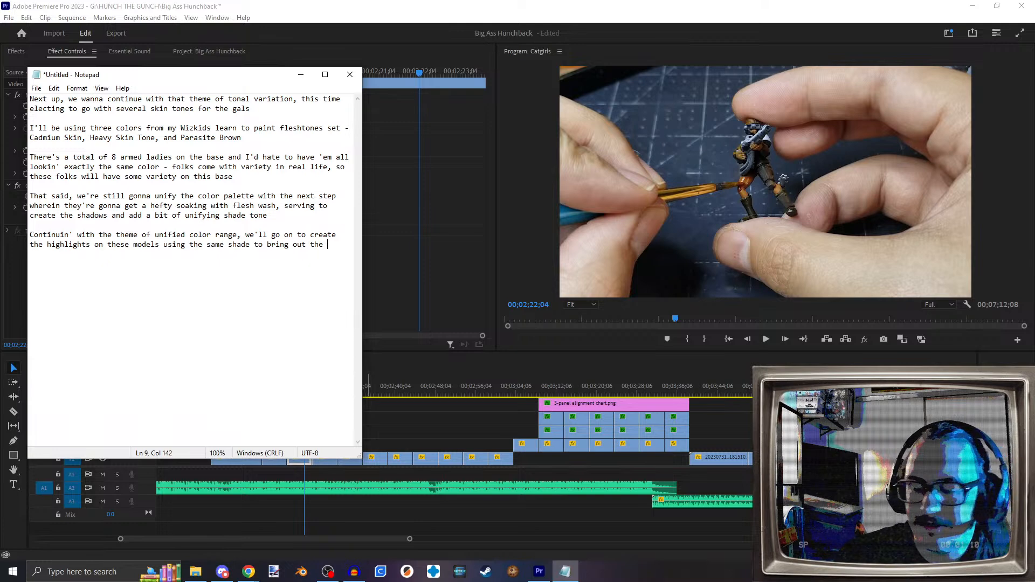
pyautogui.write('lighter ')
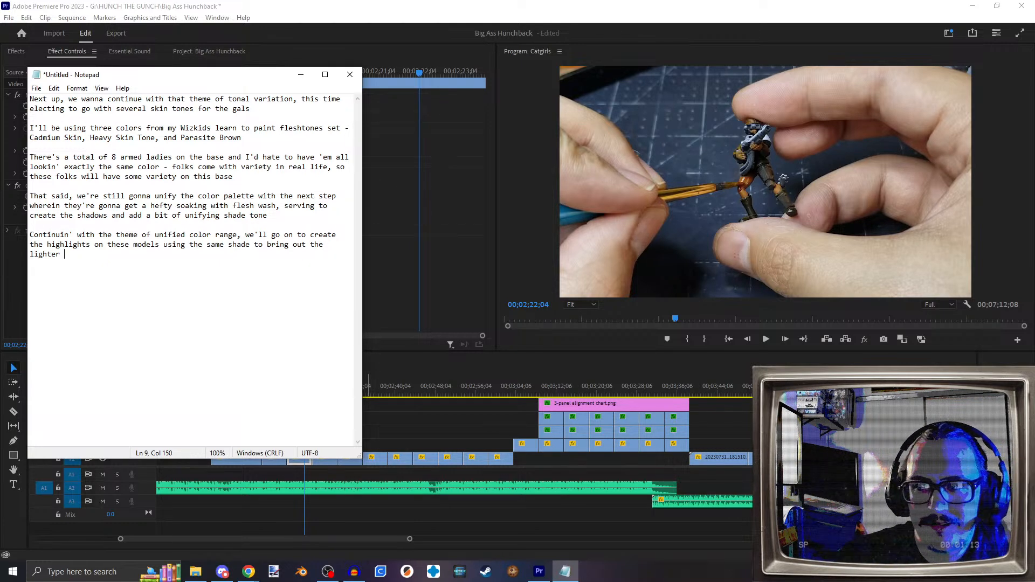
pyautogui.write('areas')
# Step: Start a sixth paragraph with "Using a brand new sharp"
pyautogui.press('Return')
pyautogui.write('Using a brand new')
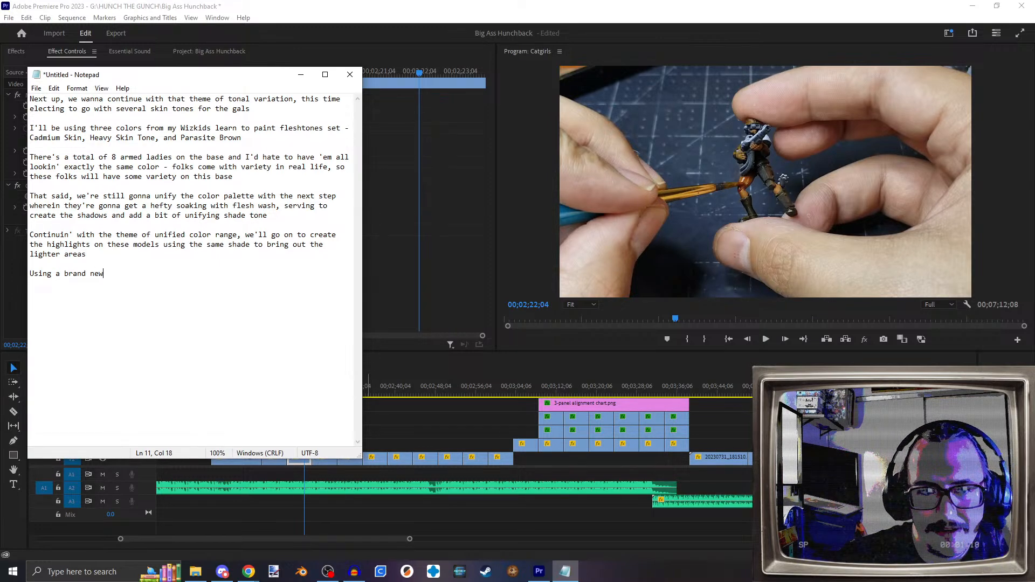
pyautogui.write(' sharp')
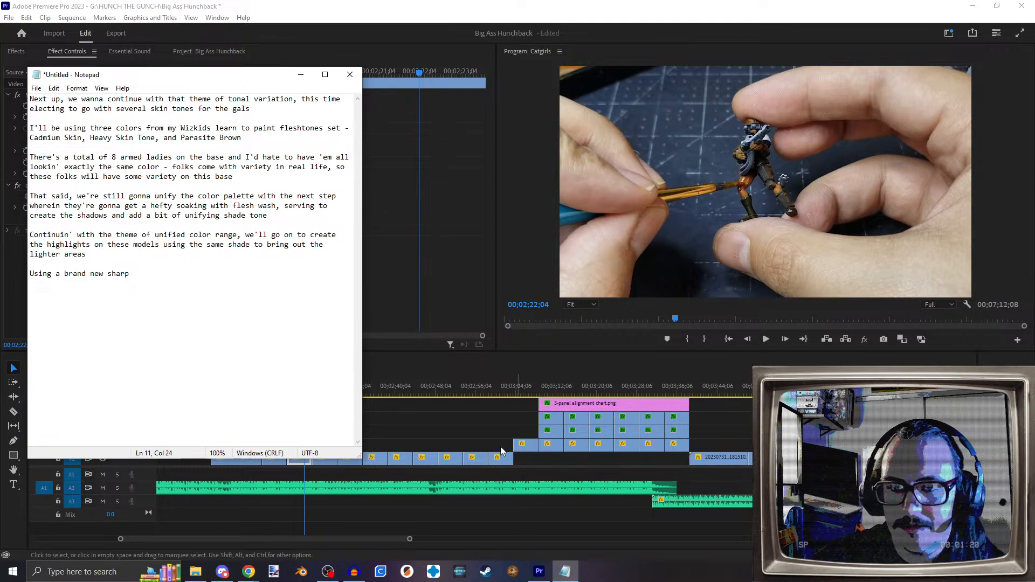
# Step: Check the brush clip at 00;03;06;27 in Premiere Pro, and return to Notepad to add "synthetic 3/0 liner brush" after "sharp"
pyautogui.click(527, 391)
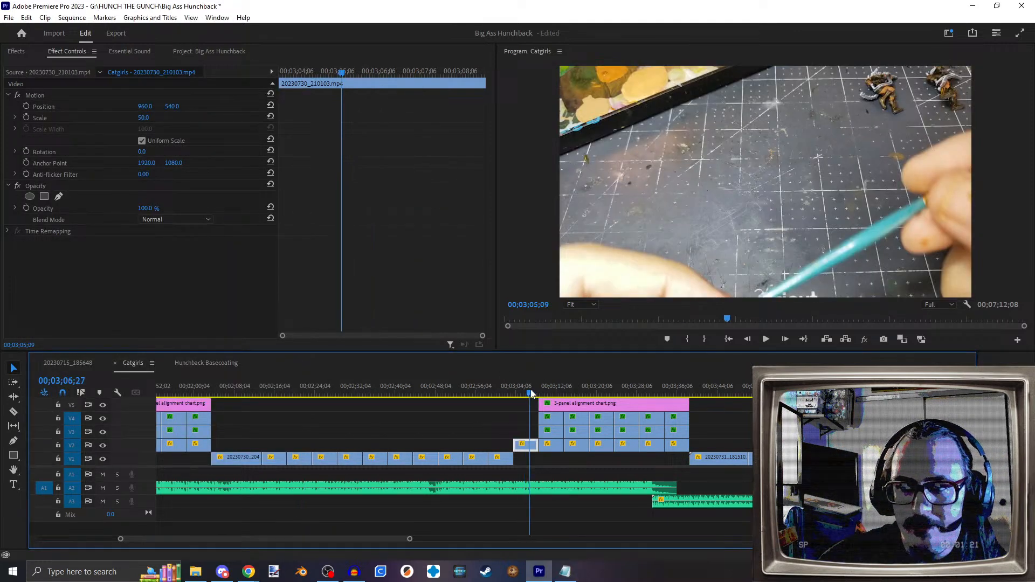
pyautogui.click(531, 393)
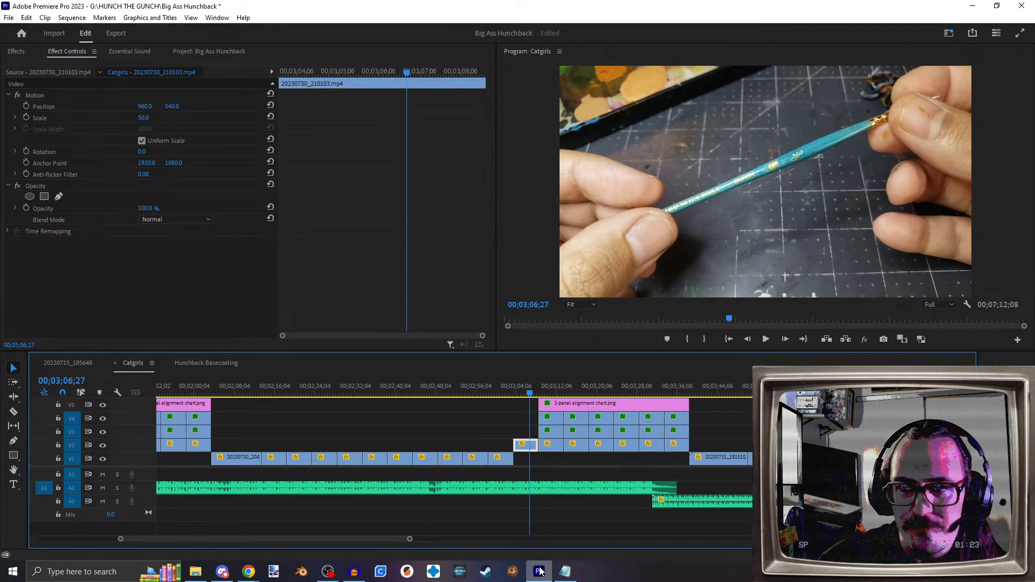
pyautogui.click(565, 571)
pyautogui.write('3/0 liner brusbg')
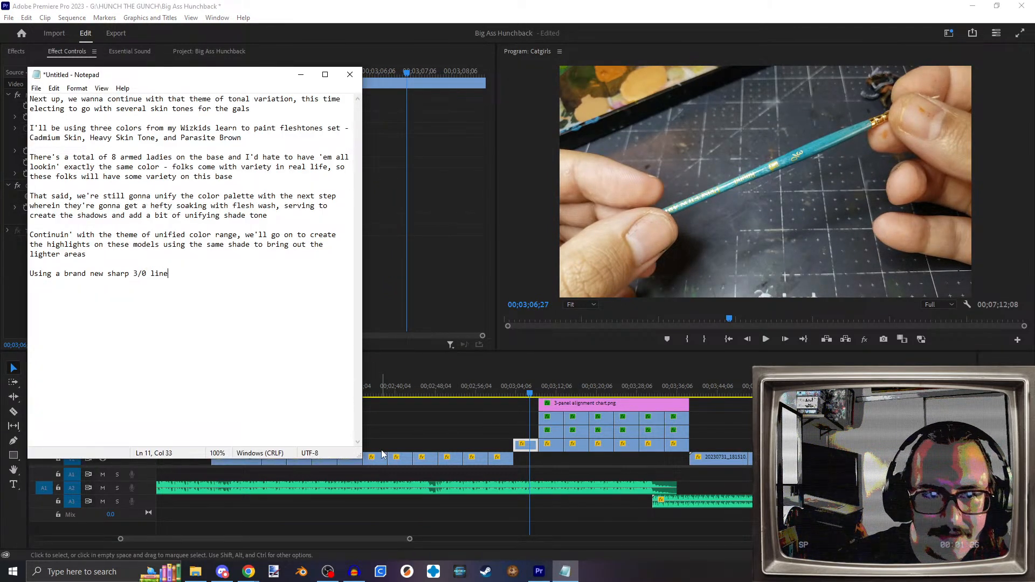
pyautogui.press('BackSpace')
pyautogui.press('BackSpace')
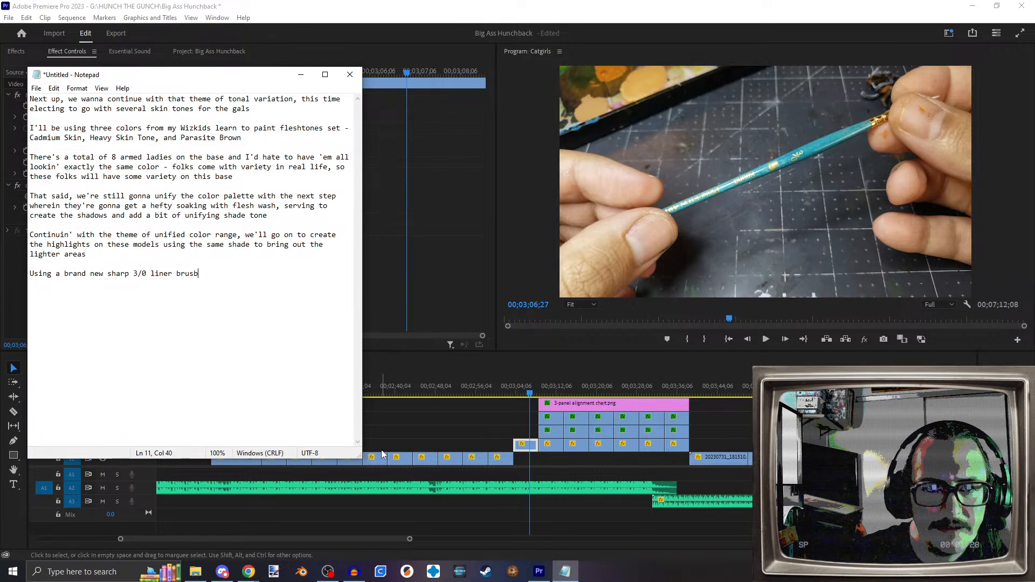
pyautogui.write('harp')
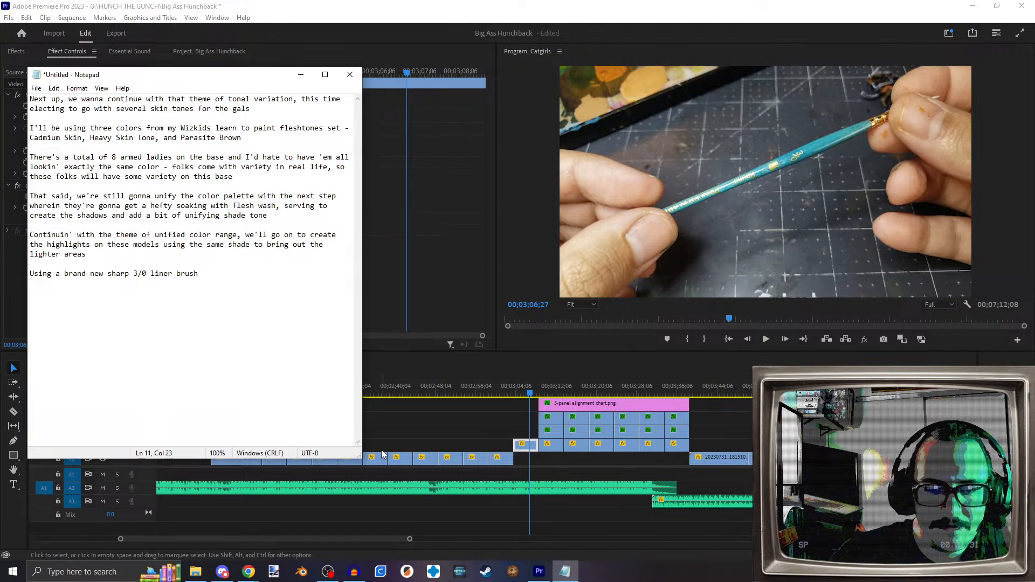
pyautogui.write(' synthetic 3/0 liner brush')
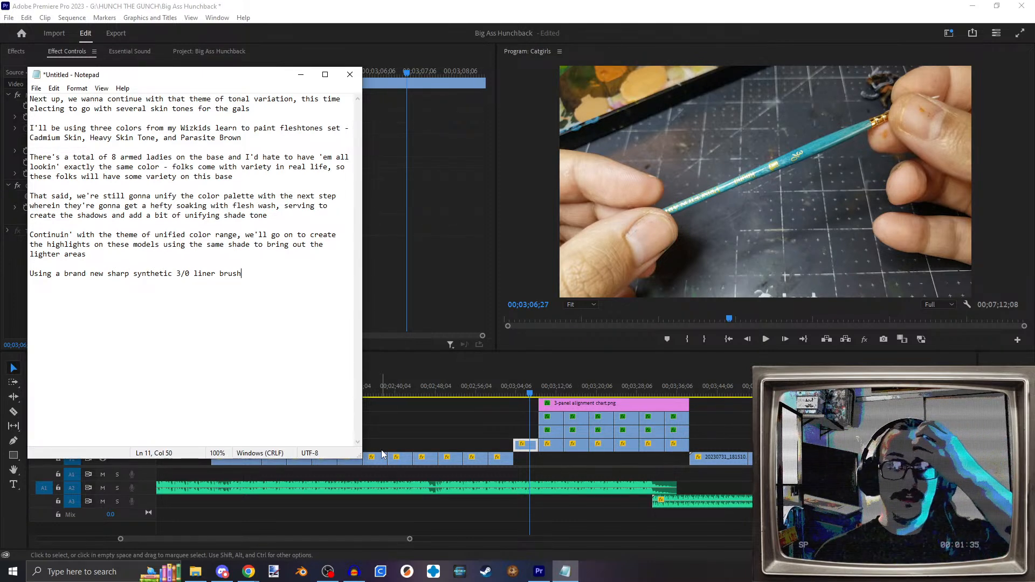
# Step: Continue the sixth paragraph with ", we'll carefully apply this new mix boldly but sparingly"
pyautogui.write(', w')
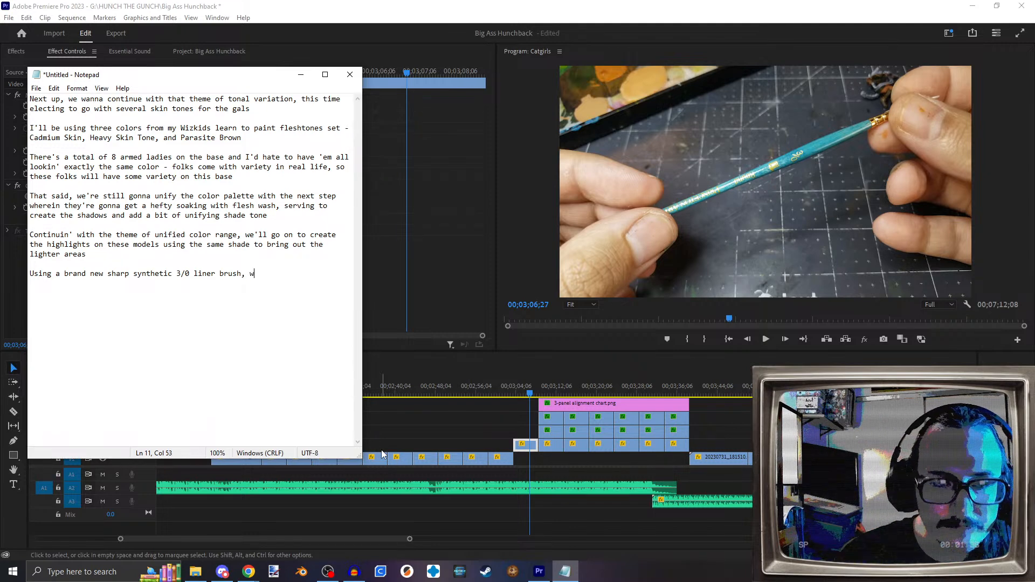
pyautogui.write("e'll carefull")
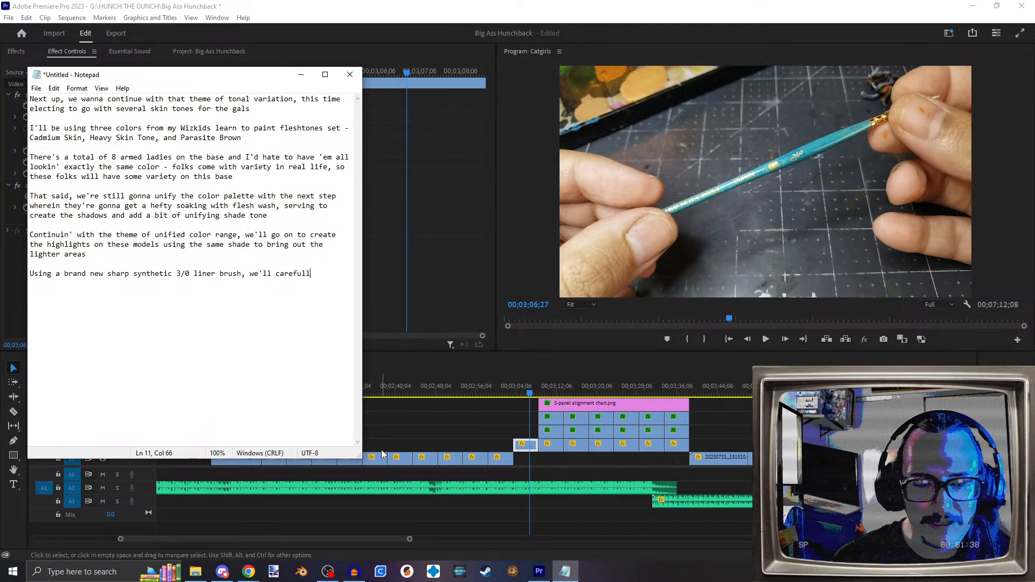
pyautogui.write('y apply this ne')
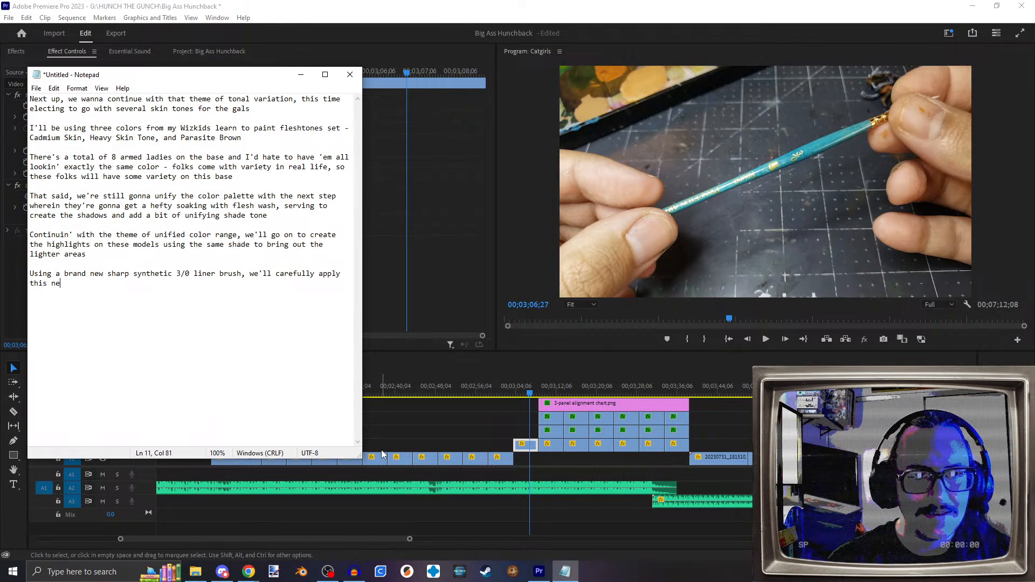
pyautogui.write('w wi')
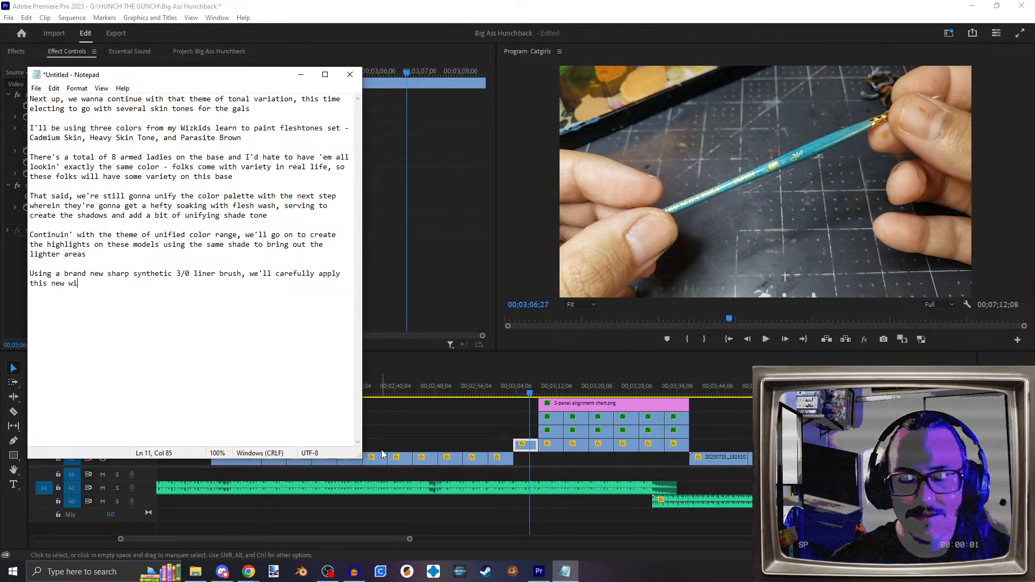
pyautogui.press('BackSpace')
pyautogui.press('BackSpace')
pyautogui.write('mix ')
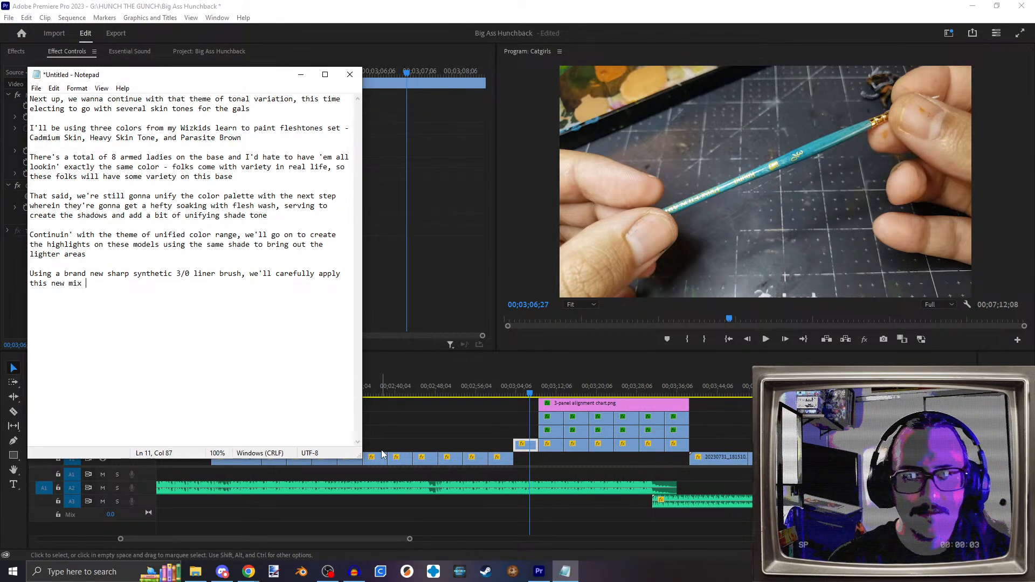
pyautogui.write('bo')
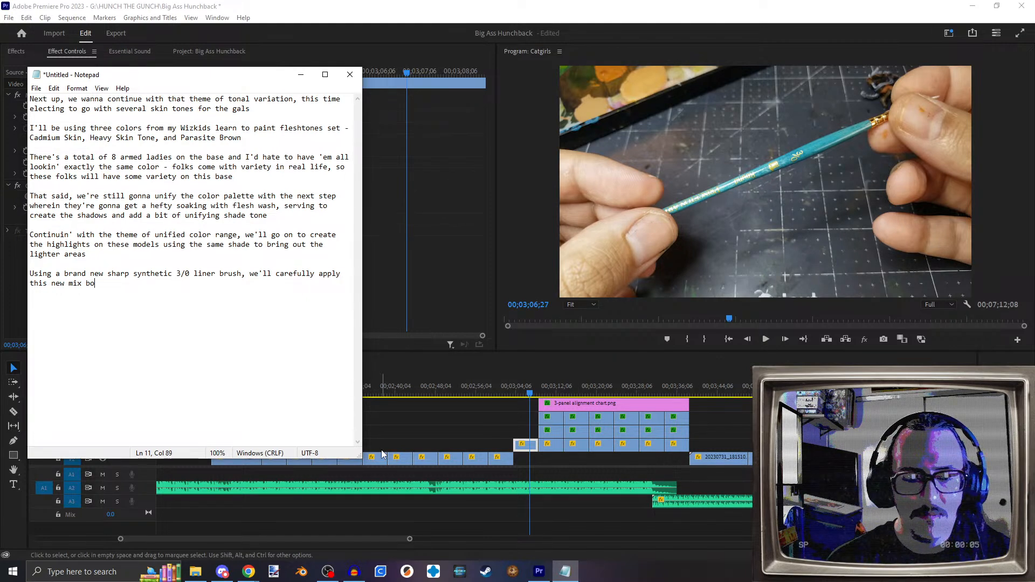
pyautogui.write('ldly but spa')
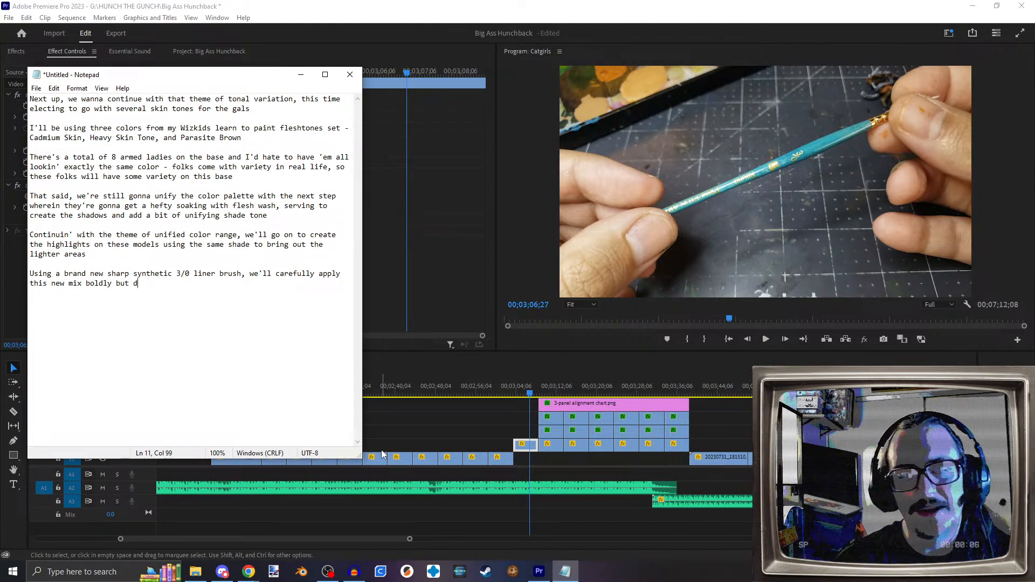
pyautogui.write('ringly')
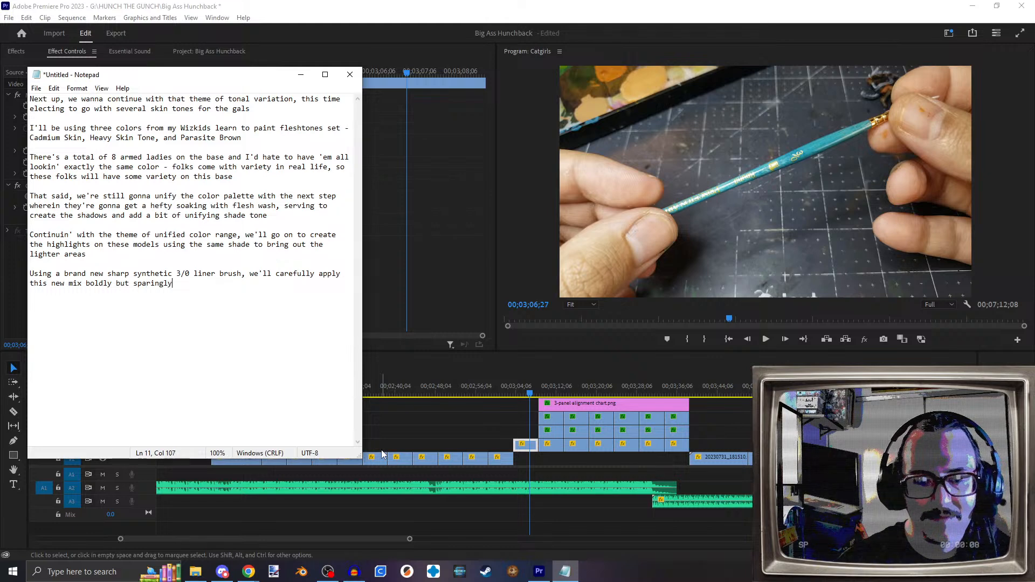
# Step: Add ", creating the illusion of light falling on the upper srufaces of their skin" after "sparingly"
pyautogui.write(', creating some')
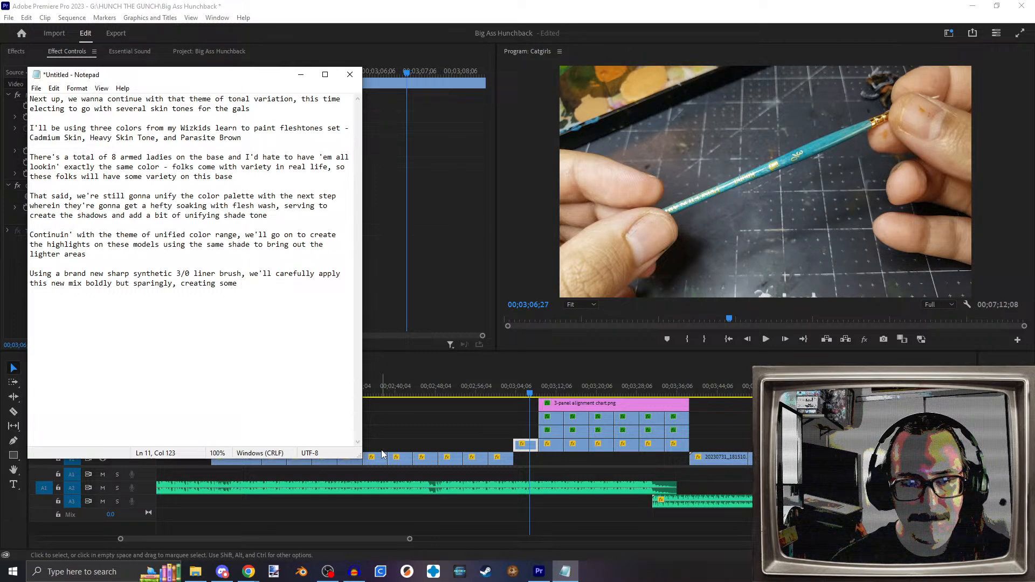
pyautogui.press('BackSpace')
pyautogui.press('BackSpace')
pyautogui.press('BackSpace')
pyautogui.press('BackSpace')
pyautogui.write('the illusion of light falling on the upper srufaces of their skin')
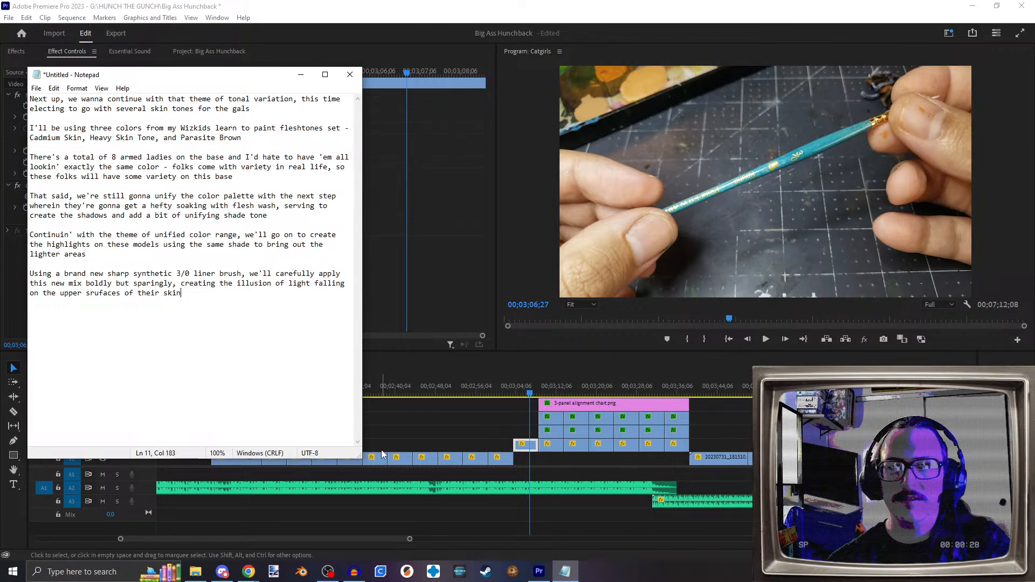
# Step: Continue the sixth paragraph after "skin" with "while simultaneously pushing their"
pyautogui.write('while si')
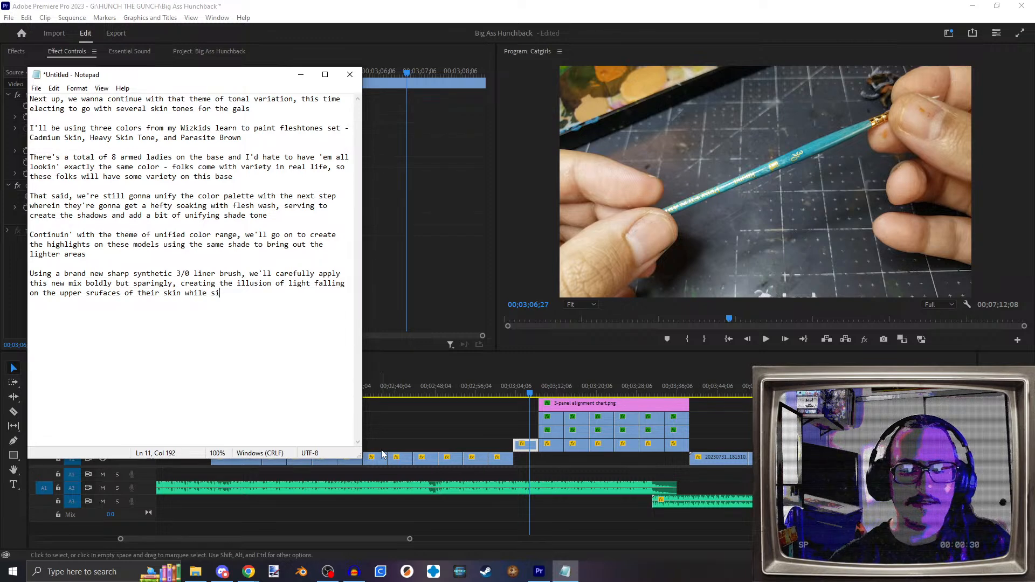
pyautogui.write('multaneously ')
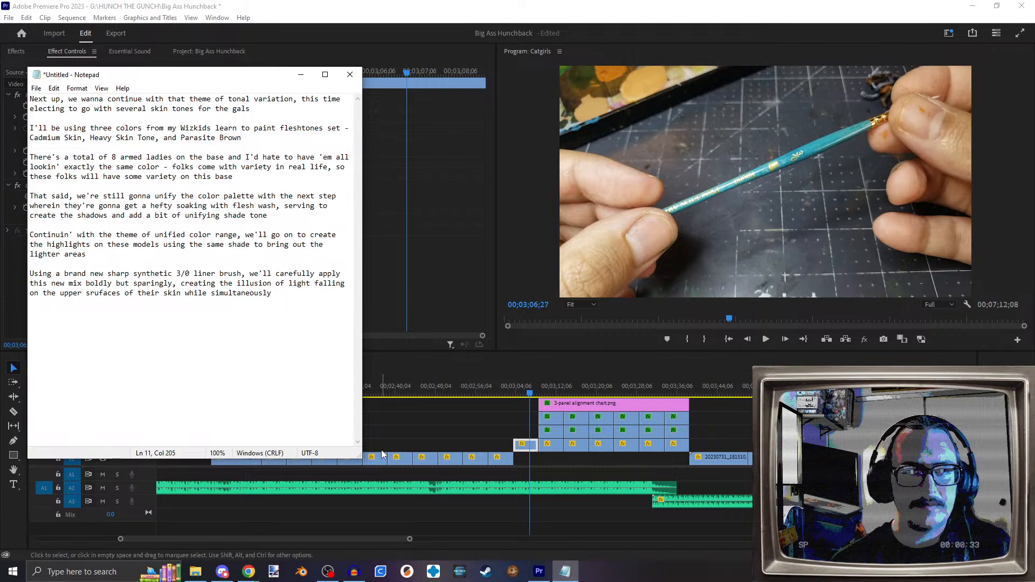
pyautogui.write('pushing')
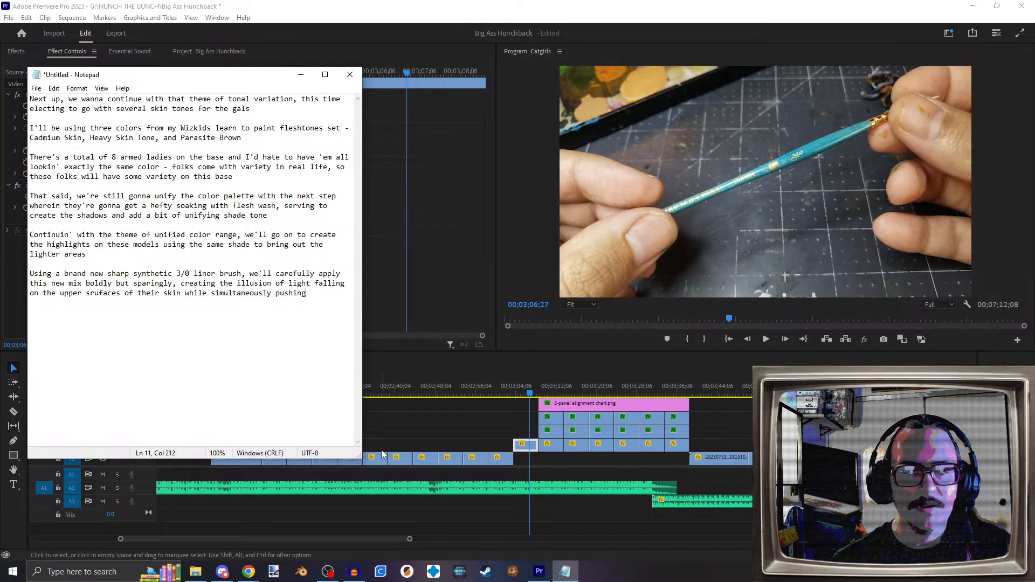
pyautogui.write(' thei')
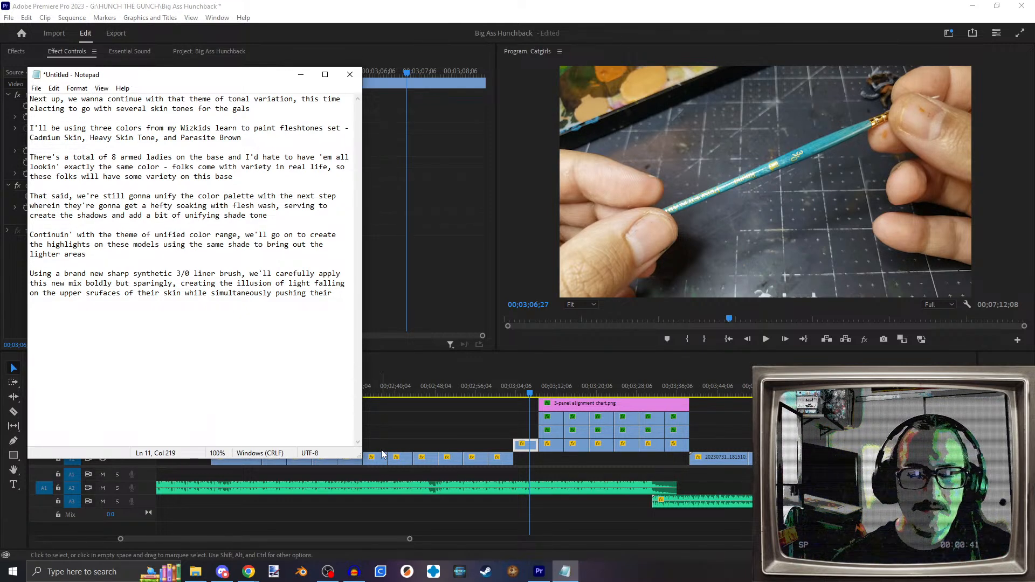
pyautogui.write('r ')
# Step: Finish the sixth paragraph's sentence with "overal tonality into similitude"
pyautogui.write('overal ton')
pyautogui.write('ali')
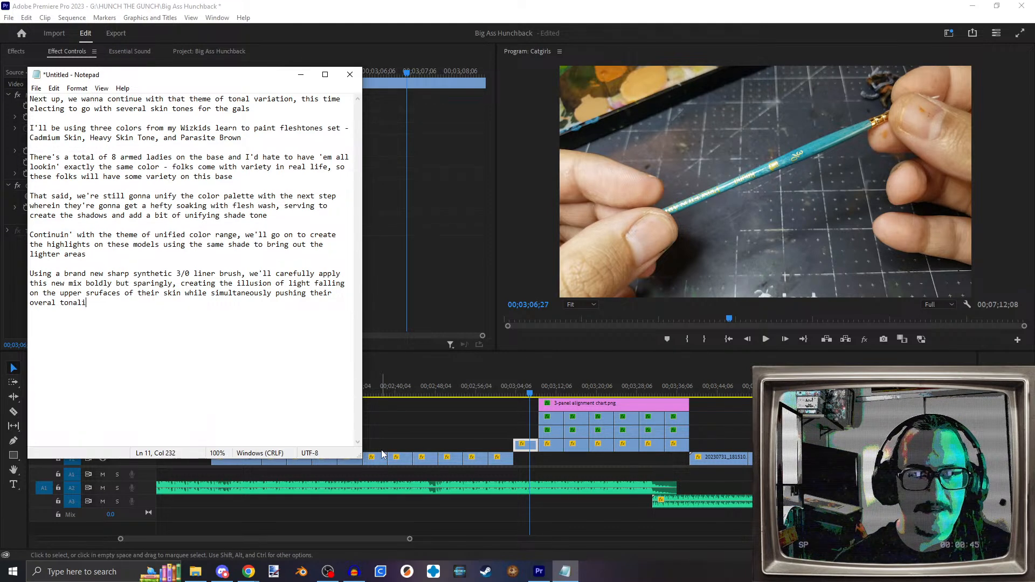
pyautogui.write('ty o')
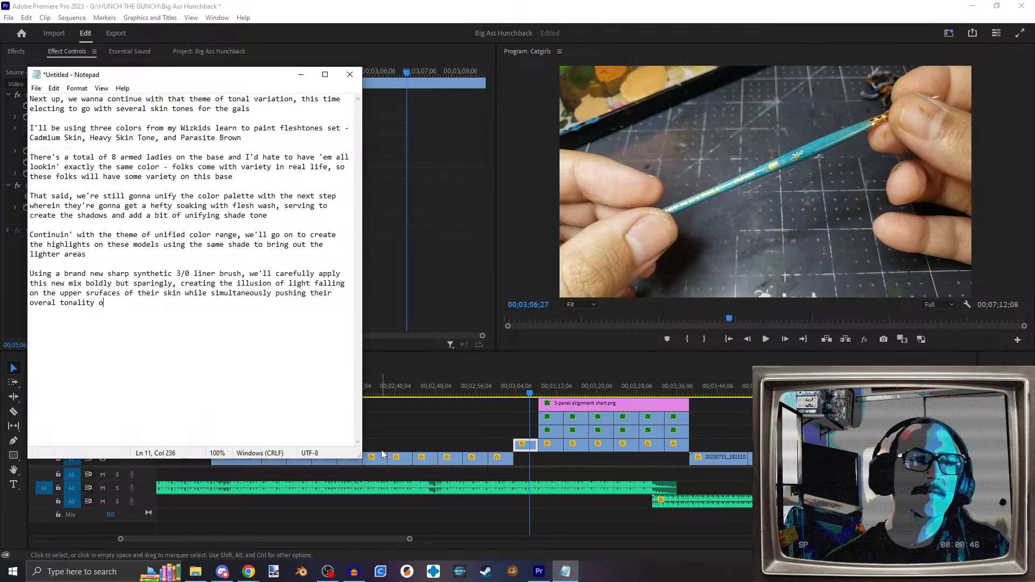
pyautogui.press('BackSpace')
pyautogui.write('into')
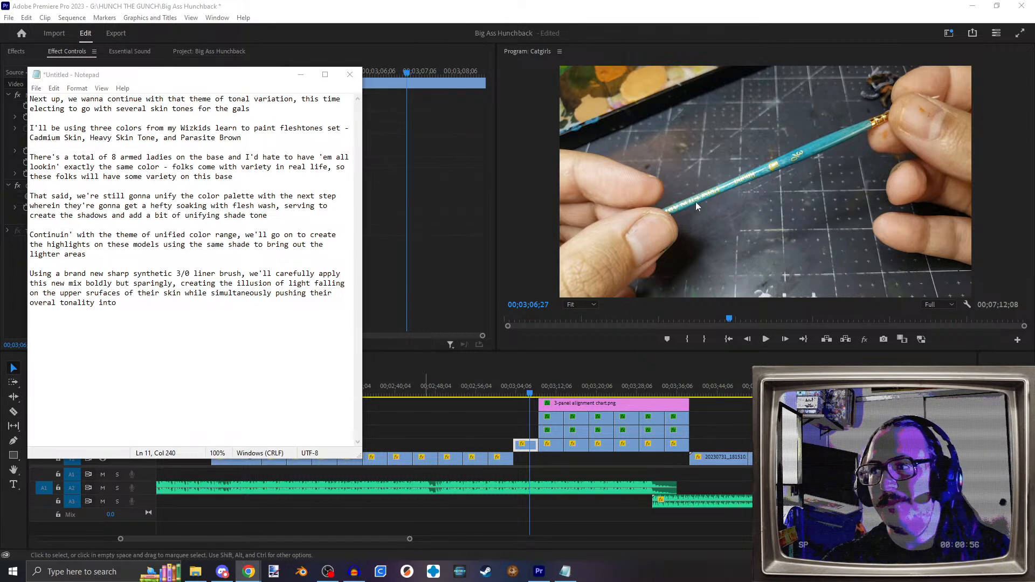
pyautogui.click(154, 318)
pyautogui.write('similitude')
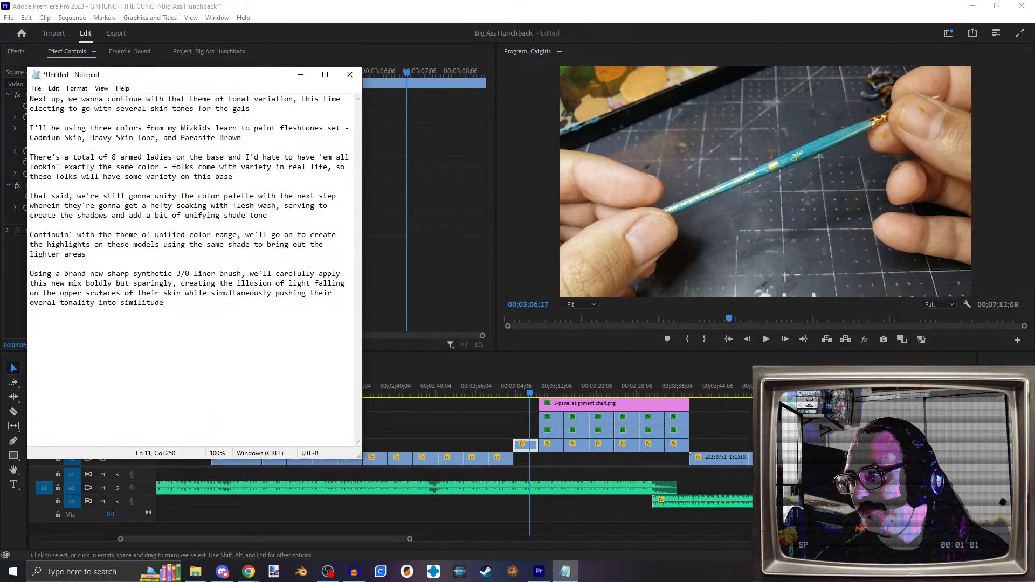
# Step: Switch to Audacity, clear the old audio from the track, and record about 22 seconds of new narration from the script
pyautogui.hotkey('alt', 'Tab')
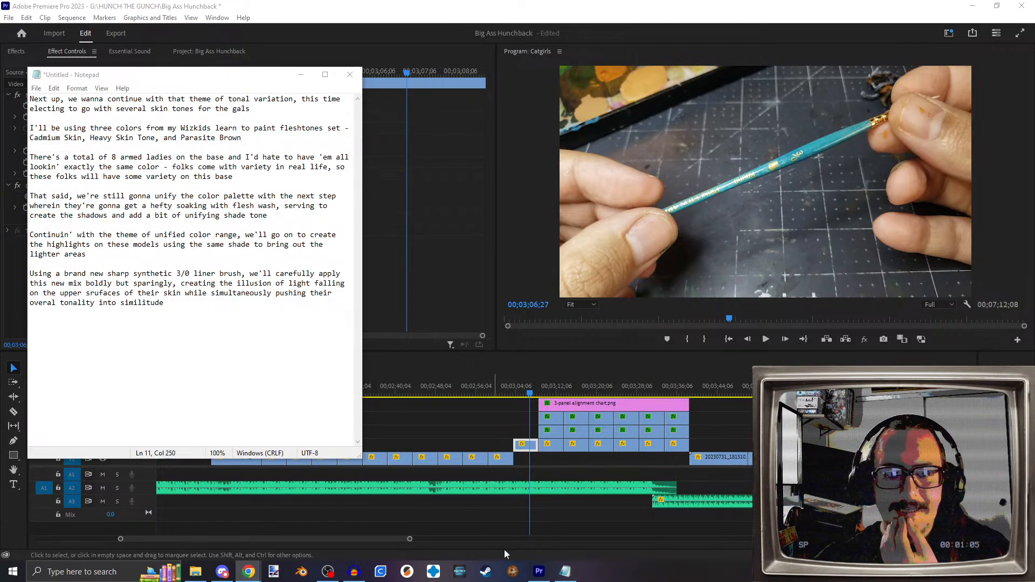
pyautogui.click(355, 570)
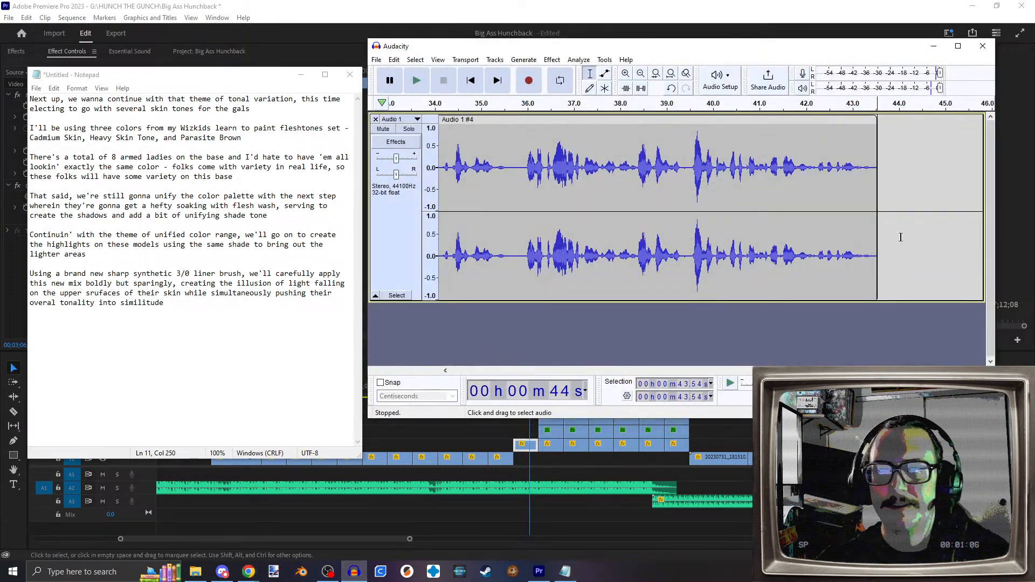
pyautogui.press('Delete')
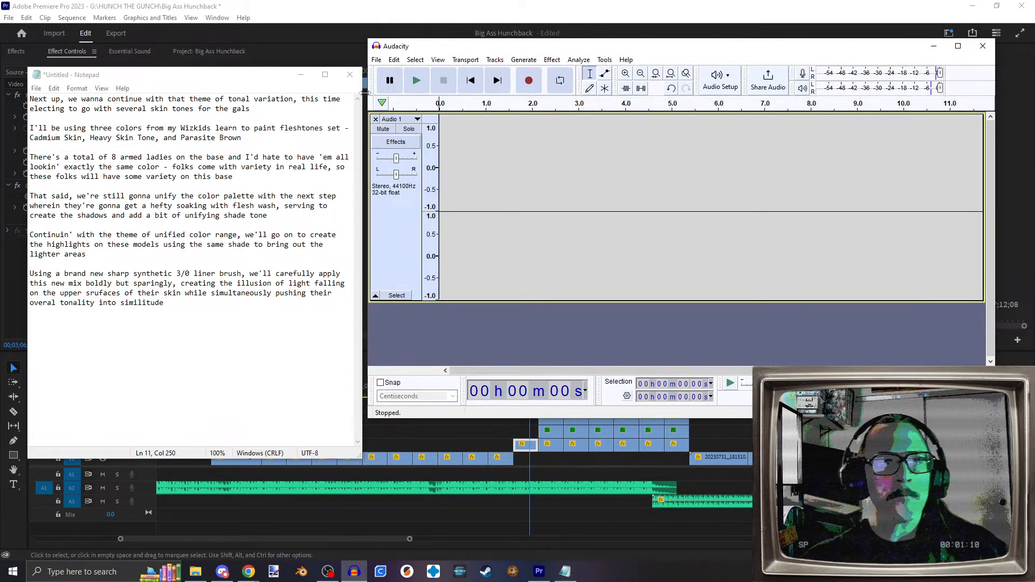
pyautogui.click(529, 80)
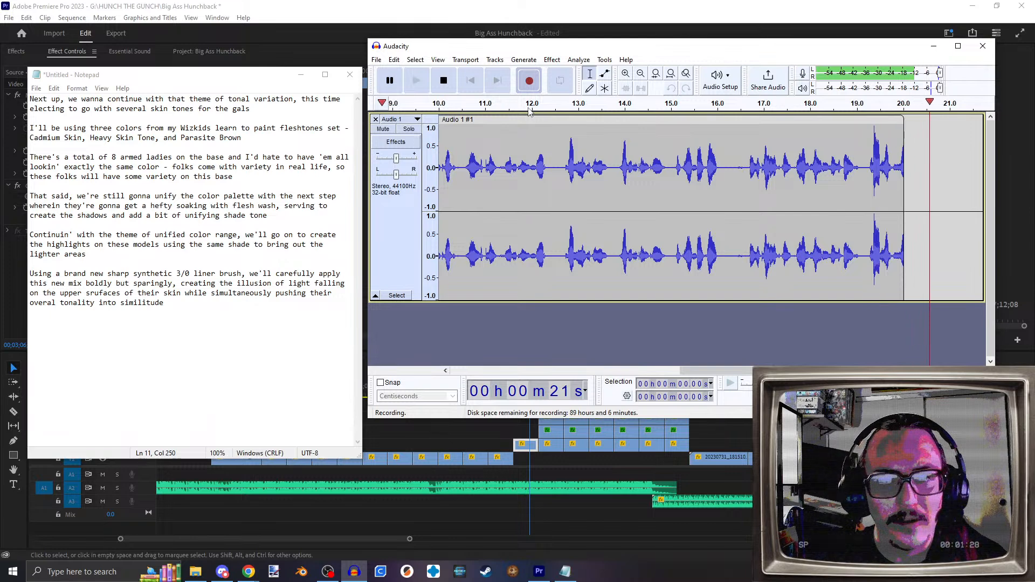
pyautogui.click(444, 81)
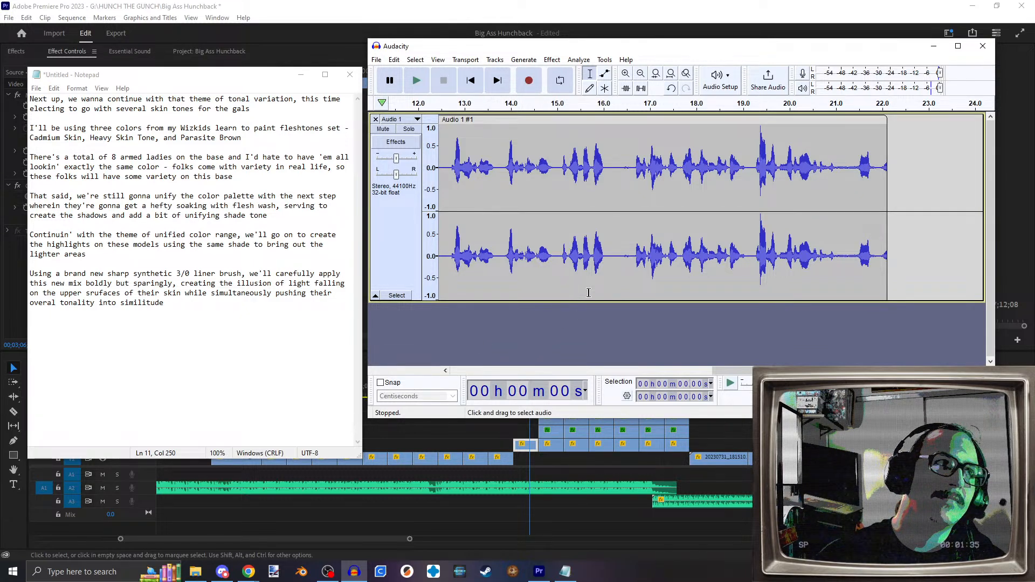
# Step: Check the narration from about 16.5 s and delete the audio from 16.35 s to the end
pyautogui.click(628, 180)
pyautogui.click(417, 81)
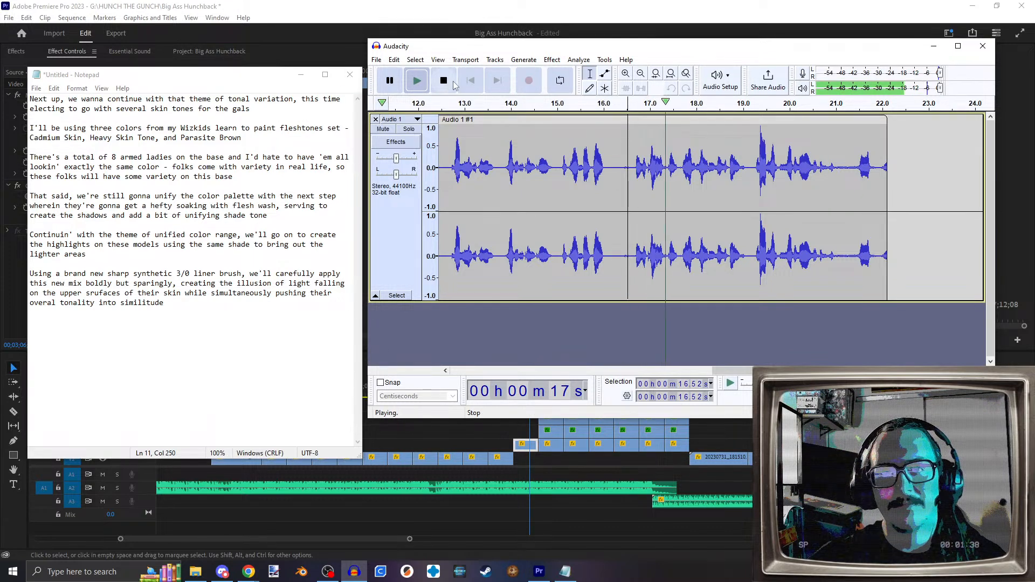
pyautogui.press('space')
pyautogui.moveTo(915, 206); pyautogui.dragTo(620, 207)
pyautogui.press('Delete')
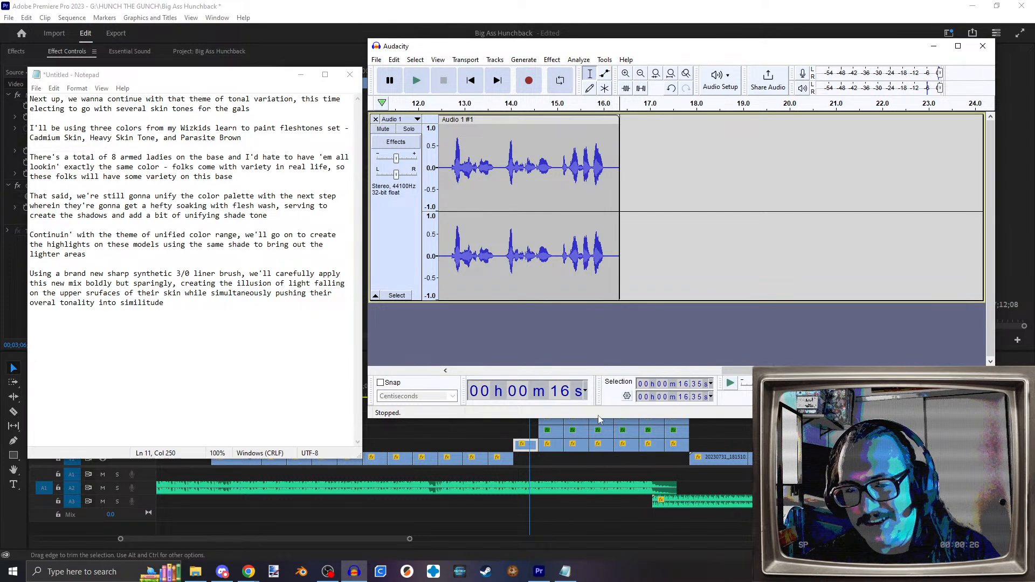
pyautogui.click(475, 180)
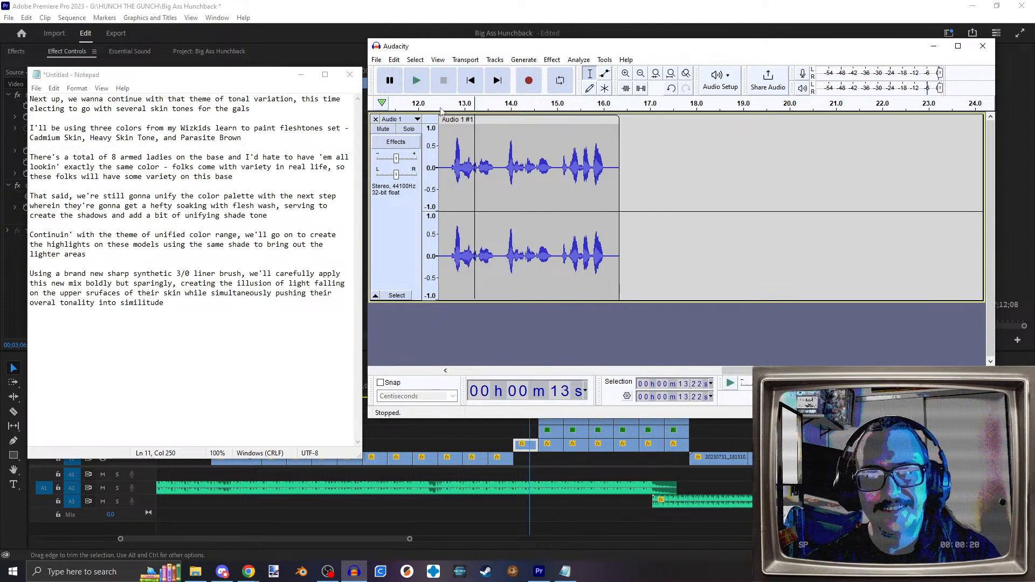
pyautogui.click(416, 80)
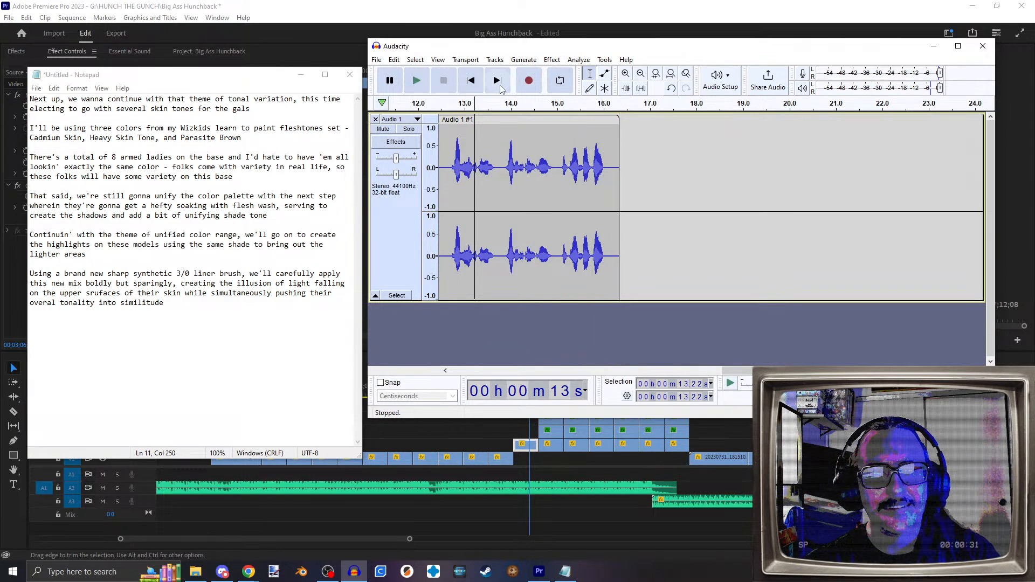
pyautogui.click(530, 81)
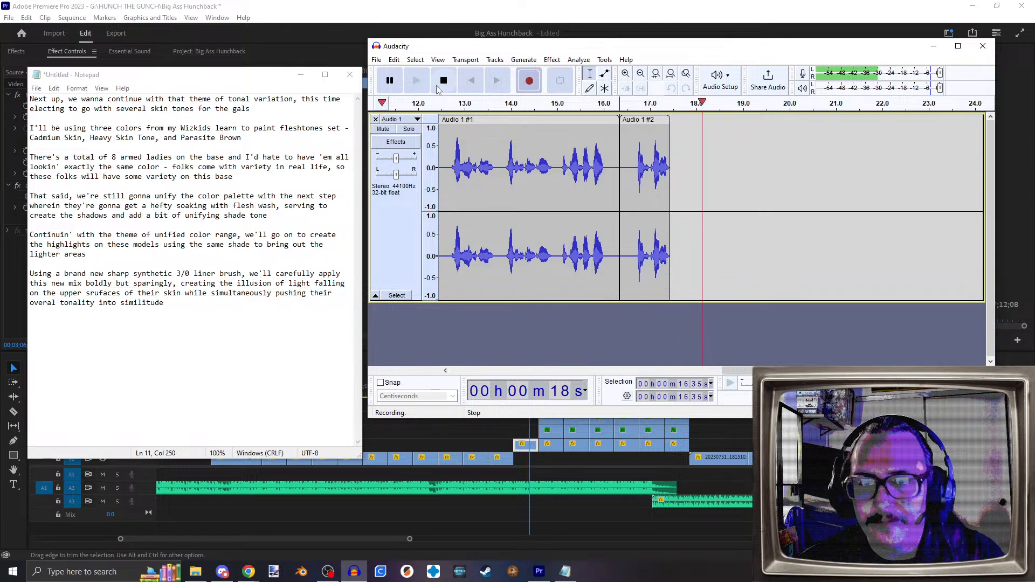
pyautogui.click(443, 80)
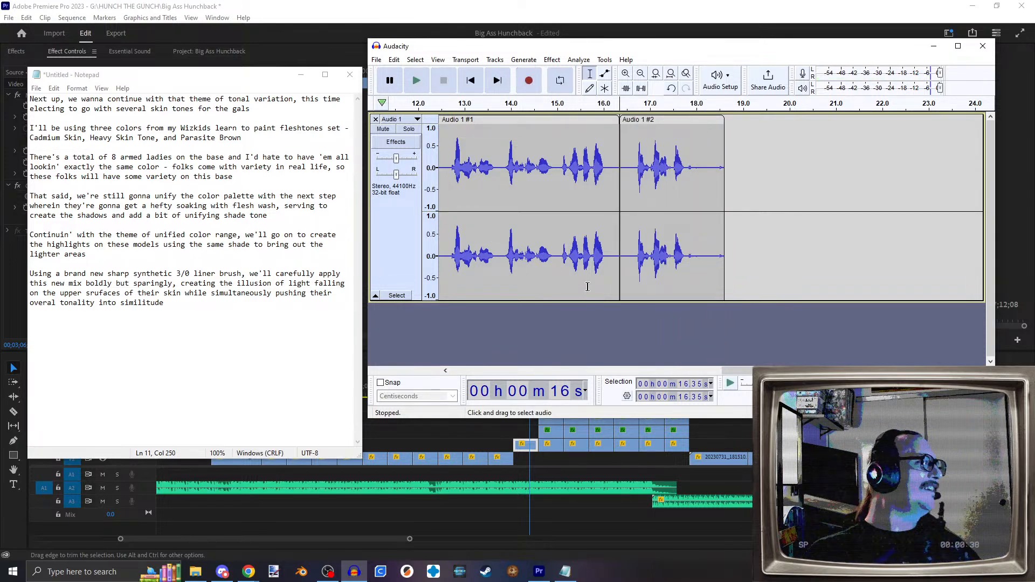
pyautogui.moveTo(760, 198); pyautogui.dragTo(620, 207)
pyautogui.press('Delete')
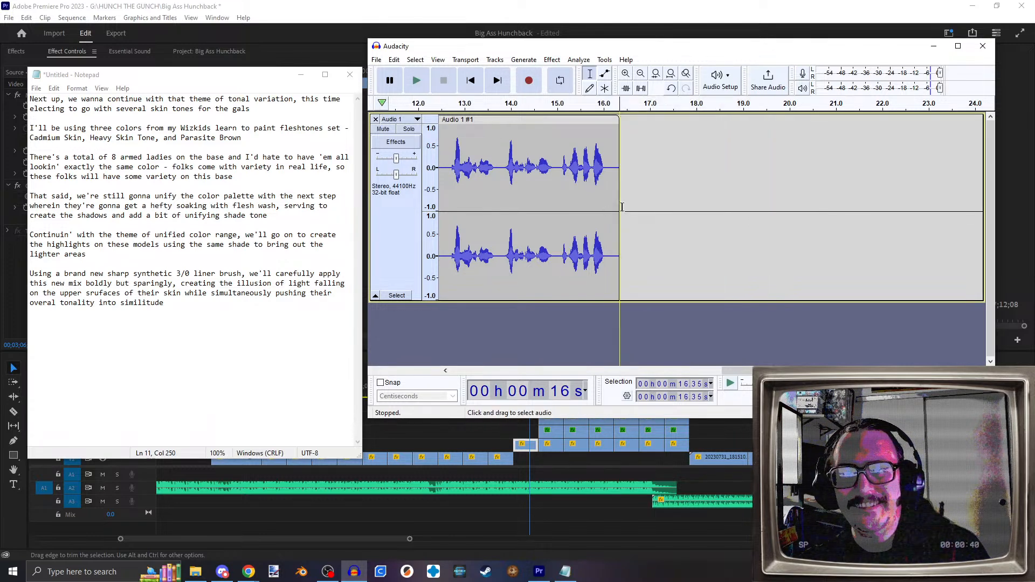
# Step: Record more narration from 16.35 s, review its final phrase, and delete the audio after 22.41 s
pyautogui.click(523, 83)
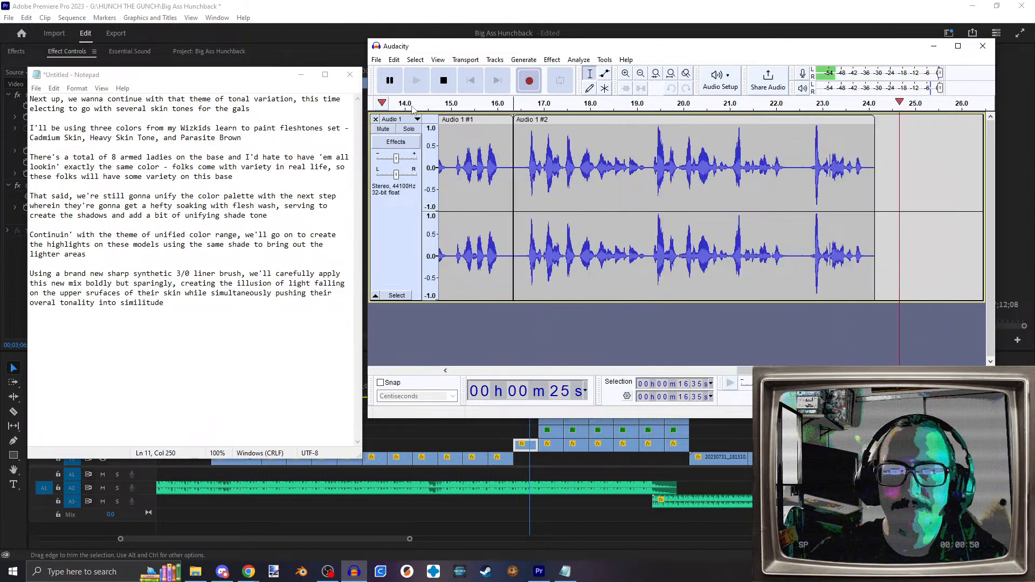
pyautogui.click(456, 82)
pyautogui.moveTo(943, 194); pyautogui.dragTo(795, 194)
pyautogui.press('space')
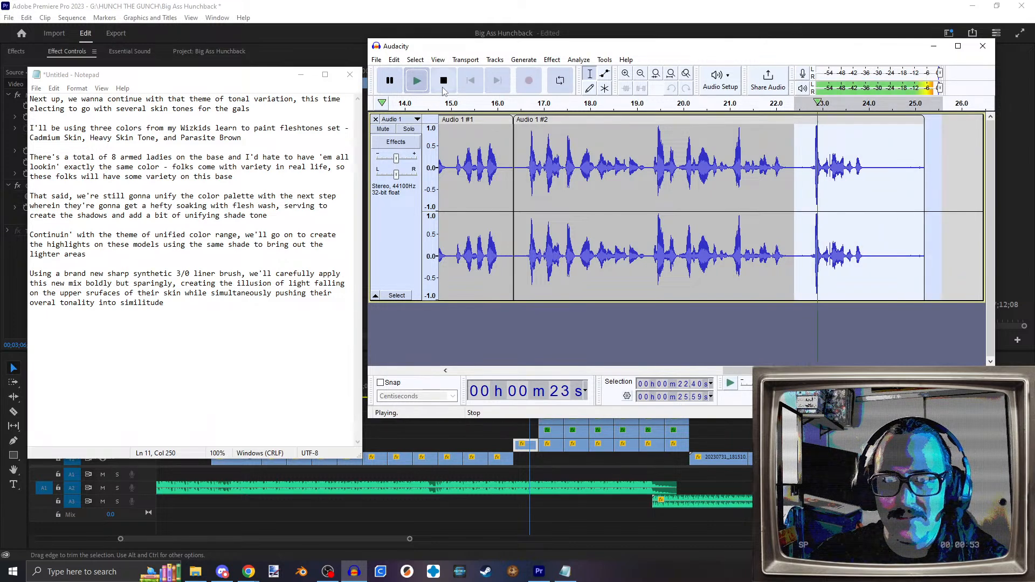
pyautogui.press('space')
pyautogui.moveTo(957, 164); pyautogui.dragTo(795, 173)
pyautogui.press('Delete')
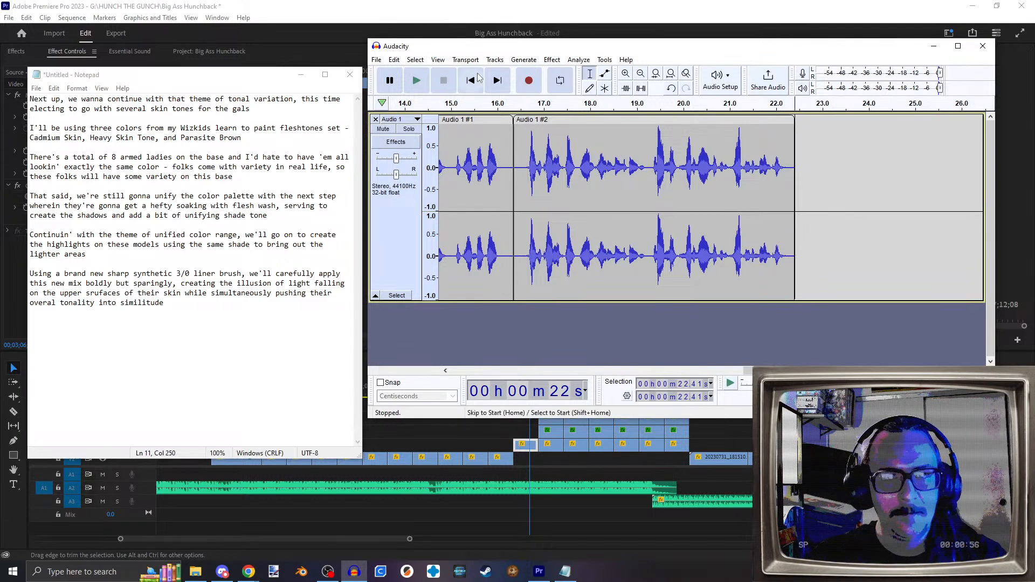
# Step: Record more narration from 22.41 s, review its second phrase, and delete the audio after 27.83 s
pyautogui.click(529, 81)
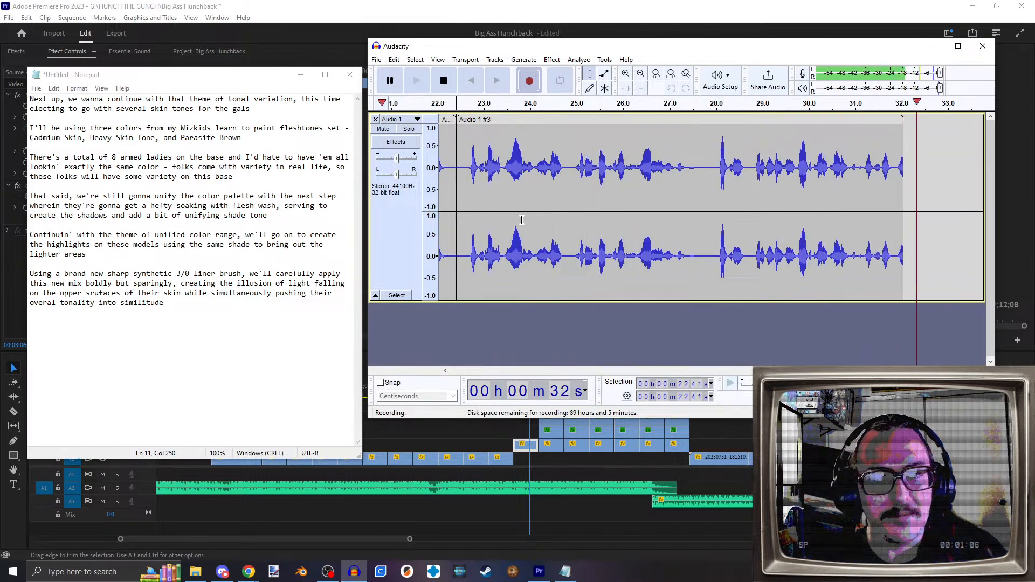
pyautogui.press('space')
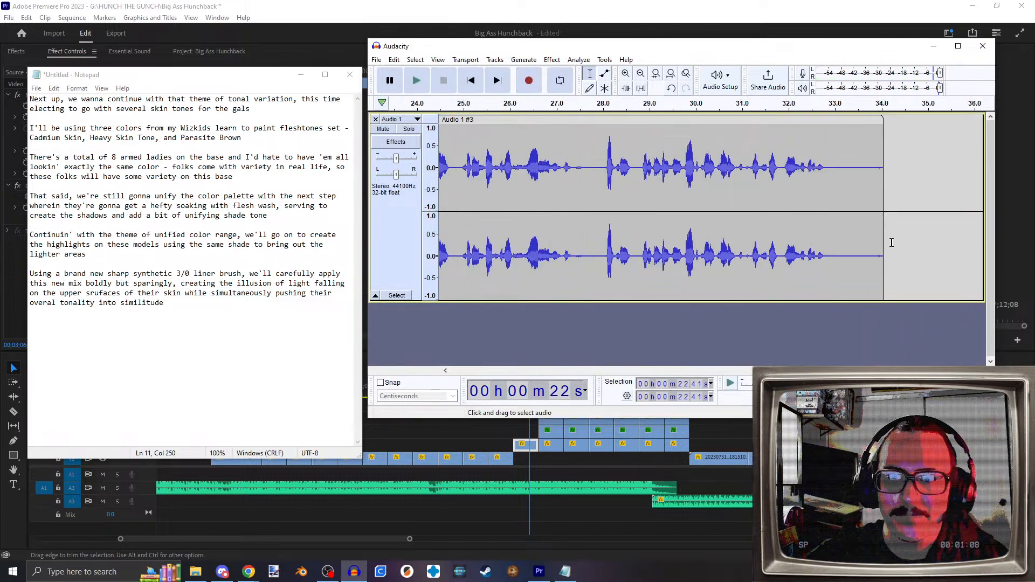
pyautogui.click(600, 171)
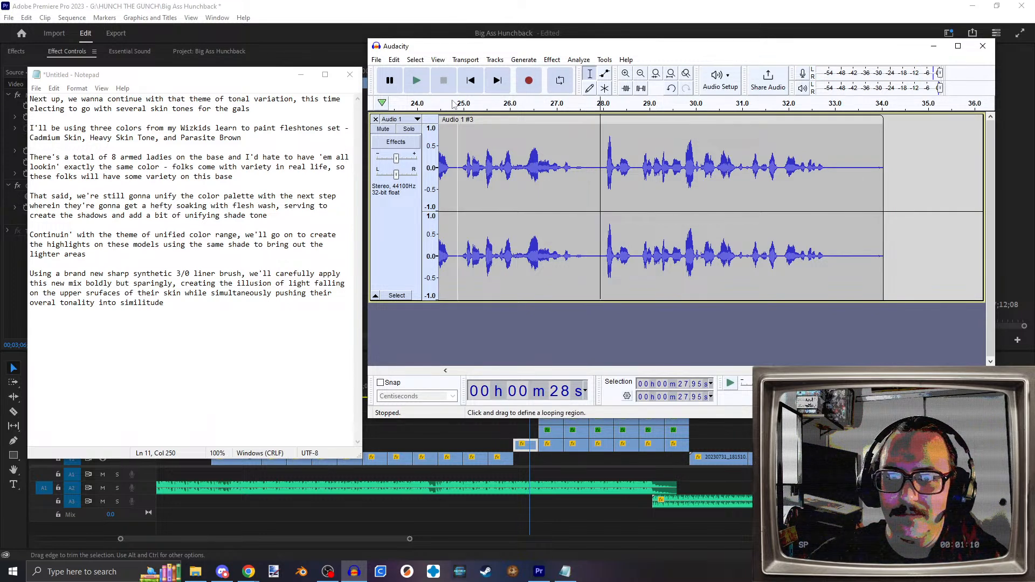
pyautogui.click(416, 81)
pyautogui.click(443, 80)
pyautogui.moveTo(906, 189); pyautogui.dragTo(596, 185)
pyautogui.press('Delete')
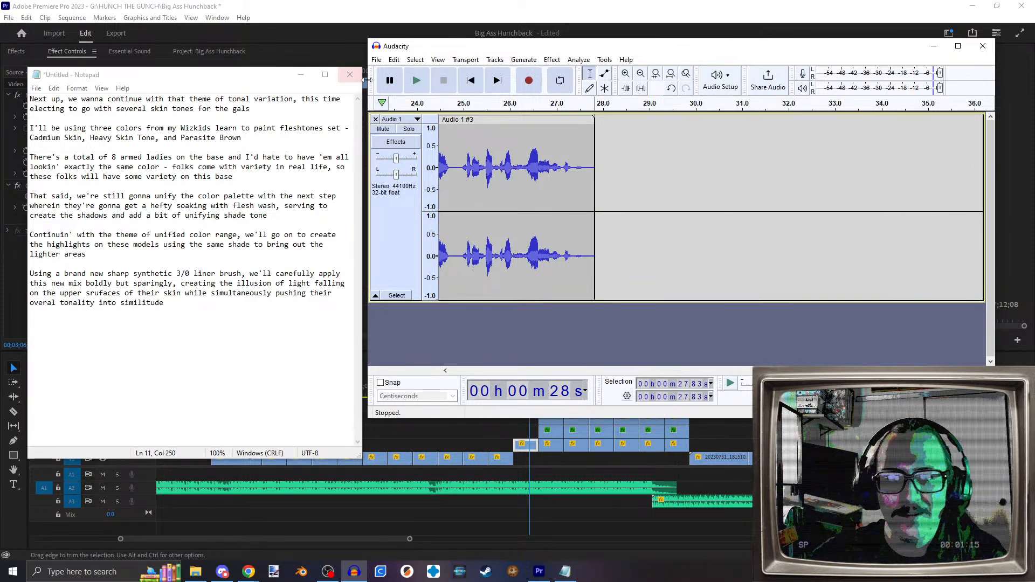
# Step: Record more narration from 27.83 s and trim off the tail after 39.24 s
pyautogui.click(529, 80)
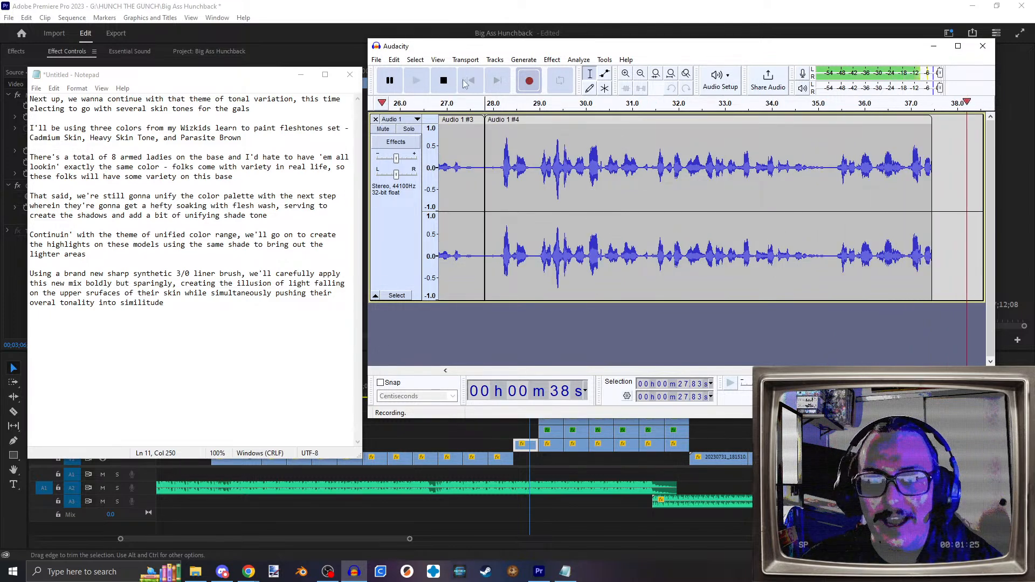
pyautogui.click(446, 83)
pyautogui.moveTo(933, 192); pyautogui.dragTo(902, 187)
pyautogui.press('Delete')
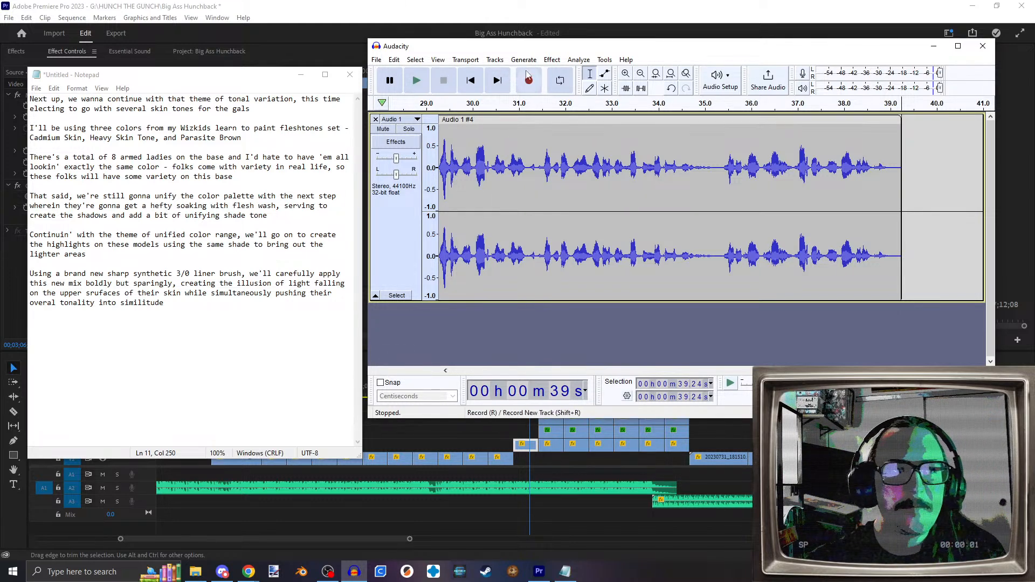
# Step: Play back the last narration phrase from 35.11 s and return to the end of the track
pyautogui.click(710, 196)
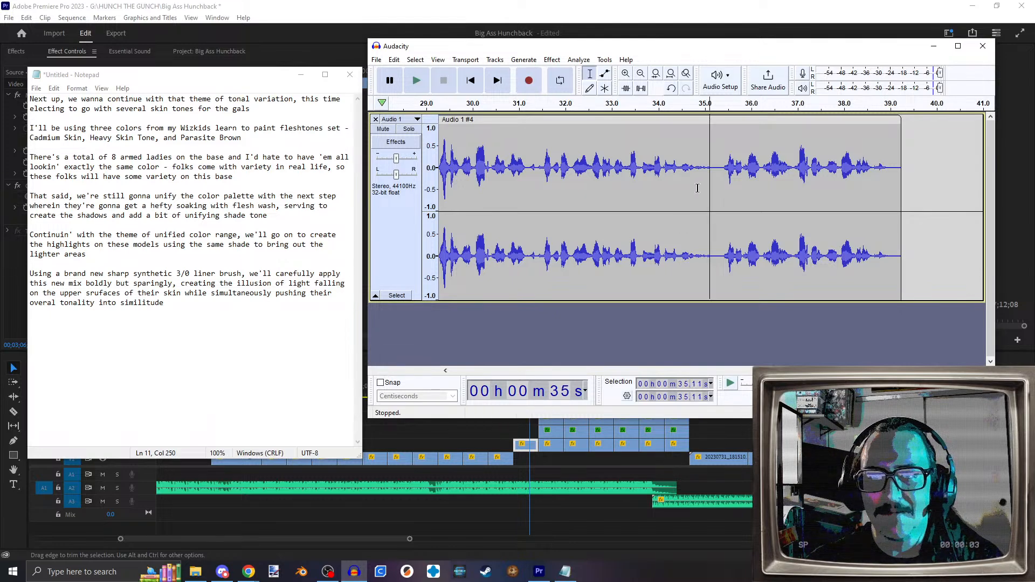
pyautogui.click(416, 81)
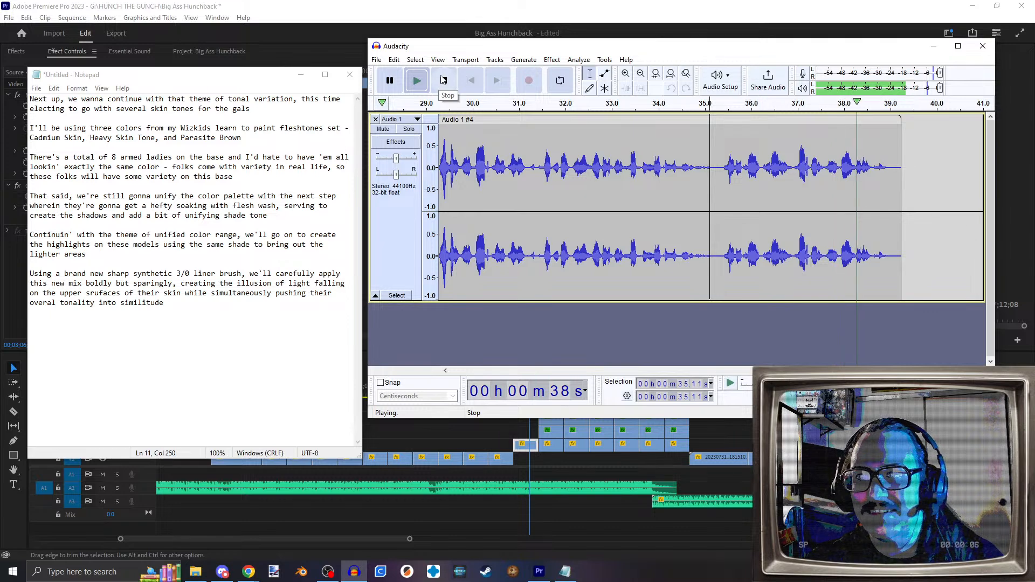
pyautogui.click(497, 80)
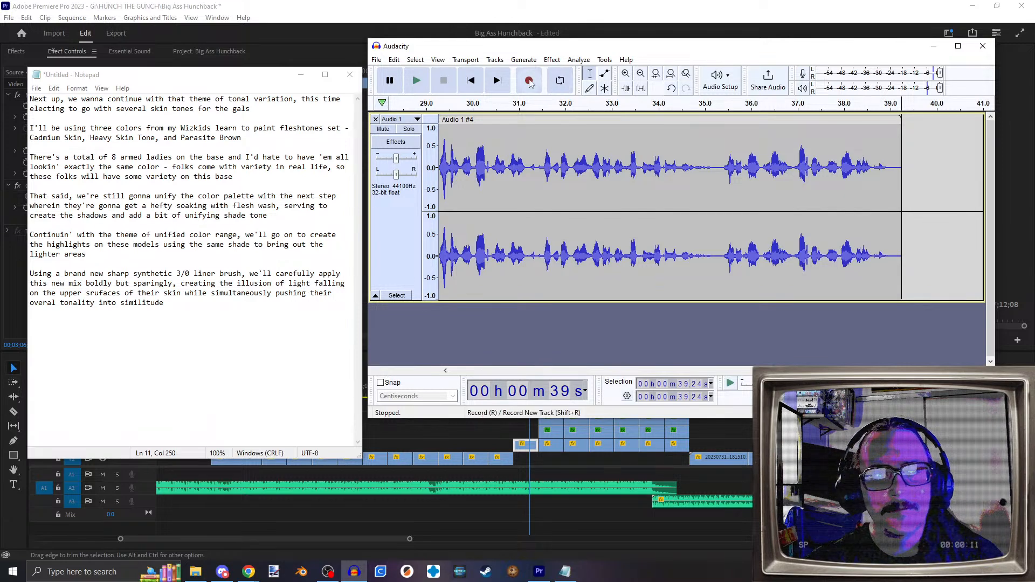
# Step: Record another narration take from 39.24 s and play back its ending from 45.27 s
pyautogui.click(529, 80)
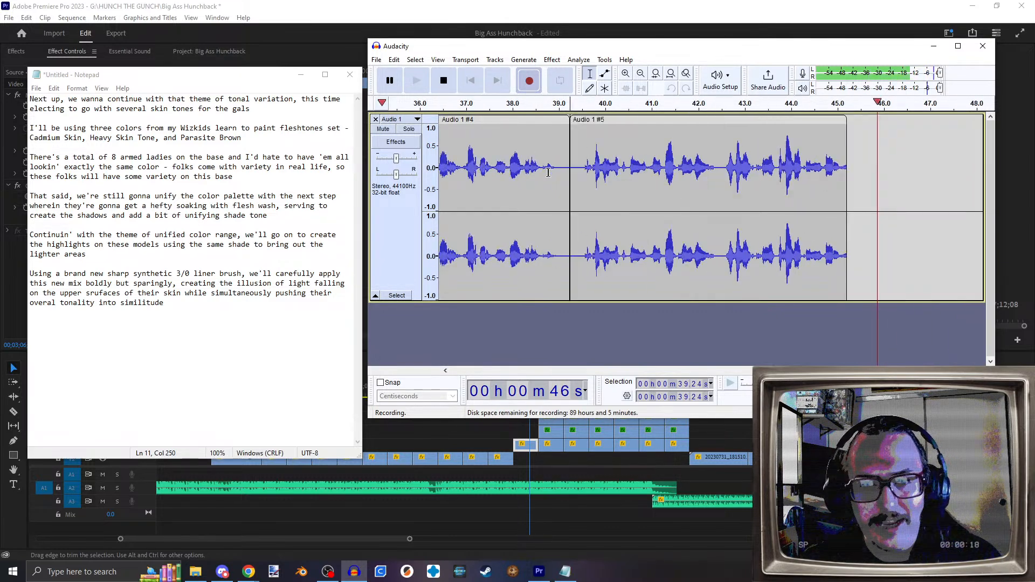
pyautogui.click(443, 81)
pyautogui.click(849, 184)
pyautogui.click(417, 81)
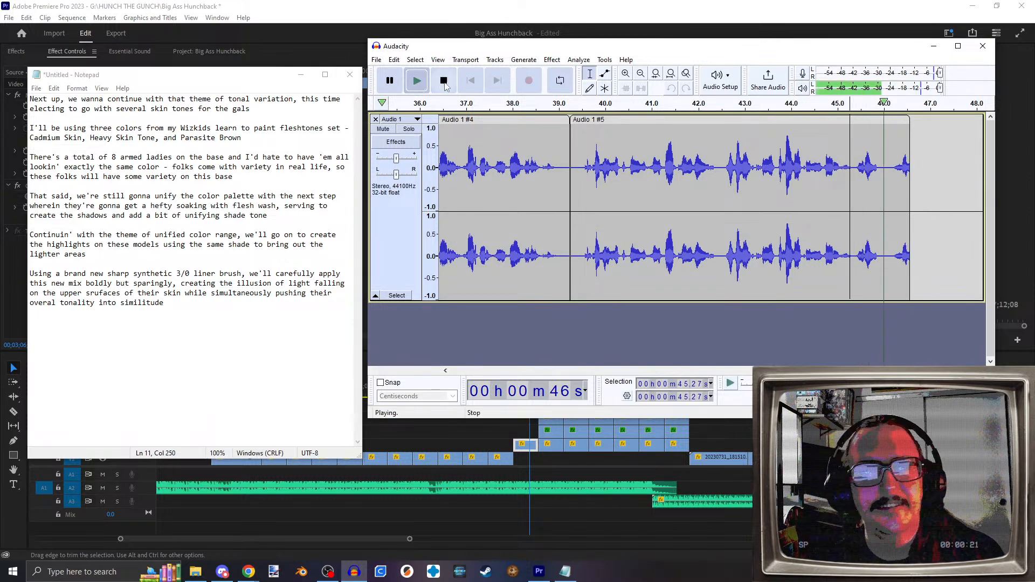
pyautogui.click(444, 84)
# Step: Play back the latest narration take from 39.42 s and delete all audio after 39.24 s
pyautogui.moveTo(932, 189); pyautogui.dragTo(579, 189)
pyautogui.click(578, 189)
pyautogui.click(416, 80)
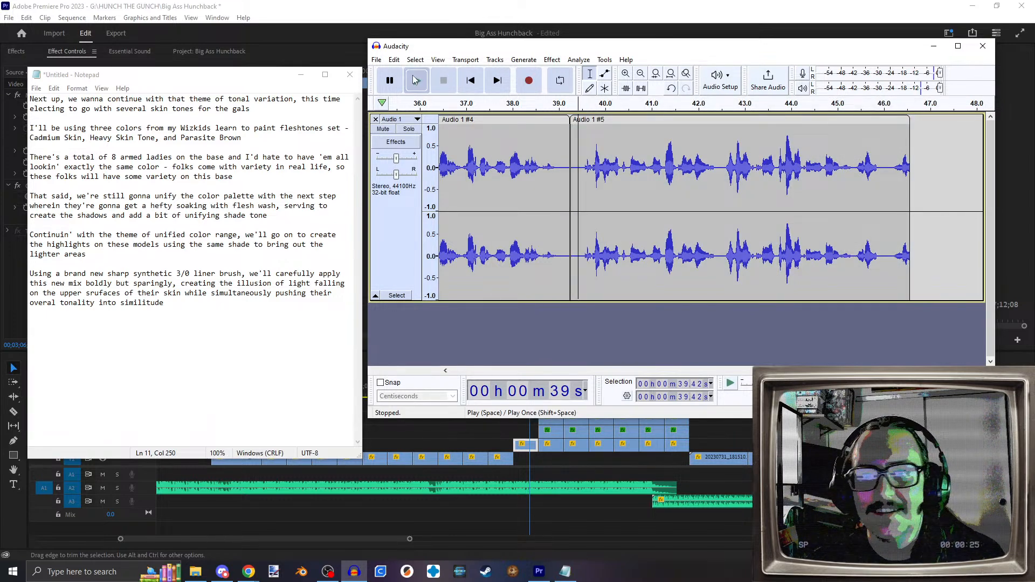
pyautogui.click(444, 80)
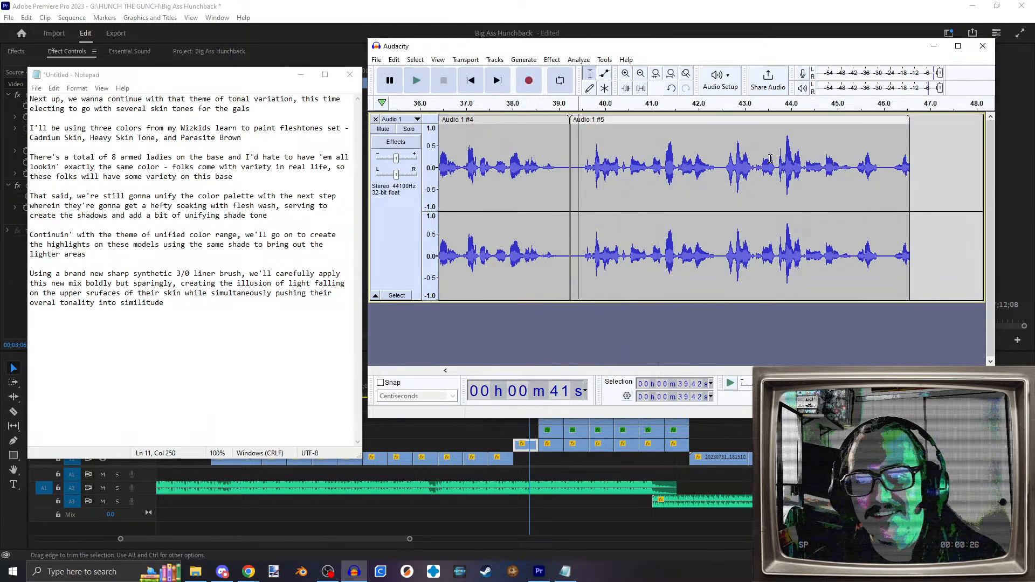
pyautogui.moveTo(933, 186); pyautogui.dragTo(570, 196)
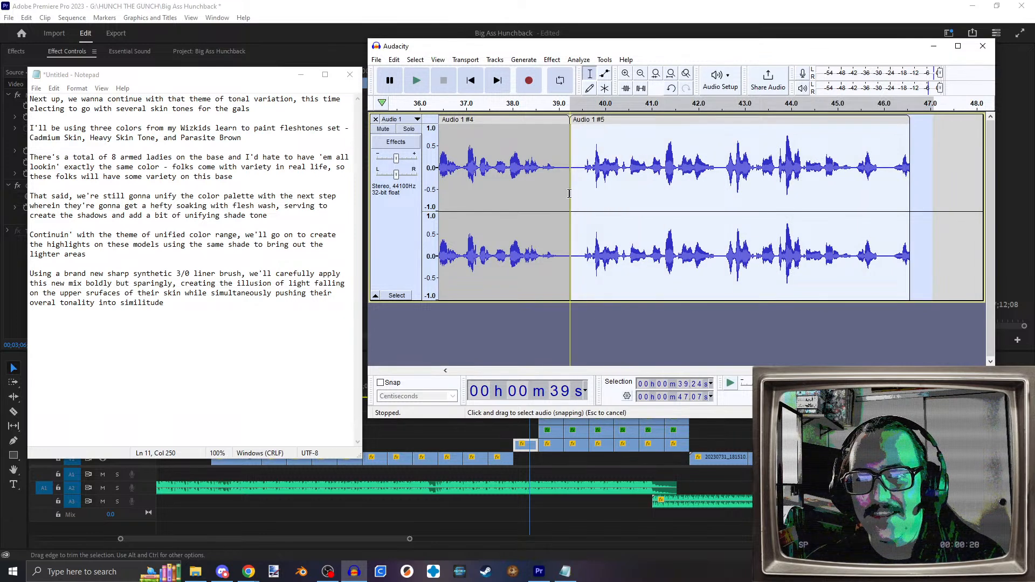
pyautogui.press('Delete')
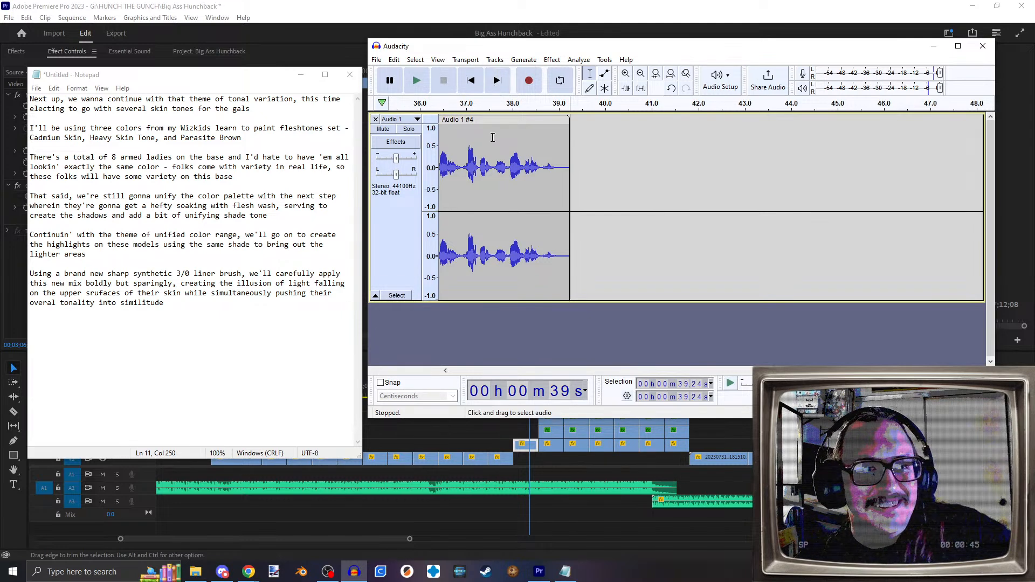
# Step: Play back the preceding phrase from 36.92 s and return to the end of the track
pyautogui.click(462, 170)
pyautogui.click(410, 83)
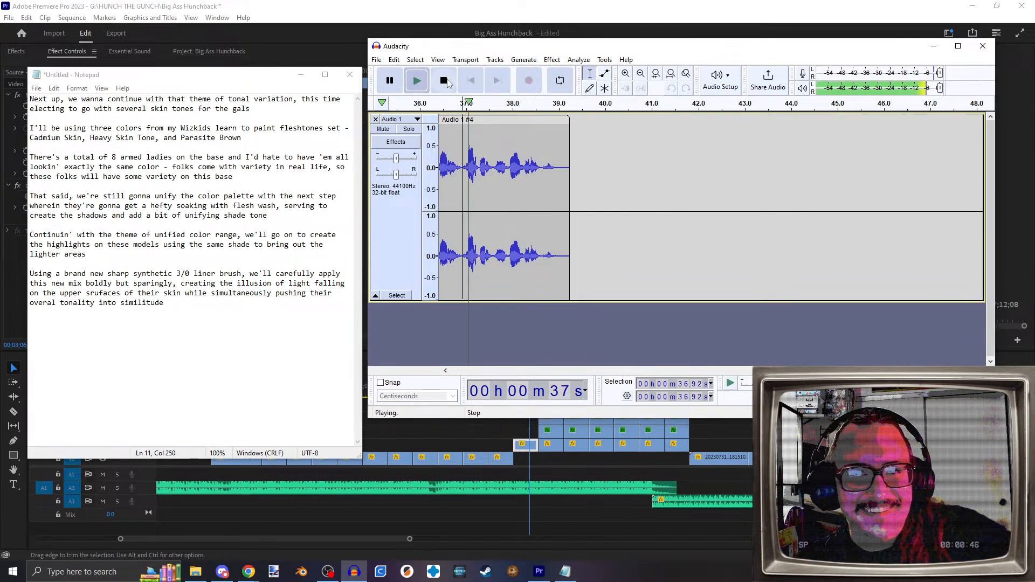
pyautogui.click(502, 88)
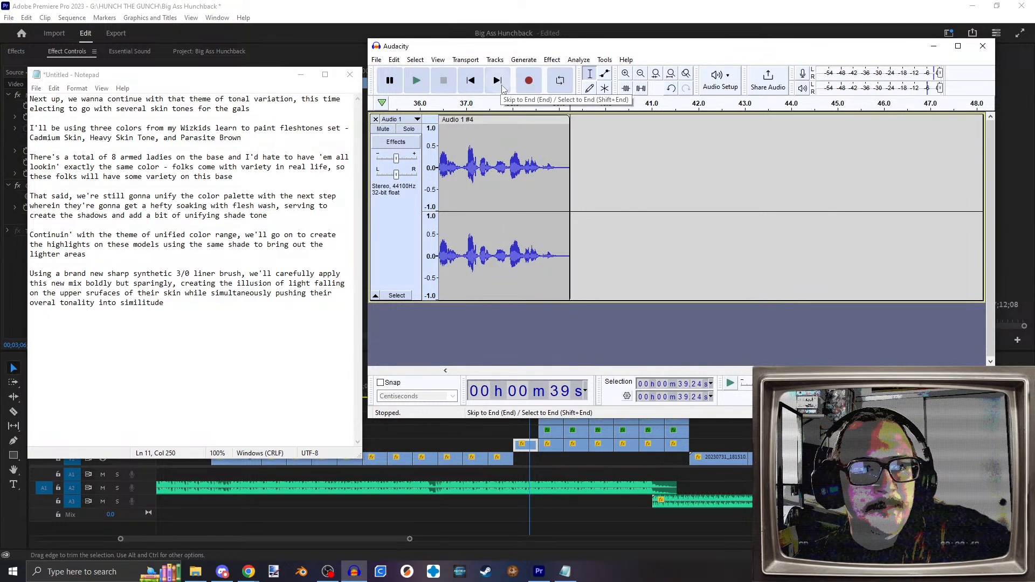
# Step: Record a new narration take from 39.24 s and trim off its silent tail after 48.26 s
pyautogui.click(531, 84)
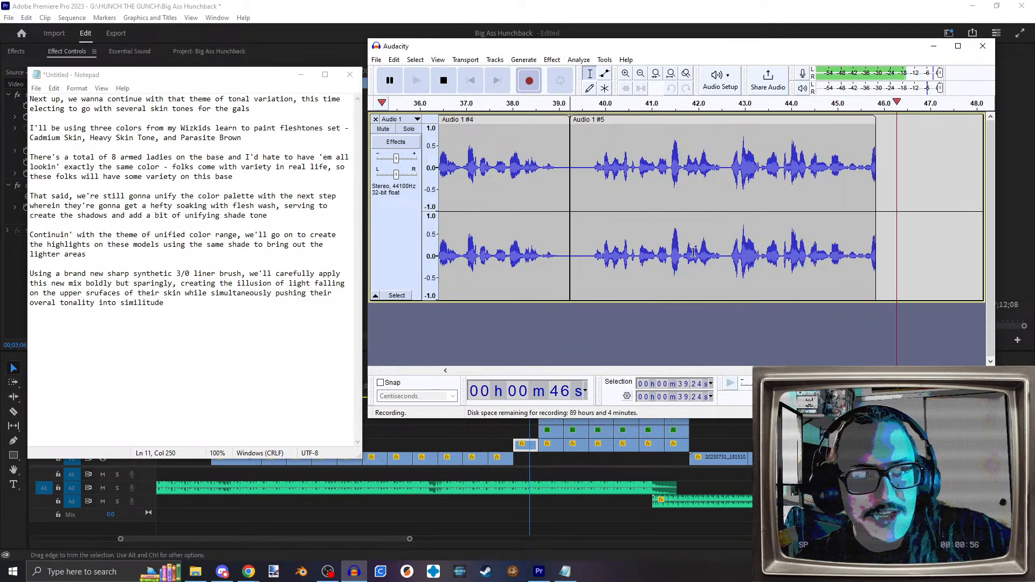
pyautogui.click(444, 84)
pyautogui.moveTo(893, 170); pyautogui.dragTo(875, 172)
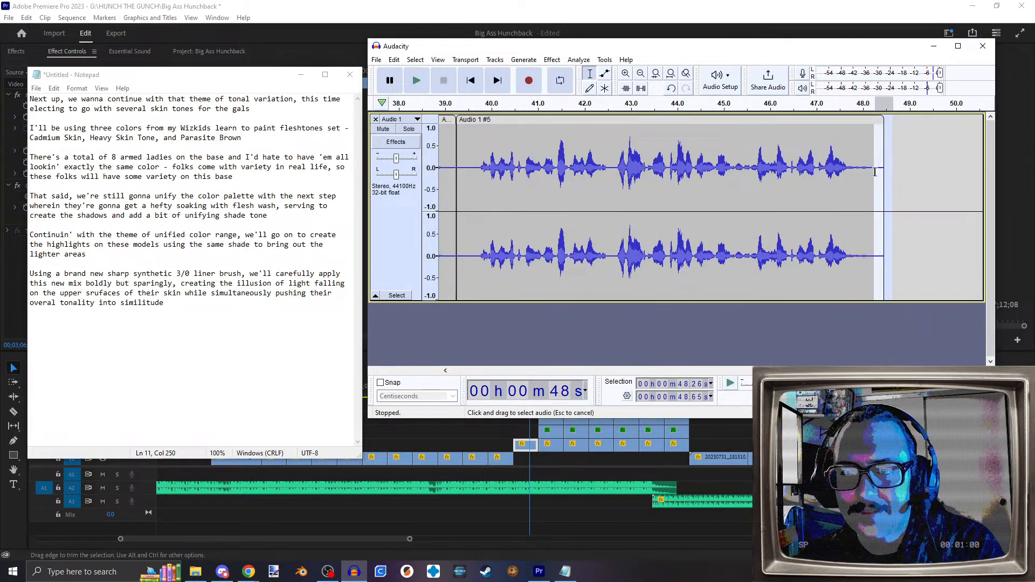
pyautogui.press('Delete')
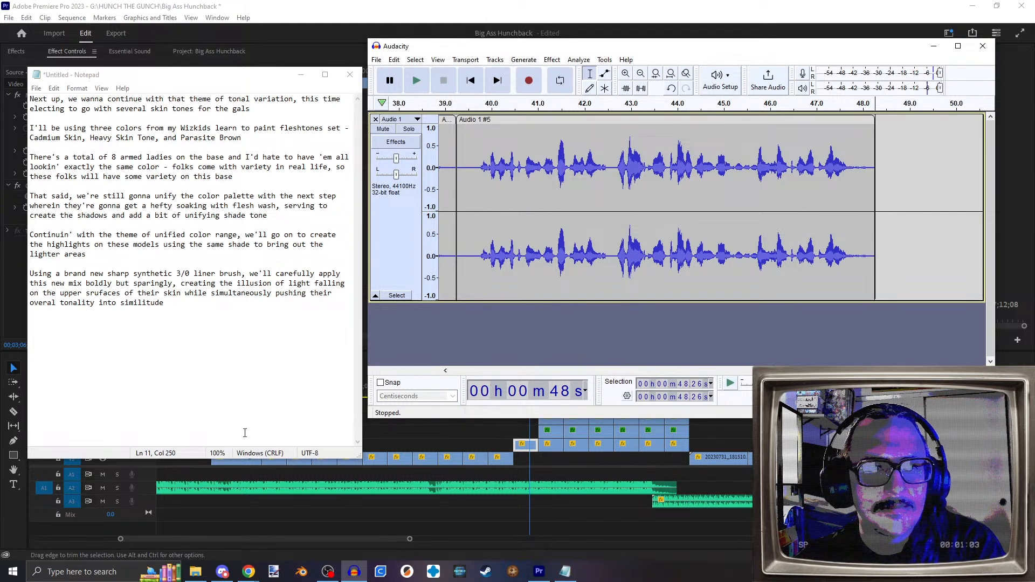
# Step: Add a script paragraph after "lighter areas" in Notepad reading "In this case, that same color is gonna be a drop or two of"
pyautogui.click(124, 259)
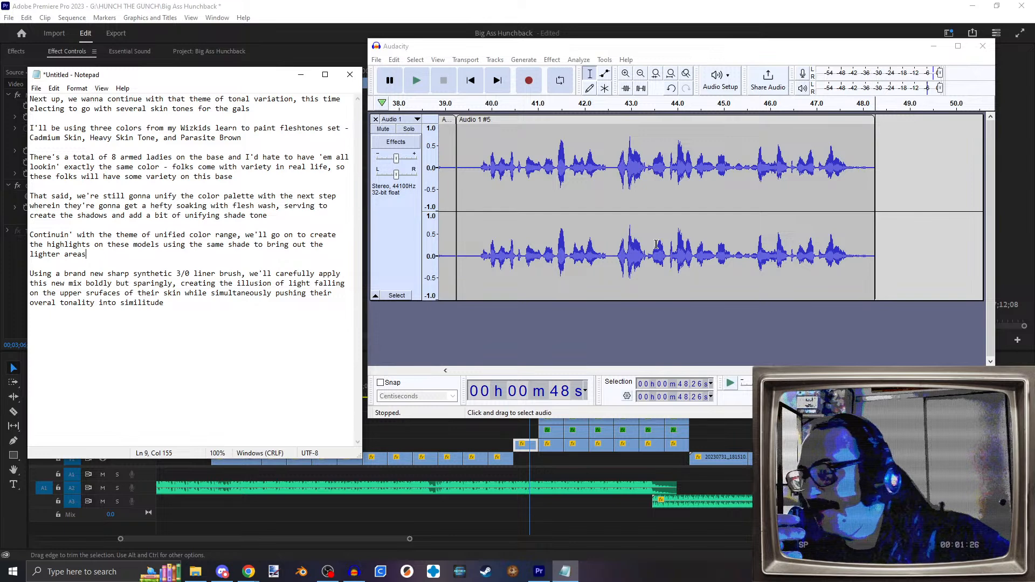
pyautogui.hotkey('alt', 'Tab')
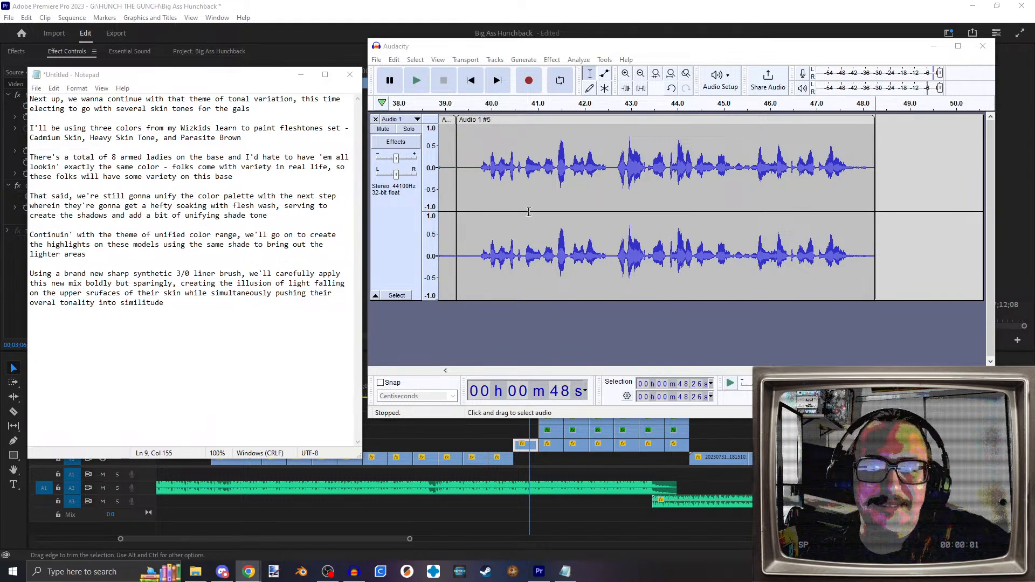
pyautogui.click(98, 260)
pyautogui.press('Return')
pyautogui.press('Return')
pyautogui.write('In th')
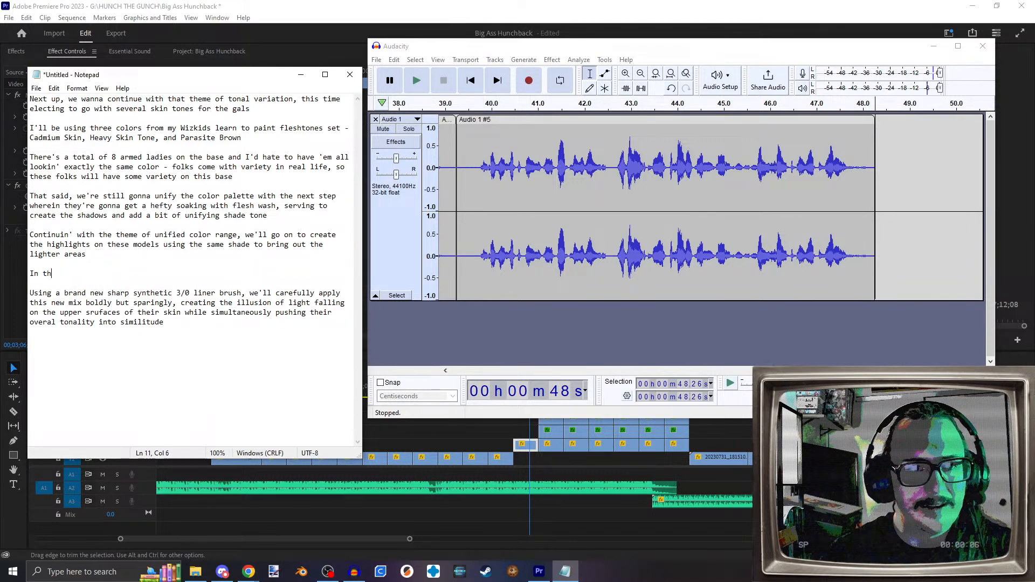
pyautogui.write('is case, that')
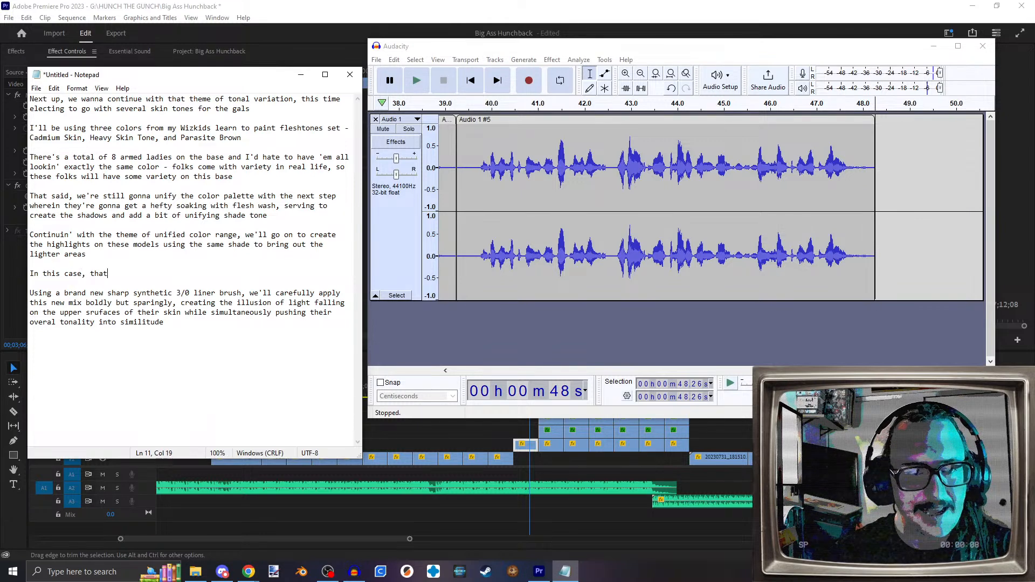
pyautogui.write(' same col')
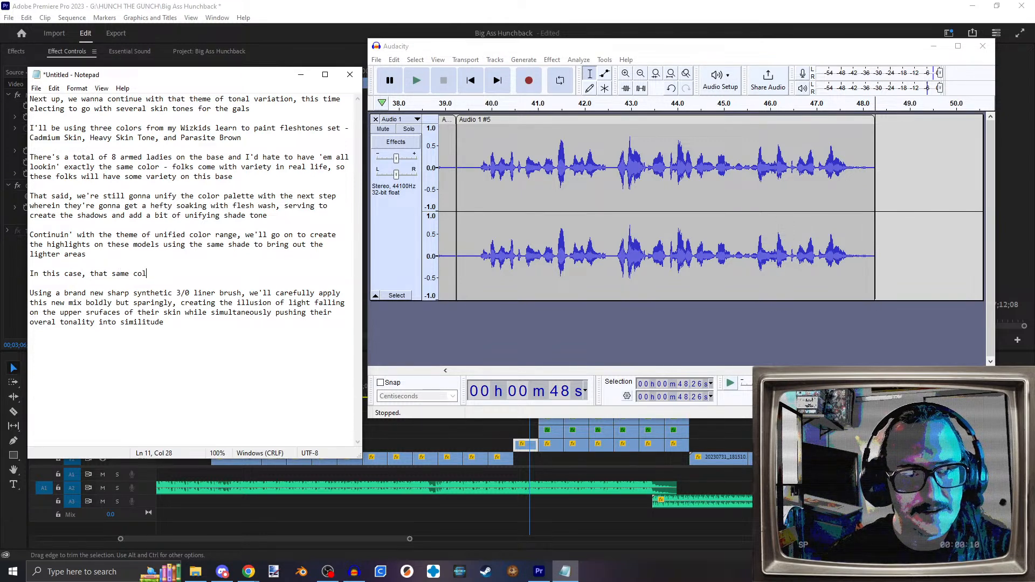
pyautogui.write('or is gonna be ')
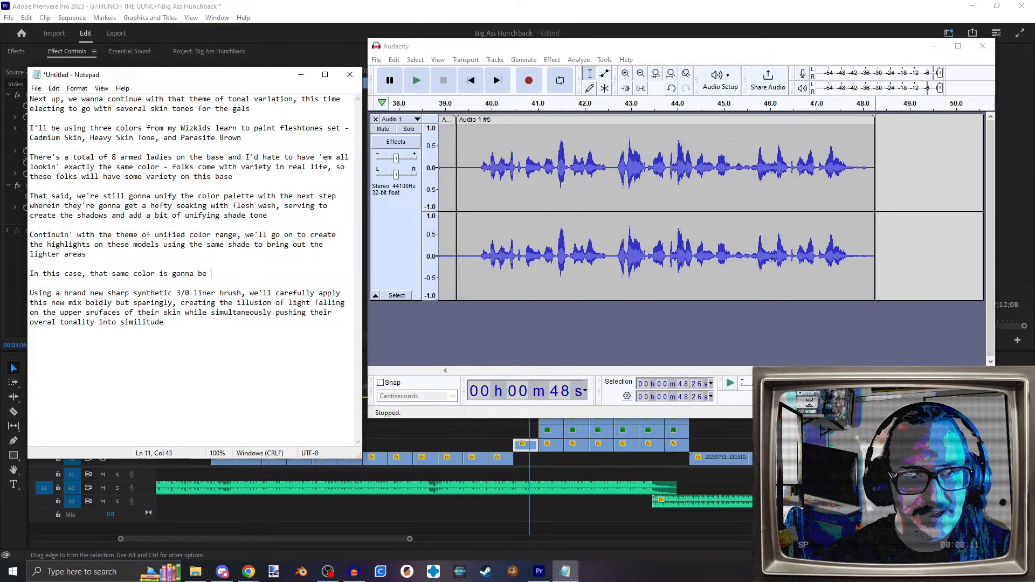
pyautogui.write('a drop or two of')
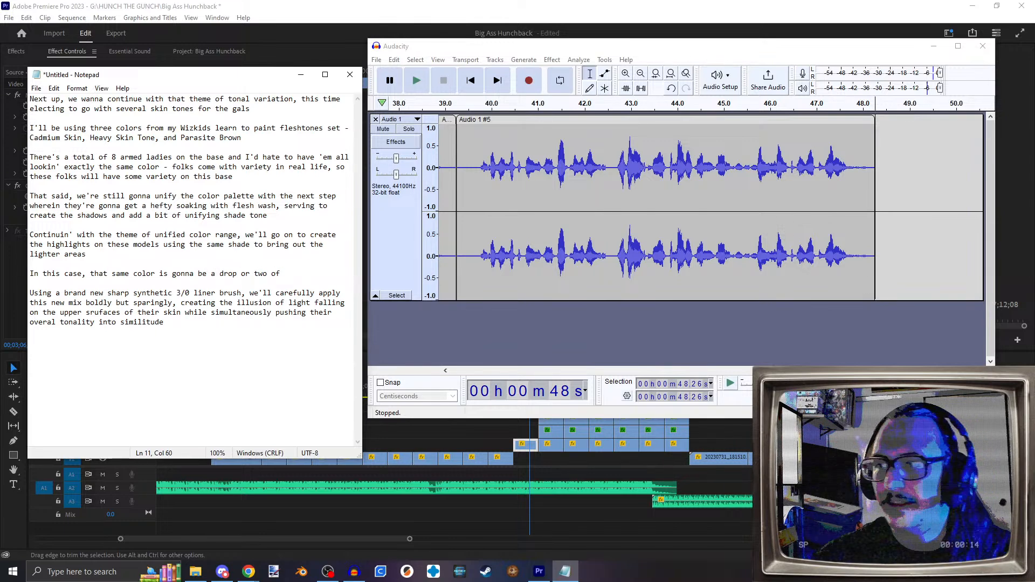
# Step: Switch to Premiere Pro and scrub the Catgirls sequence to 00;03;11;06 to read the labels on the paint bottles
pyautogui.click(375, 3)
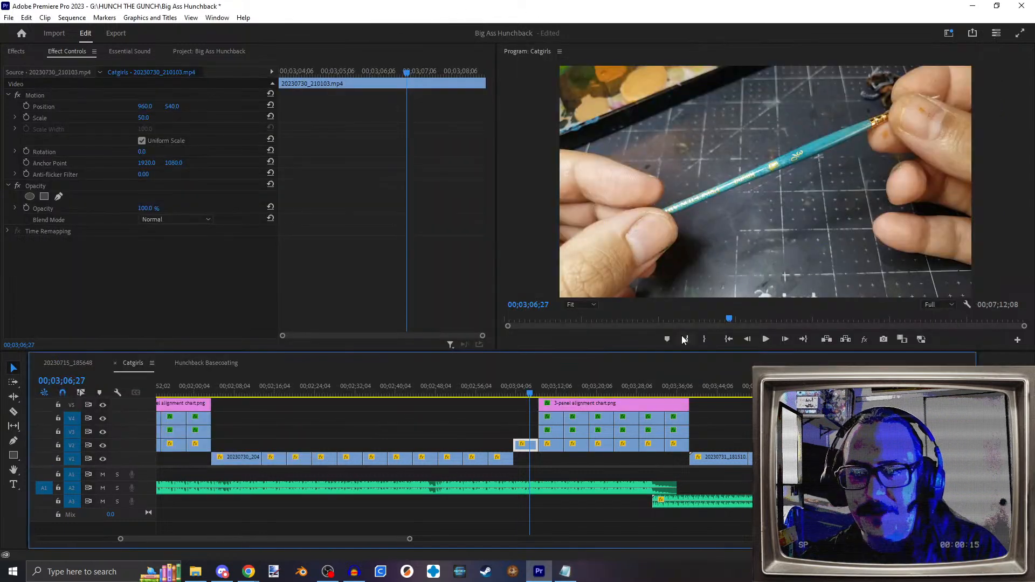
pyautogui.click(546, 387)
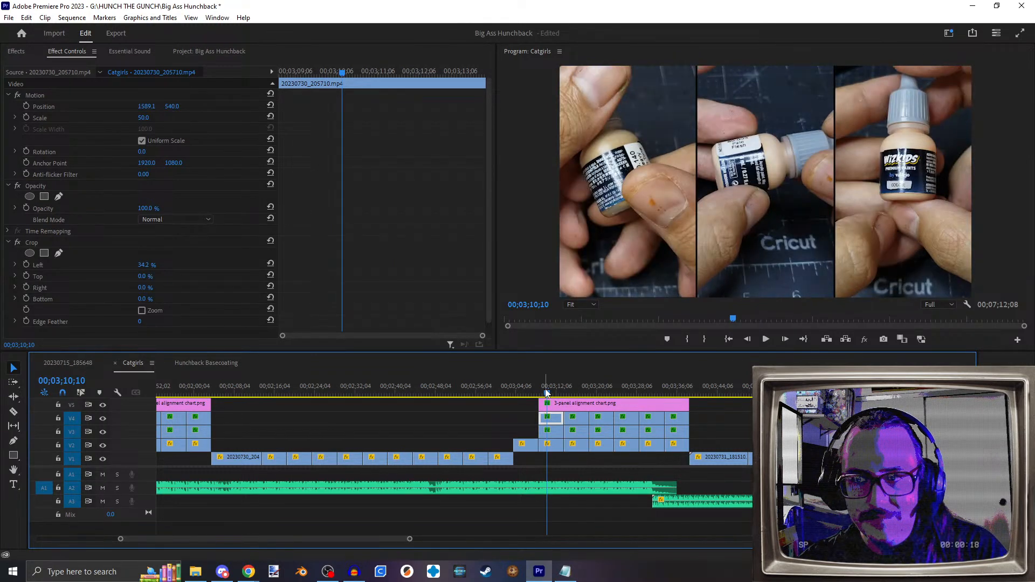
pyautogui.moveTo(546, 392)
pyautogui.mouseDown()
pyautogui.moveTo(588, 392)
pyautogui.moveTo(548, 392)
pyautogui.mouseUp()
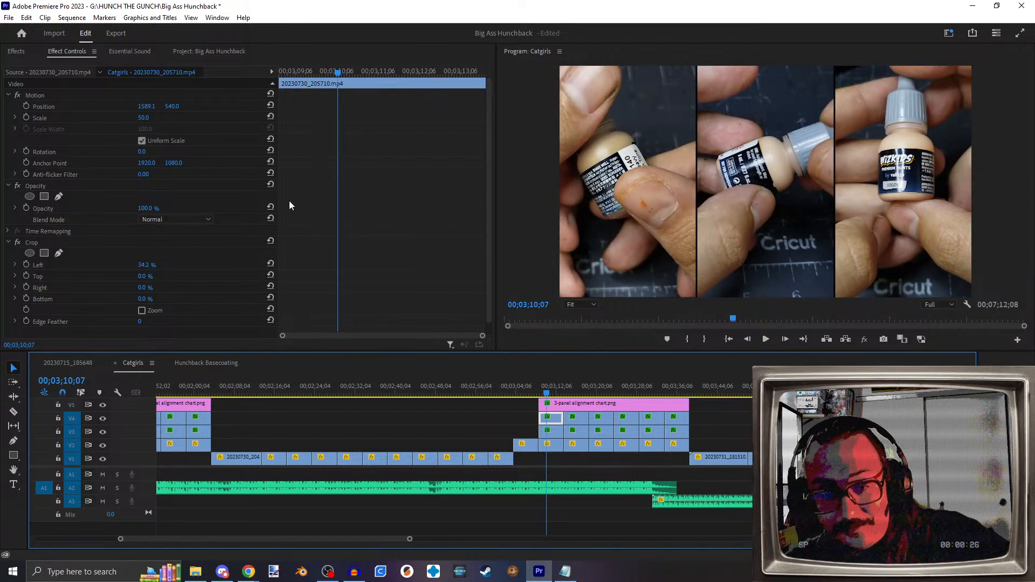
pyautogui.moveTo(543, 390)
pyautogui.mouseDown()
pyautogui.moveTo(598, 387)
pyautogui.moveTo(553, 389)
pyautogui.mouseUp()
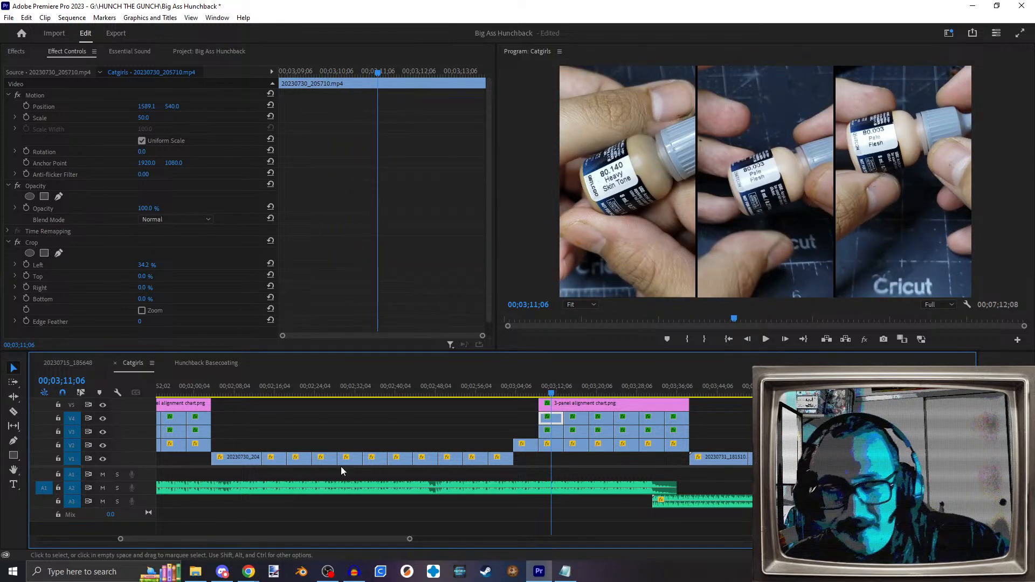
# Step: Return to Notepad and continue the new script sentence with "Pale Flesh a"
pyautogui.hotkey('alt', 'Tab')
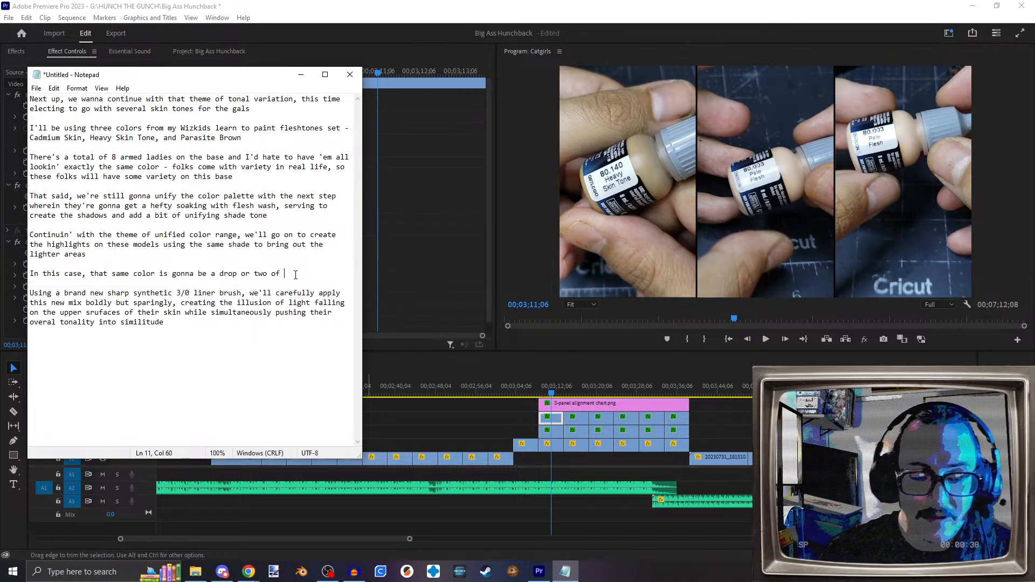
pyautogui.write('Pale Flesh a')
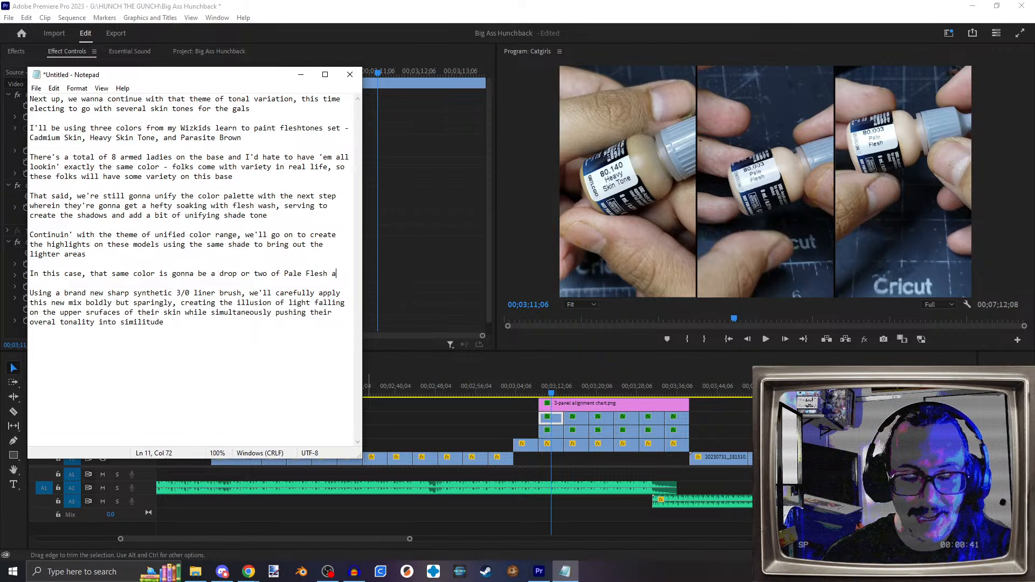
# Step: Finish the Pale Flesh sentence in the voiceover script with "added to the original shade"
pyautogui.write('dded to the origina')
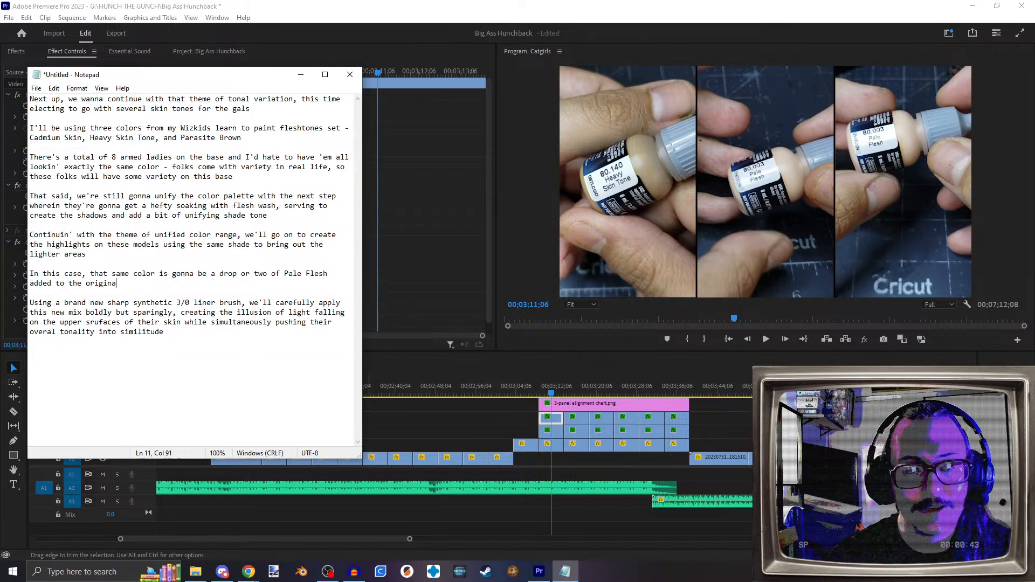
pyautogui.write('l shade')
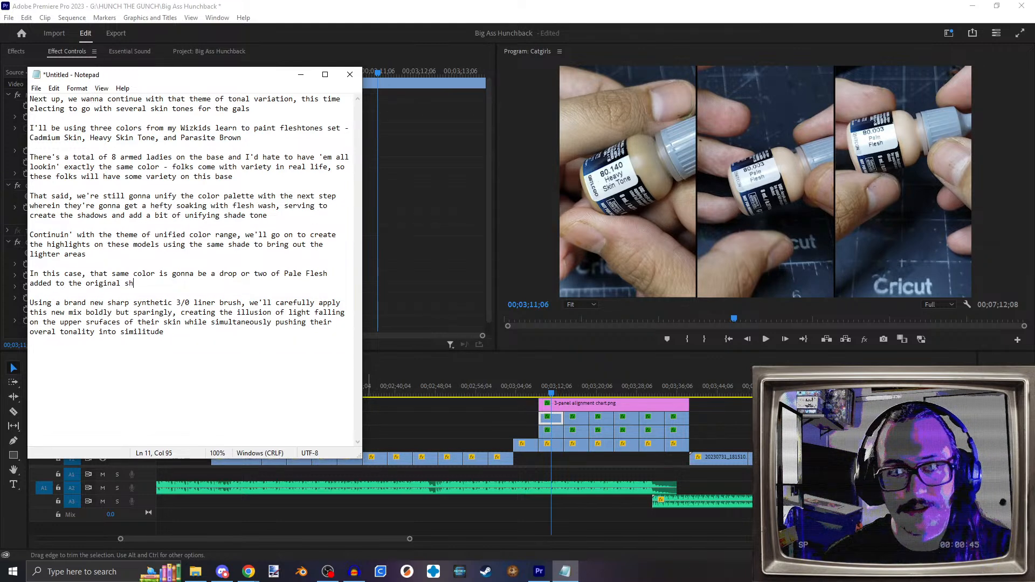
# Step: Switch to Audacity and play back the end of the last take from about 45.8 s
pyautogui.click(354, 571)
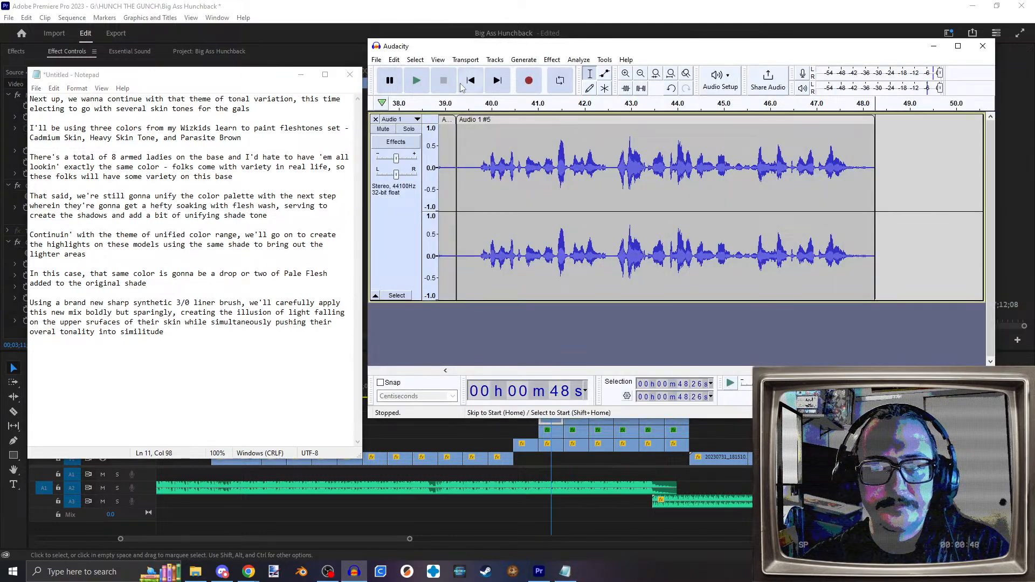
pyautogui.click(759, 200)
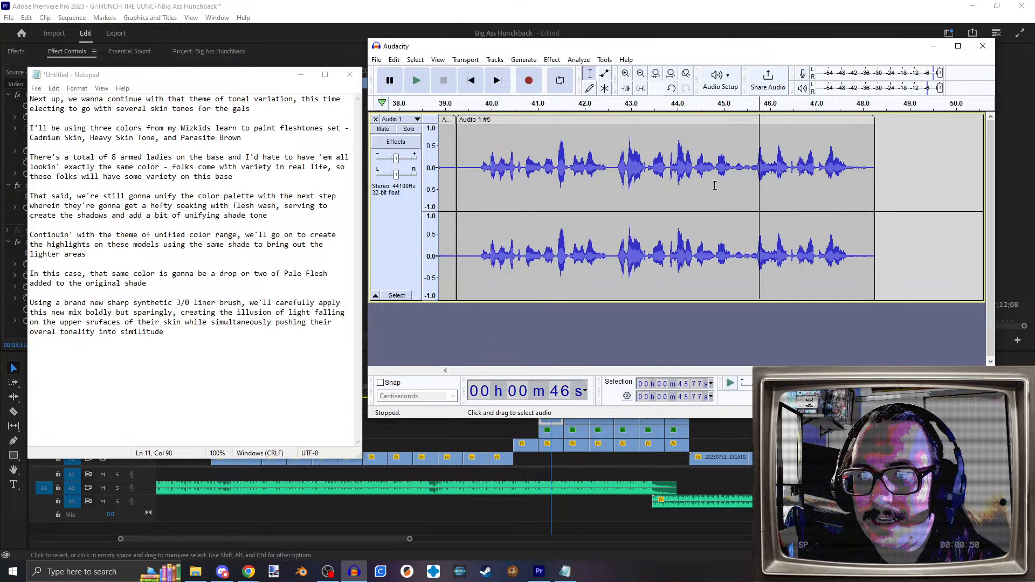
pyautogui.click(418, 81)
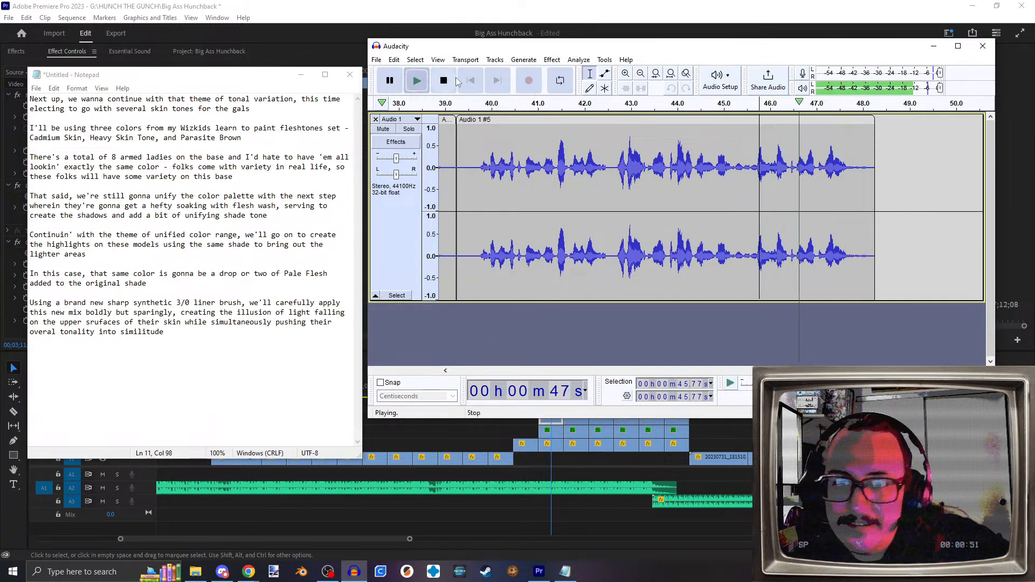
pyautogui.click(454, 83)
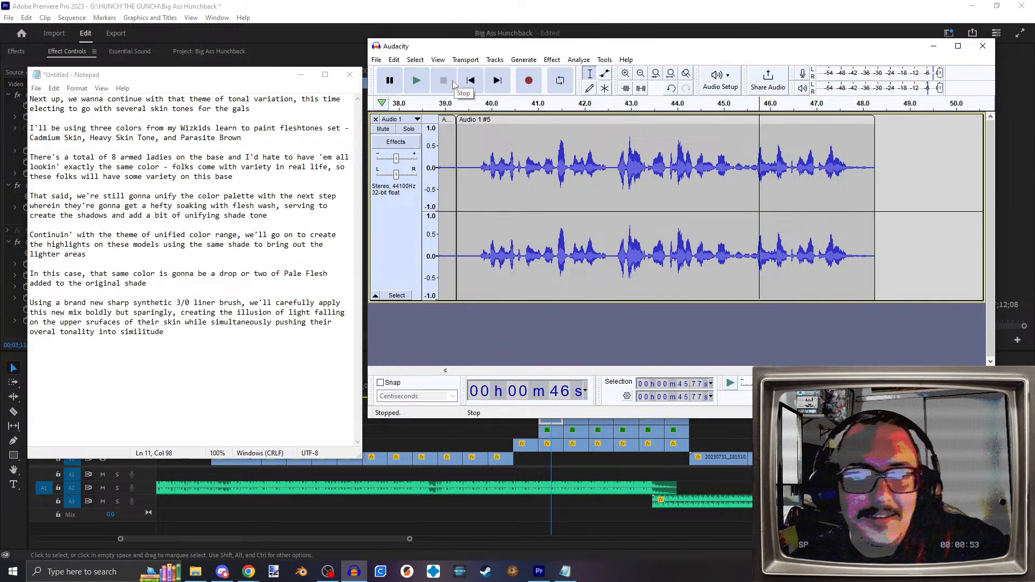
# Step: Record the Pale Flesh paragraph of the script after the last take and trim its silent tail back to about 54.4 s
pyautogui.click(532, 86)
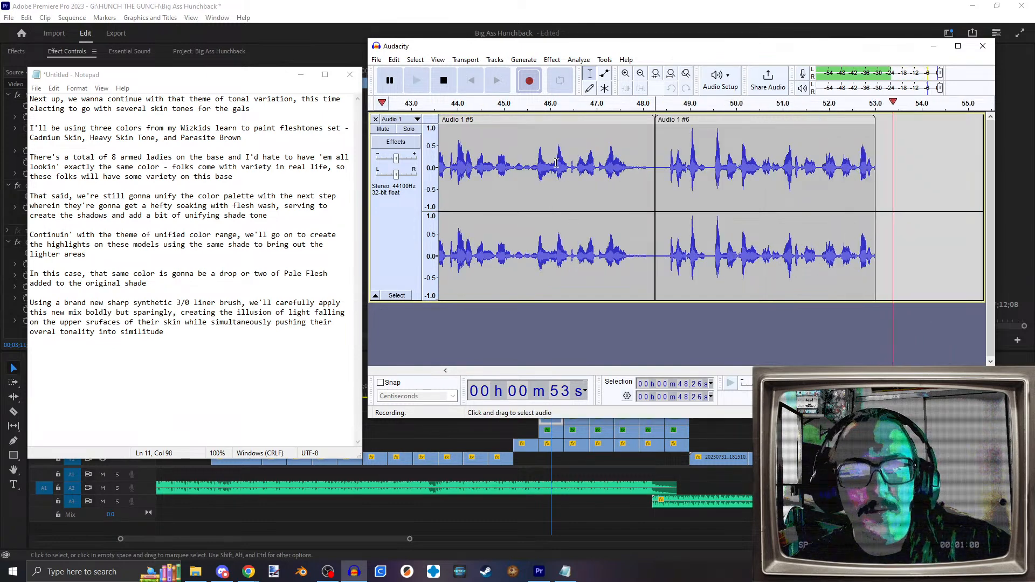
pyautogui.click(444, 81)
pyautogui.moveTo(951, 187); pyautogui.dragTo(939, 188)
pyautogui.press('Delete')
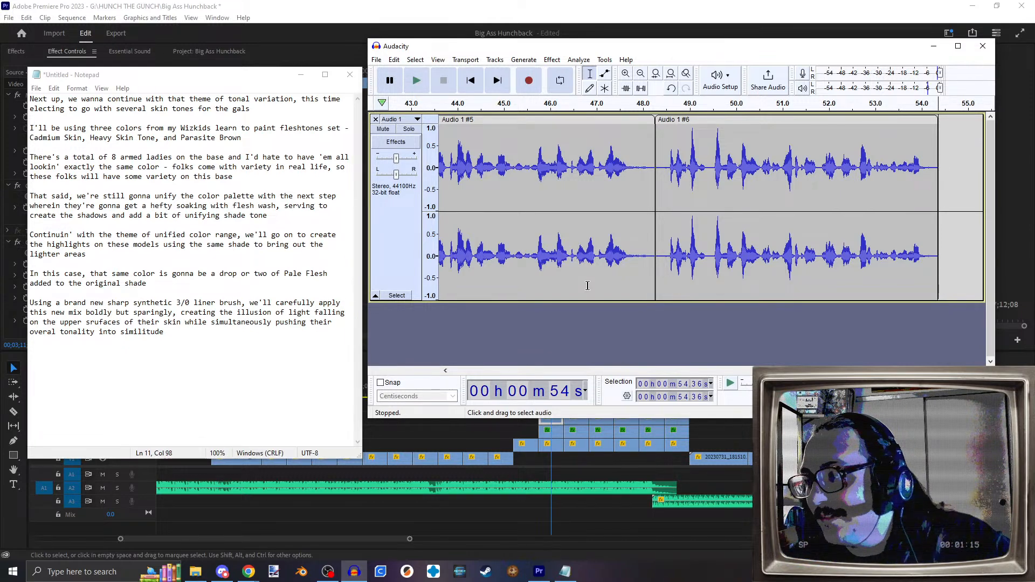
# Step: Play back the newest take from about 50 s, and return the cursor to the end of the track
pyautogui.hotkey('alt', 'Tab')
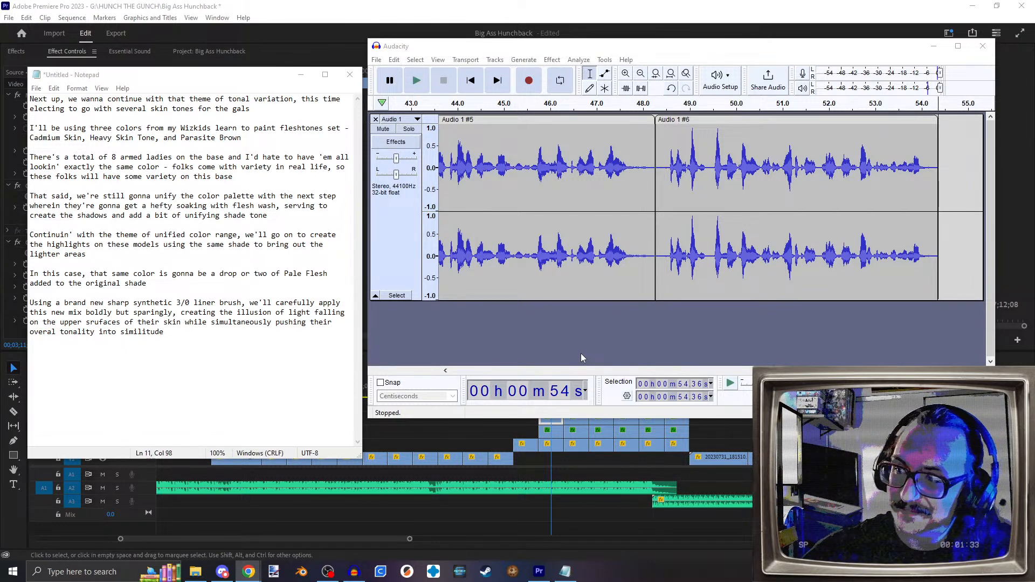
pyautogui.click(497, 83)
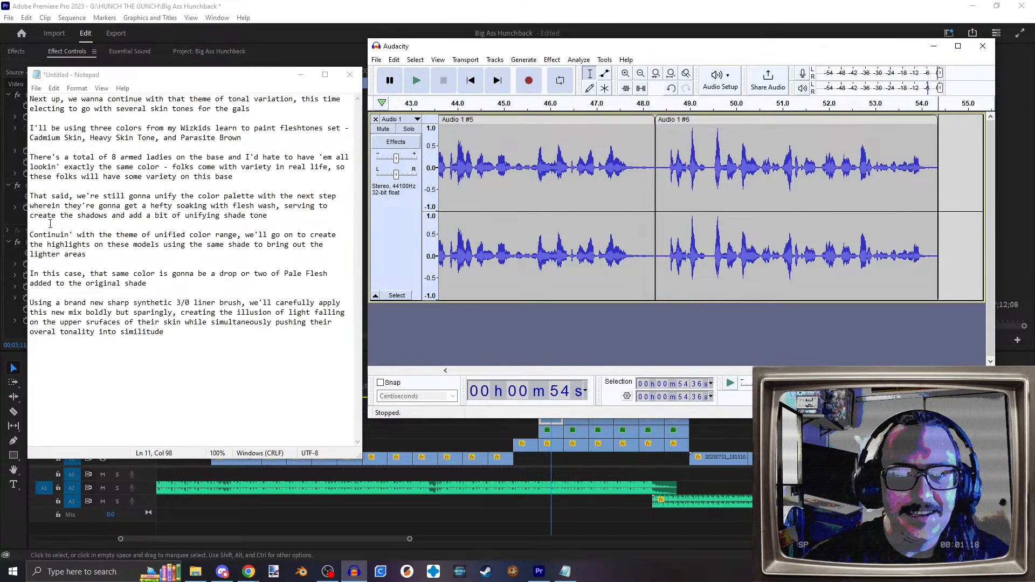
pyautogui.click(736, 184)
pyautogui.click(417, 81)
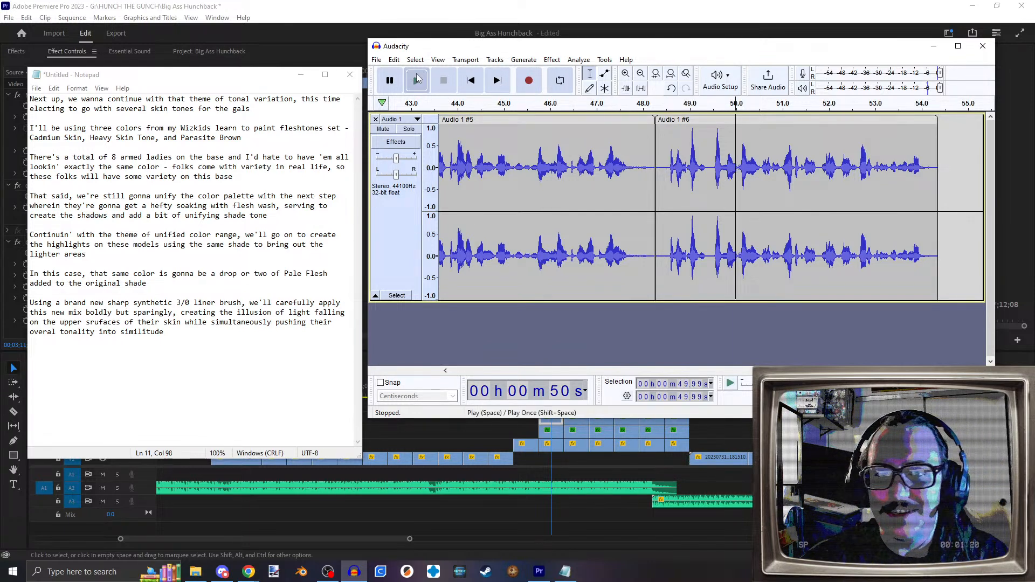
pyautogui.click(443, 81)
pyautogui.click(497, 80)
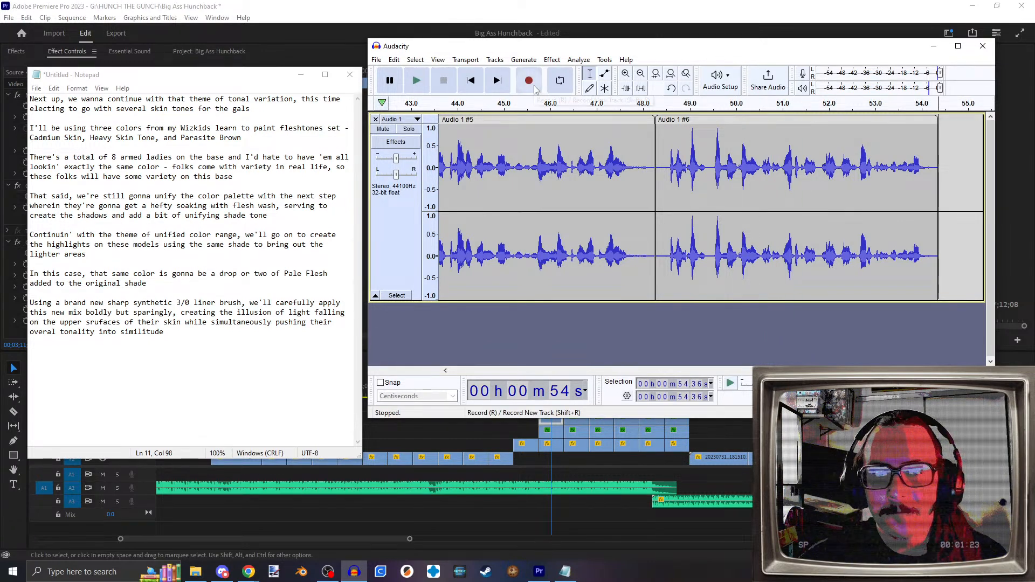
pyautogui.click(536, 89)
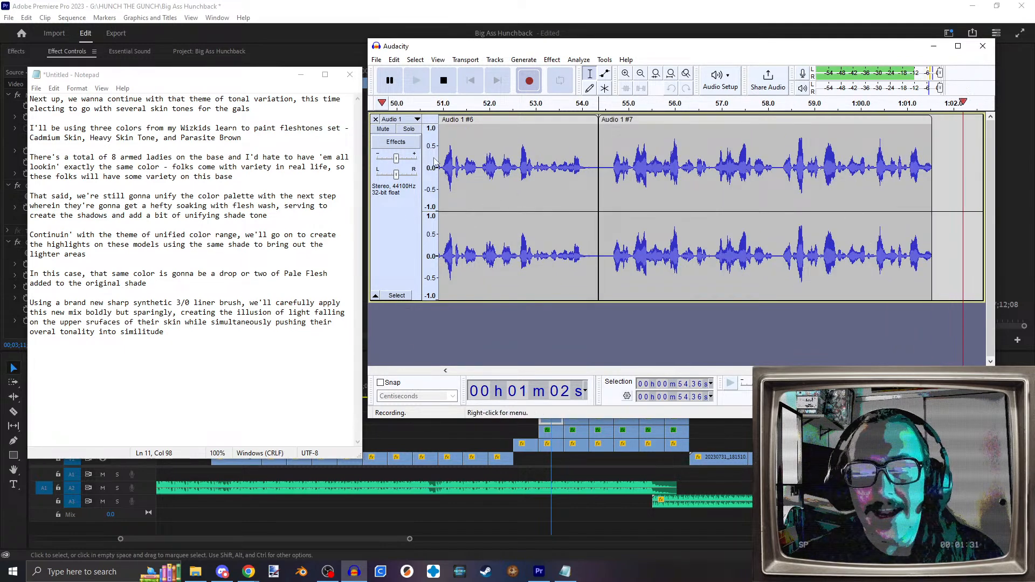
pyautogui.press('space')
pyautogui.moveTo(912, 182); pyautogui.dragTo(485, 189)
pyautogui.press('Delete')
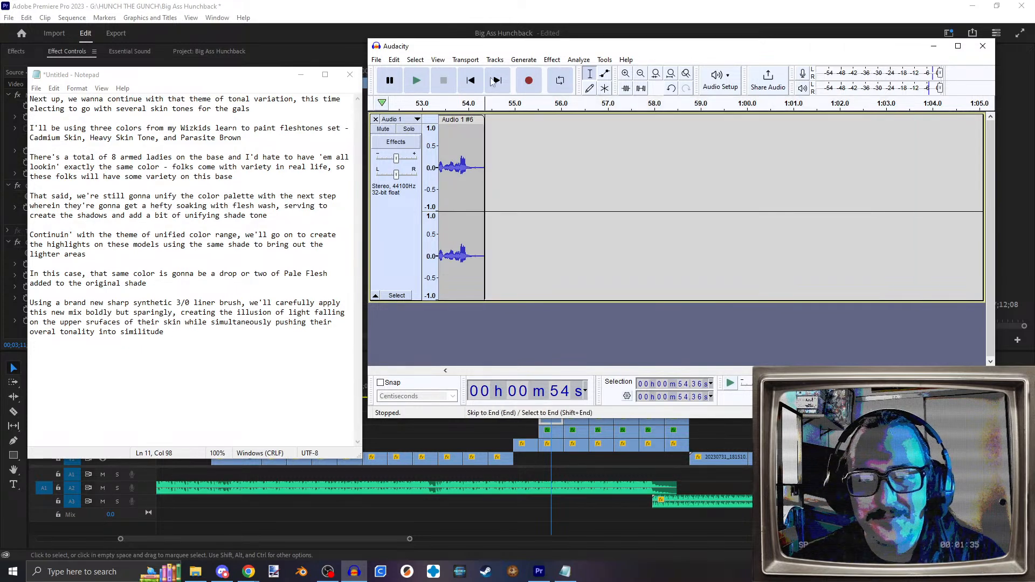
pyautogui.click(527, 81)
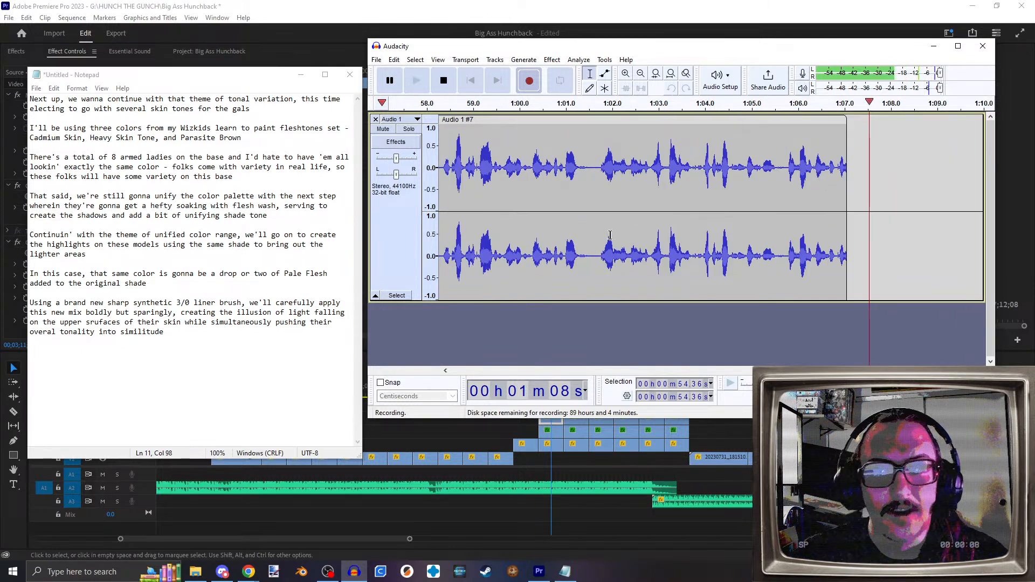
pyautogui.click(444, 79)
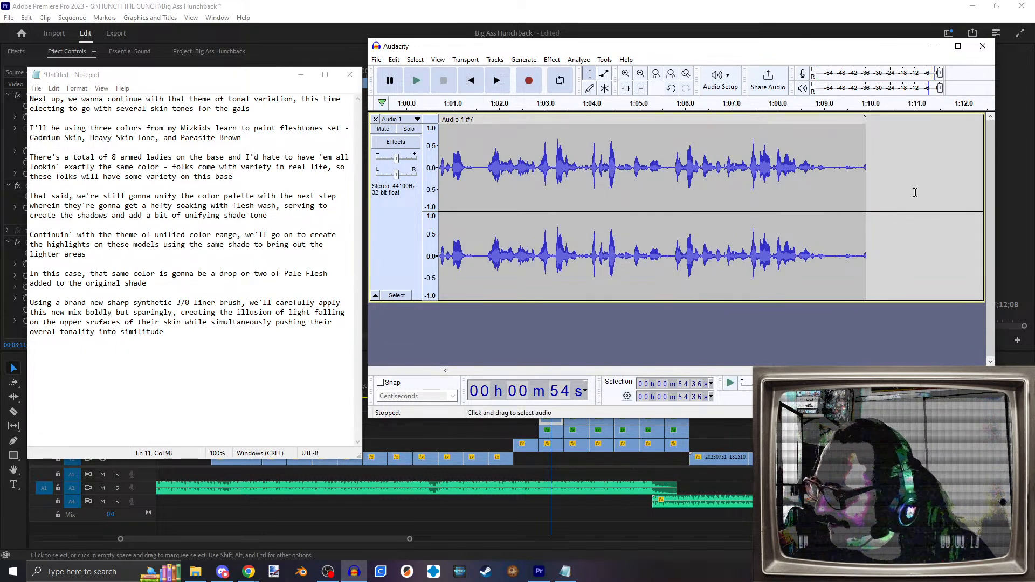
pyautogui.moveTo(916, 193); pyautogui.dragTo(564, 208)
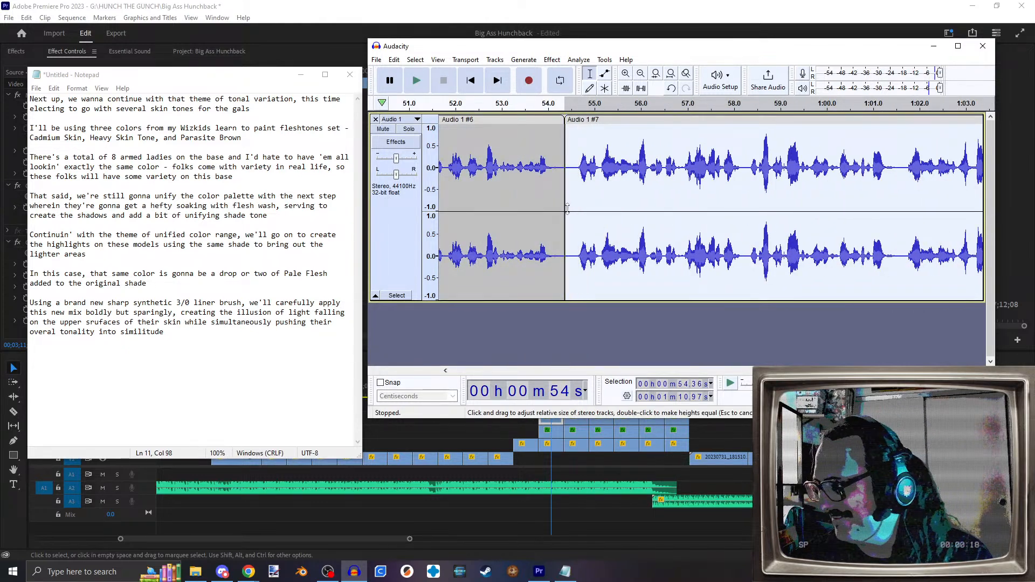
pyautogui.press('Delete')
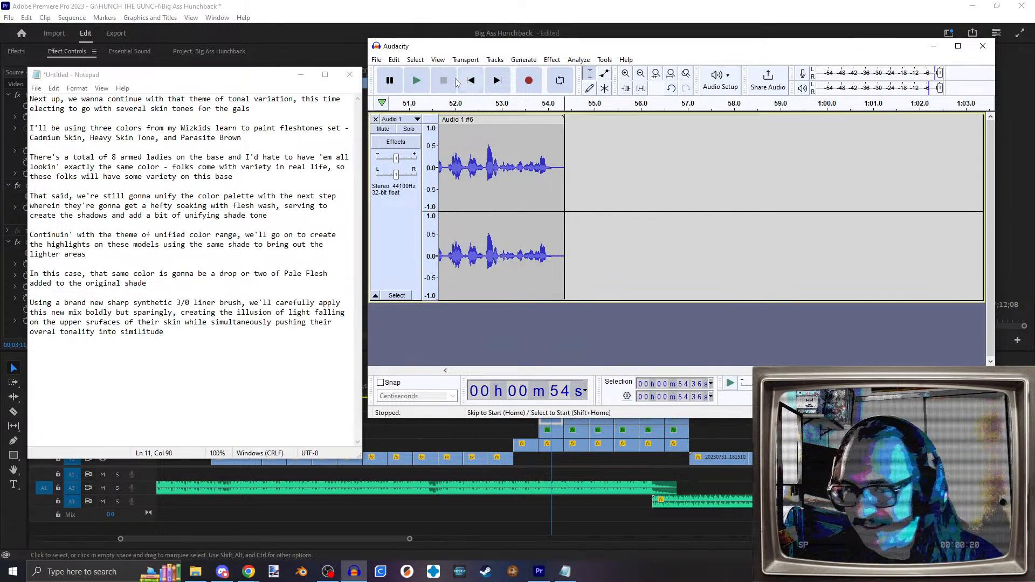
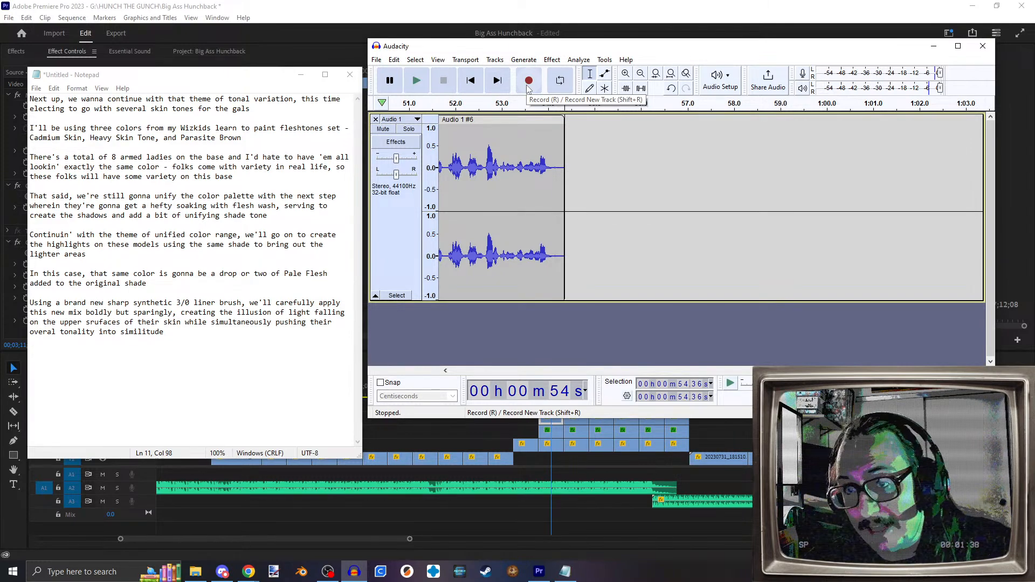
# Step: Replay the last part of the kept take before the 54.4 s mark and put the cursor back at the track's end
pyautogui.moveTo(515, 53)
pyautogui.mouseDown()
pyautogui.moveTo(694, 8)
pyautogui.moveTo(285, 10)
pyautogui.moveTo(243, 166)
pyautogui.moveTo(533, 87)
pyautogui.moveTo(522, 63)
pyautogui.mouseUp()
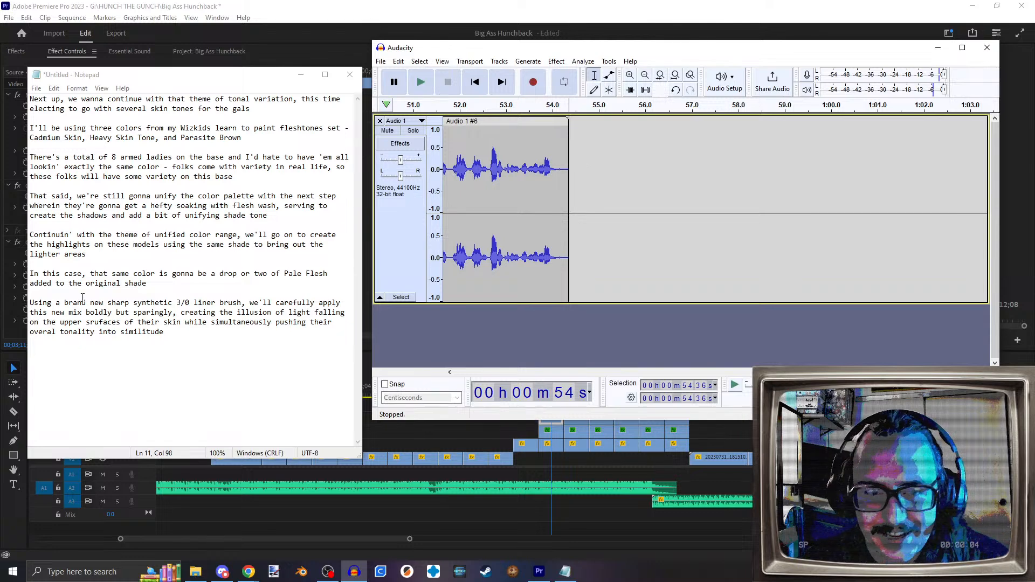
pyautogui.click(514, 189)
pyautogui.click(418, 83)
pyautogui.click(497, 88)
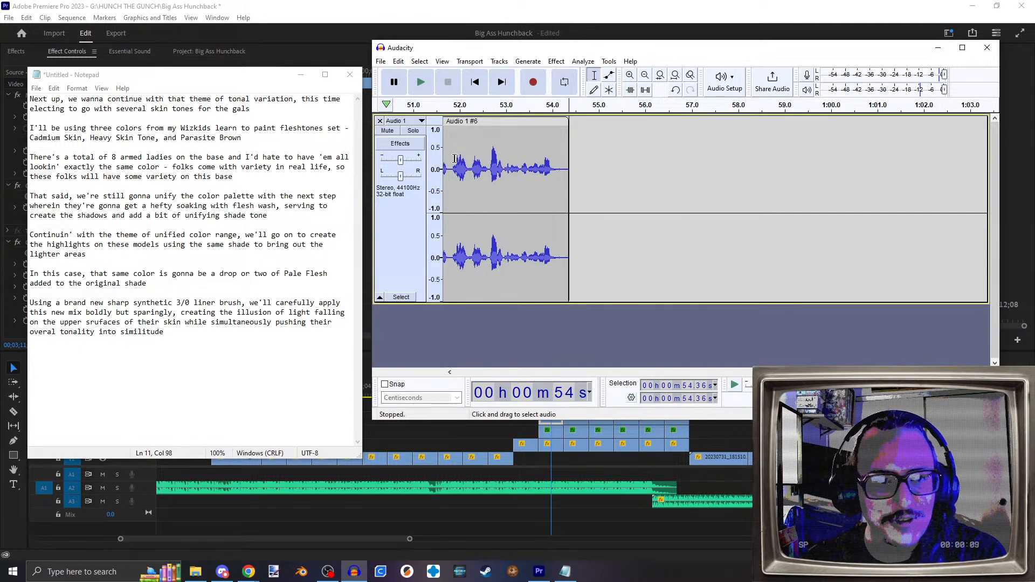
pyautogui.click(535, 86)
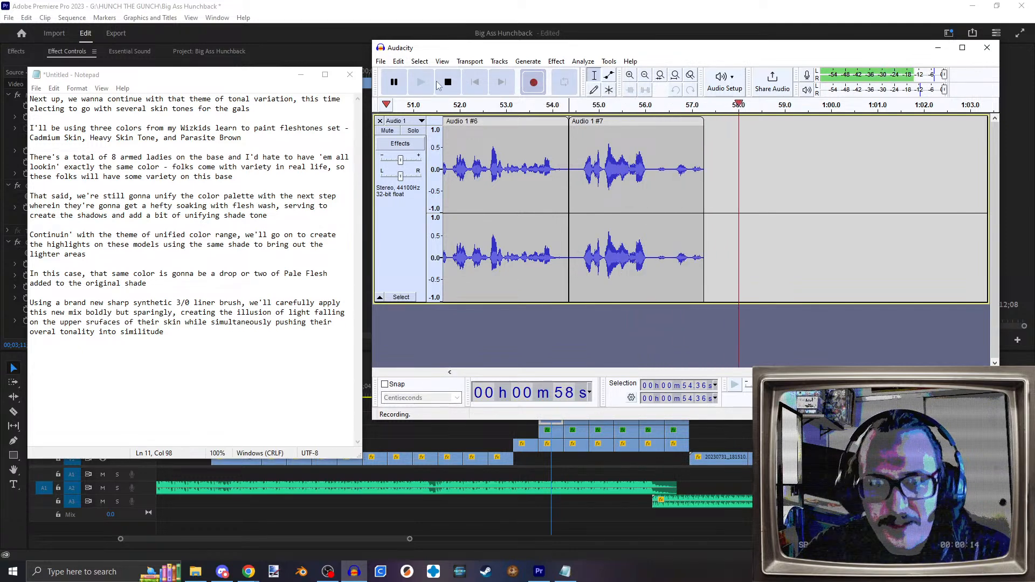
pyautogui.click(439, 81)
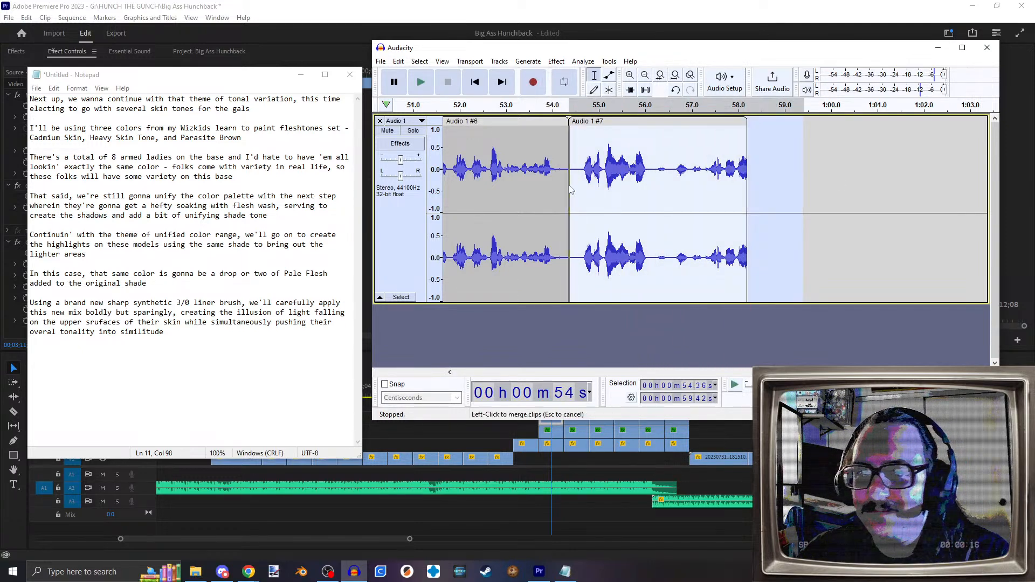
pyautogui.press('Delete')
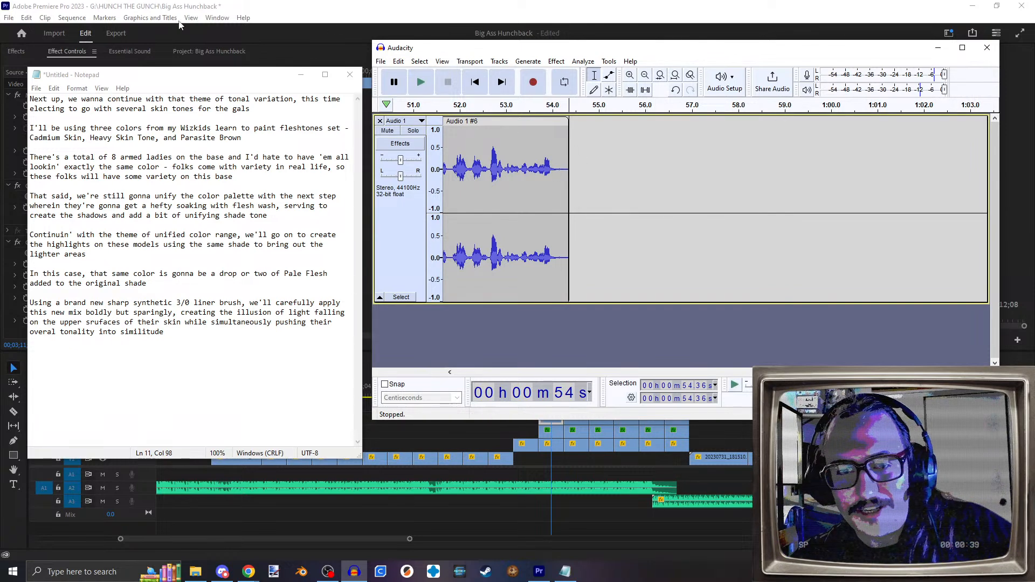
# Step: Record the final script paragraph about the 3/0 liner brush at the track's end and trim its silent tail back to about 1:09.8
pyautogui.moveTo(488, 52); pyautogui.dragTo(519, 62)
pyautogui.moveTo(511, 57); pyautogui.dragTo(488, 56)
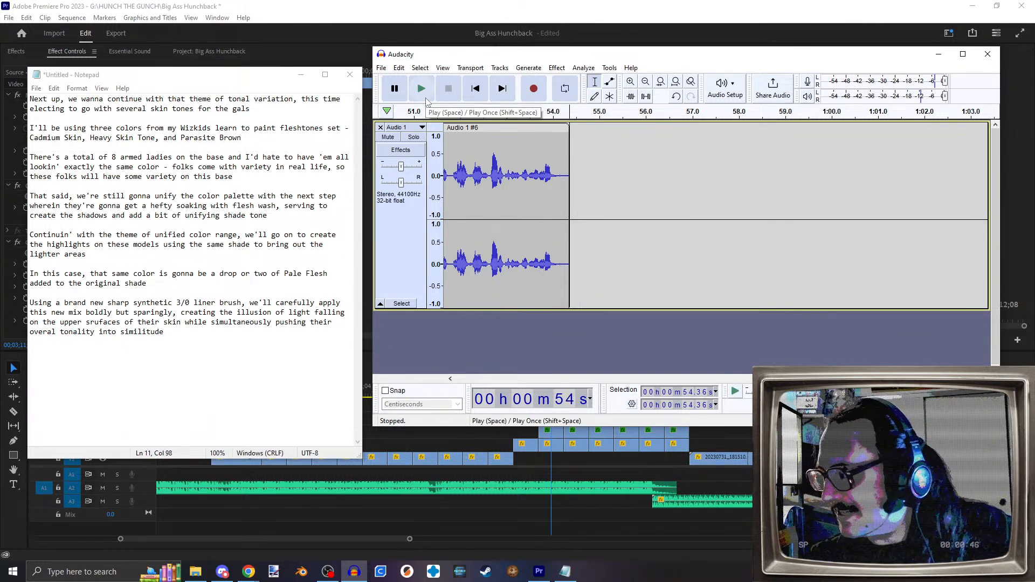
pyautogui.click(534, 89)
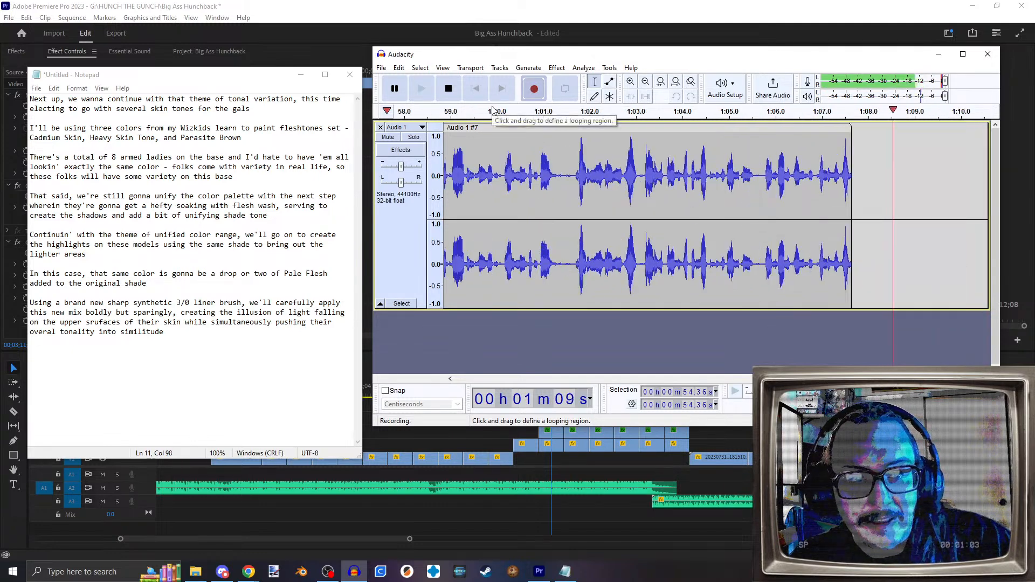
pyautogui.click(449, 90)
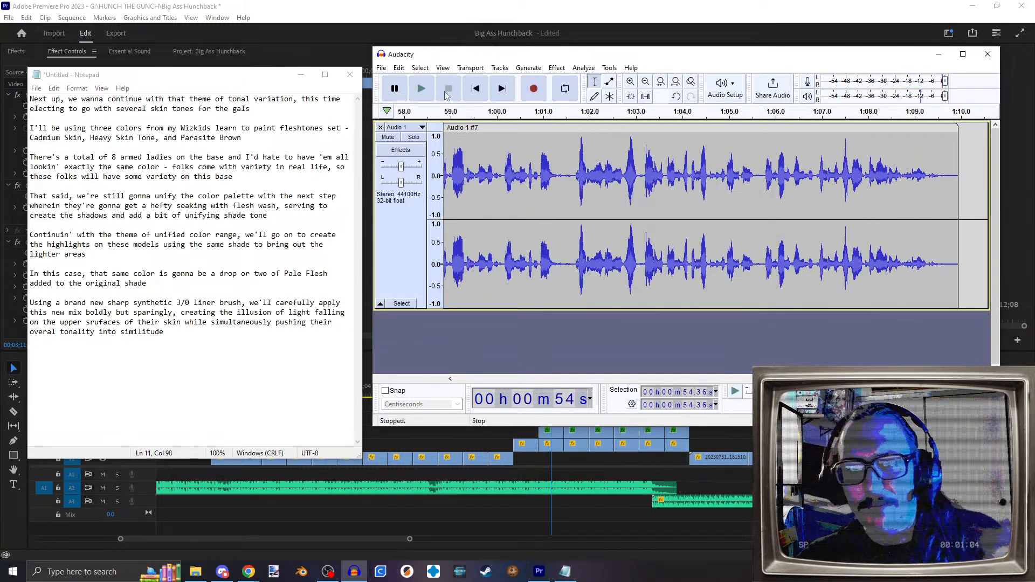
pyautogui.moveTo(967, 183); pyautogui.dragTo(951, 186)
pyautogui.press('Delete')
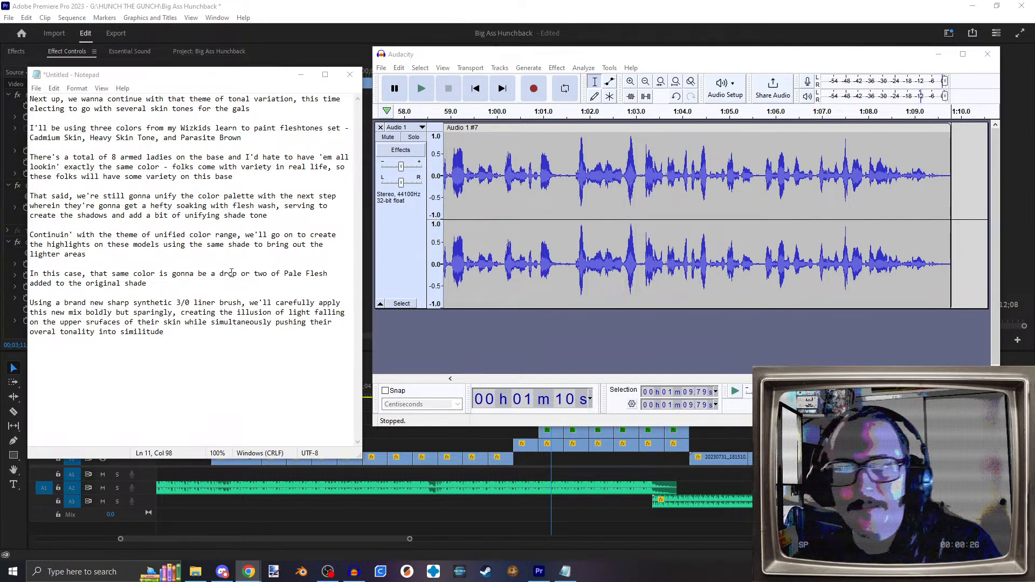
# Step: Export the voiceover as an MP3 named "Catgirls 3" in the Voiceovers folder, with the Insane, 320 kbps preset
pyautogui.click(381, 68)
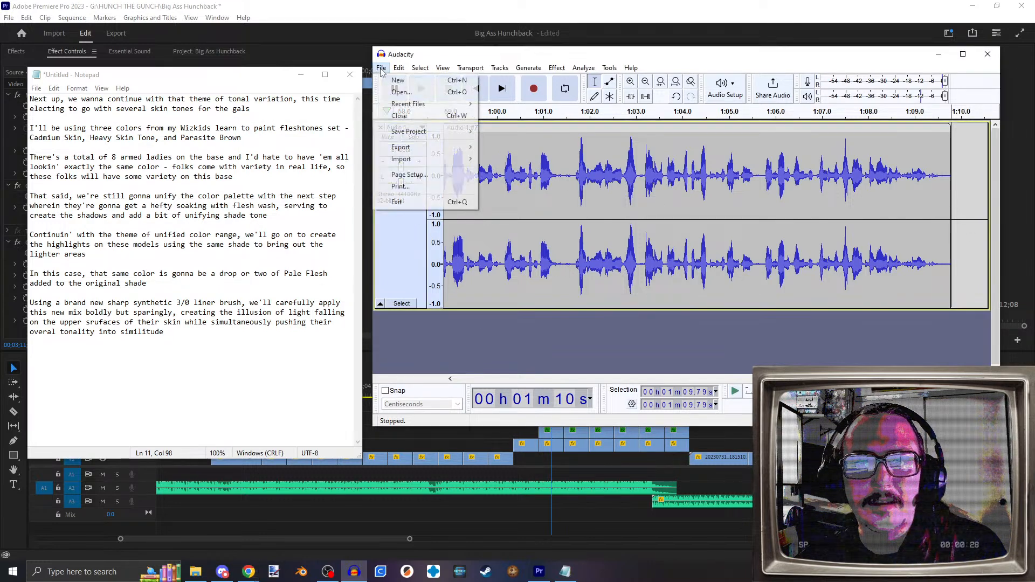
pyautogui.moveTo(405, 147)
pyautogui.click(552, 148)
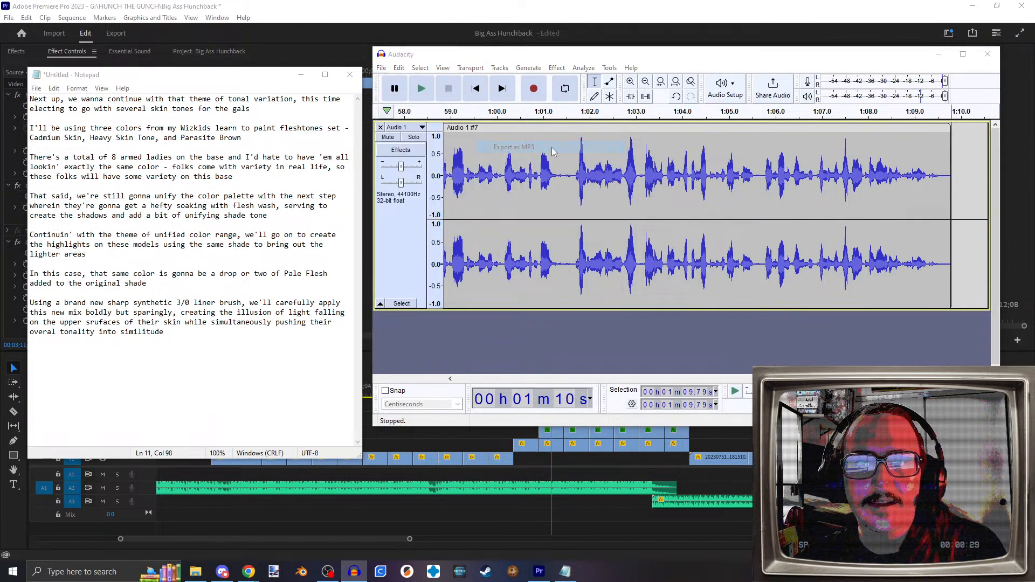
pyautogui.write('Ca')
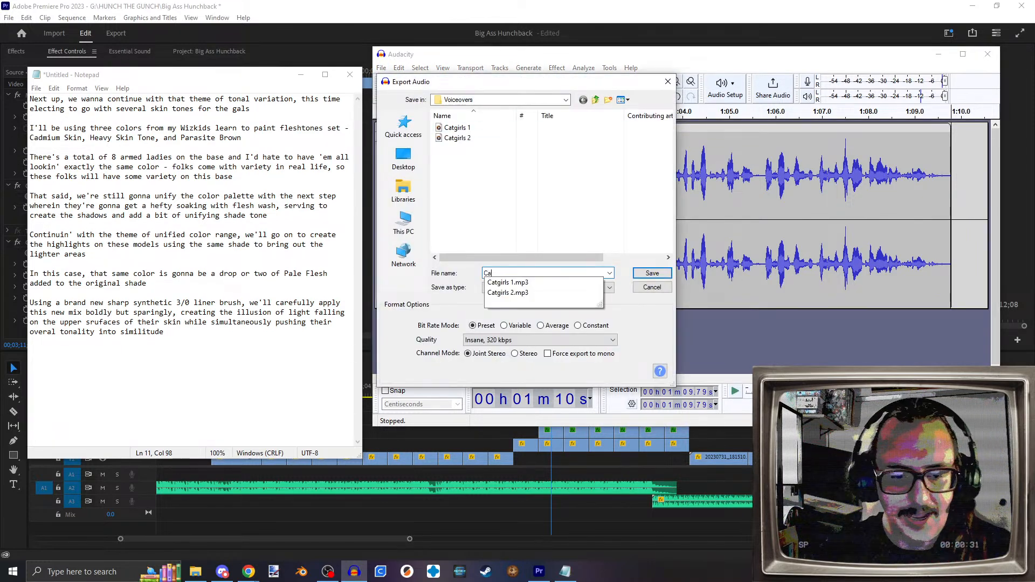
pyautogui.write('trgirls 3')
pyautogui.press('Return')
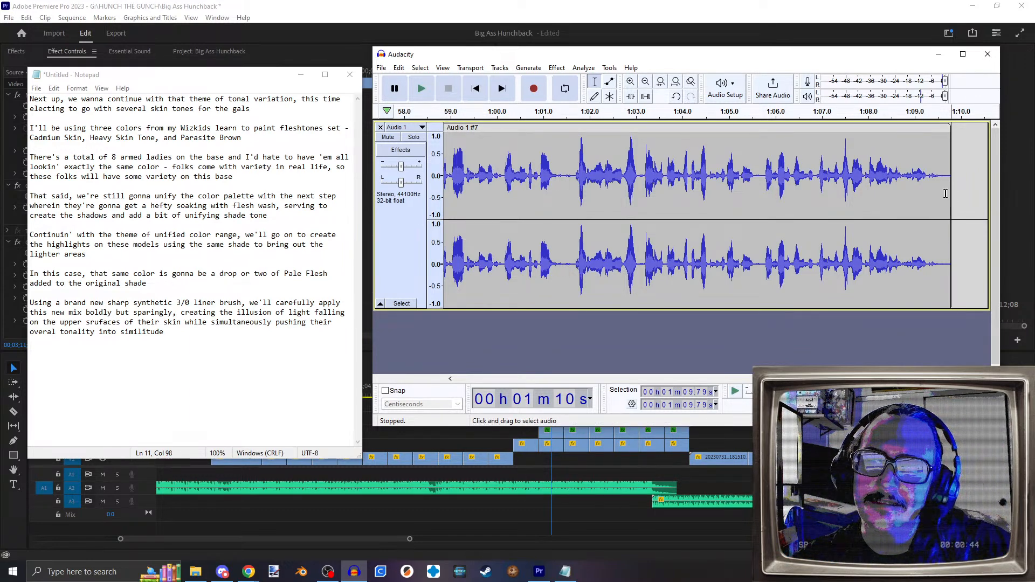
# Step: Minimize Audacity and the Notepad script to return to the Catgirls timeline in Premiere Pro
pyautogui.moveTo(965, 199); pyautogui.dragTo(507, 201)
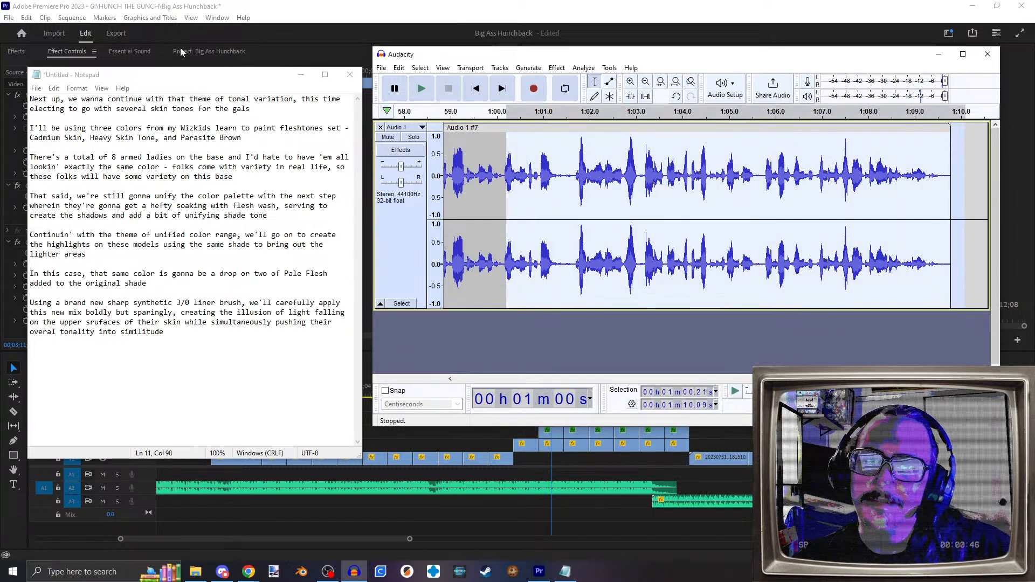
pyautogui.click(938, 53)
pyautogui.click(301, 74)
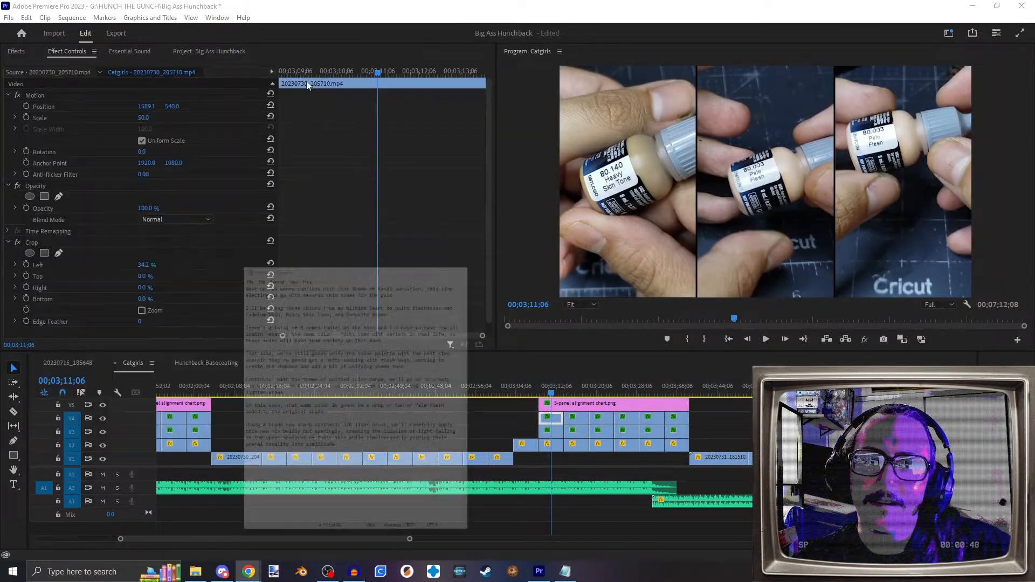
pyautogui.scroll(10, 509, 468)
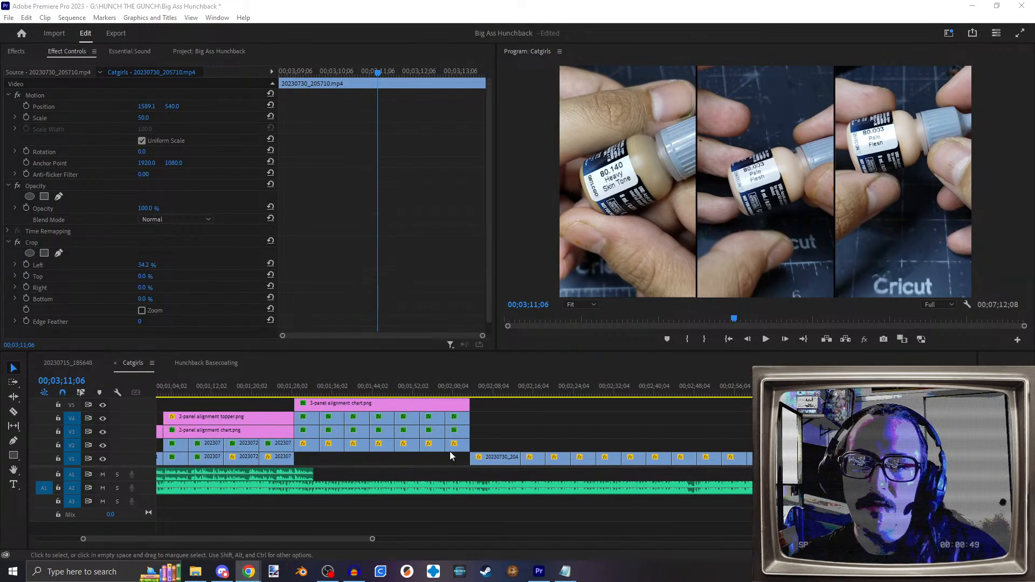
# Step: Save the project with its current changes
pyautogui.click(5, 20)
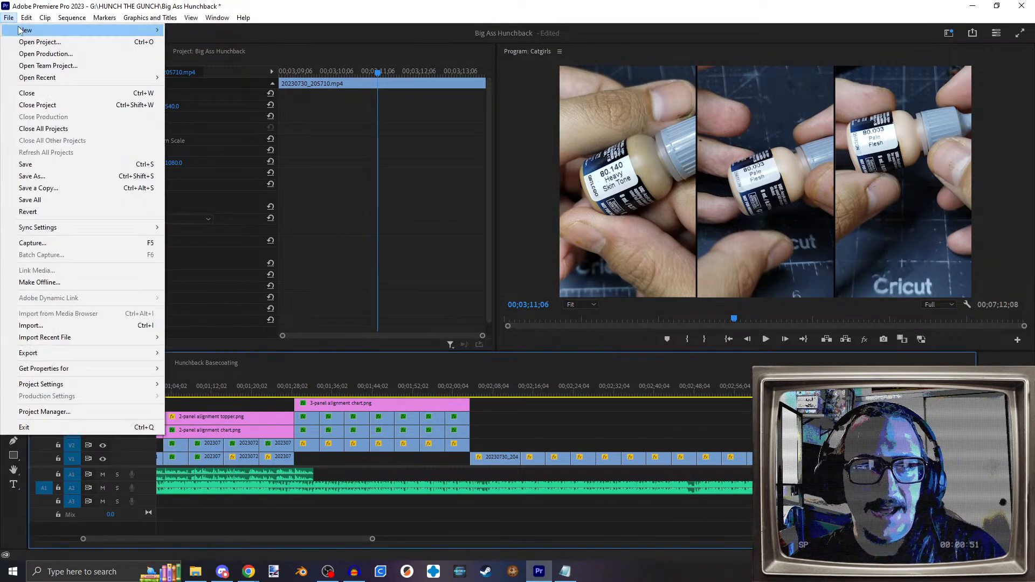
pyautogui.click(237, 2)
pyautogui.hotkey('ctrl', 's')
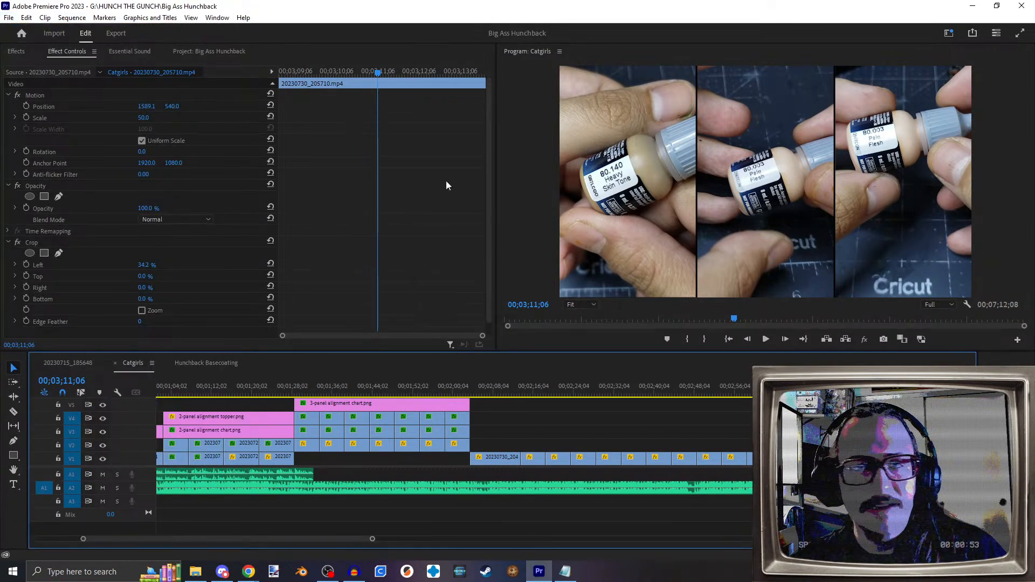
# Step: Import Catgirls 3.mp3 into the project and place it on audio track A1 directly after the existing voiceover in the Catgirls sequence
pyautogui.hotkey('alt', 'Tab')
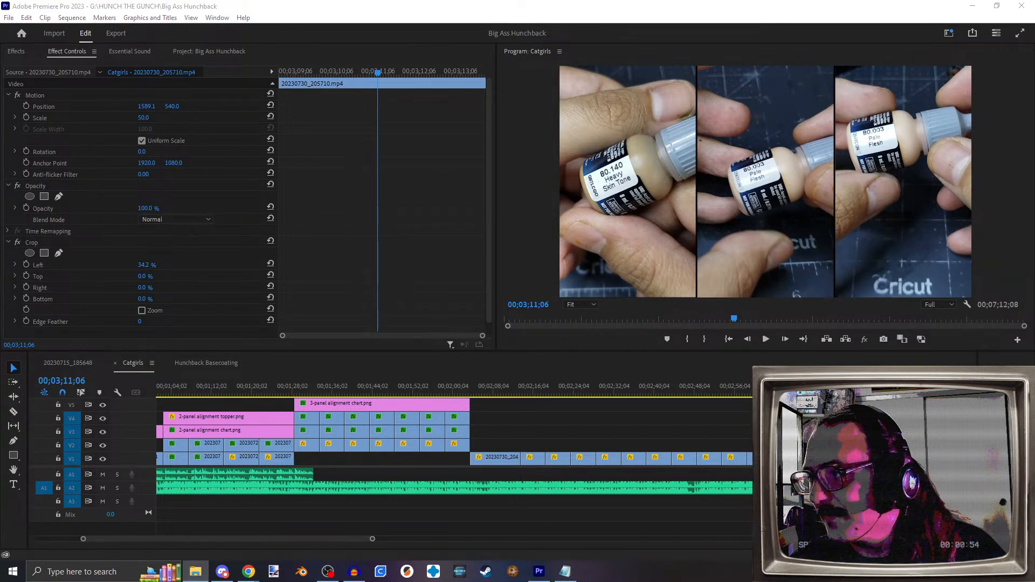
pyautogui.click(68, 364)
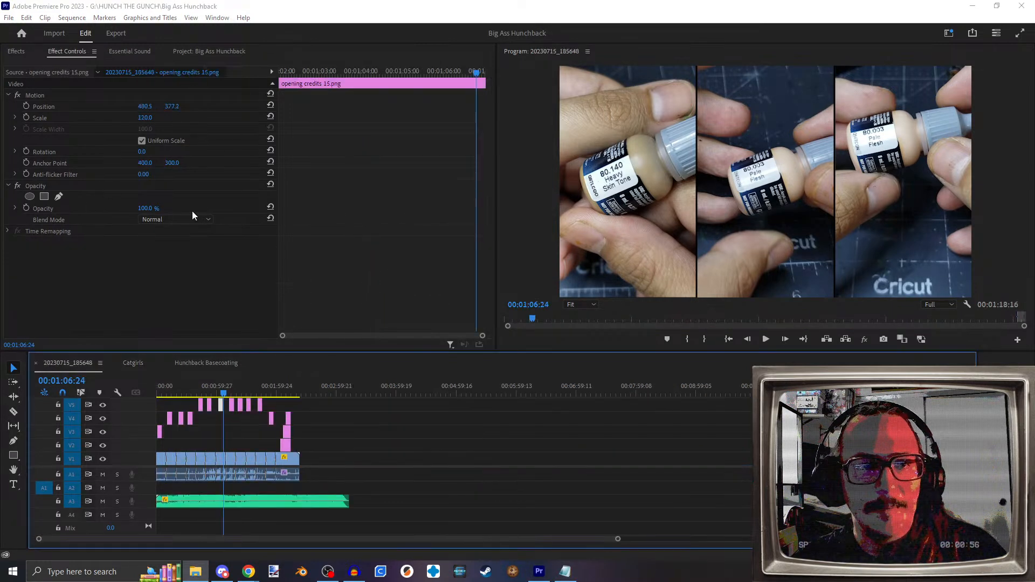
pyautogui.click(133, 363)
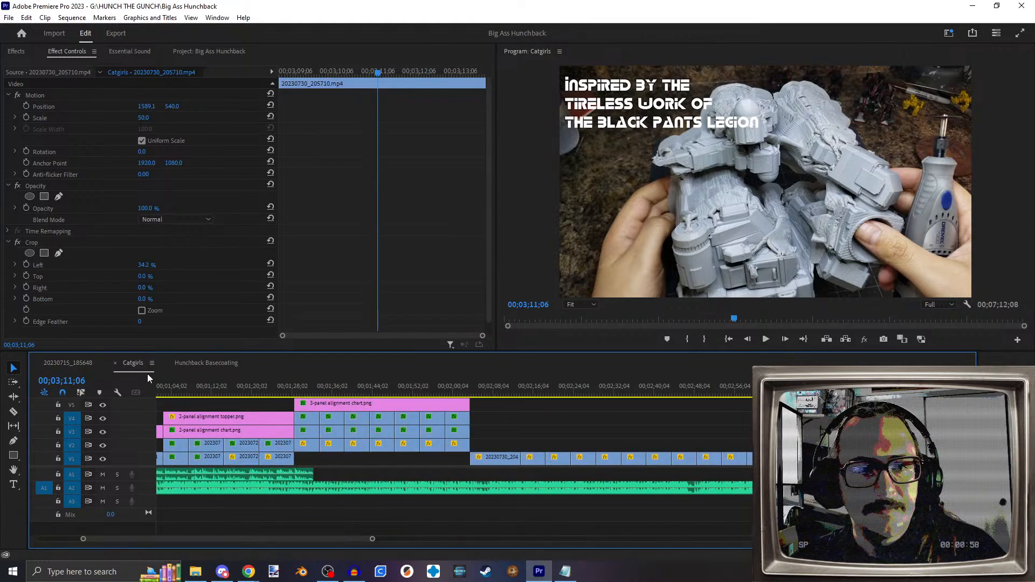
pyautogui.hotkey('shift', '1')
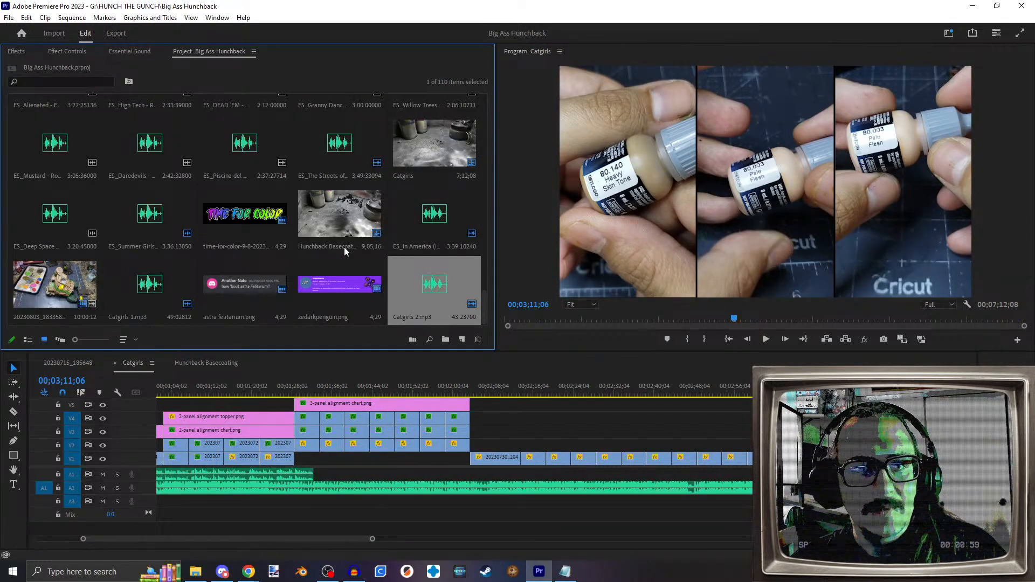
pyautogui.moveTo(1034, 275); pyautogui.dragTo(477, 322)
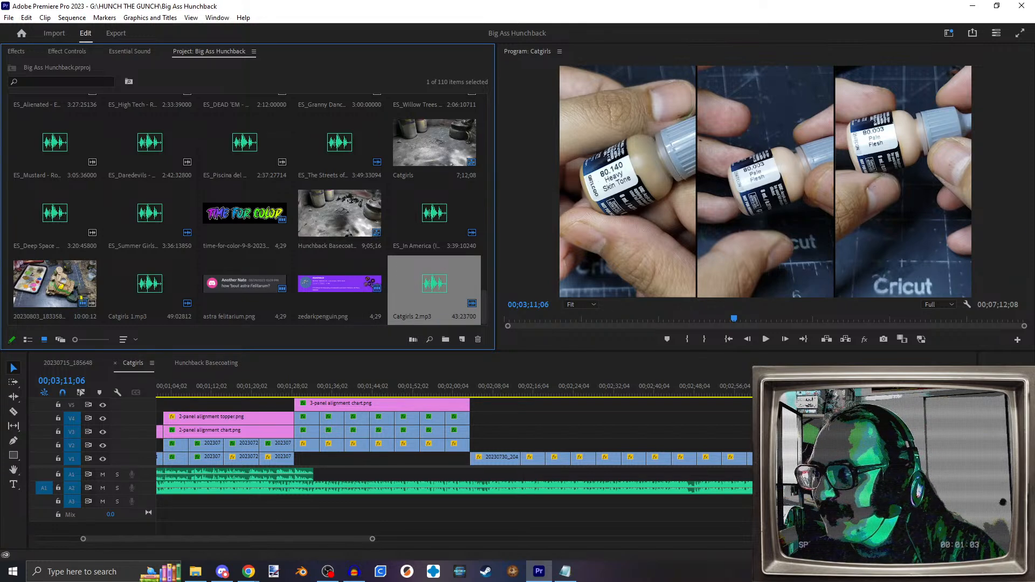
pyautogui.hotkey('alt', 'Tab')
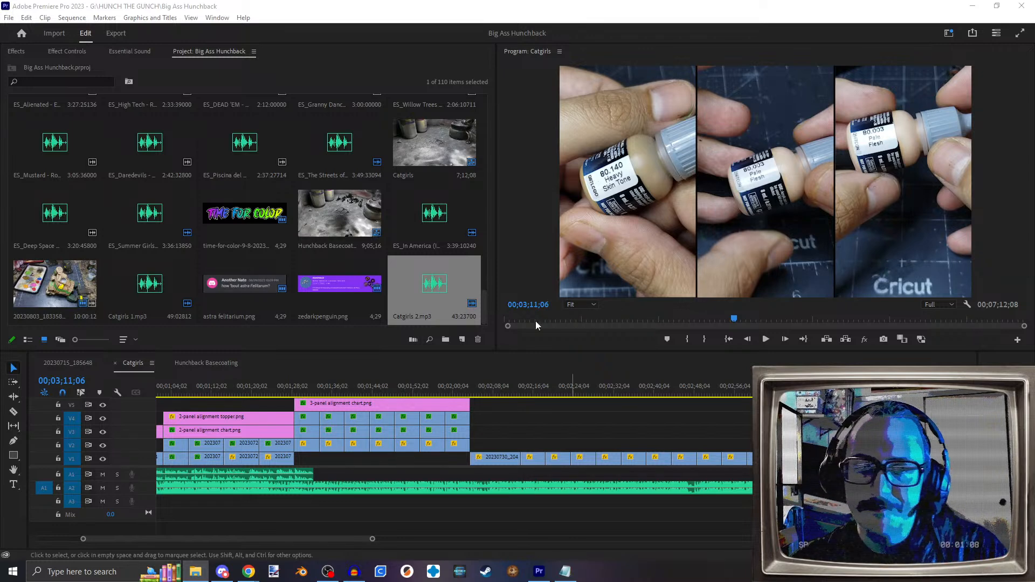
pyautogui.moveTo(789, 399); pyautogui.dragTo(464, 299)
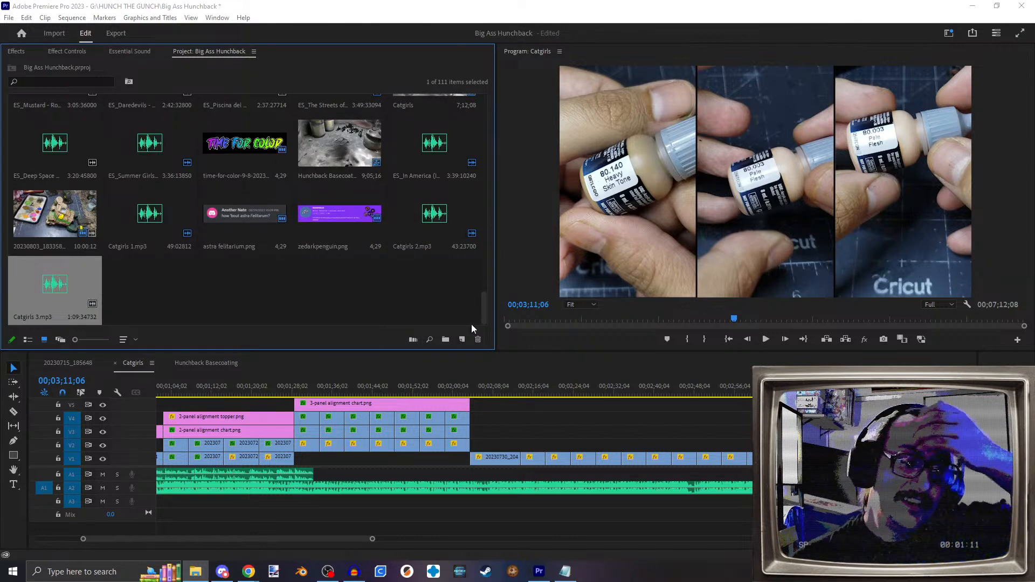
pyautogui.moveTo(50, 288); pyautogui.dragTo(316, 473)
# Step: Play the Catgirls sequence from 00;01;32;16, past the three-panel section, to check the new voiceover against the footage and the script
pyautogui.moveTo(795, 388); pyautogui.dragTo(334, 381)
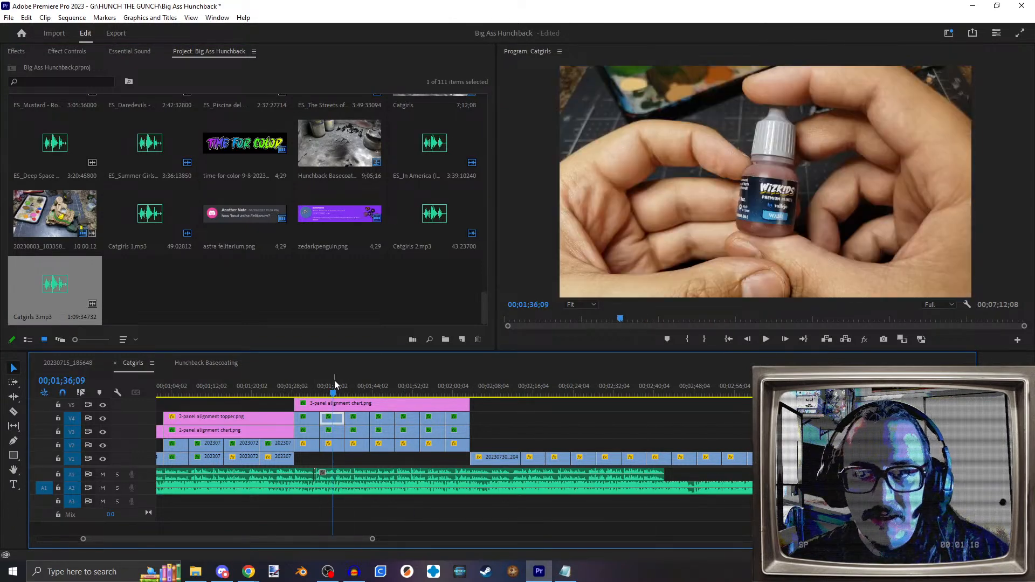
pyautogui.press('Up')
pyautogui.press('Up')
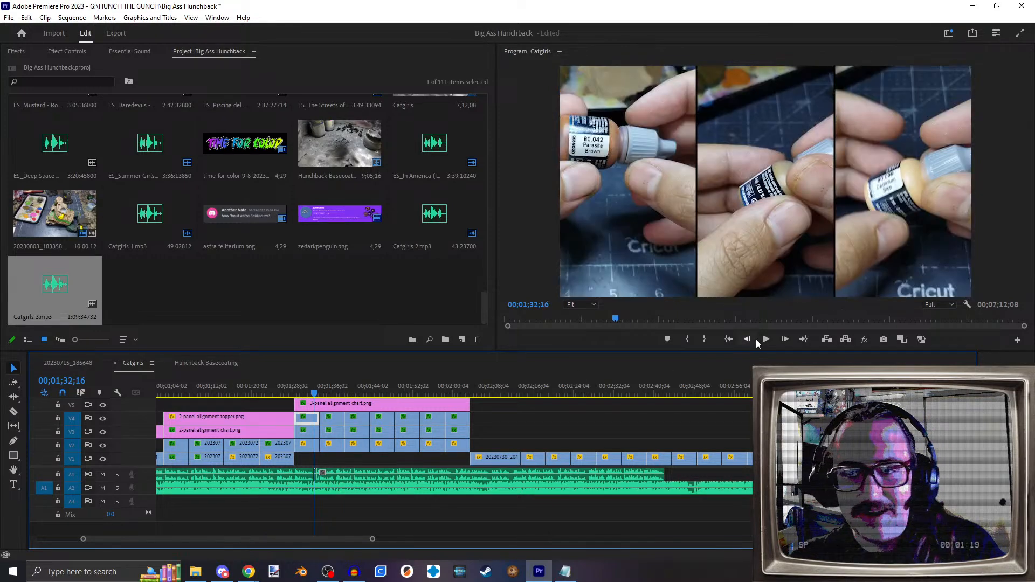
pyautogui.click(769, 342)
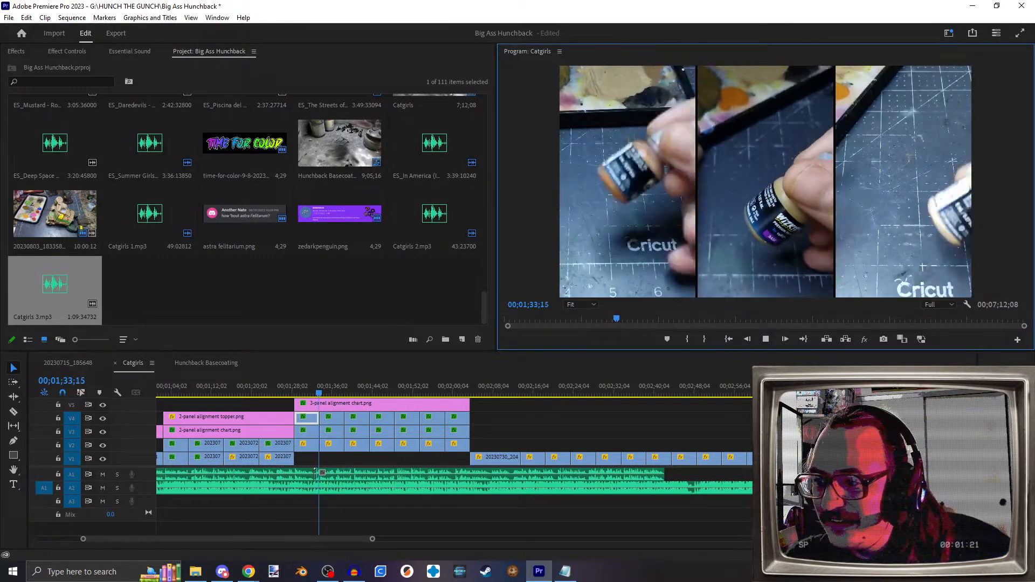
pyautogui.hotkey('alt', 'Tab')
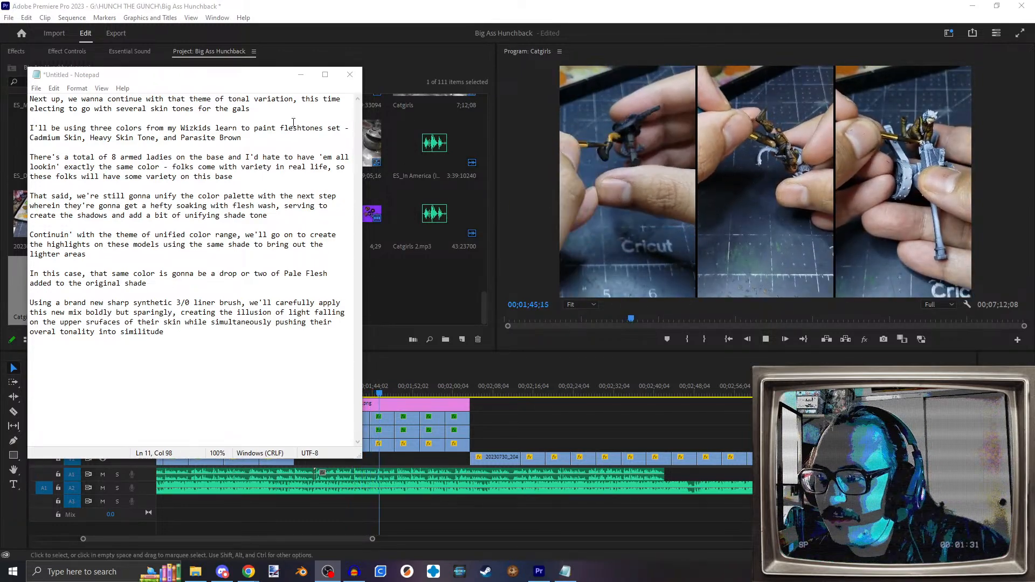
pyautogui.click(301, 75)
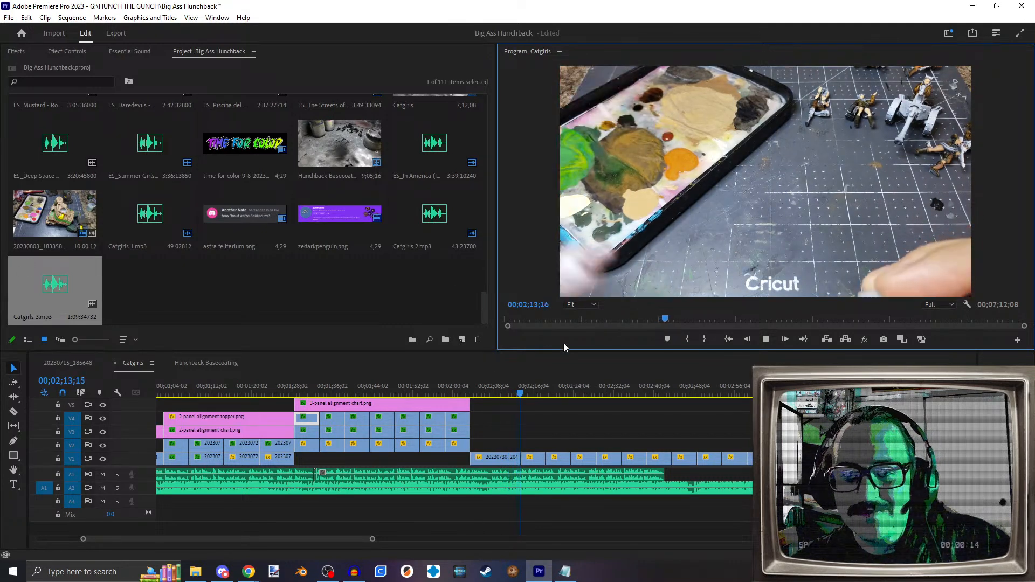
pyautogui.click(765, 340)
# Step: Skim the single-view clips after the three-panel section and step back through their cuts from 00;03;03;23 to 00;02;28;22
pyautogui.moveTo(532, 396); pyautogui.dragTo(494, 392)
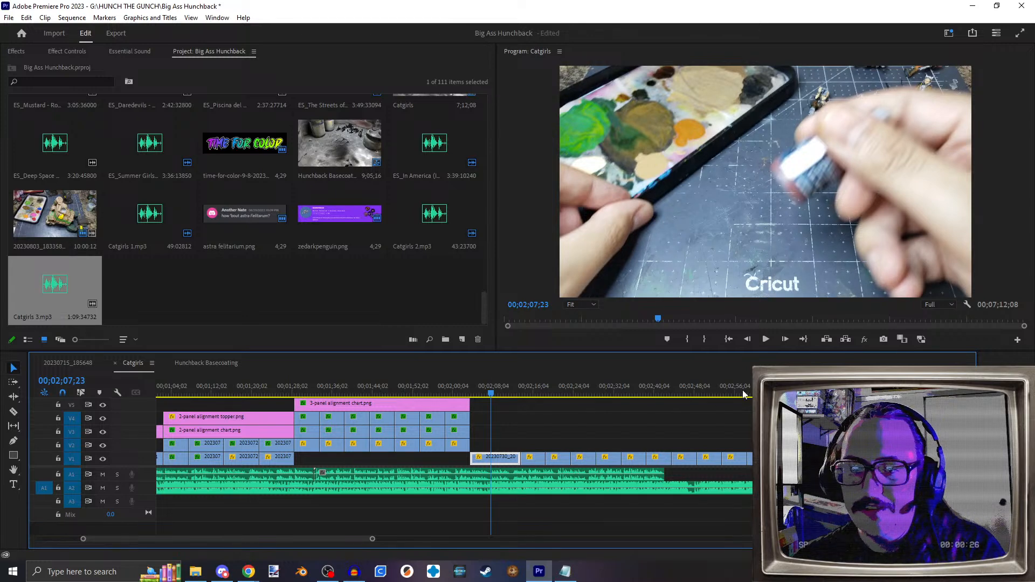
pyautogui.moveTo(757, 395); pyautogui.dragTo(773, 394)
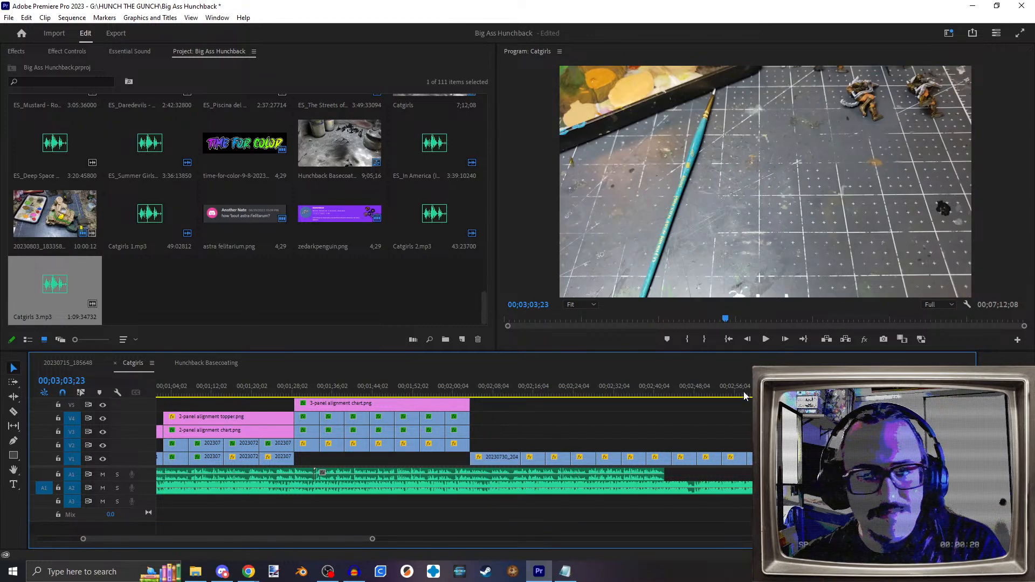
pyautogui.press('Up')
pyautogui.press('Up')
pyautogui.press('Up')
pyautogui.press('Up')
pyautogui.press('Up')
pyautogui.press('Up')
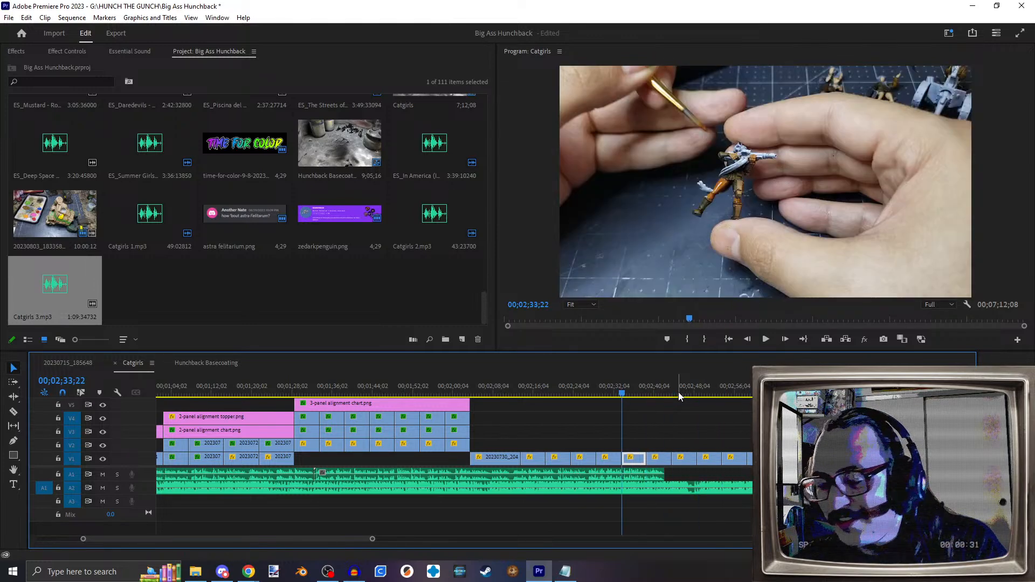
pyautogui.press('Up')
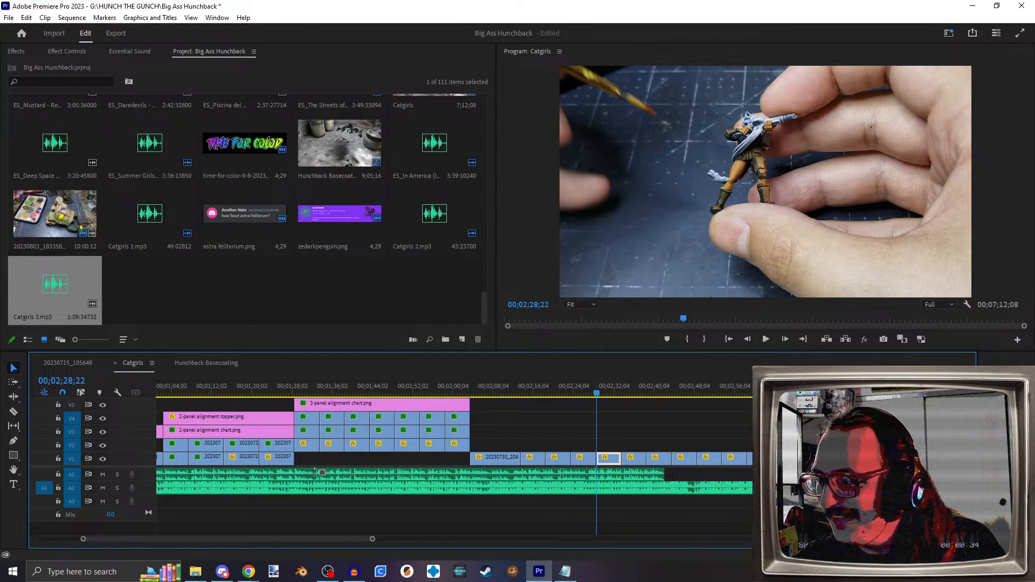
# Step: Consult the Notepad script and replay the sequence from 00;02;01;04 to 00;02;13;01, where the flesh wash is dispensed
pyautogui.hotkey('alt', 'Tab')
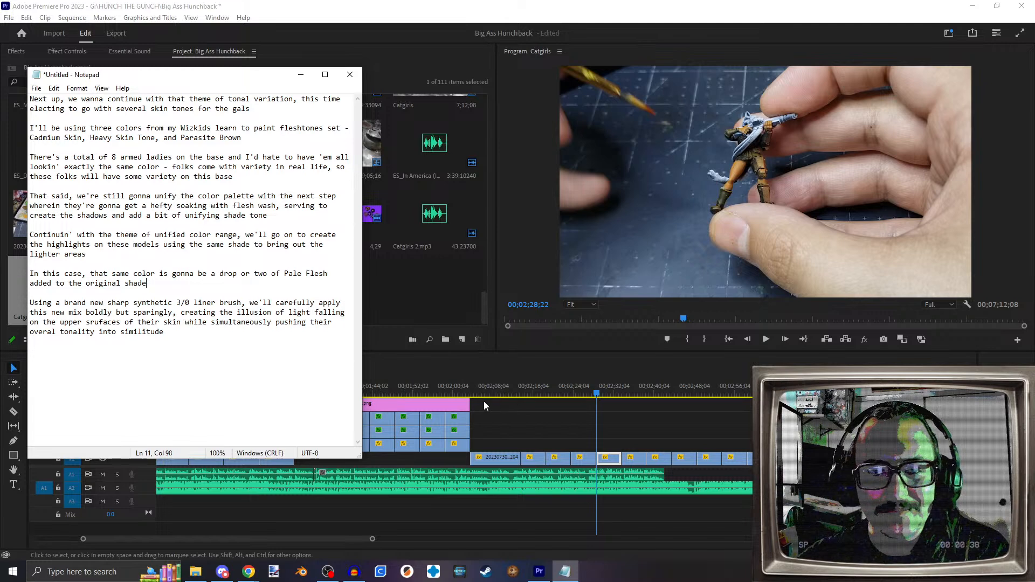
pyautogui.hotkey('alt', 'Tab')
pyautogui.click(459, 385)
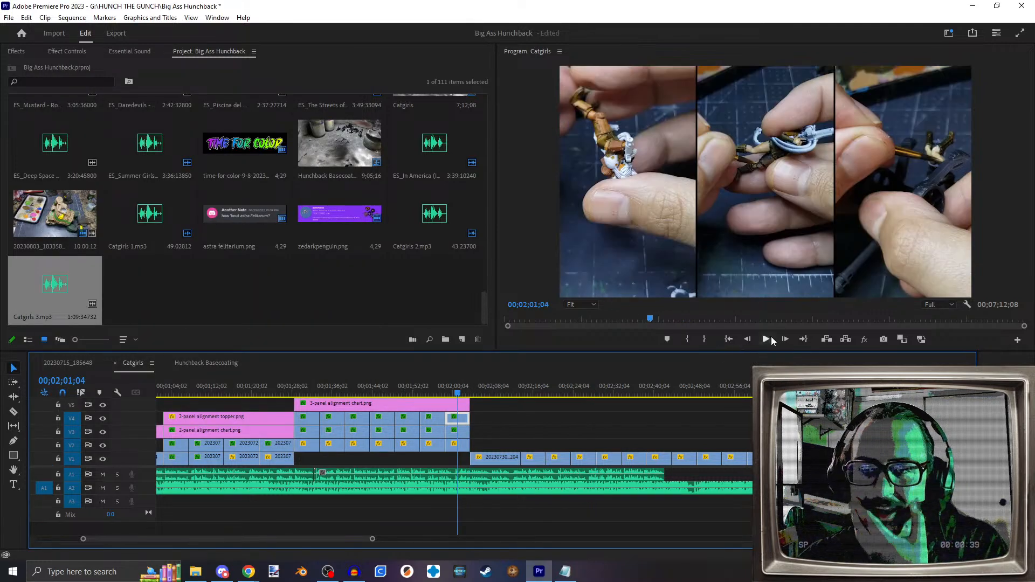
pyautogui.click(768, 341)
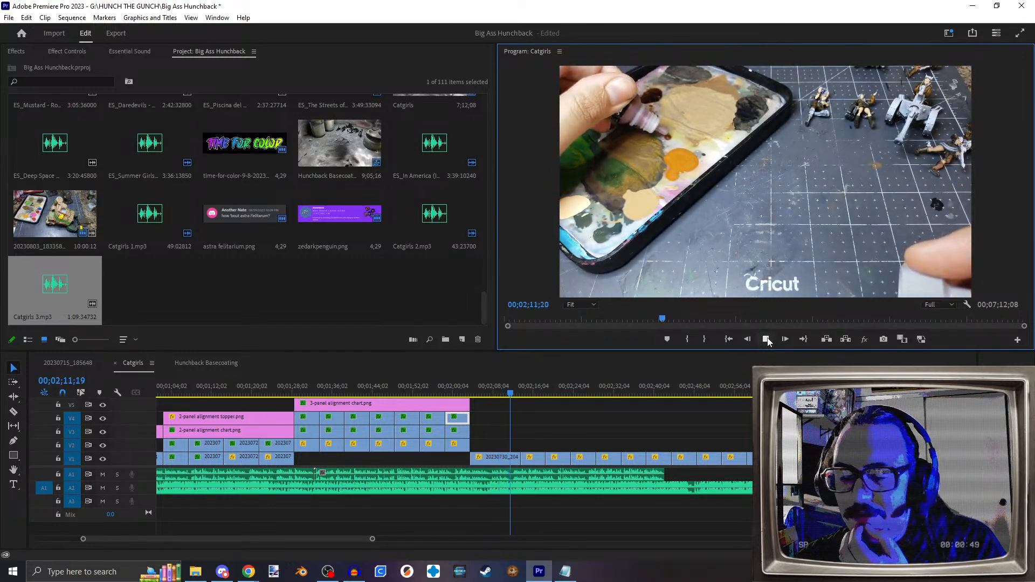
pyautogui.click(768, 341)
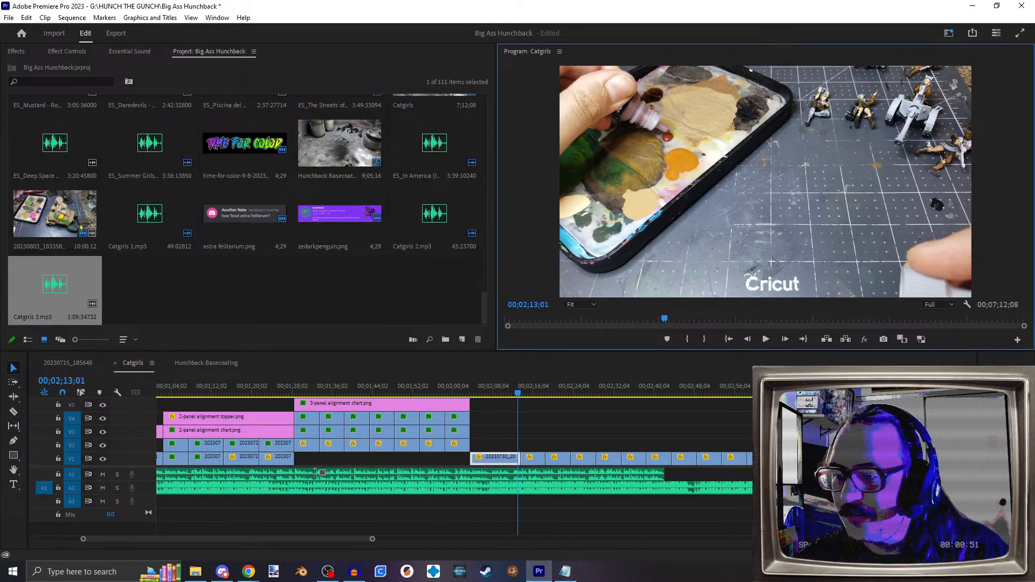
# Step: In the Notepad script, set off an empty gap between the flesh wash paragraph and the "Continuin'" paragraph with two dashed lines
pyautogui.hotkey('alt', 'Tab')
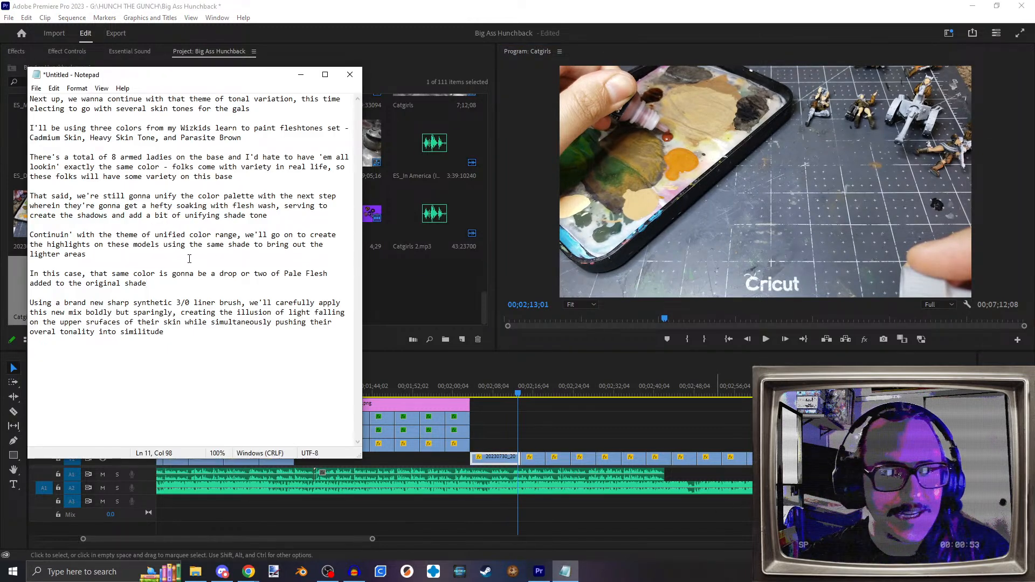
pyautogui.press('Return')
pyautogui.press('Return')
pyautogui.press('Return')
pyautogui.press('Return')
pyautogui.press('Return')
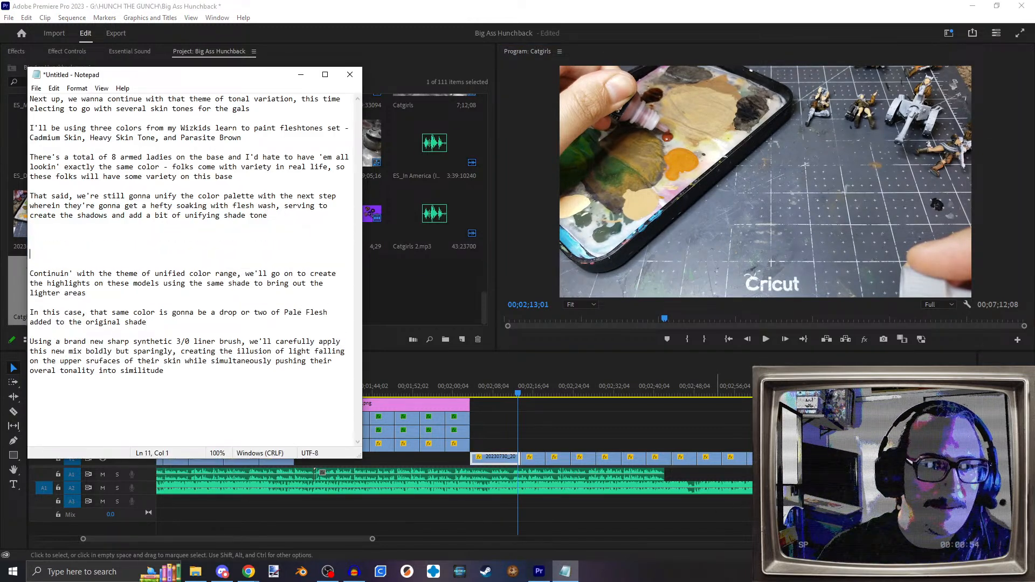
pyautogui.press('Up')
pyautogui.press('Up')
pyautogui.press('Up')
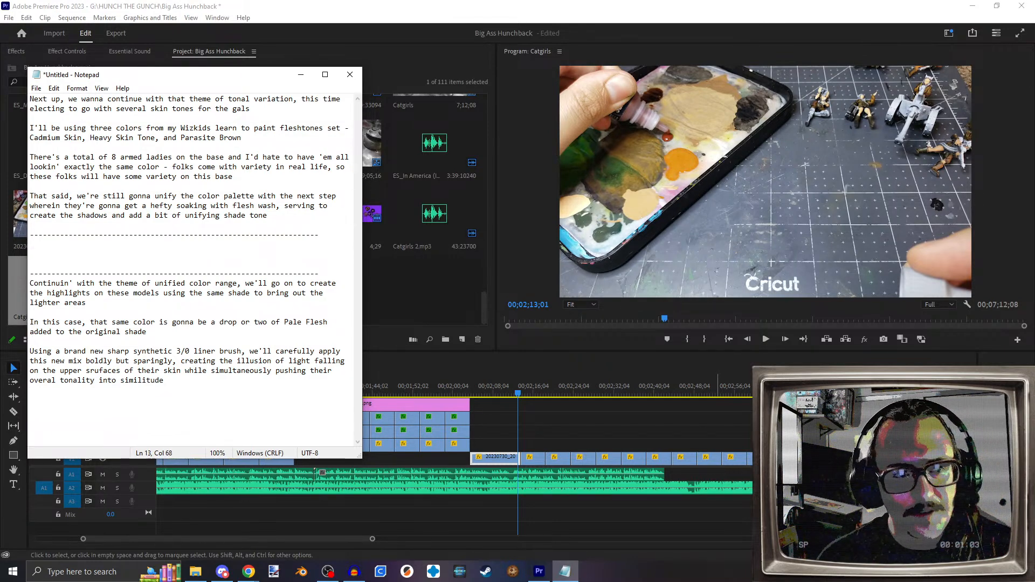
pyautogui.press('Return')
pyautogui.press('Up')
pyautogui.press('Return')
pyautogui.press('Return')
pyautogui.press('Up')
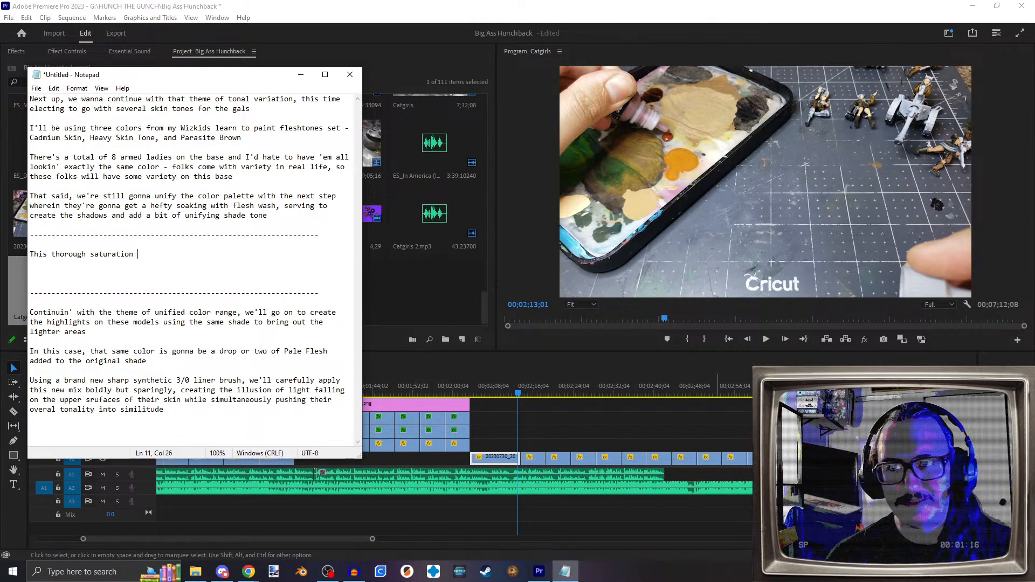
# Step: Draft the start of a new sentence between the dashed lines with the words "This thorough saturation with will"
pyautogui.write('ll')
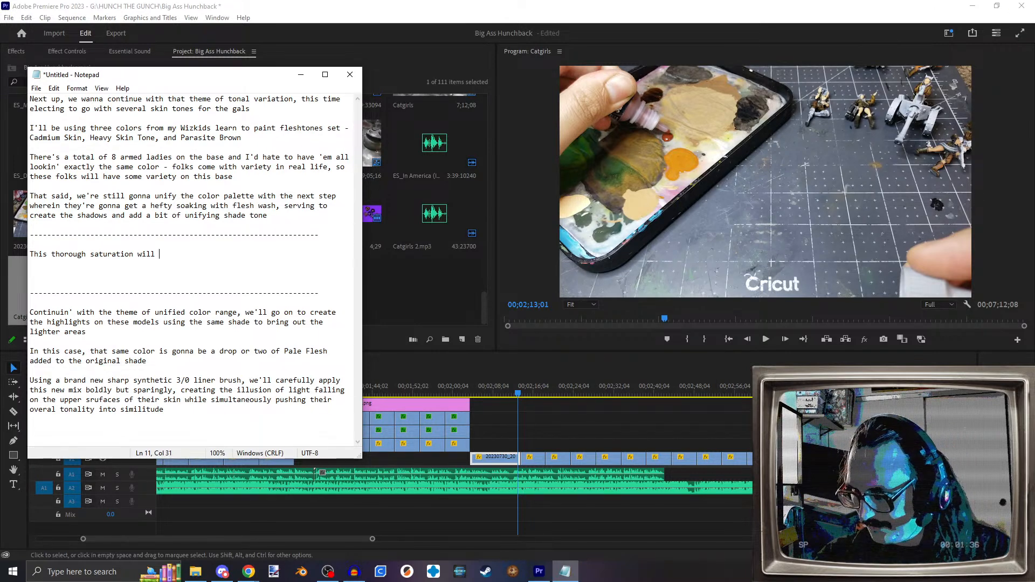
pyautogui.hotkey('alt', 'Tab')
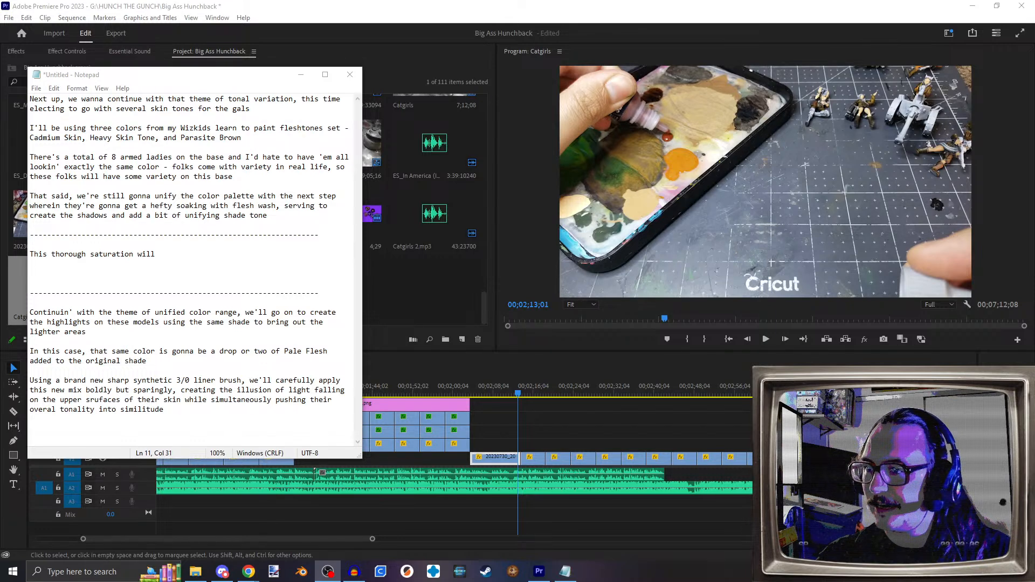
pyautogui.click(182, 254)
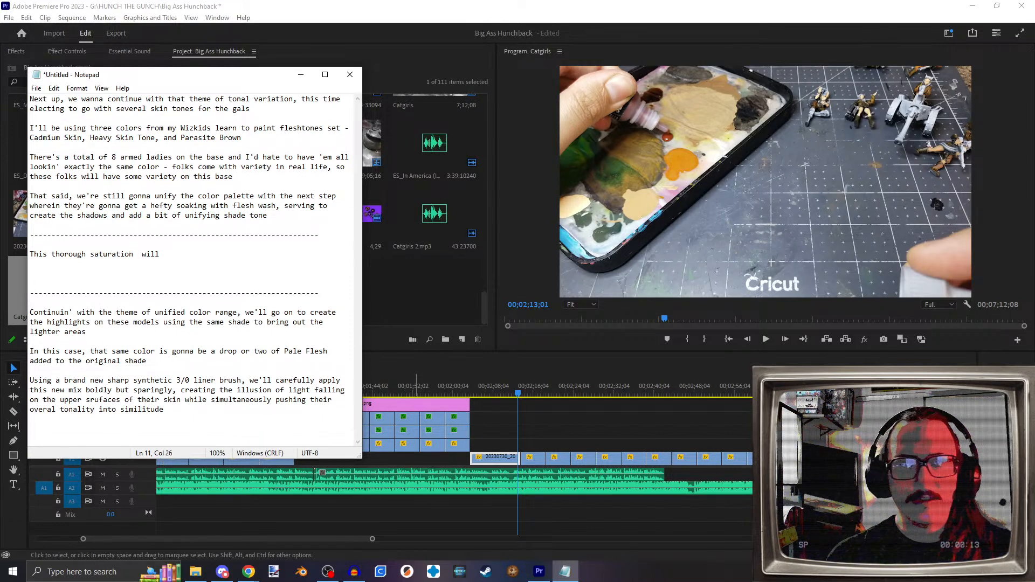
pyautogui.write('with ')
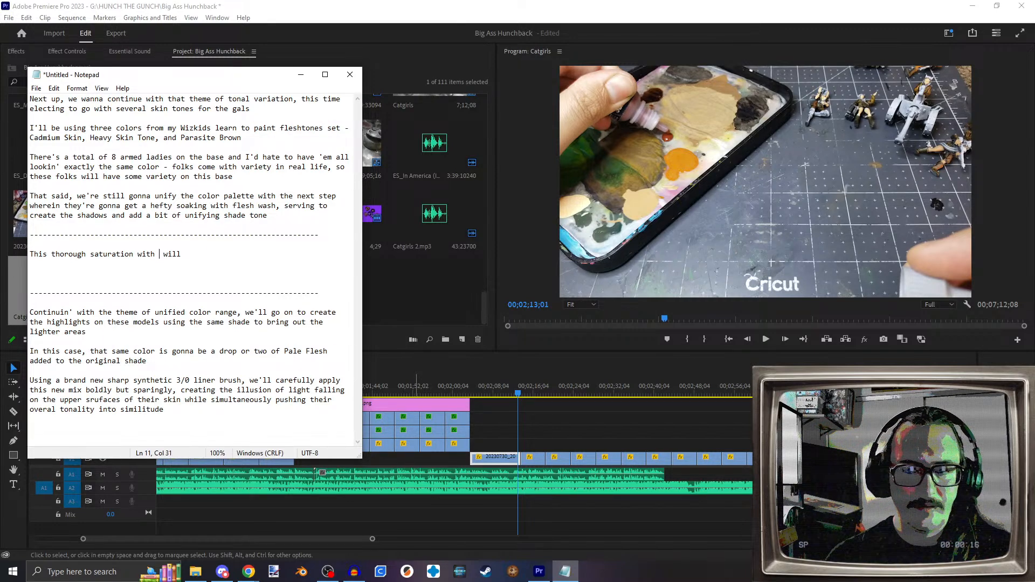
pyautogui.write('this')
pyautogui.press('BackSpace')
pyautogui.press('BackSpace')
pyautogui.press('BackSpace')
pyautogui.press('BackSpace')
pyautogui.press('BackSpace')
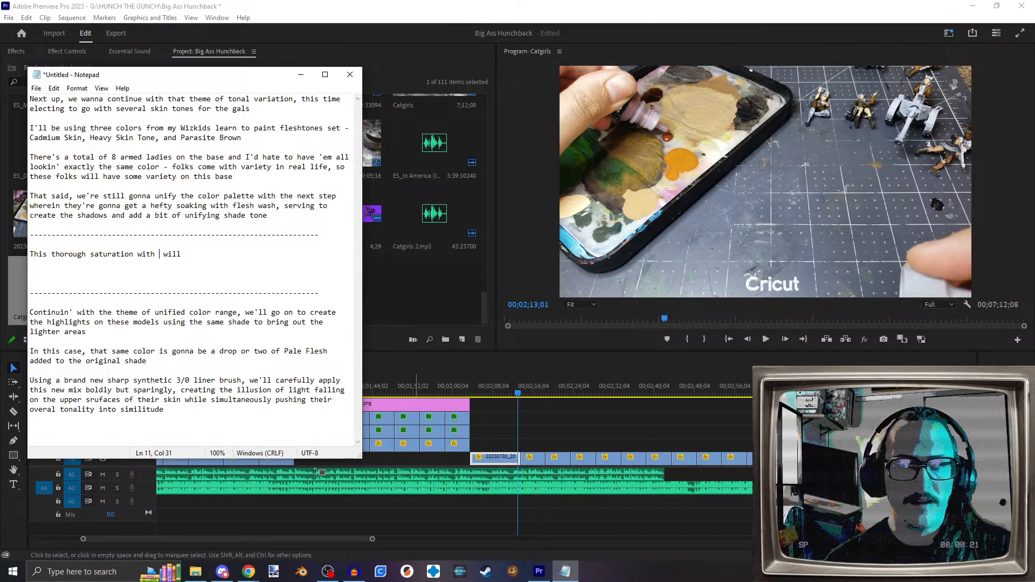
# Step: Reword the start of the draft sentence in the Notepad script to "With a thorough saturation"
pyautogui.doubleClick(38, 254)
pyautogui.write('Af')
pyautogui.press('BackSpace')
pyautogui.press('BackSpace')
pyautogui.write('With a')
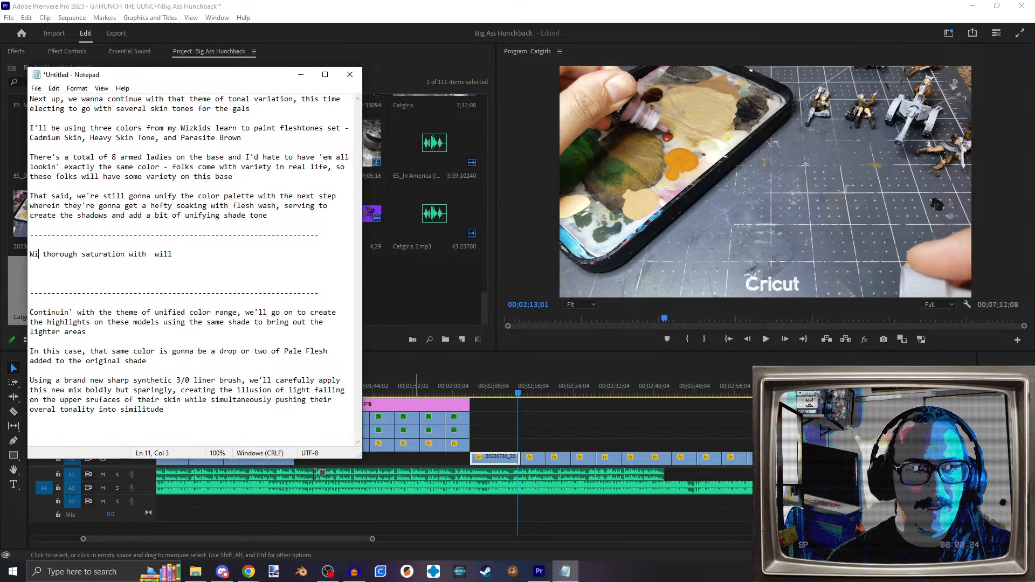
pyautogui.press('BackSpace')
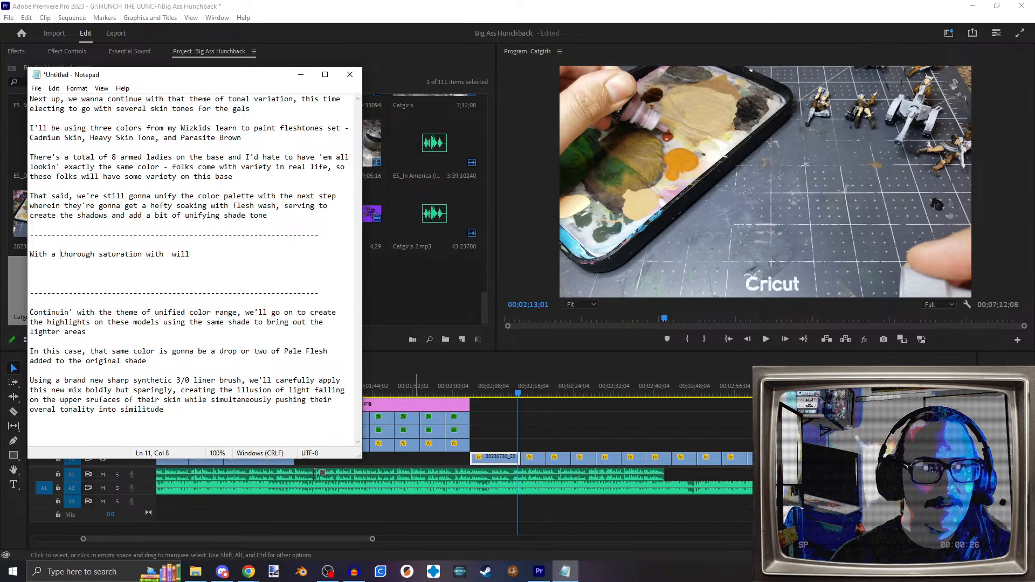
# Step: Continue the draft sentence so it reads "of this blush color, these gals will instant"
pyautogui.moveTo(146, 254); pyautogui.dragTo(164, 254)
pyautogui.write('of this blush')
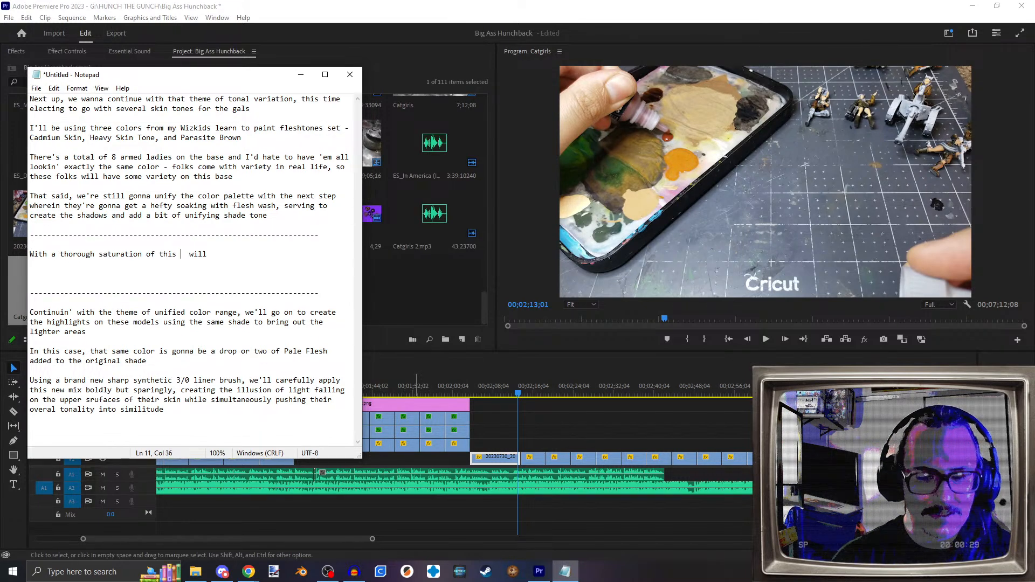
pyautogui.write(' color, these gals')
pyautogui.press('Delete')
pyautogui.write('instant')
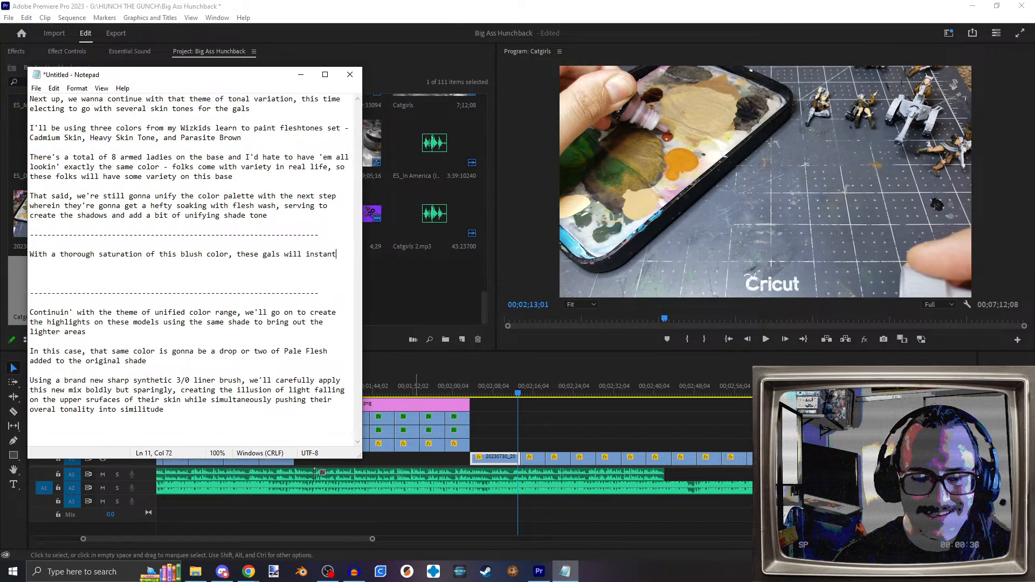
# Step: Complete the sentence with "ly have some life brough to the pallid and flat base tones I've chosen fort he skin"
pyautogui.write('ly have some ')
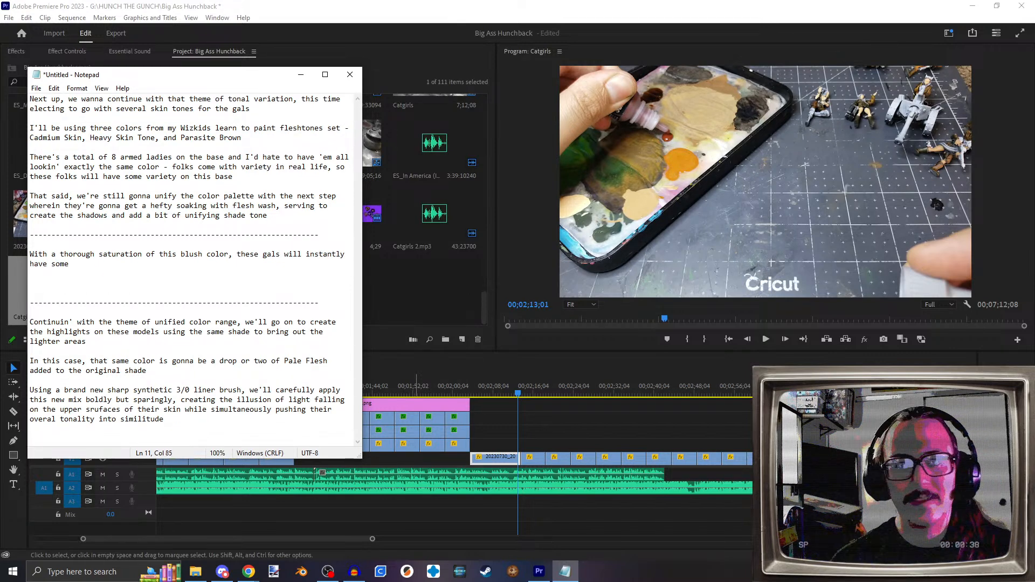
pyautogui.write('life brough to the pallid')
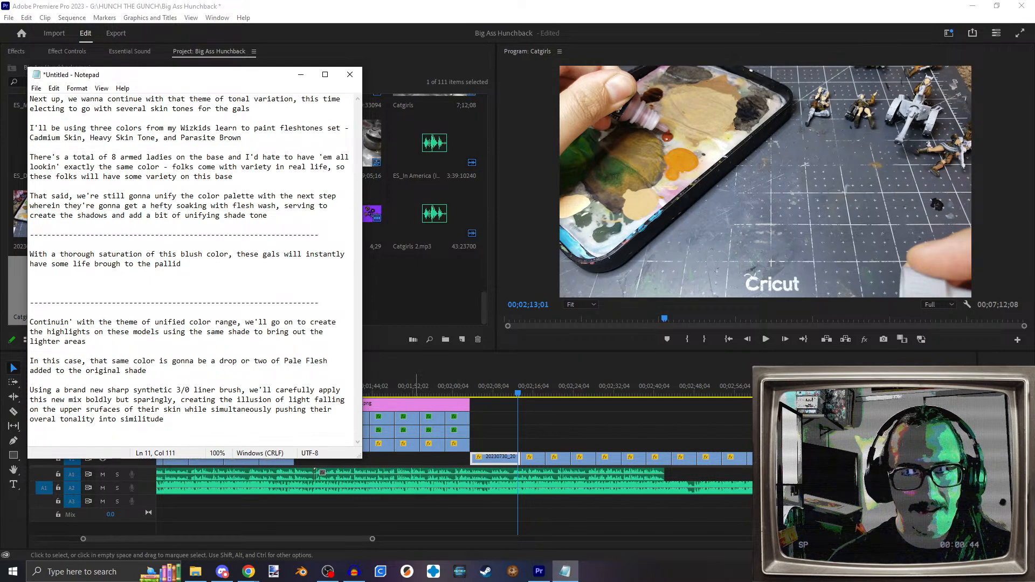
pyautogui.write('and flat base tones')
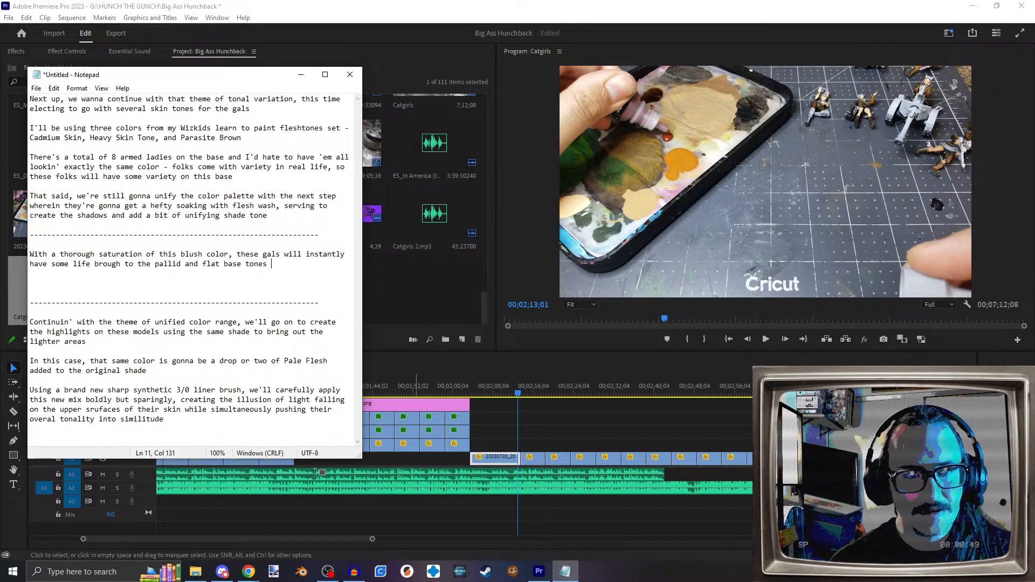
pyautogui.write(" I've chose")
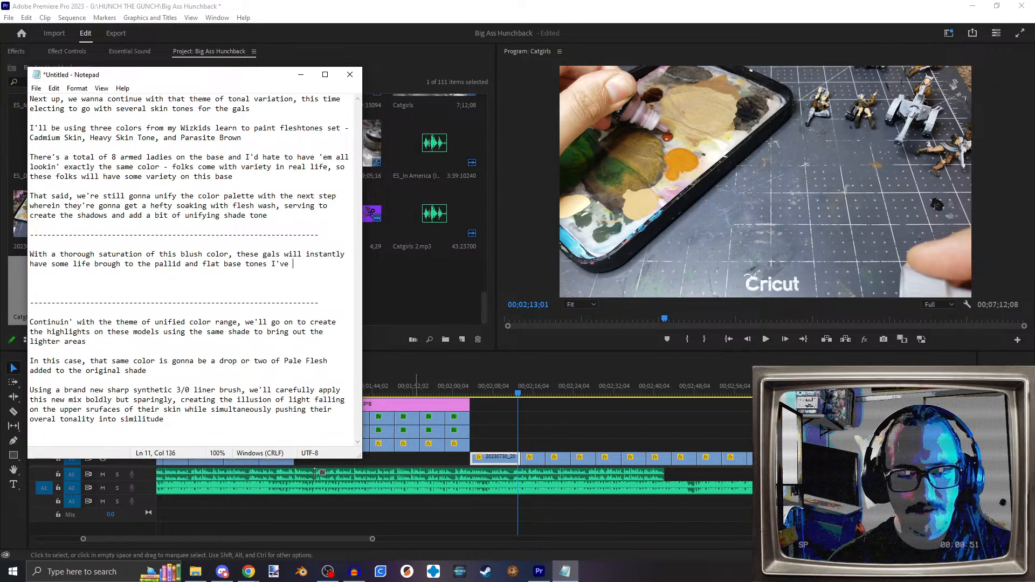
pyautogui.write('n for the skin')
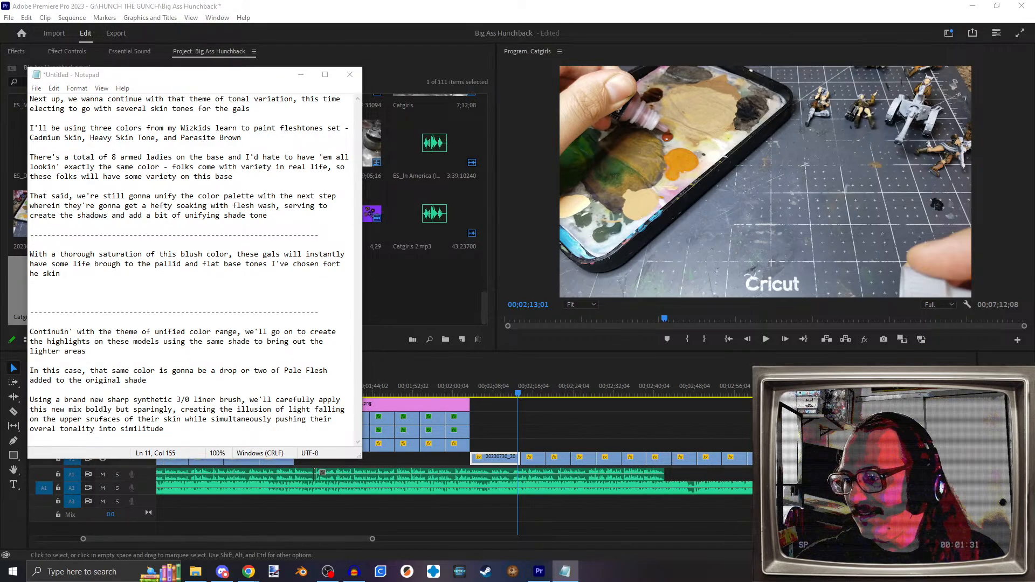
# Step: Switch back to Premiere Pro, scrub the 20230715_185648 sequence to 00;01;45;01 and return to the Catgirls sequence
pyautogui.hotkey('alt', 'Tab')
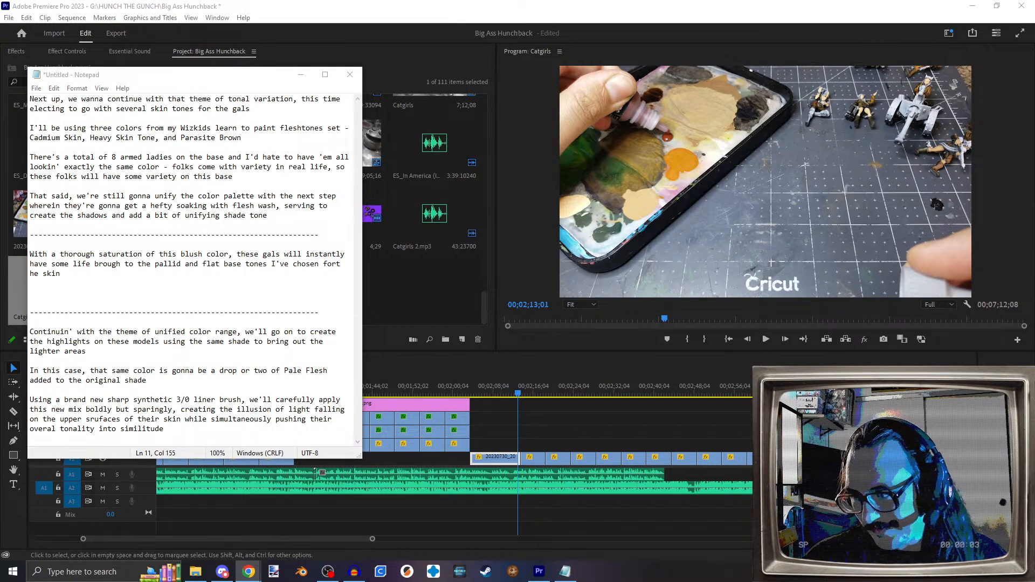
pyautogui.hotkey('alt', 'Tab')
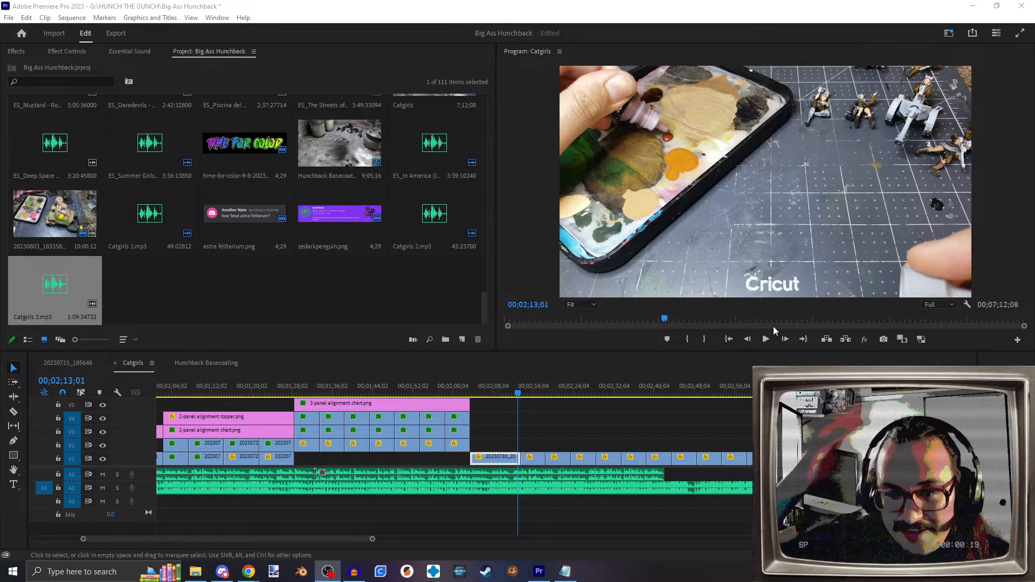
pyautogui.click(68, 363)
pyautogui.moveTo(174, 394); pyautogui.dragTo(261, 394)
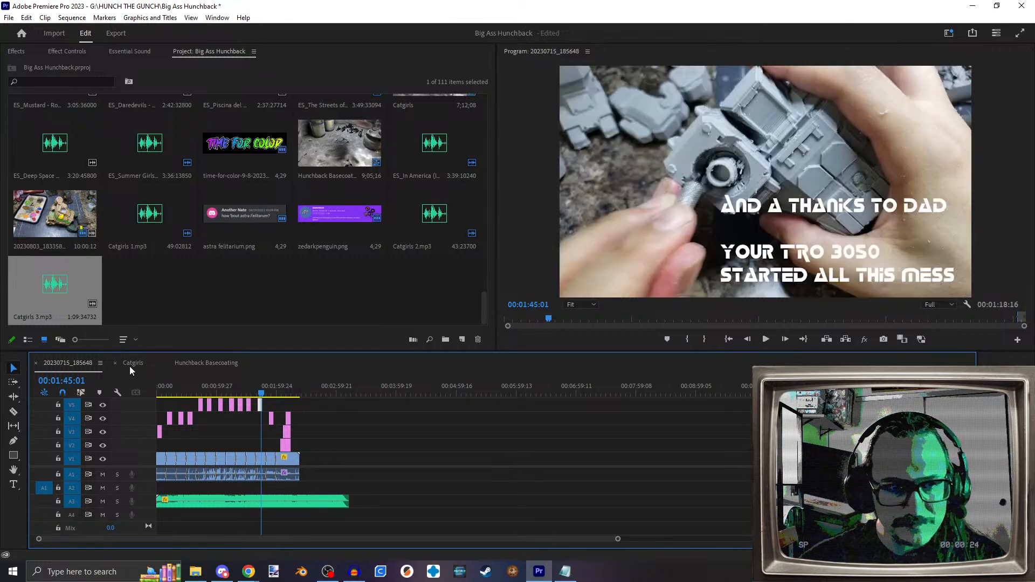
pyautogui.click(133, 363)
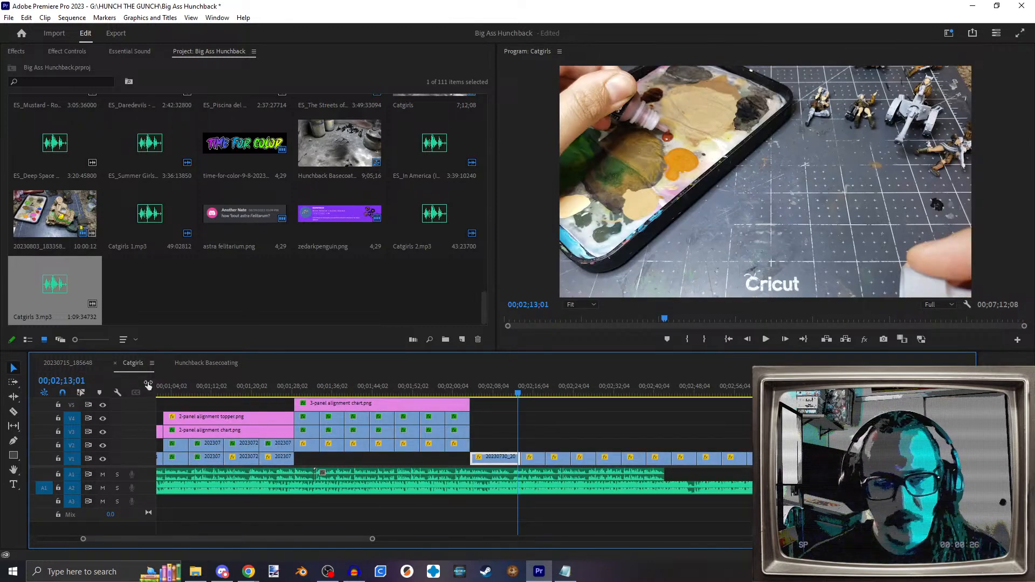
# Step: Skim the Catgirls sequence from 00;01;19;02 to 00;02;42;09 and open the Hunchback Basecoating sequence
pyautogui.click(252, 396)
pyautogui.scroll(-4, 397, 449)
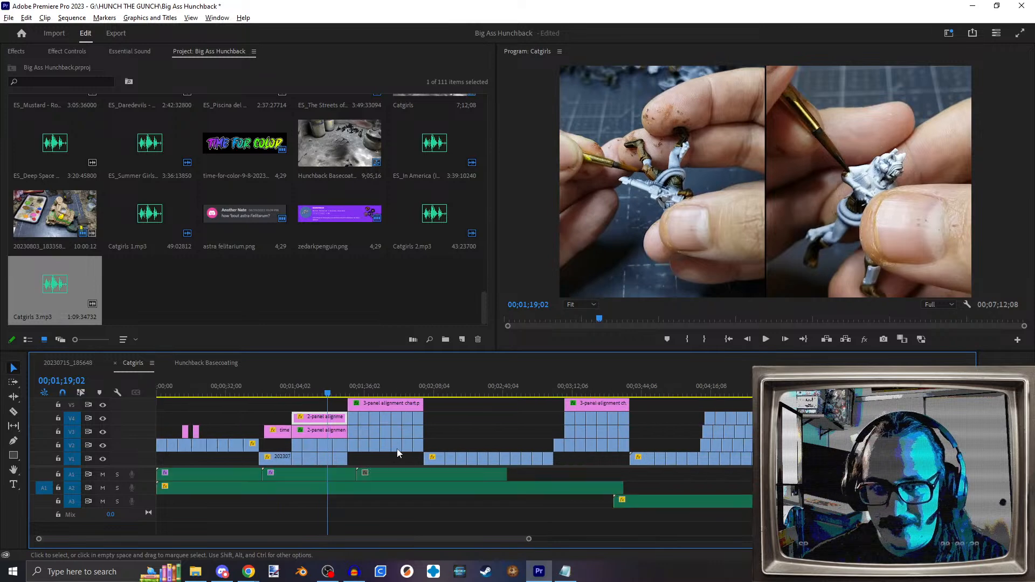
pyautogui.moveTo(226, 377)
pyautogui.mouseDown()
pyautogui.moveTo(605, 392)
pyautogui.moveTo(387, 390)
pyautogui.mouseUp()
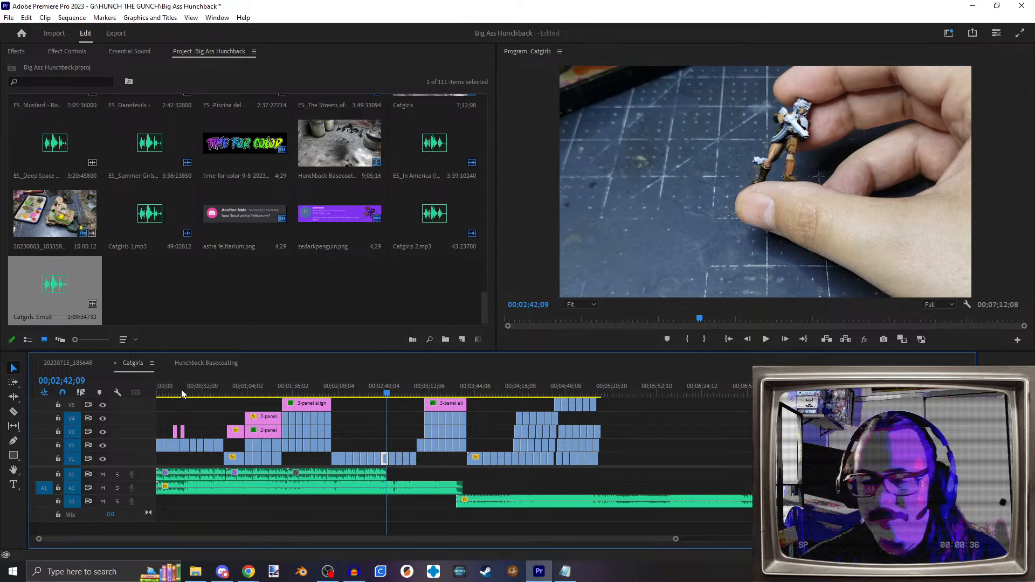
pyautogui.click(220, 367)
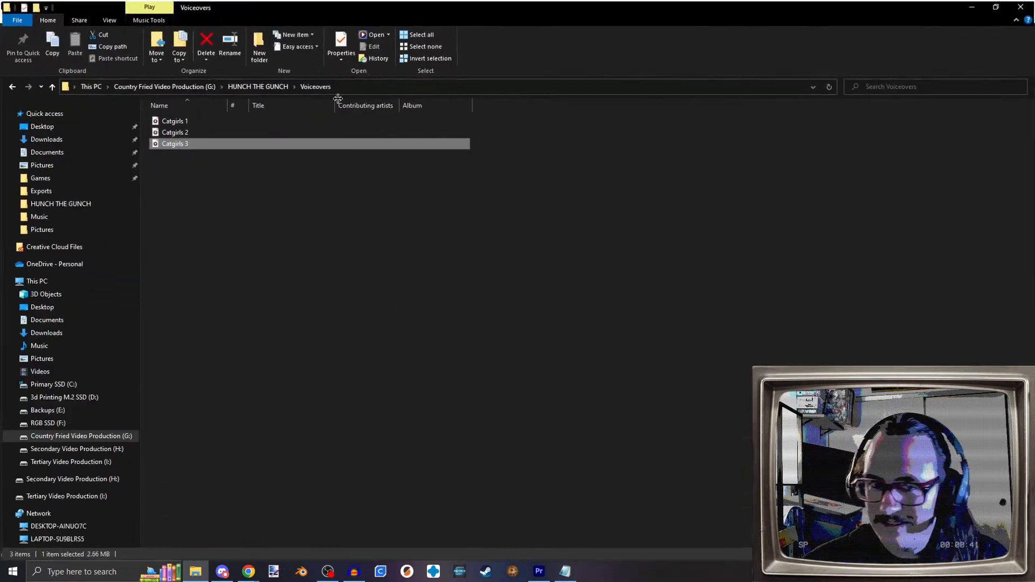
# Step: Preview the clip 20230803_200950 from the HUNCH THE GUNCH folder in Media Player up to about 0:02:04, and close it
pyautogui.click(257, 85)
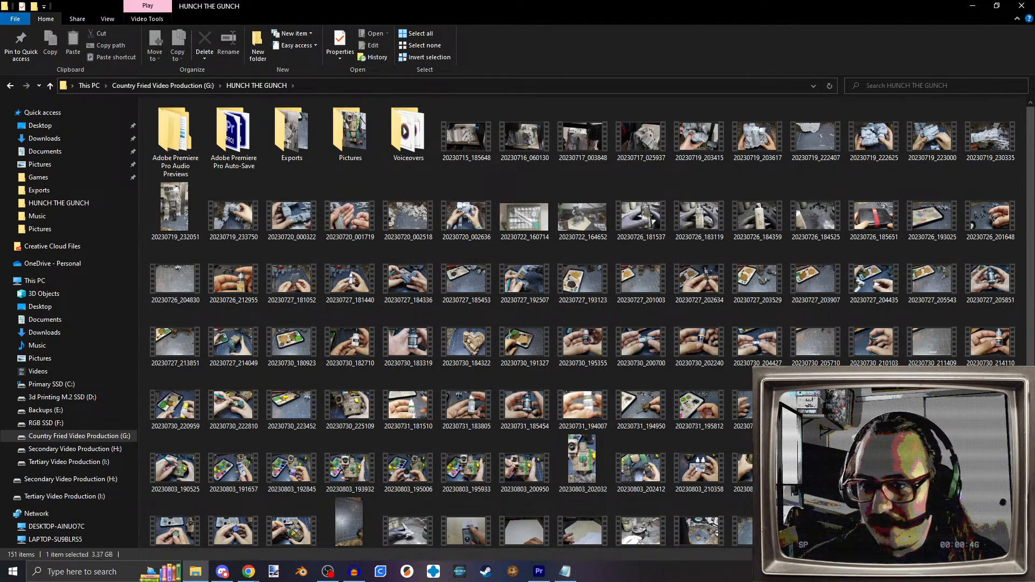
pyautogui.click(531, 475)
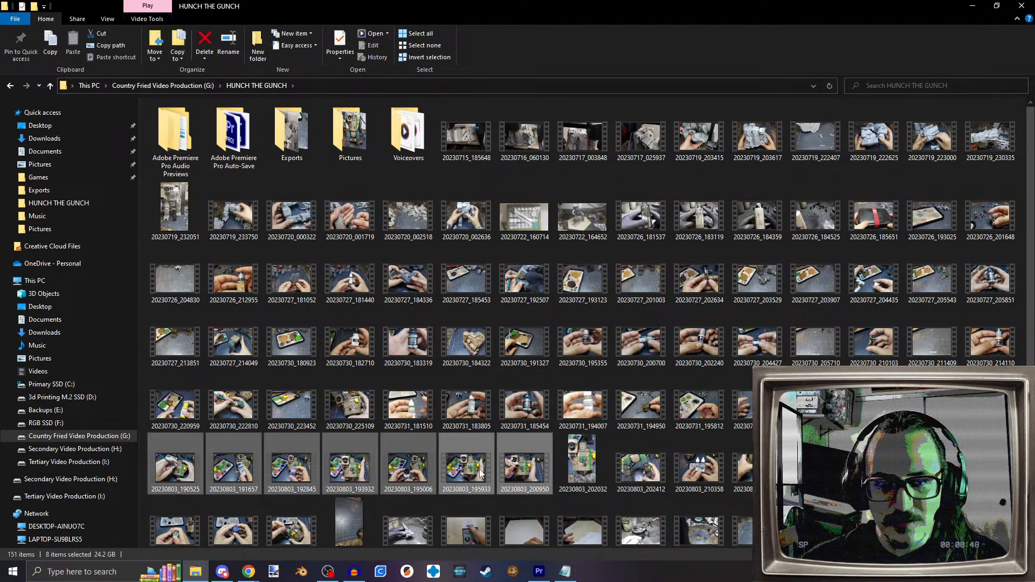
pyautogui.doubleClick(534, 473)
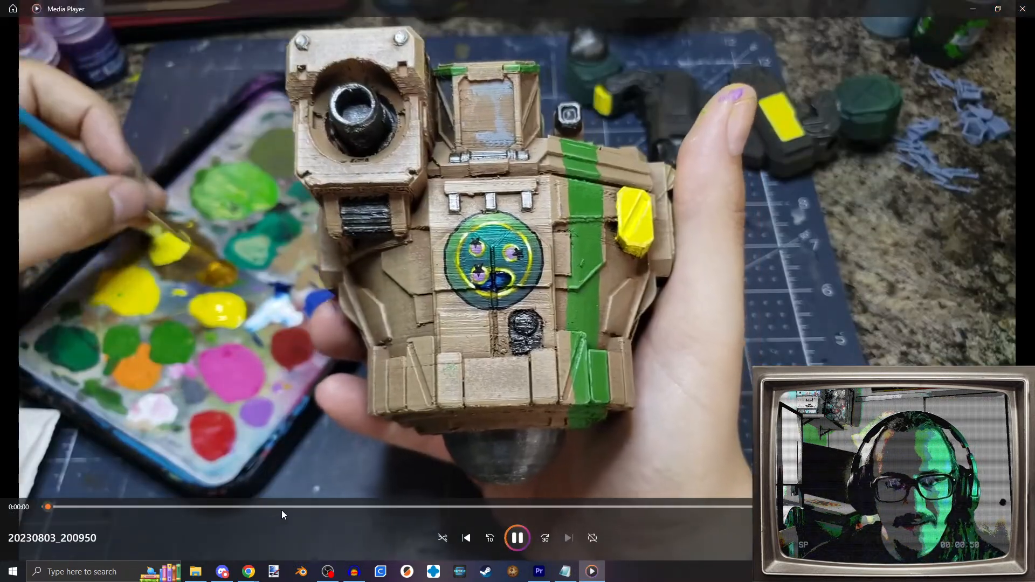
pyautogui.click(322, 507)
pyautogui.moveTo(322, 507); pyautogui.dragTo(368, 506)
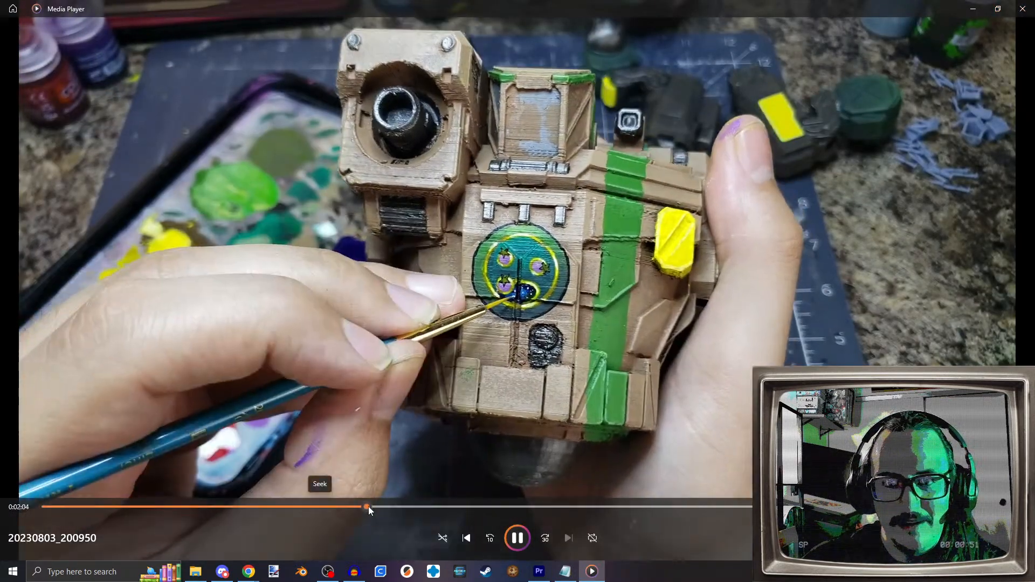
pyautogui.click(1021, 13)
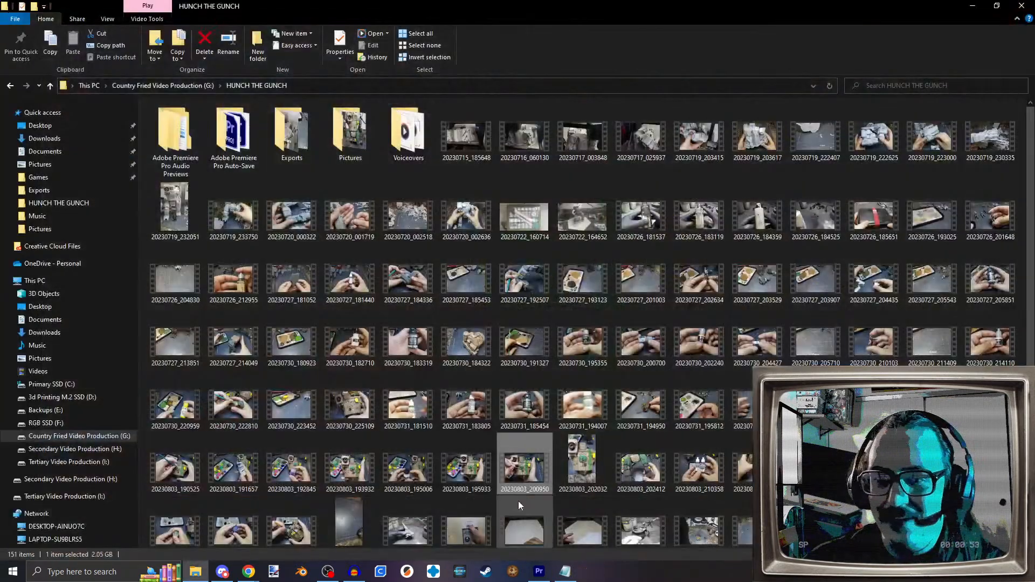
# Step: Examine the raw clips from 20230803_185457 through 20230827_003406, including the files around 20230803_202032
pyautogui.scroll(-4, 675, 381)
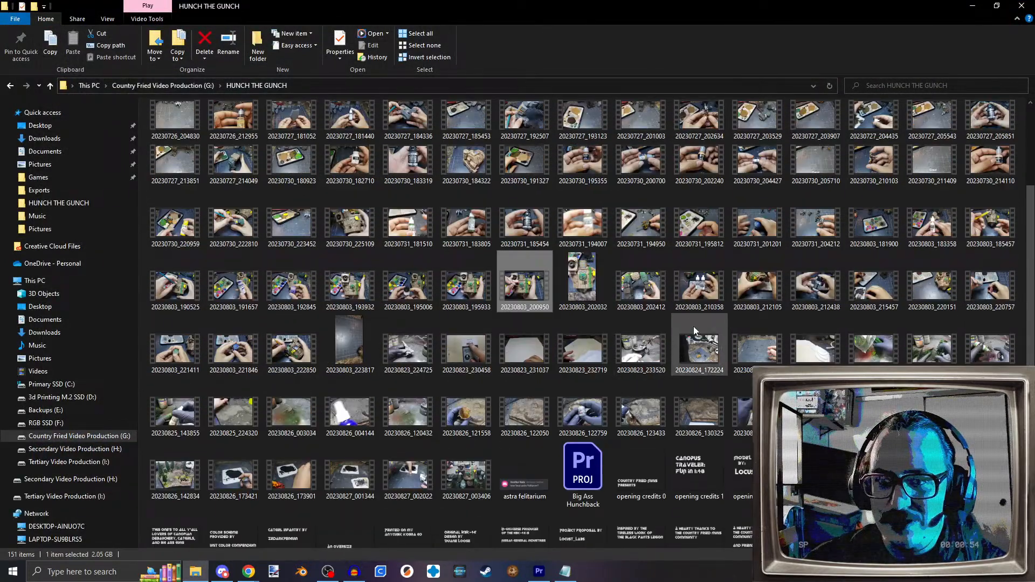
pyautogui.click(697, 292)
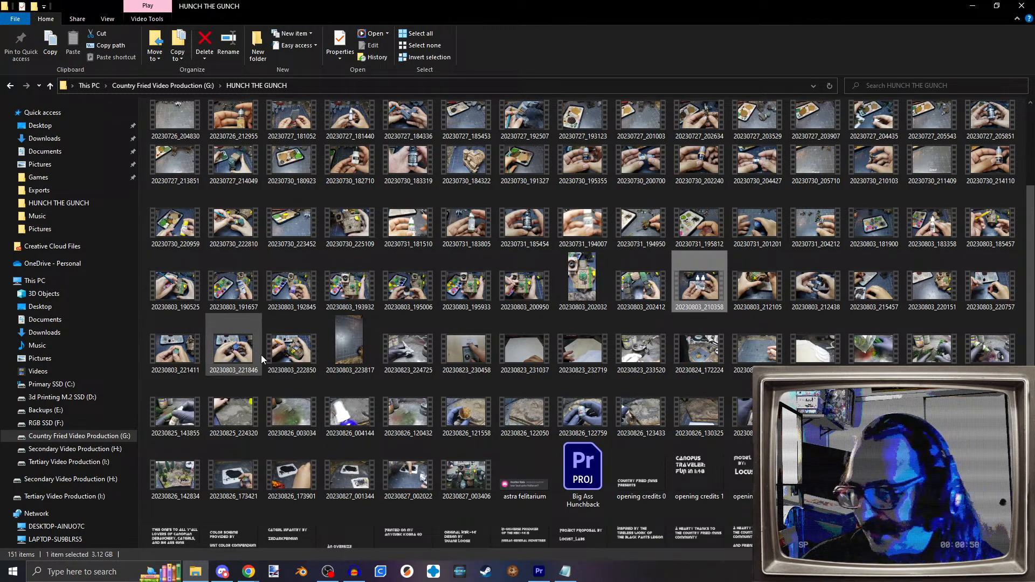
pyautogui.click(980, 246)
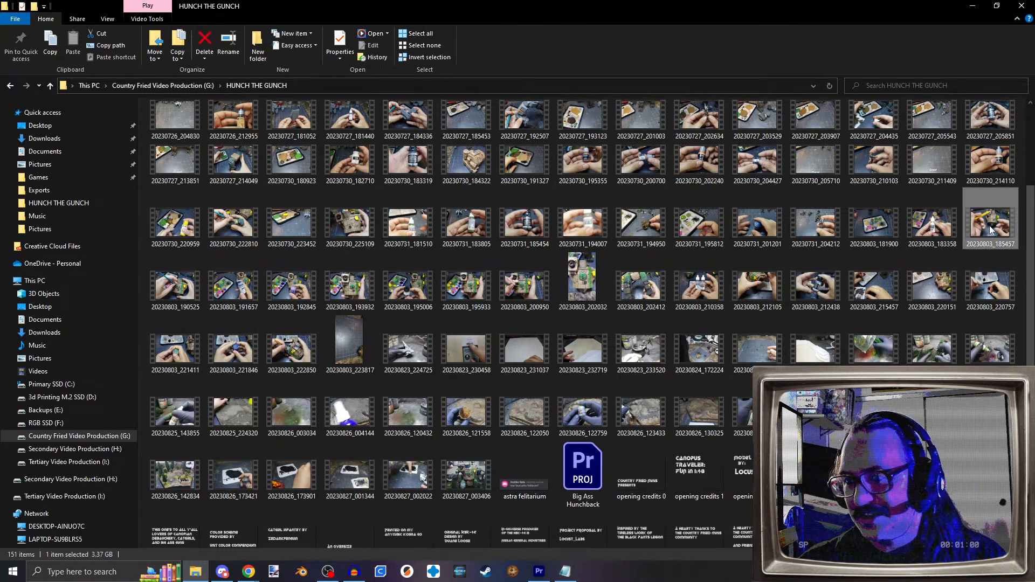
pyautogui.keyDown('shift'); pyautogui.click(470, 487); pyautogui.keyUp('shift')
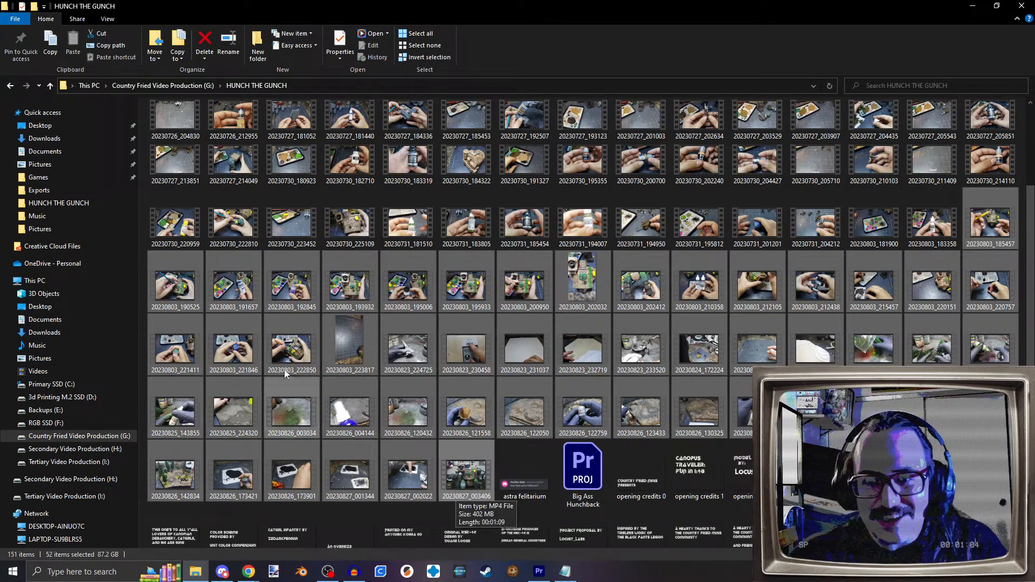
pyautogui.click(589, 287)
pyautogui.press('Left')
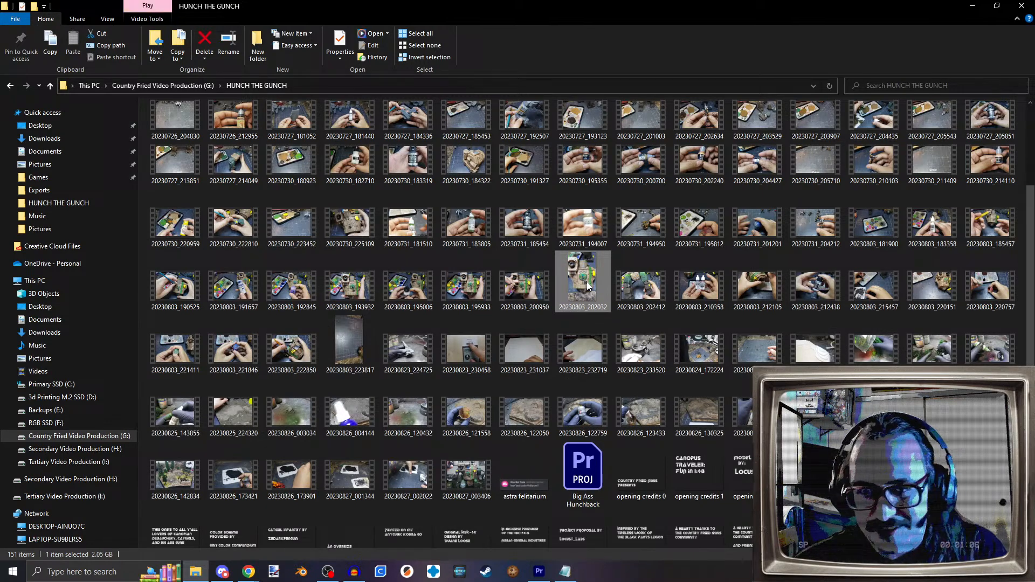
pyautogui.press('Right')
pyautogui.press('Right')
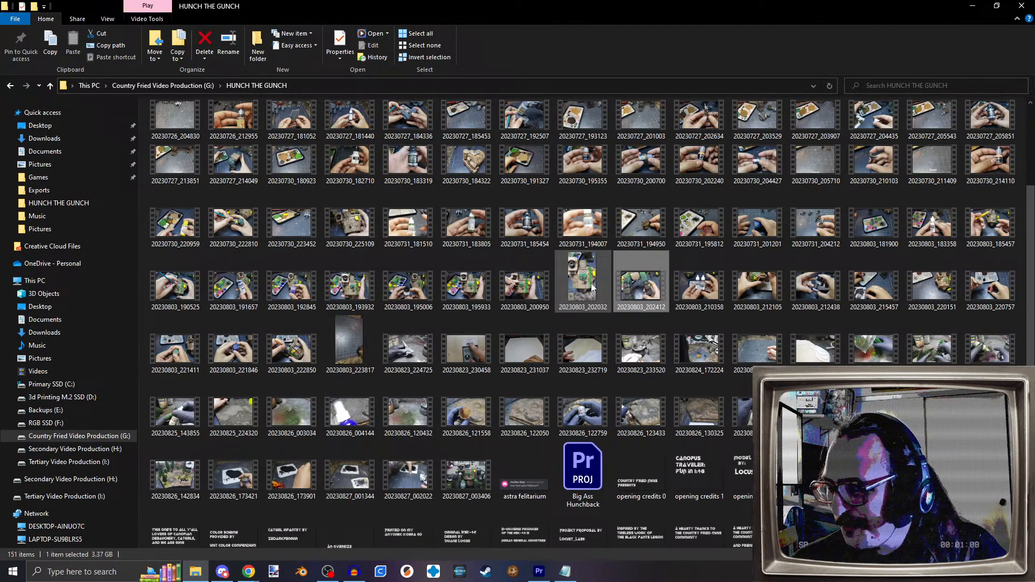
# Step: Check the combined file properties of all raw footage from the folder's first clip through 20230827_003406
pyautogui.scroll(3, 271, 221)
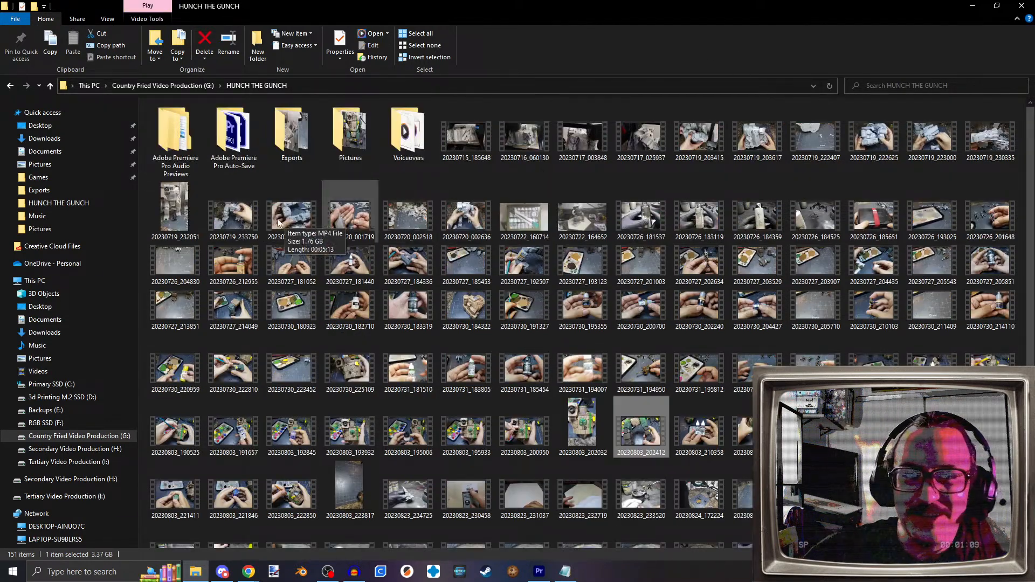
pyautogui.click(485, 225)
pyautogui.scroll(-3, 480, 253)
pyautogui.keyDown('shift'); pyautogui.click(471, 426); pyautogui.keyUp('shift')
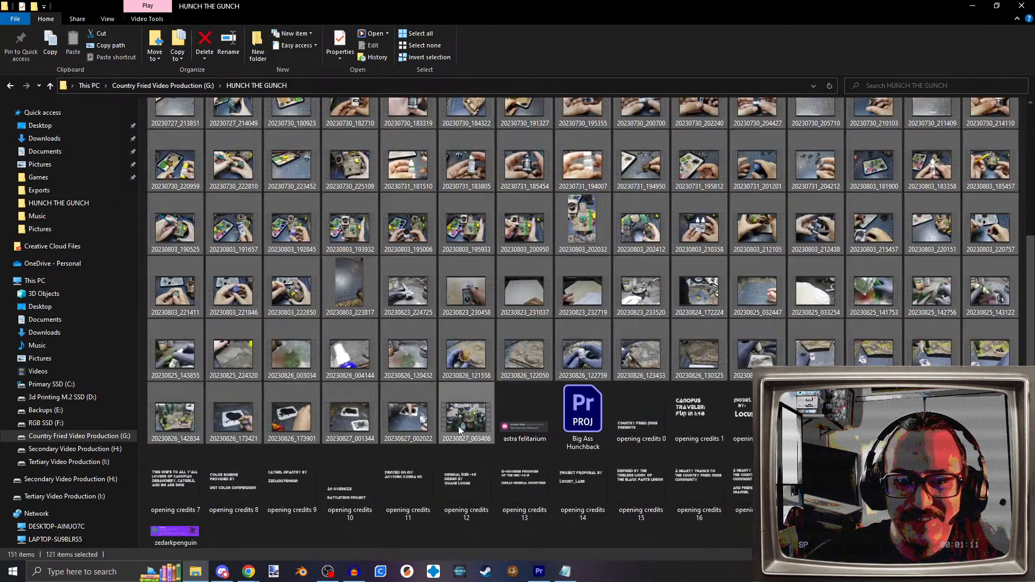
pyautogui.rightClick(473, 429)
pyautogui.click(522, 413)
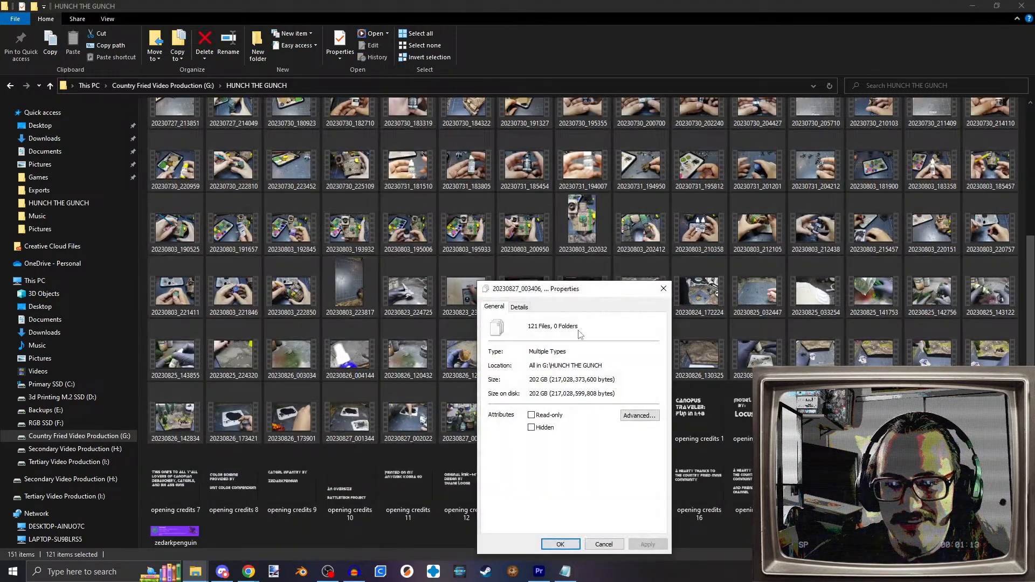
pyautogui.moveTo(582, 292); pyautogui.dragTo(521, 219)
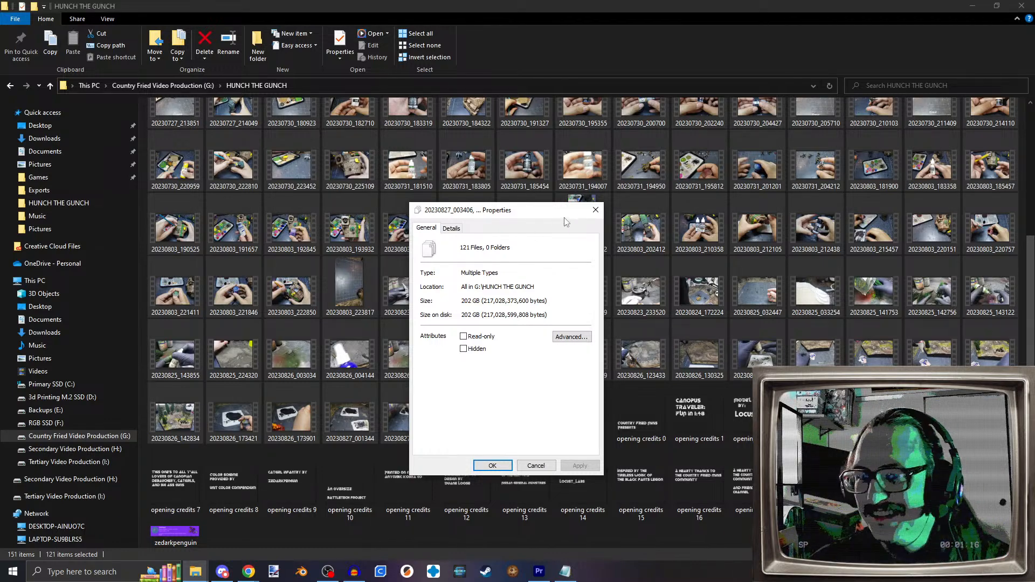
pyautogui.click(596, 211)
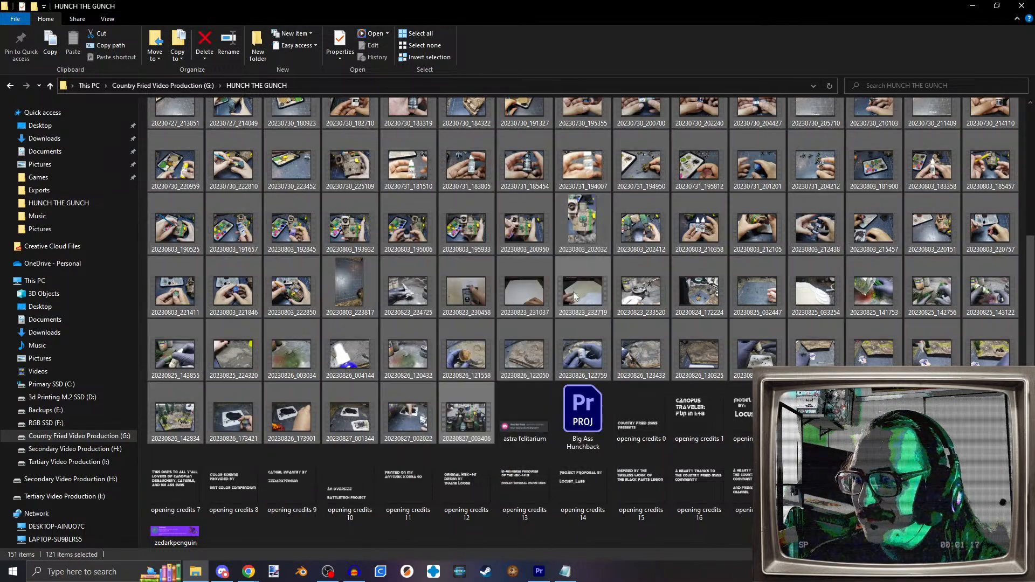
# Step: Step through the individual files neighbouring 20230803_202032 and select that photo
pyautogui.click(699, 278)
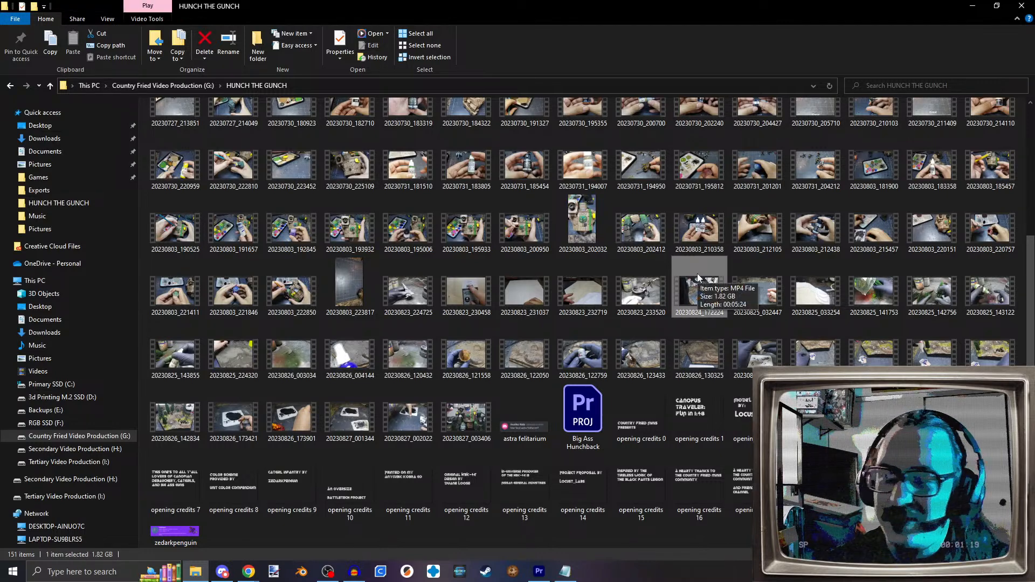
pyautogui.press('Up')
pyautogui.press('Left')
pyautogui.press('Left')
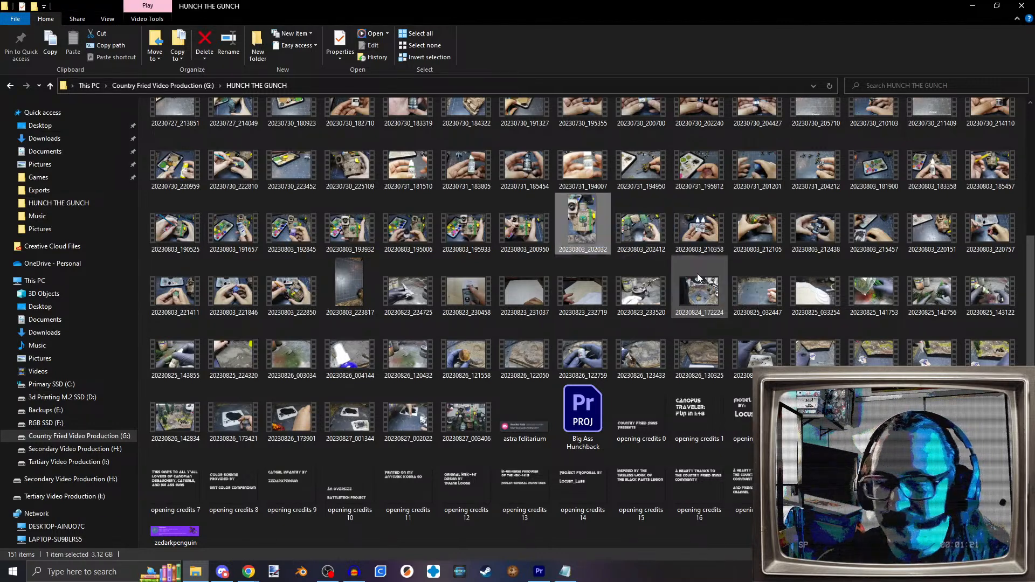
pyautogui.press('Right')
pyautogui.press('Right')
pyautogui.press('Left')
pyautogui.press('Left')
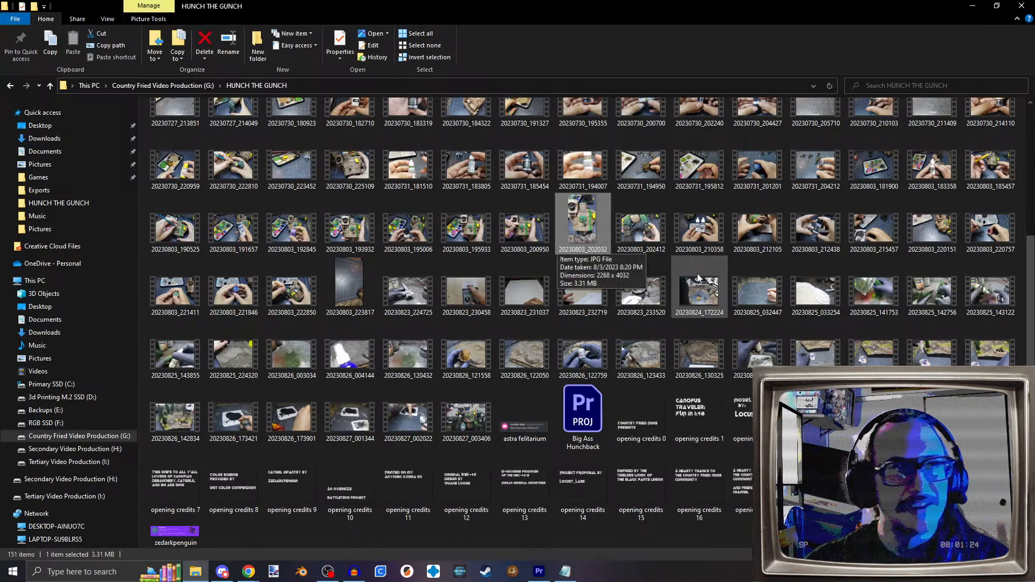
# Step: Step back and forth through the individual files around the photo 20230803_202032
pyautogui.press('Right')
pyautogui.press('Left')
pyautogui.press('Right')
pyautogui.press('Left')
pyautogui.press('Right')
pyautogui.press('Right')
pyautogui.press('Right')
pyautogui.press('Right')
pyautogui.press('Left')
pyautogui.press('Left')
pyautogui.press('Left')
pyautogui.press('Right')
pyautogui.press('Left')
pyautogui.press('Left')
# Step: Preview the clip 20230803_202412 in Media Player, skip ahead to about 0:07:07, and close it
pyautogui.press('Right')
pyautogui.press('Return')
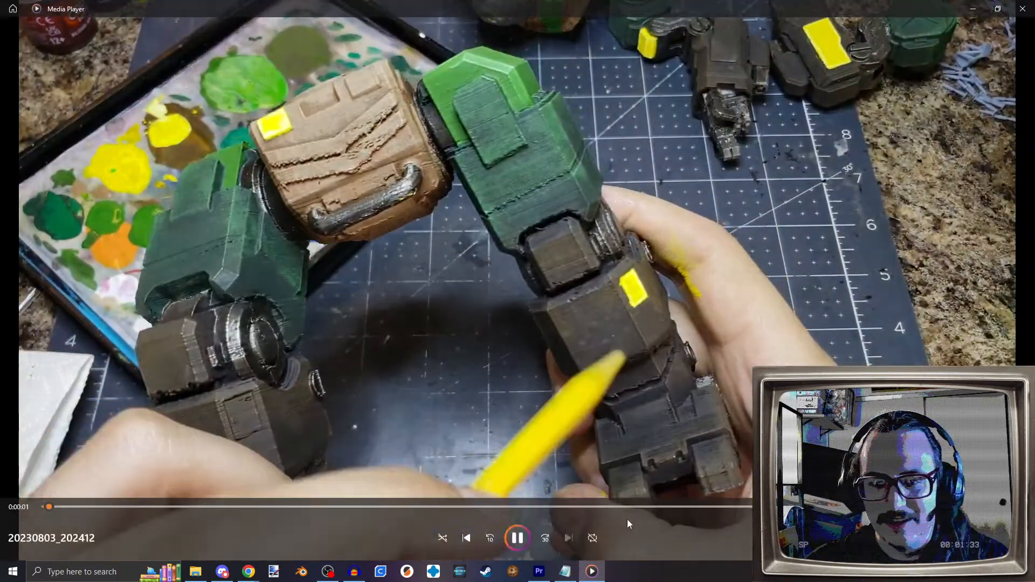
pyautogui.moveTo(691, 508); pyautogui.dragTo(713, 509)
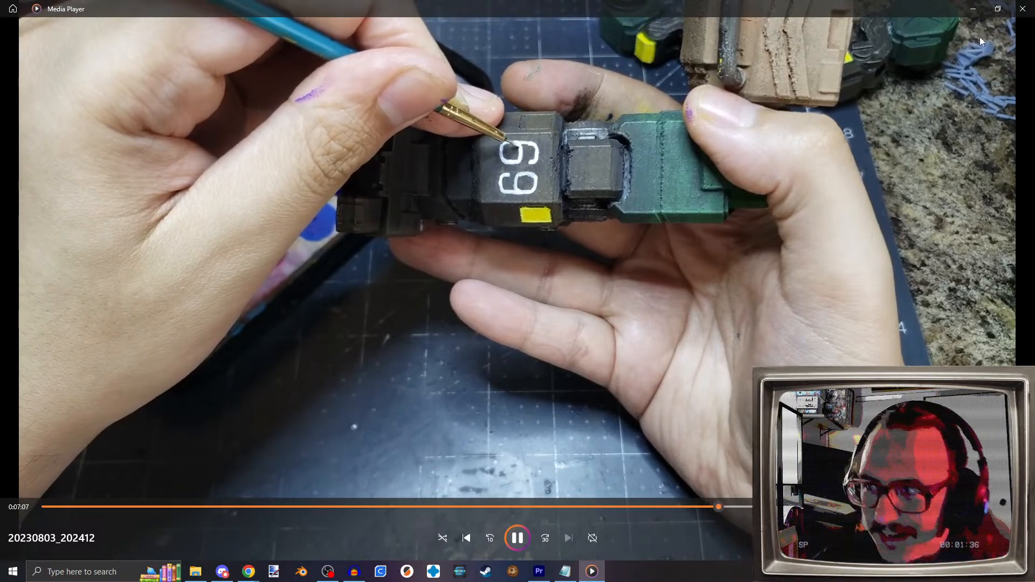
pyautogui.click(1023, 9)
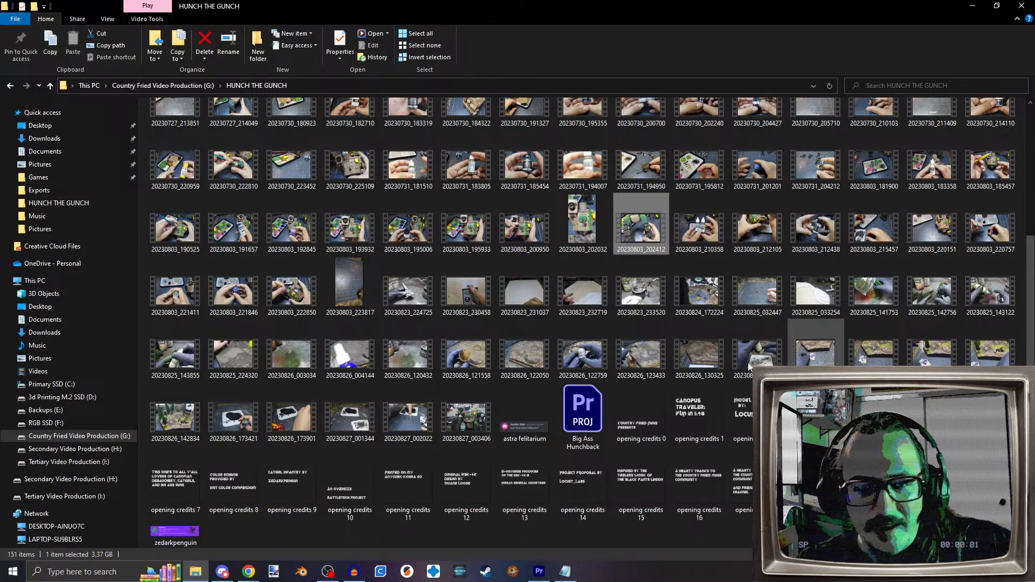
# Step: Check the later August clips, preview 20230824_172224 in Media Player, and close it
pyautogui.click(259, 356)
pyautogui.click(690, 353)
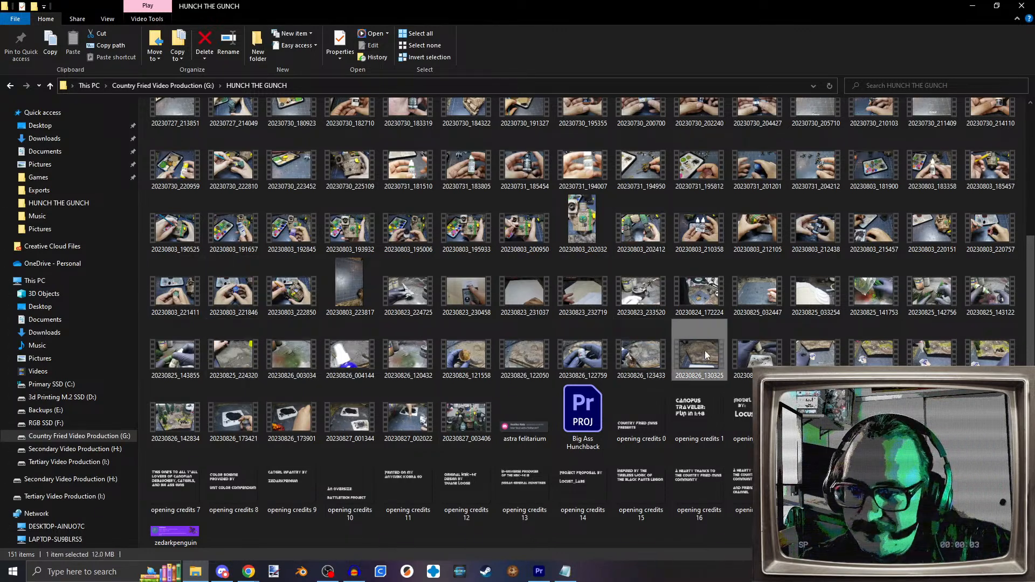
pyautogui.click(853, 301)
pyautogui.click(804, 304)
pyautogui.doubleClick(700, 292)
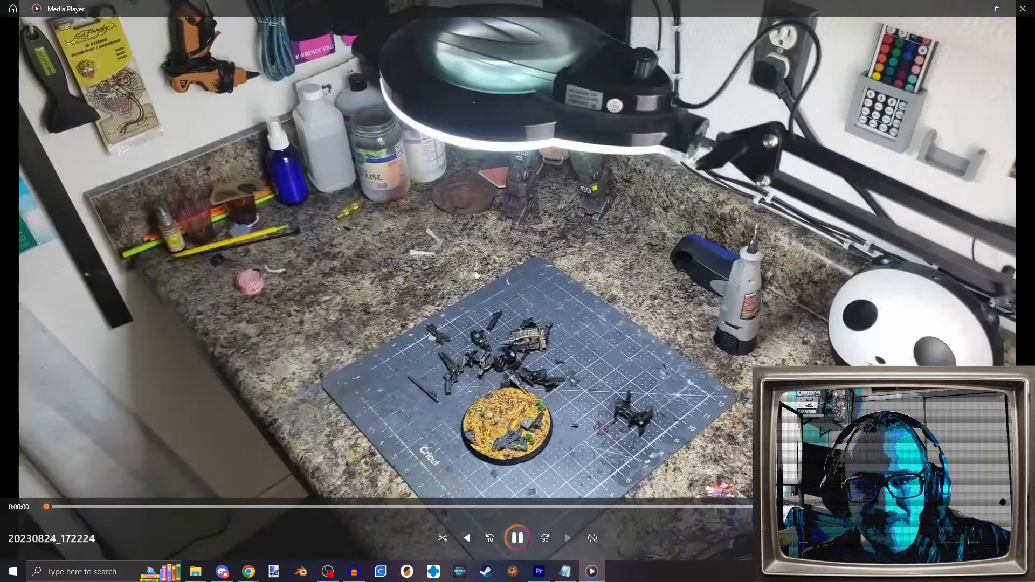
pyautogui.click(1023, 8)
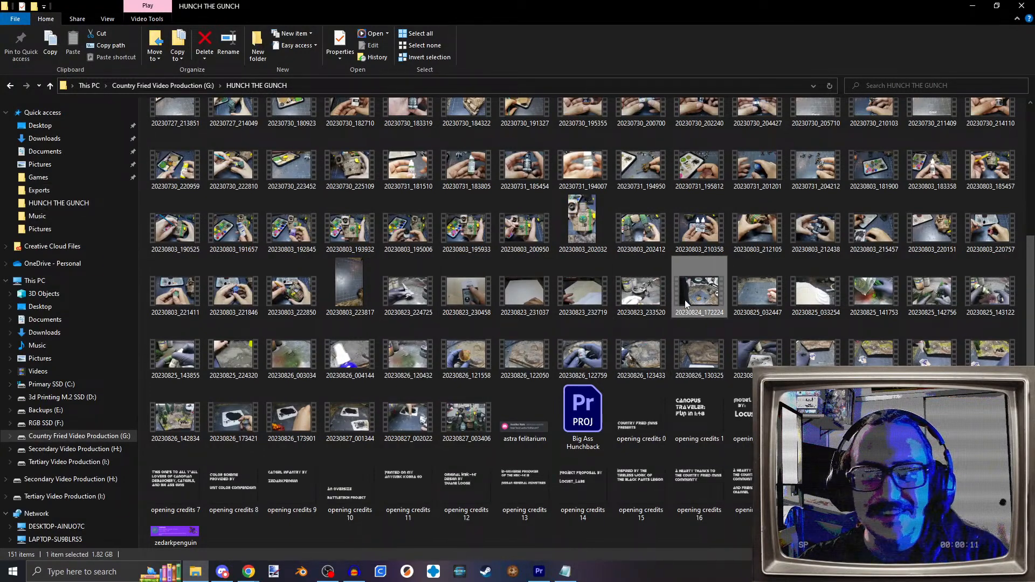
# Step: Copy the clip 20230824_172224 into the Armored Core folder on the Country Fried Video Production (G:) drive
pyautogui.click(162, 85)
pyautogui.doubleClick(195, 132)
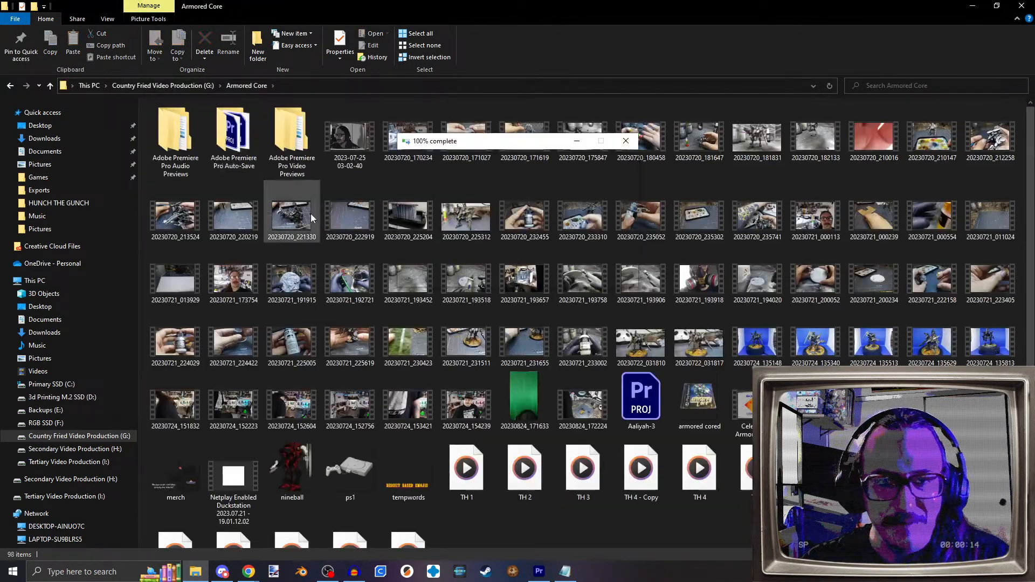
pyautogui.hotkey('ctrl', 'v')
pyautogui.click(626, 141)
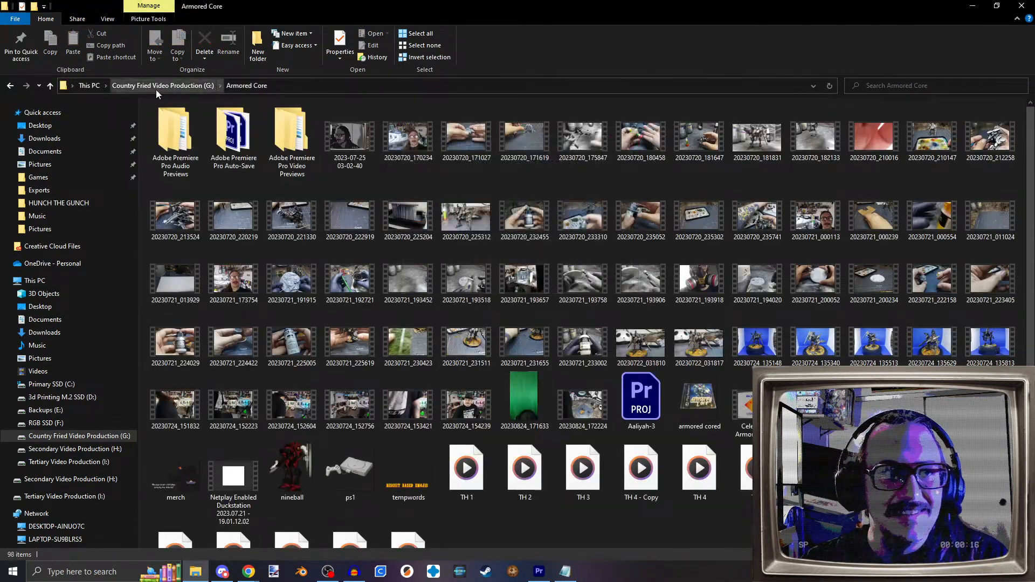
# Step: Delete the clip 20230824_172224 from the HUNCH THE GUNCH folder
pyautogui.click(162, 85)
pyautogui.doubleClick(205, 222)
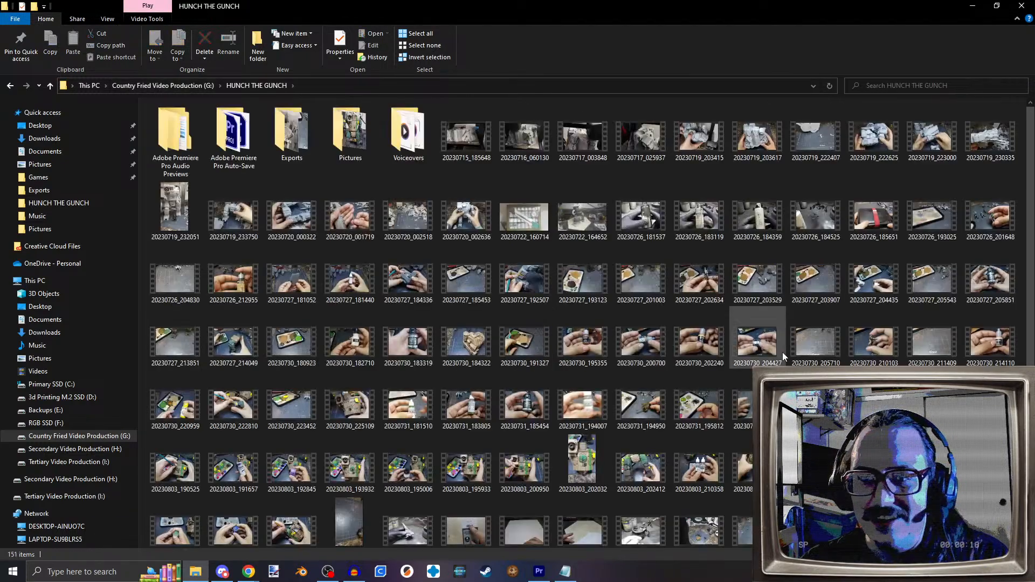
pyautogui.scroll(2, 726, 371)
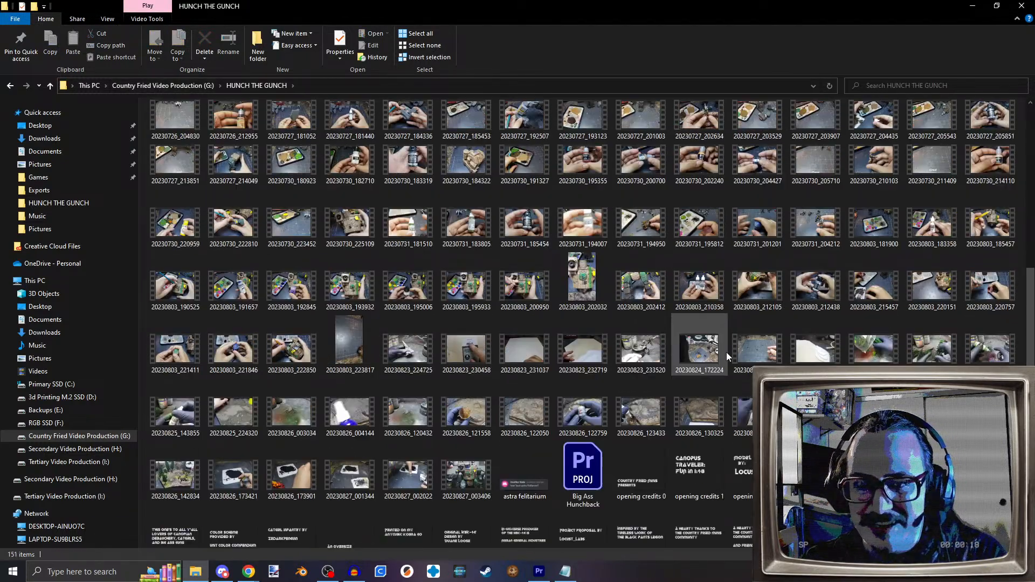
pyautogui.click(696, 344)
pyautogui.press('Delete')
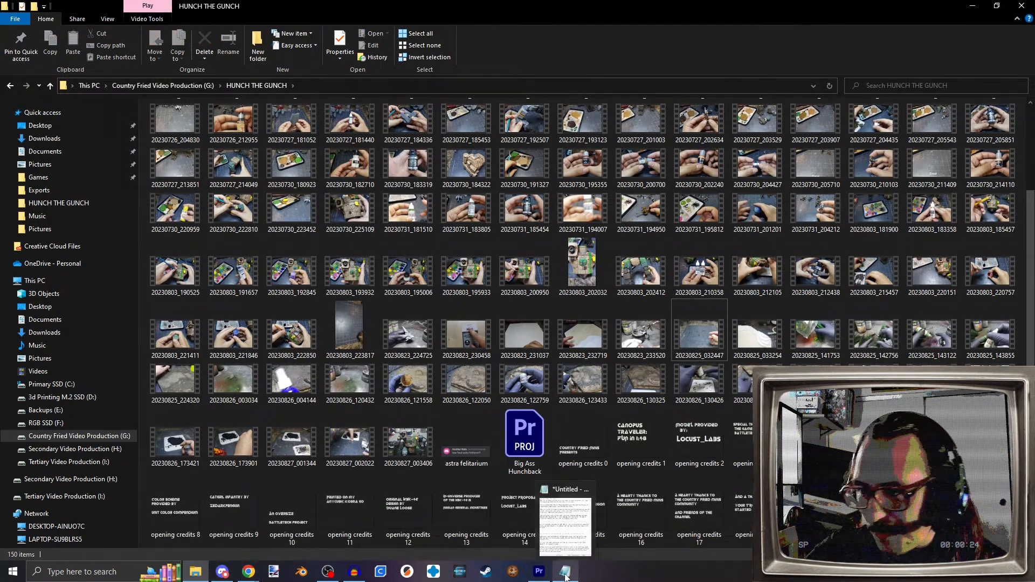
# Step: Bring up the untitled narration script in Notepad and the voiceover recording in Audacity
pyautogui.moveTo(565, 572)
pyautogui.click(556, 544)
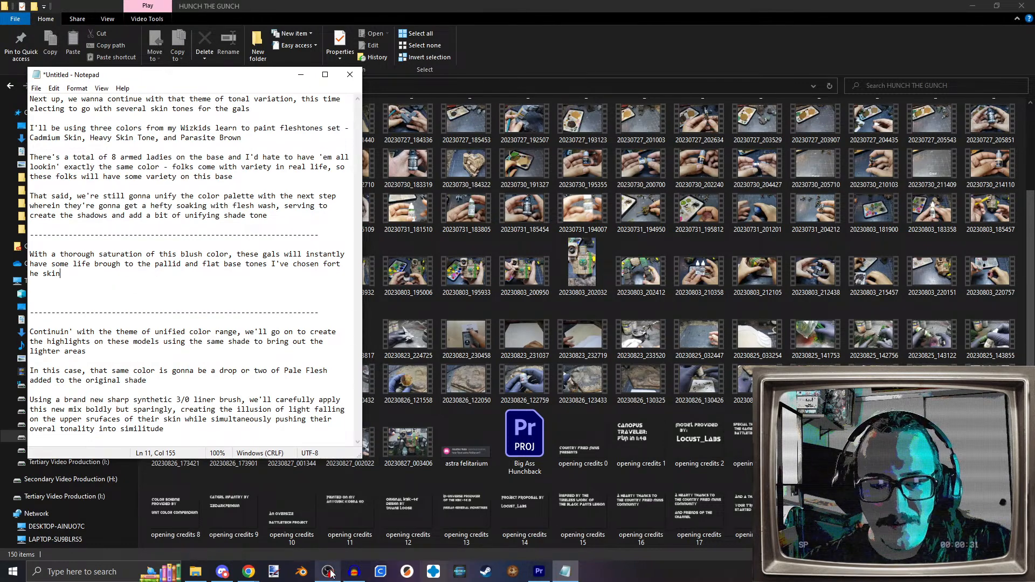
pyautogui.click(354, 571)
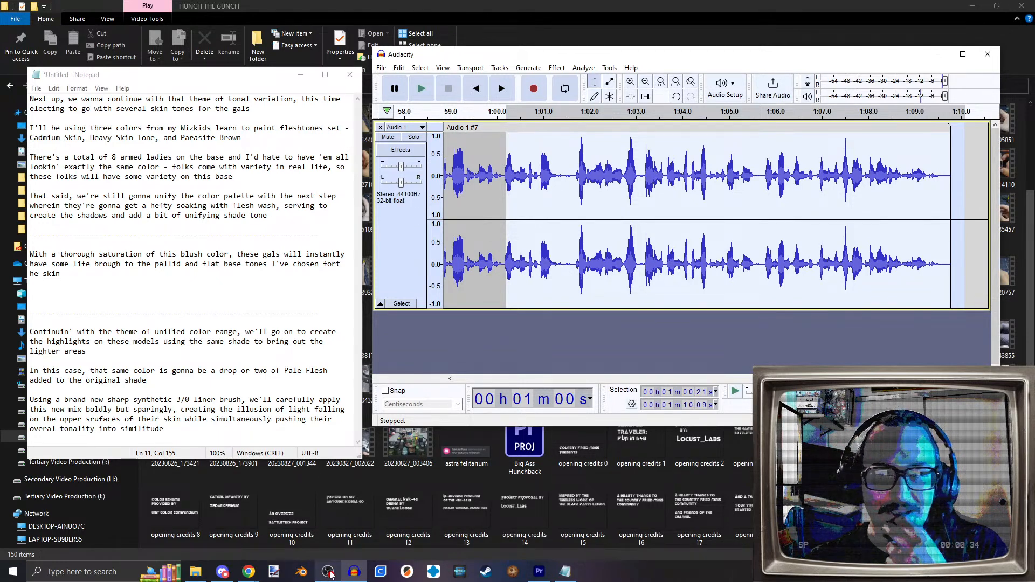
pyautogui.moveTo(331, 574)
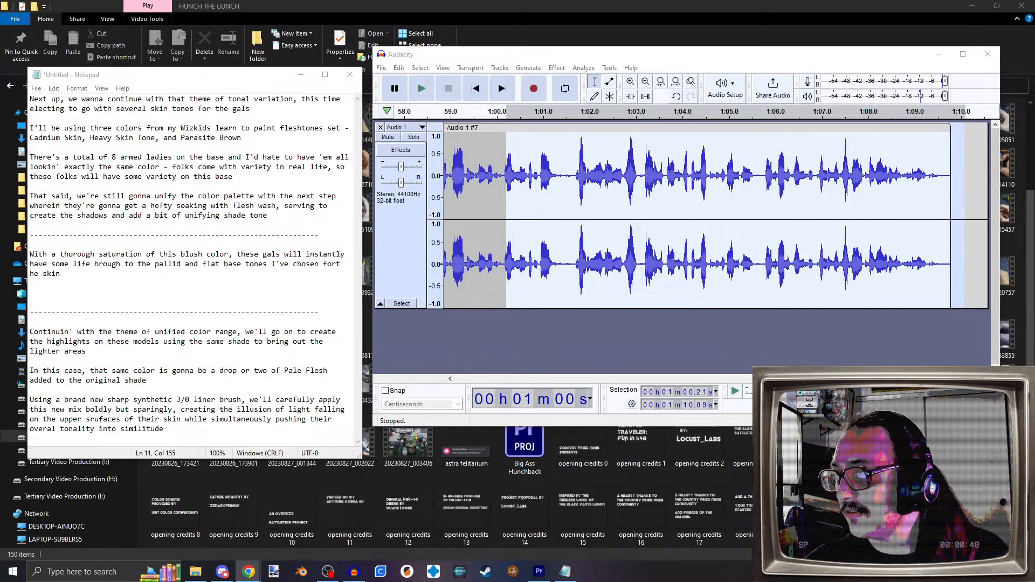
# Step: Switch to Chrome and read the Free Worlds Guards article on Sarna, highlighting the History passage about the ceaseless centuries of fighting
pyautogui.click(248, 572)
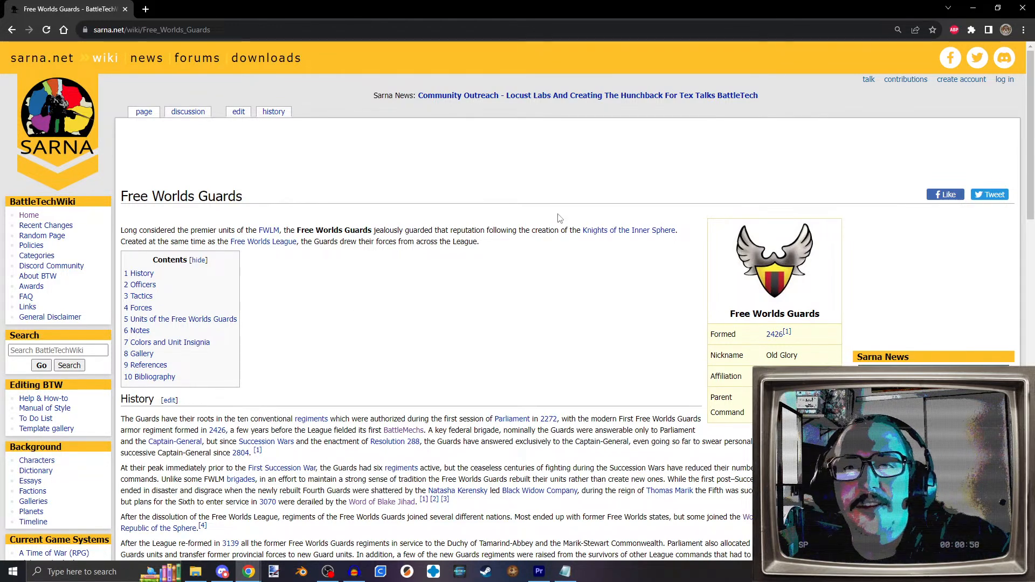
pyautogui.scroll(-5, 473, 310)
pyautogui.scroll(-1, 473, 314)
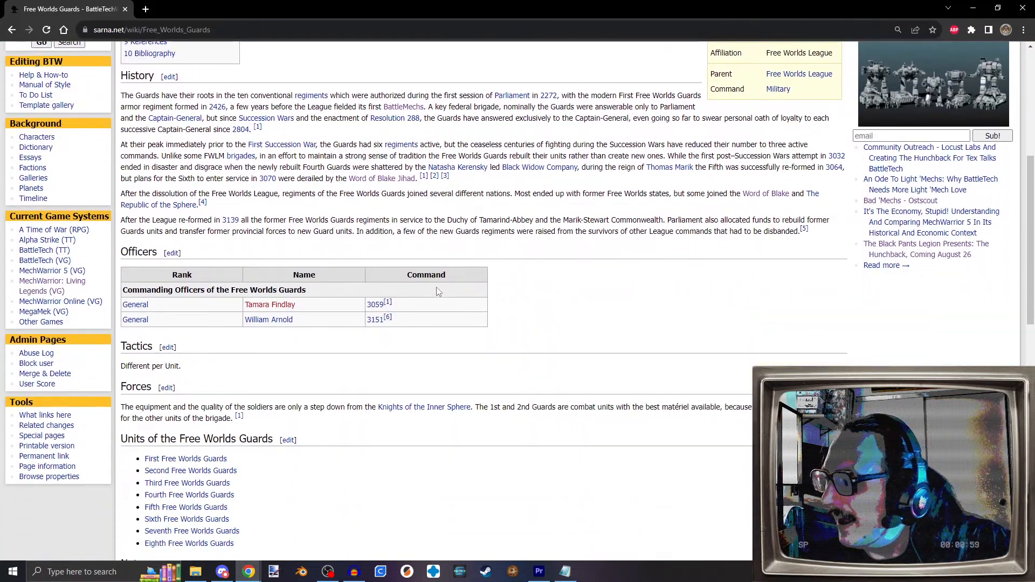
pyautogui.scroll(2, 390, 269)
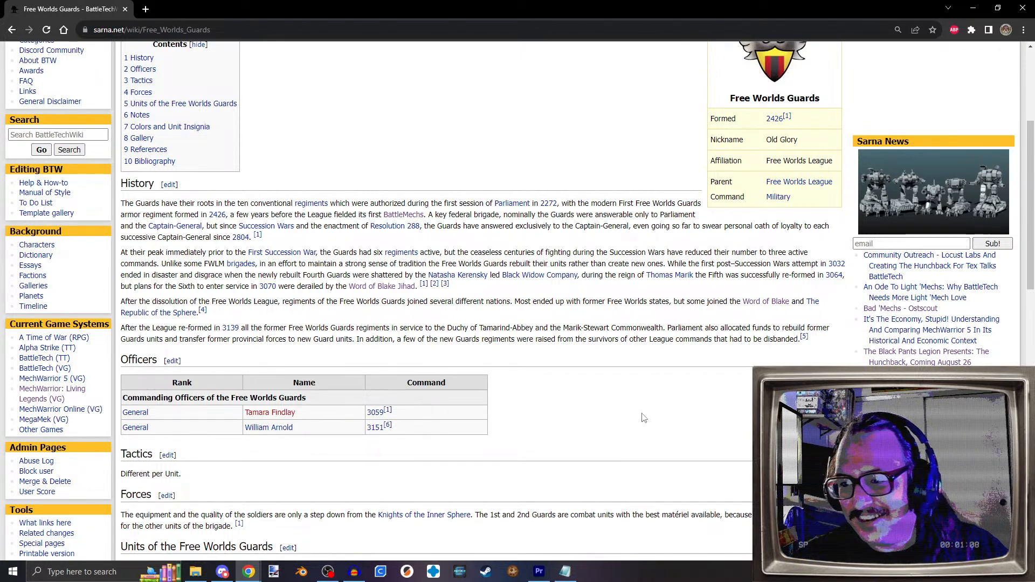
pyautogui.moveTo(499, 254); pyautogui.dragTo(585, 254)
pyautogui.click(652, 355)
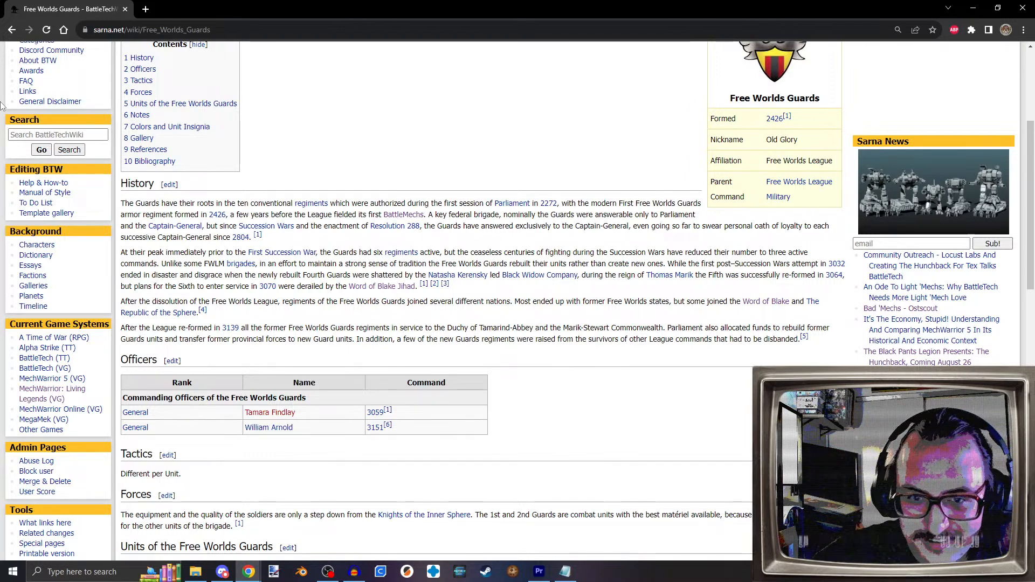
pyautogui.moveTo(483, 252); pyautogui.dragTo(604, 252)
pyautogui.click(654, 352)
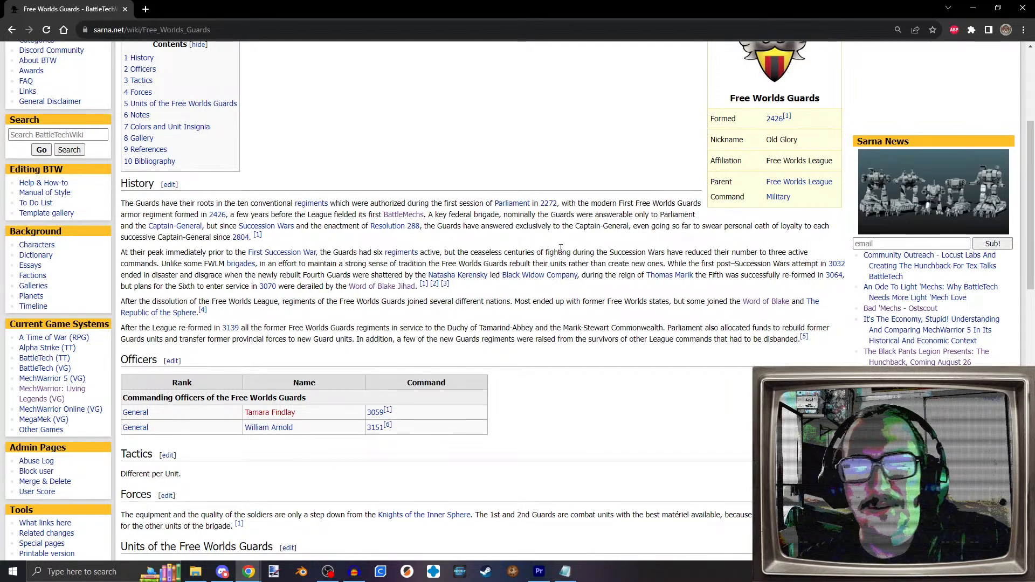
pyautogui.moveTo(562, 252); pyautogui.dragTo(614, 256)
pyautogui.click(622, 322)
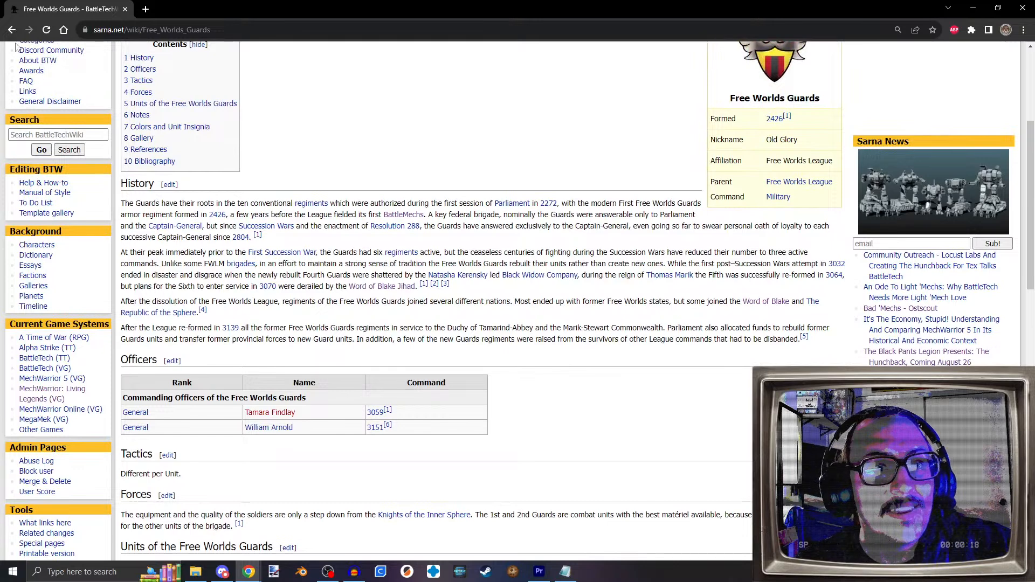
# Step: Return to the search results, open the Unit Color Compendium page "Free Worlds Guards, 1st-8th", and examine its paint schemes and insignia
pyautogui.click(11, 30)
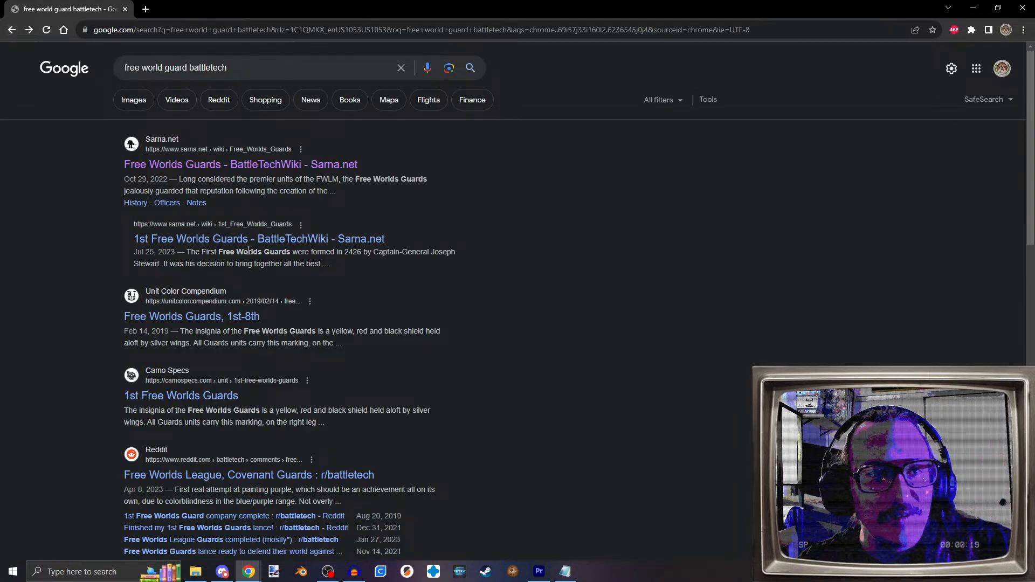
pyautogui.click(219, 318)
pyautogui.scroll(-1, 115, 253)
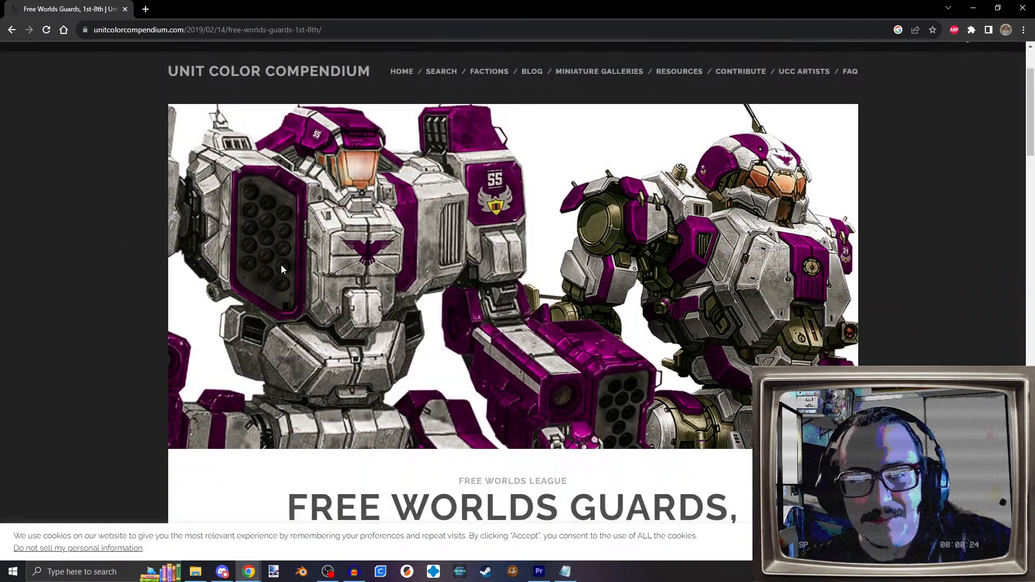
pyautogui.scroll(-8, 280, 267)
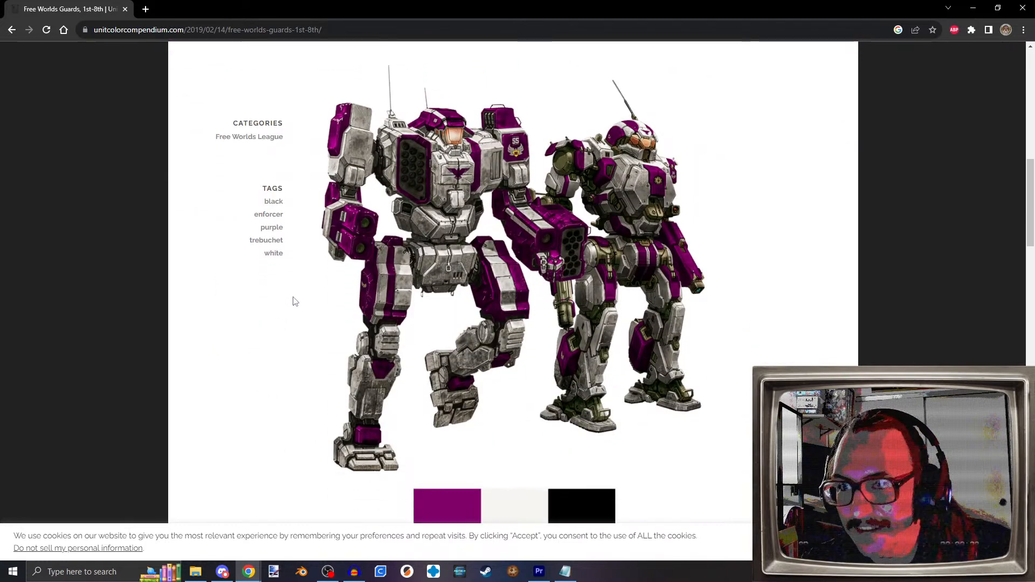
pyautogui.scroll(-5, 296, 295)
pyautogui.scroll(-5, 300, 296)
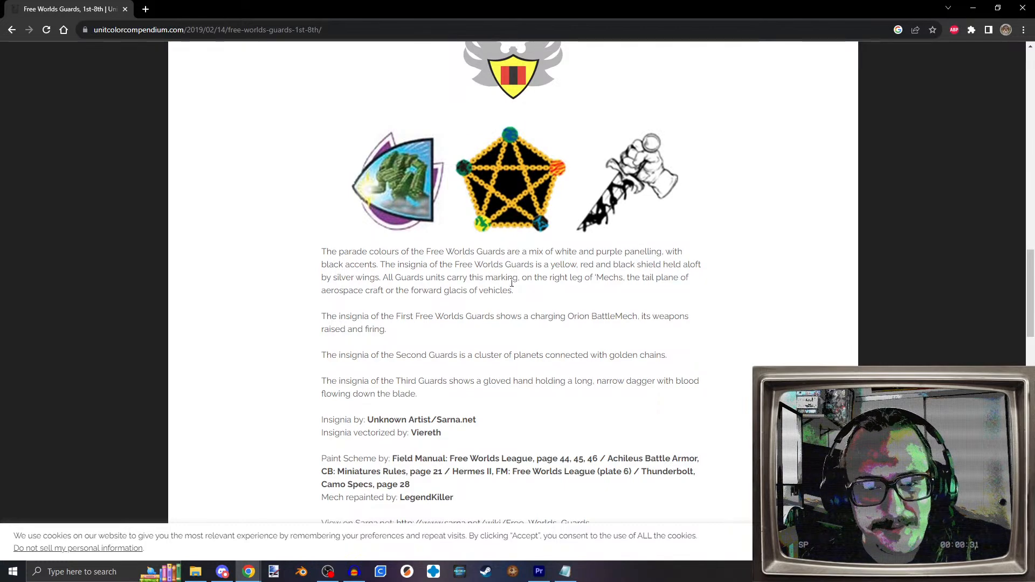
pyautogui.scroll(-6, 513, 323)
pyautogui.scroll(-6, 322, 282)
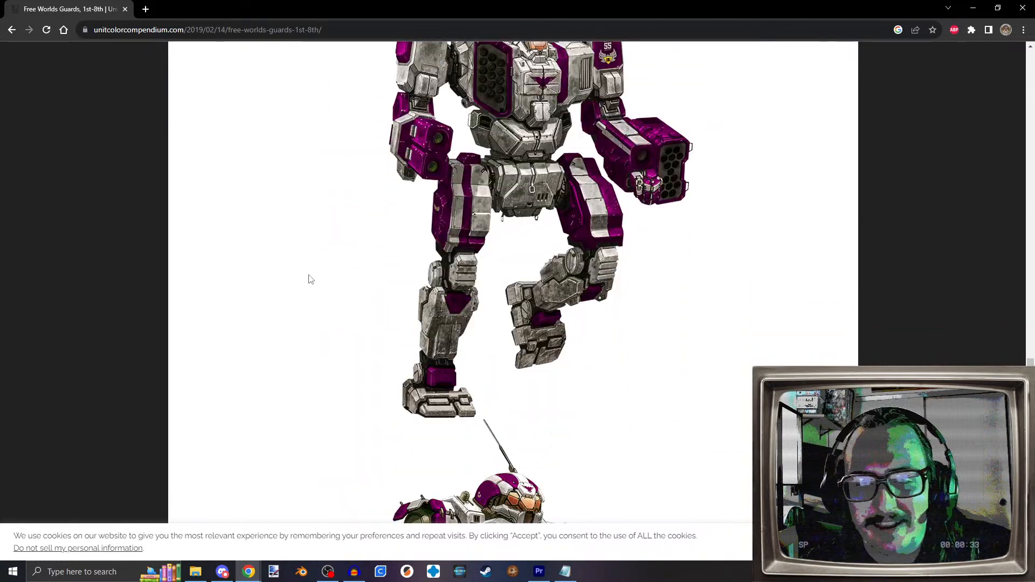
pyautogui.scroll(-9, 308, 279)
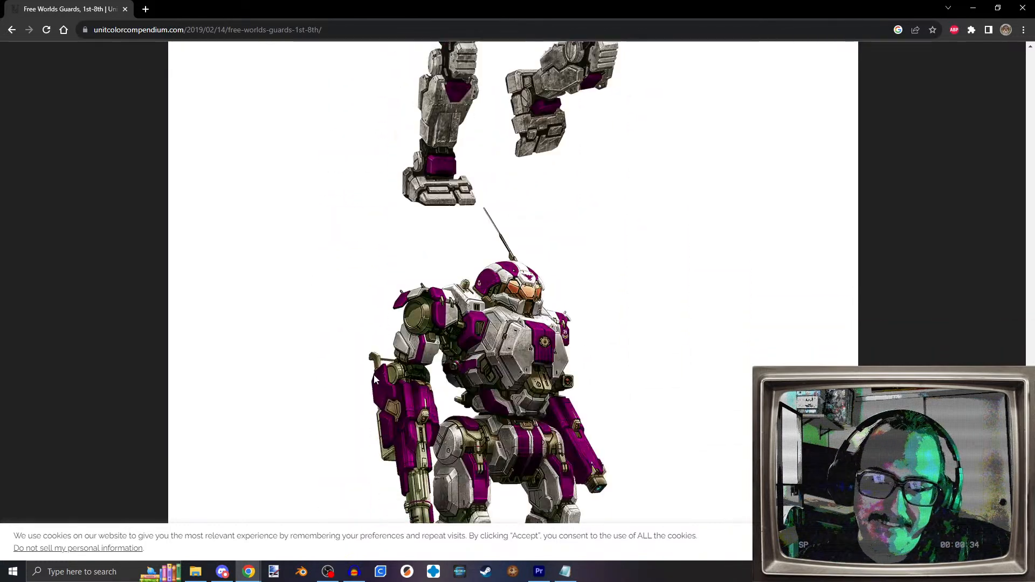
pyautogui.scroll(2, 364, 373)
pyautogui.scroll(15, 364, 372)
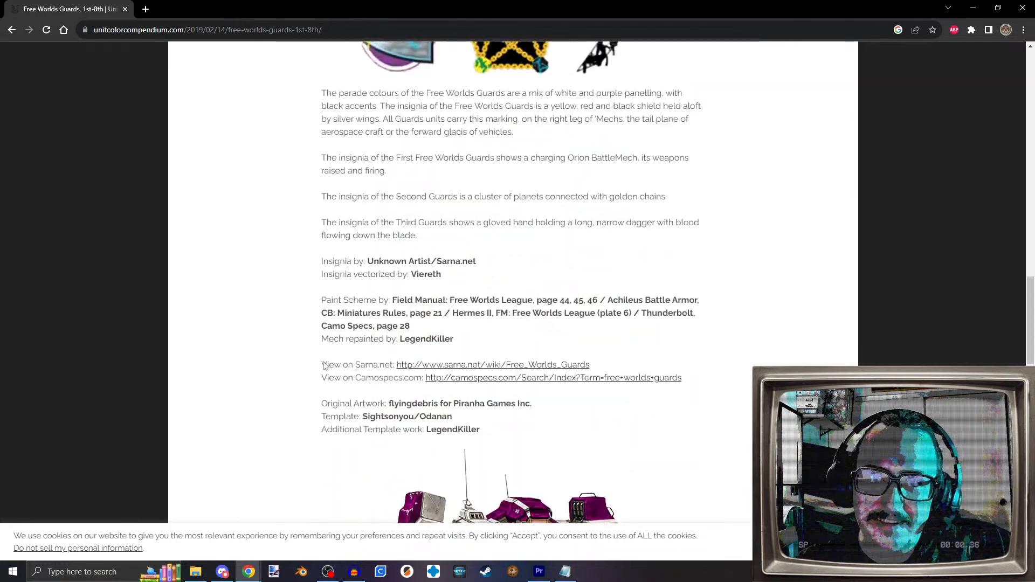
pyautogui.scroll(15, 435, 292)
pyautogui.scroll(-11, 389, 309)
pyautogui.scroll(1, 415, 309)
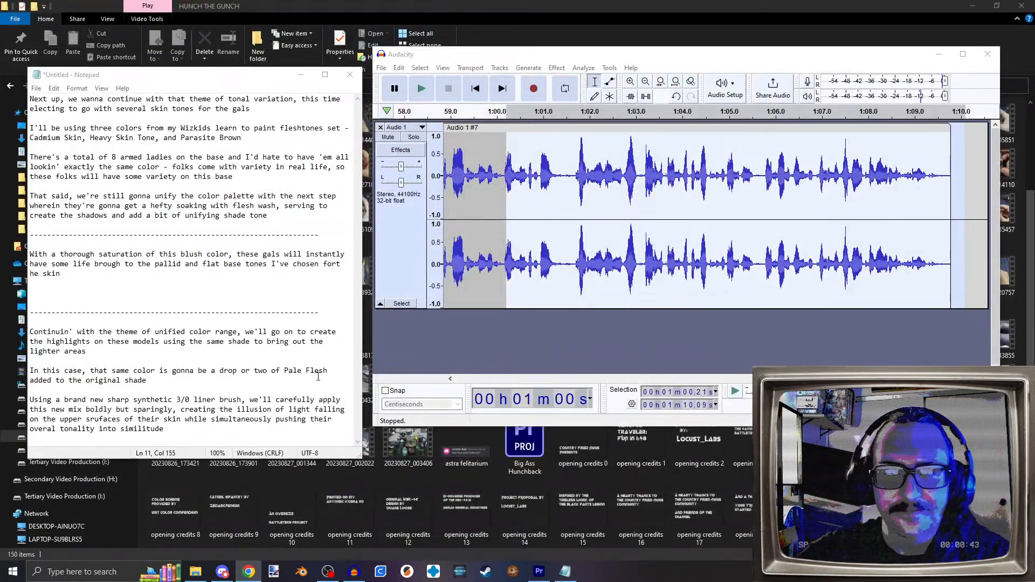
# Step: In the Notepad blush color paragraph, correct the typos to read "brought" and "I've chosen for their skin"
pyautogui.click(117, 280)
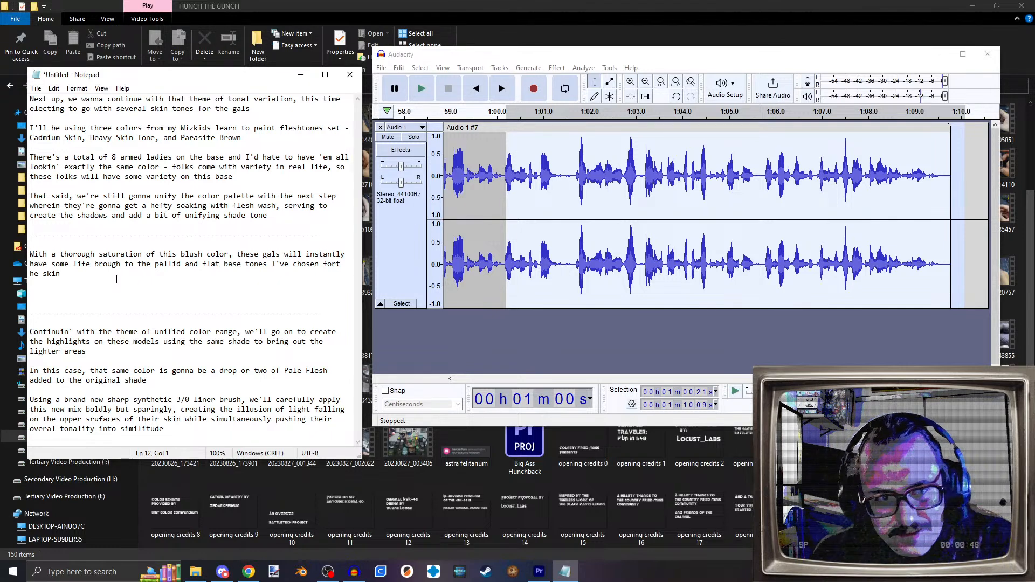
pyautogui.click(118, 274)
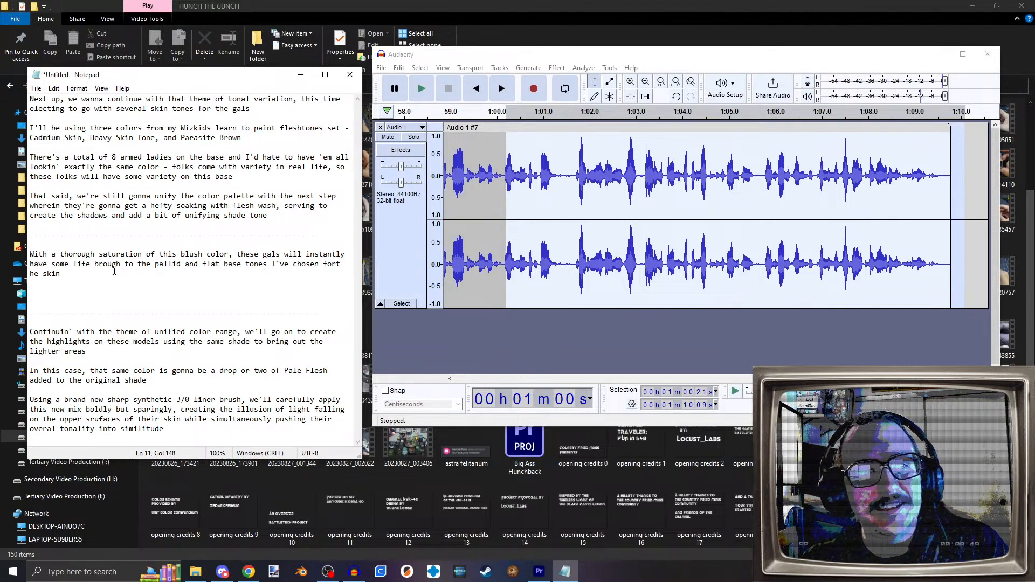
pyautogui.click(120, 264)
pyautogui.write('t')
pyautogui.press('Down')
pyautogui.press('Home')
pyautogui.write('the')
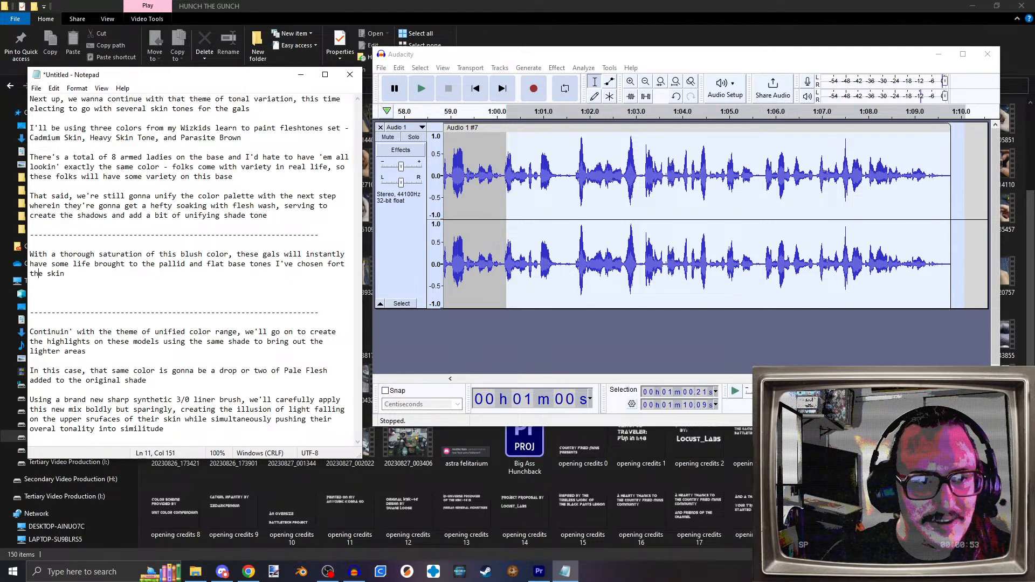
pyautogui.write('ir')
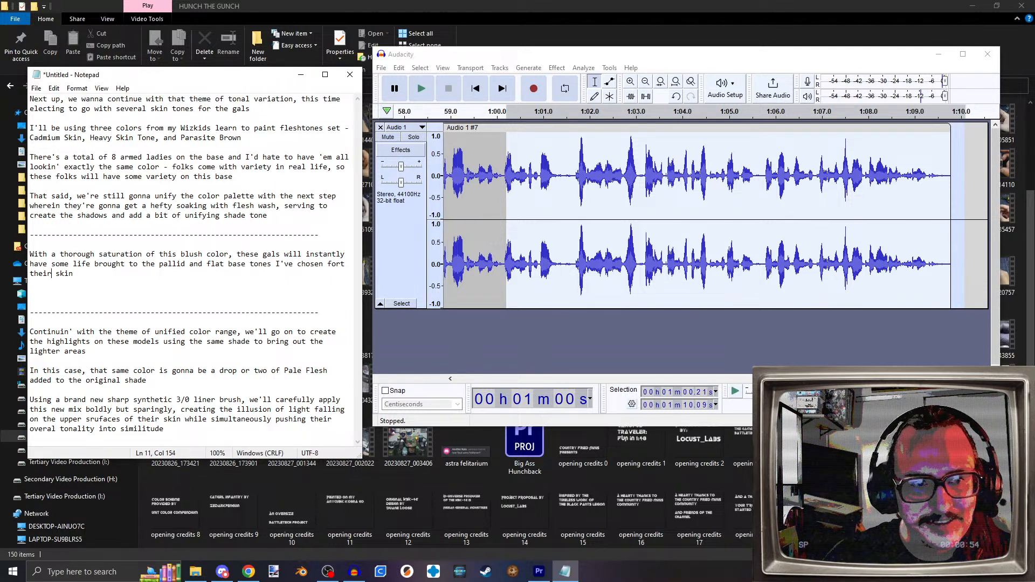
pyautogui.press('Home')
pyautogui.press('End')
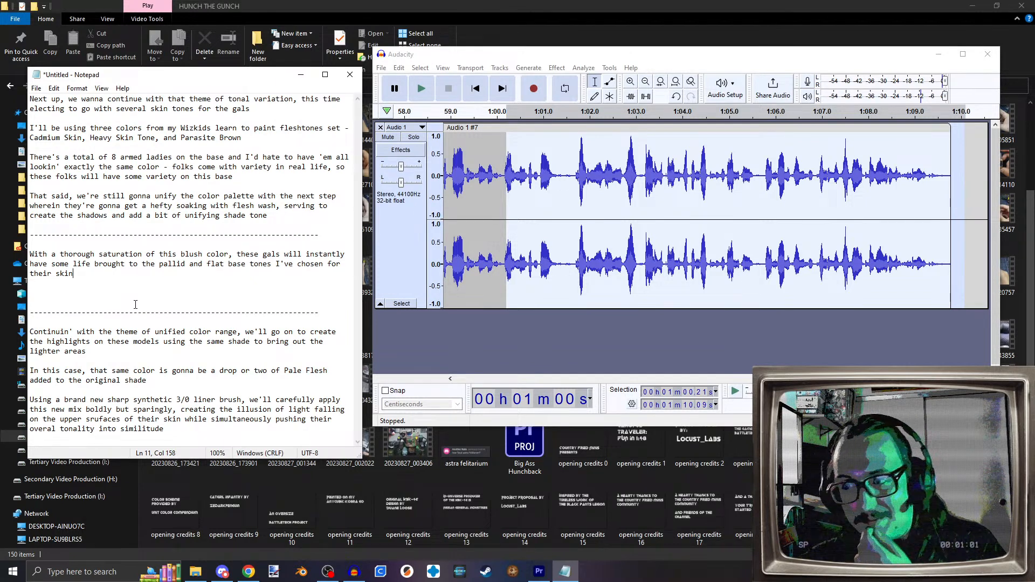
# Step: Add a paragraph below the blush color one: "In effect, the base coats serve as the midtone rather than the shadow color"
pyautogui.press('Return')
pyautogui.press('Return')
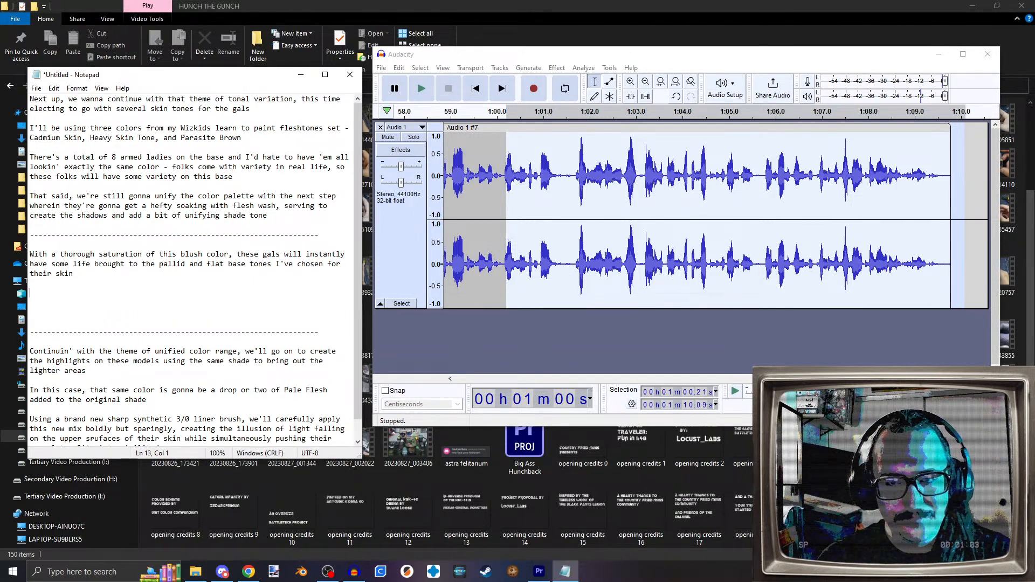
pyautogui.write('I')
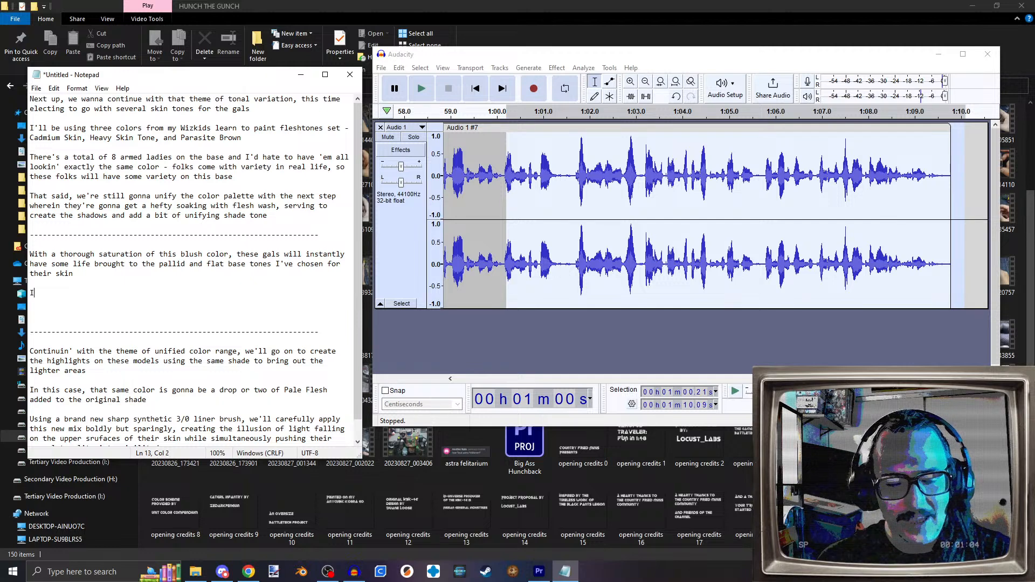
pyautogui.write('n effect, the base coast')
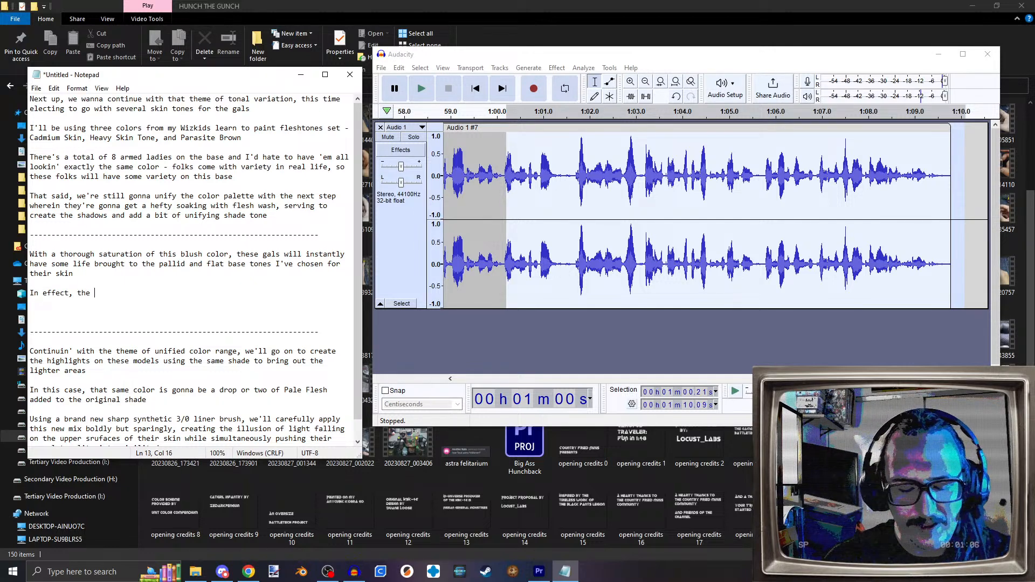
pyautogui.press('BackSpace')
pyautogui.press('BackSpace')
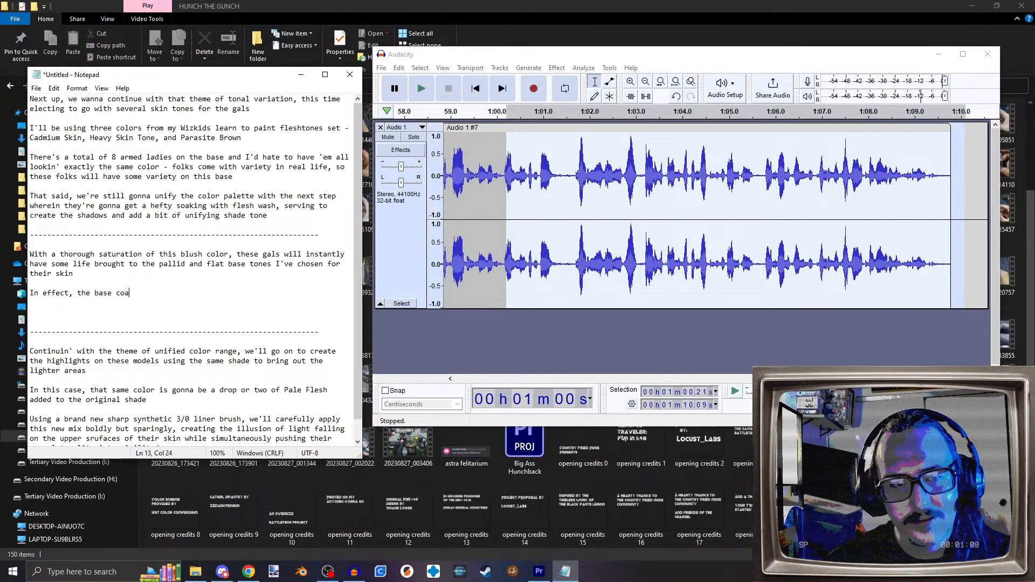
pyautogui.write('ts serve as the md')
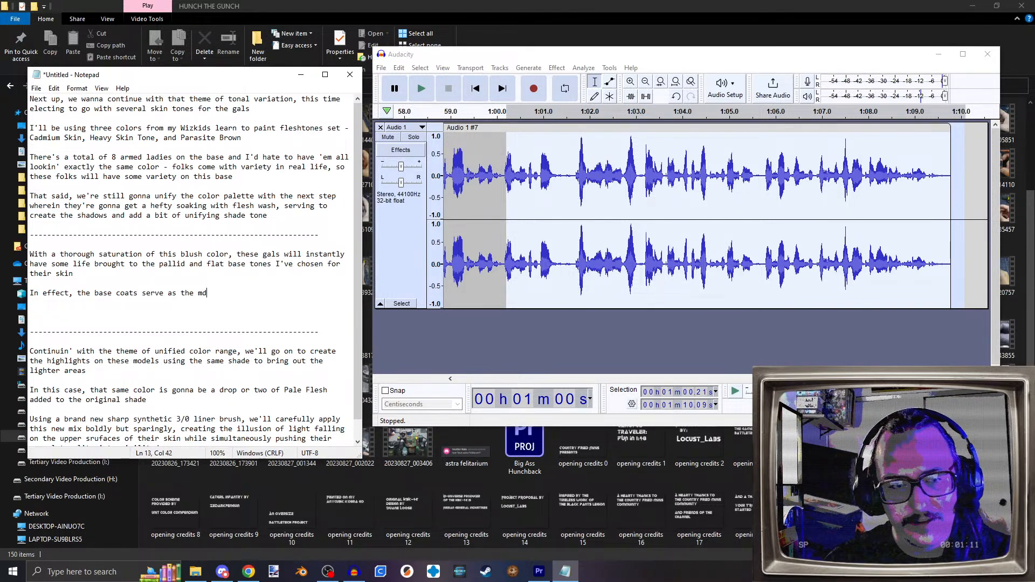
pyautogui.press('BackSpace')
pyautogui.write('idtone rathe')
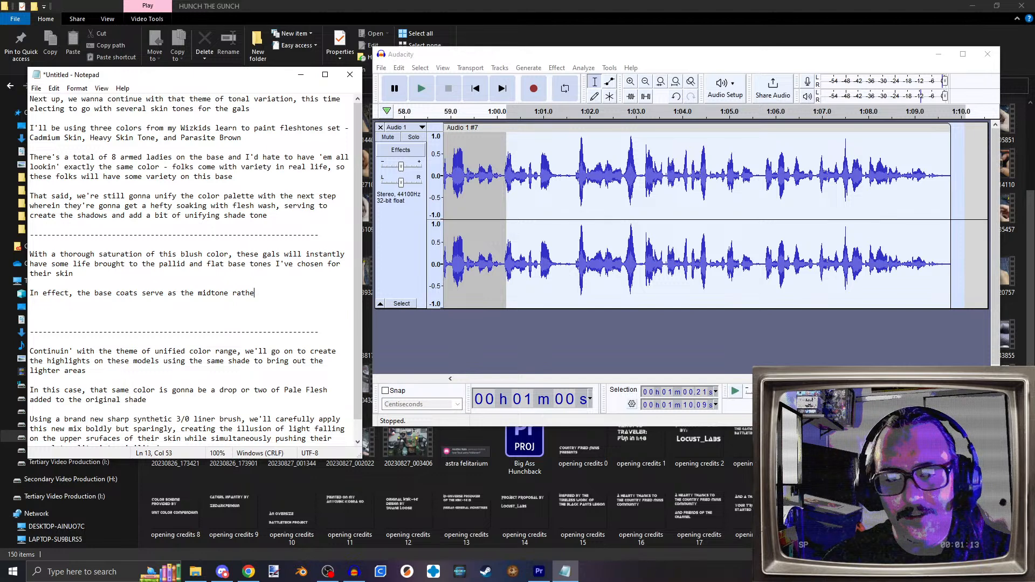
pyautogui.write('r than the shadows')
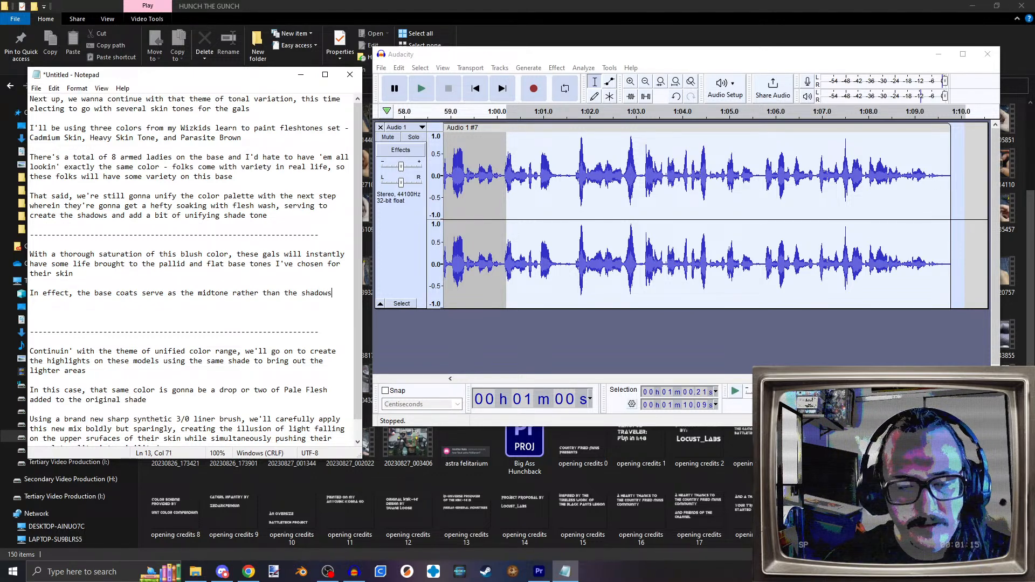
pyautogui.press('BackSpace')
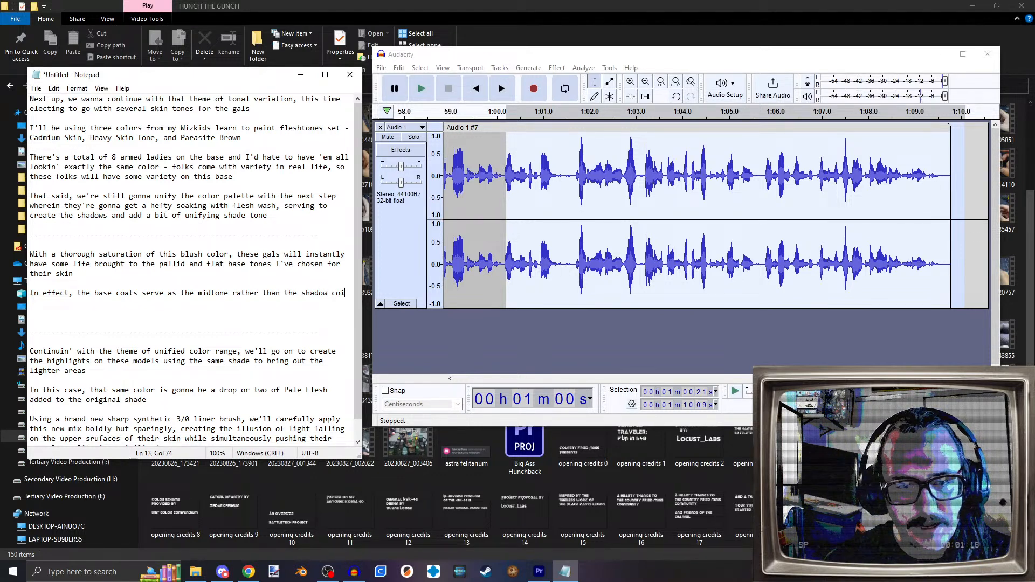
pyautogui.write('co')
pyautogui.write('lor')
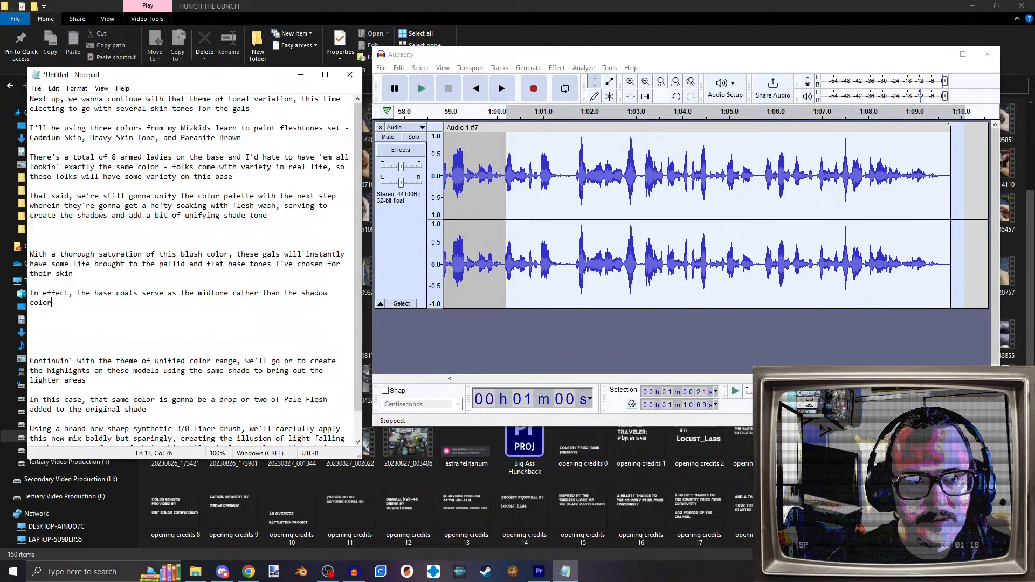
# Step: Continue the midtone sentence with ", which is instead established via a few drop of liquid talent"
pyautogui.write(', which is ')
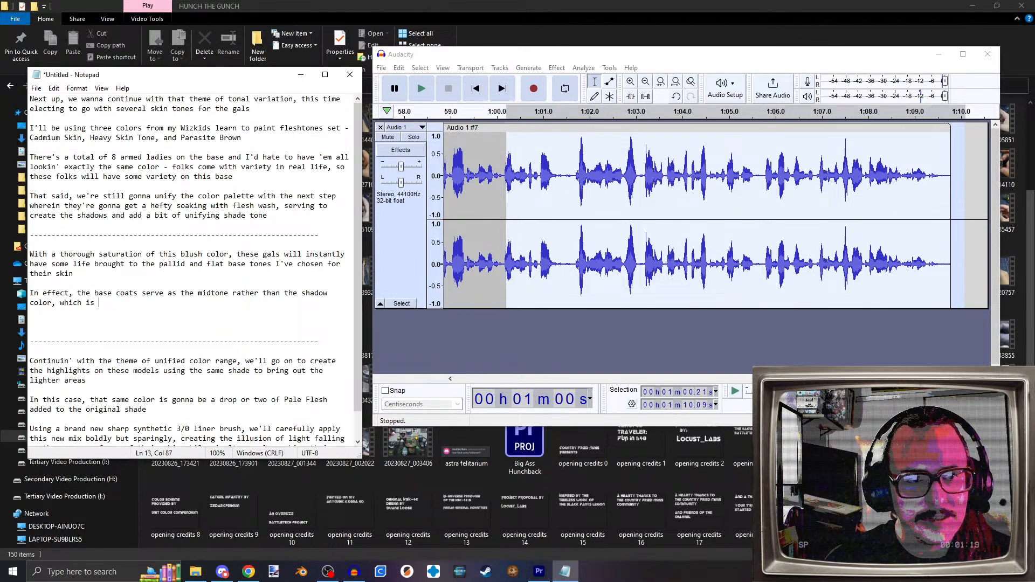
pyautogui.write('instead est')
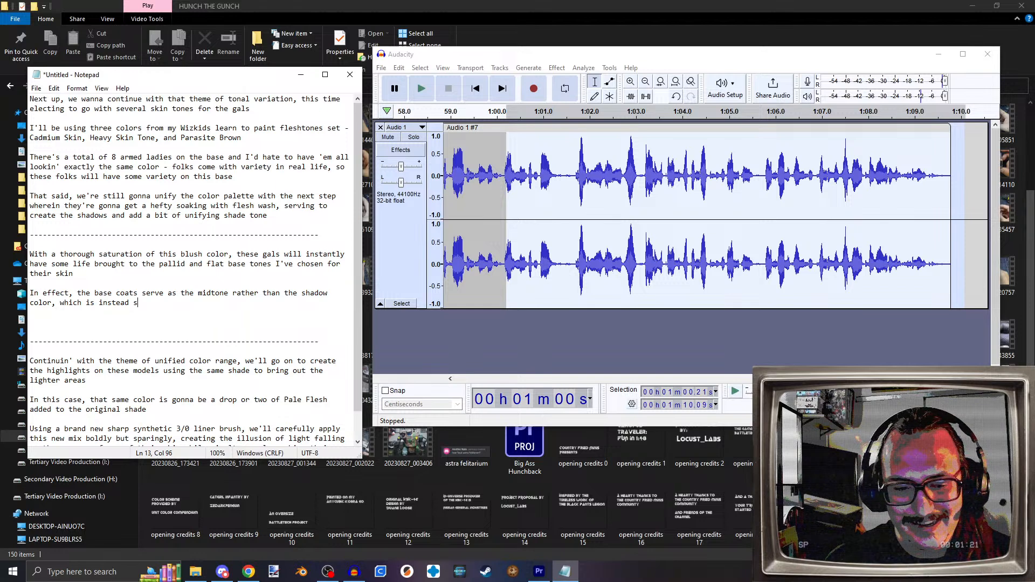
pyautogui.write('ablished via a few drop of liquid talent')
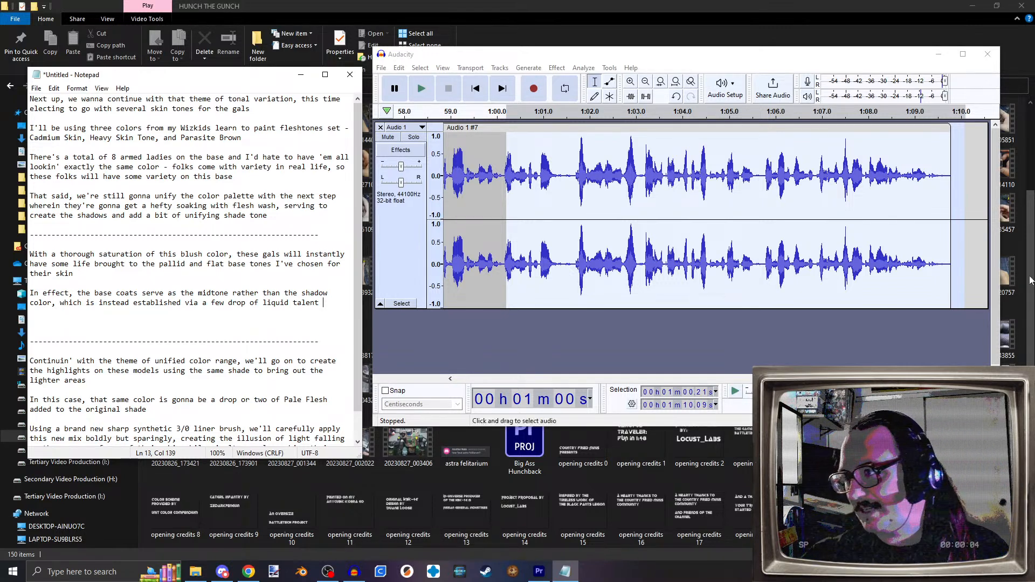
pyautogui.hotkey('alt', 'Tab')
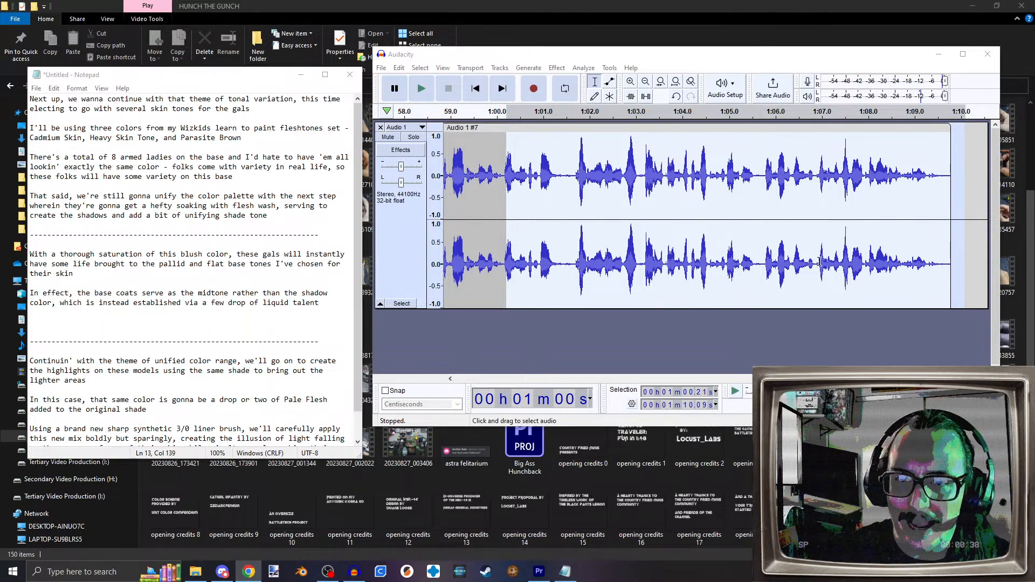
pyautogui.click(571, 213)
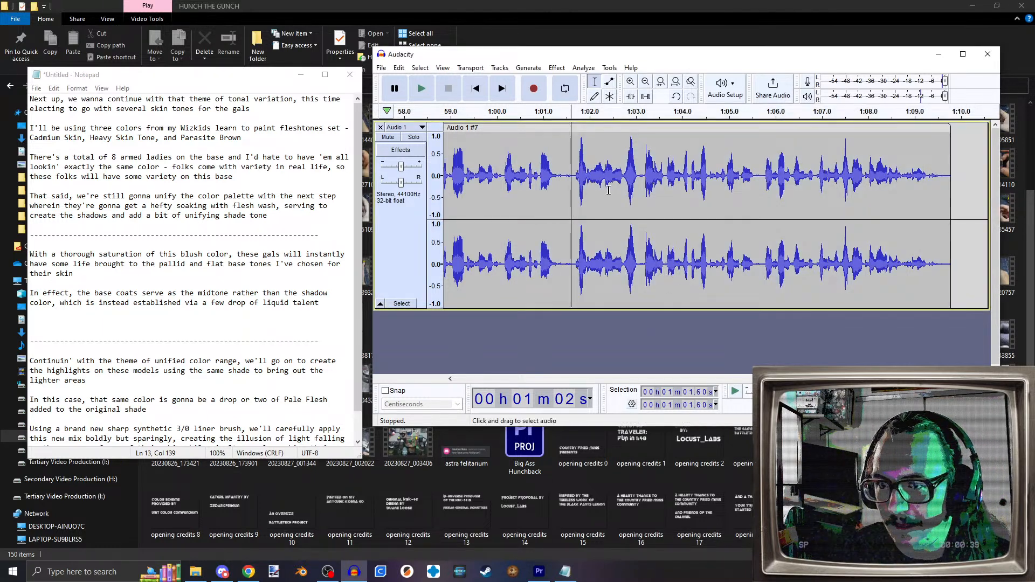
pyautogui.click(641, 161)
pyautogui.click(784, 157)
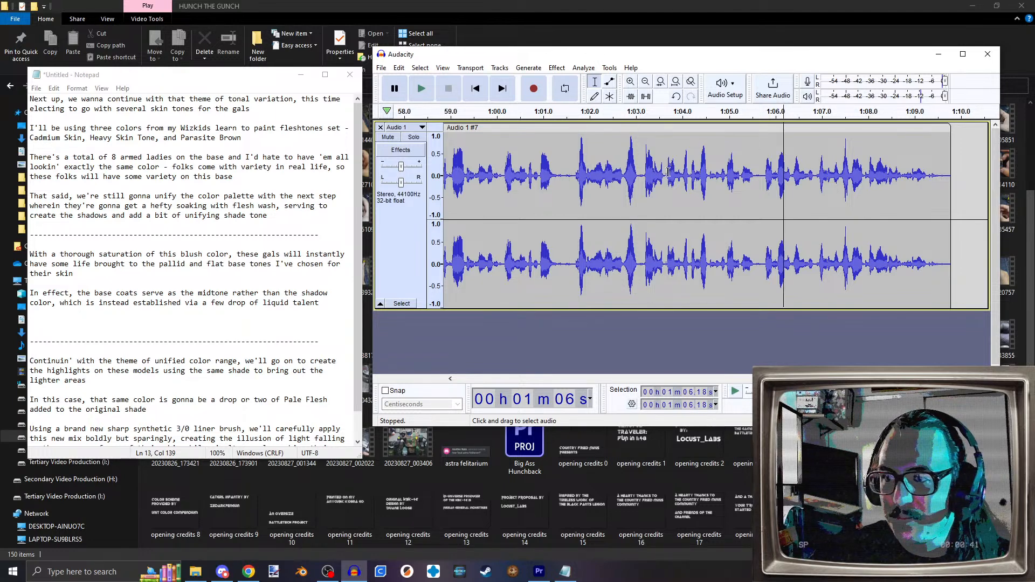
# Step: Correct "drop" to "drops" in the liquid talent phrase of the midtone paragraph in Notepad
pyautogui.click(325, 303)
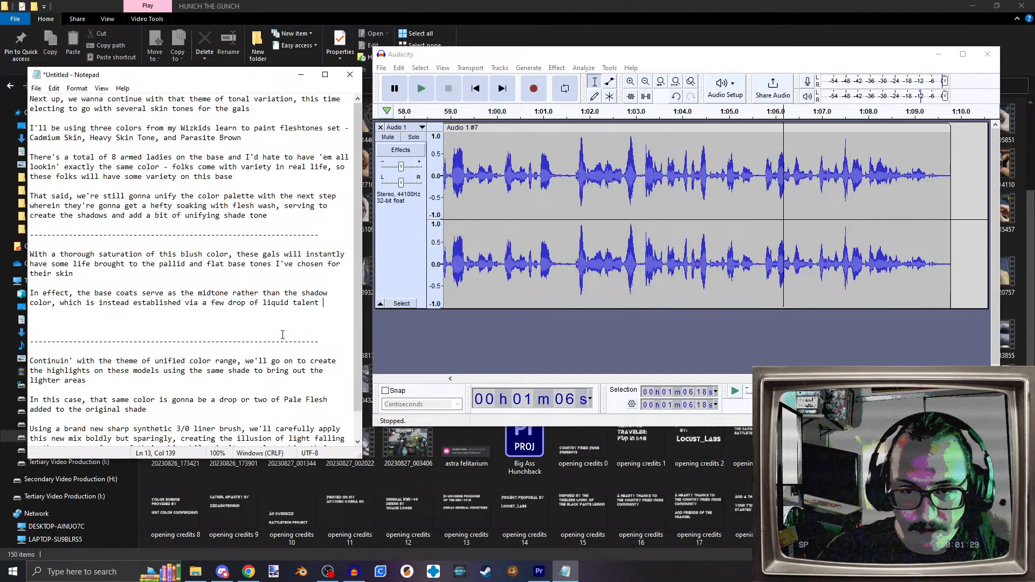
pyautogui.click(216, 304)
pyautogui.click(341, 306)
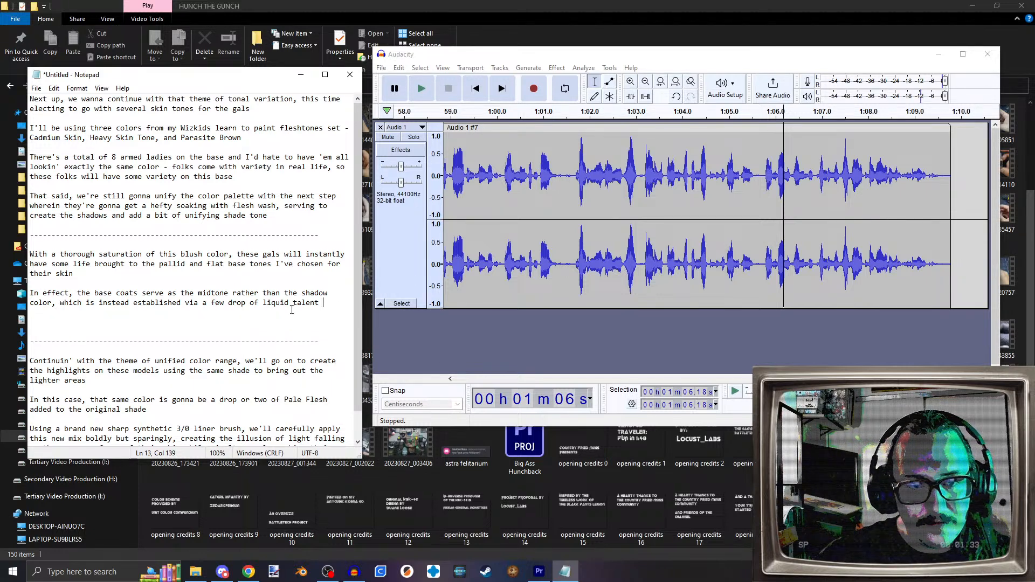
pyautogui.click(251, 304)
pyautogui.press('Left')
pyautogui.write('s')
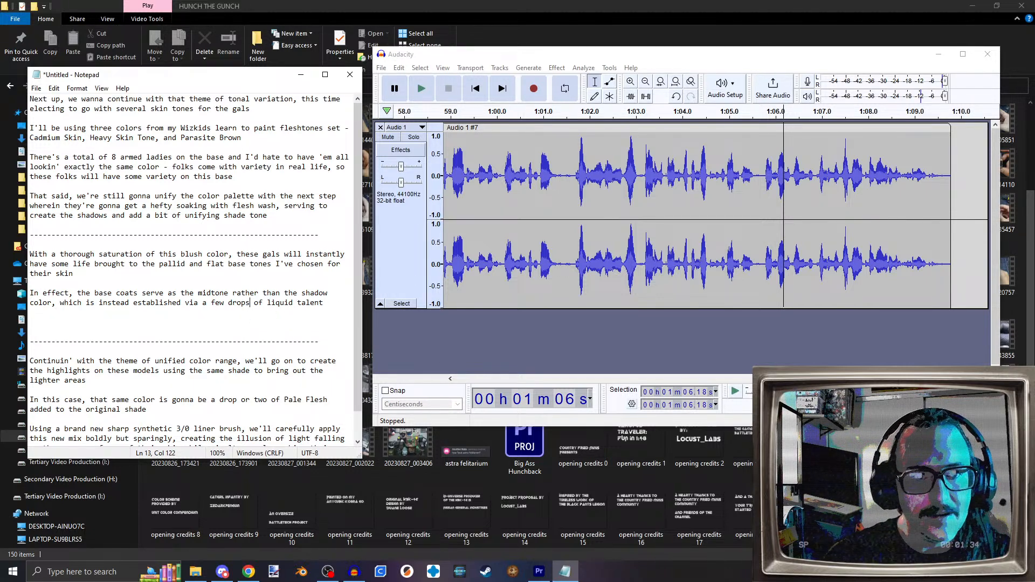
pyautogui.press('End')
pyautogui.write('talent')
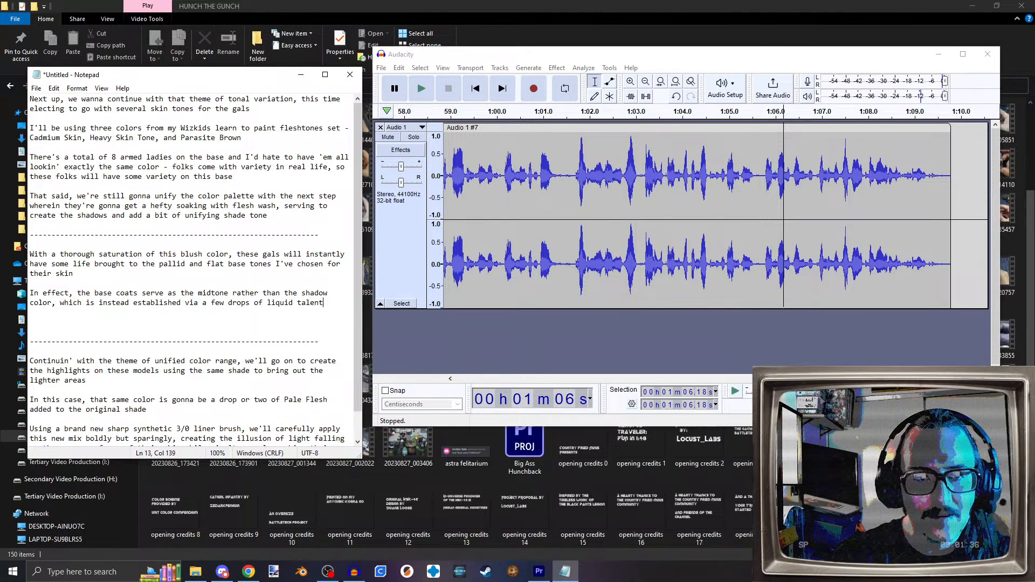
# Step: Extend the sentence with ", in this case darkening the recesses as well as adding the illusion of blood running beneath the skin"
pyautogui.write(', bringinf')
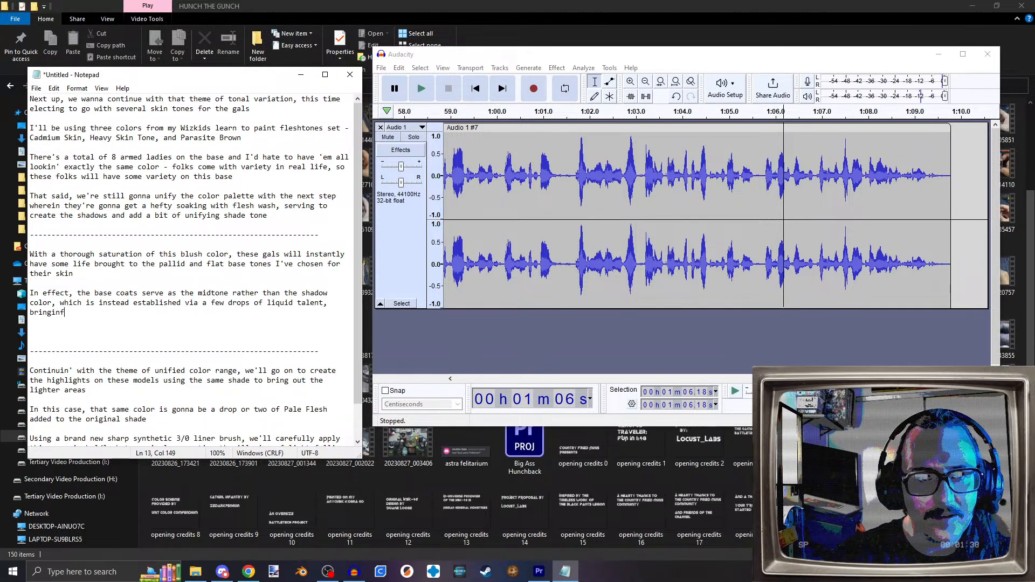
pyautogui.write('g')
pyautogui.press('BackSpace')
pyautogui.press('BackSpace')
pyautogui.press('BackSpace')
pyautogui.press('BackSpace')
pyautogui.press('BackSpace')
pyautogui.press('BackSpace')
pyautogui.press('BackSpace')
pyautogui.press('BackSpace')
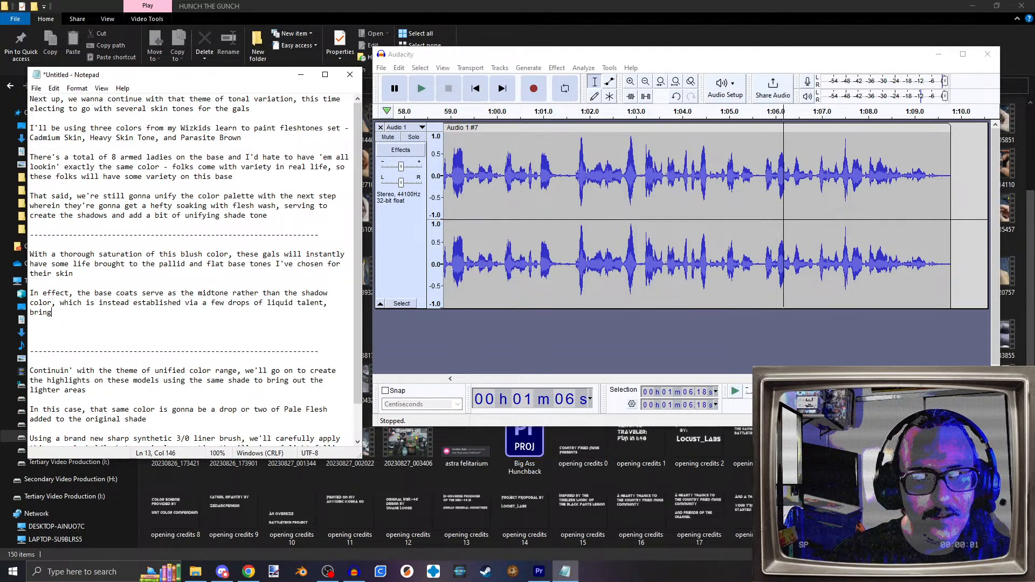
pyautogui.press('BackSpace')
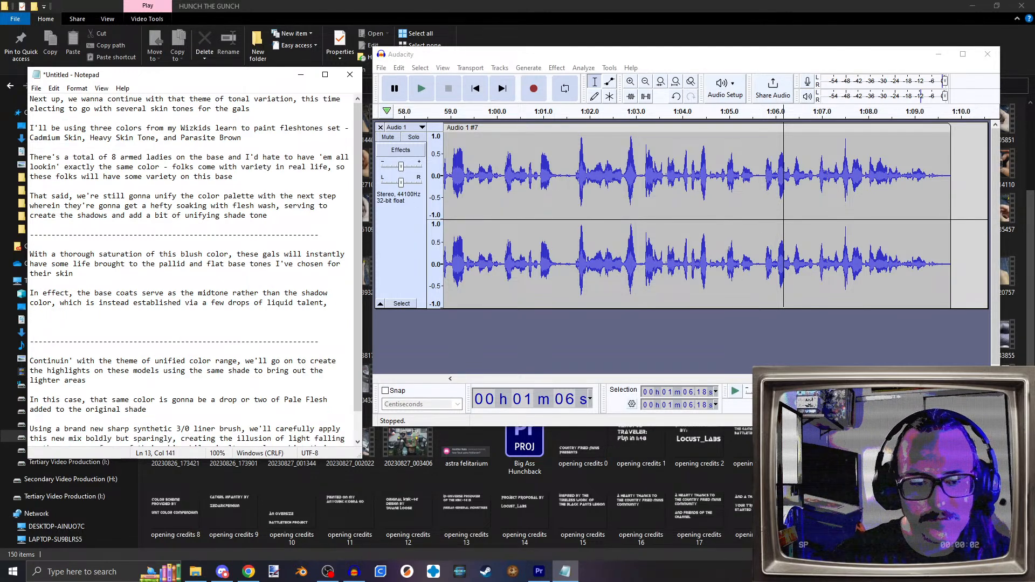
pyautogui.write('in this case')
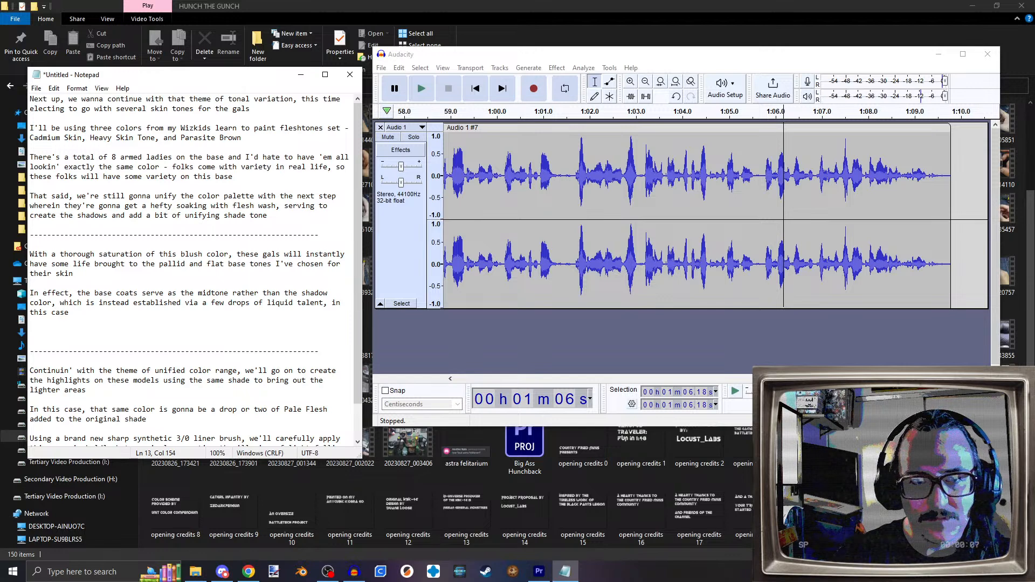
pyautogui.write('darkening the re')
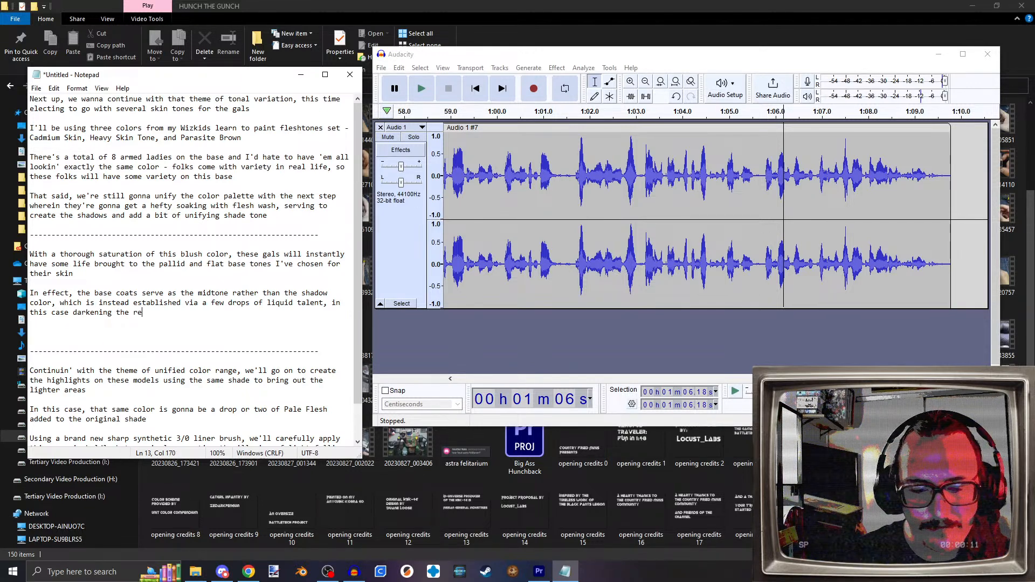
pyautogui.write('cesses as wel')
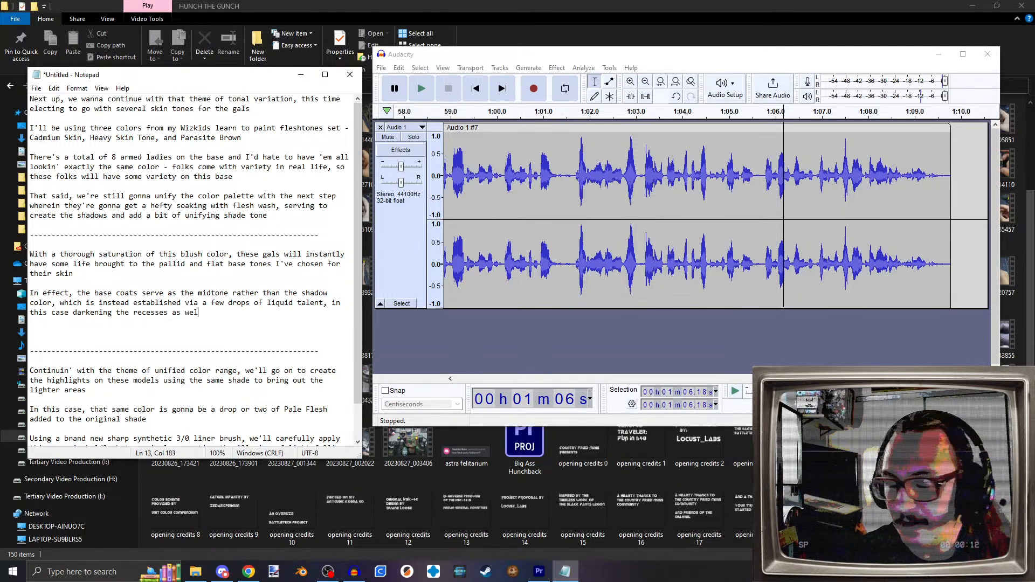
pyautogui.write('l as adding the')
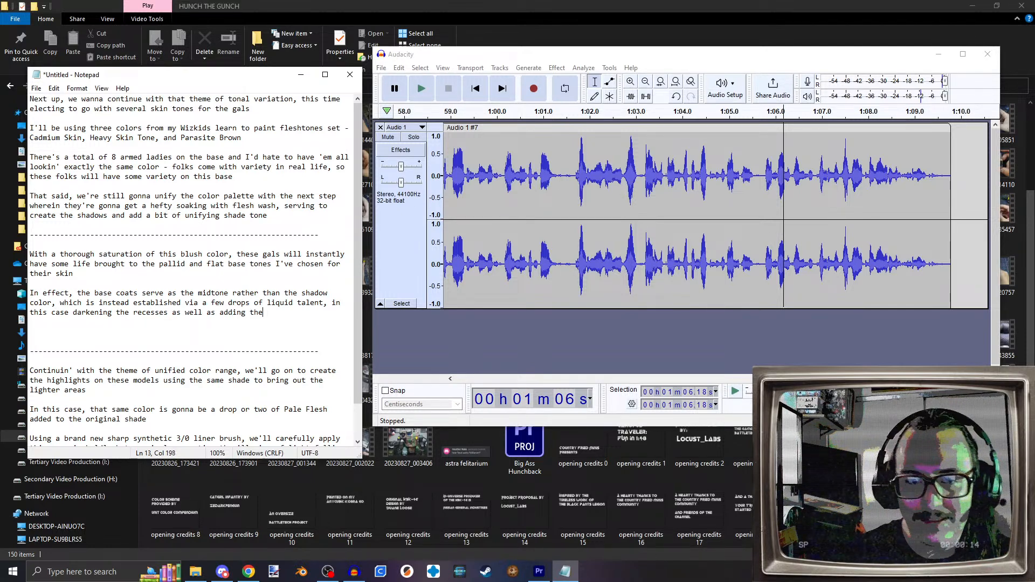
pyautogui.write(' illusion of bl')
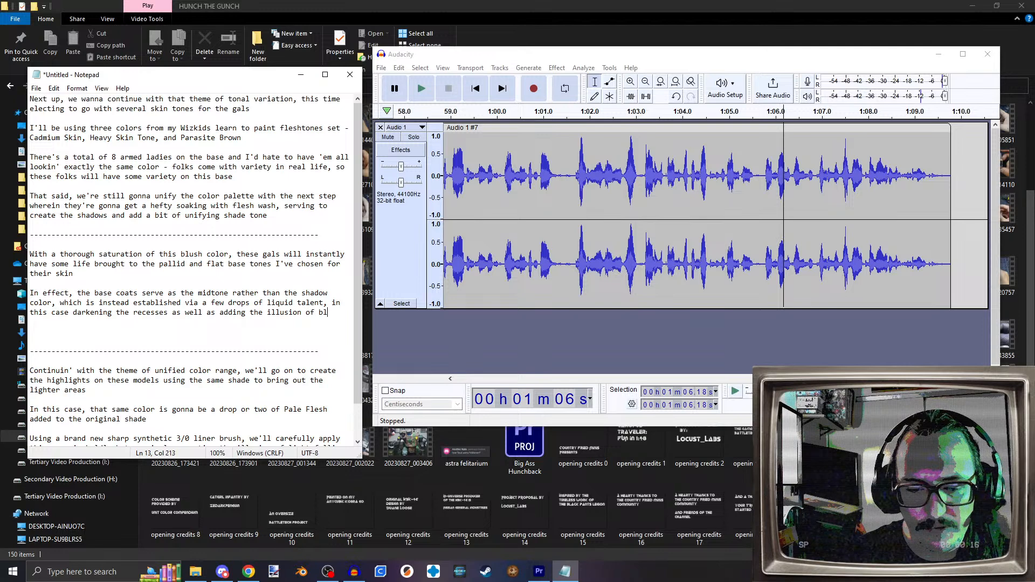
pyautogui.write('ood running be')
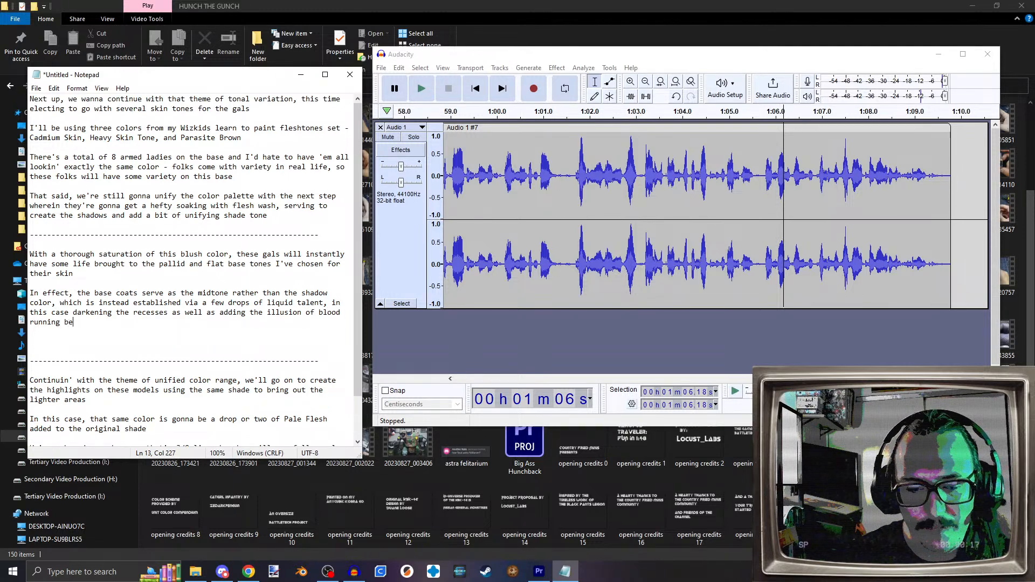
pyautogui.write('neath the skin')
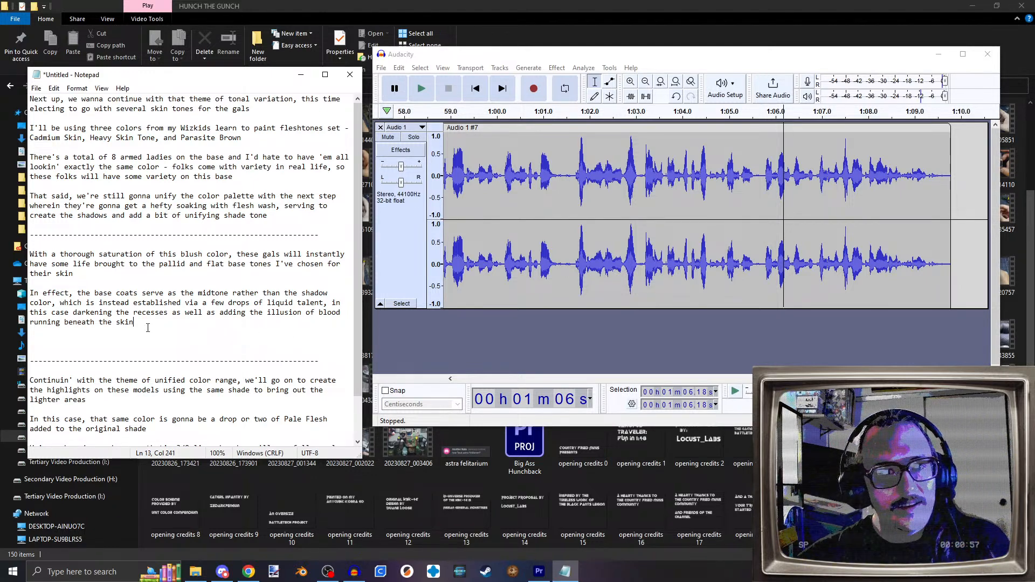
# Step: Start a new paragraph below the midtone paragraph, leaving a blank line between them
pyautogui.moveTo(73, 302); pyautogui.dragTo(189, 322)
pyautogui.click(189, 322)
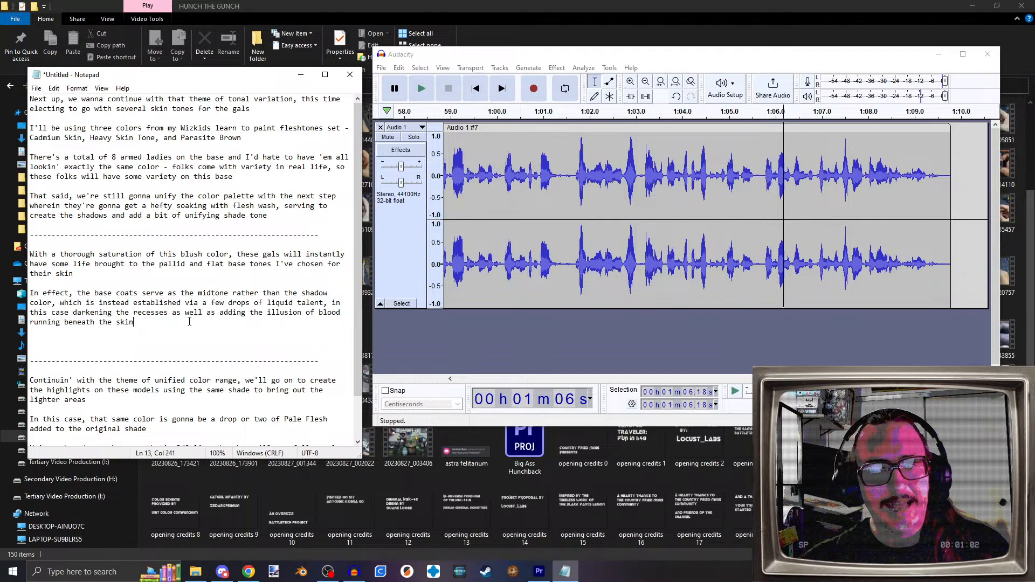
pyautogui.press('Return')
pyautogui.press('Return')
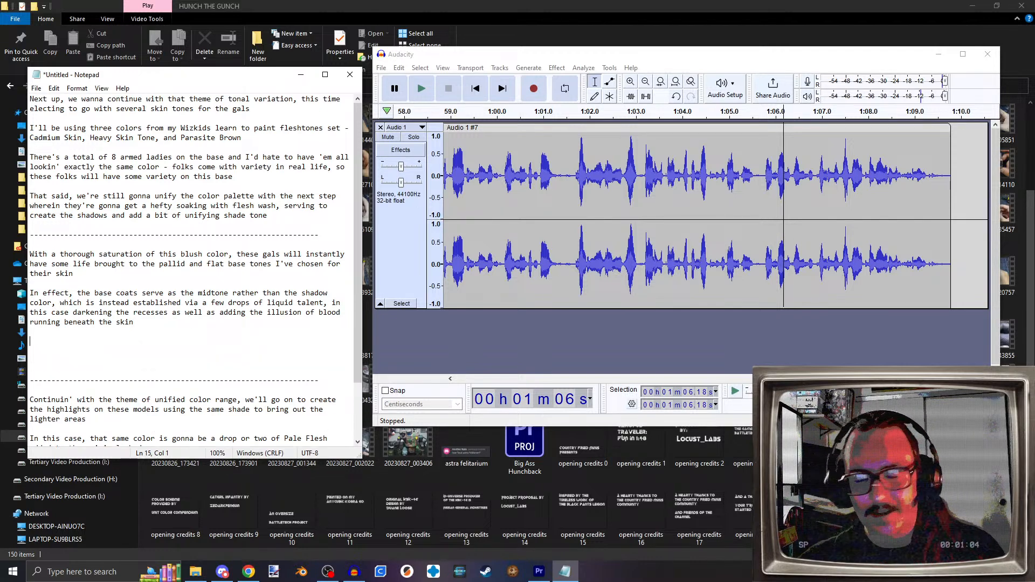
pyautogui.write('This ')
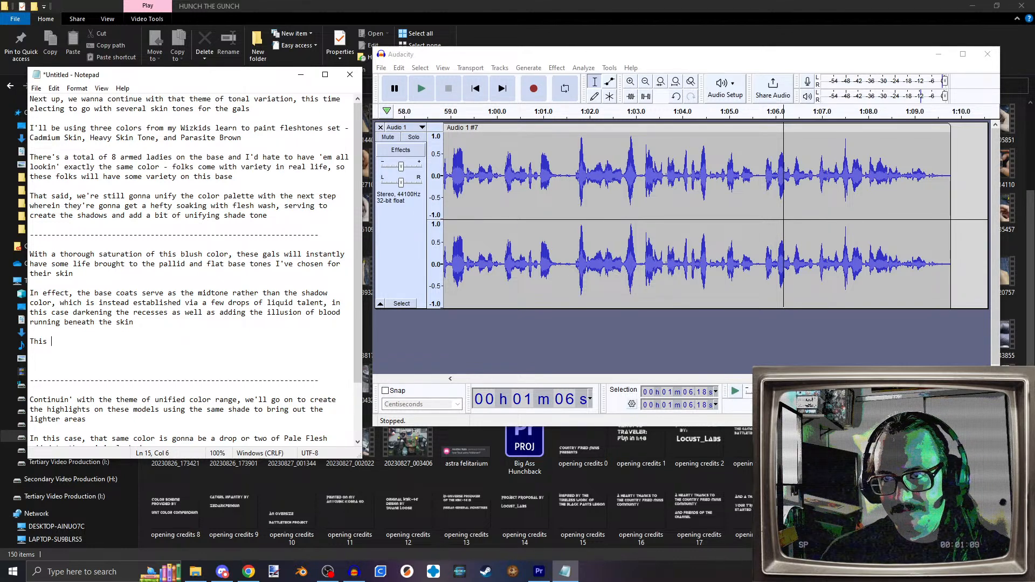
pyautogui.write('i')
pyautogui.hotkey('shift', 'Home')
pyautogui.press('BackSpace')
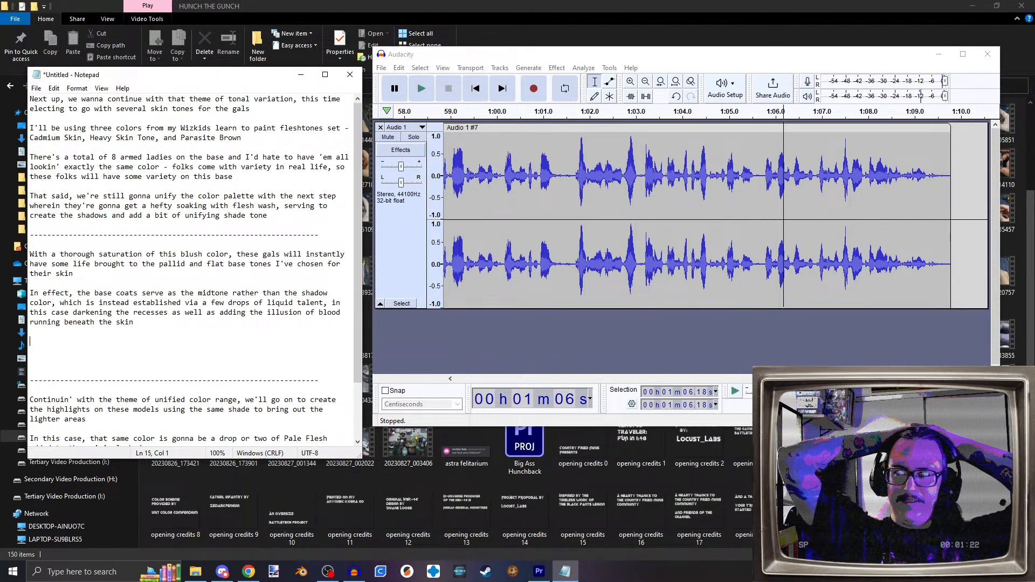
# Step: Begin the new paragraph with "With these gals looking mightly flushed, they evoke hot action onf the battlefield"
pyautogui.write('With')
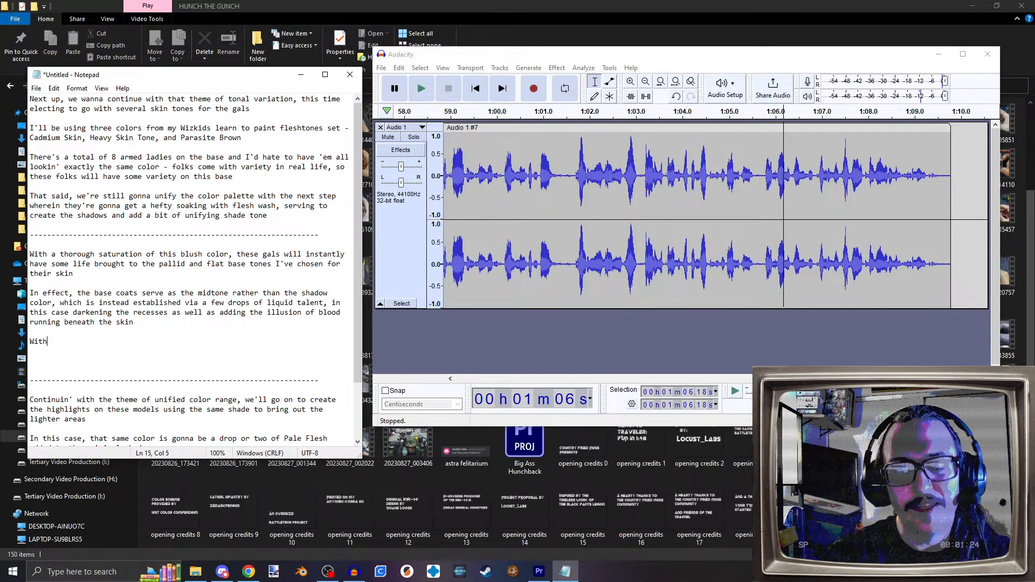
pyautogui.write(' these gals lo')
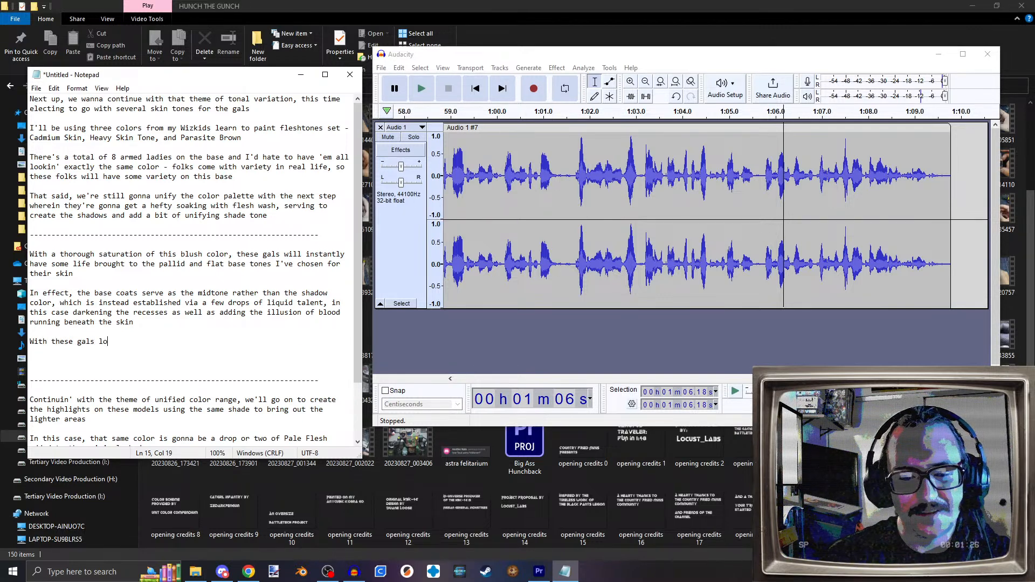
pyautogui.write('oking mightly sl')
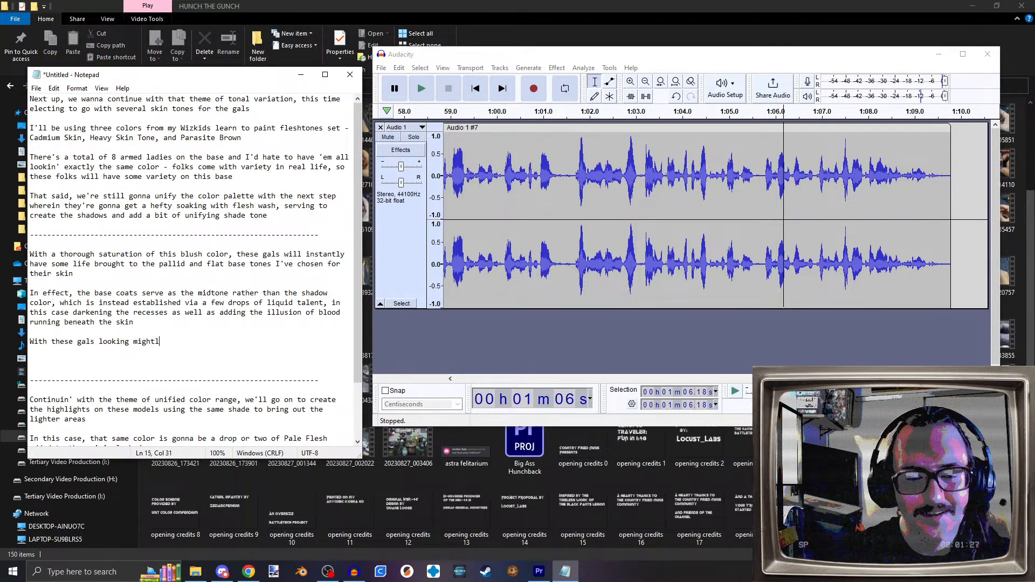
pyautogui.press('BackSpace')
pyautogui.press('BackSpace')
pyautogui.write('flus')
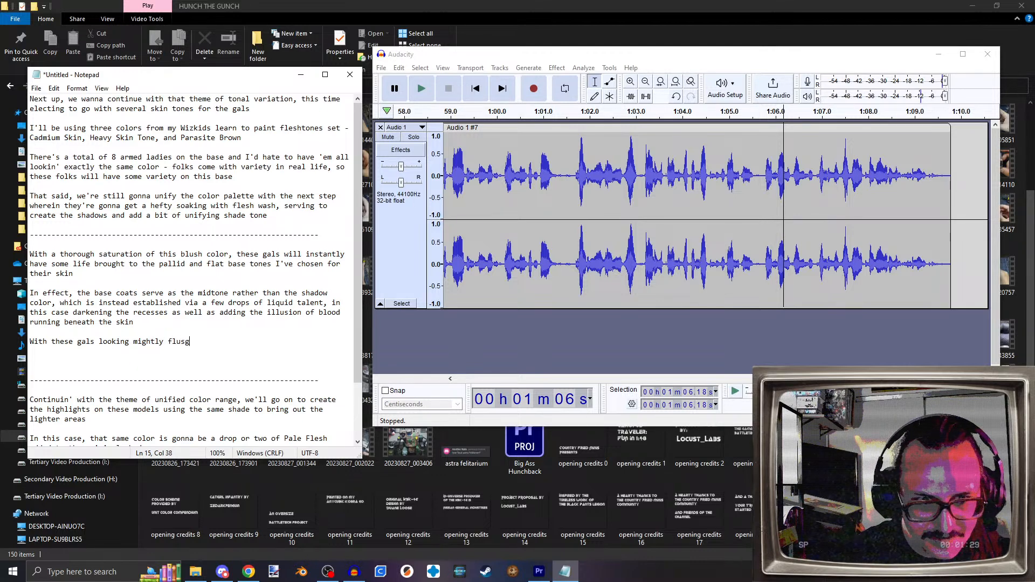
pyautogui.write('hes')
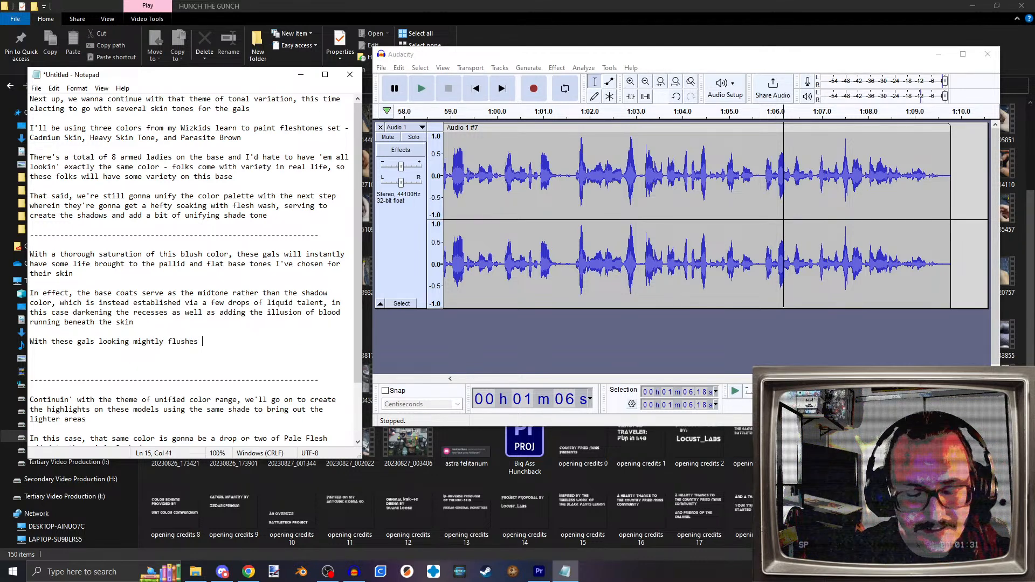
pyautogui.press('BackSpace')
pyautogui.write('d, they ')
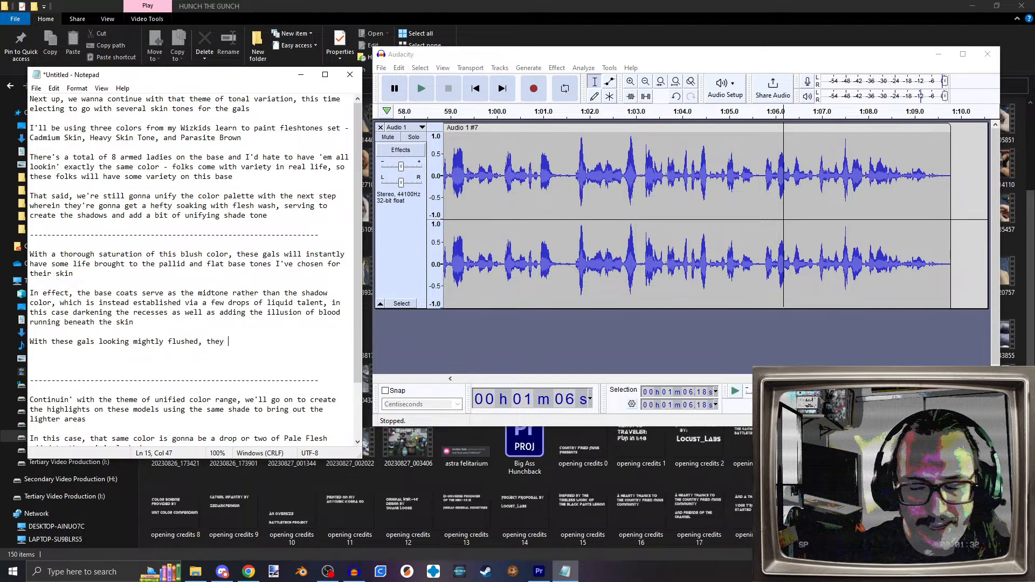
pyautogui.write('evoke ')
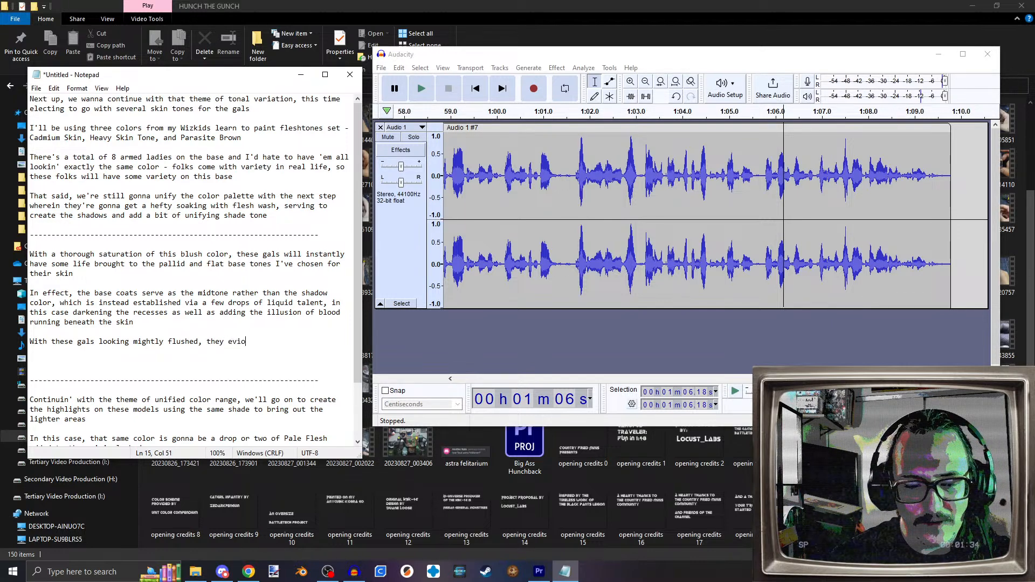
pyautogui.write('hot action onf the battlefield ')
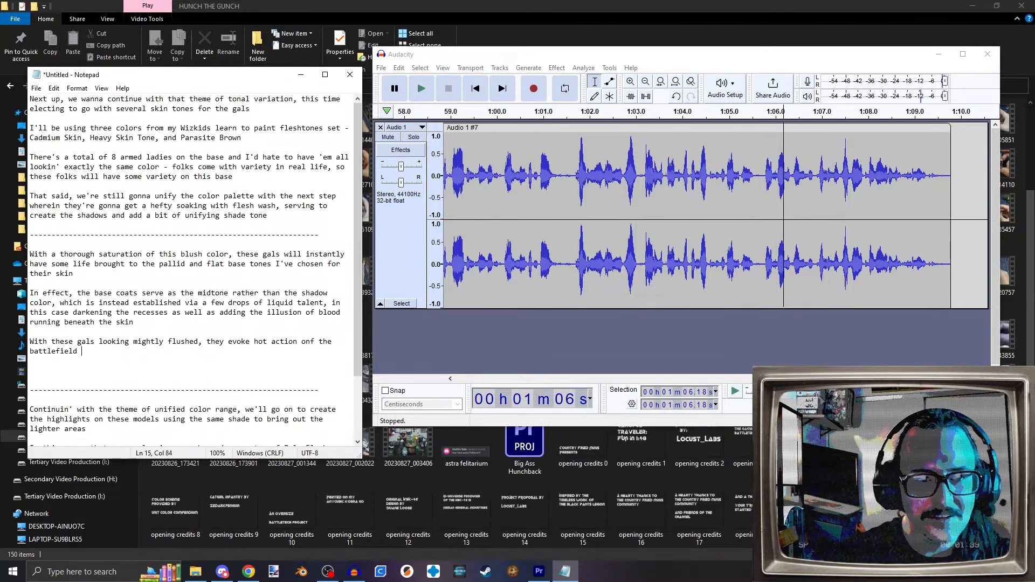
# Step: Continue the sentence after "battlefield" with "while also selling the idea of a cohesive unit"
pyautogui.write('a')
pyautogui.press('BackSpace')
pyautogui.write('while also')
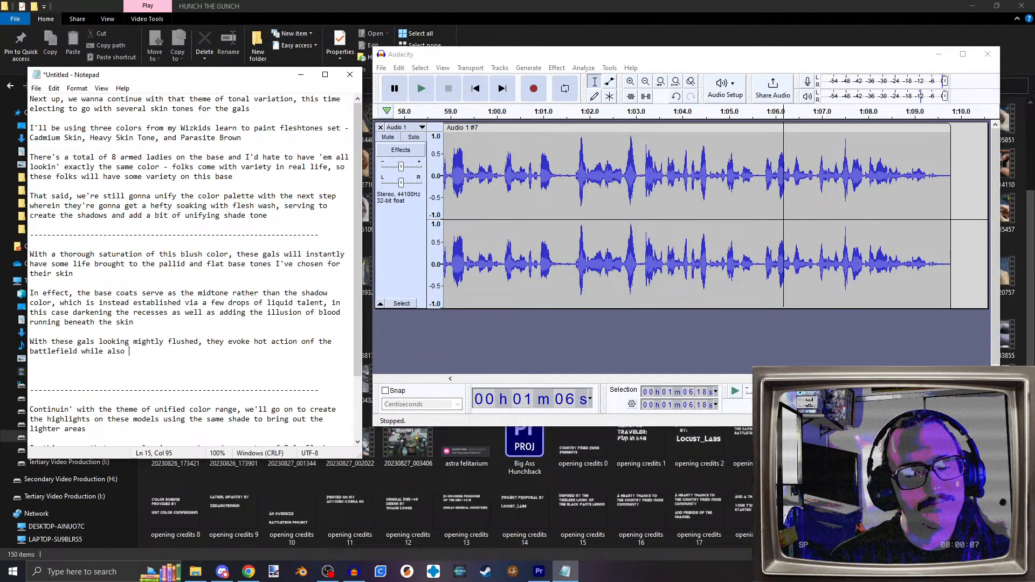
pyautogui.write('selling the ')
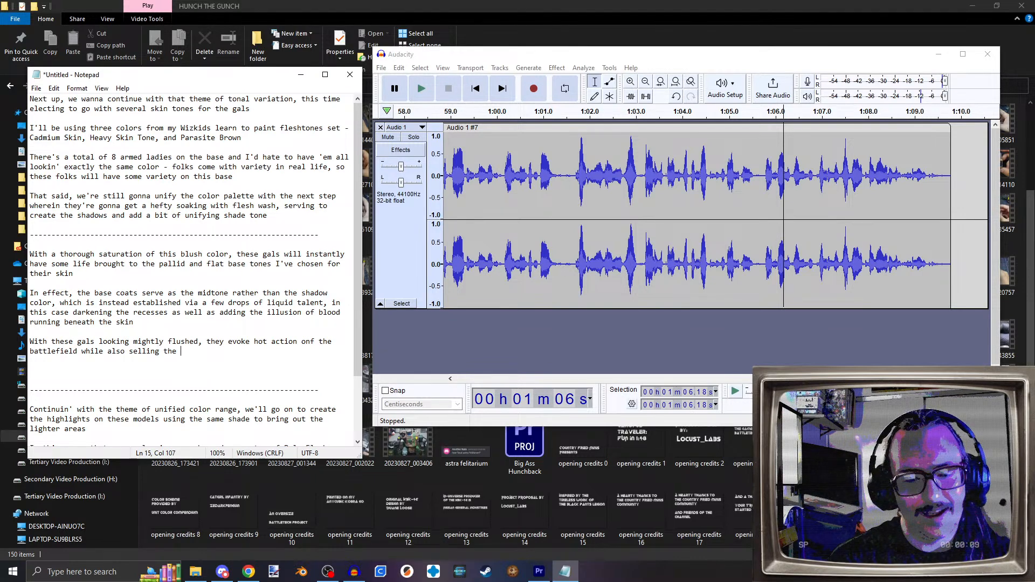
pyautogui.write('idea of a ')
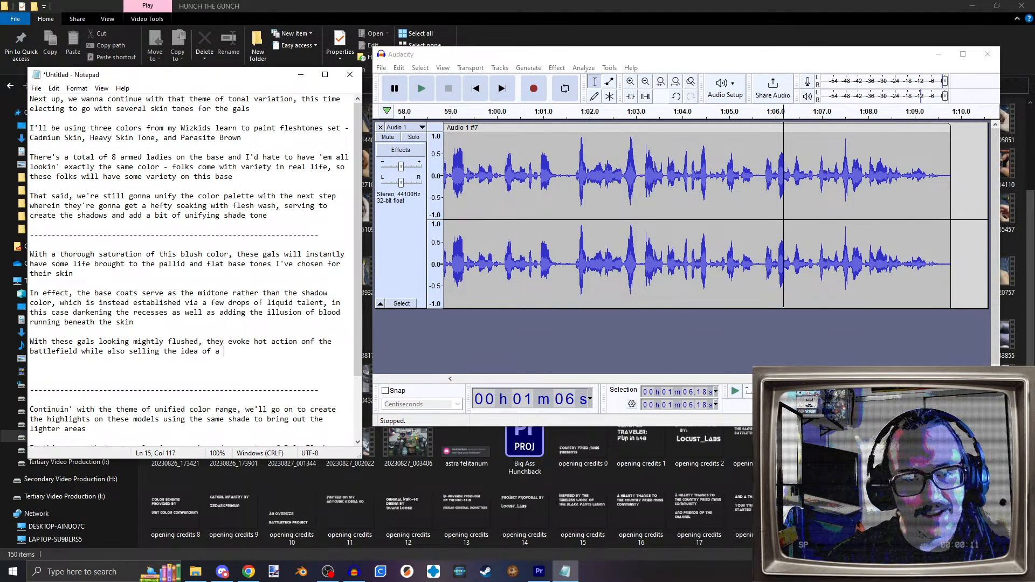
pyautogui.write('coheis')
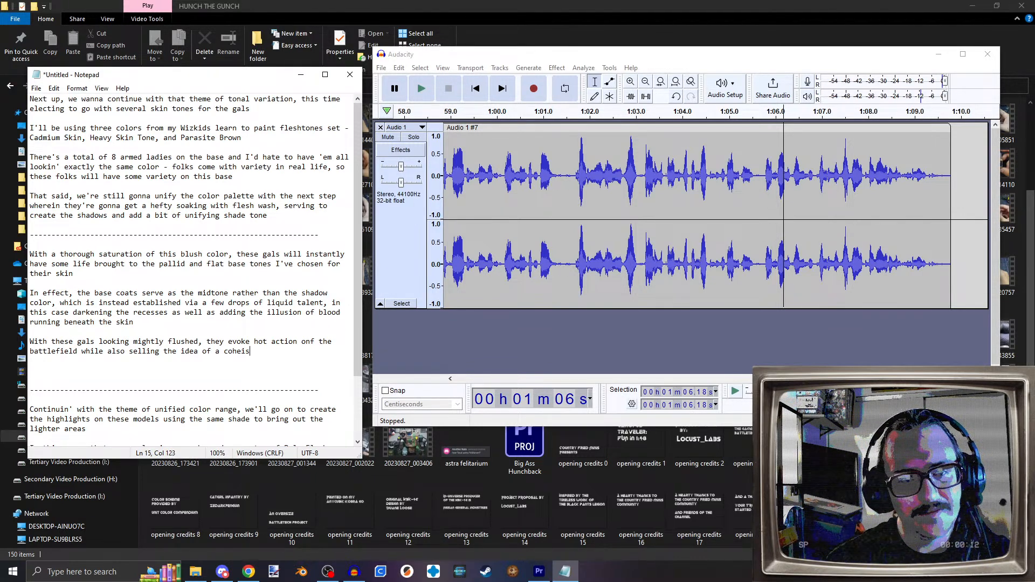
pyautogui.press('BackSpace')
pyautogui.press('BackSpace')
pyautogui.write('sive unti')
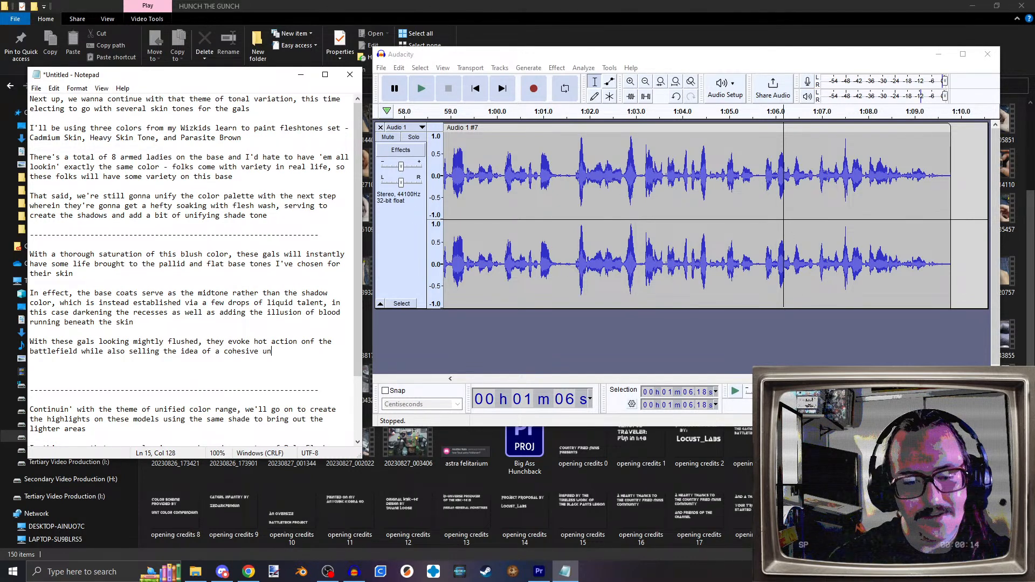
pyautogui.press('BackSpace')
pyautogui.press('BackSpace')
pyautogui.write('it')
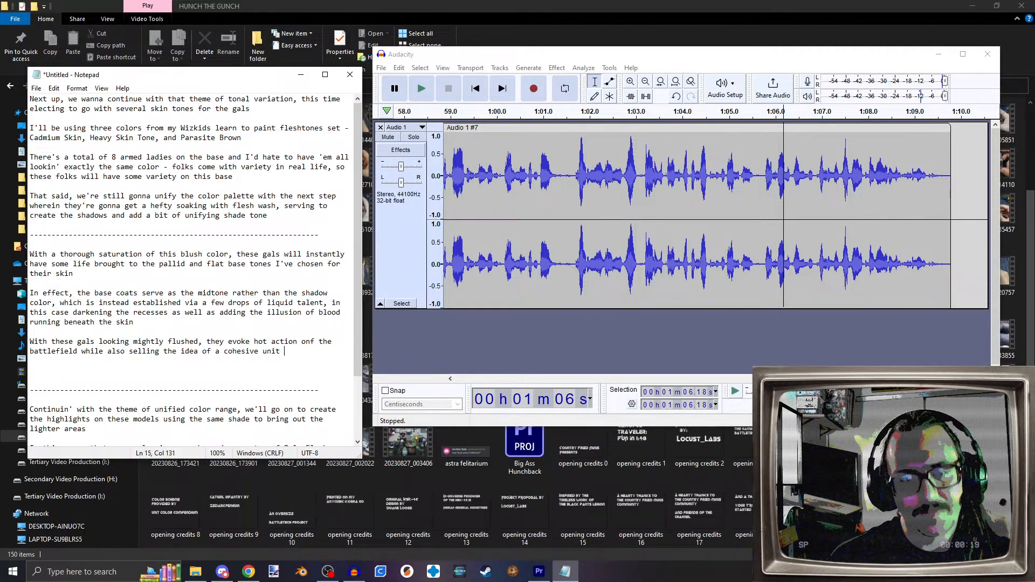
# Step: Replace "unit" at the end of the sentence with "force unified via close"
pyautogui.press('BackSpace')
pyautogui.press('BackSpace')
pyautogui.press('BackSpace')
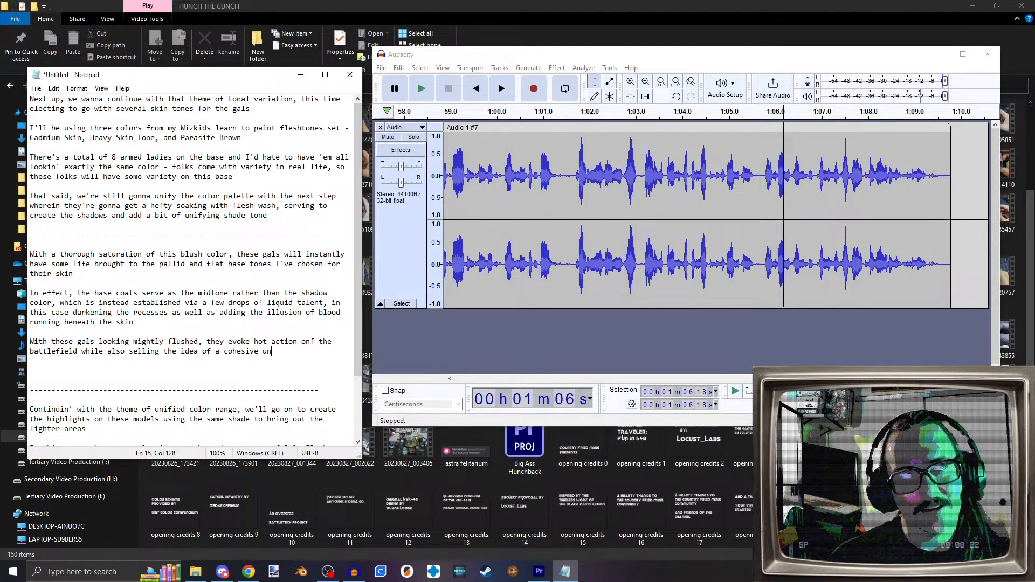
pyautogui.press('BackSpace')
pyautogui.write('forcew')
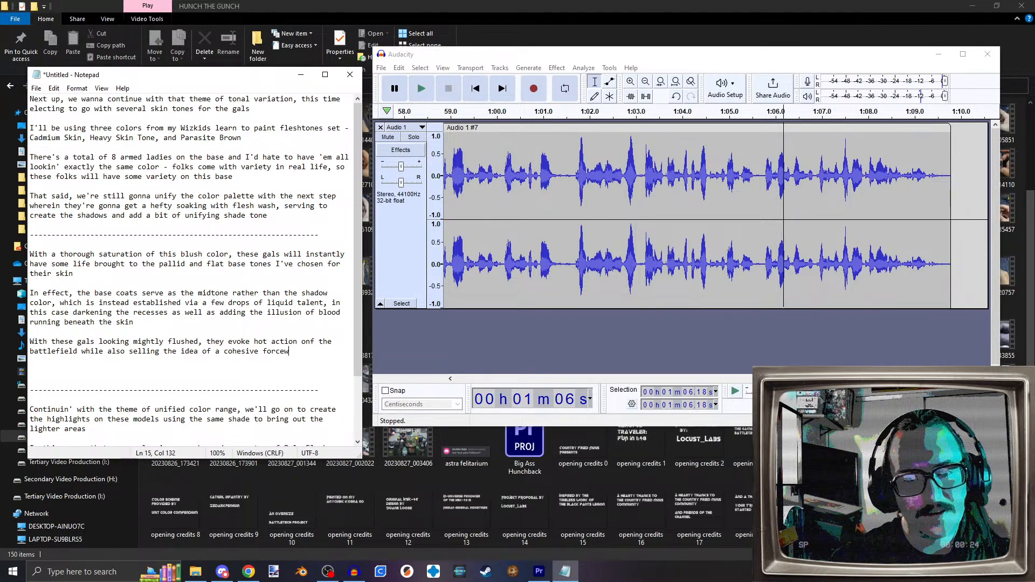
pyautogui.press('BackSpace')
pyautogui.write(' unifie')
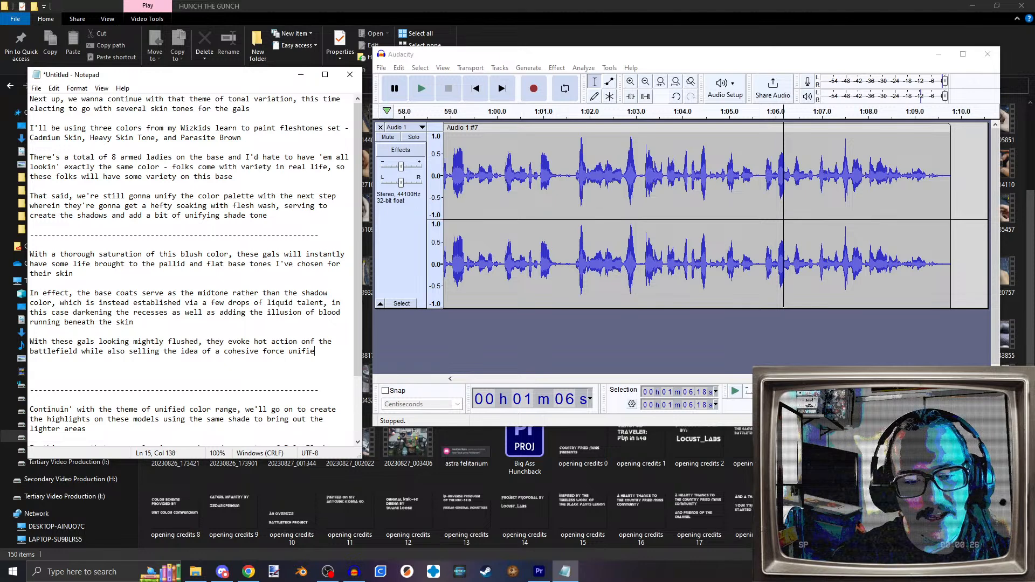
pyautogui.write('d vi')
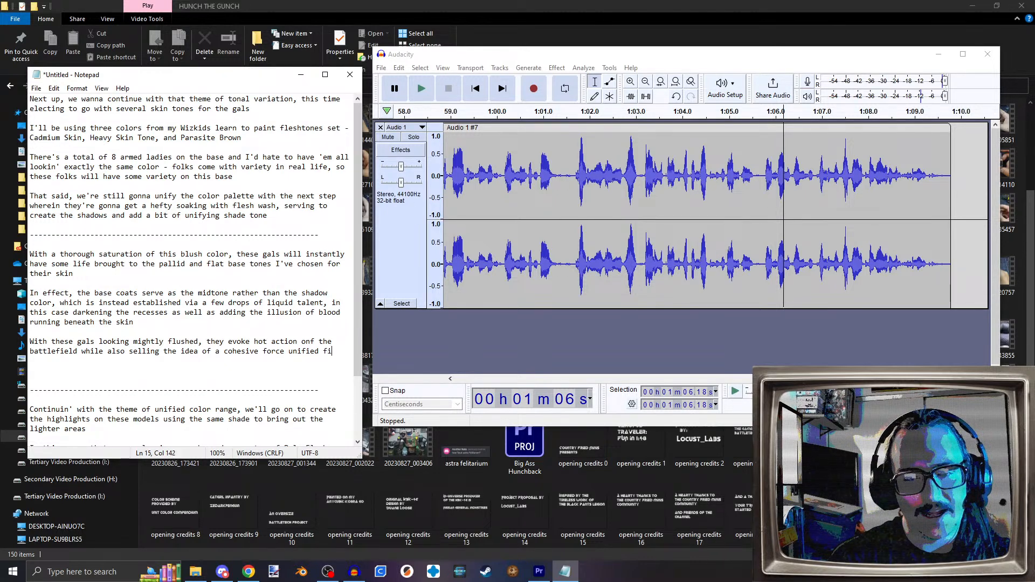
pyautogui.write('d')
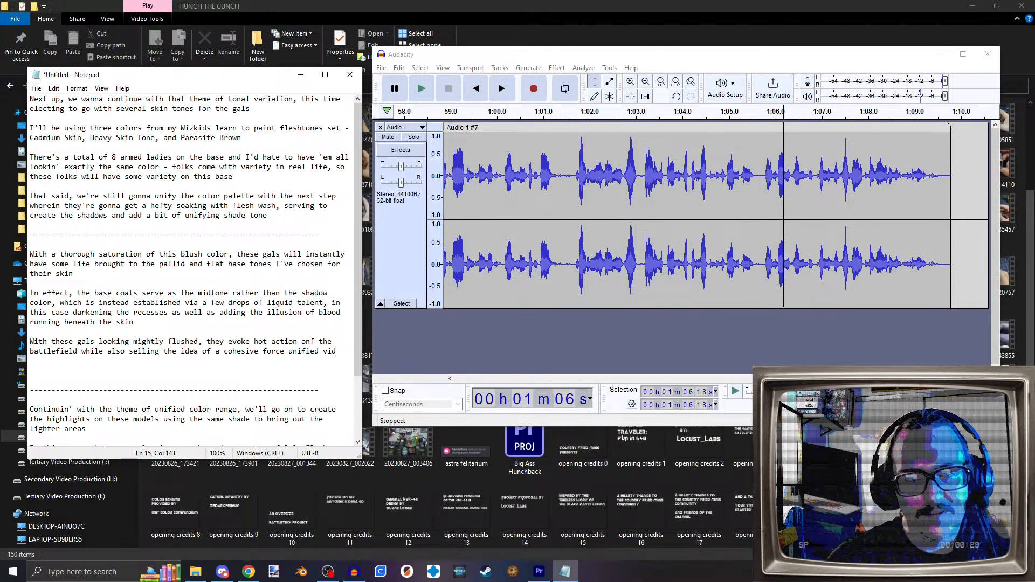
pyautogui.press('BackSpace')
pyautogui.write('a close')
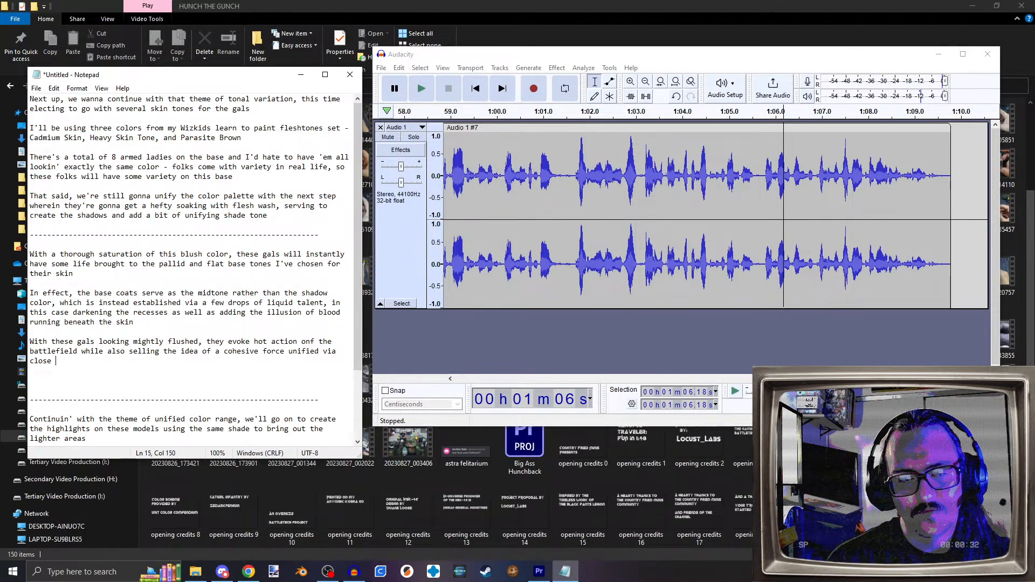
# Step: Replace the trailing word "close" with "similarities in both skin tones and uniform color" to finish the sentence
pyautogui.press('BackSpace')
pyautogui.press('BackSpace')
pyautogui.press('BackSpace')
pyautogui.press('BackSpace')
pyautogui.press('BackSpace')
pyautogui.press('BackSpace')
pyautogui.write('simila')
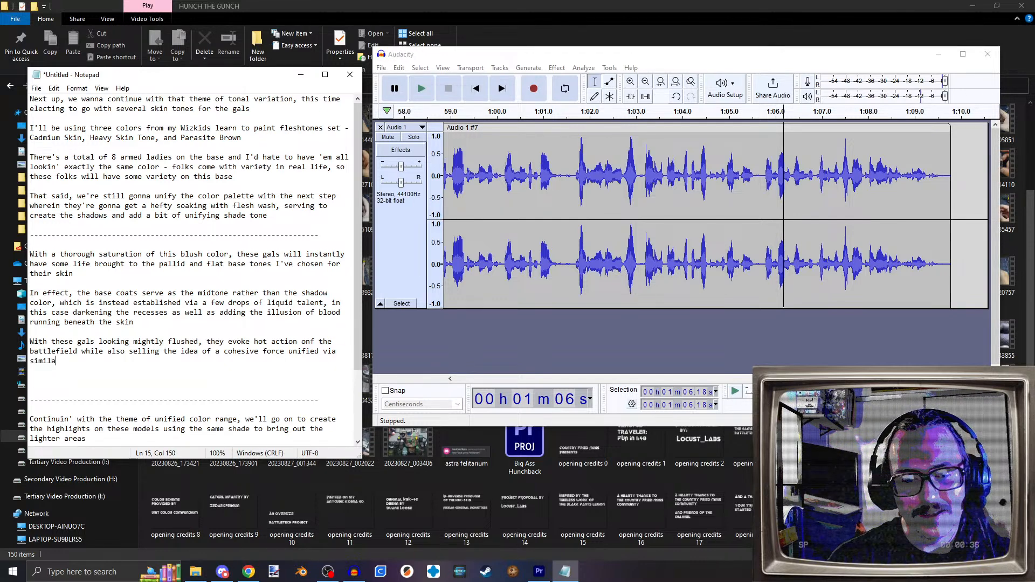
pyautogui.write('rities ')
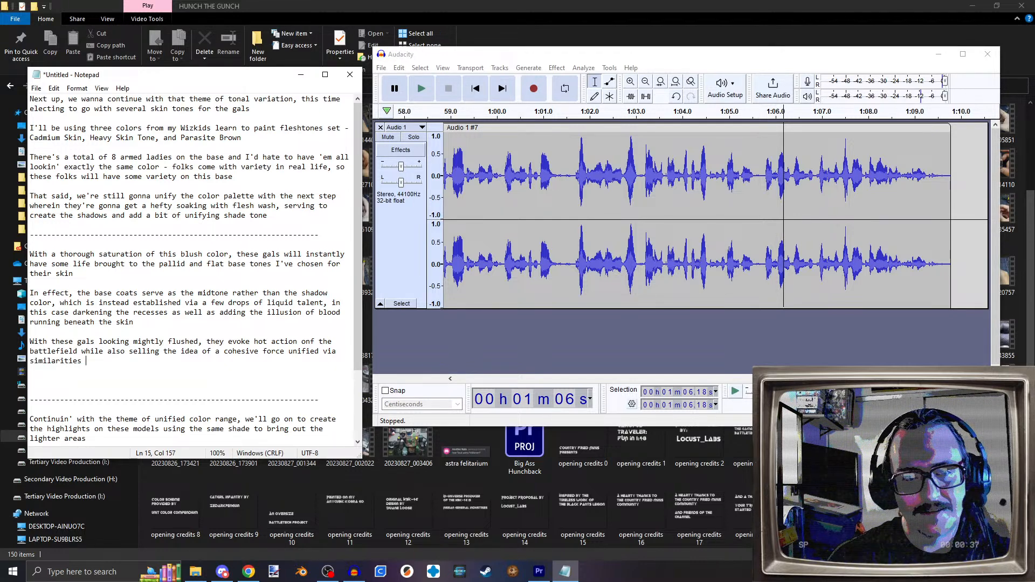
pyautogui.write('in both ')
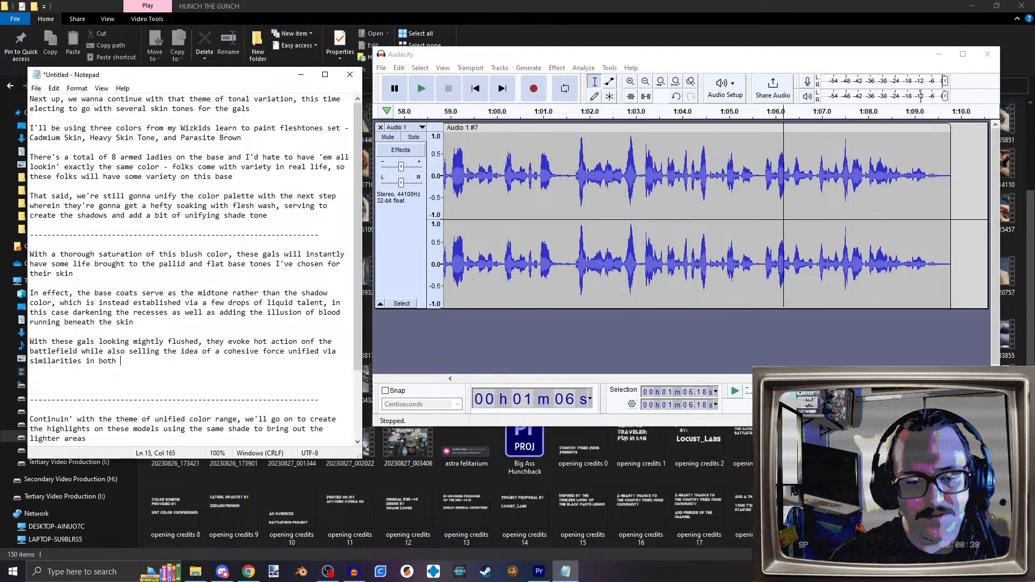
pyautogui.write('skin tones')
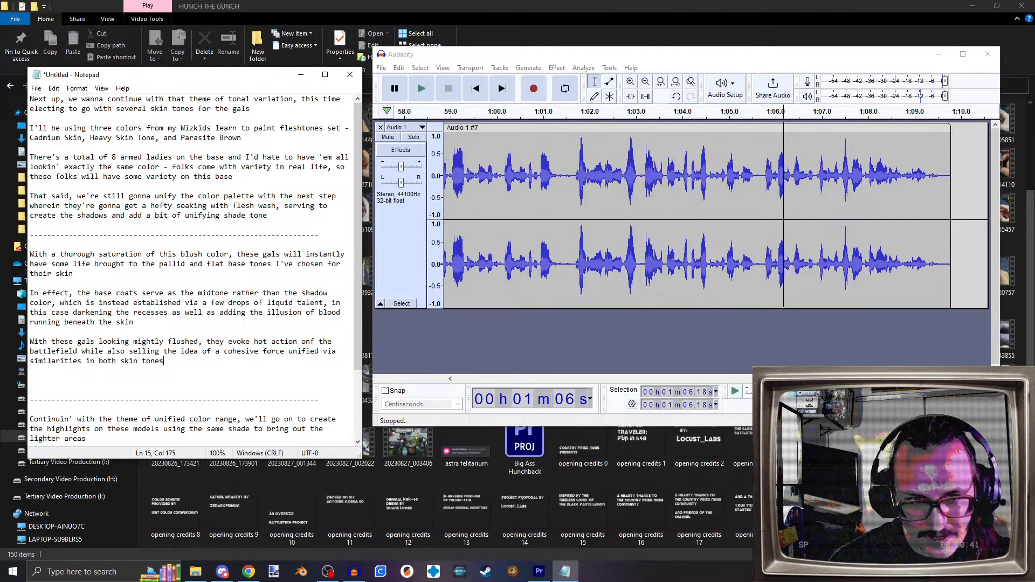
pyautogui.write(' and uniform s')
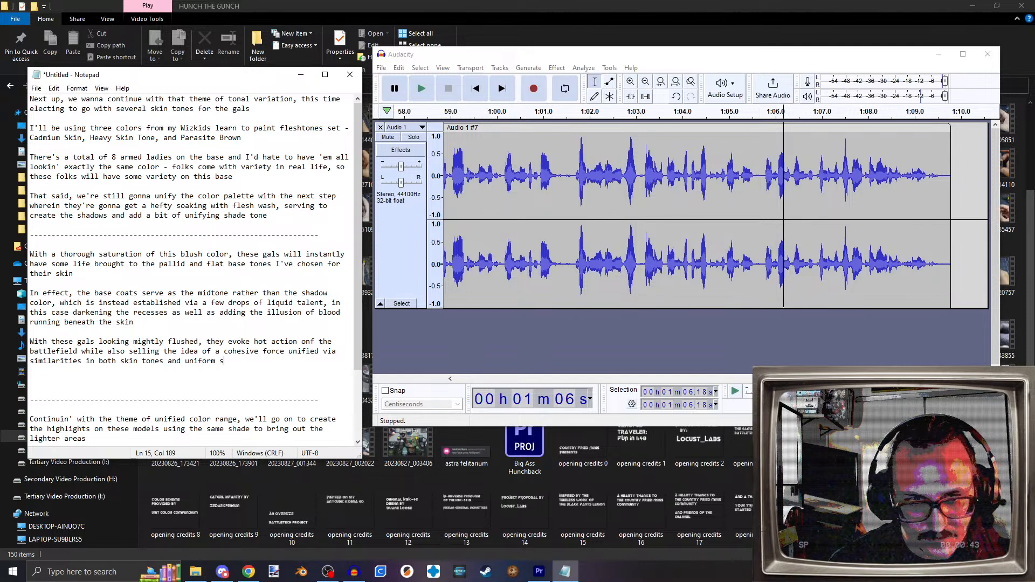
pyautogui.press('BackSpace')
pyautogui.write('co')
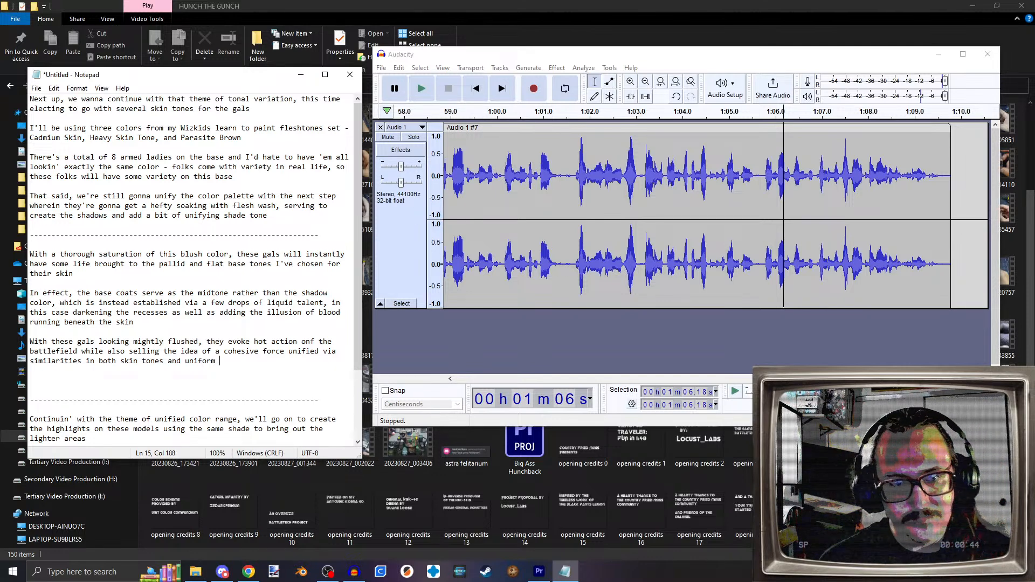
pyautogui.write('or')
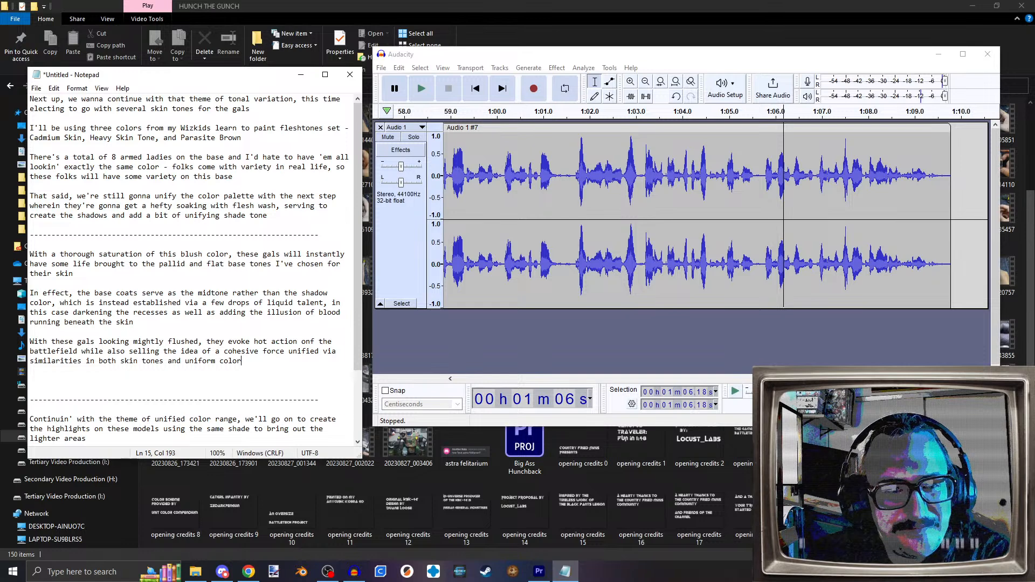
# Step: Correct "mightly" to "mighty" and "onf" to "on" in the first line of the new paragraph
pyautogui.press('Up')
pyautogui.press('Up')
pyautogui.press('Left')
pyautogui.press('Left')
pyautogui.press('Left')
pyautogui.press('Left')
pyautogui.press('Left')
pyautogui.press('Left')
pyautogui.press('Left')
pyautogui.press('Left')
pyautogui.press('Left')
pyautogui.press('Left')
pyautogui.press('Left')
pyautogui.press('Left')
pyautogui.press('Left')
pyautogui.press('Left')
pyautogui.press('Left')
pyautogui.press('Left')
pyautogui.press('Left')
pyautogui.press('Left')
pyautogui.press('Left')
pyautogui.press('BackSpace')
pyautogui.press('End')
pyautogui.press('Left')
pyautogui.press('Left')
pyautogui.press('Left')
pyautogui.press('Left')
pyautogui.press('Left')
pyautogui.press('Left')
pyautogui.press('Left')
pyautogui.press('Delete')
# Step: Replace "hot" with "sweaty" before "action on the battlefield" and return the cursor to the paragraph's end
pyautogui.press('Left')
pyautogui.press('Left')
pyautogui.press('Left')
pyautogui.press('Left')
pyautogui.press('Left')
pyautogui.press('Left')
pyautogui.press('Left')
pyautogui.press('Left')
pyautogui.press('BackSpace')
pyautogui.press('BackSpace')
pyautogui.press('BackSpace')
pyautogui.write('swaety')
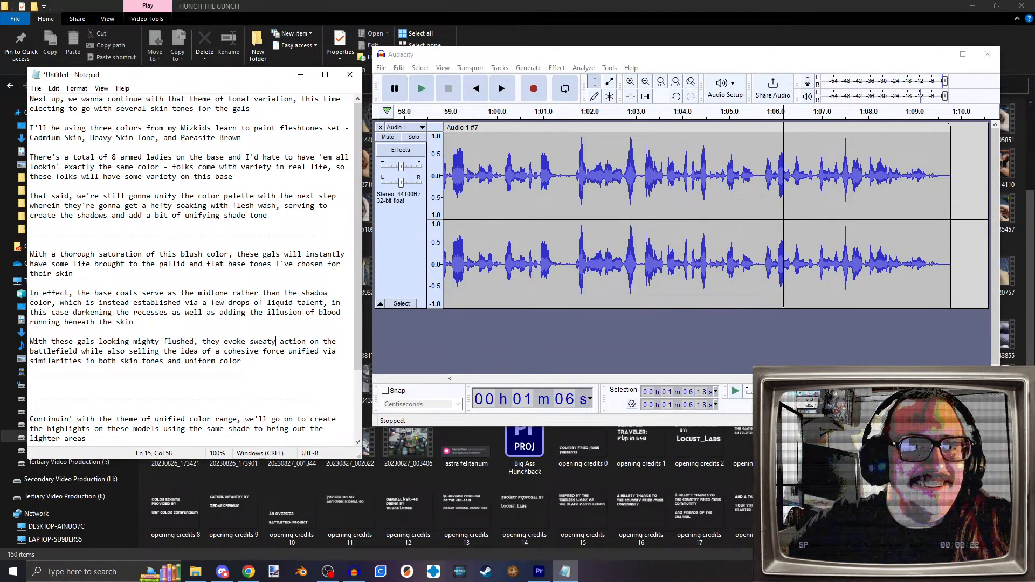
pyautogui.press('Down')
pyautogui.press('Down')
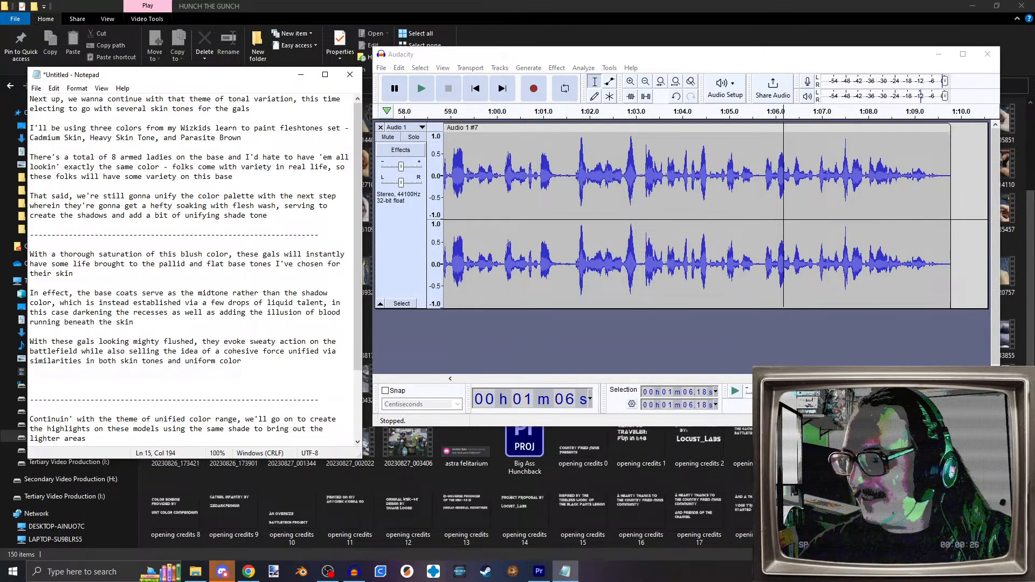
# Step: Switch to the SPOILER_spdr.jpg photo in Chrome and examine the spider sculpture's body and leg joints up close
pyautogui.hotkey('alt', 'Tab')
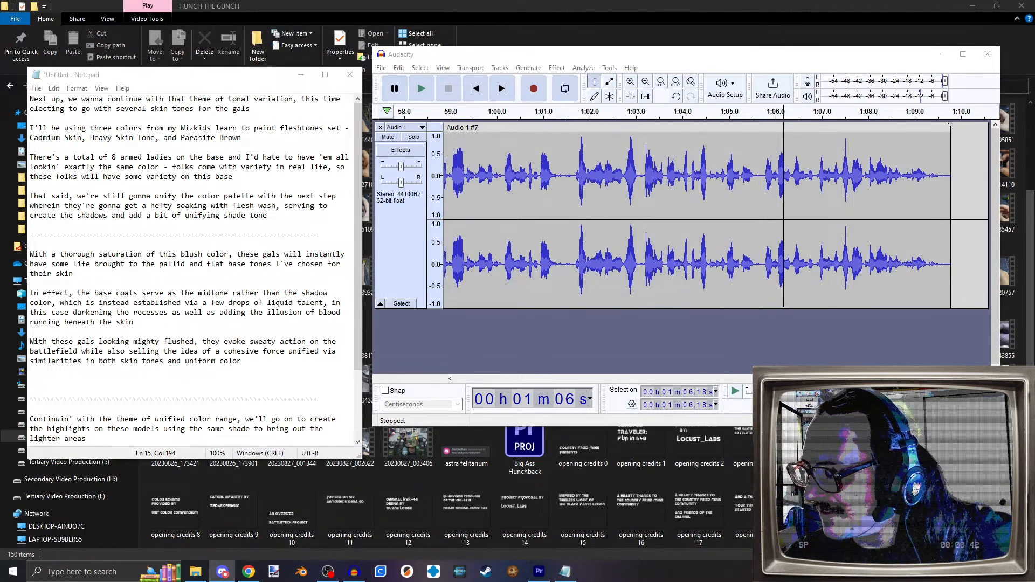
pyautogui.moveTo(701, 580); pyautogui.dragTo(696, 410)
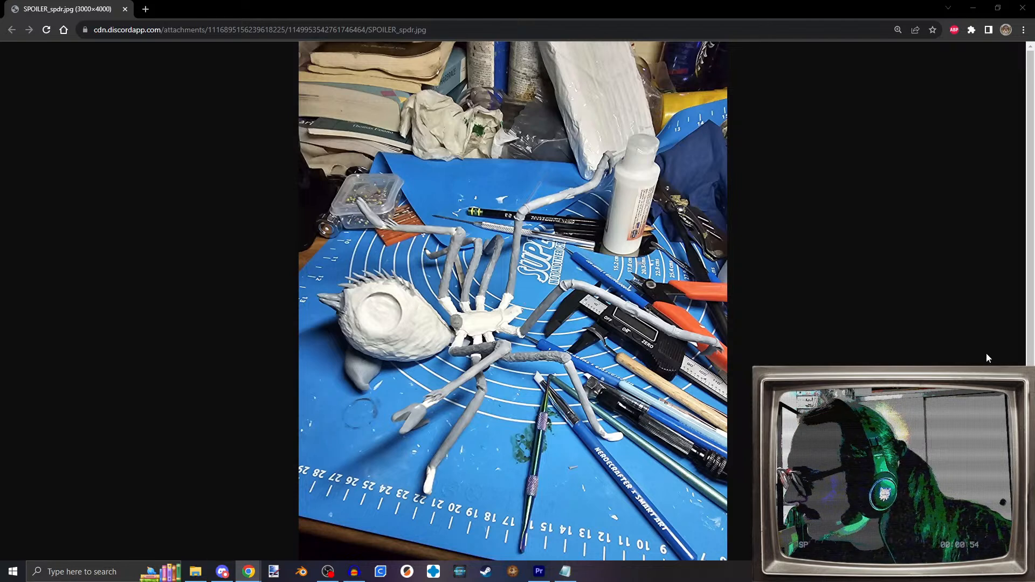
pyautogui.scroll(-1, 529, 291)
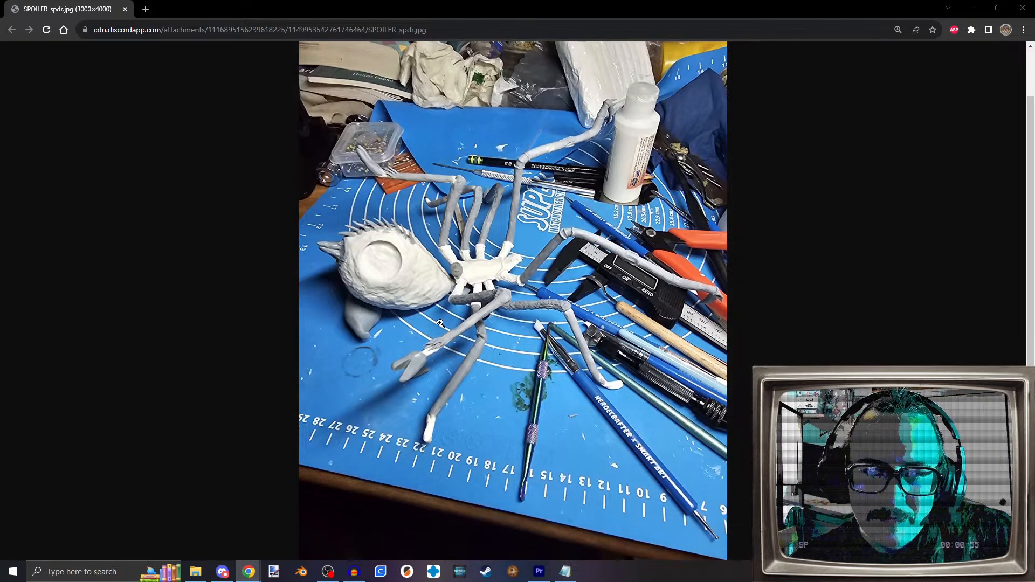
pyautogui.click(477, 284)
pyautogui.scroll(-5, 458, 289)
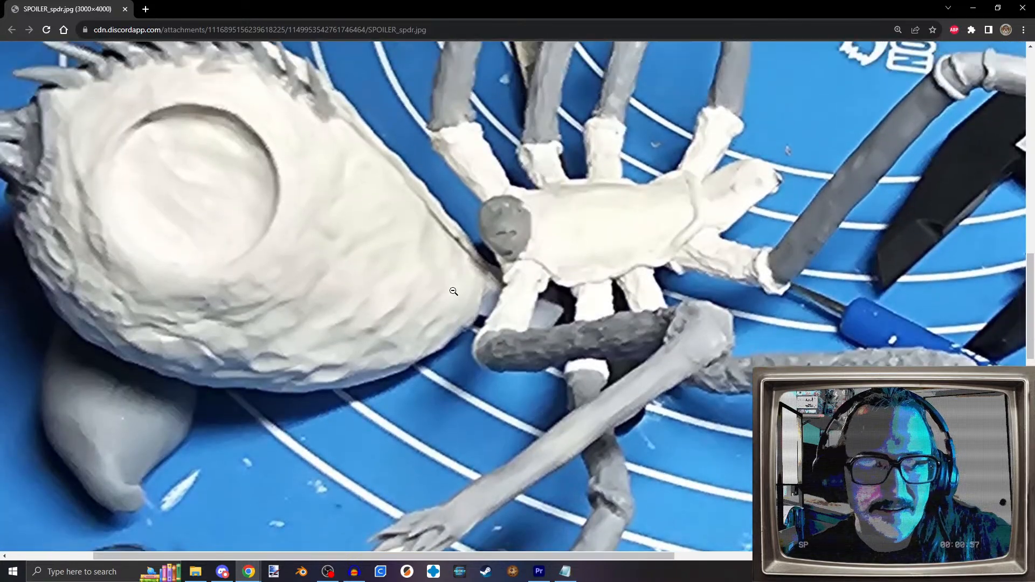
pyautogui.hscroll(3, 506, 304)
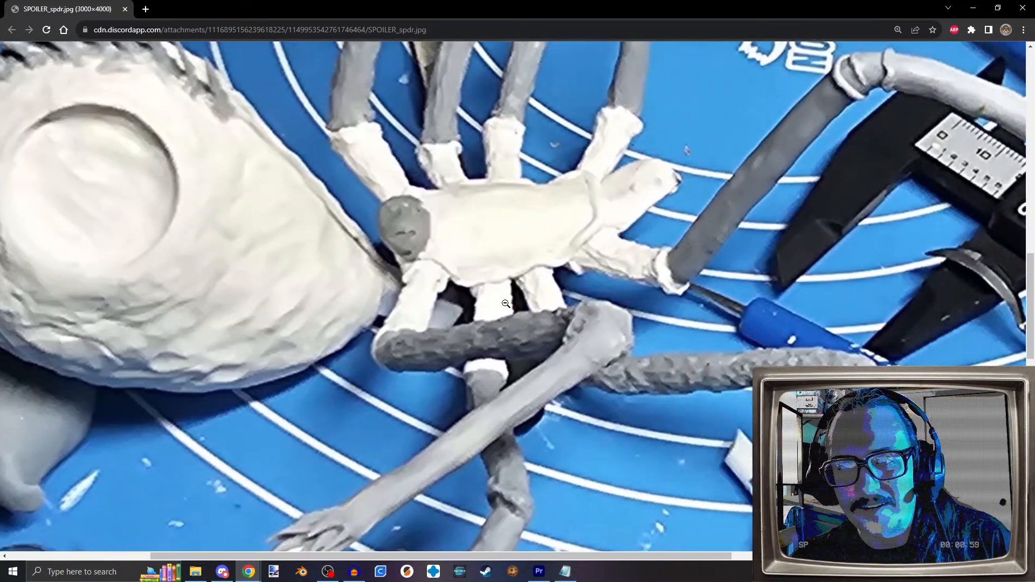
pyautogui.hscroll(2, 506, 304)
pyautogui.scroll(-3, 330, 303)
pyautogui.scroll(5, 313, 270)
pyautogui.scroll(3, 324, 232)
pyautogui.click(421, 239)
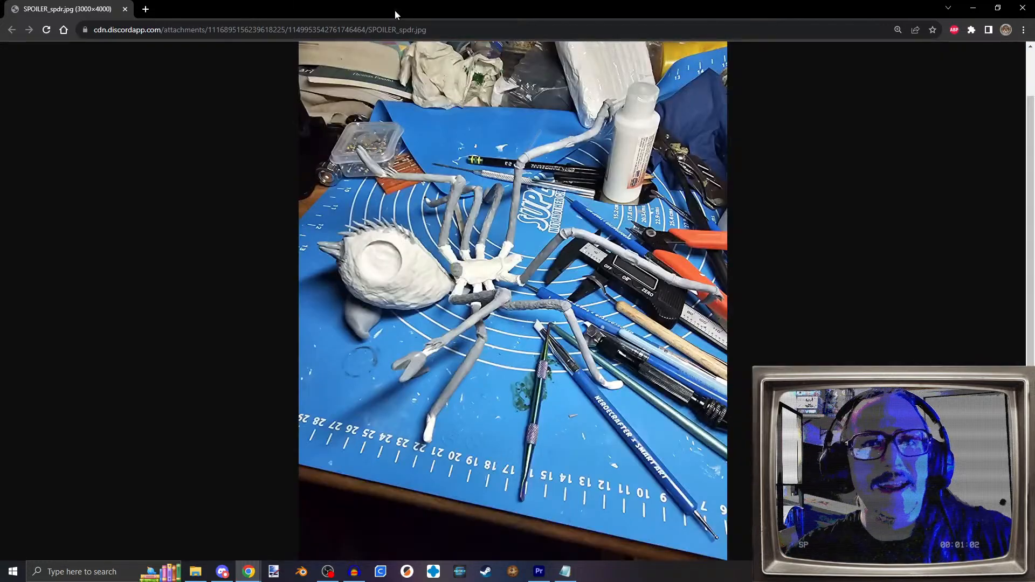
# Step: Close the spider photo, place the Audacity cursor in the pause near 1:01, and return to the script paragraph ending in "uniform color"
pyautogui.click(1023, 8)
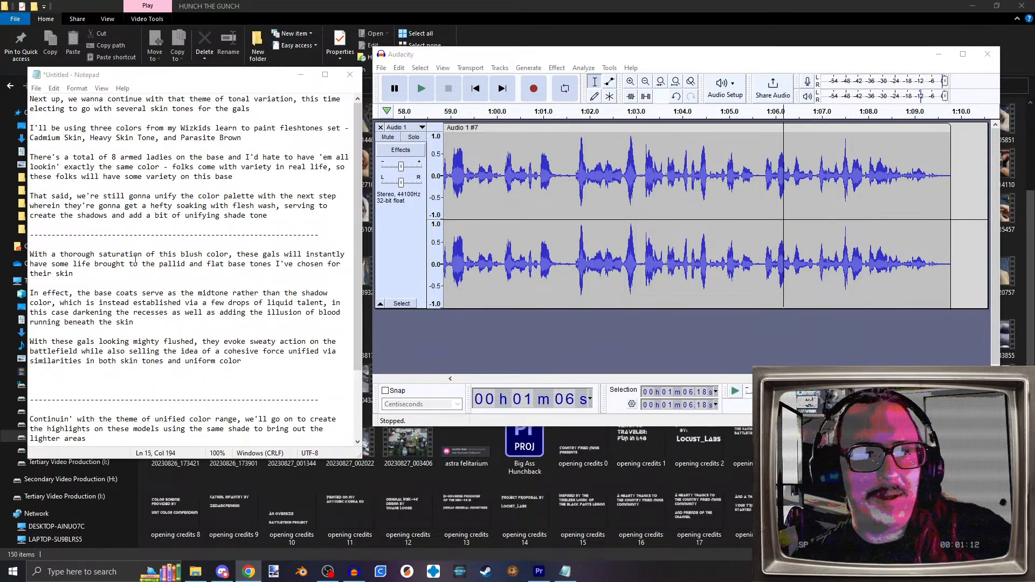
pyautogui.click(739, 193)
pyautogui.click(766, 193)
pyautogui.click(563, 185)
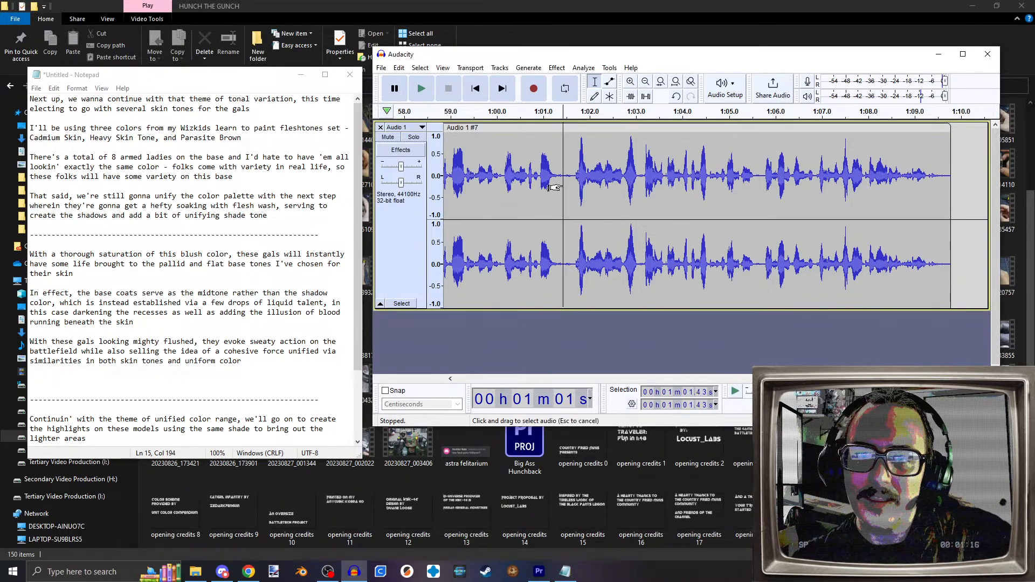
pyautogui.click(249, 360)
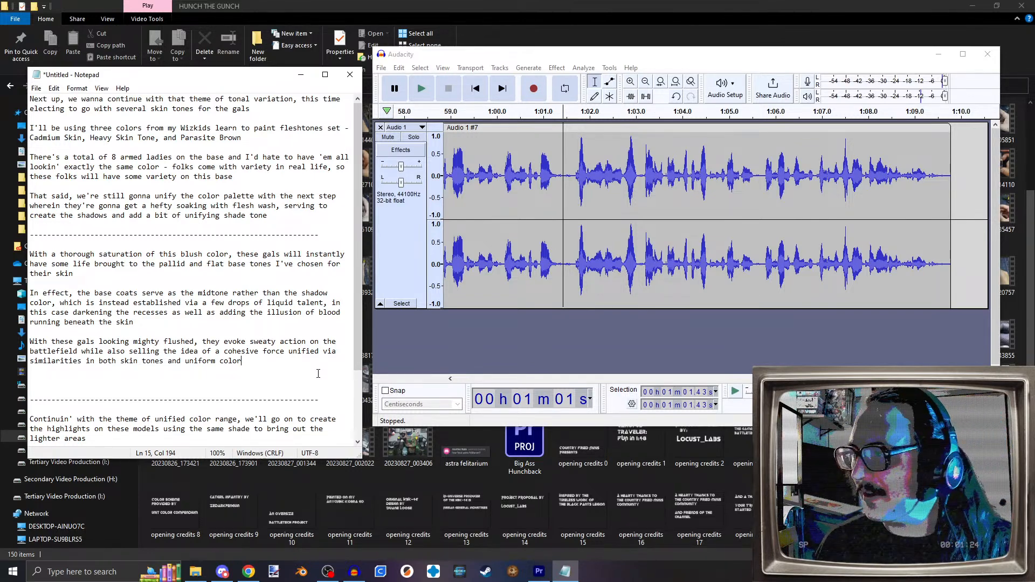
# Step: Close the unpainted mech photo 20220218_204826.jpg and examine the painted red, white and blue mech in 20220220_003246.jpg up close
pyautogui.hotkey('alt', 'Tab')
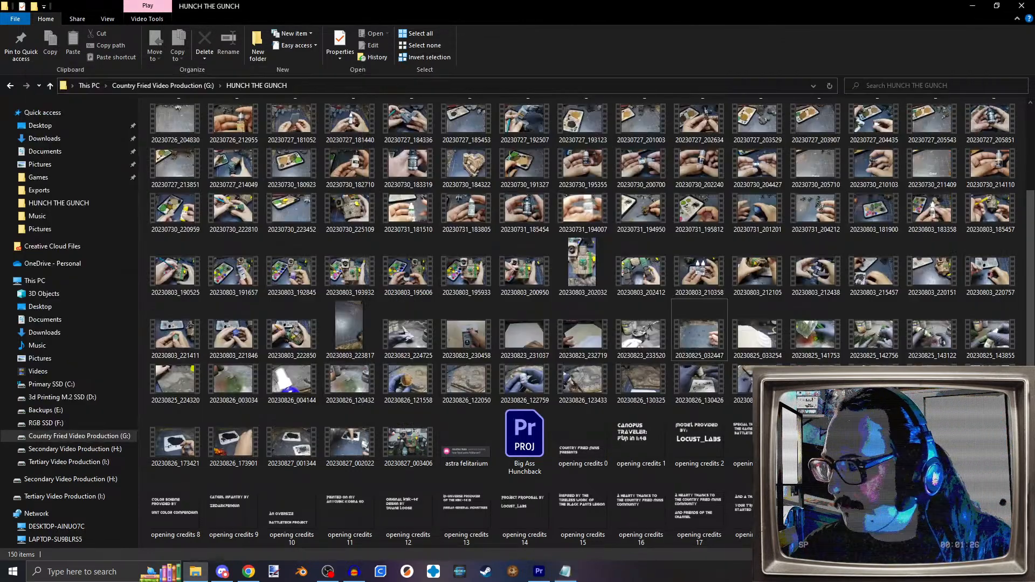
pyautogui.hotkey('alt', 'Tab')
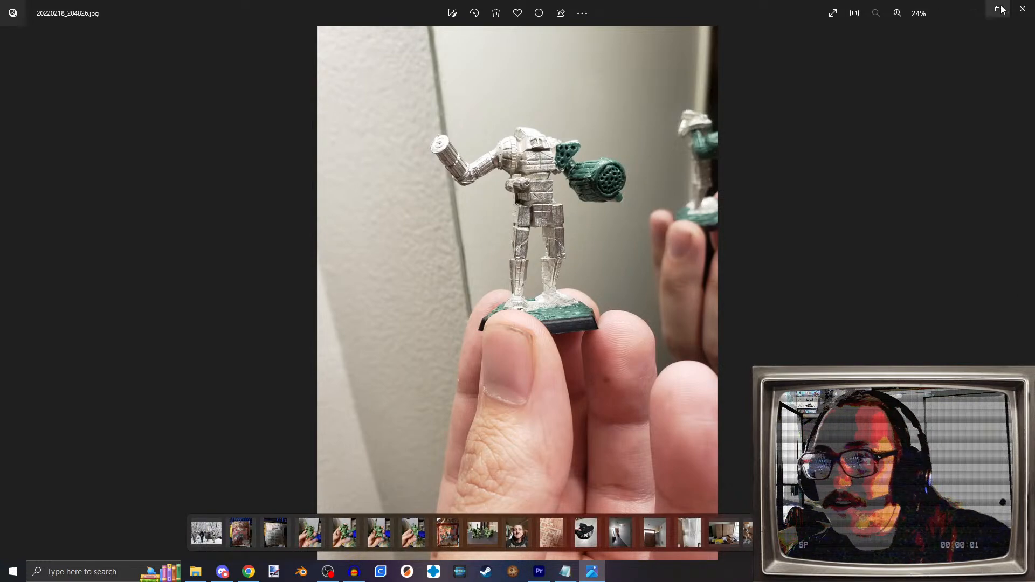
pyautogui.click(1022, 9)
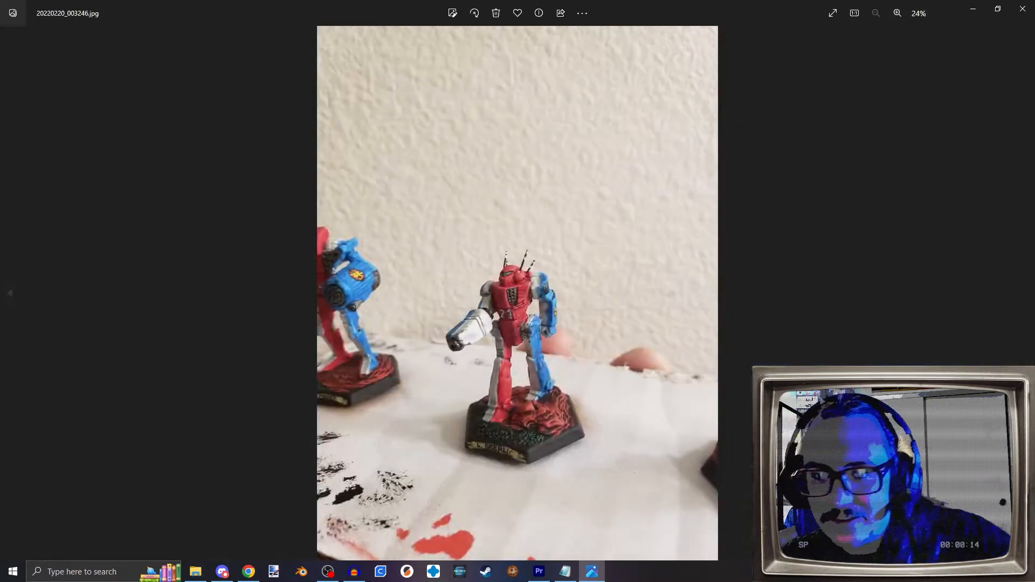
pyautogui.scroll(5, 573, 419)
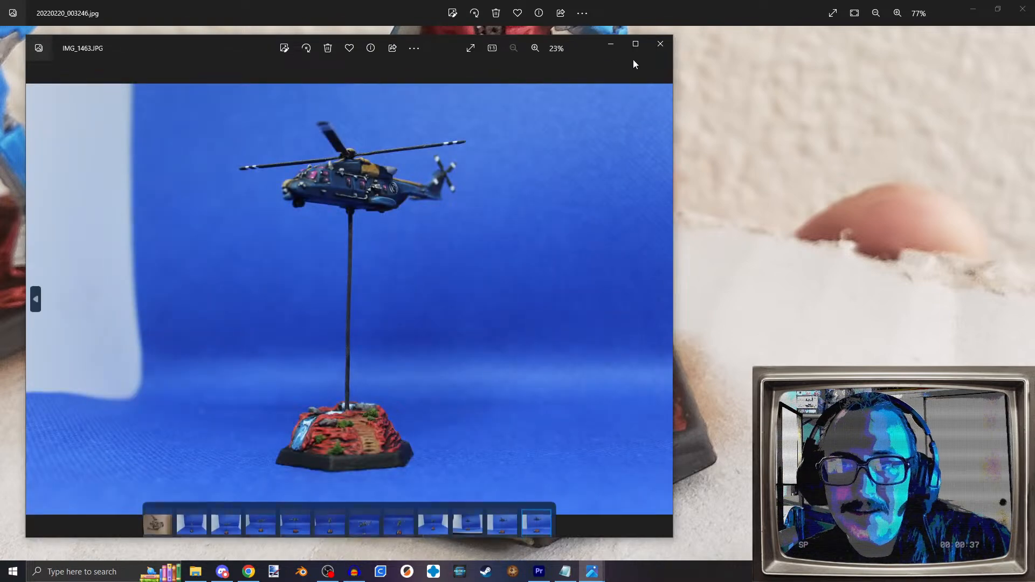
# Step: Maximize the helicopter photo IMG_1463.JPG, examine its rocky base up close, and close the mech photo 20220220_003246.jpg
pyautogui.click(636, 43)
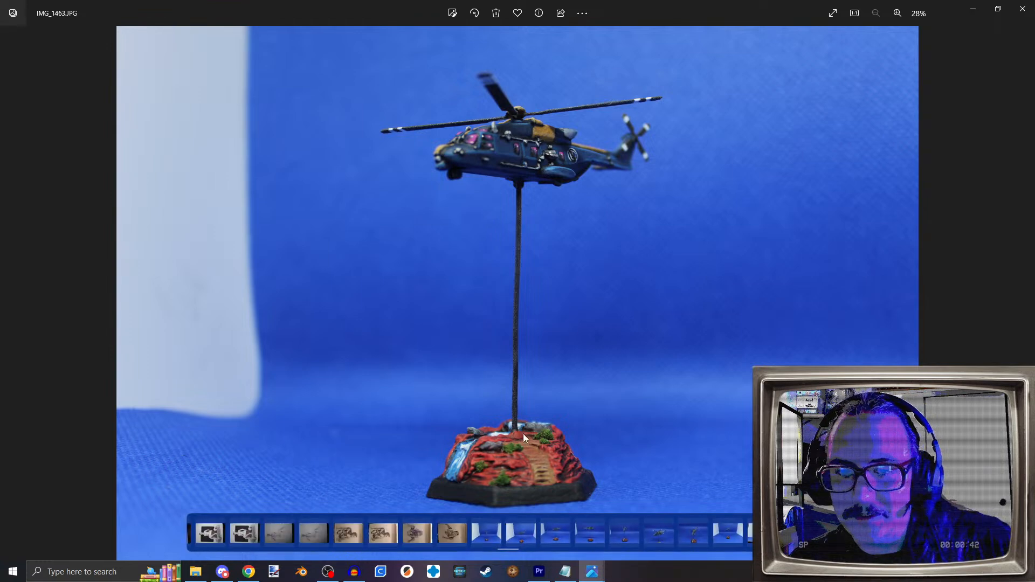
pyautogui.scroll(5, 486, 468)
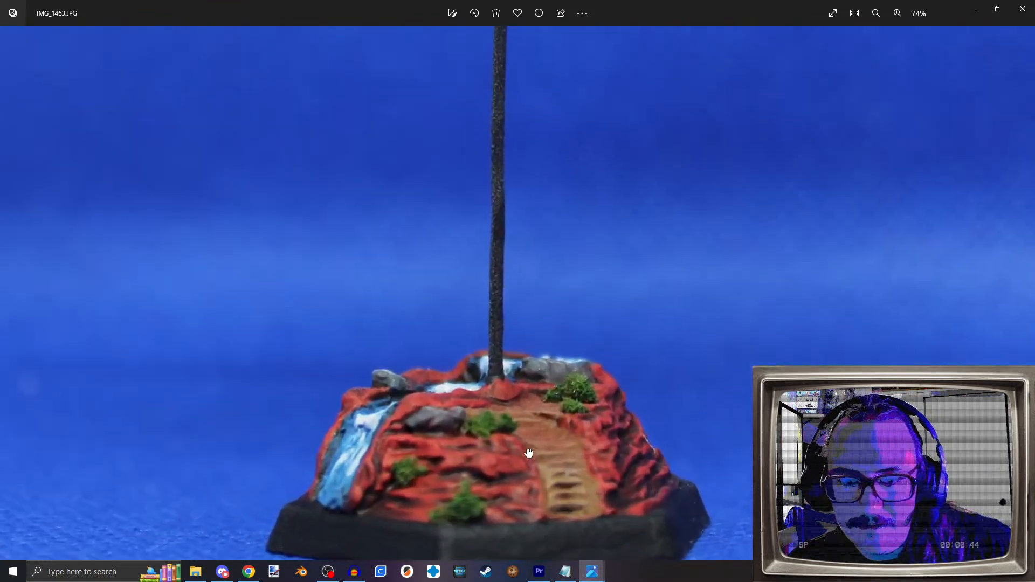
pyautogui.scroll(-4, 604, 317)
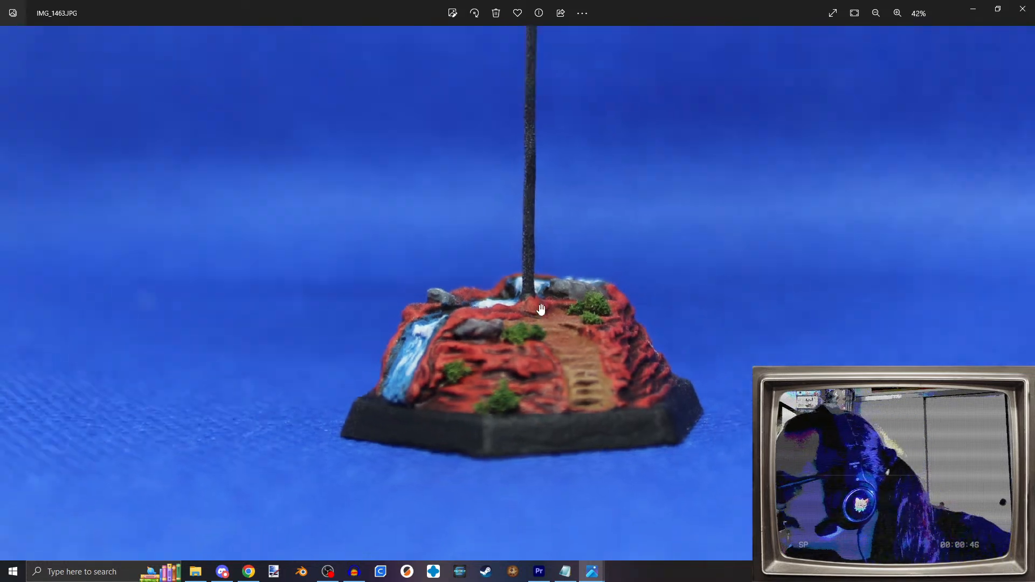
pyautogui.scroll(-1, 537, 308)
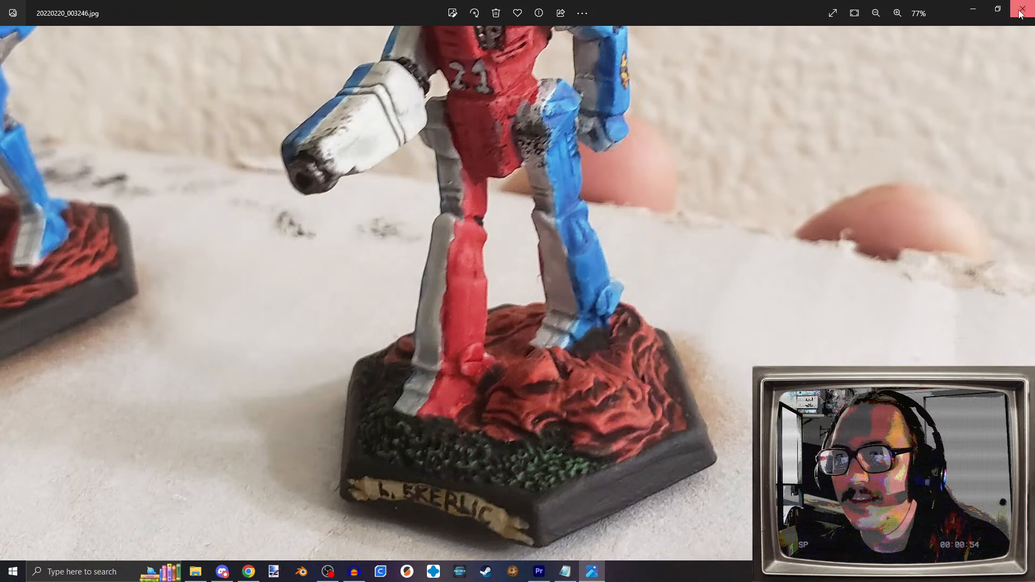
pyautogui.click(1023, 8)
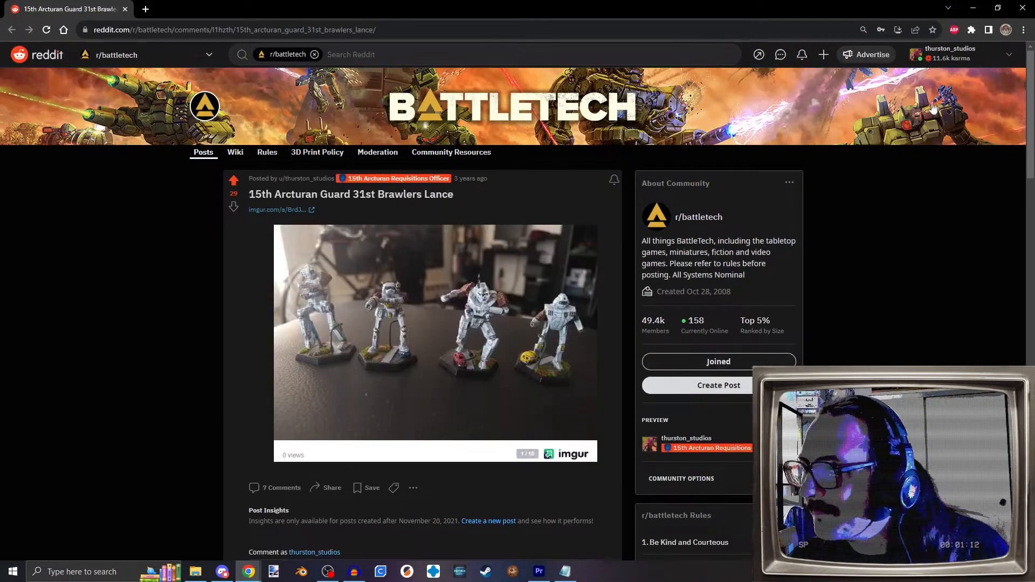
# Step: Open the Reddit post's imgur album of the 15th Arcturans 31st Brawlers and examine the painted Banshee, Grasshopper, Vindicator and Whitworth photos
pyautogui.scroll(-2, 243, 369)
pyautogui.click(417, 244)
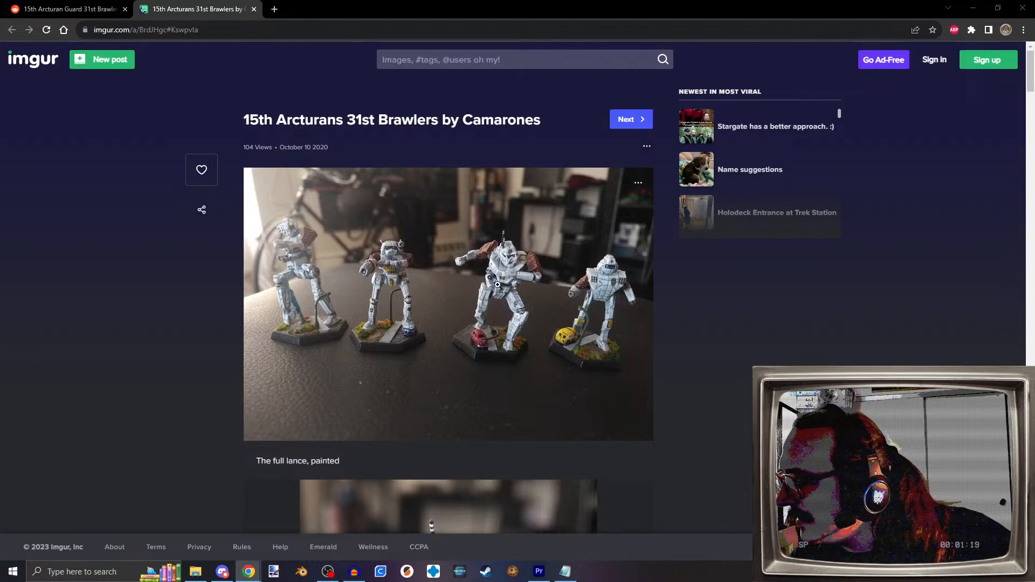
pyautogui.scroll(-3, 424, 318)
pyautogui.scroll(-8, 416, 308)
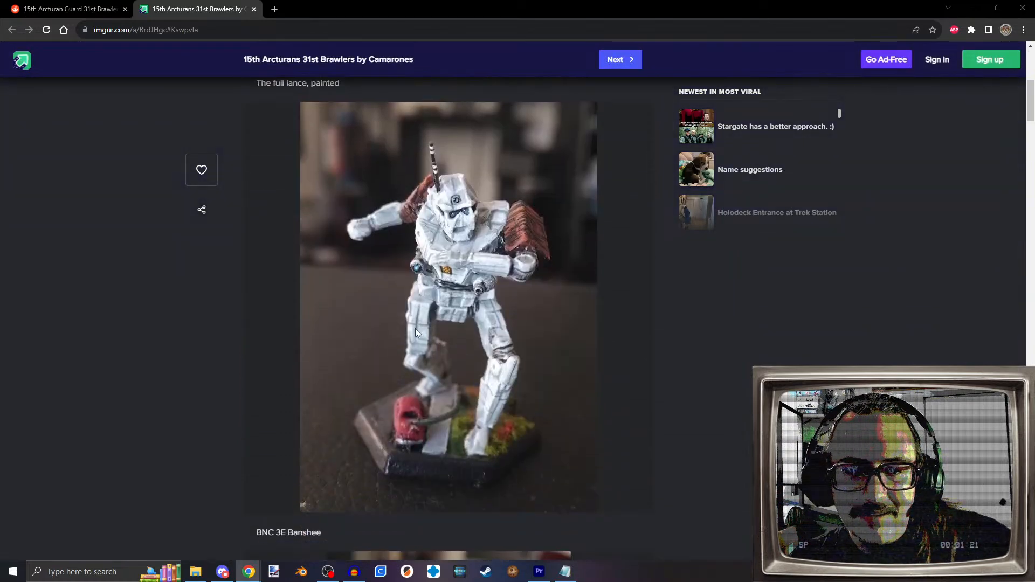
pyautogui.scroll(-6, 412, 303)
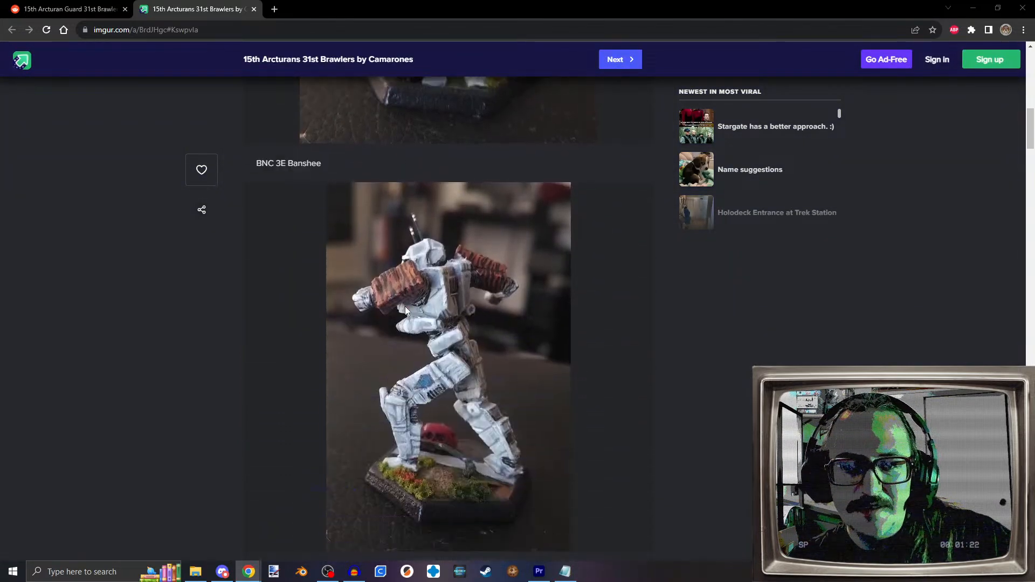
pyautogui.scroll(-9, 451, 341)
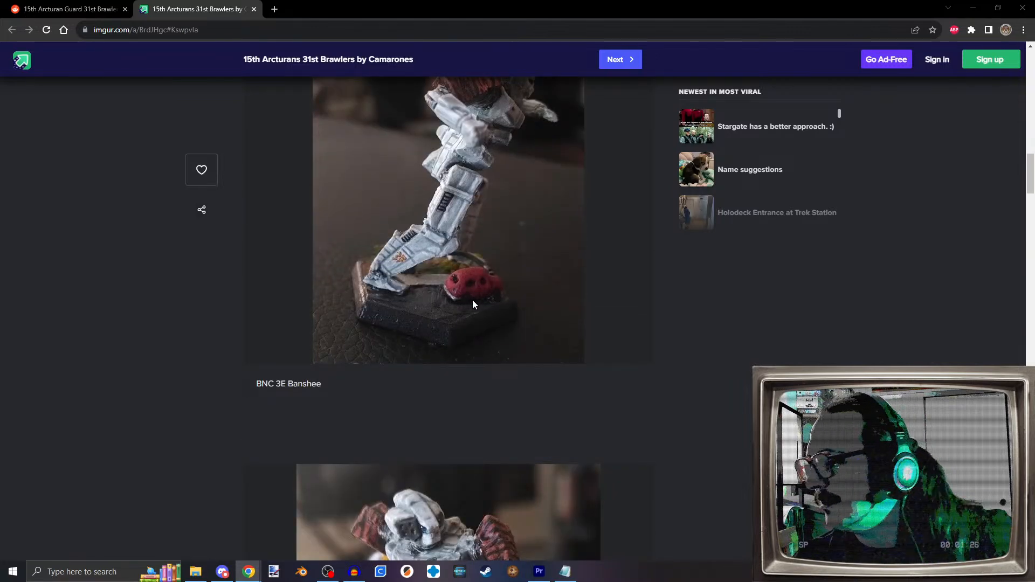
pyautogui.scroll(-9, 473, 300)
pyautogui.scroll(-6, 471, 301)
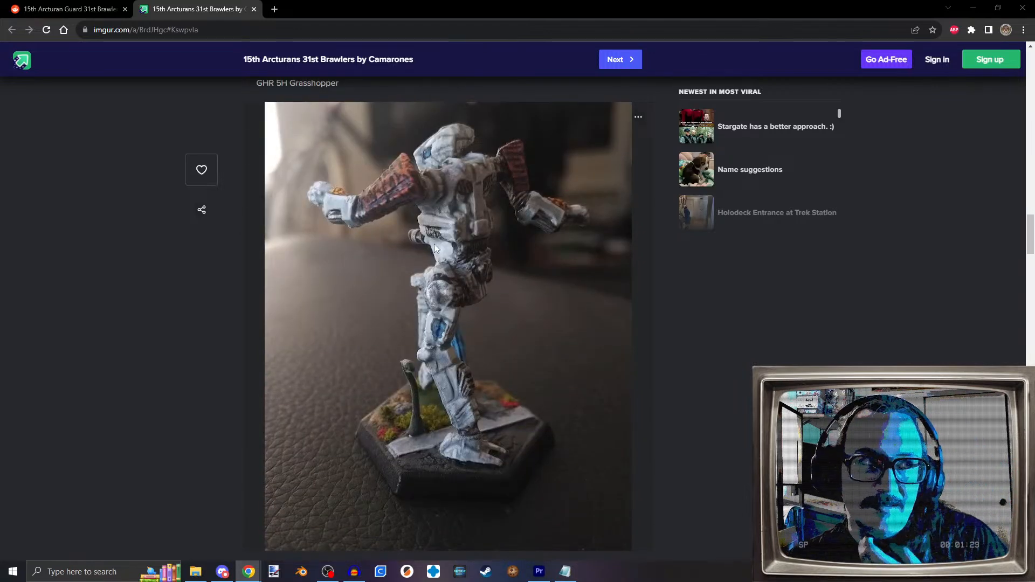
pyautogui.scroll(-12, 434, 248)
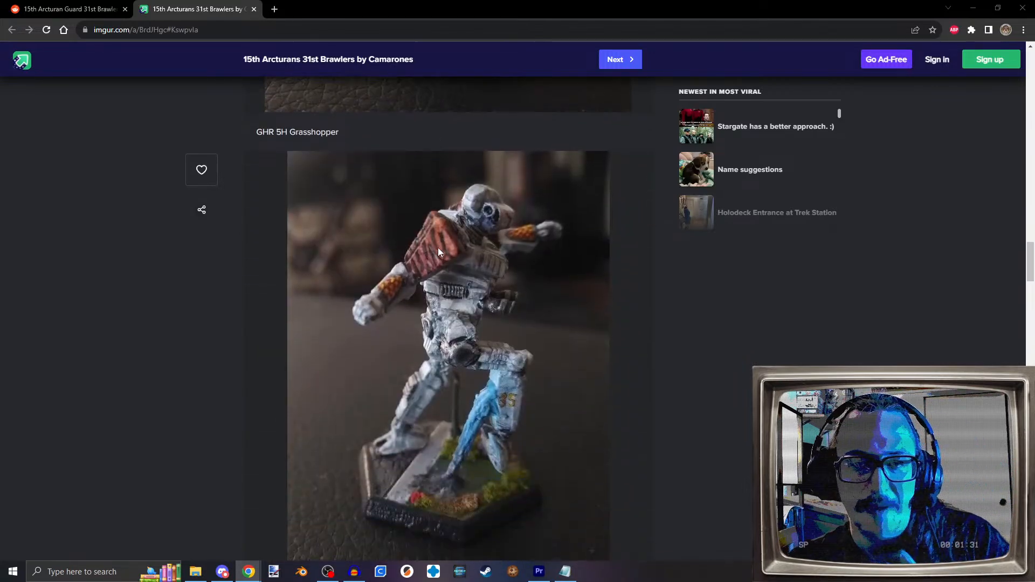
pyautogui.scroll(-6, 436, 248)
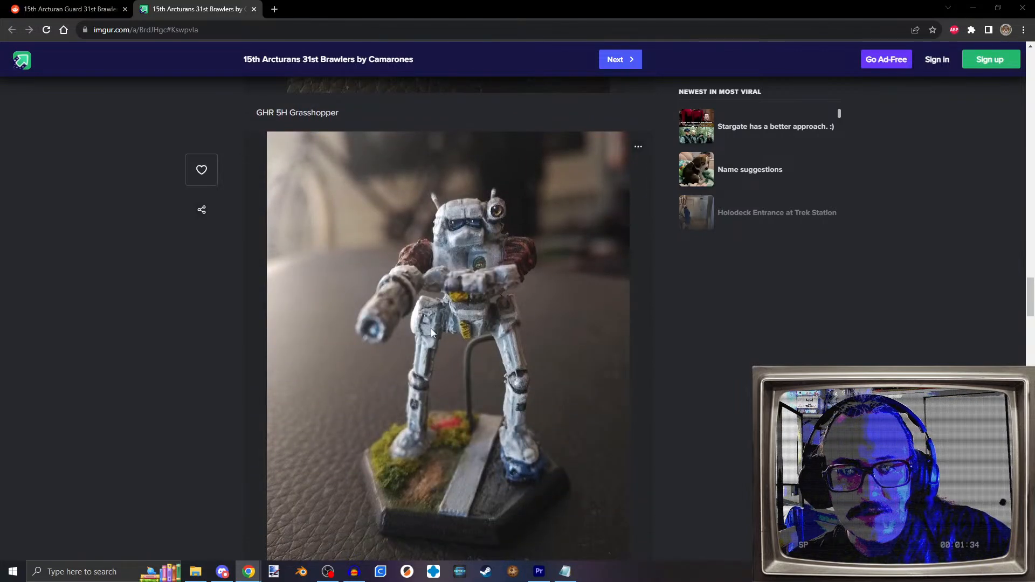
pyautogui.scroll(-11, 480, 329)
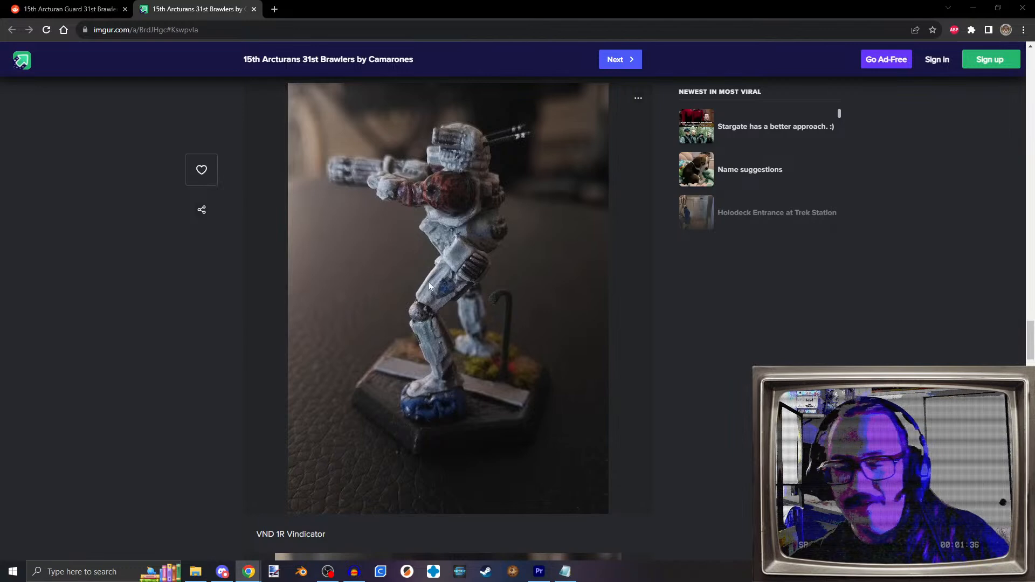
pyautogui.scroll(-20, 416, 272)
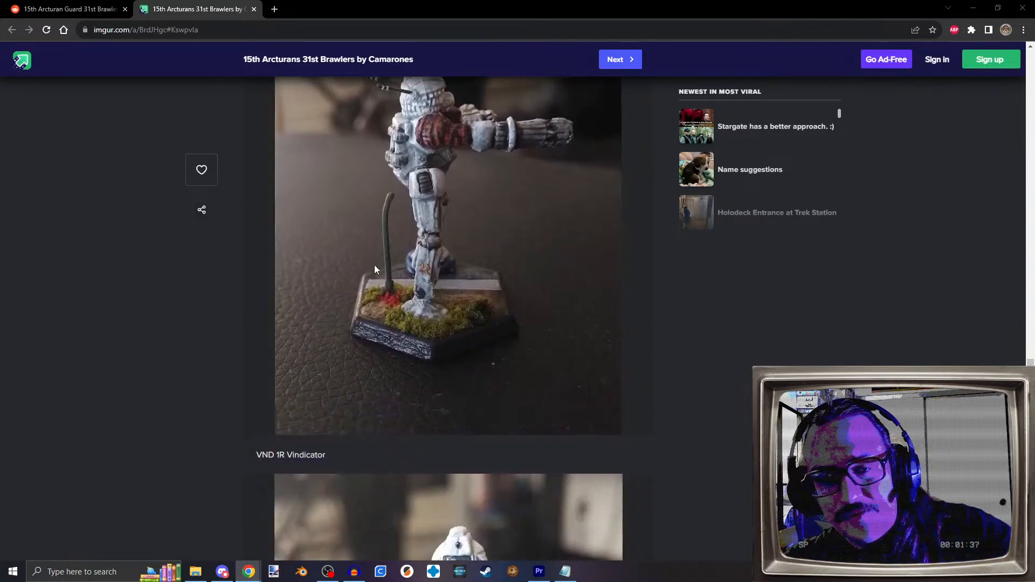
pyautogui.scroll(-5, 329, 255)
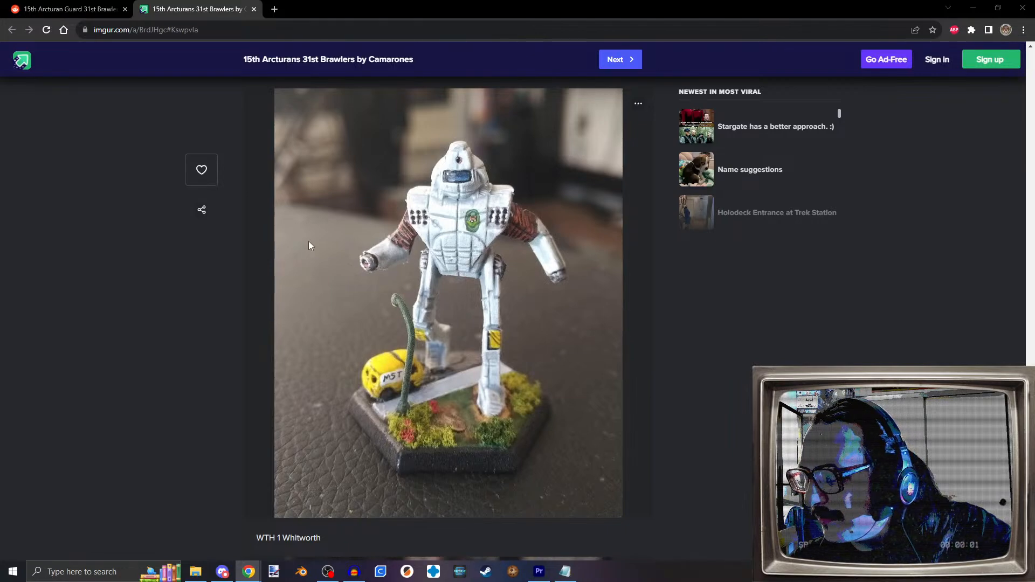
pyautogui.scroll(-15, 310, 211)
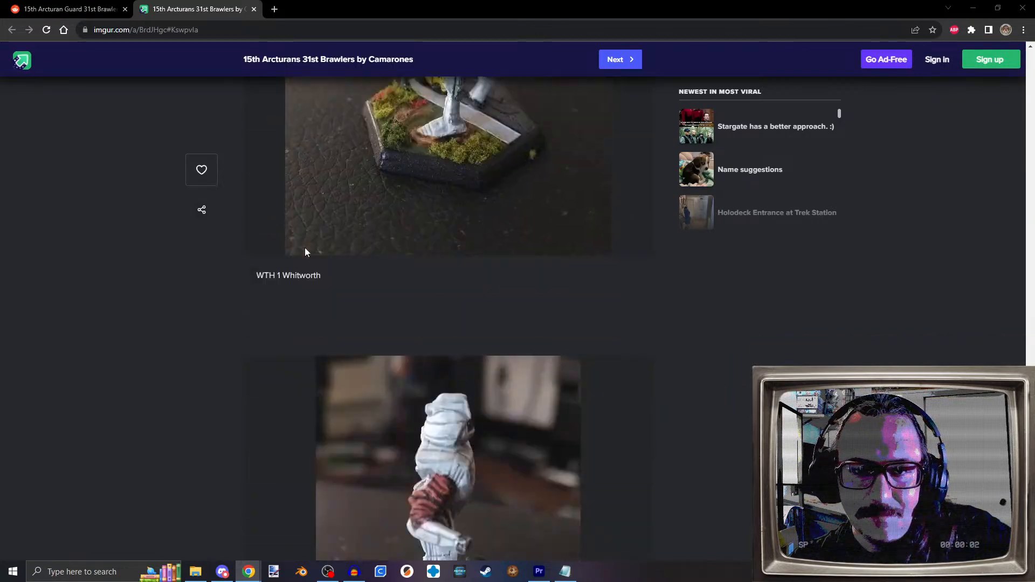
# Step: Examine the GHR 5H Grasshopper conversion detail photos, loading the album's 3 more images
pyautogui.scroll(-5, 302, 240)
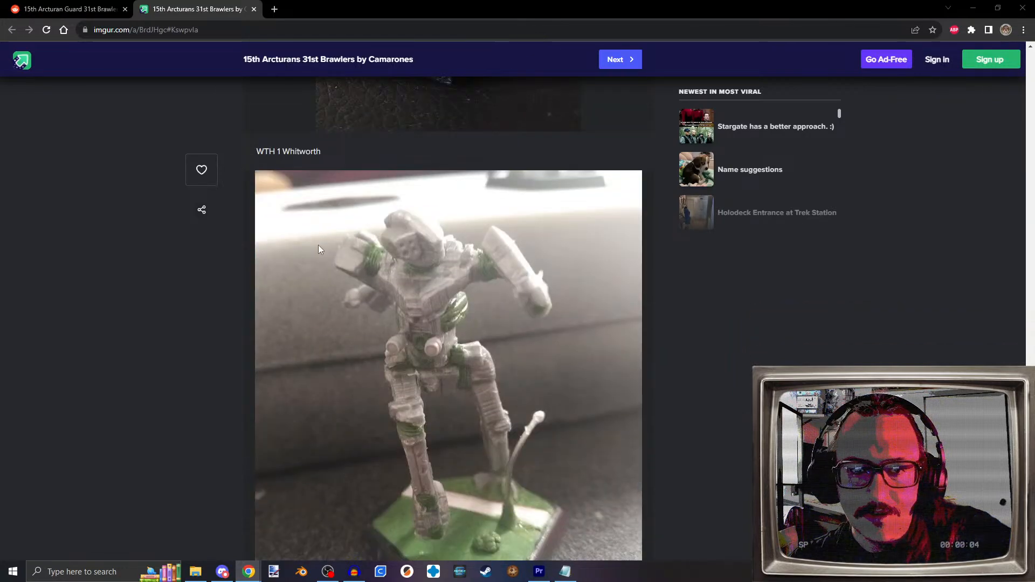
pyautogui.scroll(-2, 318, 245)
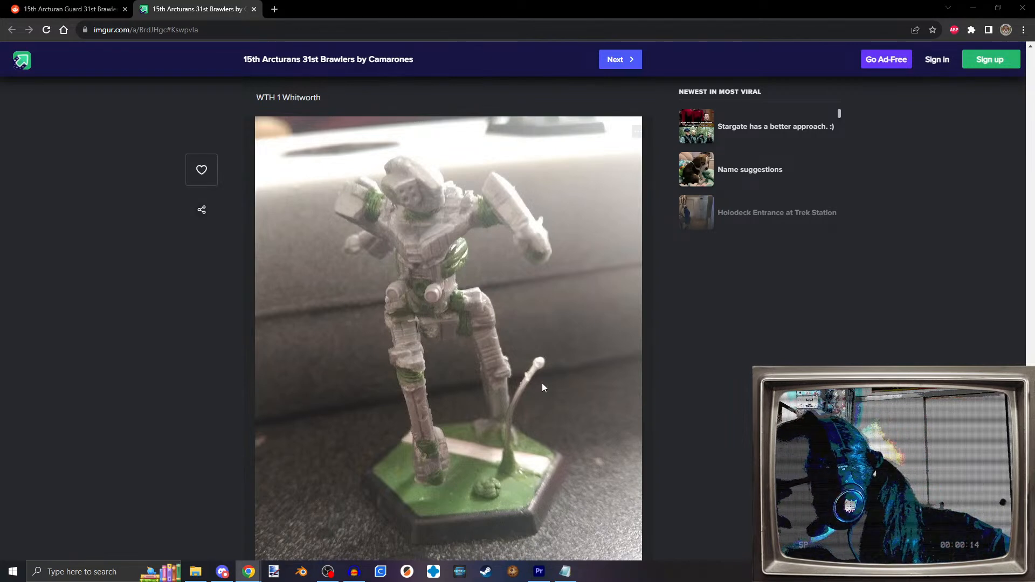
pyautogui.scroll(-10, 553, 323)
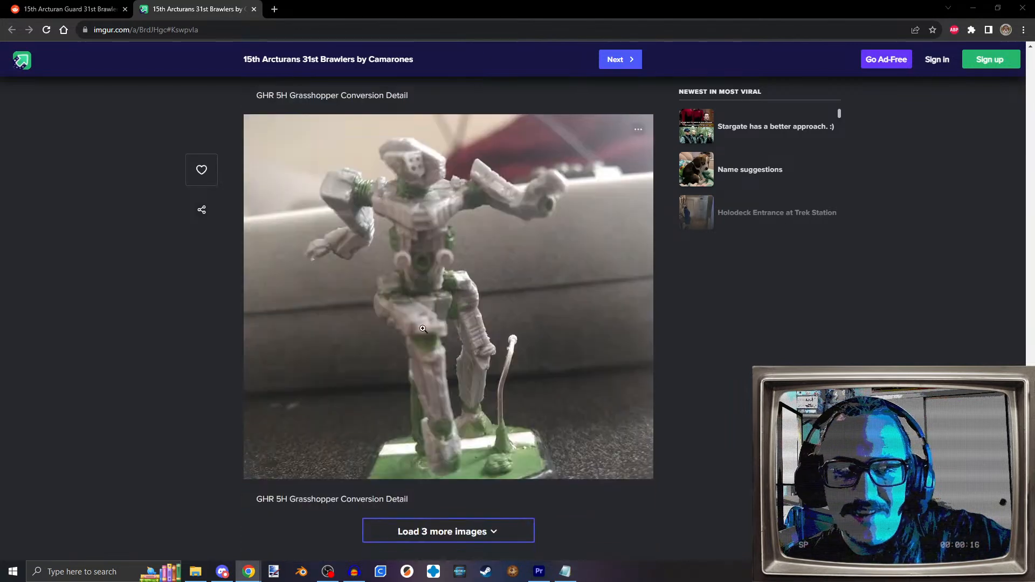
pyautogui.scroll(10, 419, 280)
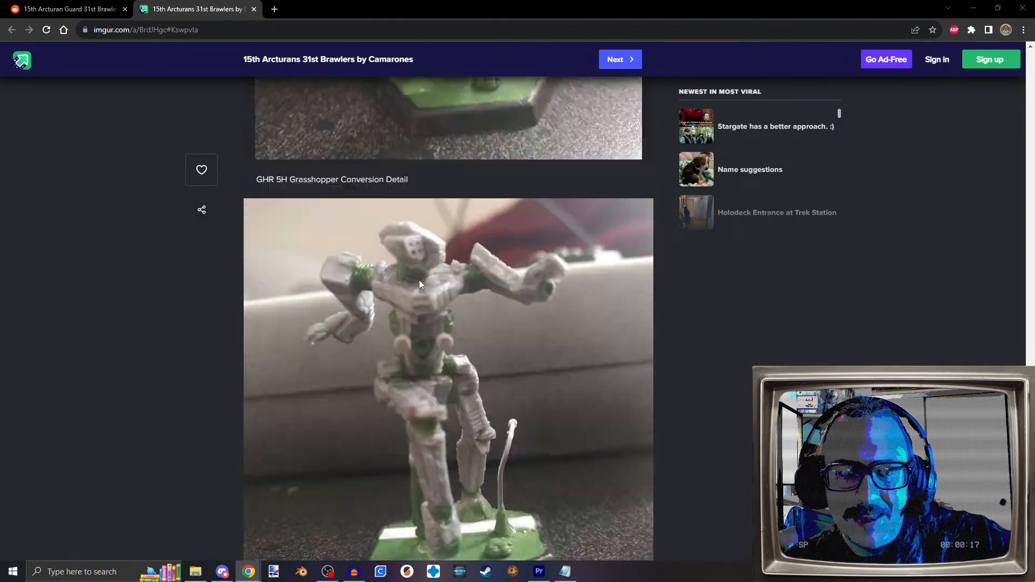
pyautogui.scroll(-10, 450, 339)
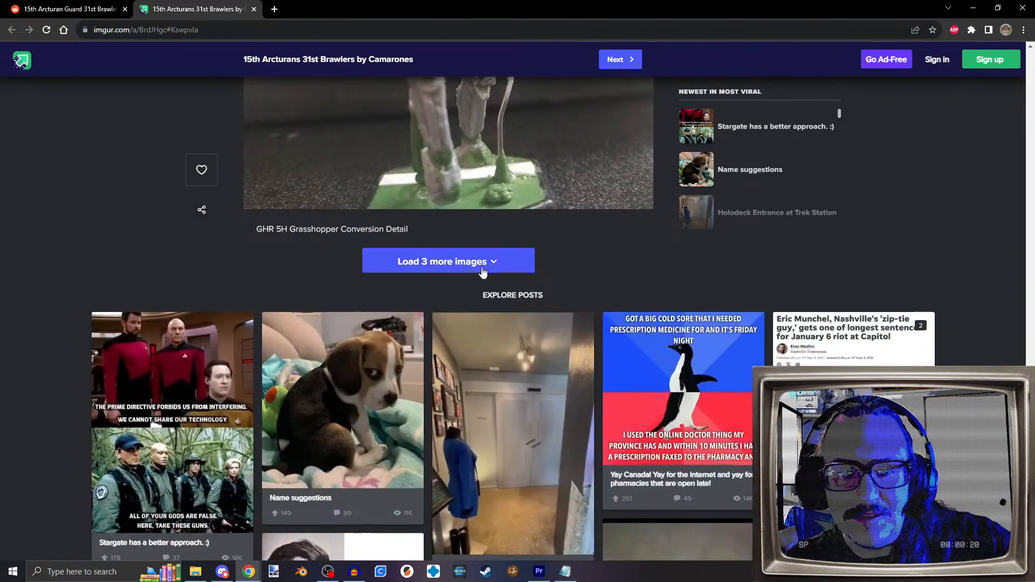
pyautogui.click(483, 272)
pyautogui.scroll(8, 330, 296)
pyautogui.scroll(-10, 270, 293)
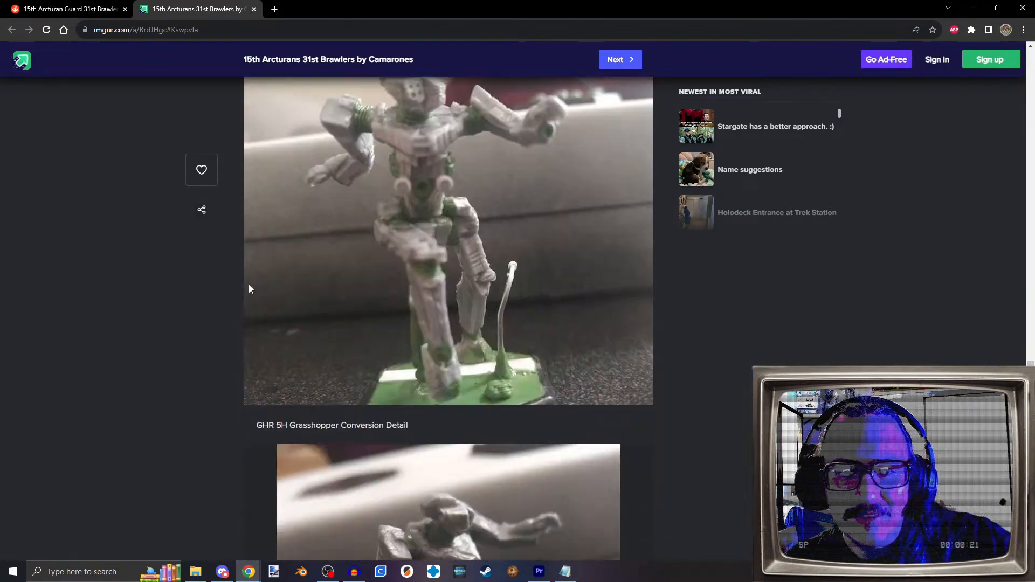
pyautogui.scroll(-10, 383, 345)
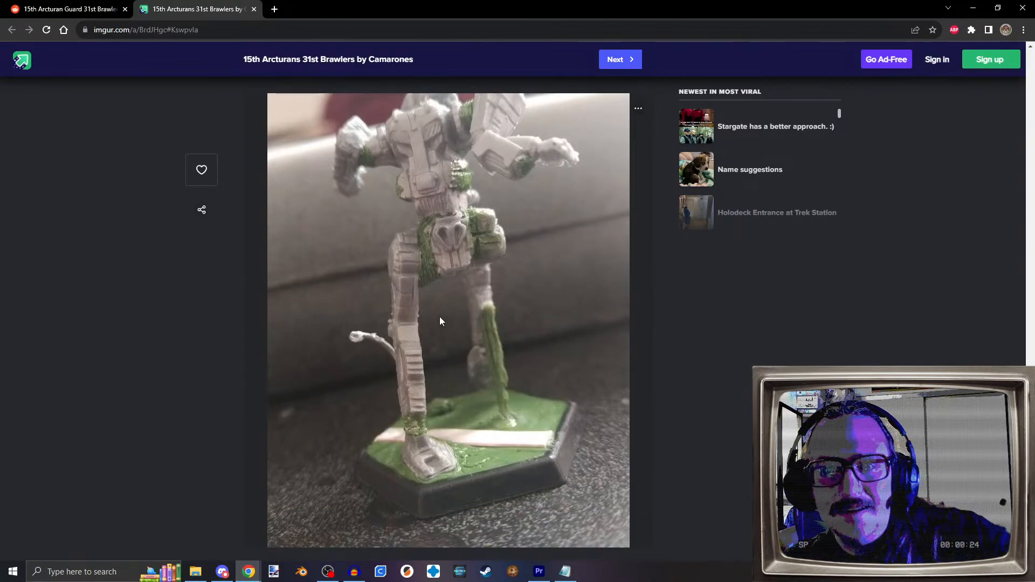
pyautogui.scroll(-6, 440, 322)
pyautogui.scroll(-2, 667, 267)
# Step: Go back through the album to review the VND 1R Vindicator and WTH 1 Whitworth photos and their bases
pyautogui.scroll(20, 453, 306)
pyautogui.scroll(20, 524, 325)
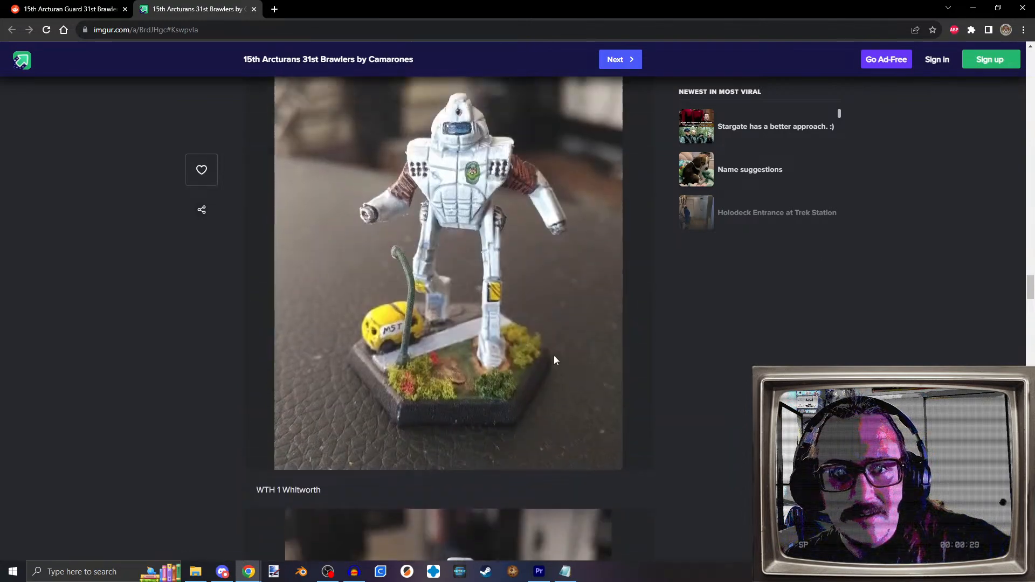
pyautogui.scroll(6, 528, 374)
pyautogui.scroll(15, 527, 370)
pyautogui.scroll(5, 526, 370)
pyautogui.scroll(2, 467, 319)
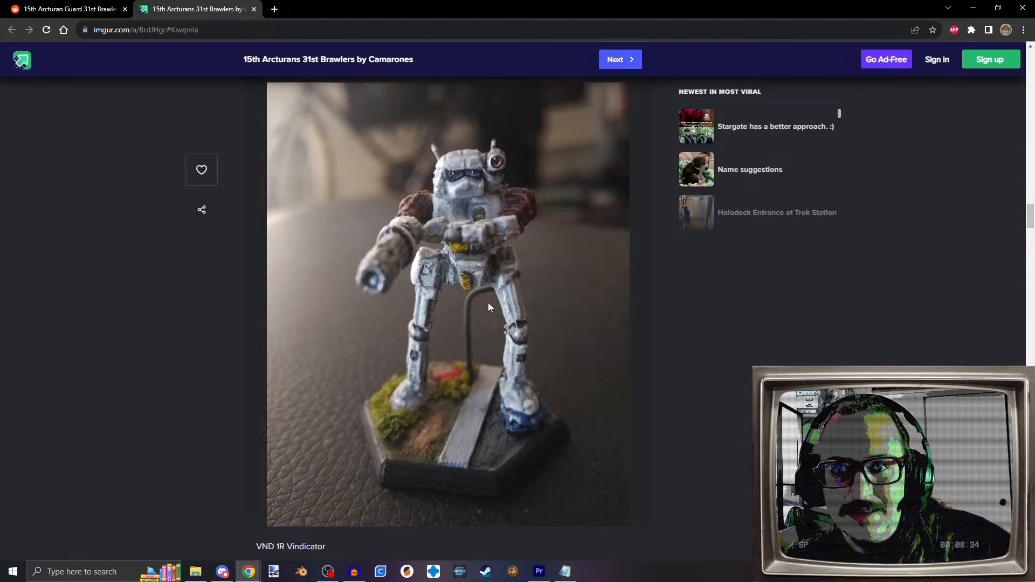
pyautogui.scroll(-12, 515, 304)
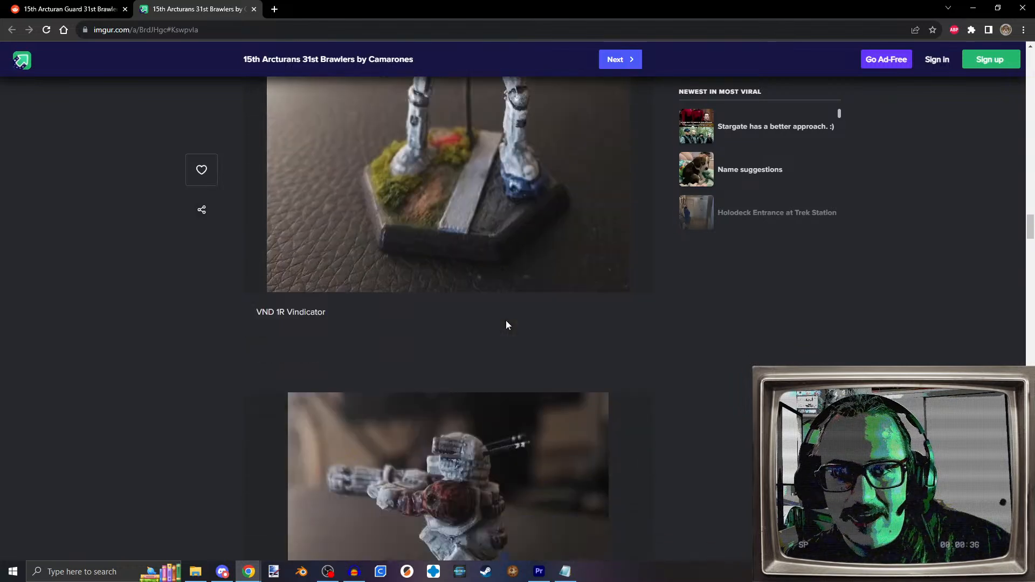
pyautogui.scroll(1, 455, 192)
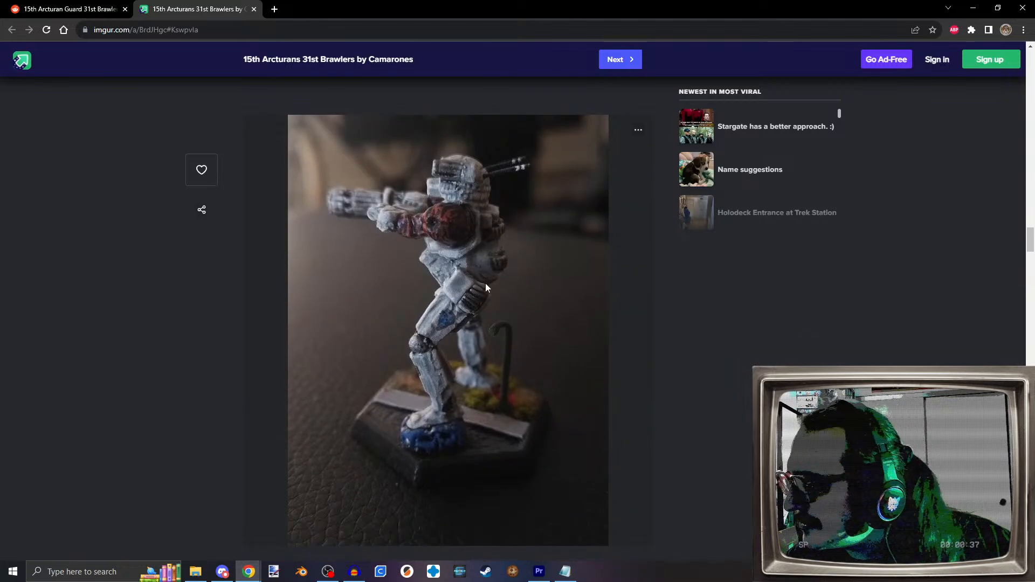
pyautogui.scroll(-18, 481, 326)
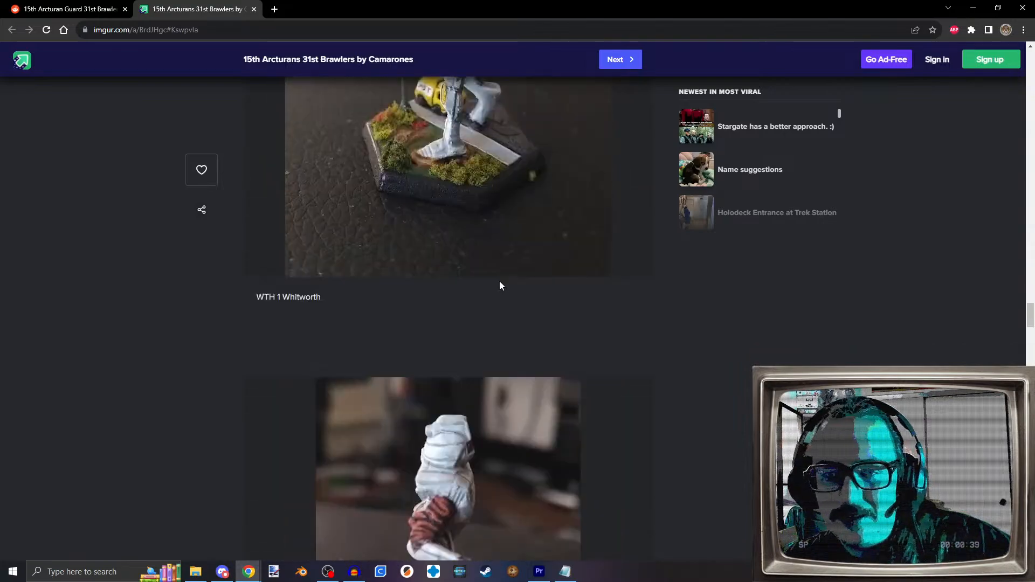
# Step: Review the album's Vindicator, Grasshopper and Banshee photos once more, and close the album and the Reddit post
pyautogui.scroll(10, 497, 286)
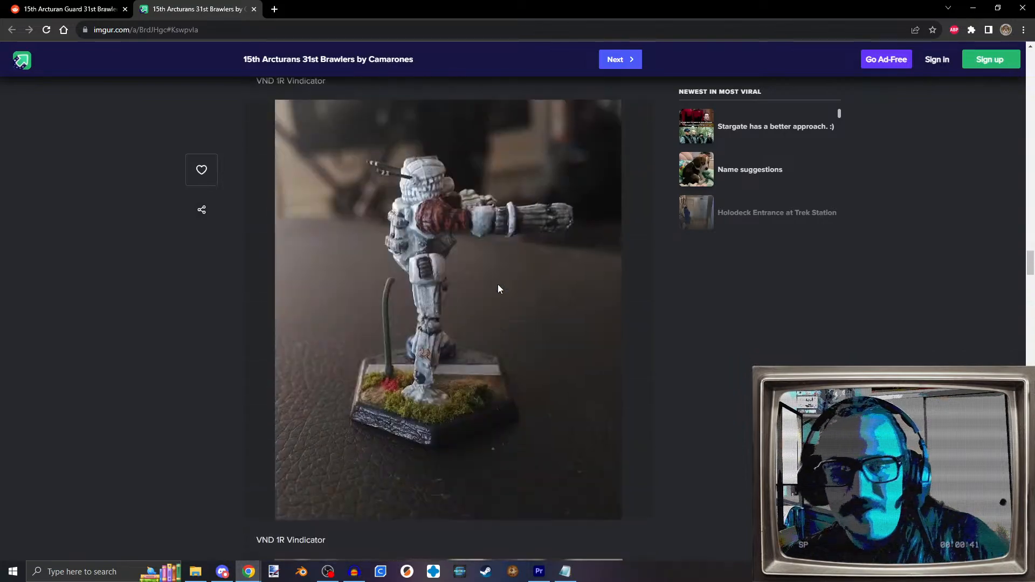
pyautogui.scroll(-12, 487, 247)
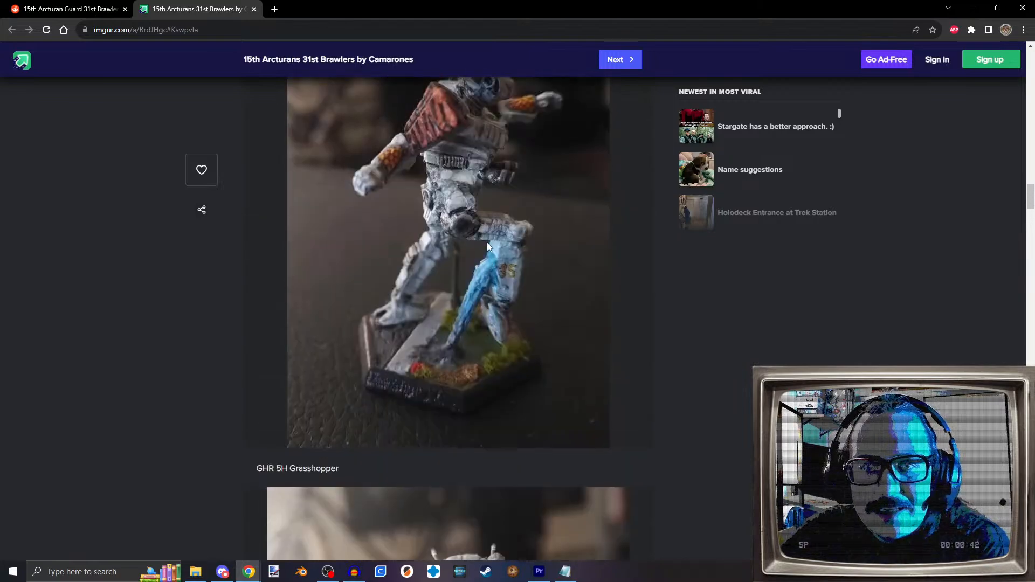
pyautogui.scroll(-15, 486, 247)
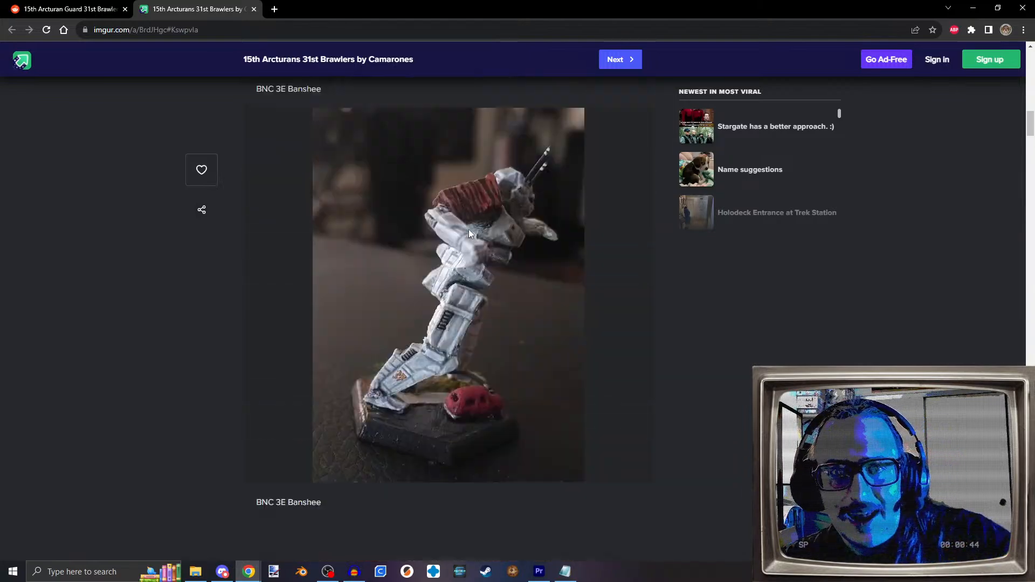
pyautogui.scroll(4, 469, 229)
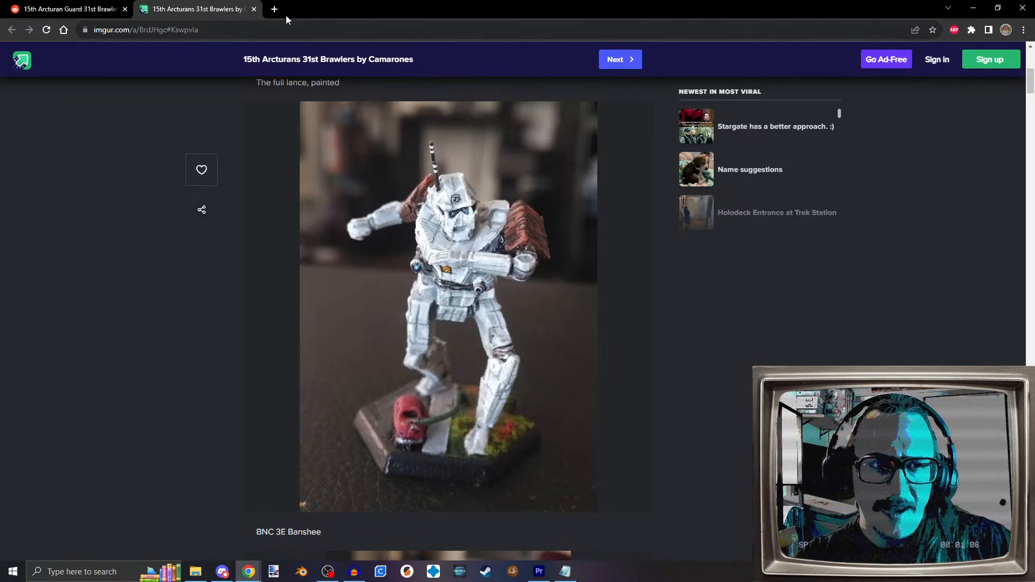
pyautogui.click(254, 9)
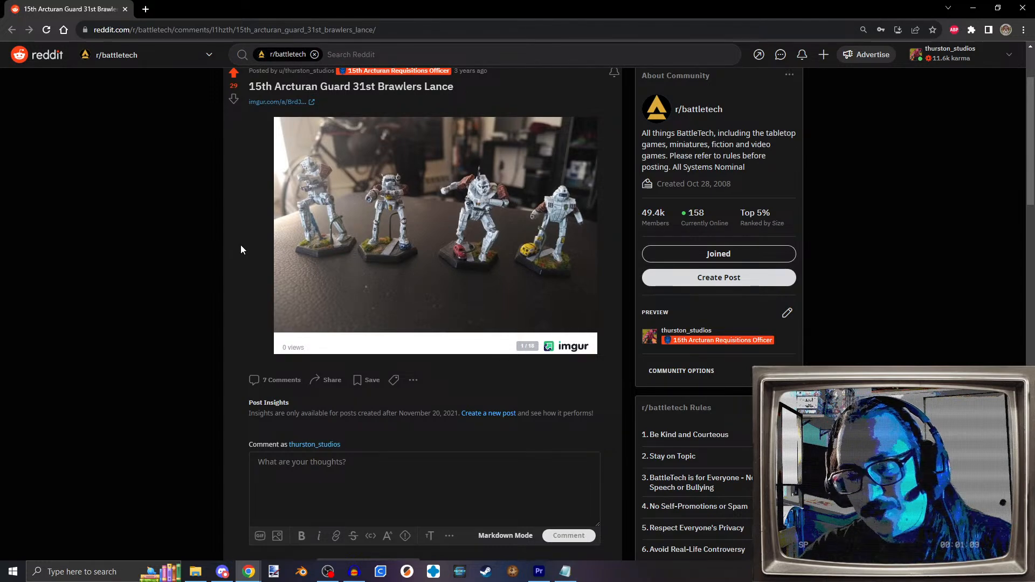
pyautogui.click(1021, 10)
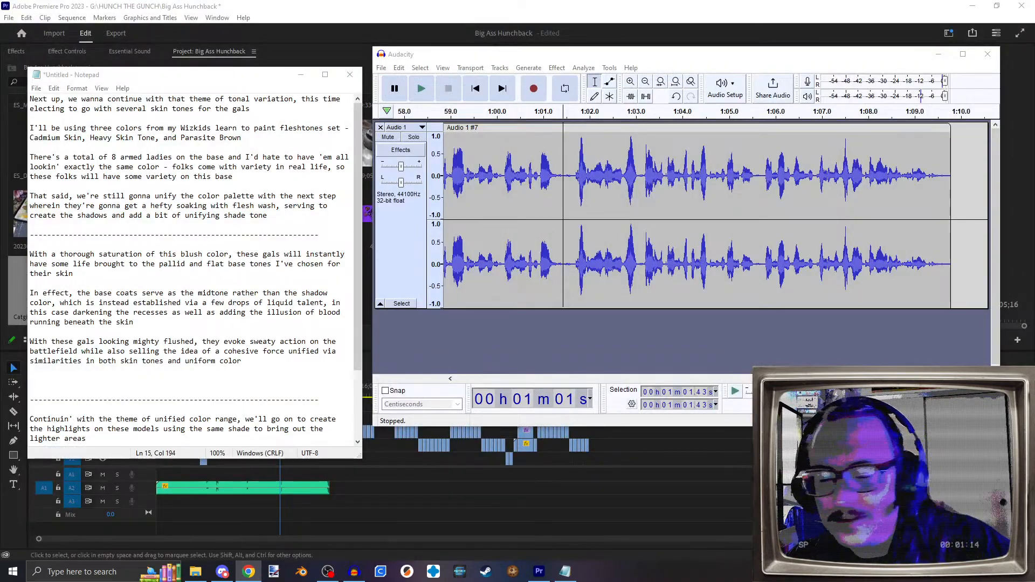
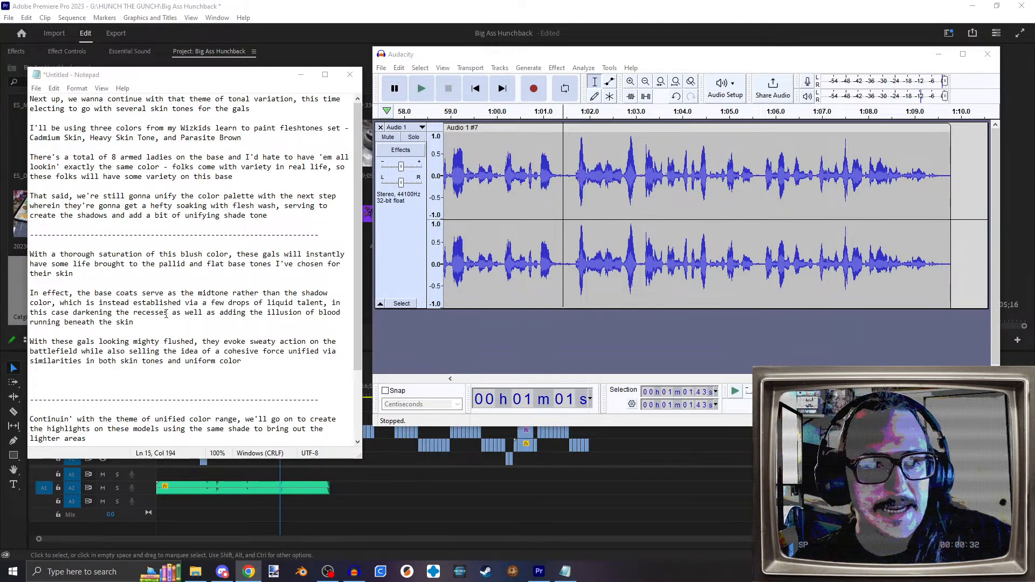
pyautogui.click(265, 364)
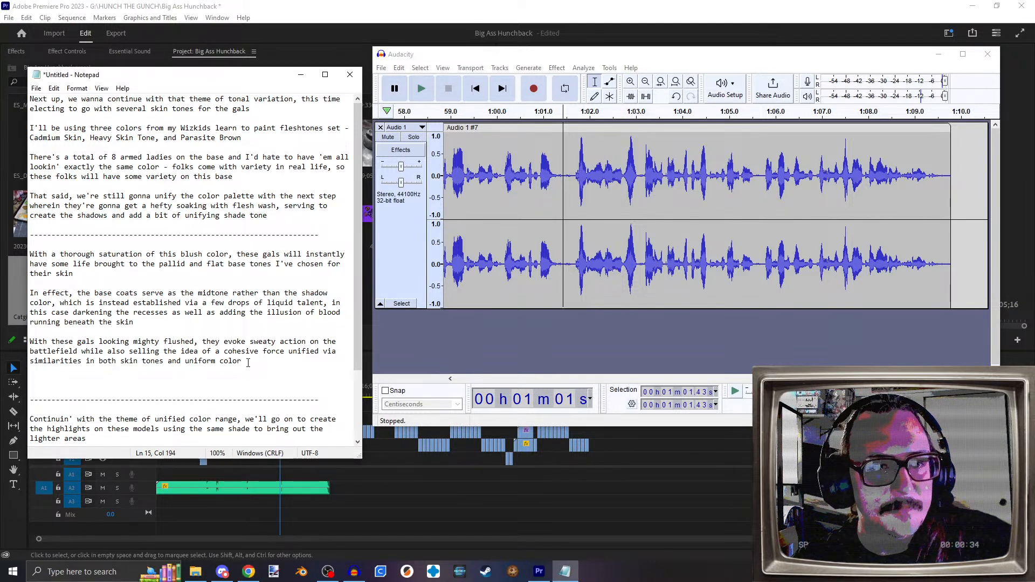
pyautogui.scroll(-2, 256, 365)
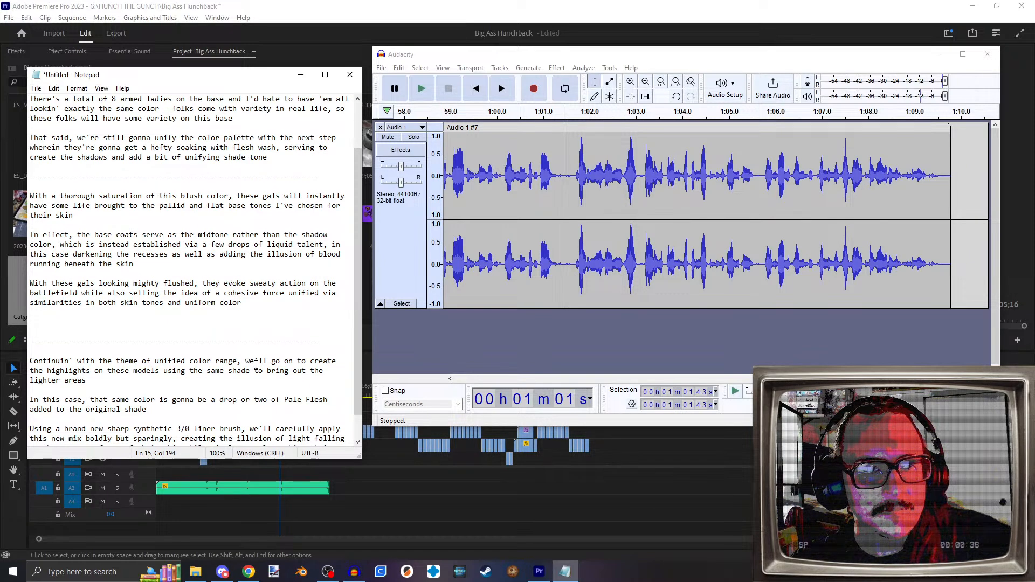
pyautogui.press('Return')
pyautogui.press('Return')
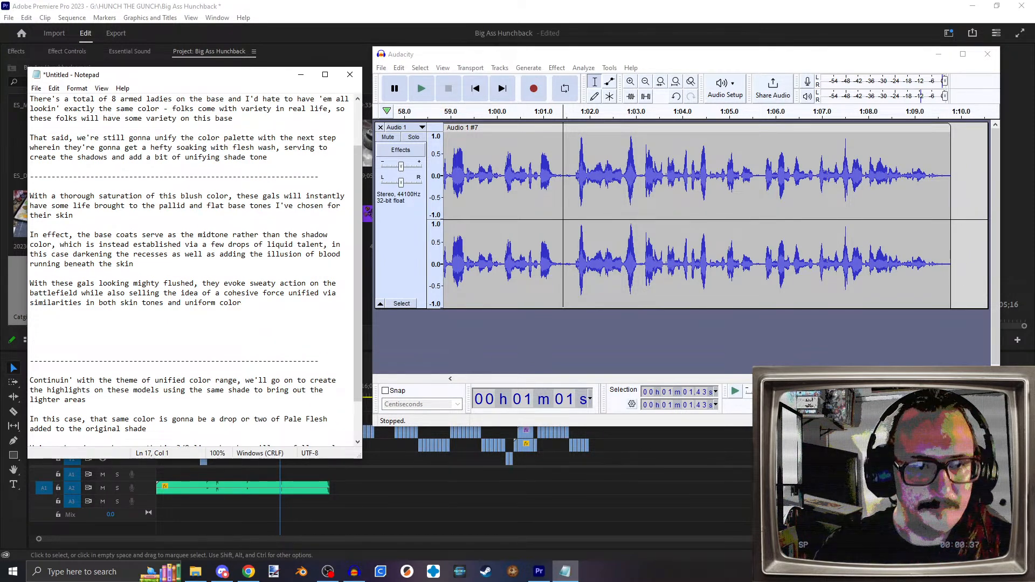
pyautogui.write('This way')
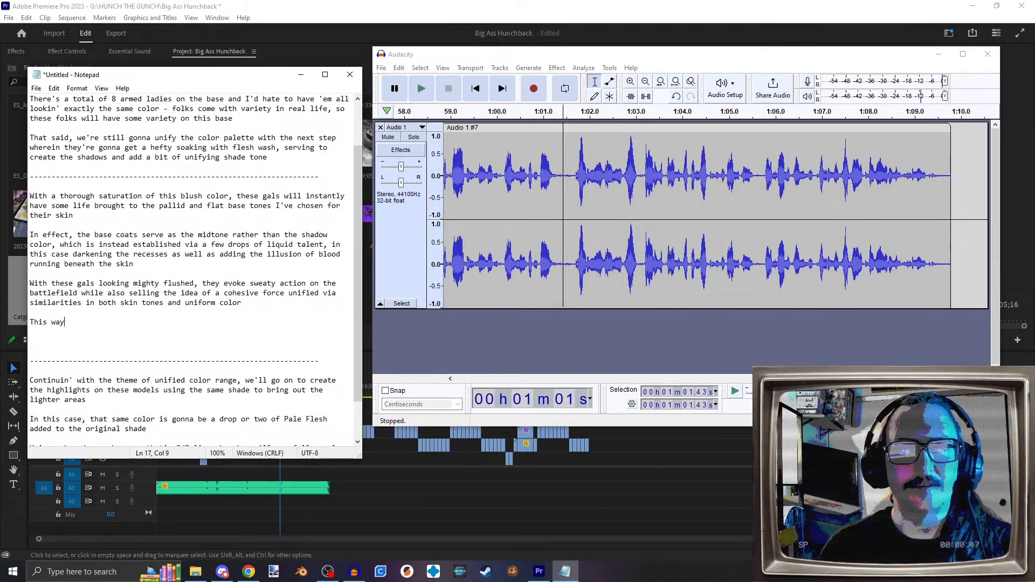
pyautogui.write('though ')
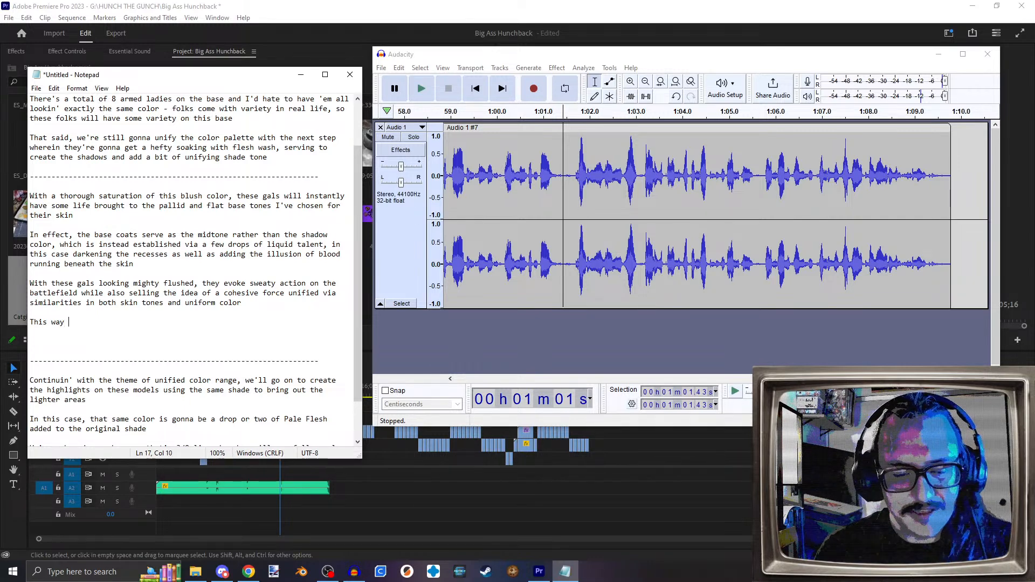
pyautogui.write('they are clae')
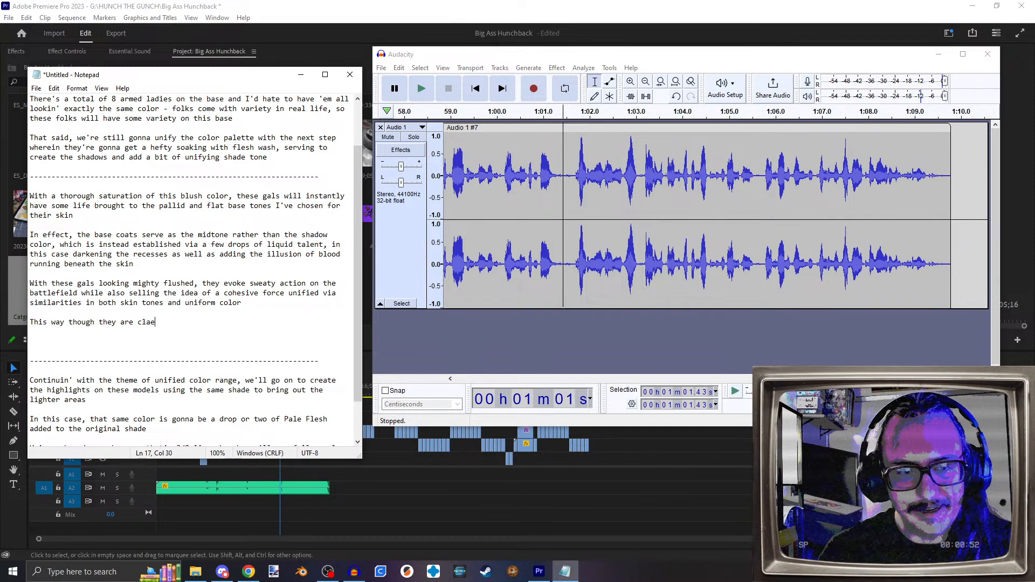
pyautogui.press('BackSpace')
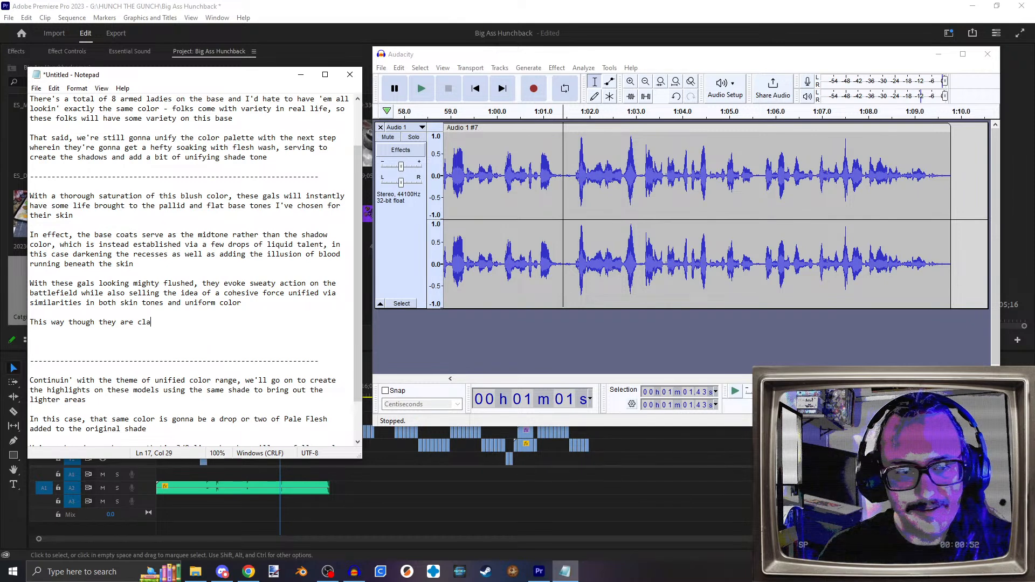
pyautogui.write('early of')
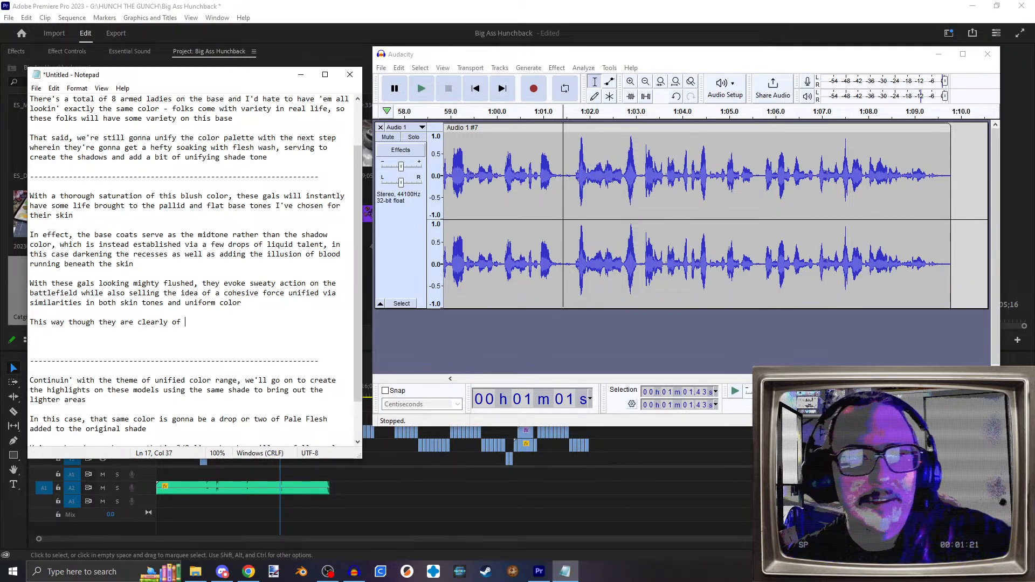
pyautogui.press('Left')
pyautogui.press('Left')
pyautogui.press('Left')
pyautogui.press('Left')
pyautogui.press('Left')
pyautogui.press('Left')
pyautogui.press('Left')
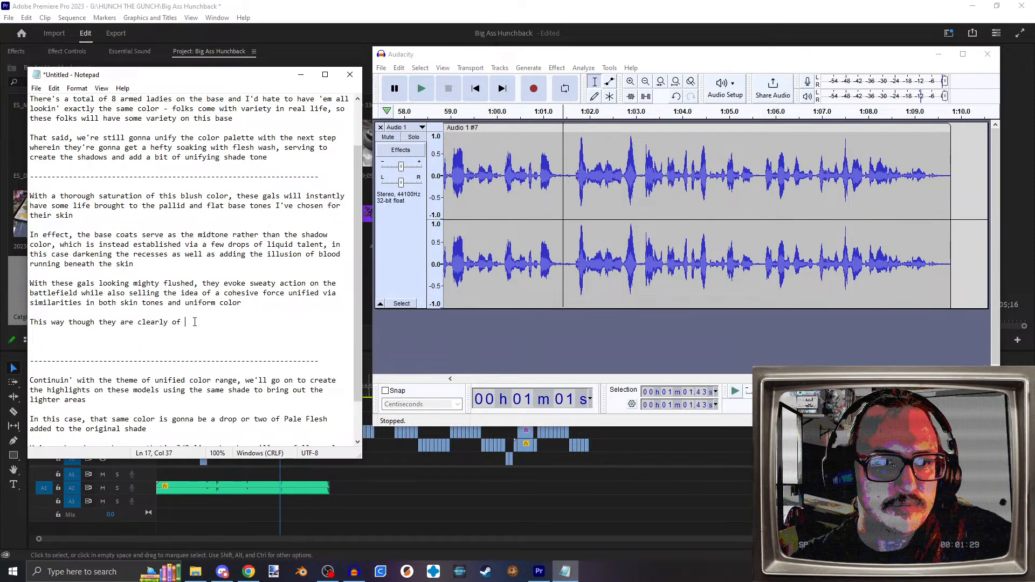
pyautogui.moveTo(197, 329); pyautogui.dragTo(29, 323)
pyautogui.press('BackSpace')
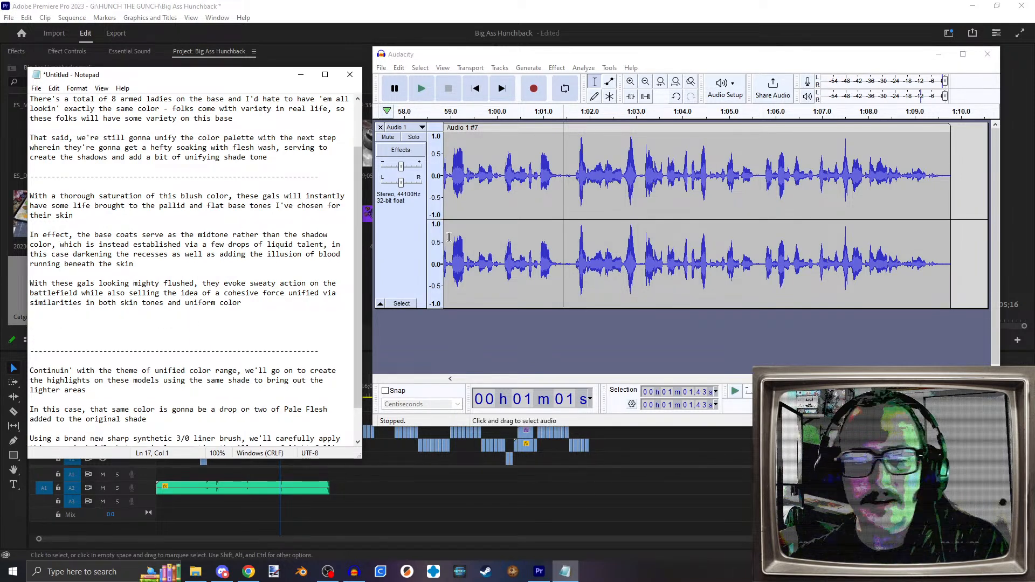
# Step: Play back parts of narration clips Audio 1 #7 and #6 to check what has been recorded
pyautogui.click(530, 243)
pyautogui.click(421, 88)
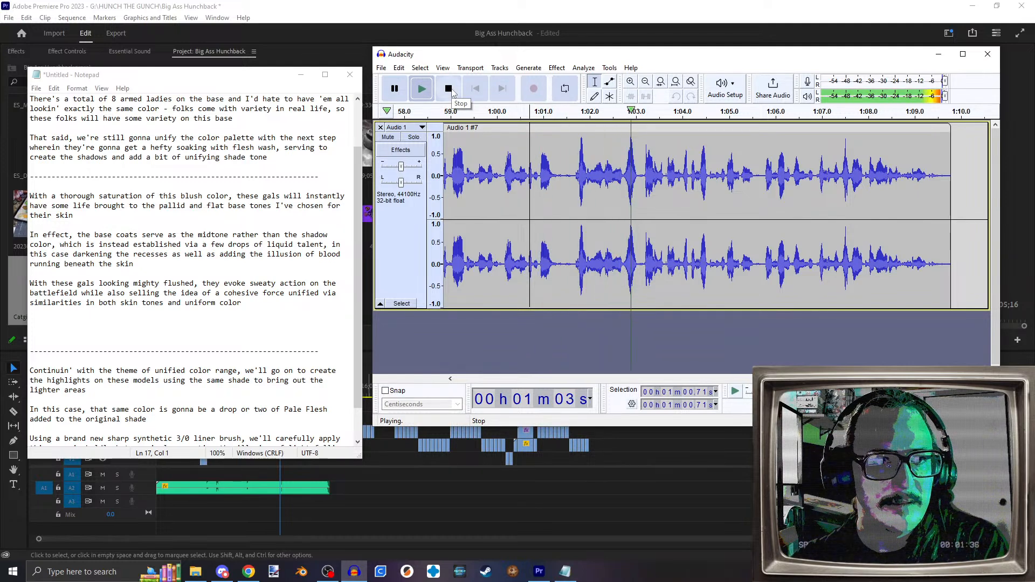
pyautogui.click(451, 91)
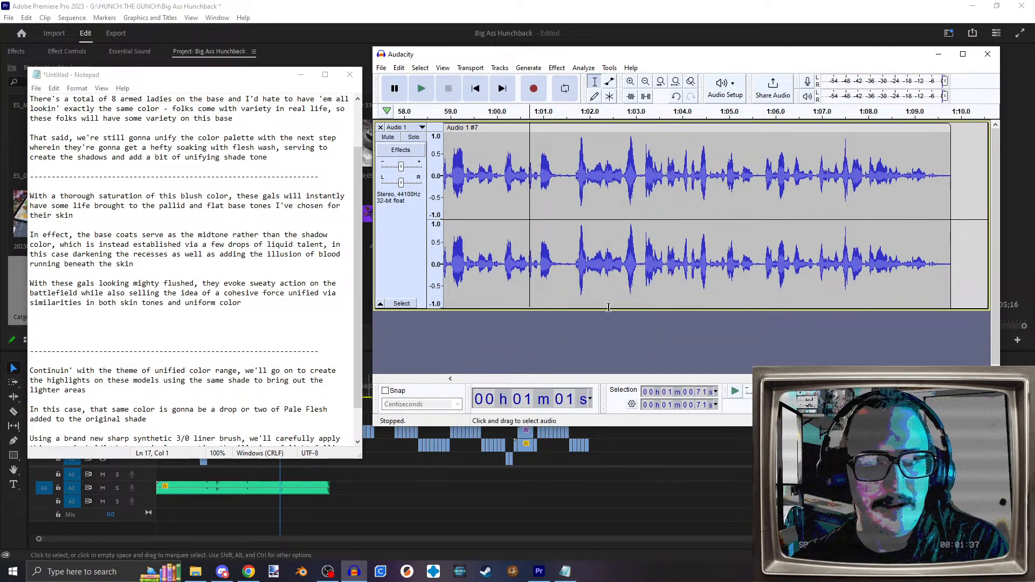
pyautogui.hscroll(-5, 786, 359)
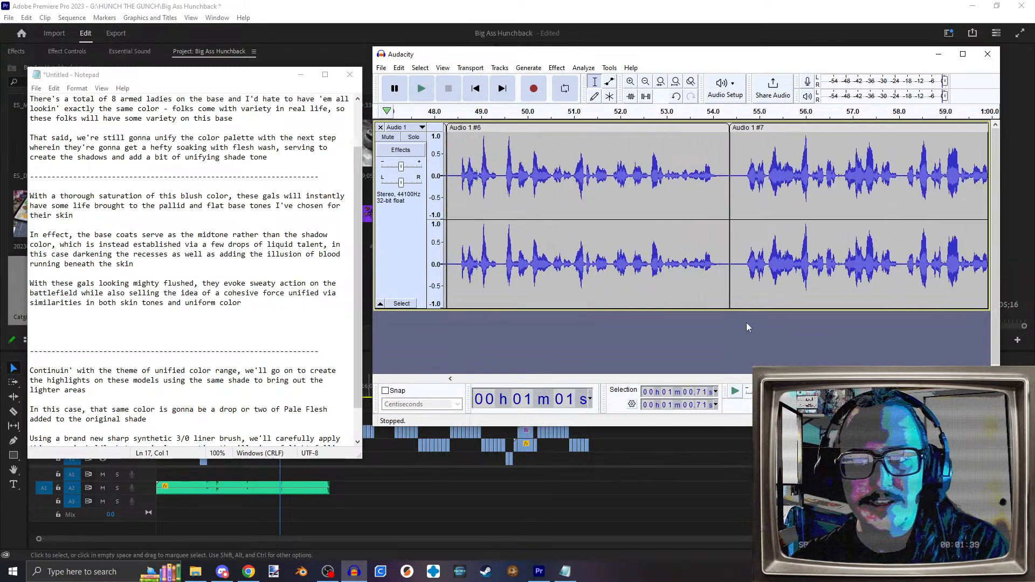
pyautogui.click(496, 189)
pyautogui.click(423, 97)
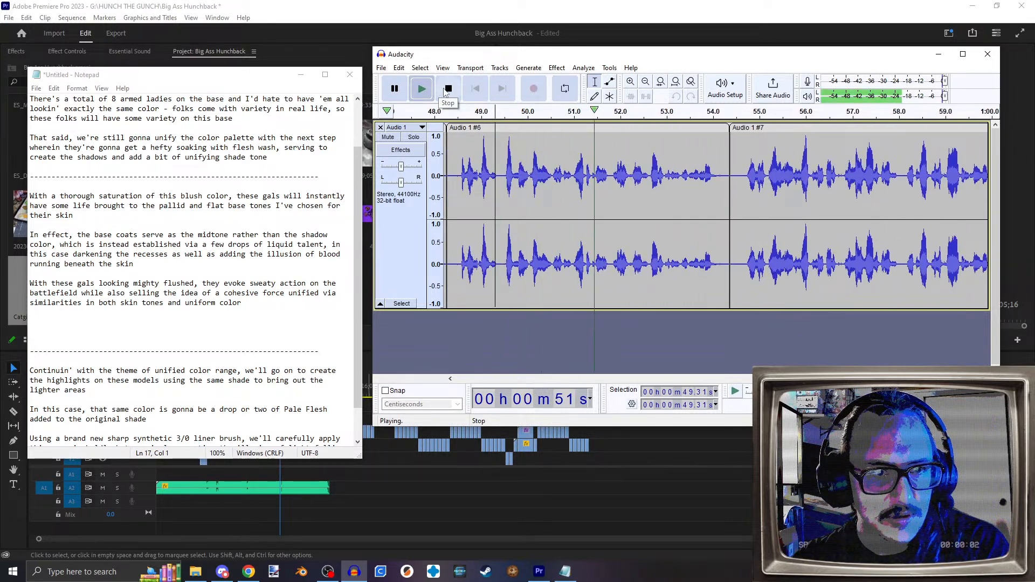
pyautogui.click(447, 89)
# Step: Play back the beginnings of the earlier narration clips Audio 1 #5 and #4
pyautogui.moveTo(852, 379); pyautogui.dragTo(776, 379)
pyautogui.click(539, 190)
pyautogui.click(422, 90)
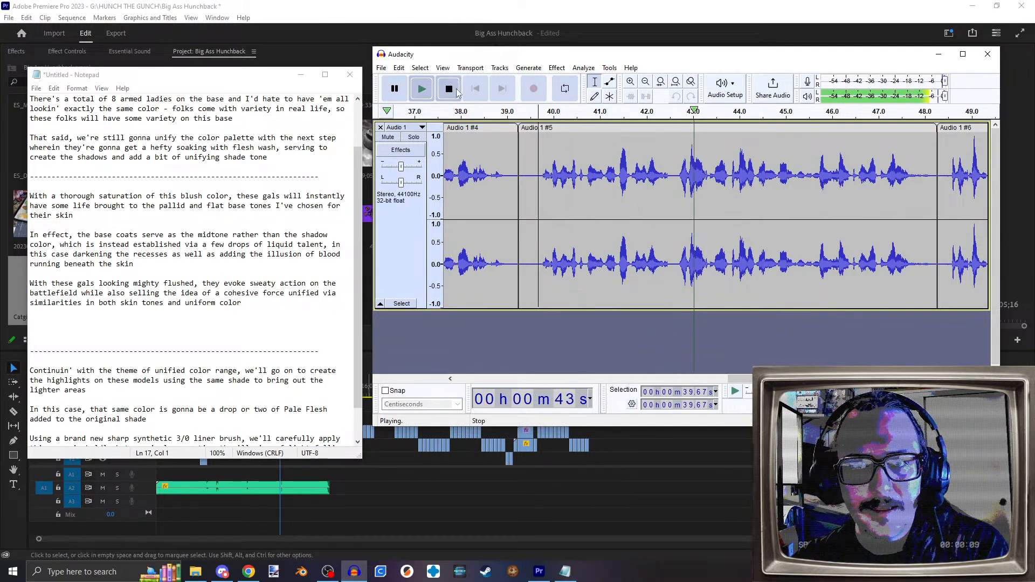
pyautogui.click(450, 89)
pyautogui.moveTo(775, 379); pyautogui.dragTo(693, 379)
pyautogui.click(529, 243)
pyautogui.click(420, 93)
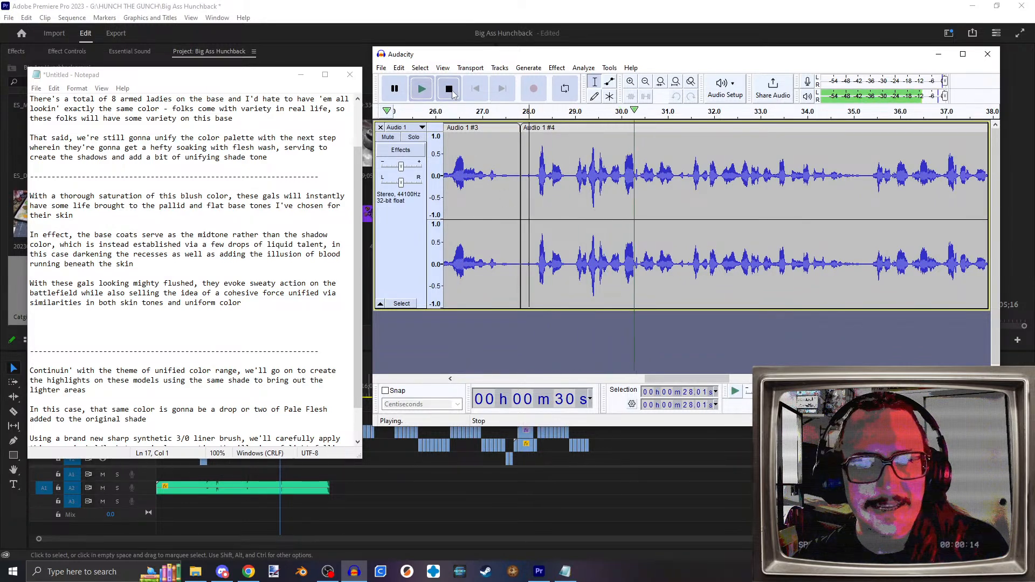
pyautogui.click(452, 93)
# Step: Find where narration clip Audio 1 #5 starts and delete the recorded audio from about 39 s onward
pyautogui.moveTo(688, 379); pyautogui.dragTo(735, 379)
pyautogui.click(756, 224)
pyautogui.click(432, 92)
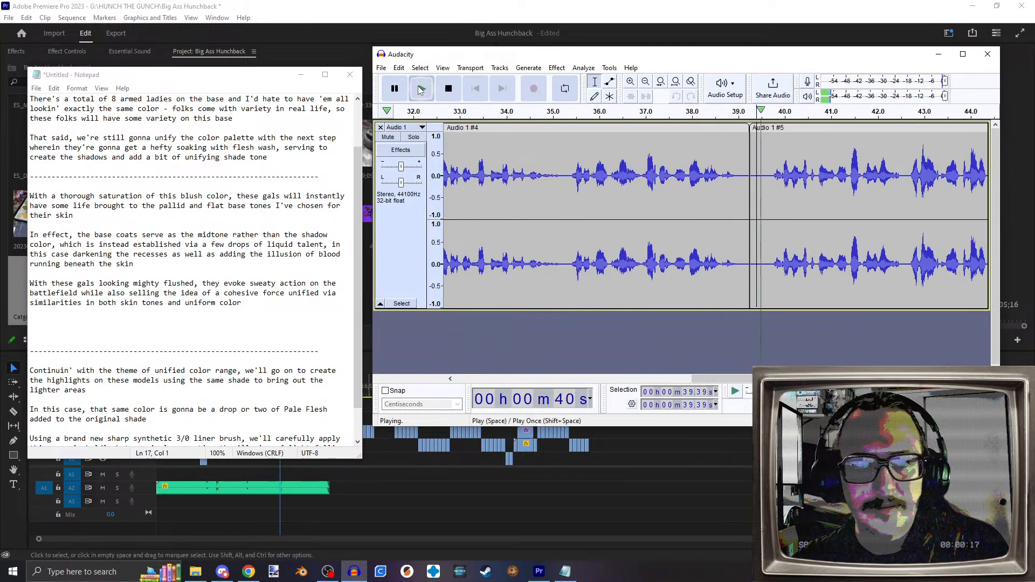
pyautogui.click(448, 89)
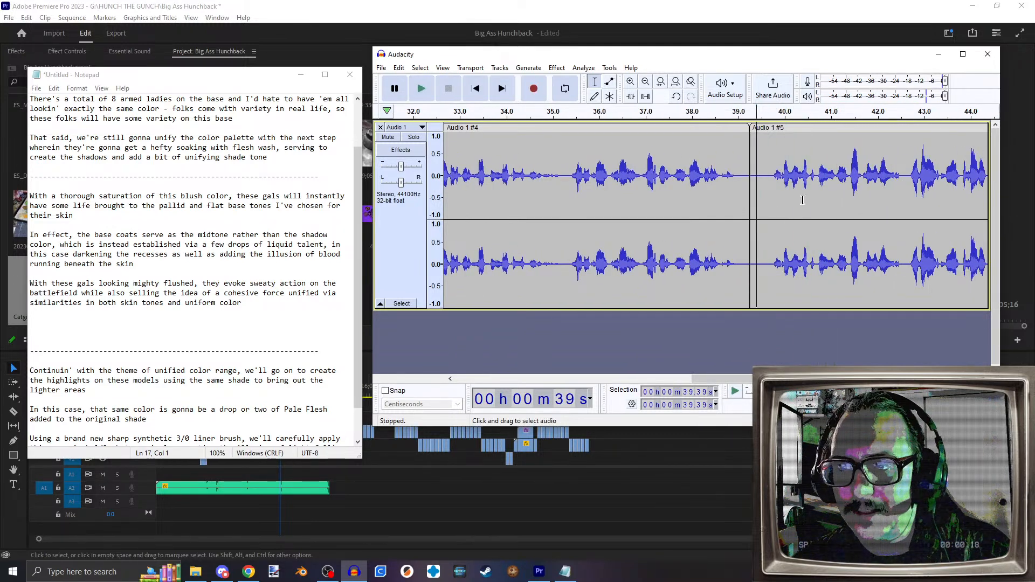
pyautogui.click(745, 181)
pyautogui.click(651, 142)
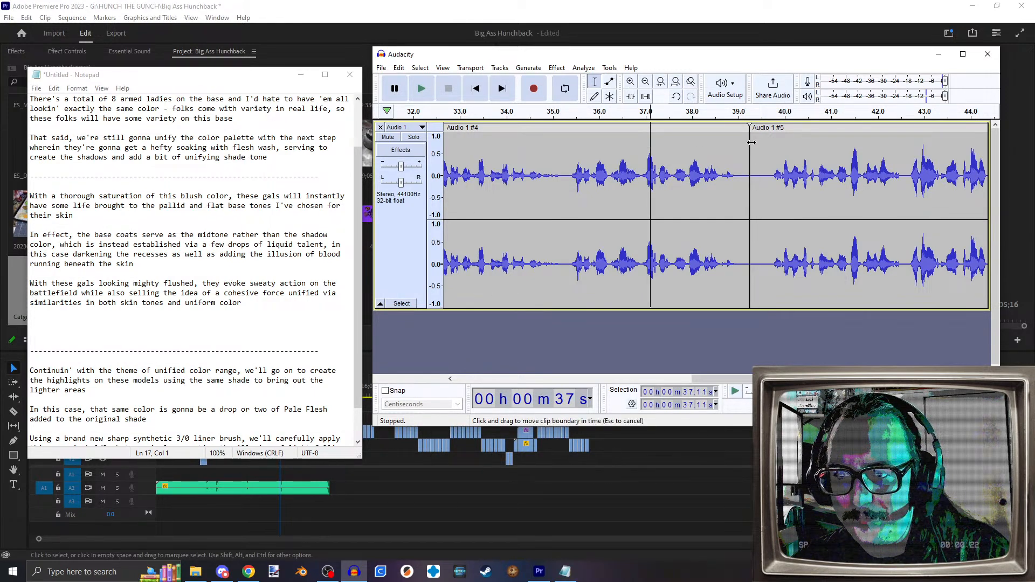
pyautogui.moveTo(756, 143); pyautogui.dragTo(842, 204)
pyautogui.press('Delete')
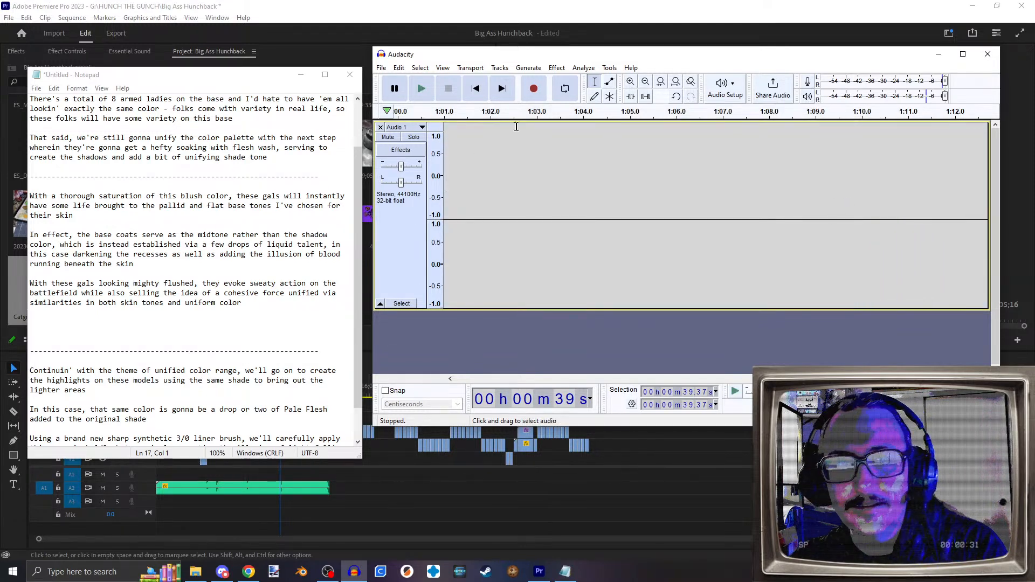
# Step: Remove the leftover piece after clip Audio 1 #4, cutting the track back to 39.24 s
pyautogui.click(501, 89)
pyautogui.moveTo(730, 188); pyautogui.dragTo(711, 194)
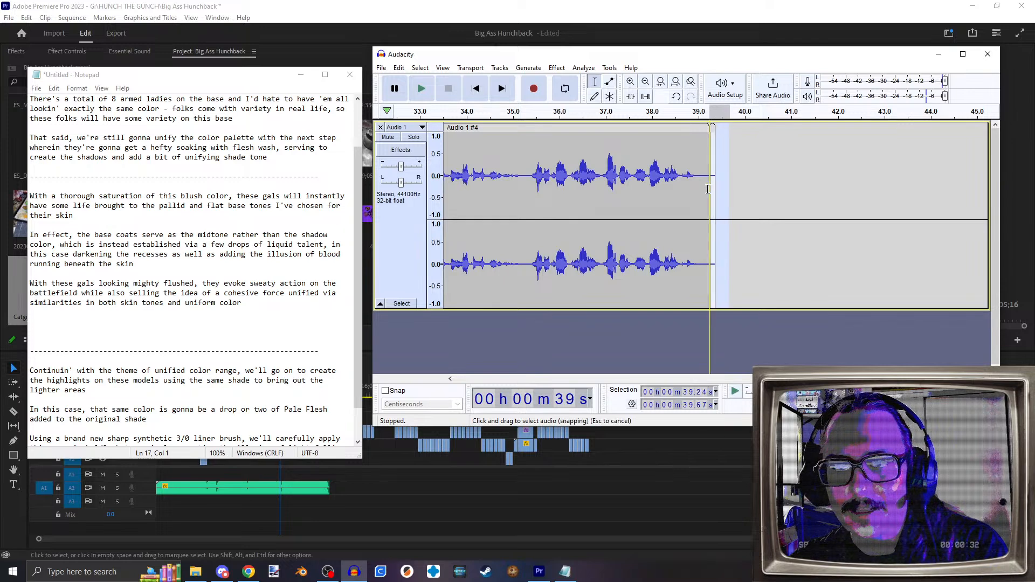
pyautogui.press('Delete')
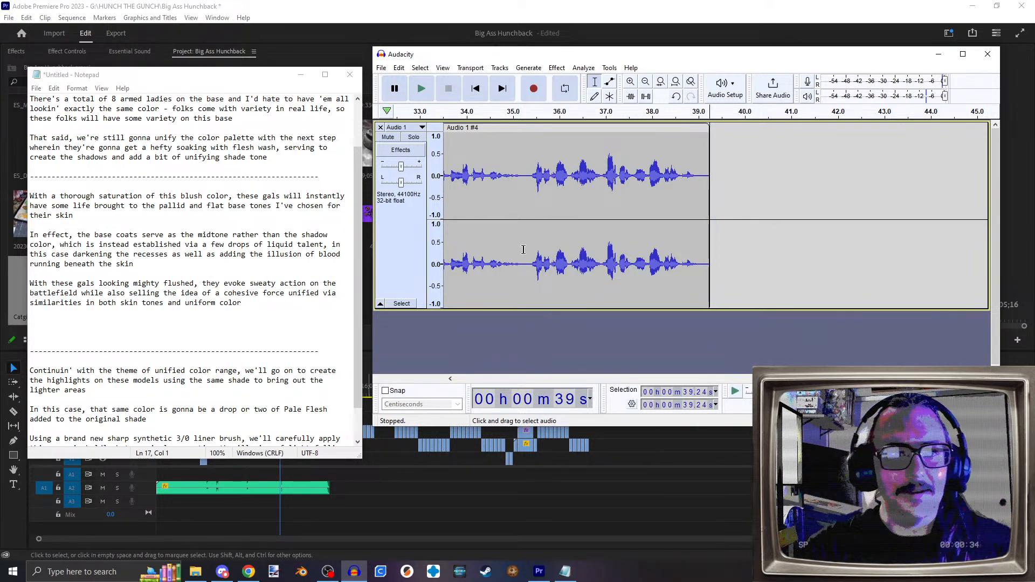
# Step: Record the "With a thorough saturation of this blush color" paragraph from 39.24 s and trim its silent tail back to 49.03 s
pyautogui.click(532, 90)
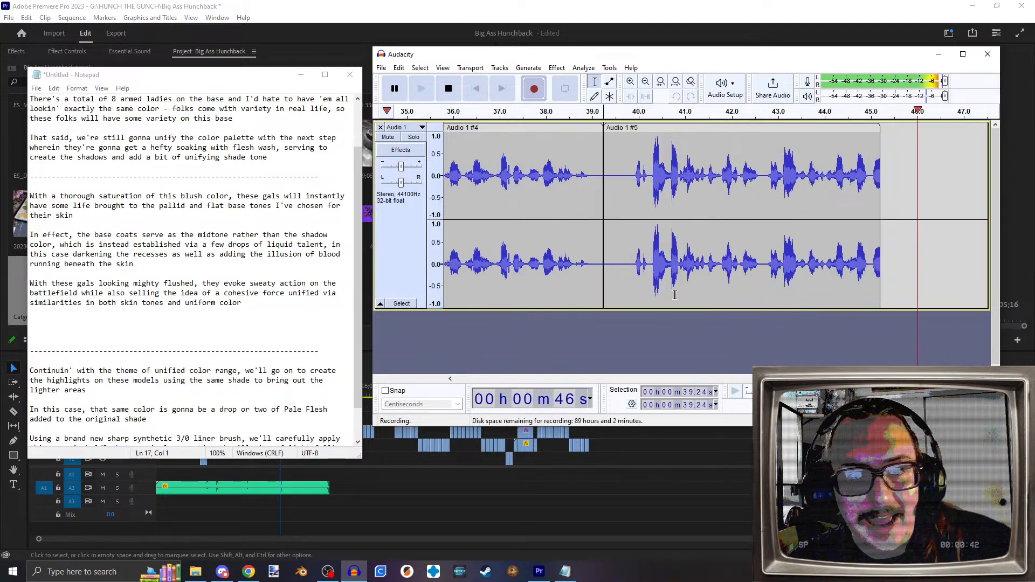
pyautogui.click(450, 89)
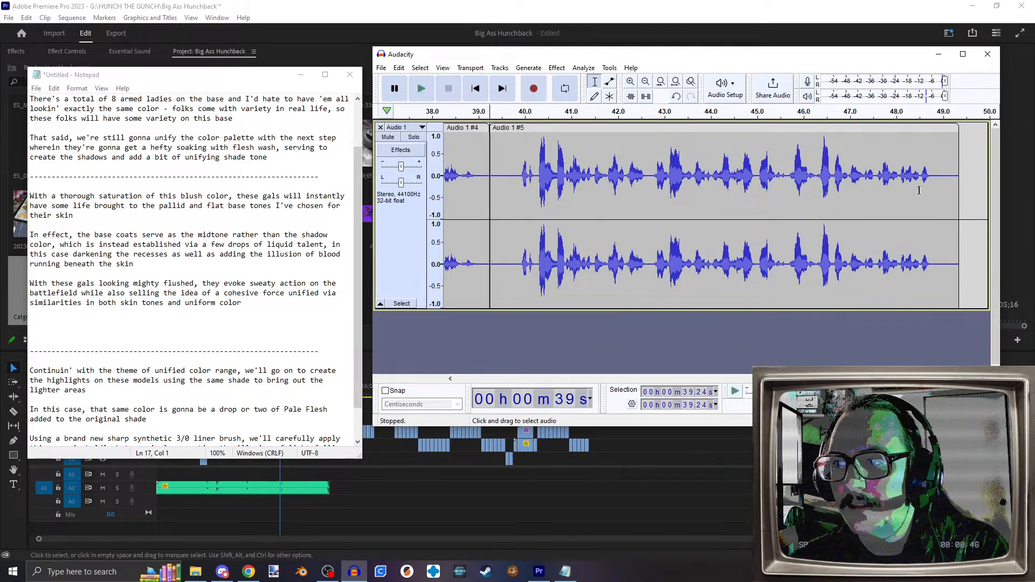
pyautogui.click(503, 88)
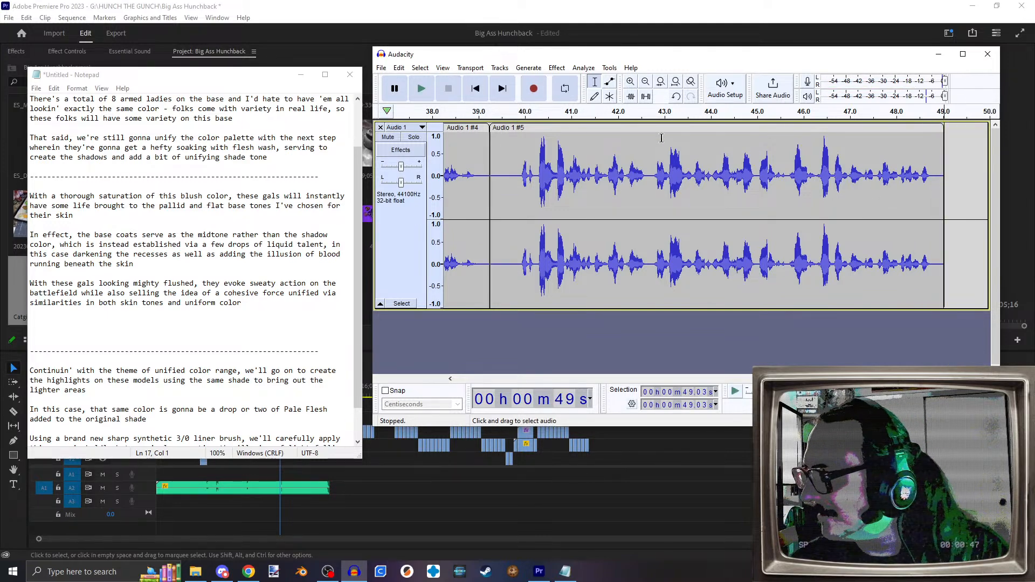
# Step: Record the "In effect, the base coats serve as the midtone" paragraph and cut its silent tail back to 1:03.44
pyautogui.click(534, 90)
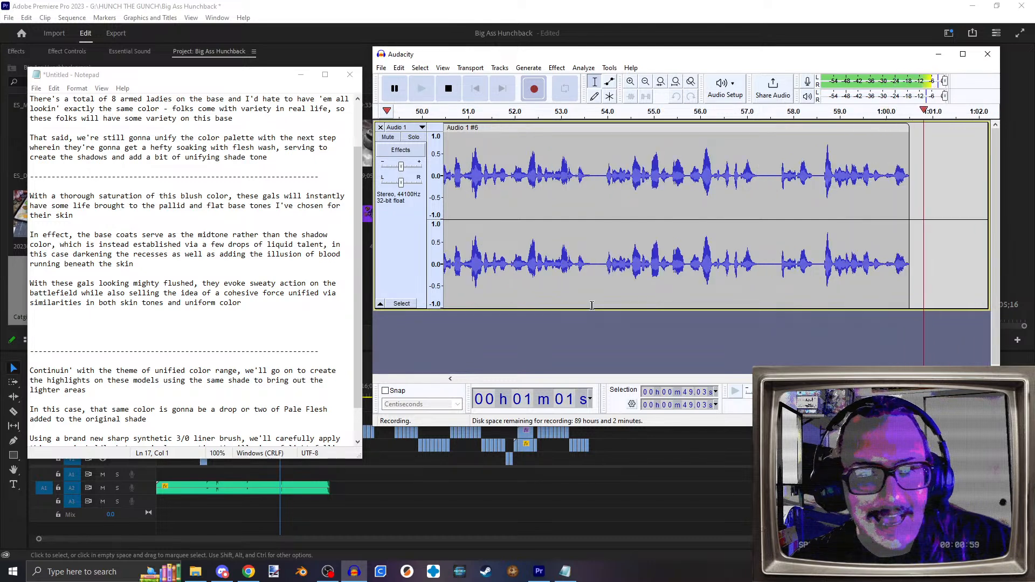
pyautogui.click(448, 89)
pyautogui.moveTo(948, 194); pyautogui.dragTo(931, 190)
pyautogui.press('Delete')
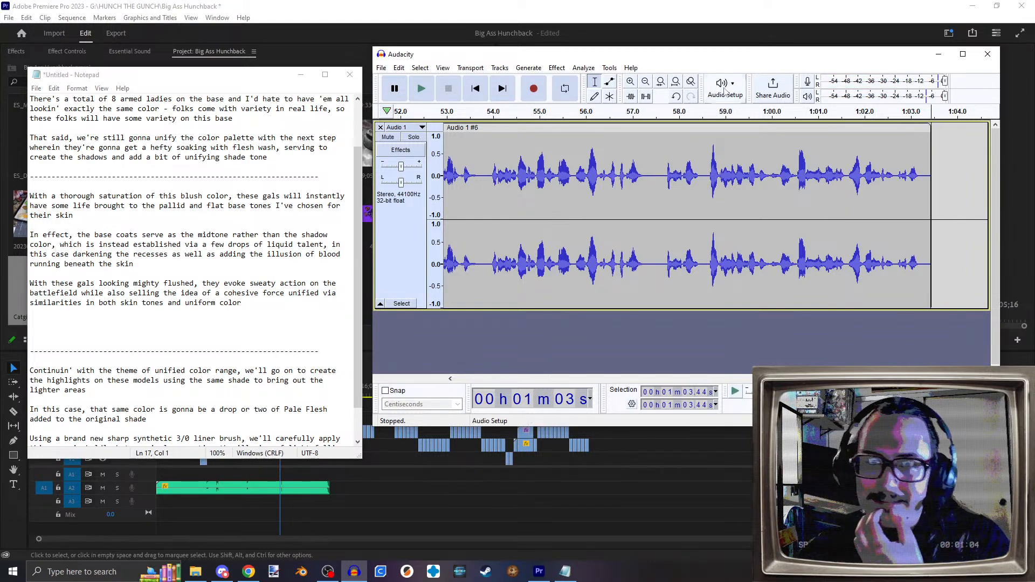
# Step: Record the "With these gals looking mighty flushed" paragraph from 1:03.44
pyautogui.click(535, 90)
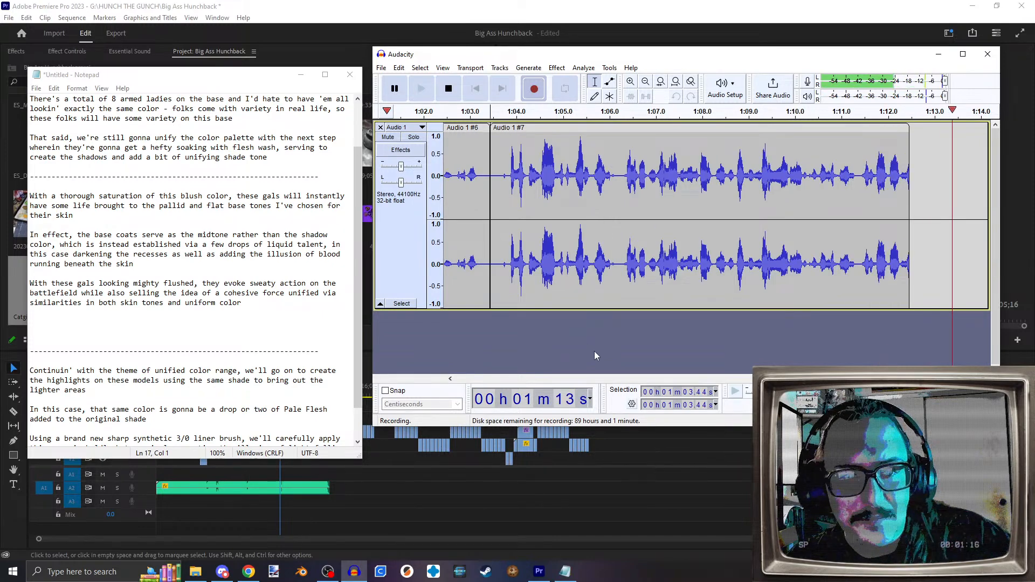
pyautogui.click(448, 89)
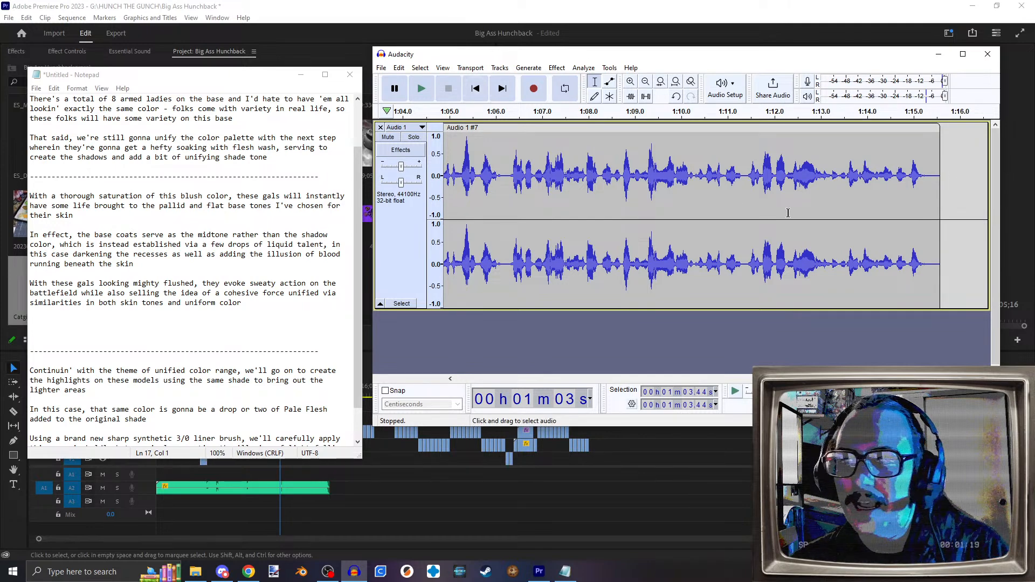
# Step: Play back the start of clip Audio 1 #5 from 39.44 s and place the cursor just before it at 38.84 s
pyautogui.hscroll(-10, 803, 310)
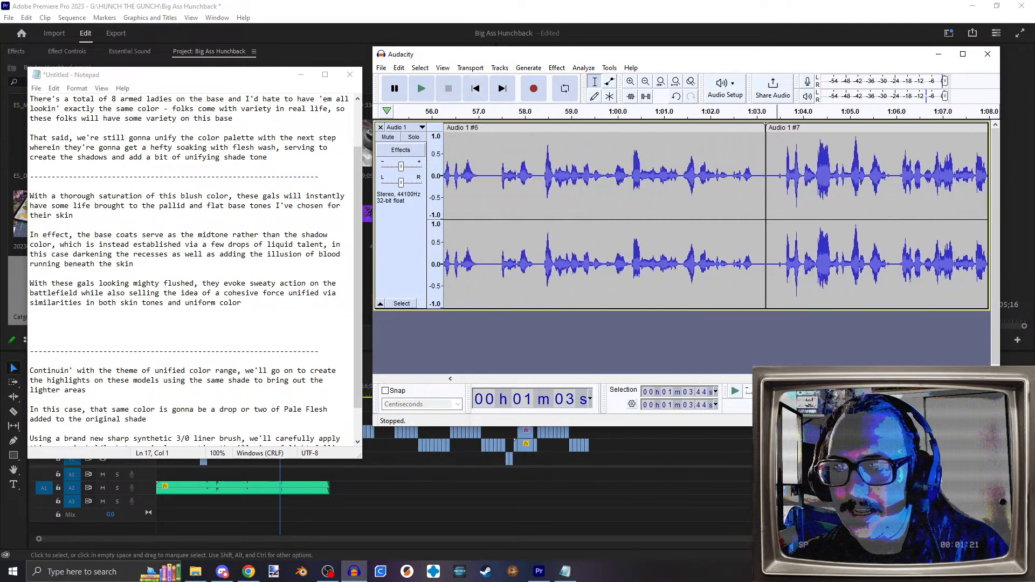
pyautogui.hscroll(-15, 692, 181)
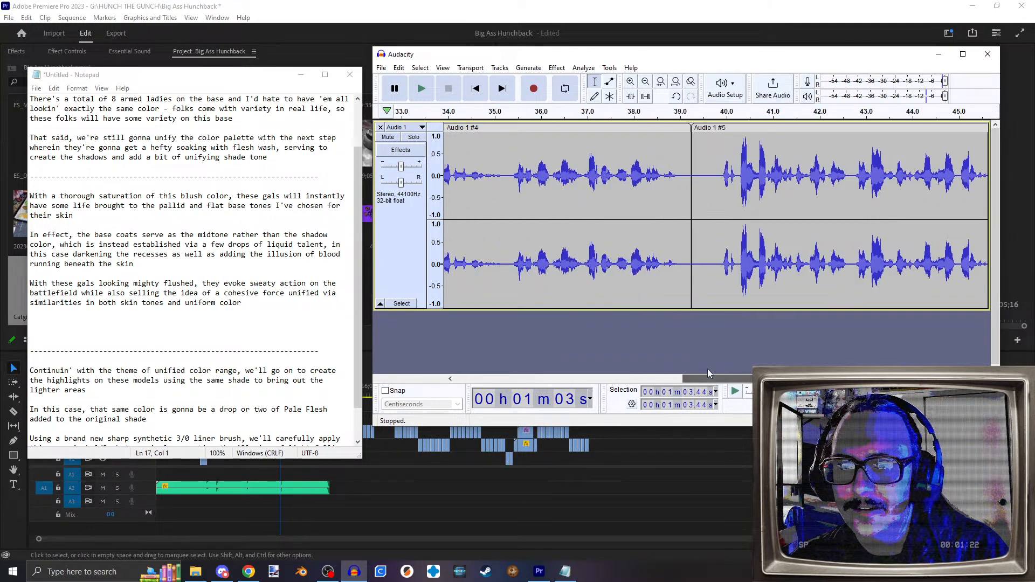
pyautogui.hotkey('ctrl', 'z')
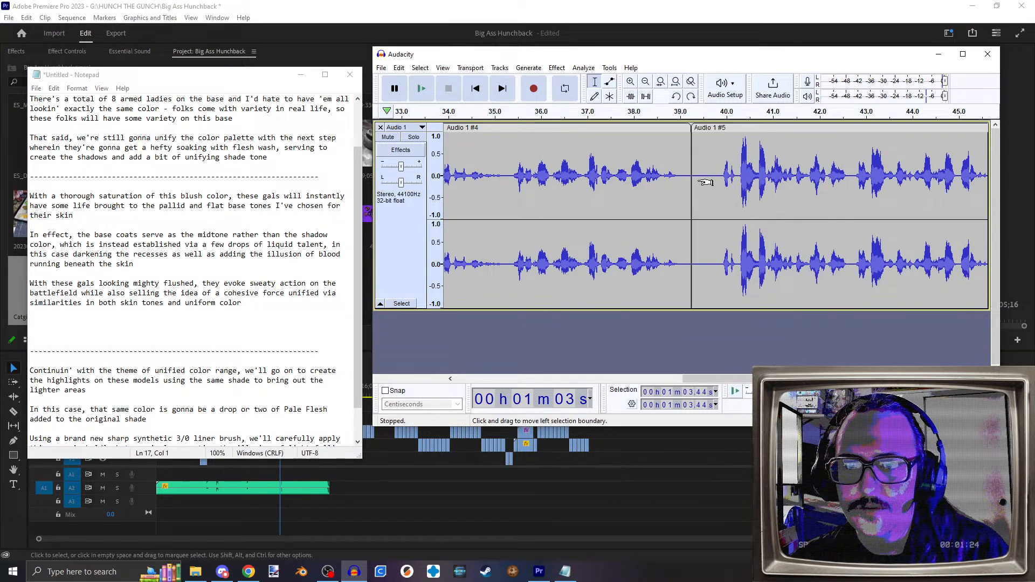
pyautogui.click(701, 182)
pyautogui.press('space')
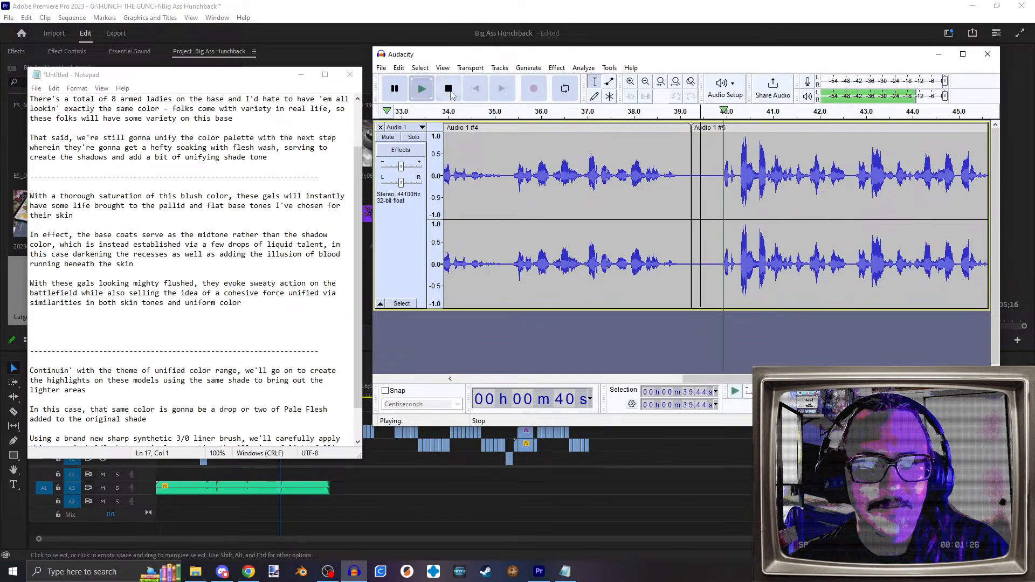
pyautogui.click(449, 90)
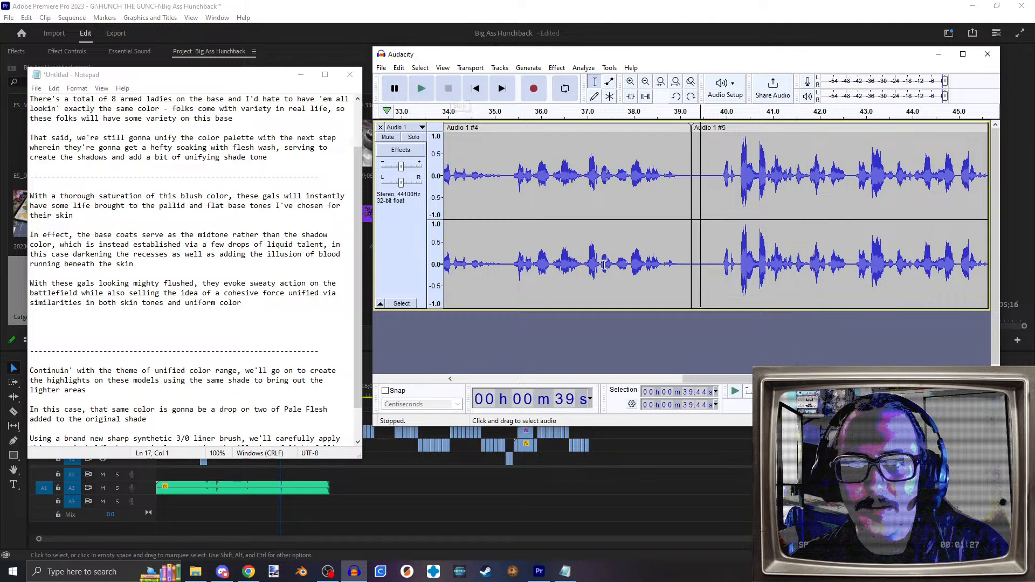
pyautogui.click(673, 146)
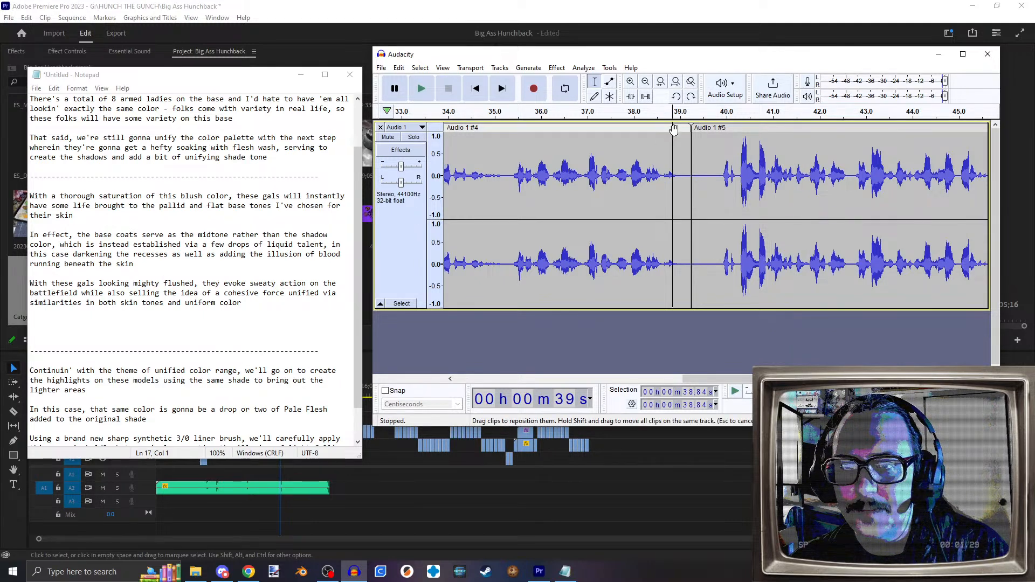
# Step: Paste the previously cut narration at the end of the track, directly after clip Audio 1 #7 at 1:15.58
pyautogui.moveTo(764, 380); pyautogui.dragTo(986, 379)
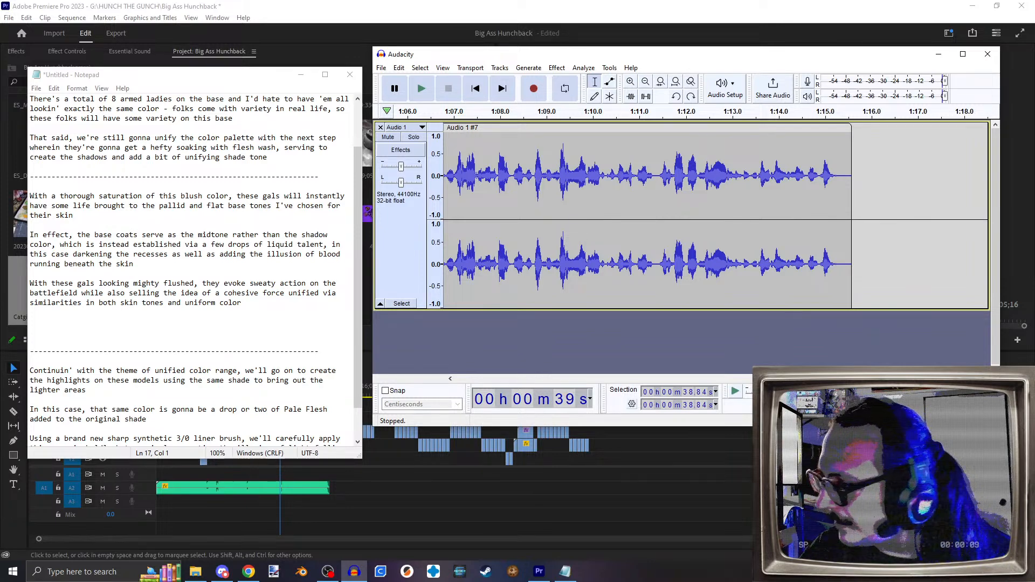
pyautogui.hotkey('alt', 'Tab')
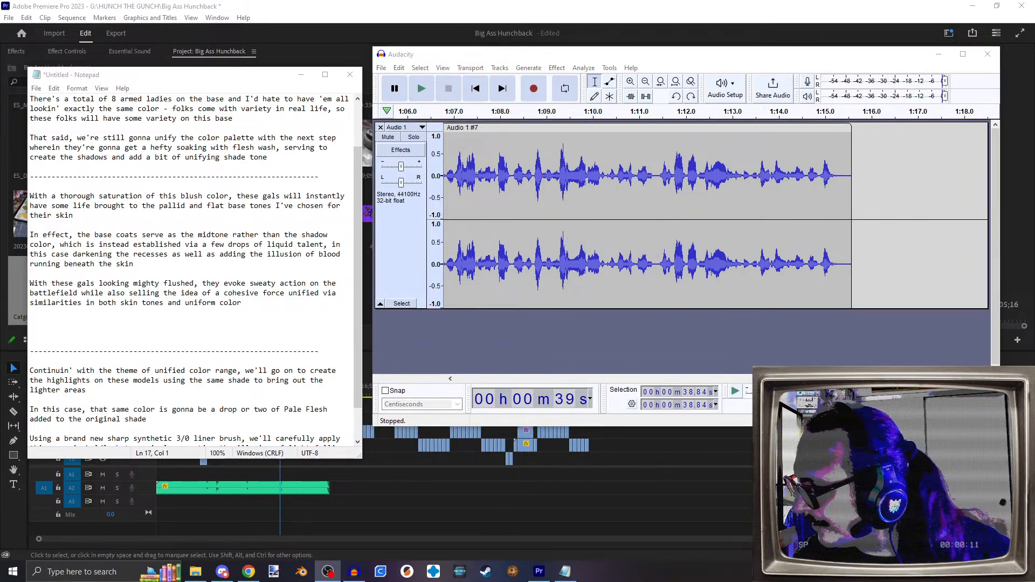
pyautogui.hotkey('alt', 'Tab')
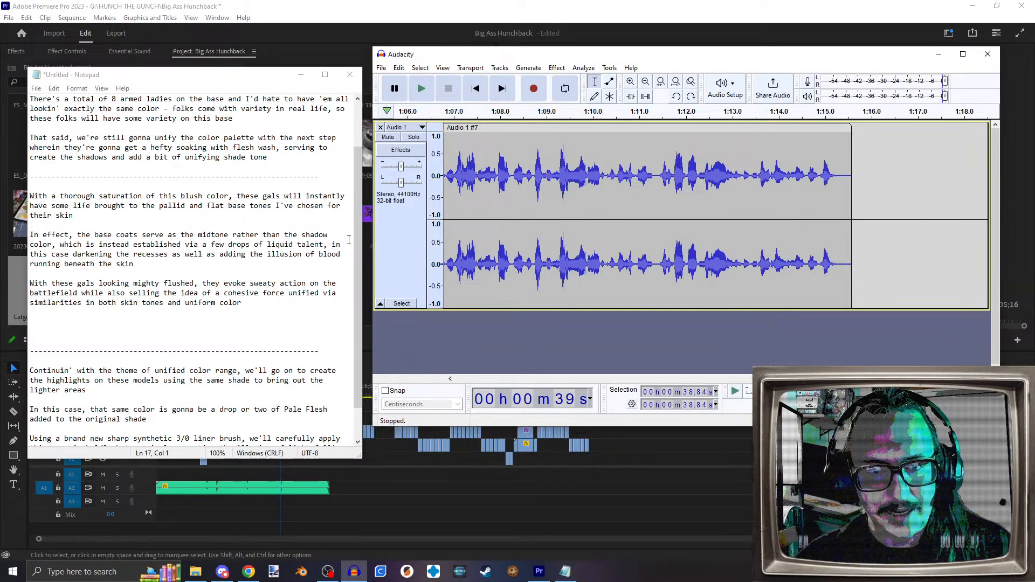
pyautogui.moveTo(355, 248); pyautogui.dragTo(355, 278)
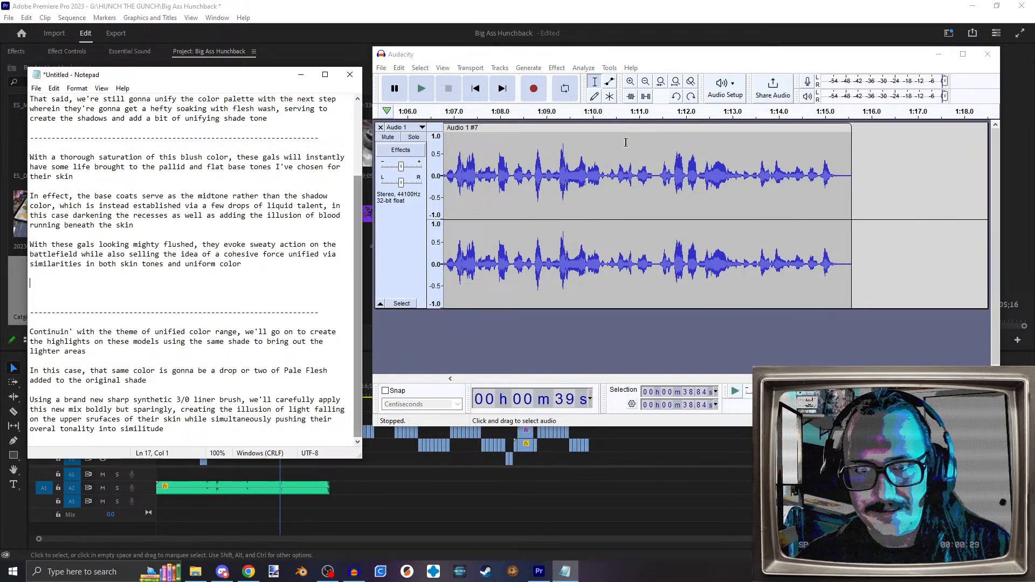
pyautogui.click(503, 89)
pyautogui.hotkey('ctrl', 'v')
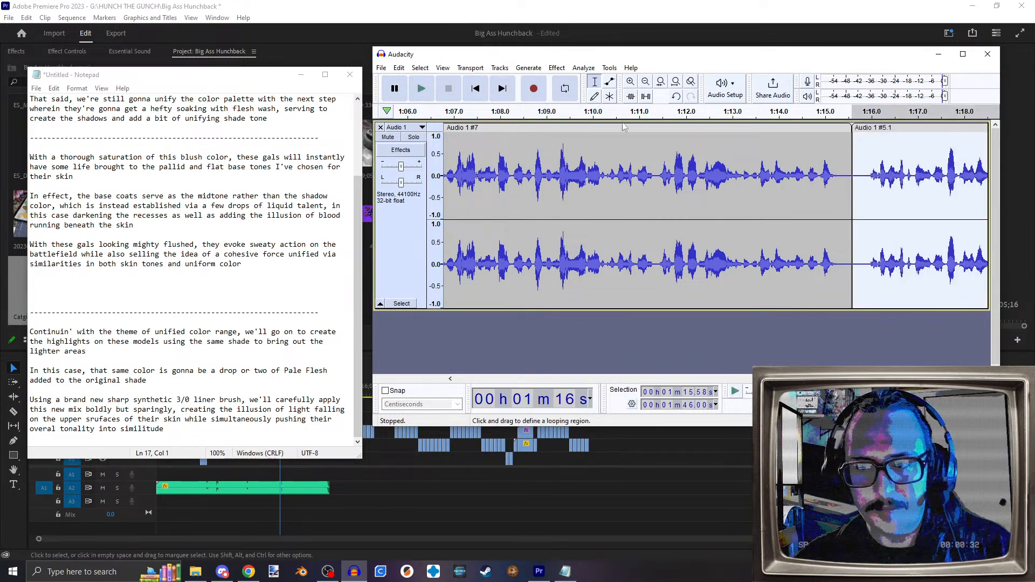
pyautogui.click(502, 89)
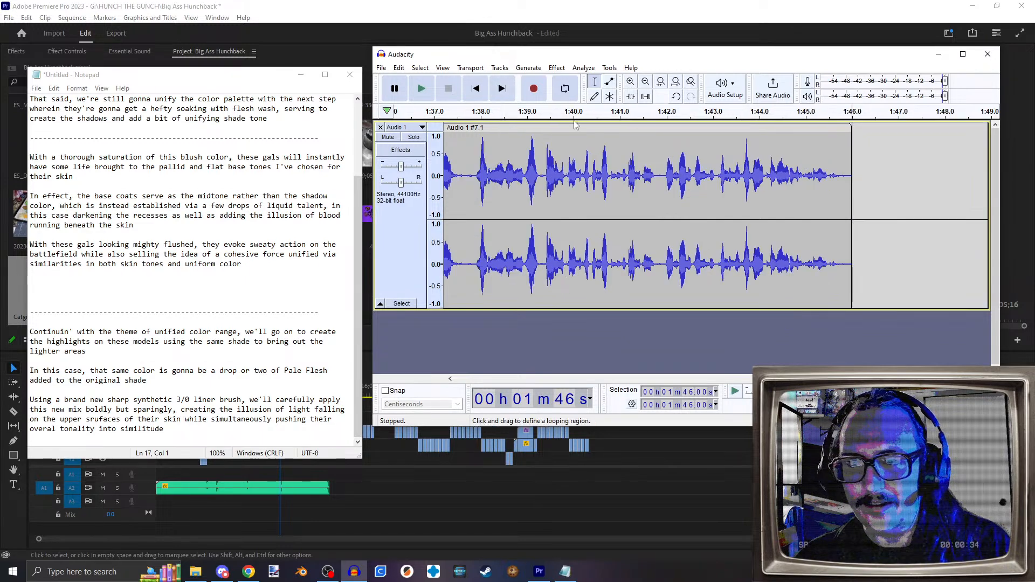
# Step: Switch to Premiere Pro, open the Catgirls sequence and move the playhead back to the cut at 00;01;32;16
pyautogui.click(597, 484)
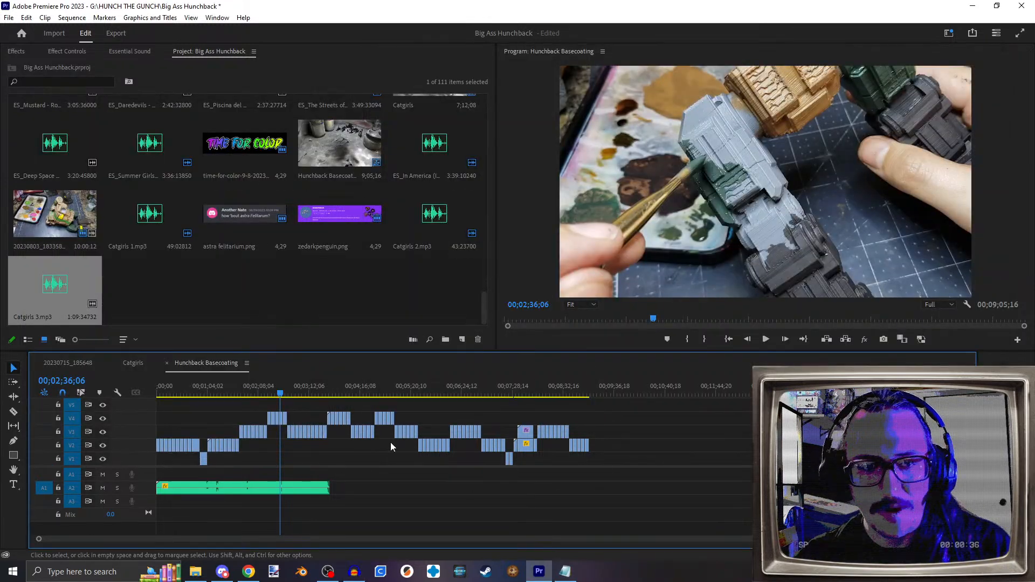
pyautogui.click(134, 363)
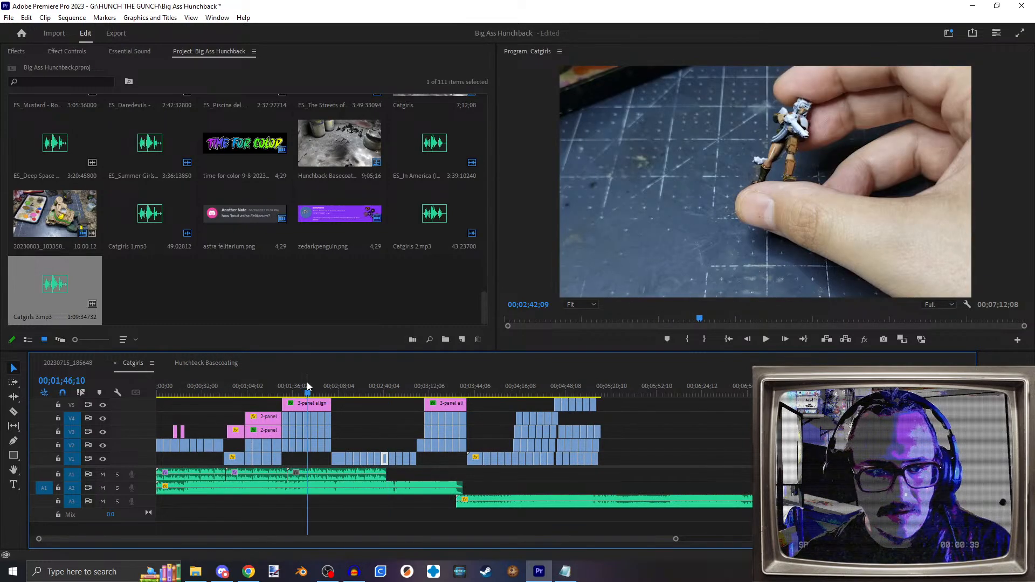
pyautogui.press('Up')
pyautogui.press('Up')
pyautogui.press('Up')
pyautogui.press('Up')
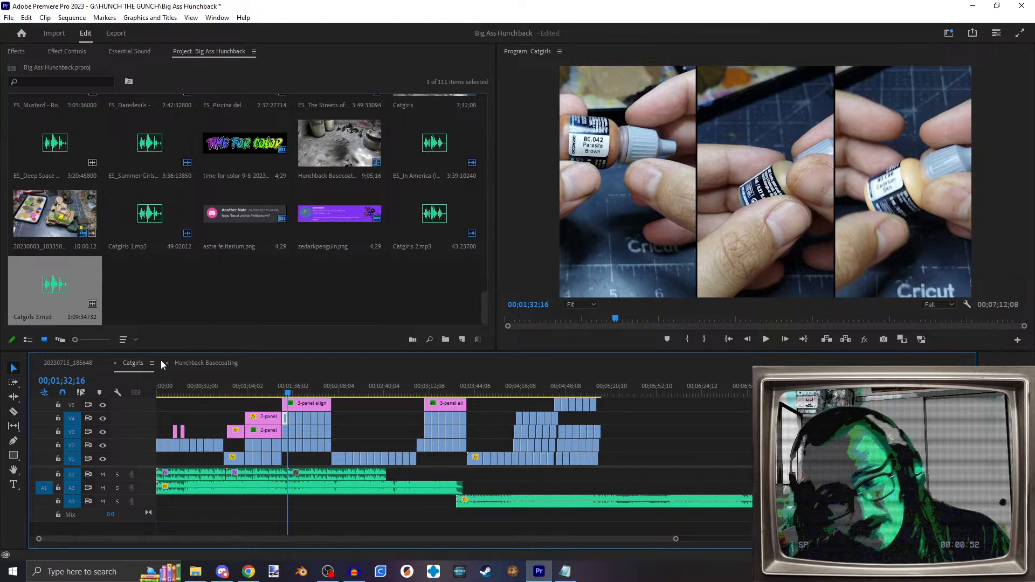
# Step: Set the playhead to 00;03;18;16 and examine the footage where the 1:46 narration would end
pyautogui.click(60, 380)
pyautogui.click(64, 382)
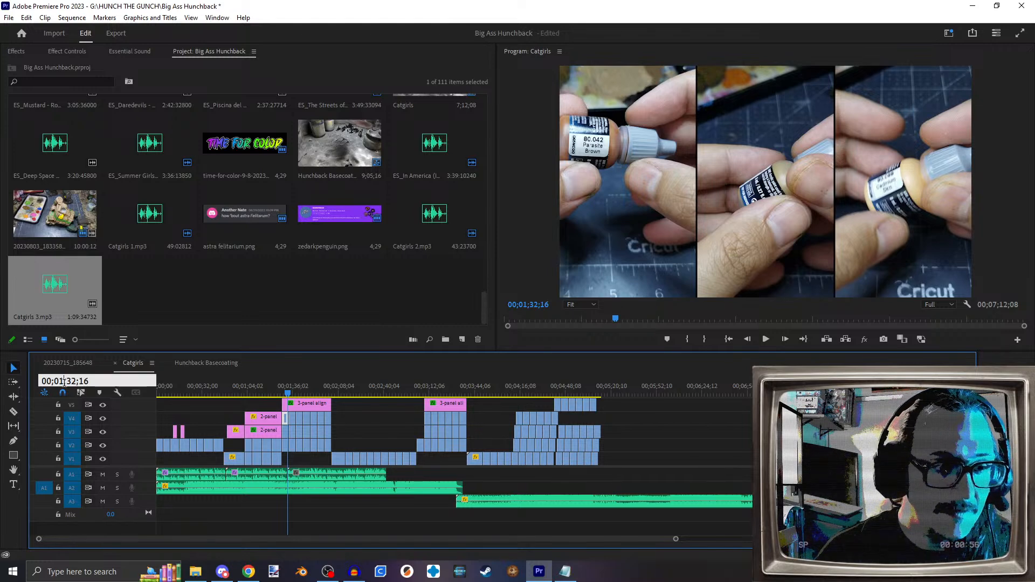
pyautogui.press('BackSpace')
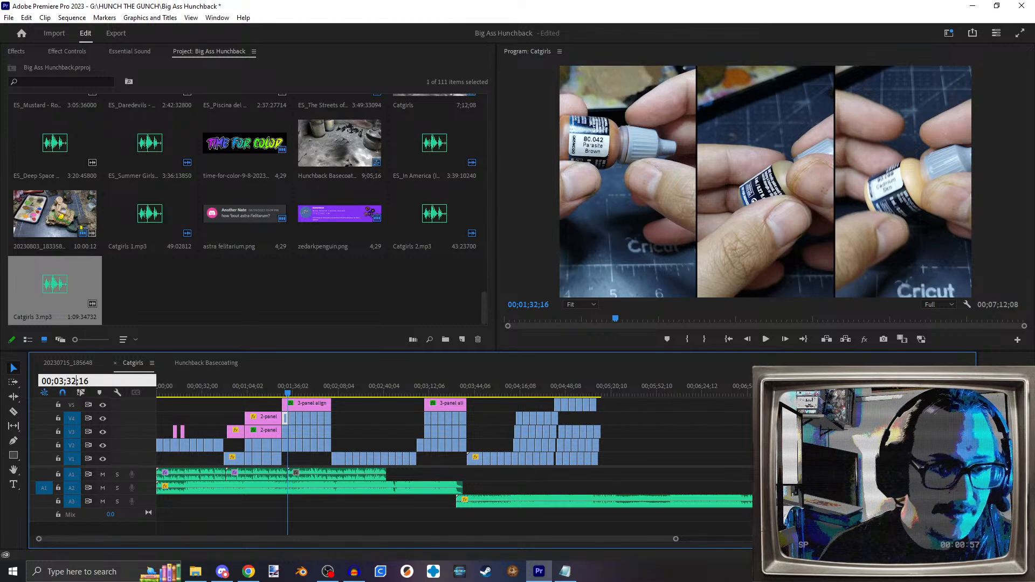
pyautogui.write('3;18')
pyautogui.press('Return')
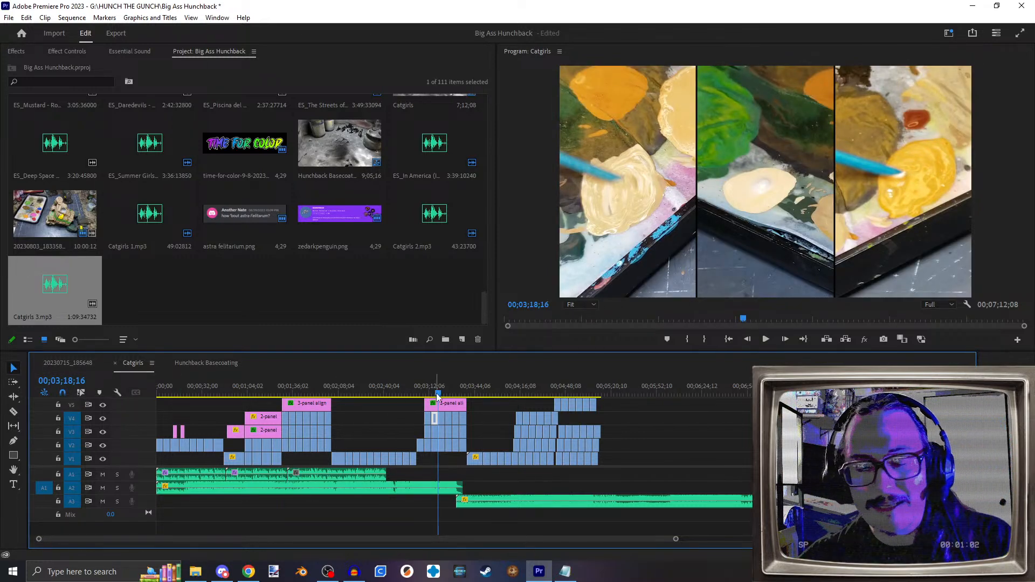
pyautogui.scroll(5, 446, 458)
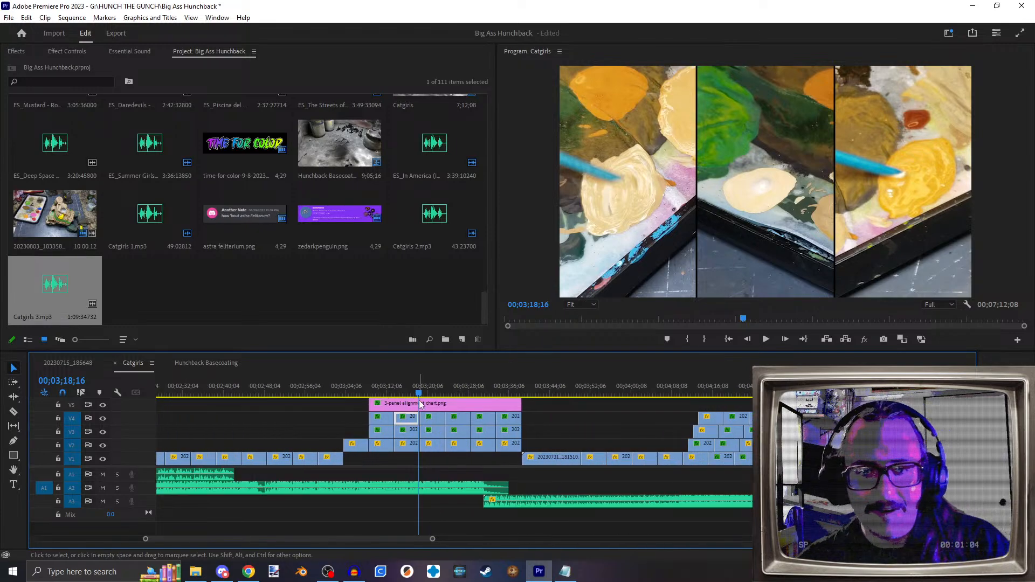
pyautogui.moveTo(420, 394)
pyautogui.mouseDown()
pyautogui.moveTo(522, 403)
pyautogui.moveTo(326, 398)
pyautogui.moveTo(420, 401)
pyautogui.mouseUp()
# Step: Switch back to Audacity and export the narration as an MP3 to the Voiceovers folder, replacing the existing Catgirls 3 file
pyautogui.click(564, 570)
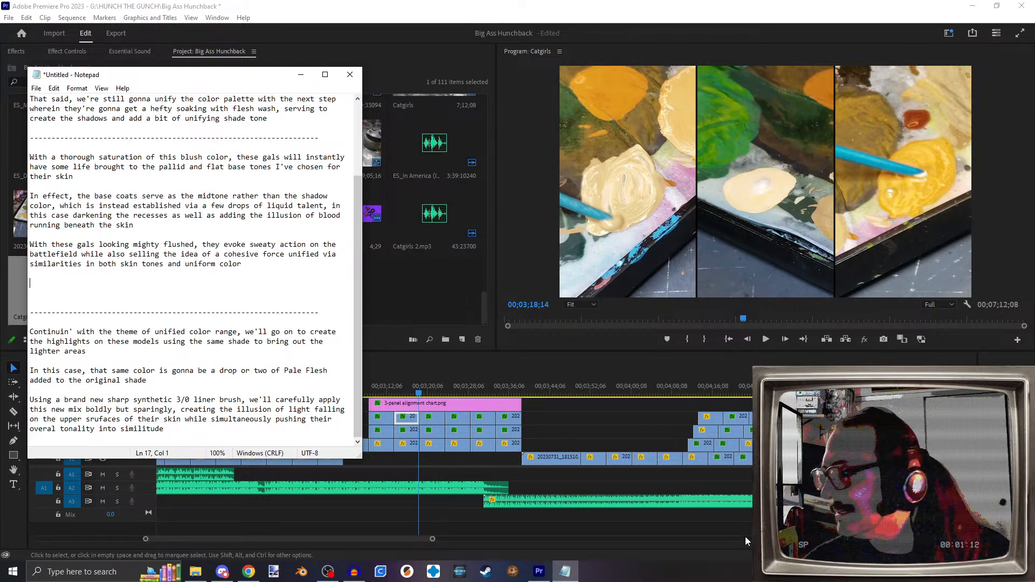
pyautogui.click(196, 571)
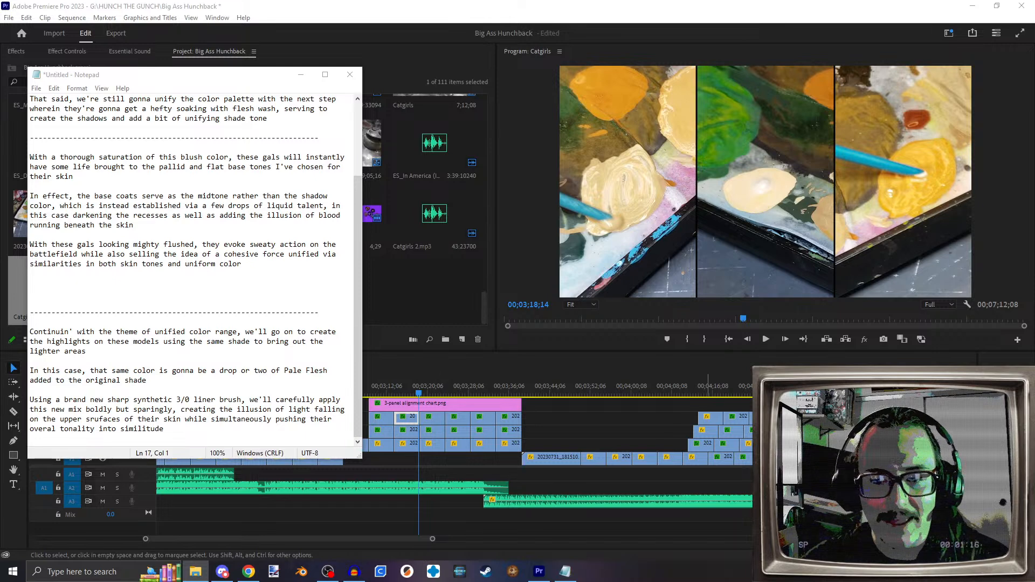
pyautogui.click(354, 572)
pyautogui.click(381, 68)
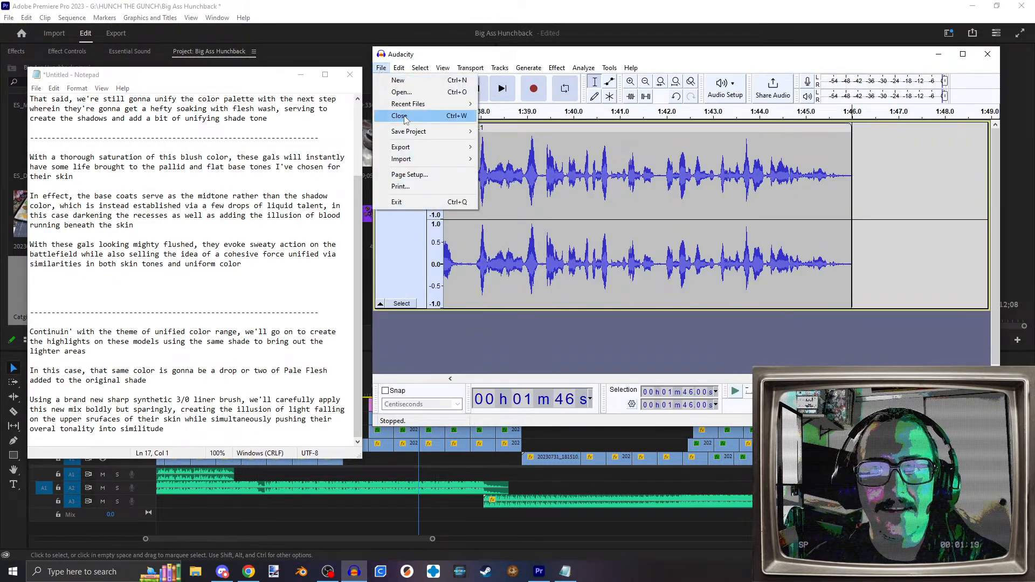
pyautogui.moveTo(407, 148)
pyautogui.click(512, 148)
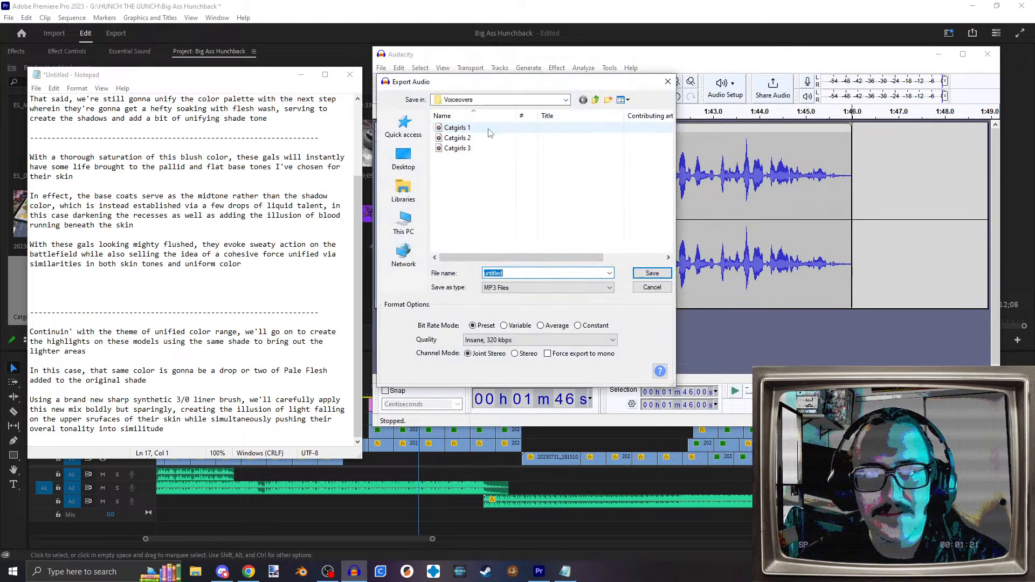
pyautogui.click(467, 152)
pyautogui.click(654, 273)
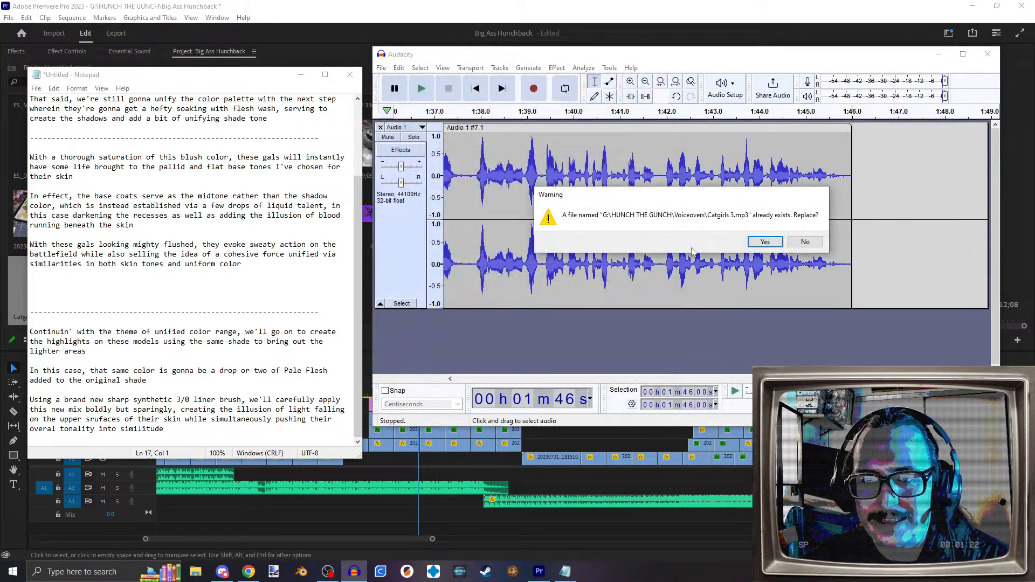
pyautogui.click(763, 242)
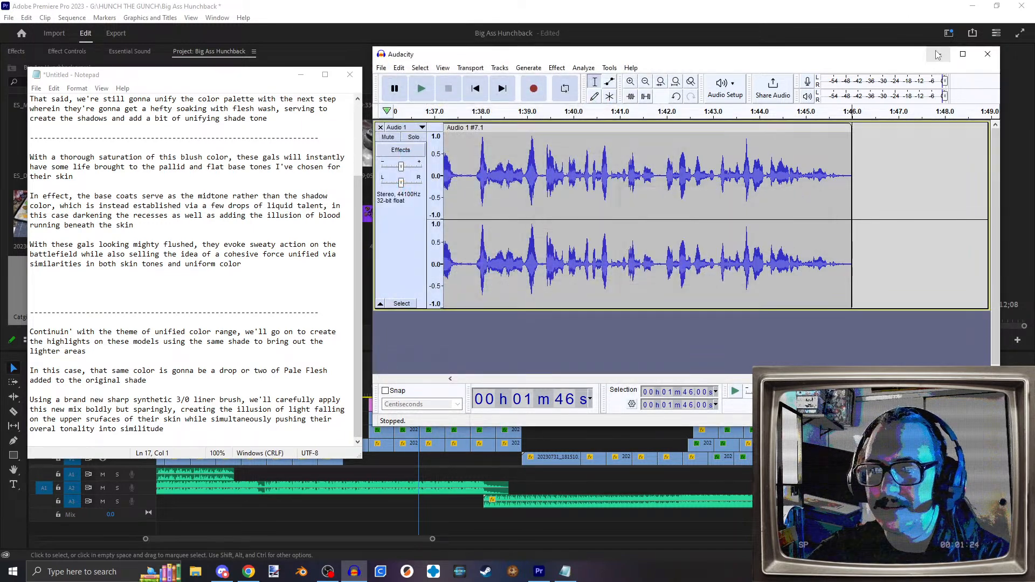
# Step: Return to Premiere Pro, minimizing Audacity and the script, and delete the old Catgirls 3 narration clip from track A1
pyautogui.click(939, 54)
pyautogui.click(300, 75)
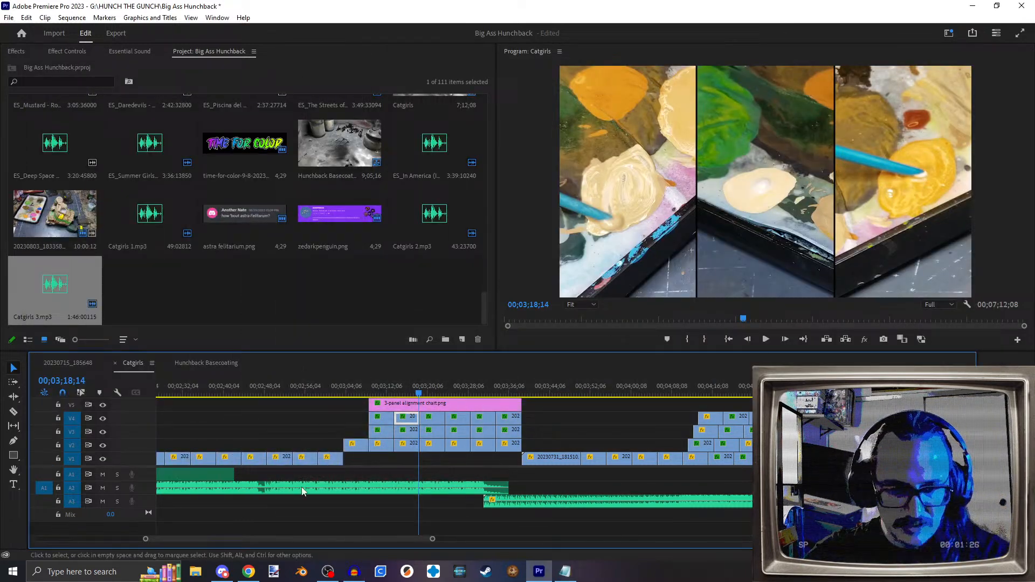
pyautogui.scroll(1, 479, 535)
pyautogui.scroll(15, 455, 529)
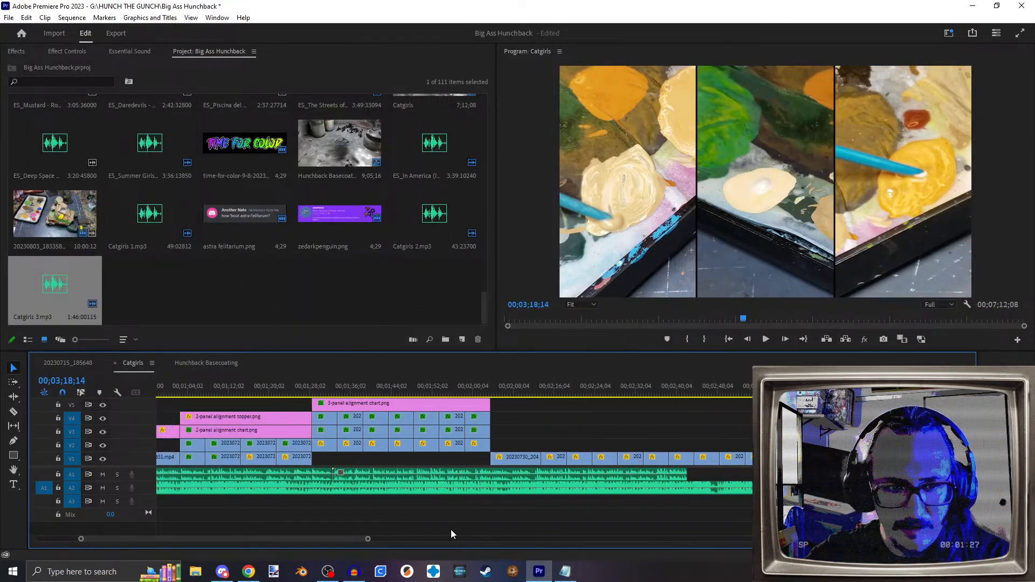
pyautogui.click(499, 469)
pyautogui.press('Delete')
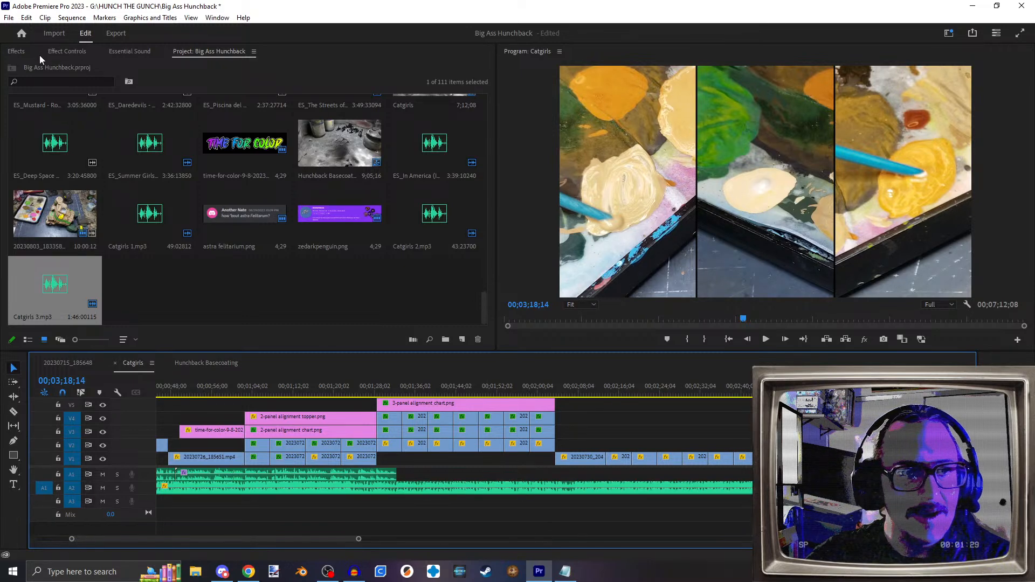
# Step: Place the updated Catgirls 3.mp3 on track A1 directly after the Catgirls 2 narration and check the footage around 00;01;58;15
pyautogui.click(66, 51)
pyautogui.click(23, 53)
pyautogui.click(189, 52)
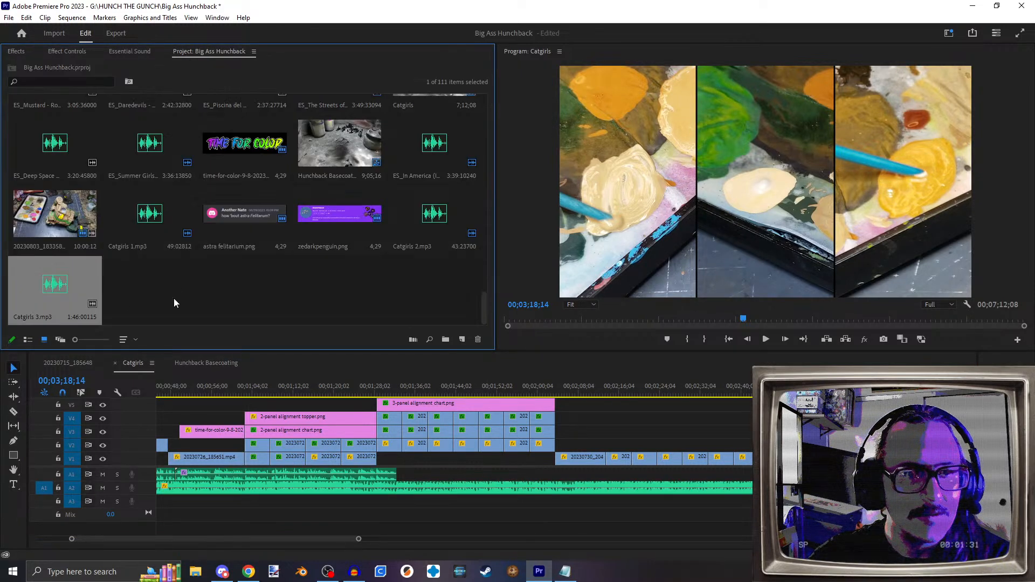
pyautogui.moveTo(299, 404); pyautogui.dragTo(404, 480)
pyautogui.click(612, 398)
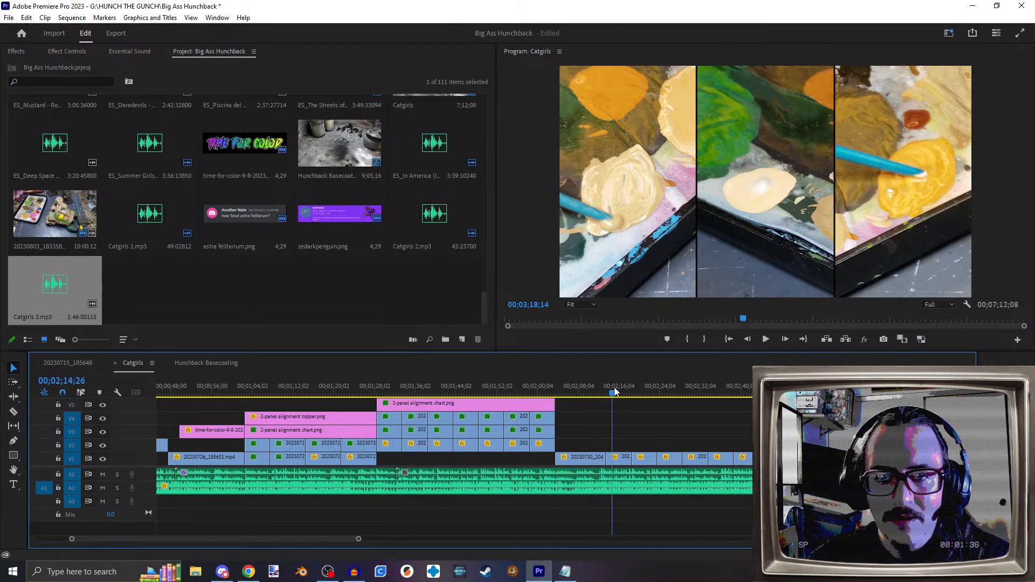
pyautogui.click(534, 391)
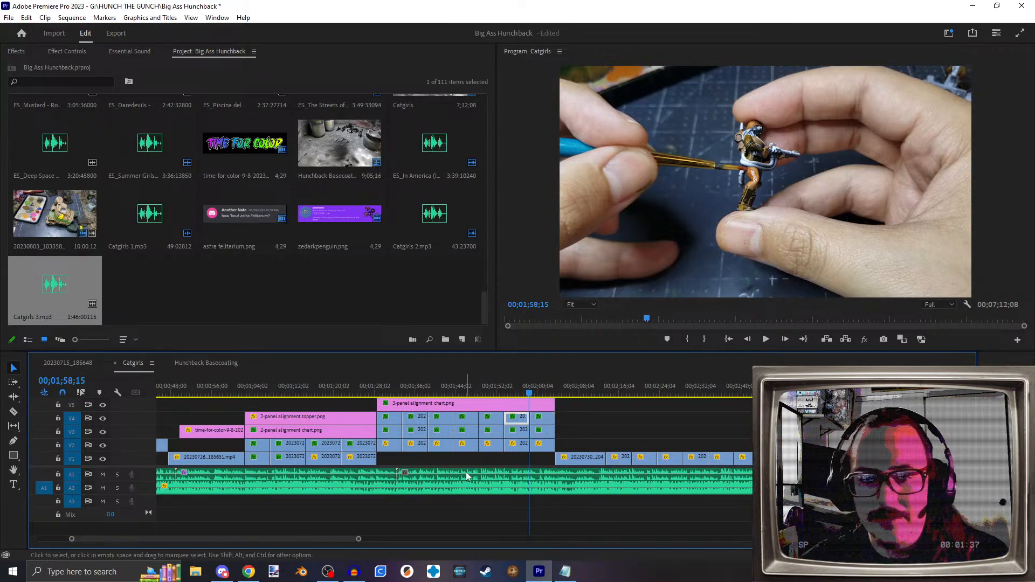
# Step: Copy the Hard Limiter effect from the Catgirls 2 narration clip and paste it onto the Catgirls 3.mp3 clip on track A1
pyautogui.click(365, 470)
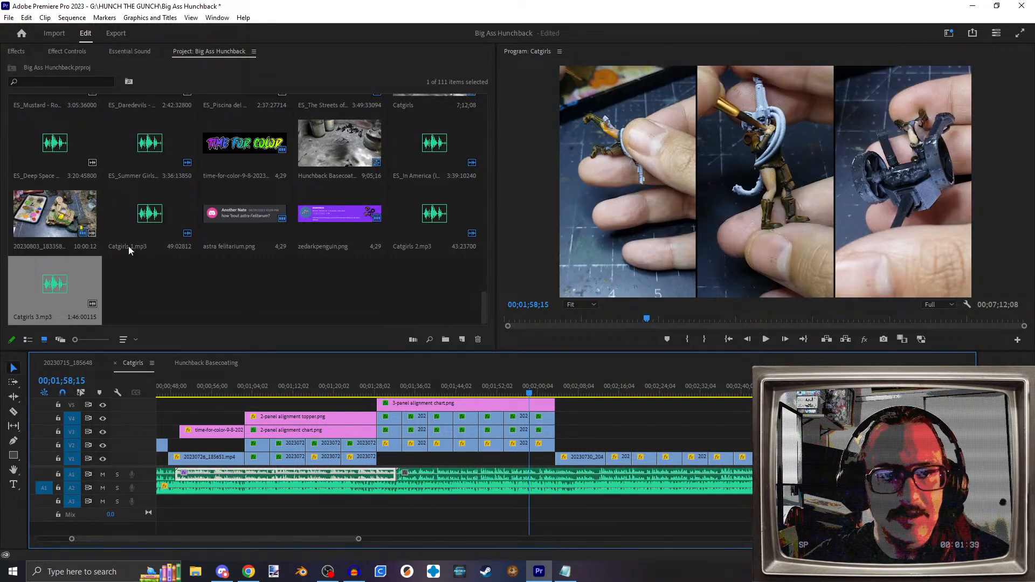
pyautogui.click(12, 49)
pyautogui.click(61, 51)
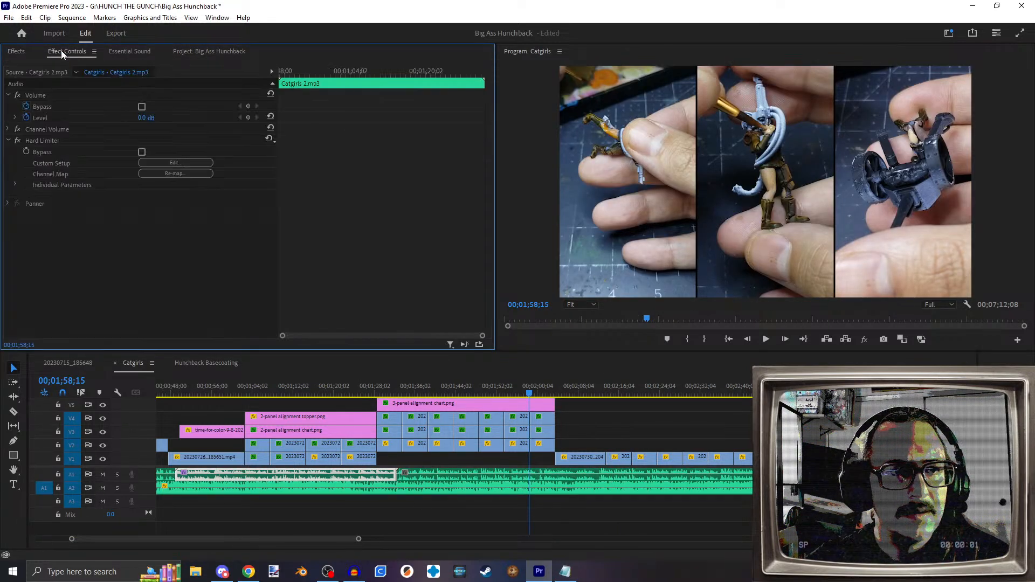
pyautogui.click(45, 140)
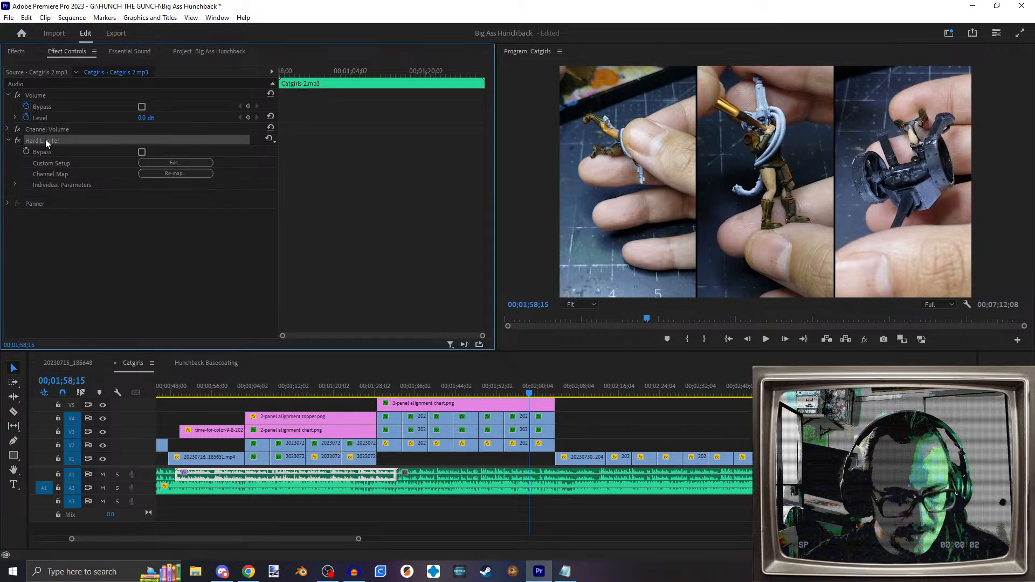
pyautogui.click(446, 473)
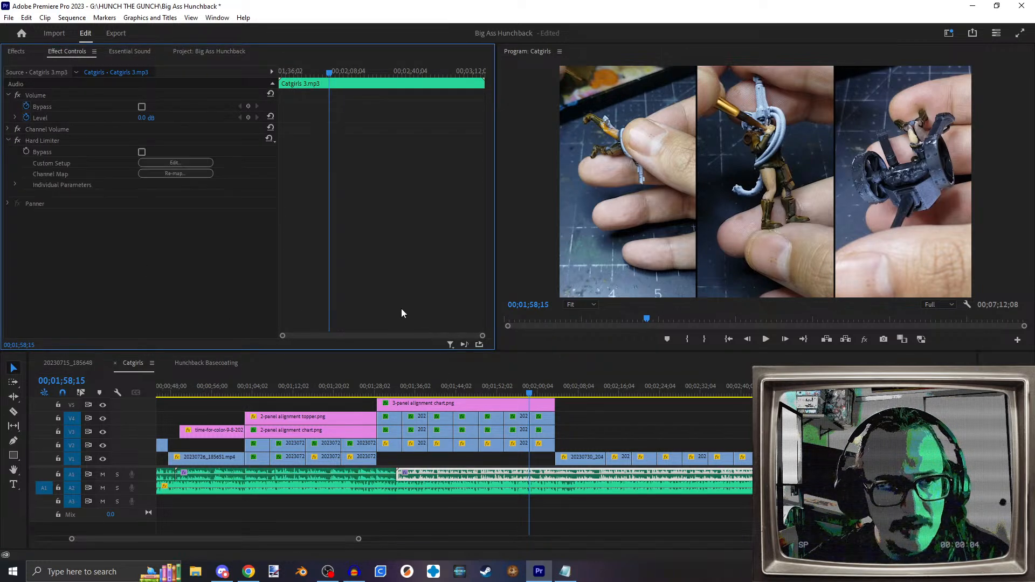
# Step: Play the sequence from the start of the Catgirls 3 narration, and review the footage up to 00;02;55;00
pyautogui.moveTo(425, 388); pyautogui.dragTo(397, 388)
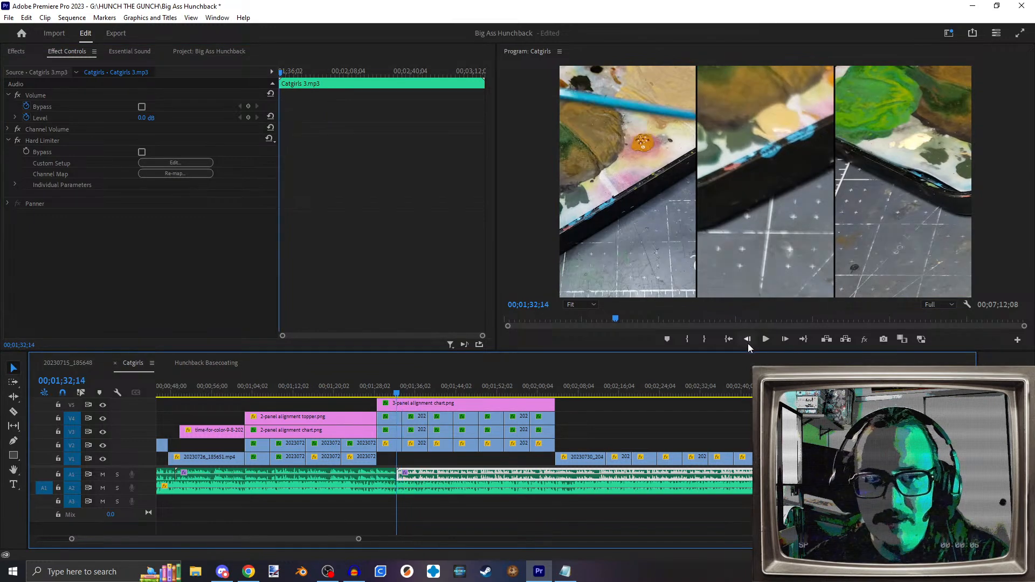
pyautogui.click(770, 339)
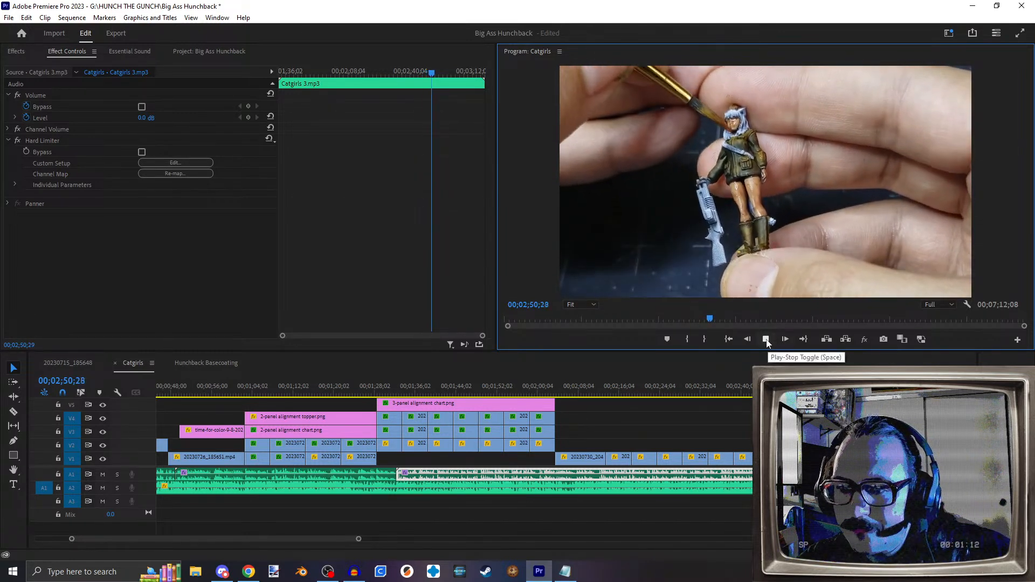
pyautogui.click(769, 342)
pyautogui.moveTo(777, 386); pyautogui.dragTo(779, 386)
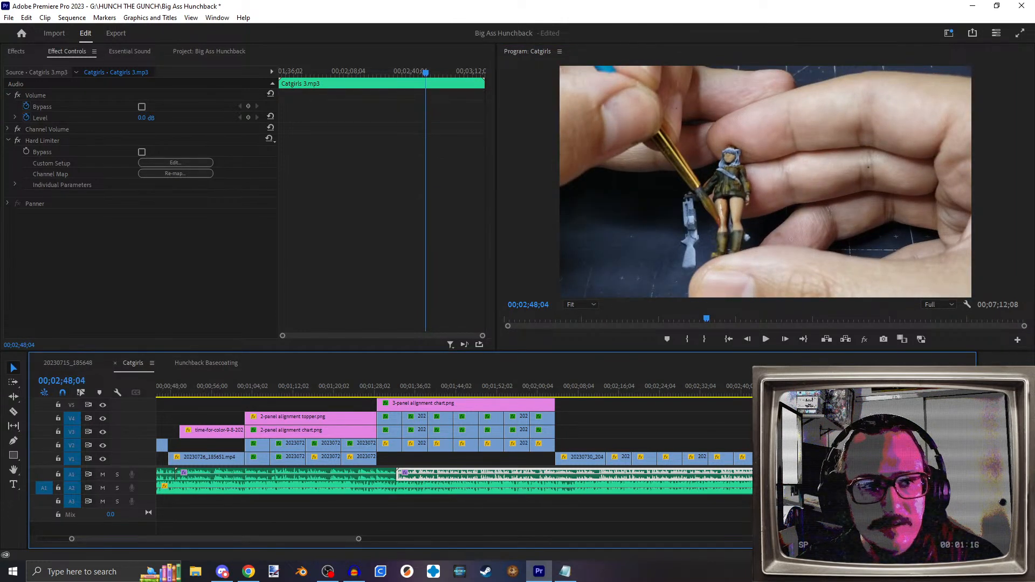
pyautogui.moveTo(782, 386); pyautogui.dragTo(817, 386)
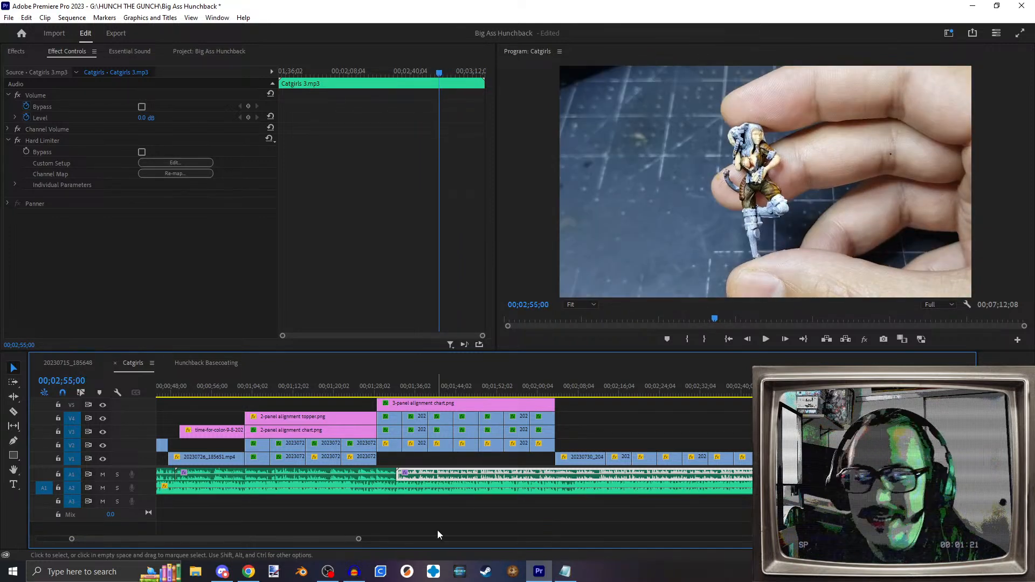
# Step: Switch to Notepad and add "I always find it super remarkable how much change can be achieved with a simple wash over your basecoat"
pyautogui.click(567, 573)
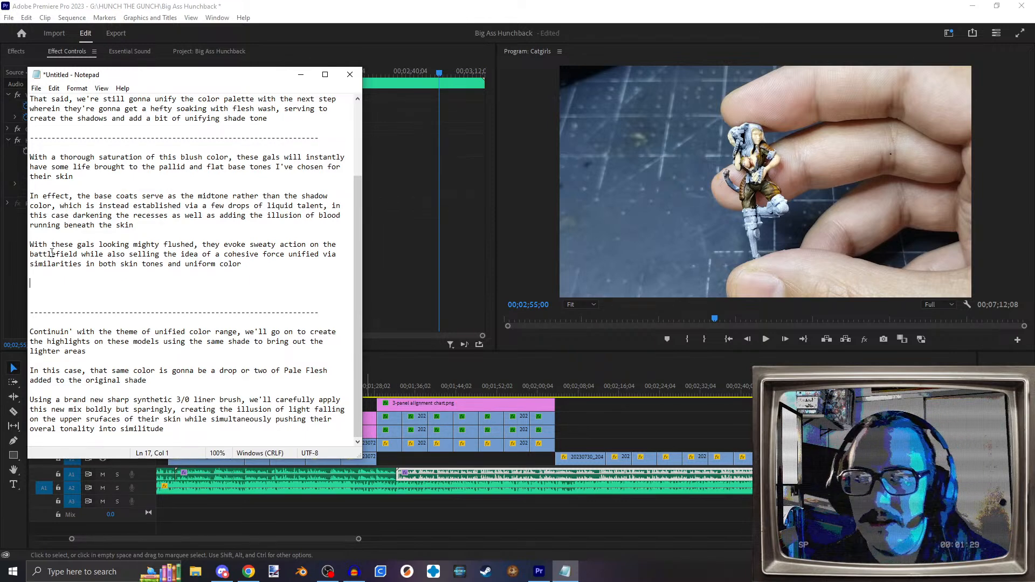
pyautogui.write('I always find it super remarkable how')
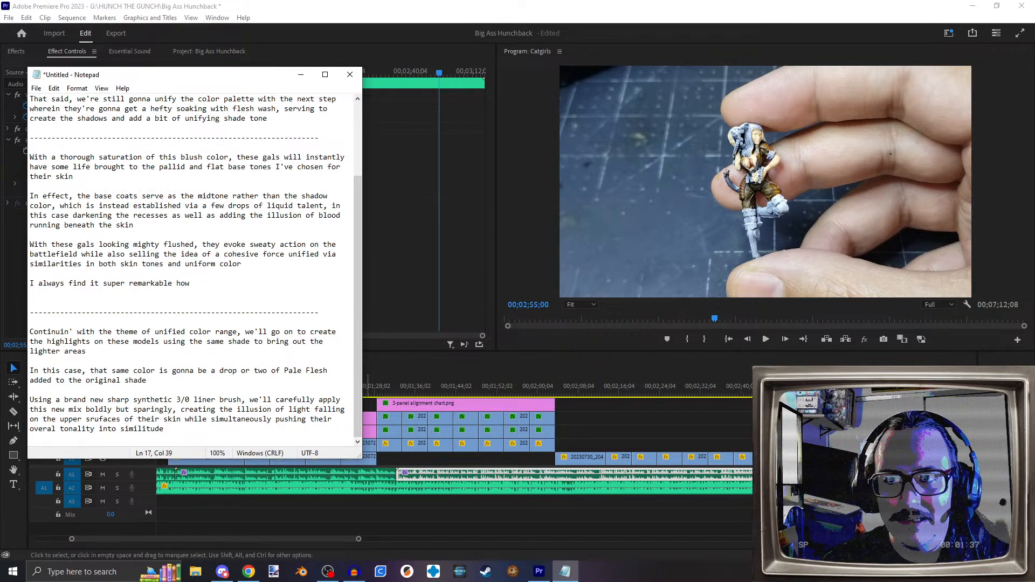
pyautogui.write(' much c')
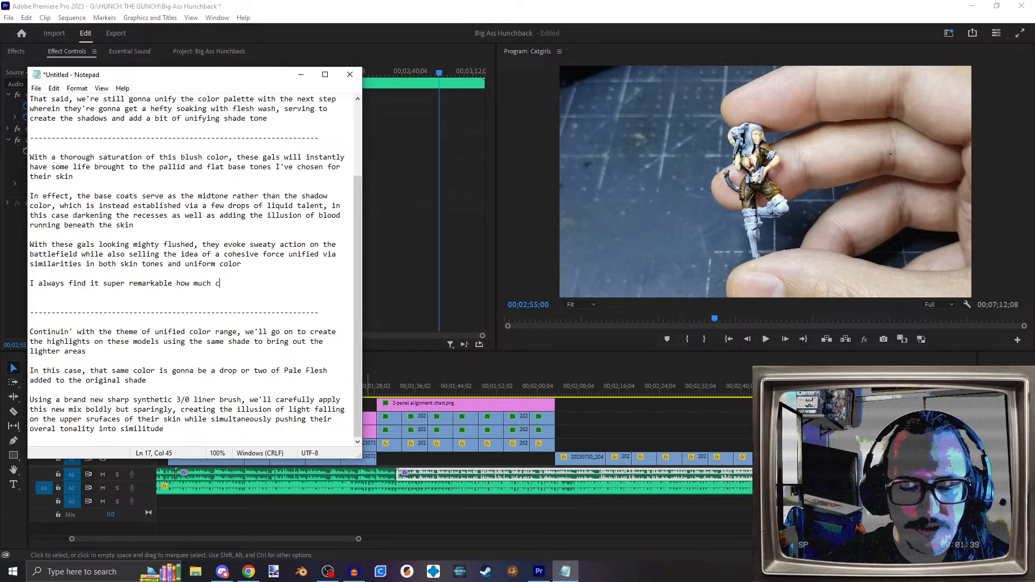
pyautogui.write('hange can be ach')
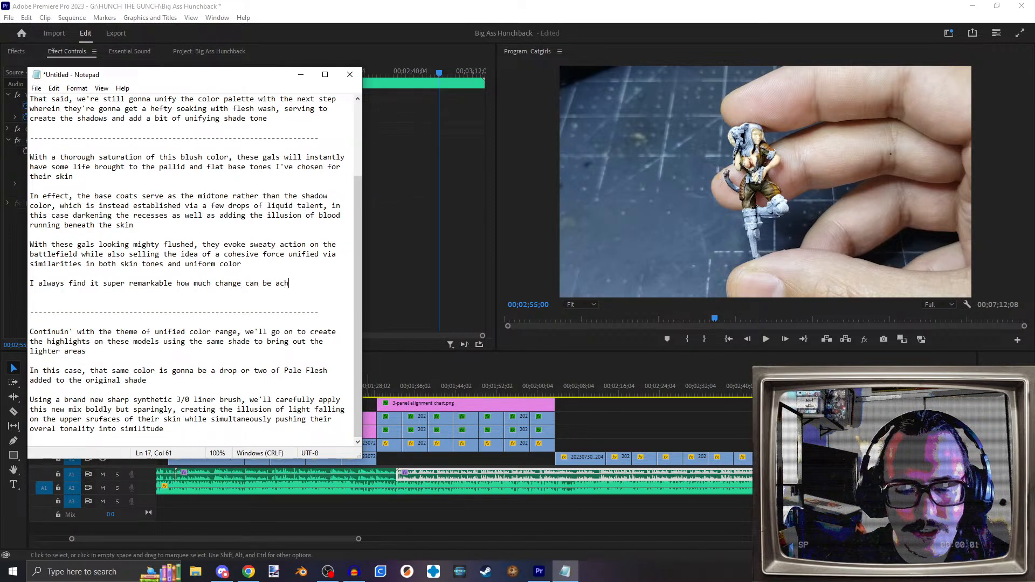
pyautogui.write('ieved with a sim')
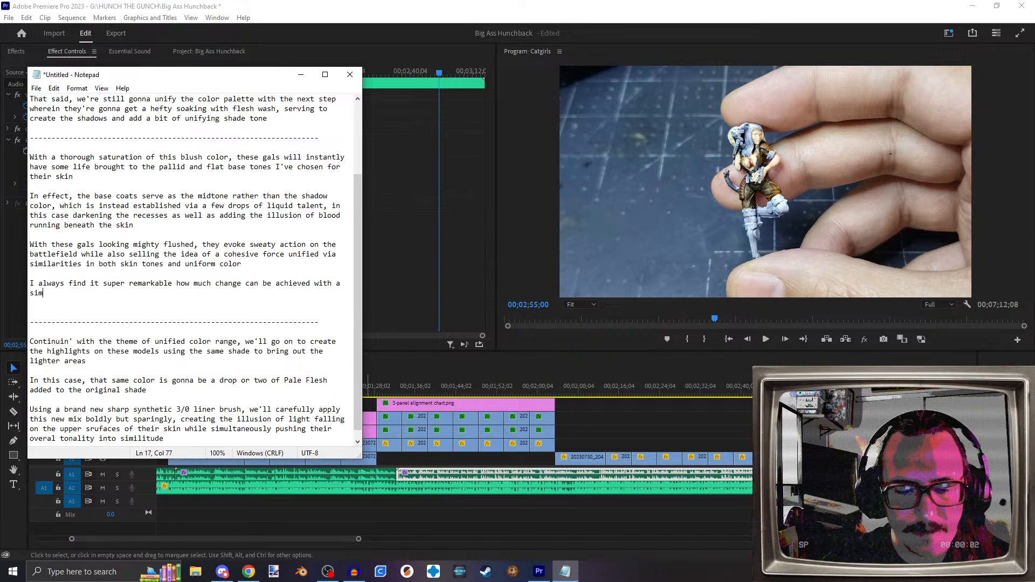
pyautogui.write('ple wa')
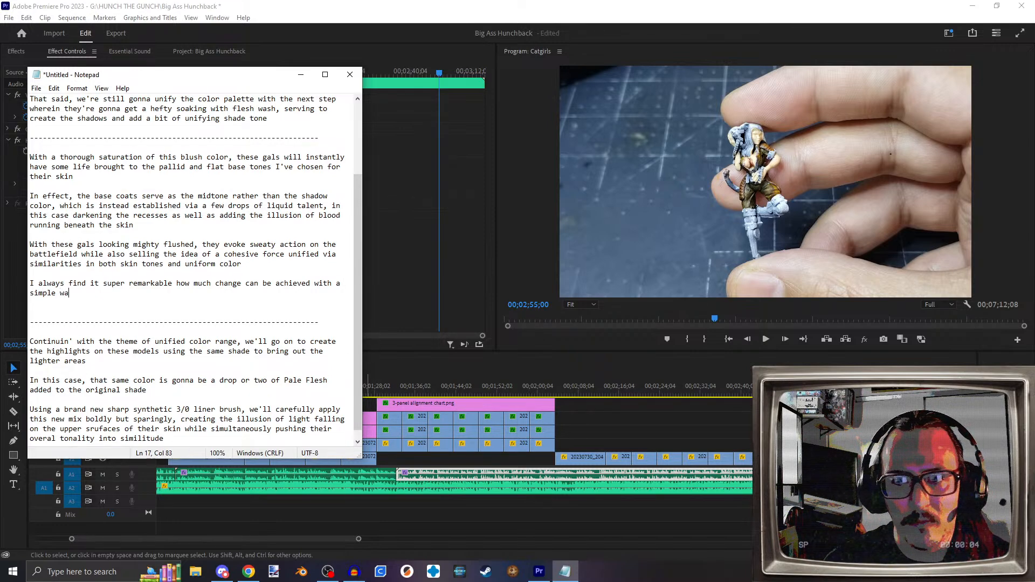
pyautogui.write('sh over ')
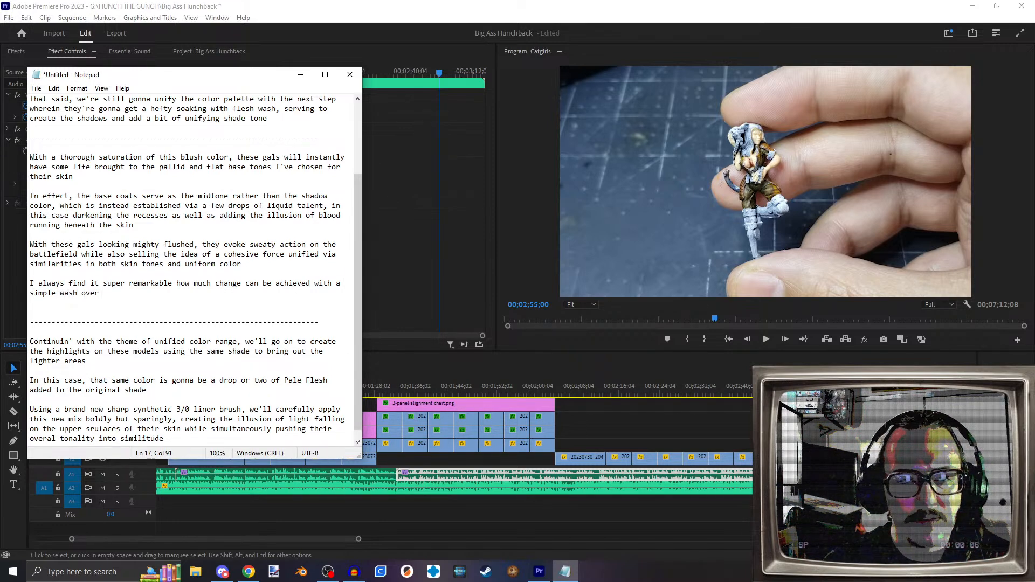
pyautogui.write('your basec')
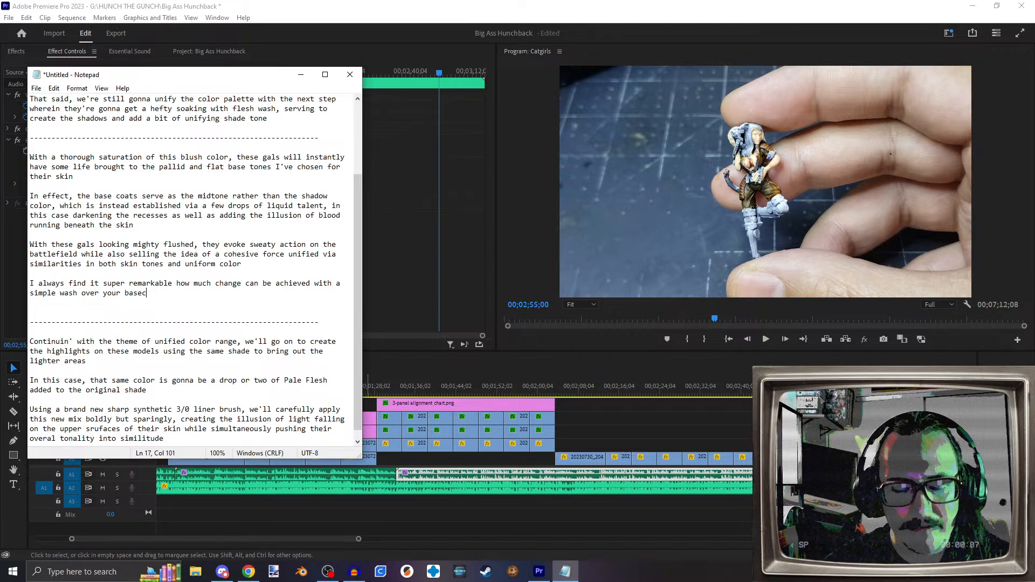
pyautogui.write('oat - in th')
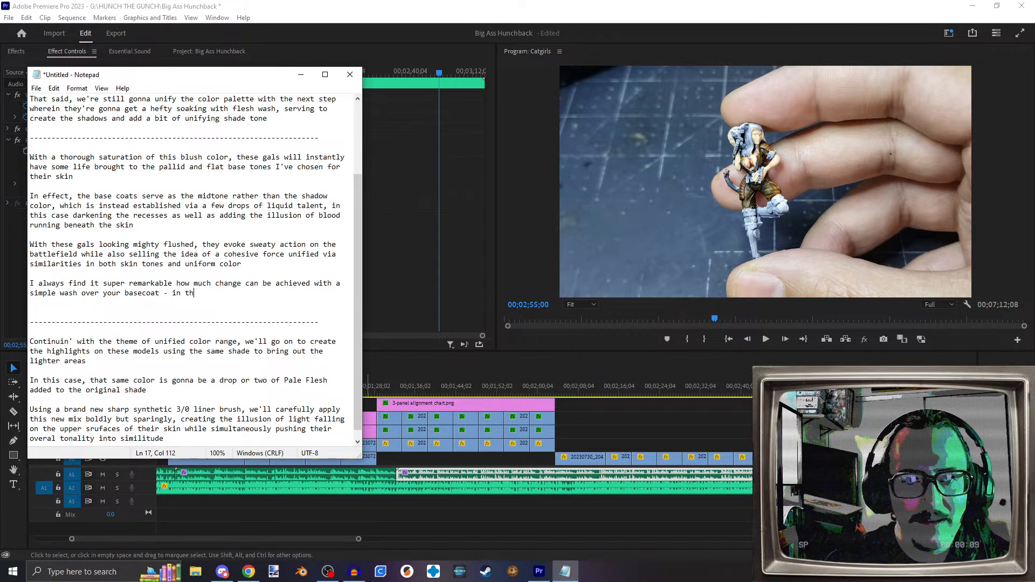
# Step: Continue the new script sentence with "- in this case, it's not only creating the illusion of vivacity"
pyautogui.write('is canse, ')
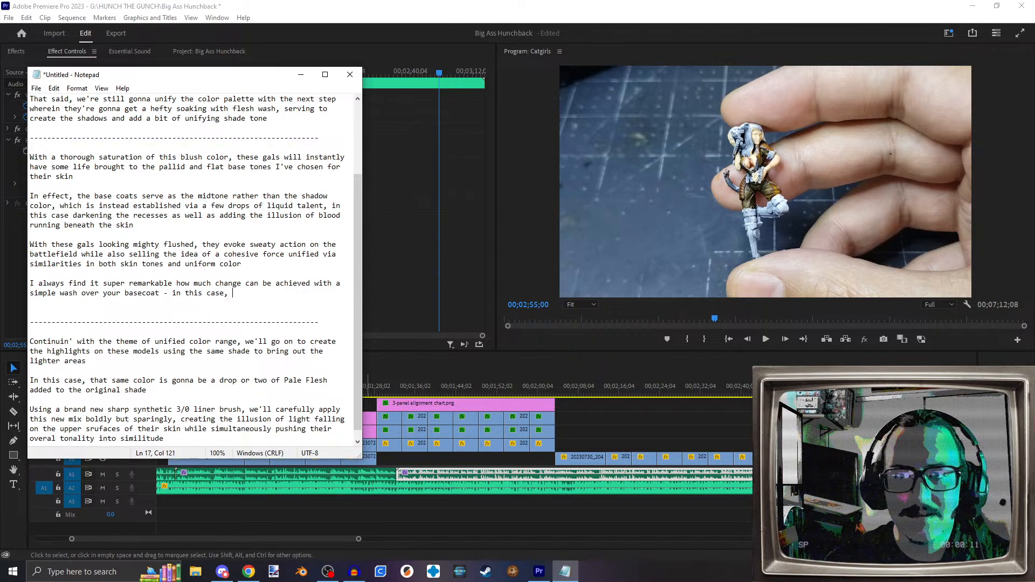
pyautogui.write("it's not only ")
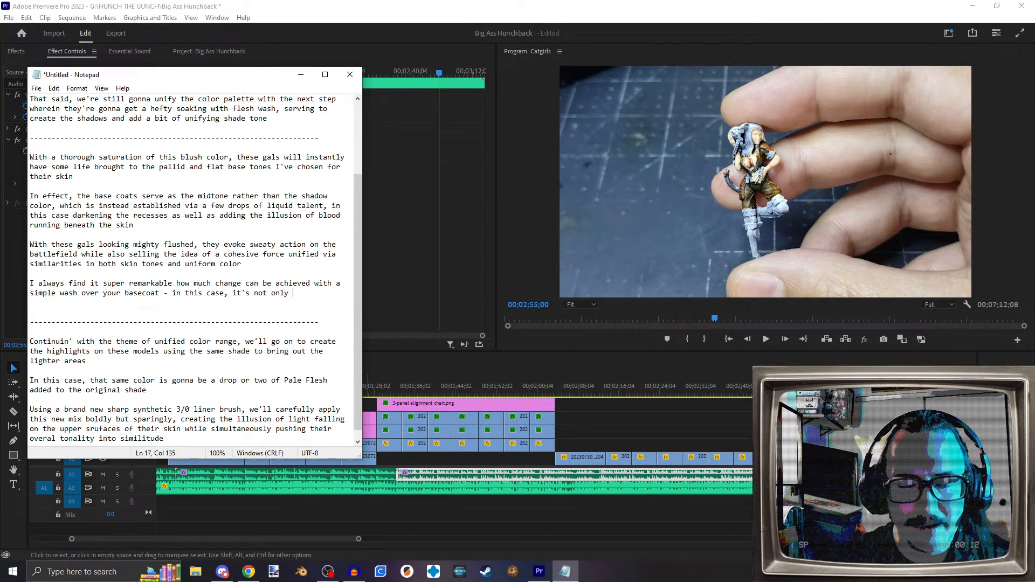
pyautogui.write('creating')
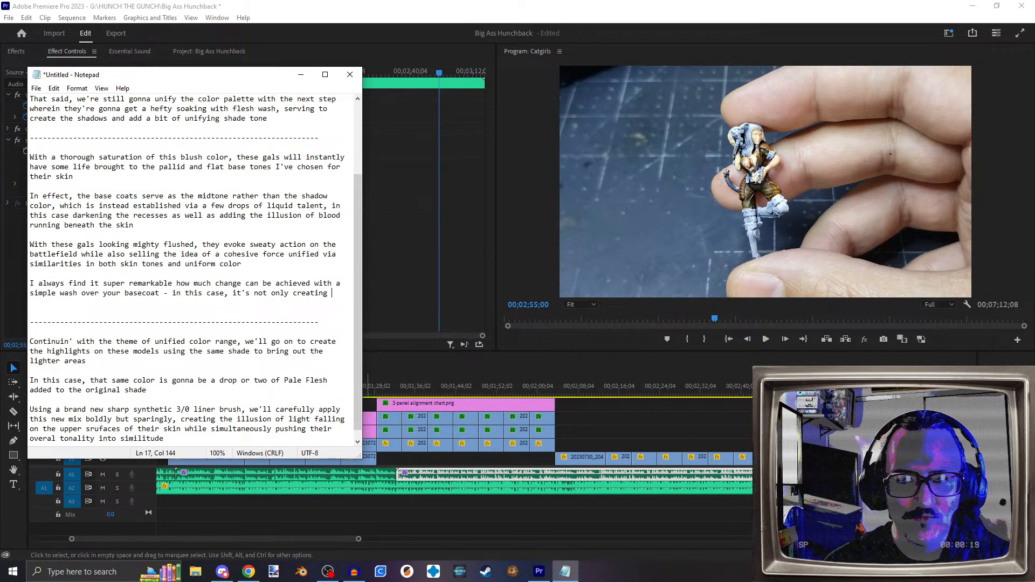
pyautogui.write('the illusion of')
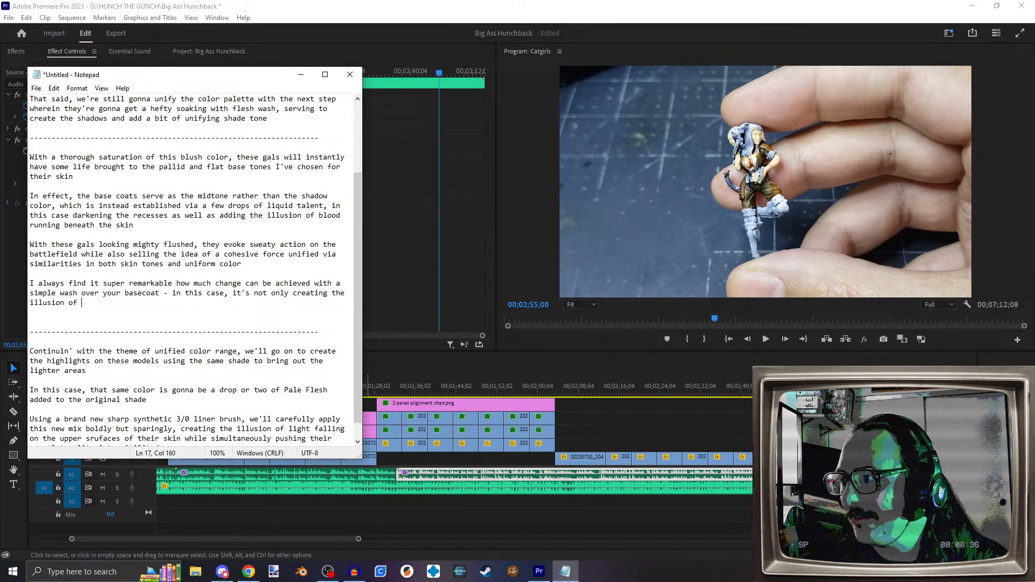
pyautogui.hotkey('alt', 'Tab')
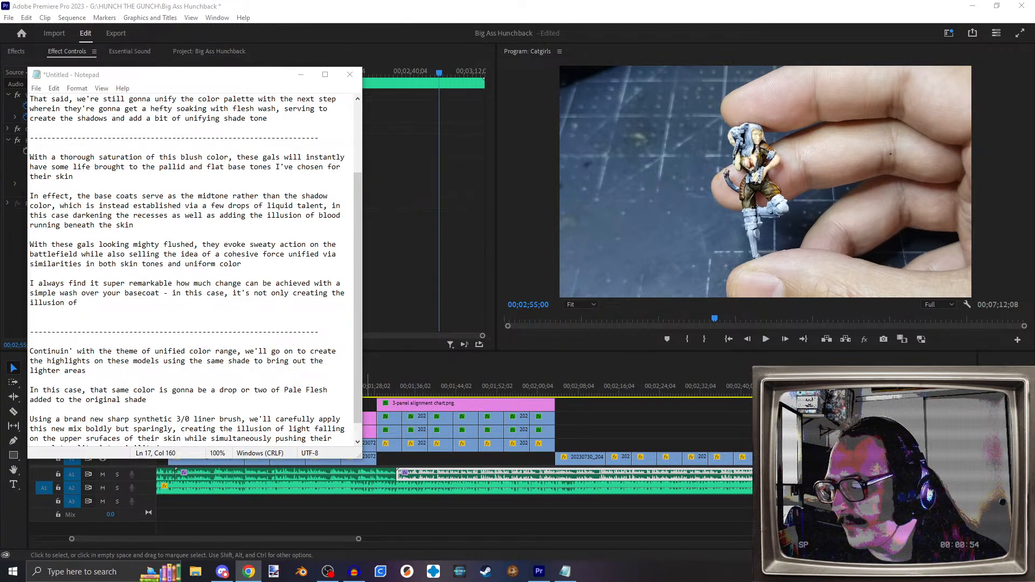
pyautogui.click(153, 304)
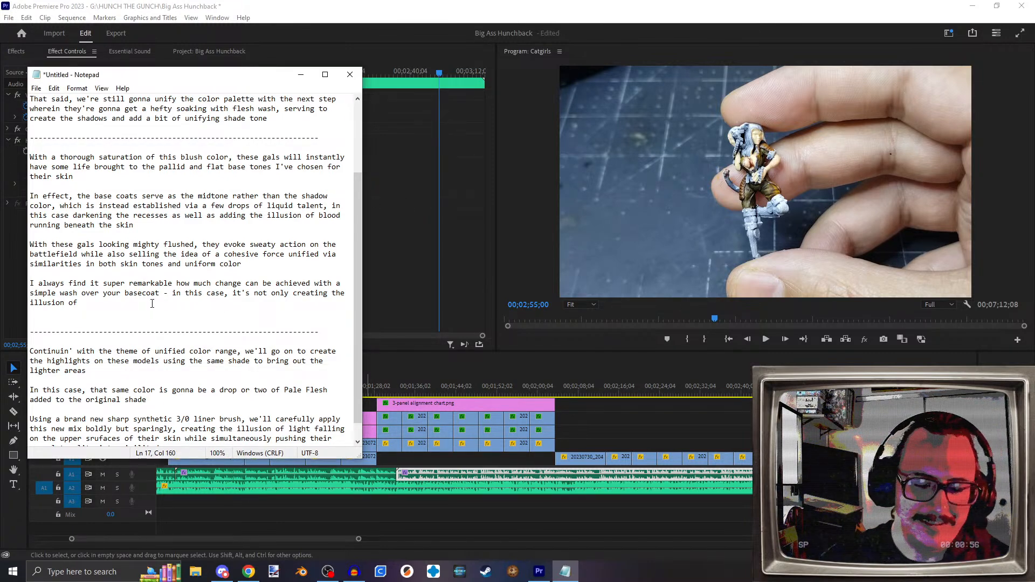
pyautogui.write('vivacity')
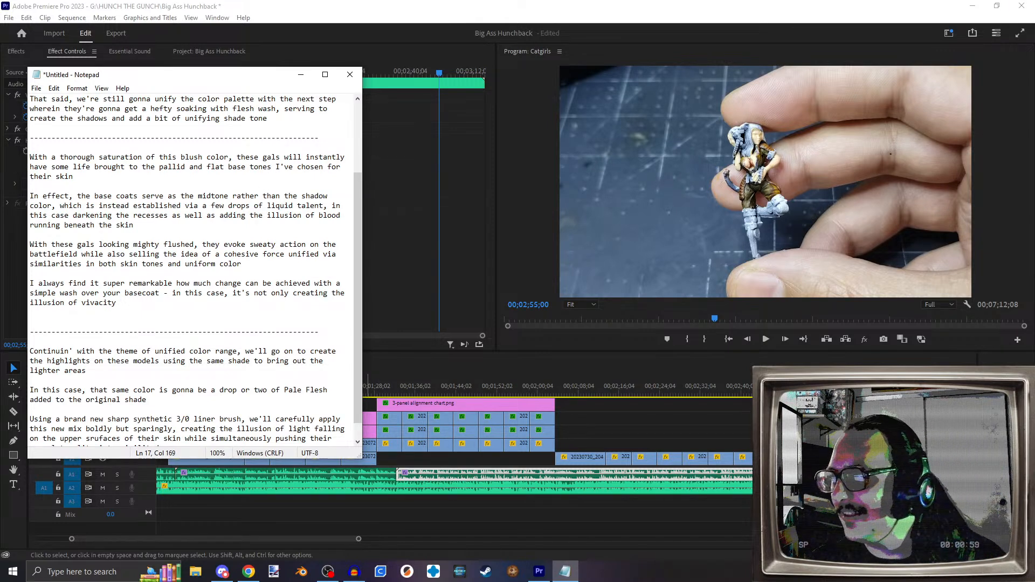
# Step: Finish the script sentence with "but also pulling the overall tone of these models into that of a unified paint scheme"
pyautogui.hotkey('alt', 'Tab')
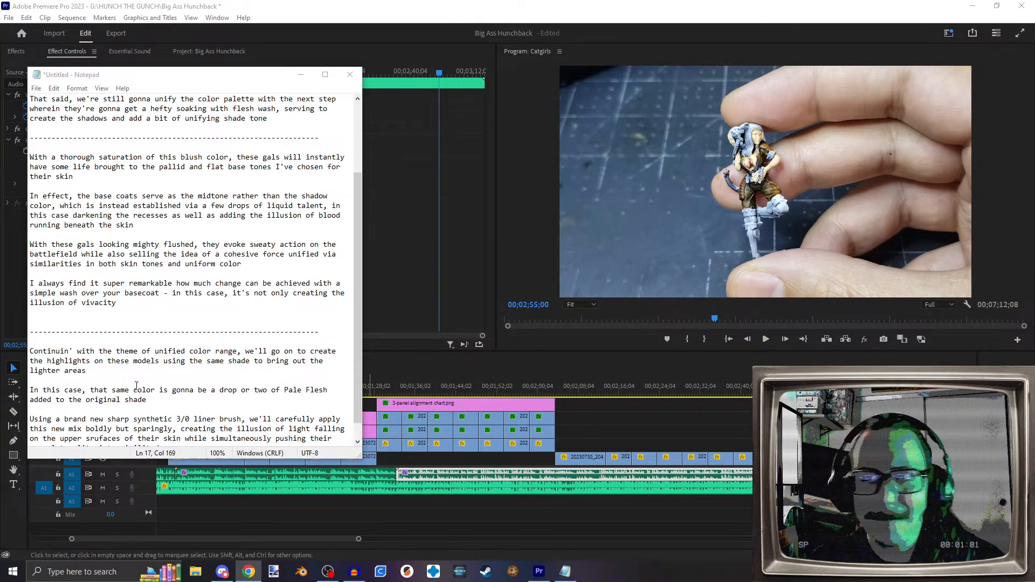
pyautogui.click(155, 304)
pyautogui.write('but also')
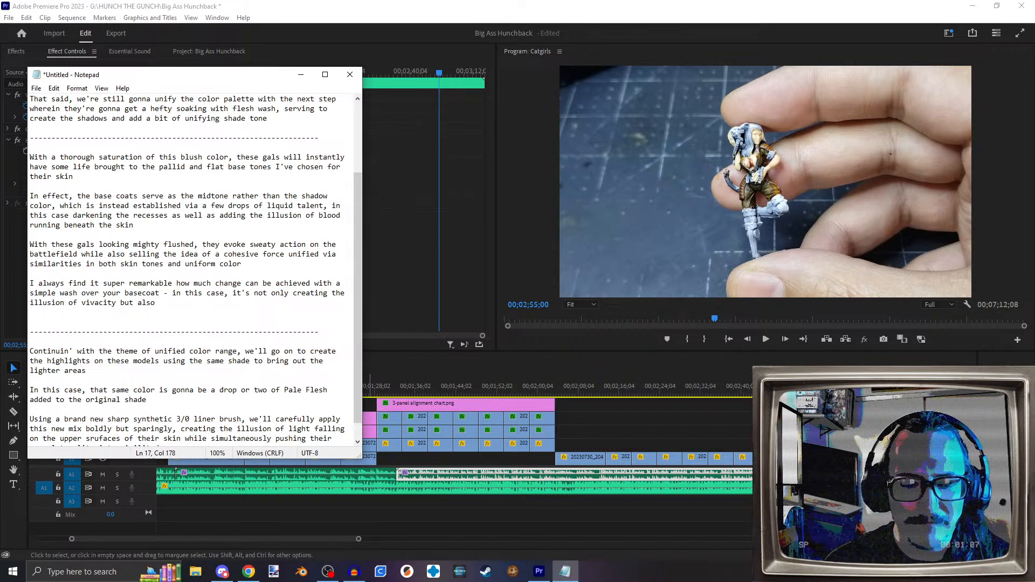
pyautogui.write('pulling the overal')
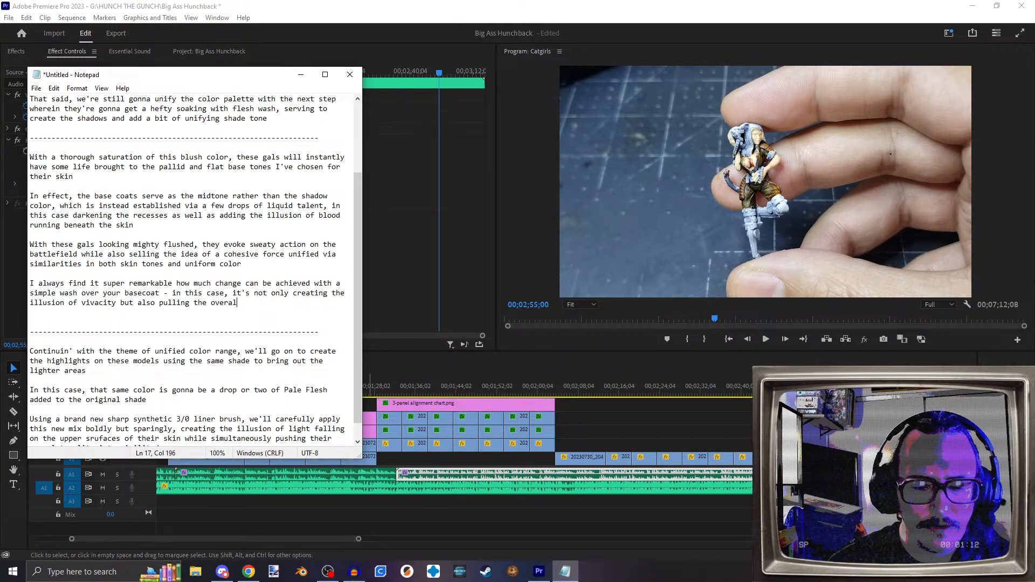
pyautogui.write('l tone')
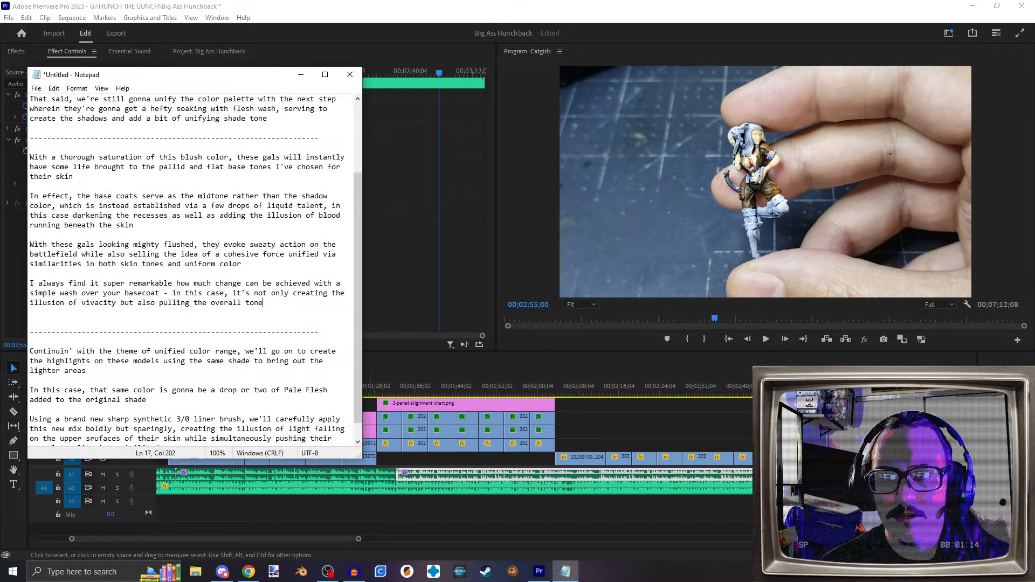
pyautogui.write(' of thes')
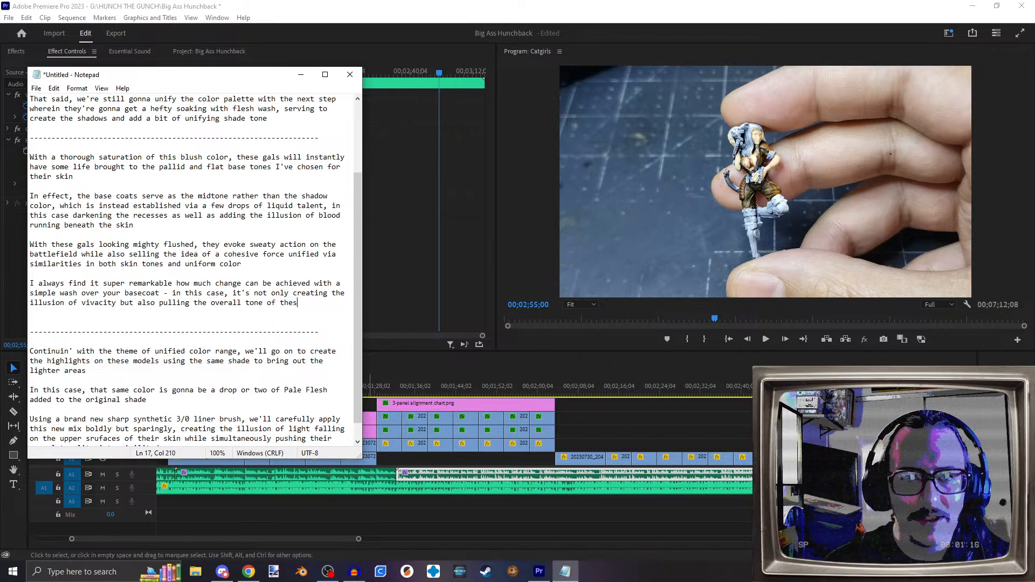
pyautogui.write('e models')
pyautogui.write('nto')
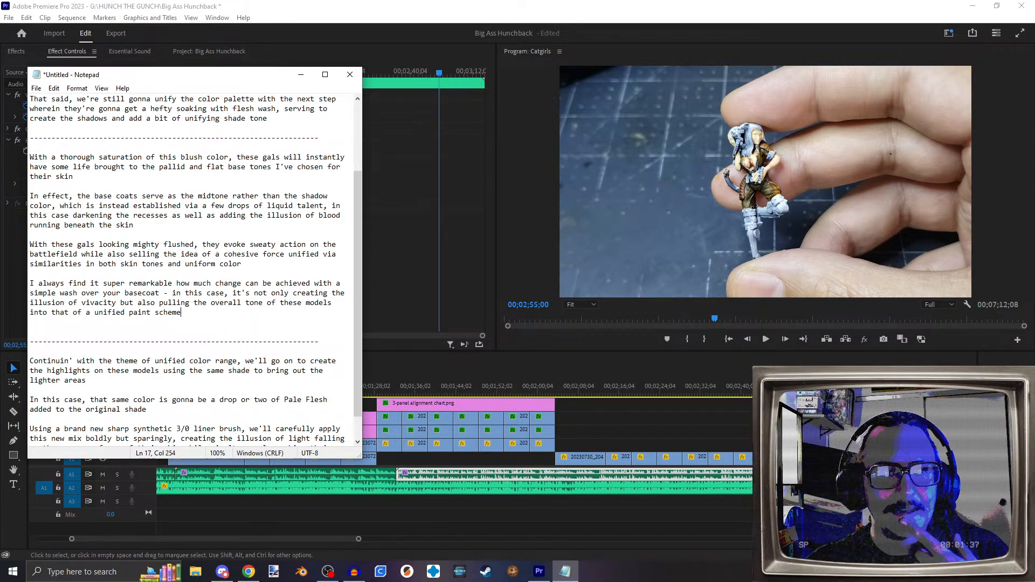
# Step: Switch to Audacity and play the narration before and after the clip boundary near 1:15.6 to locate where the new line belongs
pyautogui.hotkey('alt', 'Tab')
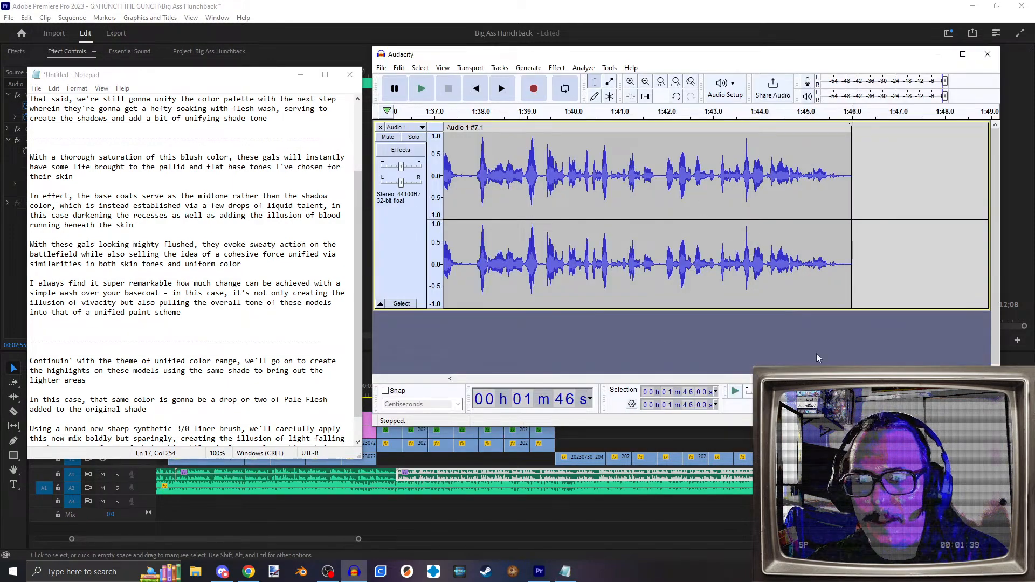
pyautogui.hscroll(-10, 750, 257)
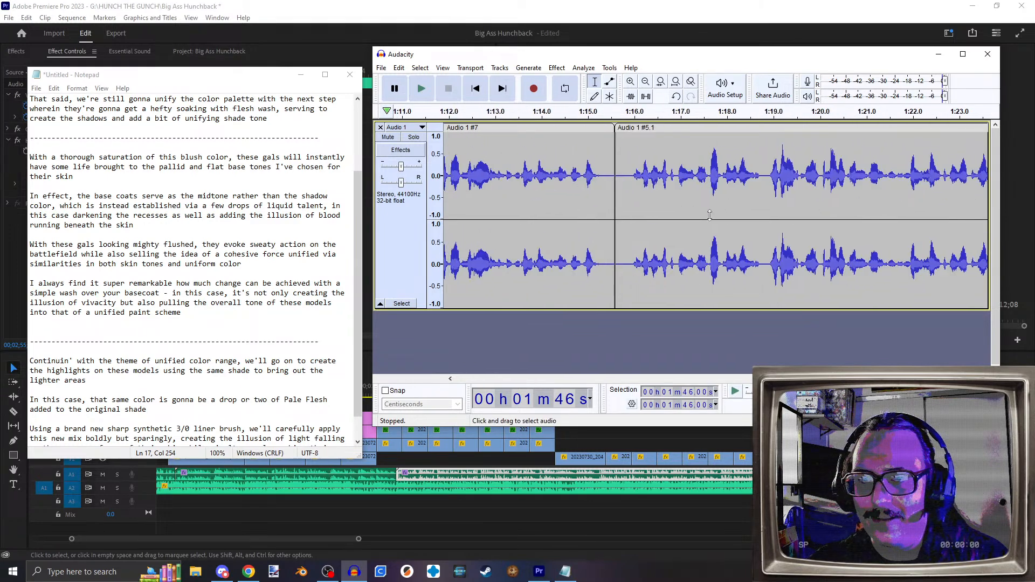
pyautogui.click(699, 178)
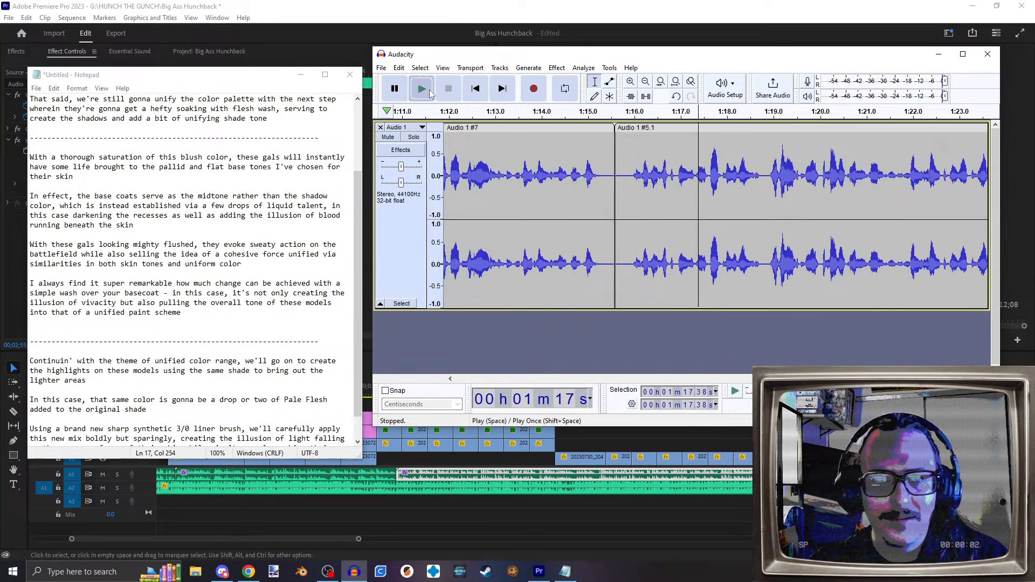
pyautogui.click(431, 93)
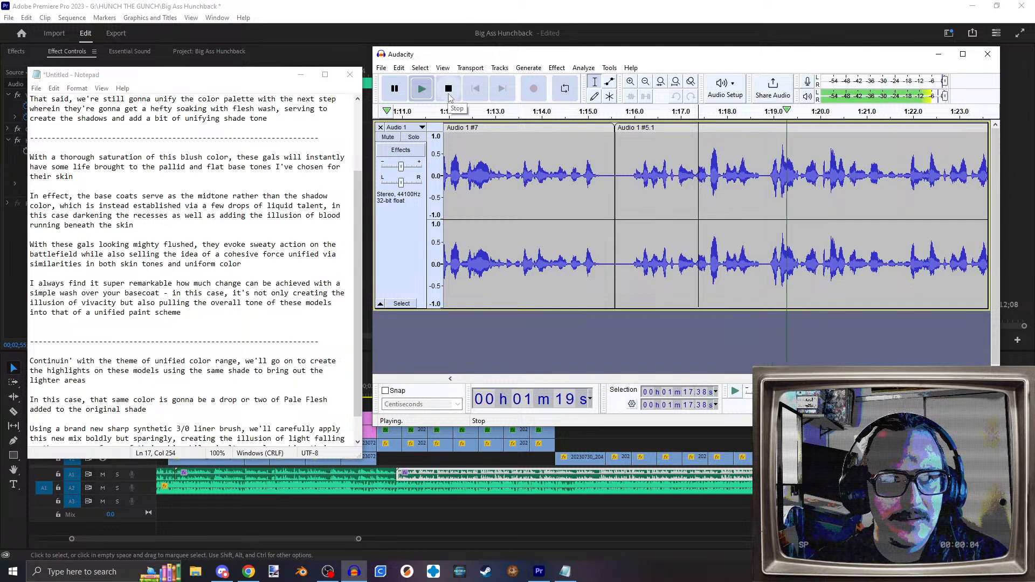
pyautogui.click(449, 90)
pyautogui.click(625, 177)
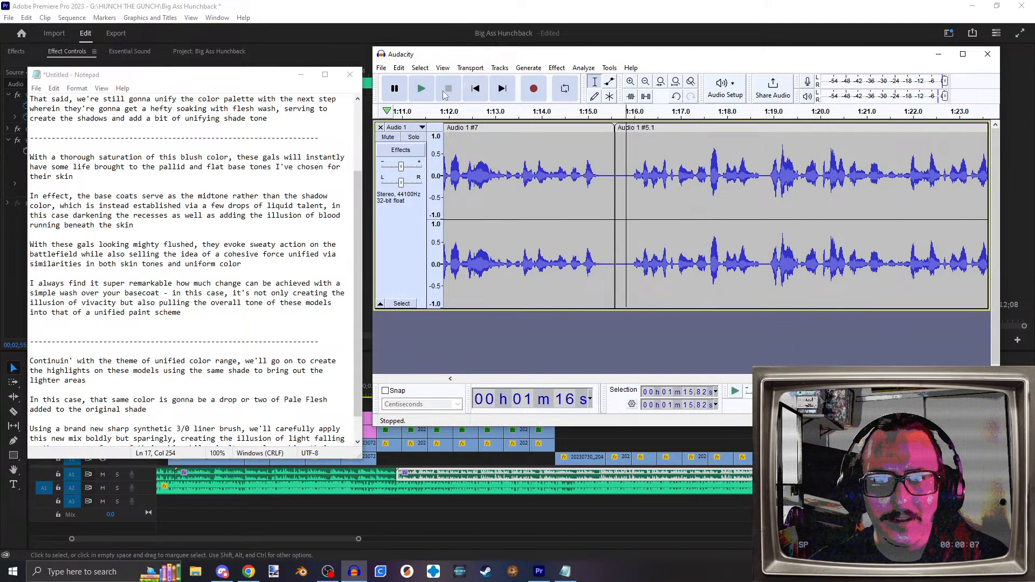
pyautogui.click(421, 88)
pyautogui.click(475, 155)
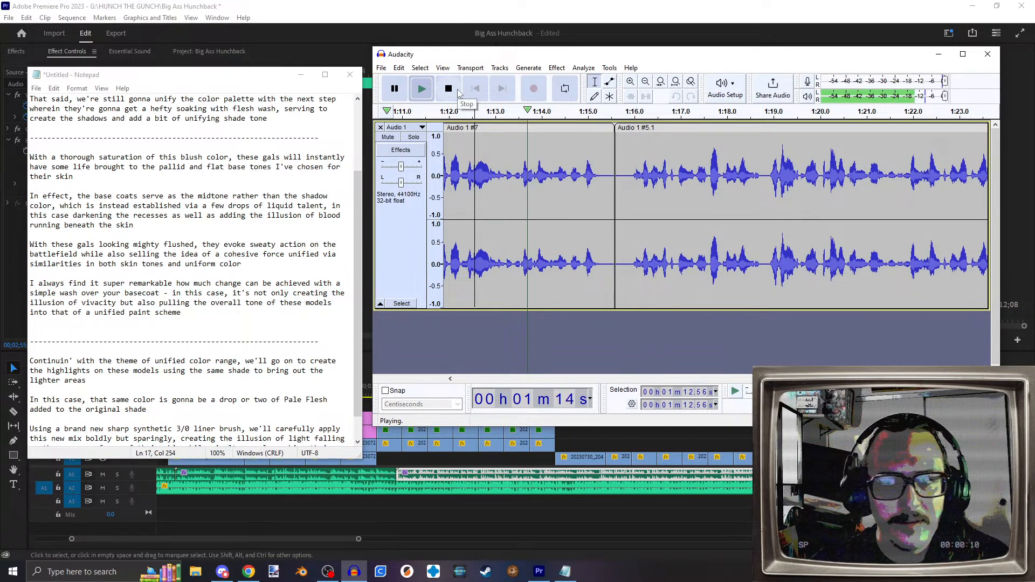
pyautogui.click(456, 91)
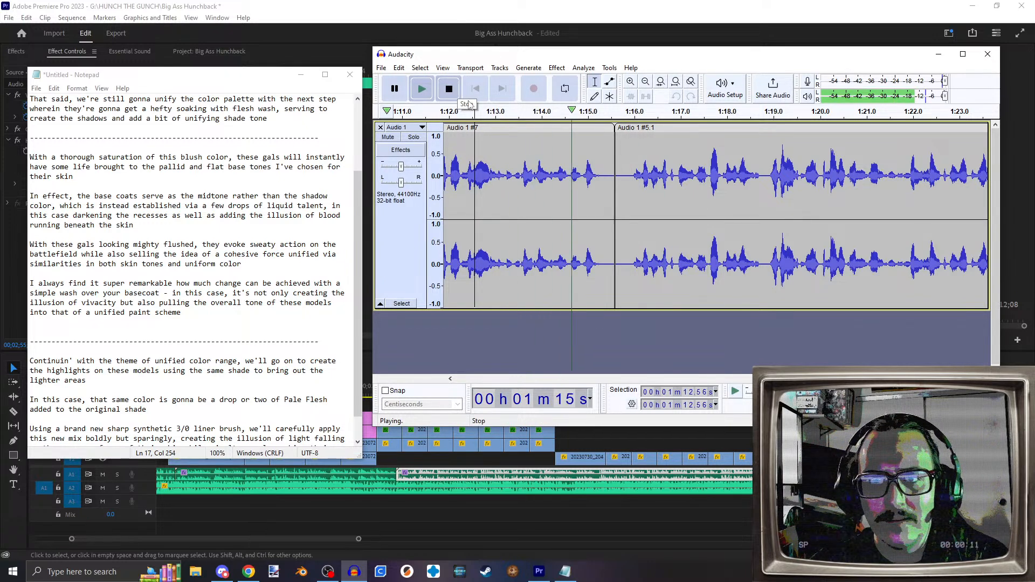
# Step: Cut the narration from the clip boundary at 1:15.60 through the end of the track
pyautogui.click(608, 152)
pyautogui.rightClick(621, 145)
pyautogui.press('Escape')
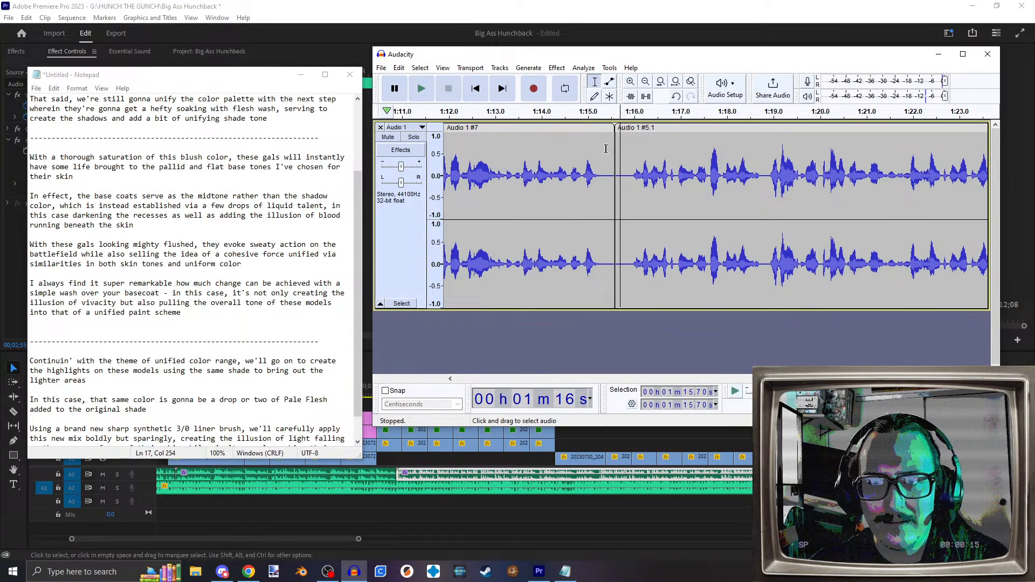
pyautogui.click(632, 145)
pyautogui.click(576, 154)
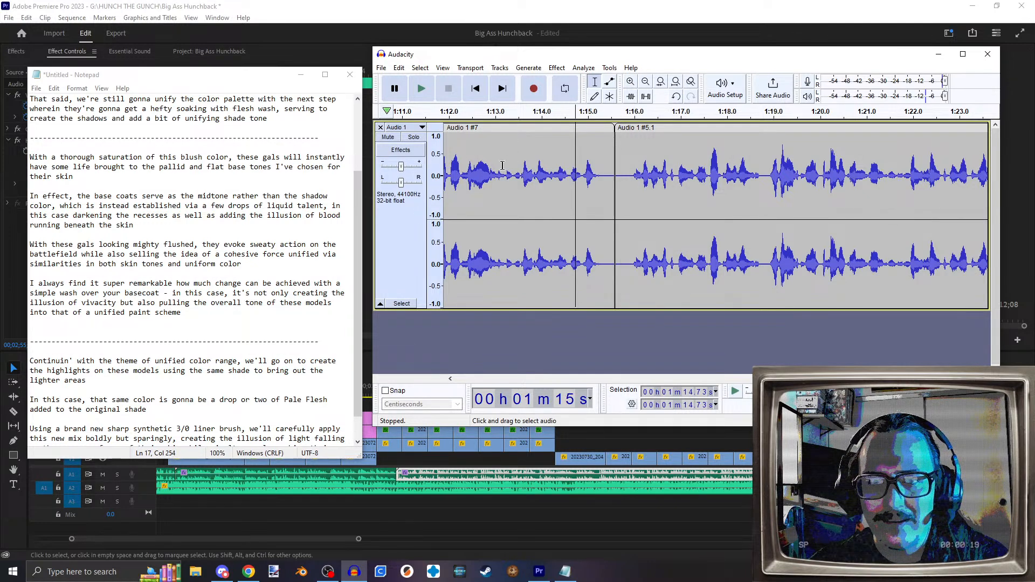
pyautogui.click(627, 138)
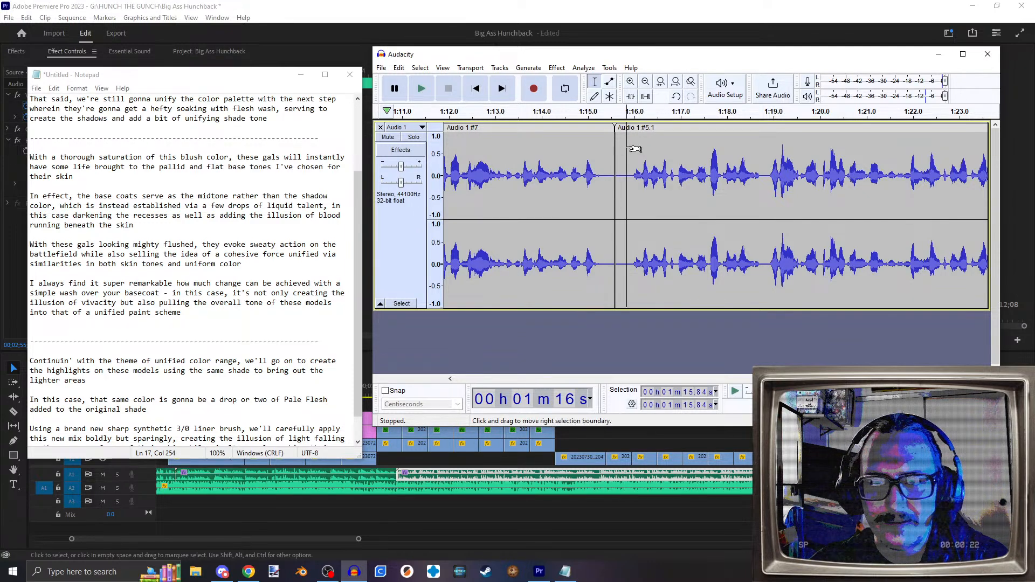
pyautogui.press('alt')
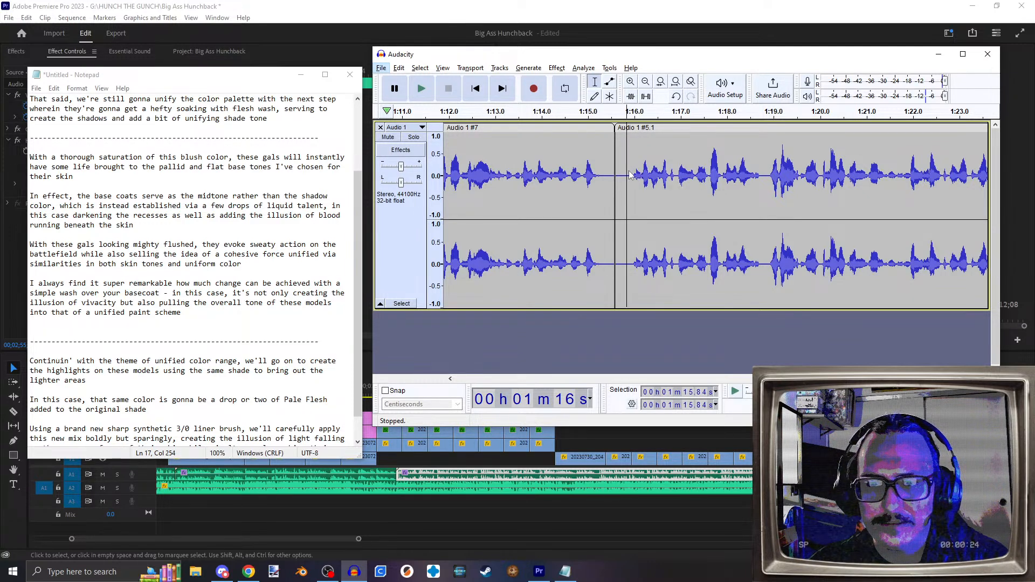
pyautogui.click(638, 216)
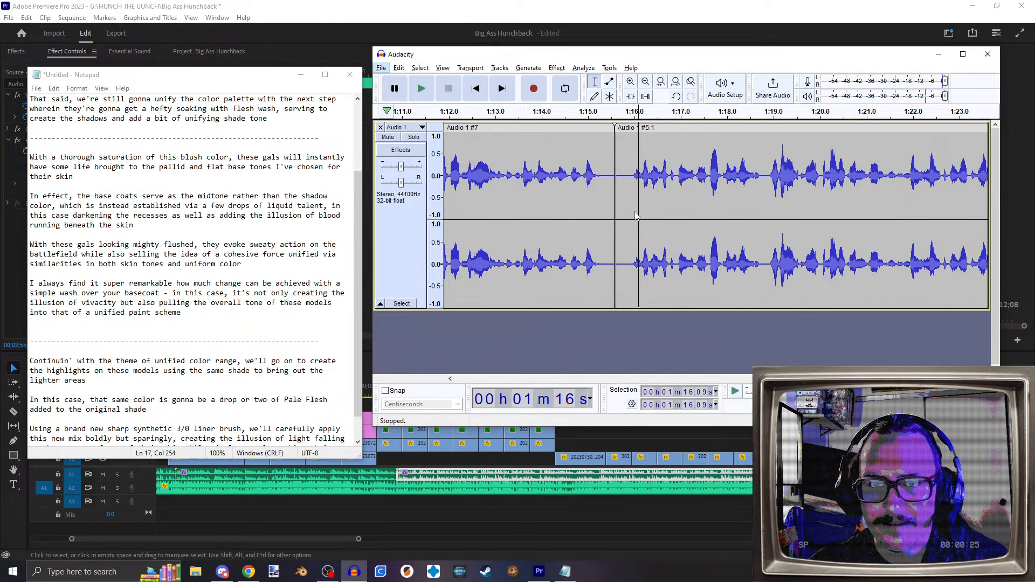
pyautogui.click(631, 82)
pyautogui.click(631, 82)
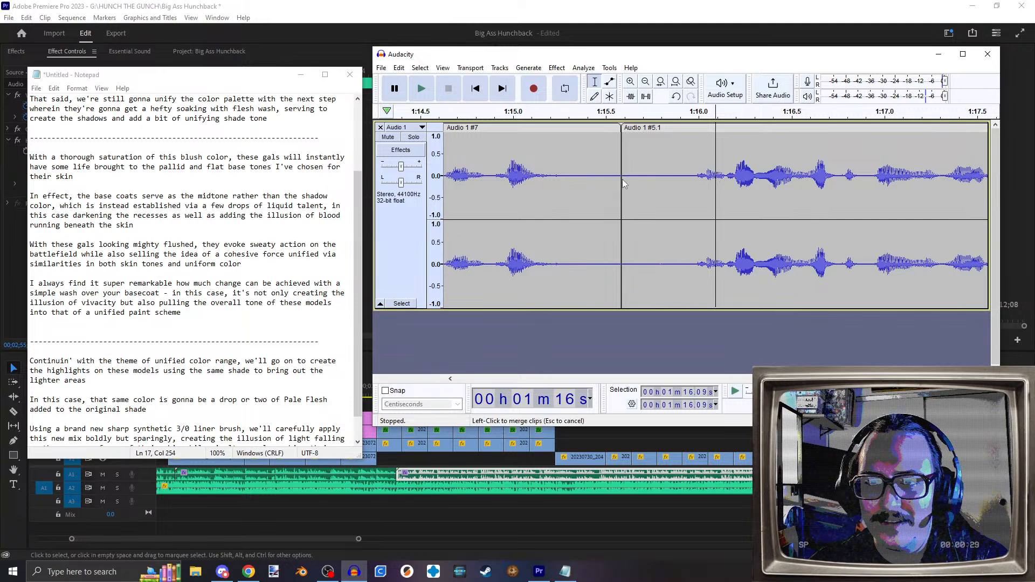
pyautogui.moveTo(625, 179); pyautogui.dragTo(844, 233)
pyautogui.press('Delete')
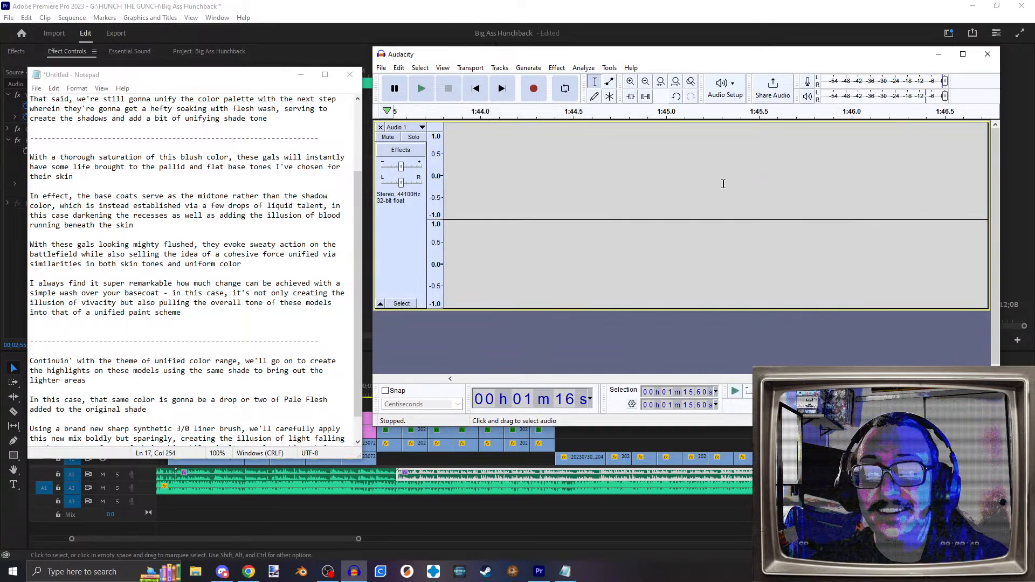
# Step: Record the new script line about the simple wash over the basecoat at the end of the remaining track
pyautogui.click(646, 84)
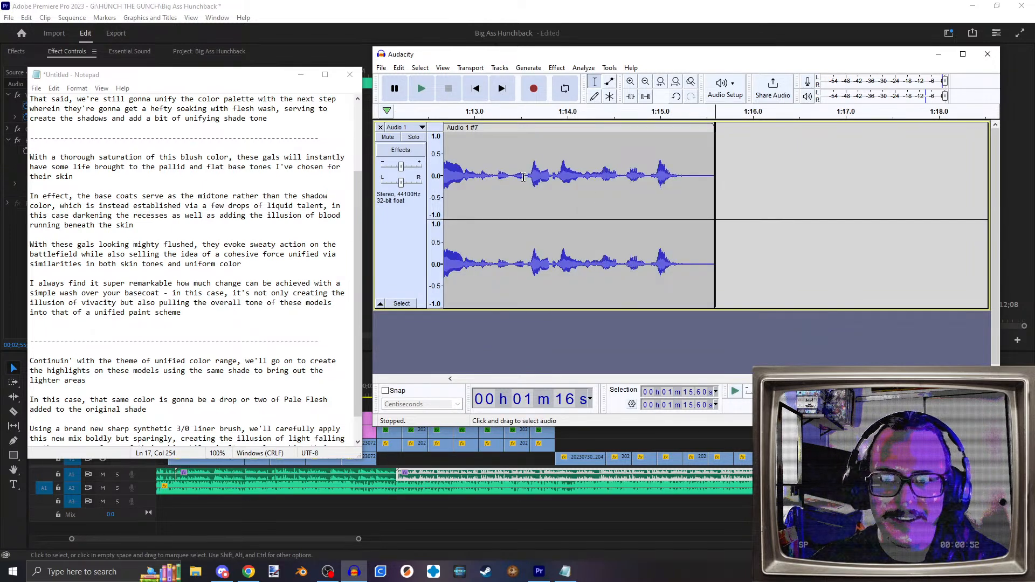
pyautogui.click(533, 90)
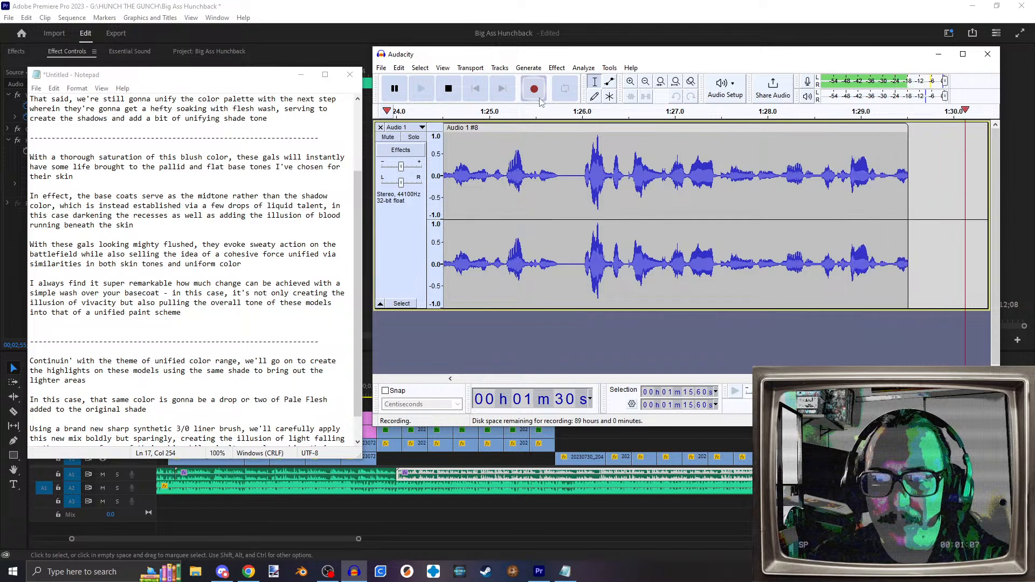
pyautogui.click(455, 92)
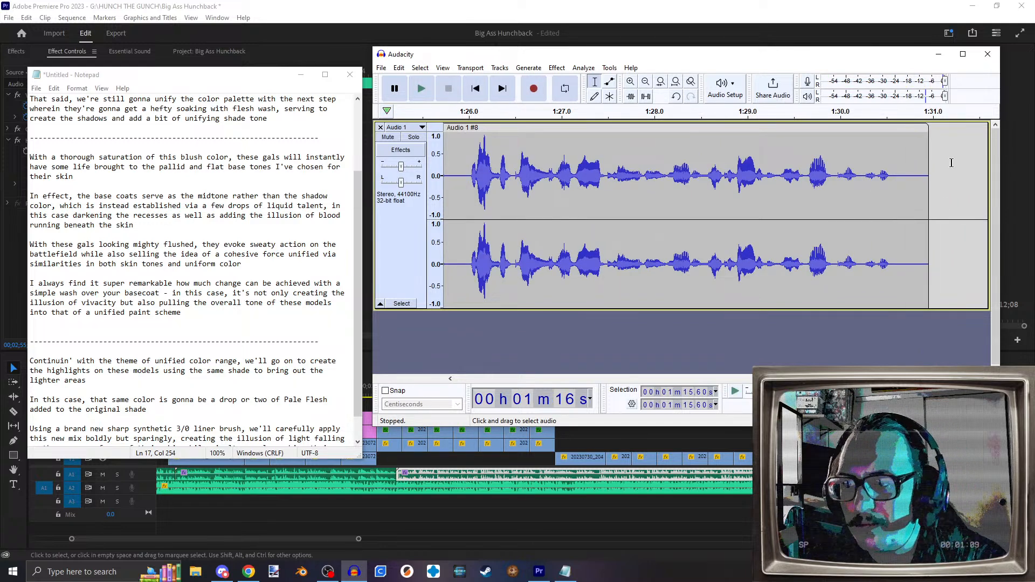
# Step: Check both ends of the new recording and paste the cut narration directly after it at the track's end
pyautogui.moveTo(964, 378); pyautogui.dragTo(889, 379)
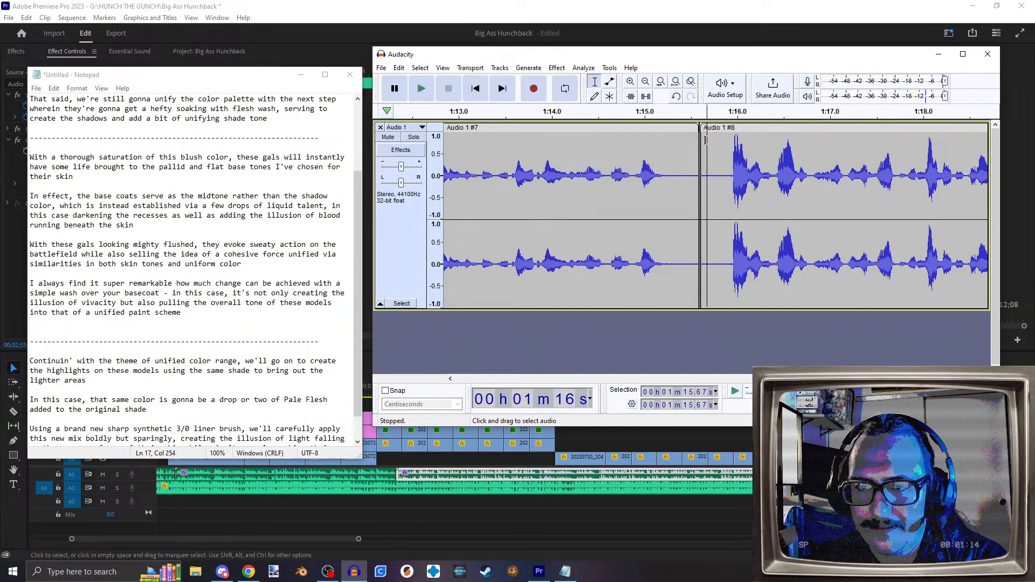
pyautogui.moveTo(889, 378); pyautogui.dragTo(963, 379)
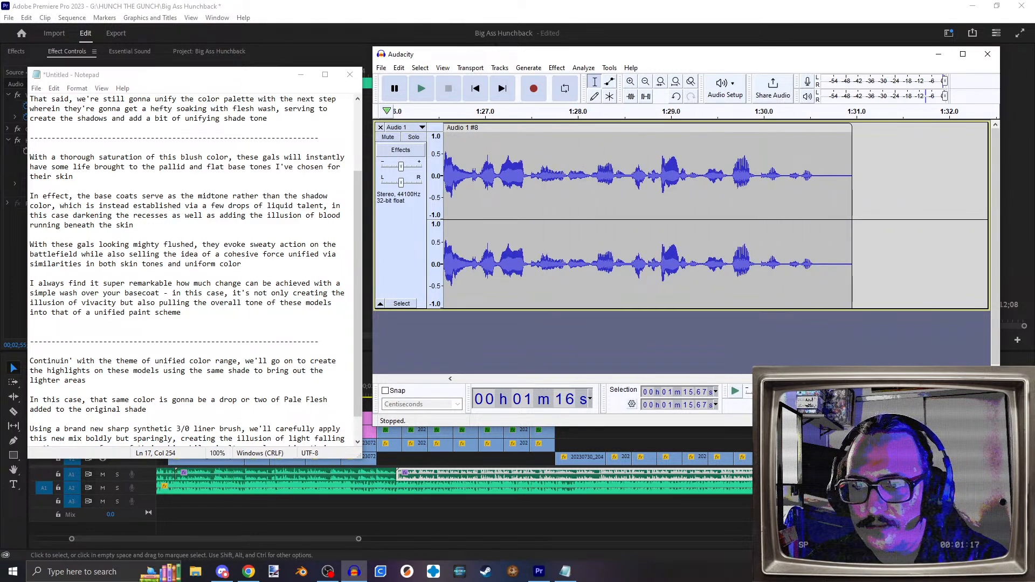
pyautogui.click(917, 172)
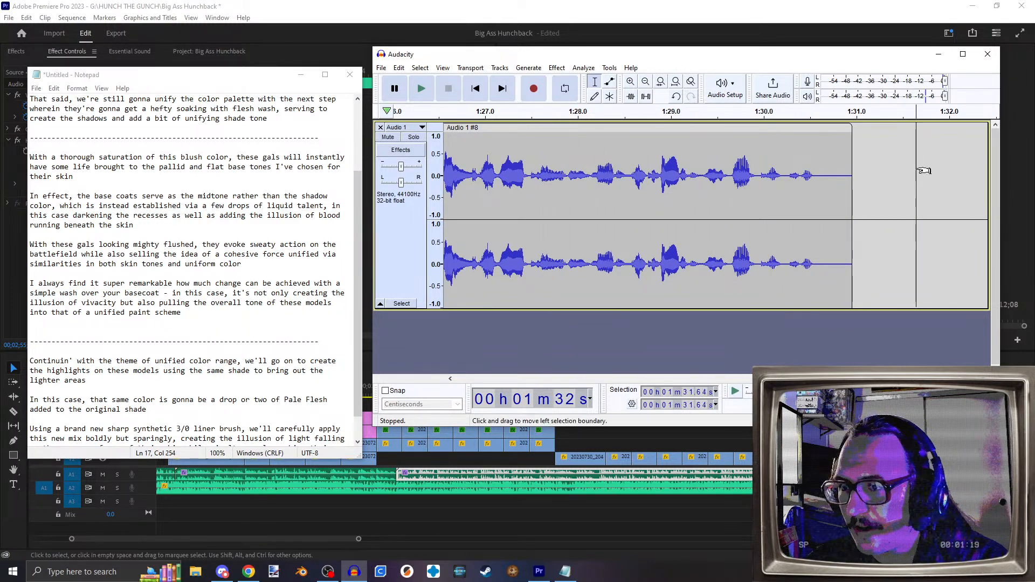
pyautogui.click(476, 89)
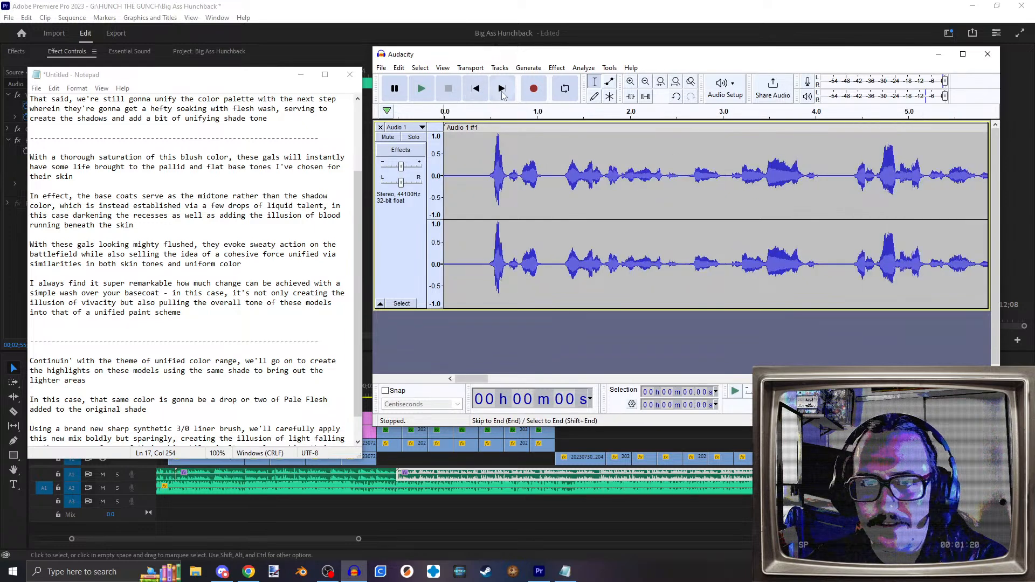
pyautogui.click(504, 92)
pyautogui.hotkey('ctrl', 'v')
# Step: Export the narration as an MP3 over the existing Catgirls 3 file in the Voiceovers folder
pyautogui.click(381, 68)
pyautogui.moveTo(415, 152)
pyautogui.click(519, 149)
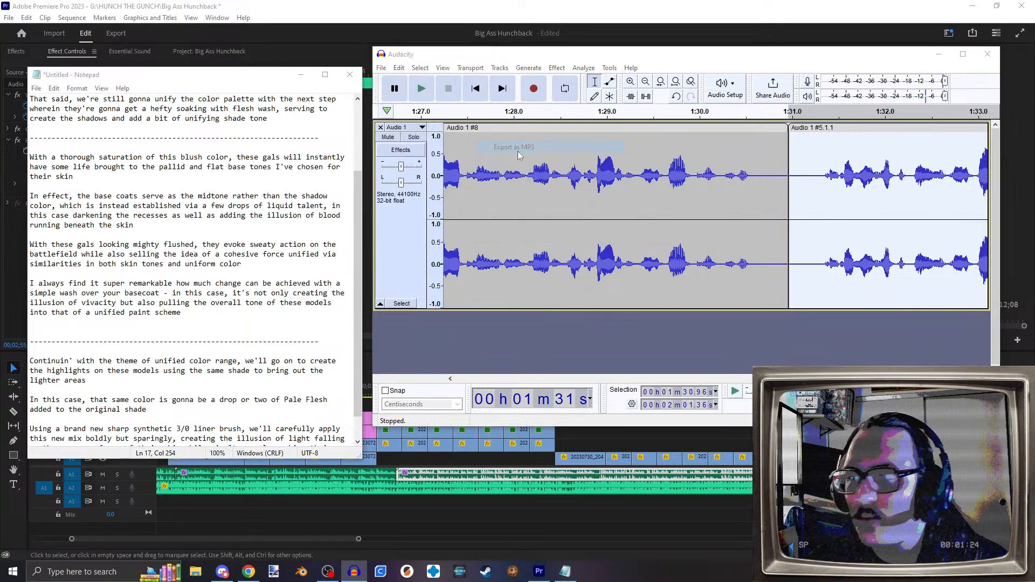
pyautogui.click(467, 149)
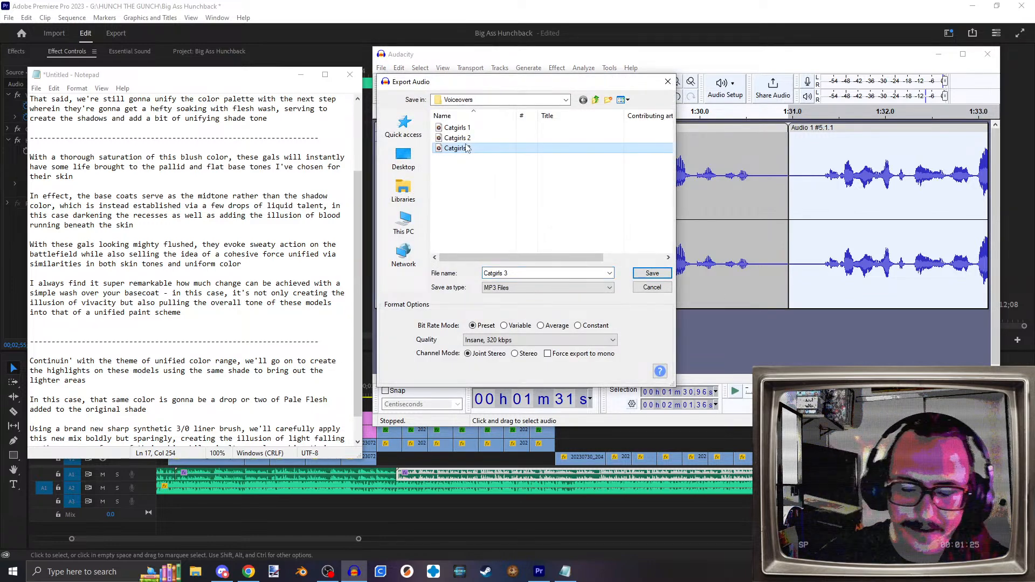
pyautogui.press('Return')
pyautogui.press('Return')
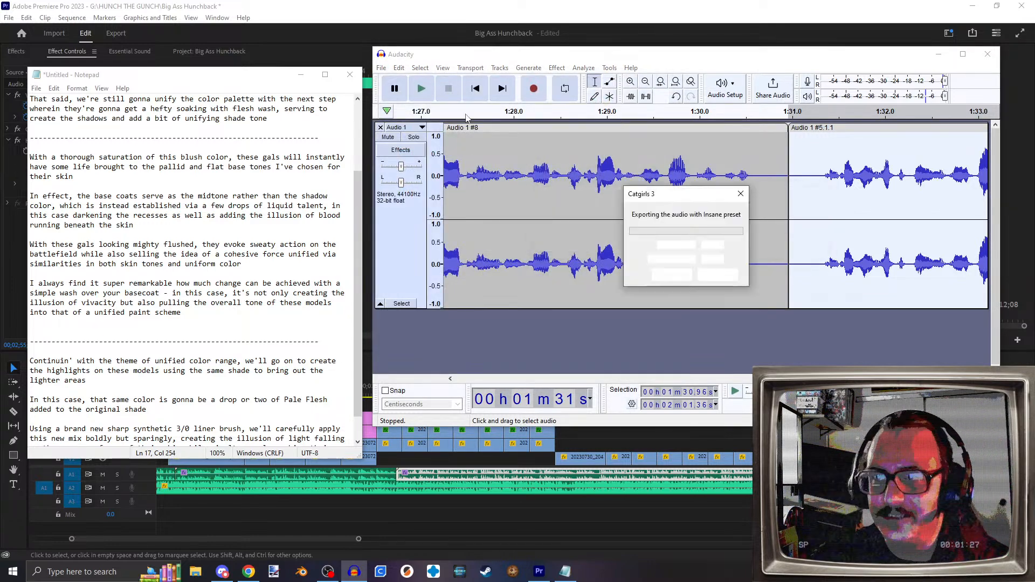
# Step: Return to Premiere Pro and replace the old Catgirls 3 clip on A1 with the updated Catgirls 3.mp3, directly after Catgirls 2
pyautogui.click(938, 54)
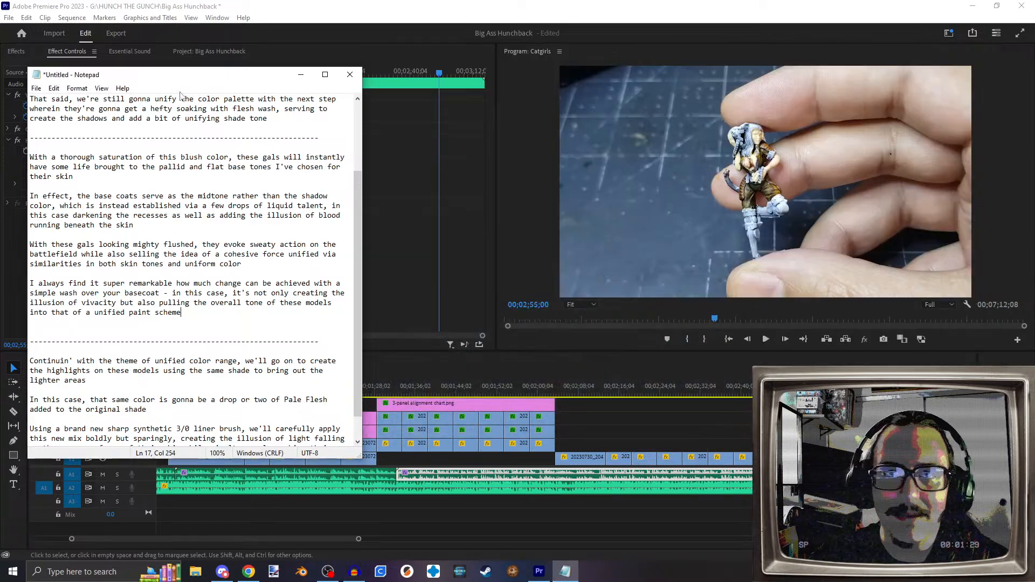
pyautogui.click(301, 75)
pyautogui.click(513, 481)
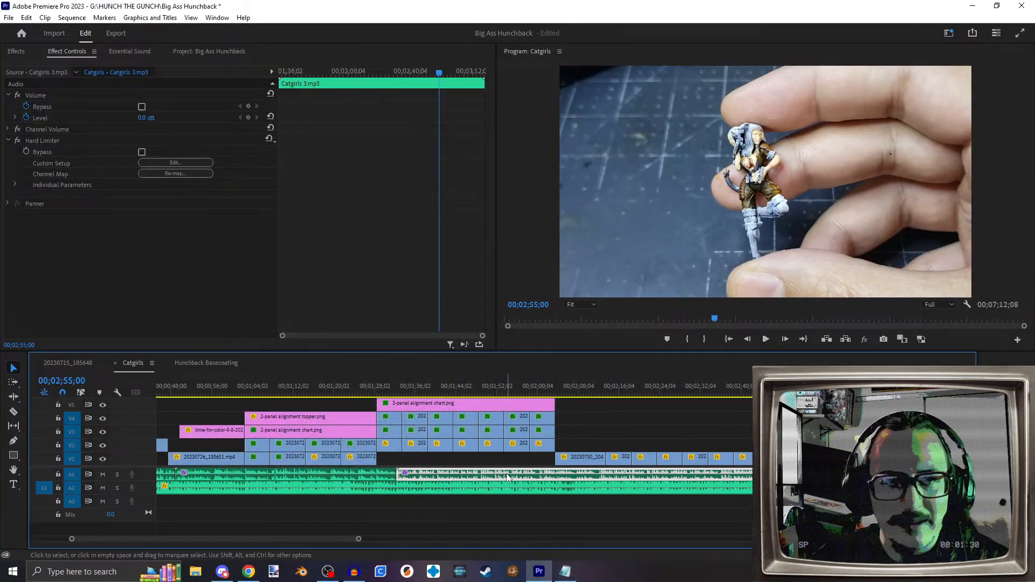
pyautogui.press('Delete')
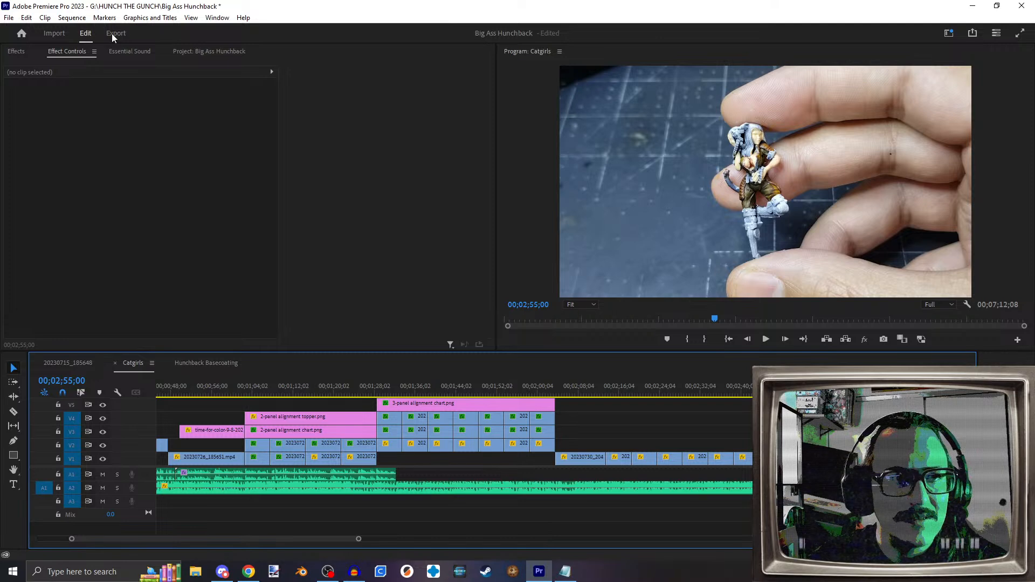
pyautogui.click(205, 54)
pyautogui.moveTo(421, 470); pyautogui.dragTo(401, 478)
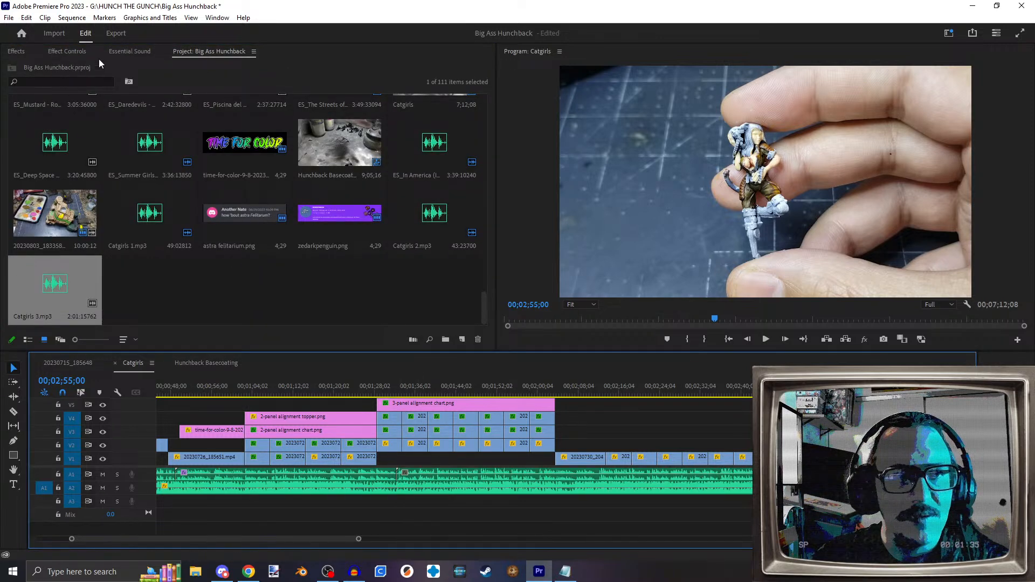
# Step: Copy the Hard Limiter effect from the Catgirls 2 clip and paste it onto the new Catgirls 3 clip
pyautogui.click(76, 52)
pyautogui.click(16, 52)
pyautogui.click(345, 476)
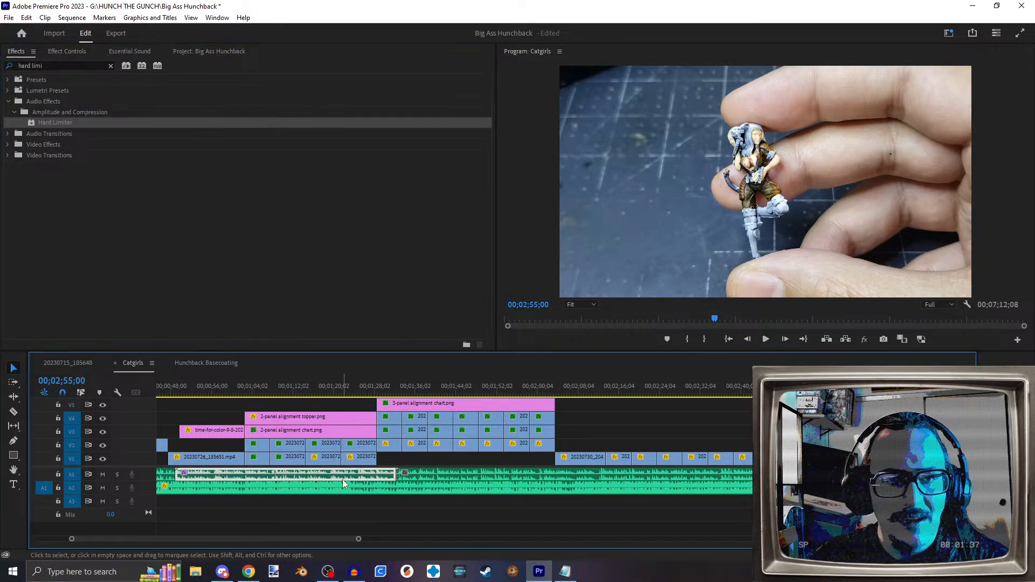
pyautogui.click(72, 52)
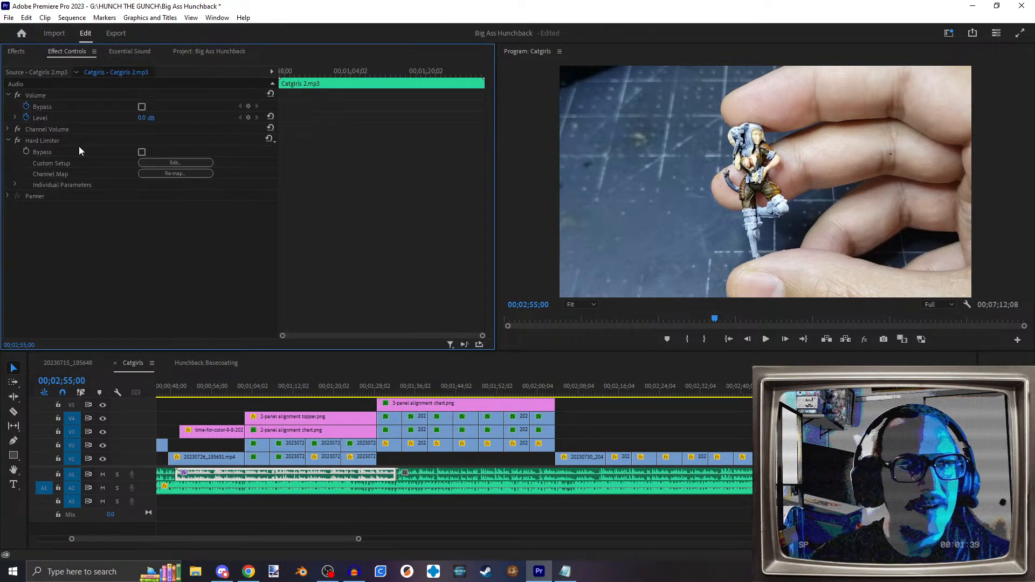
pyautogui.click(37, 140)
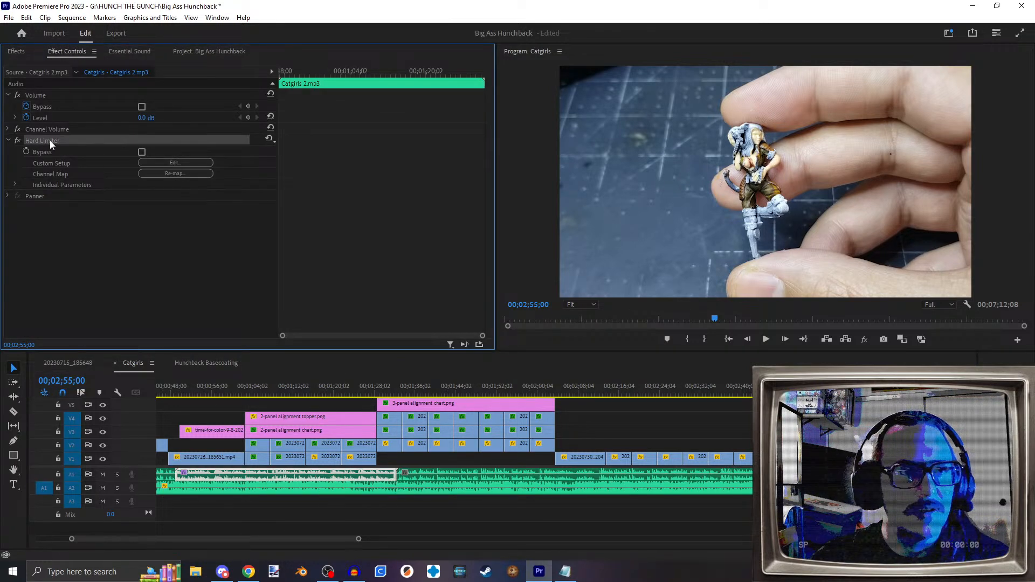
pyautogui.rightClick(50, 140)
pyautogui.click(75, 203)
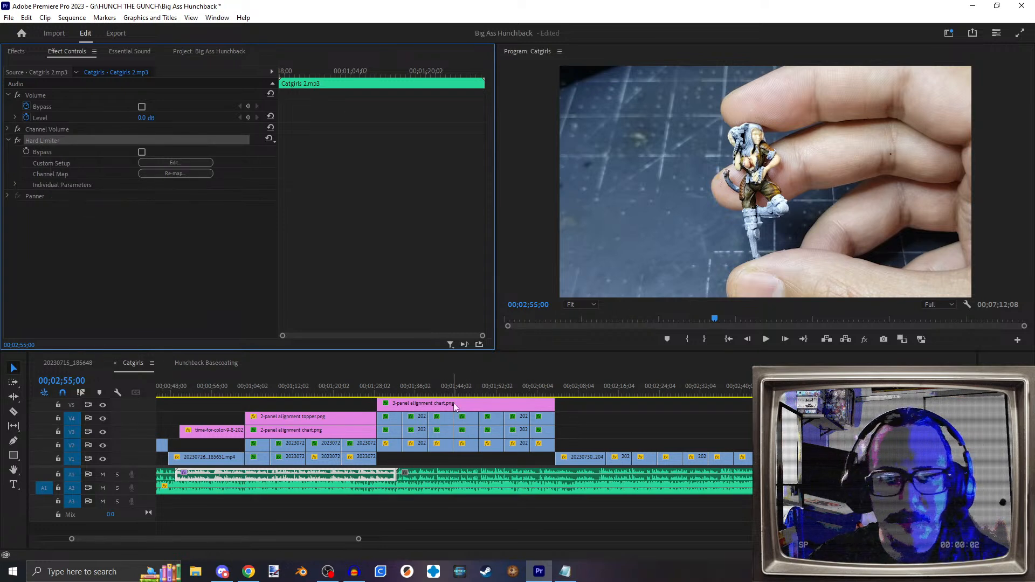
pyautogui.click(539, 476)
pyautogui.rightClick(121, 211)
pyautogui.click(156, 284)
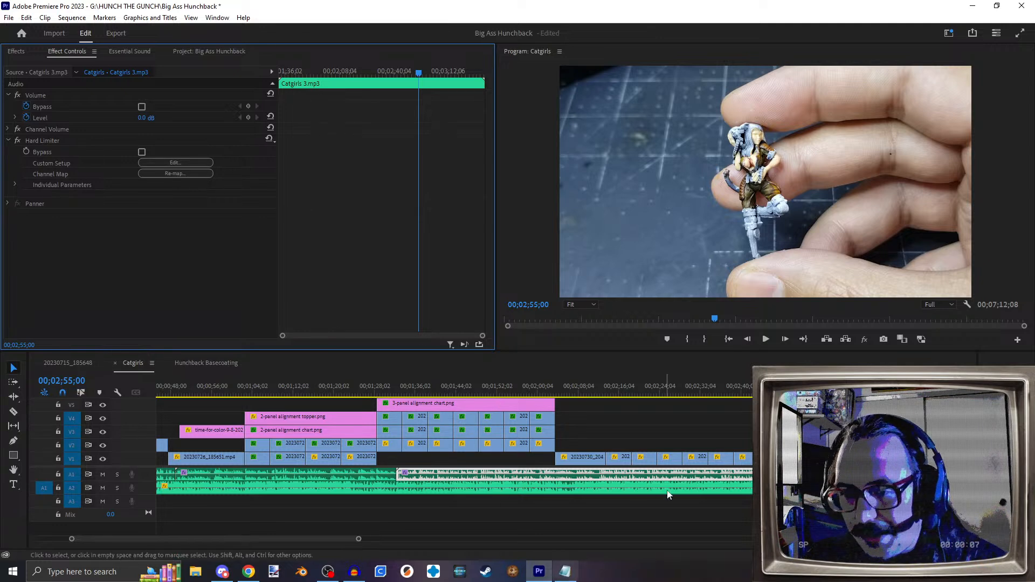
# Step: Move the playhead to the start of the Catgirls 3 narration at 00;01;32;14
pyautogui.click(442, 395)
pyautogui.press('Up')
pyautogui.press('Up')
pyautogui.press('Up')
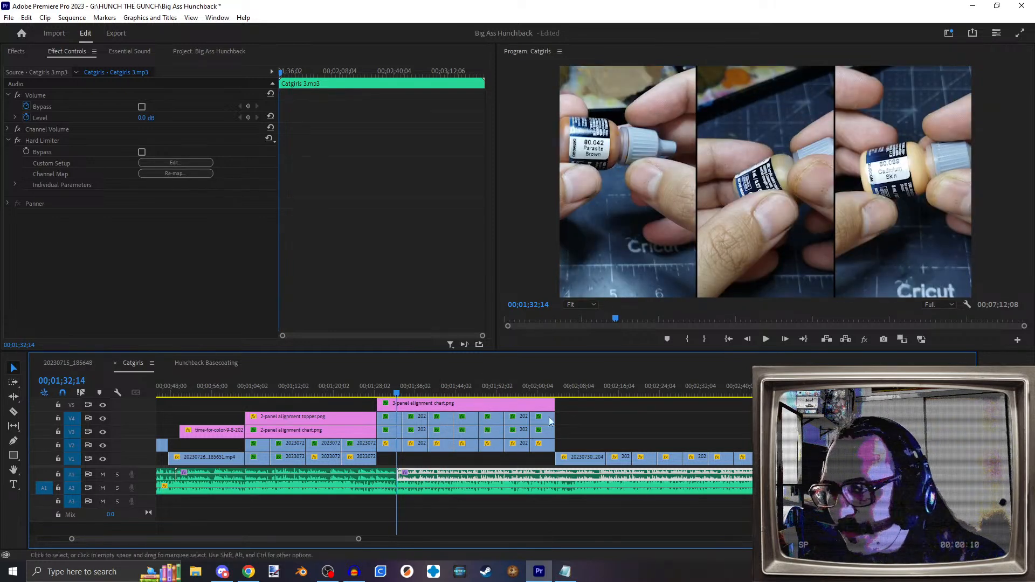
pyautogui.scroll(-5, 669, 448)
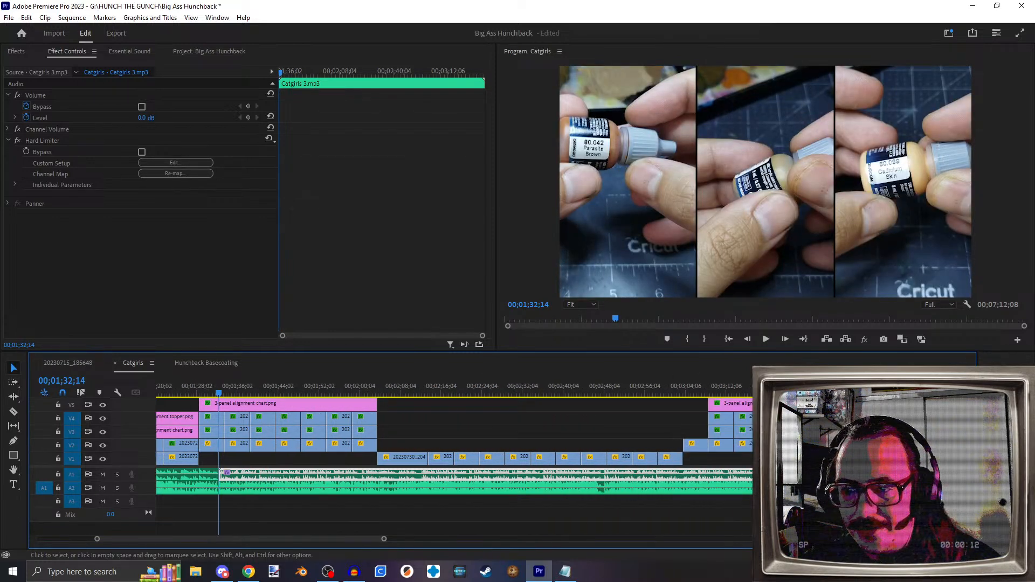
# Step: Play back the Catgirls 3 narration against the three-panel footage, and again from the single-panel clips at 00;02;03;26
pyautogui.moveTo(834, 384); pyautogui.dragTo(219, 376)
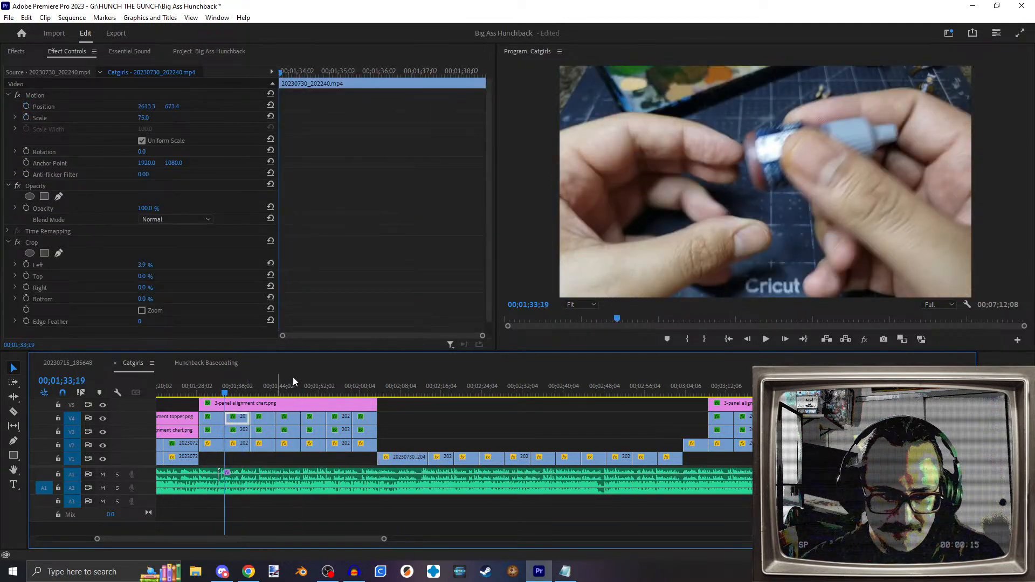
pyautogui.click(765, 340)
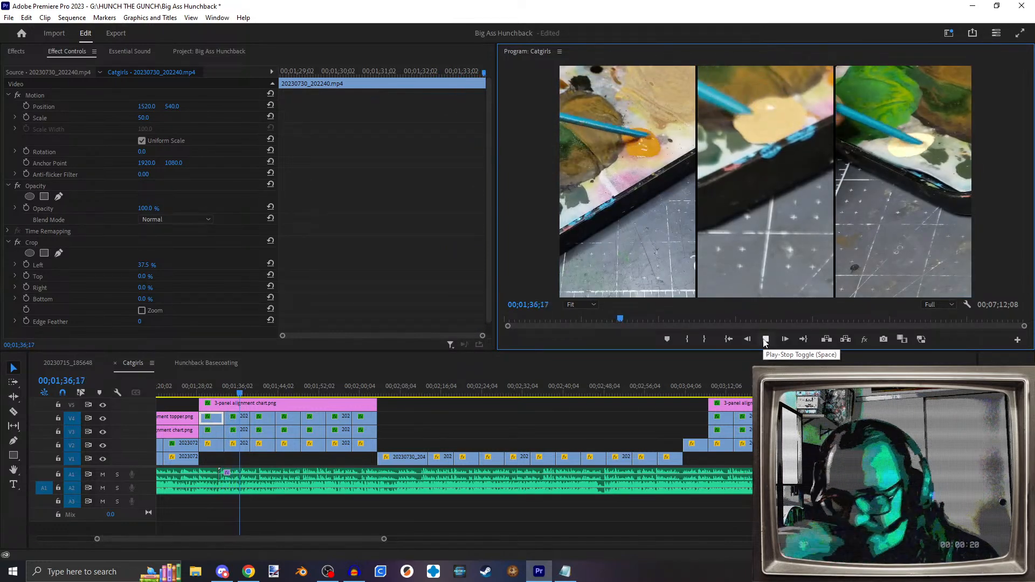
pyautogui.click(365, 382)
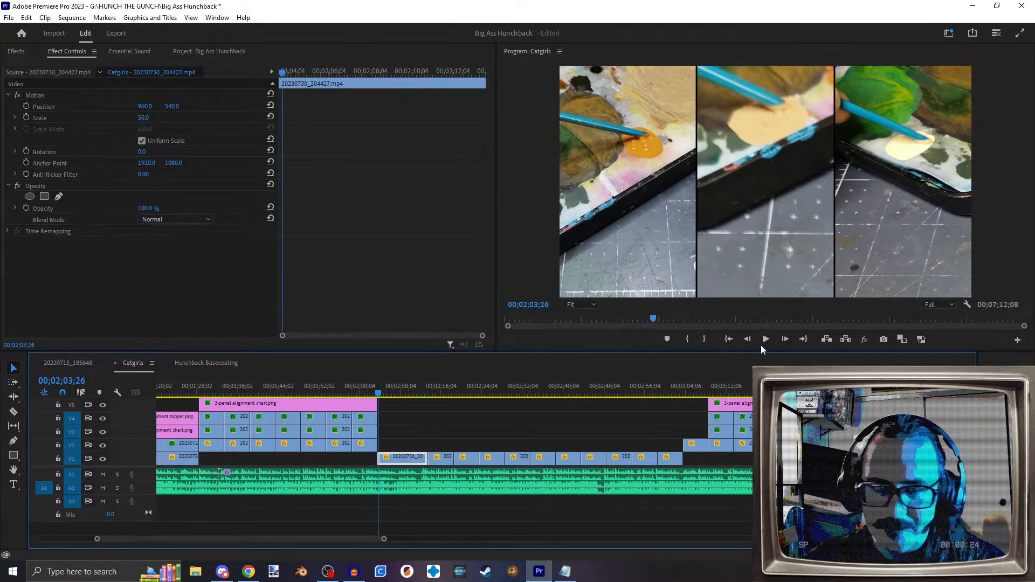
pyautogui.click(766, 339)
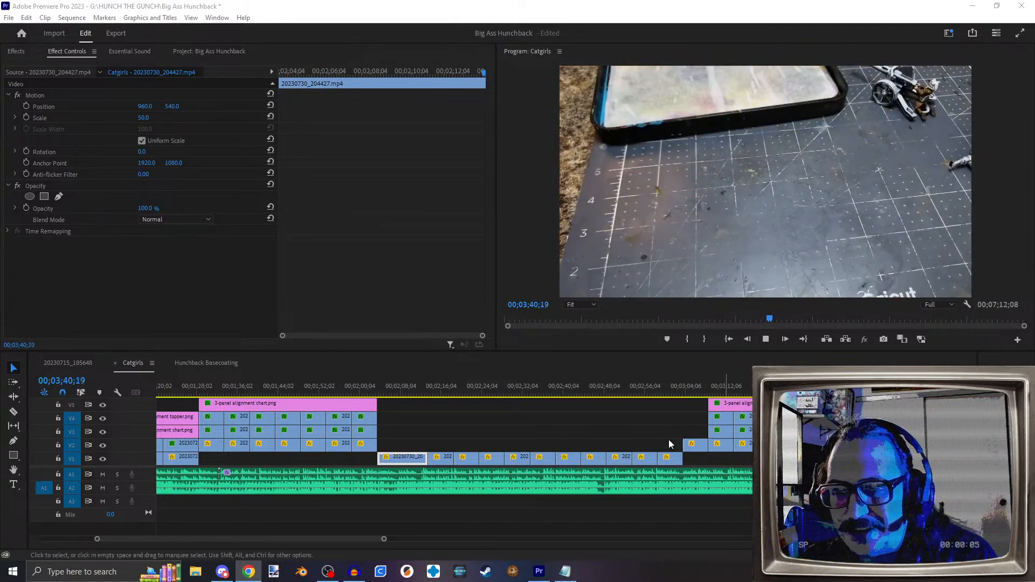
pyautogui.click(766, 340)
# Step: Examine where the Catgirls 3 narration ends on A1, placing the playhead at 00;03;33;25
pyautogui.moveTo(774, 386); pyautogui.dragTo(857, 386)
pyautogui.scroll(-8, 677, 531)
pyautogui.scroll(-10, 677, 527)
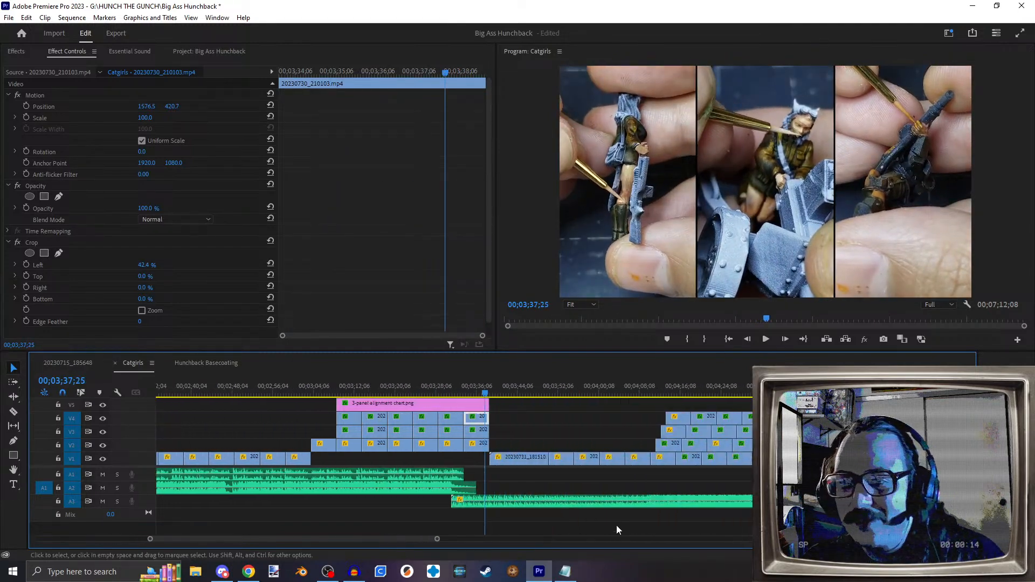
pyautogui.scroll(6, 425, 464)
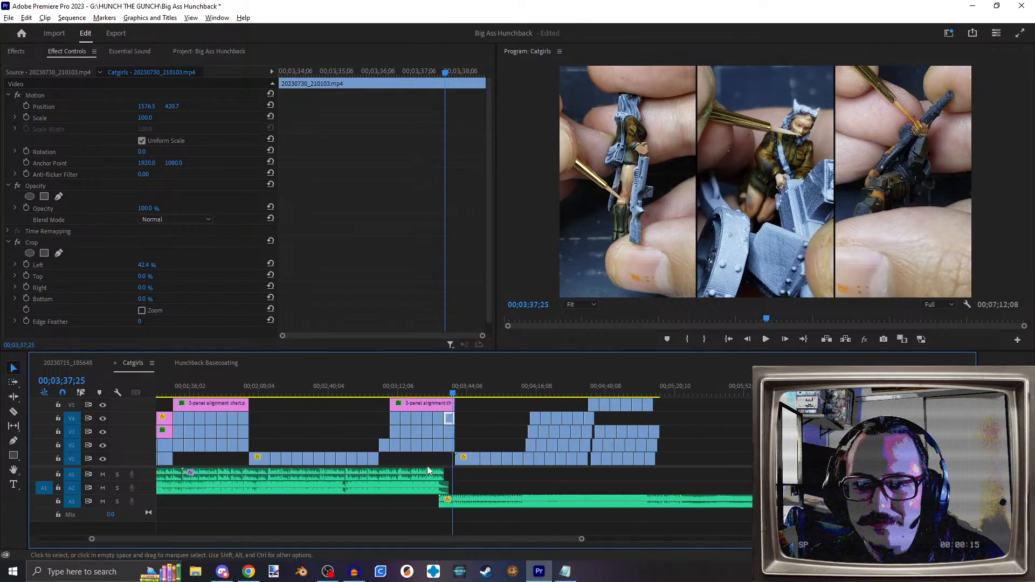
pyautogui.click(444, 389)
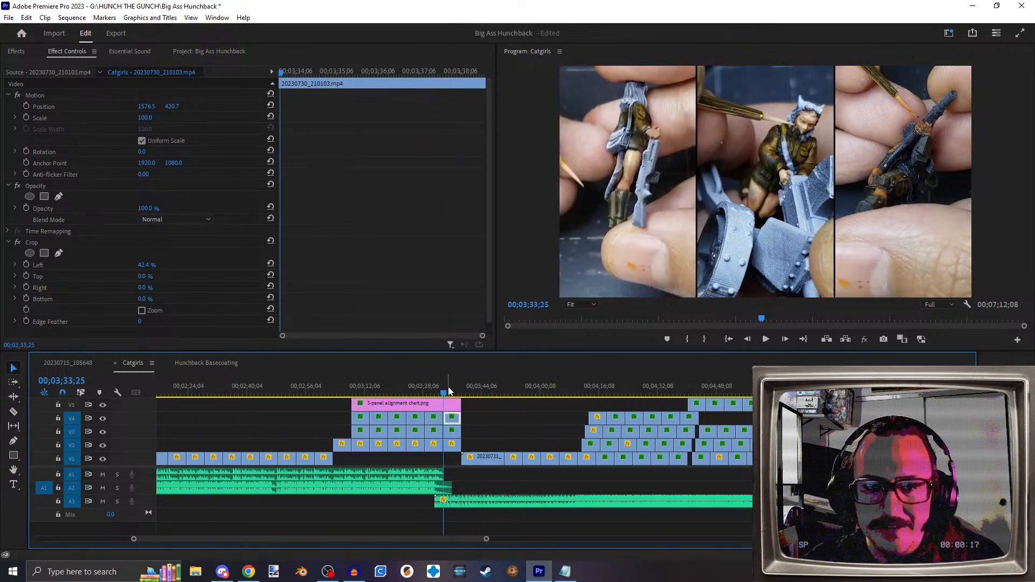
# Step: Review the sequence beyond the narration's end, then scrub into the 20230731_181510 footage to 00;03;48;10
pyautogui.moveTo(800, 388); pyautogui.dragTo(806, 388)
pyautogui.press('Down')
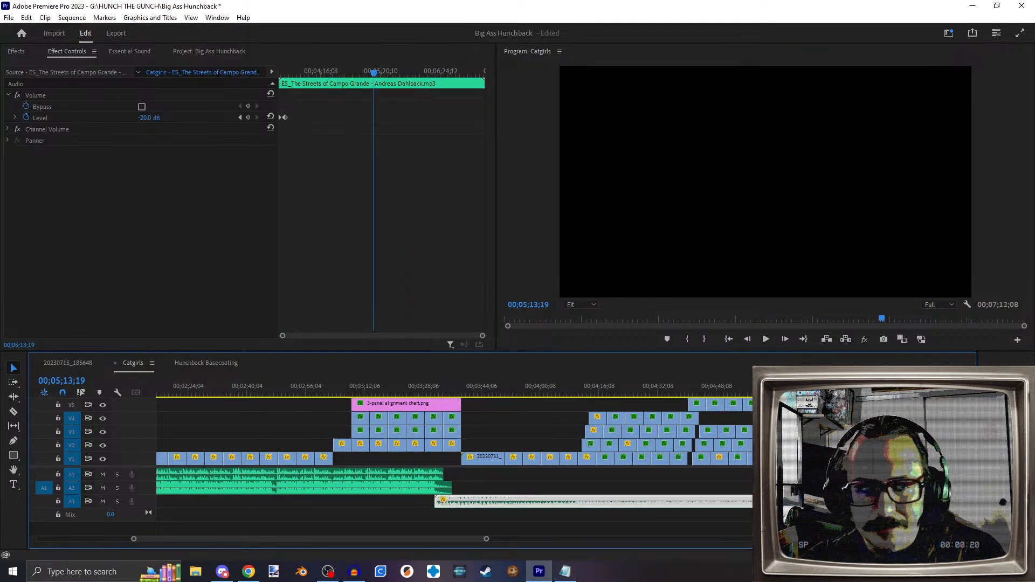
pyautogui.click(454, 383)
pyautogui.press('Up')
pyautogui.press('Up')
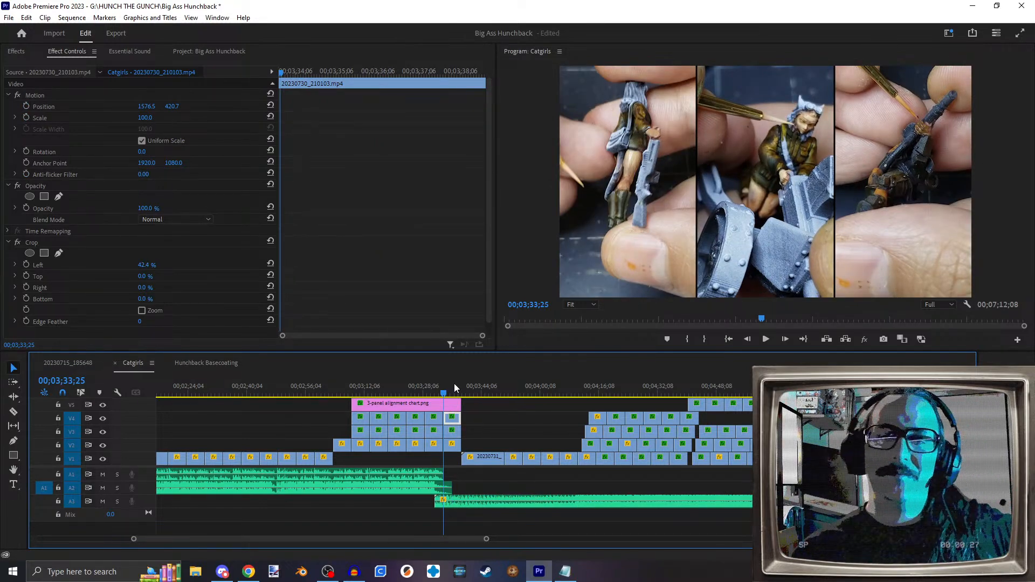
pyautogui.click(469, 392)
pyautogui.moveTo(471, 392); pyautogui.dragTo(499, 390)
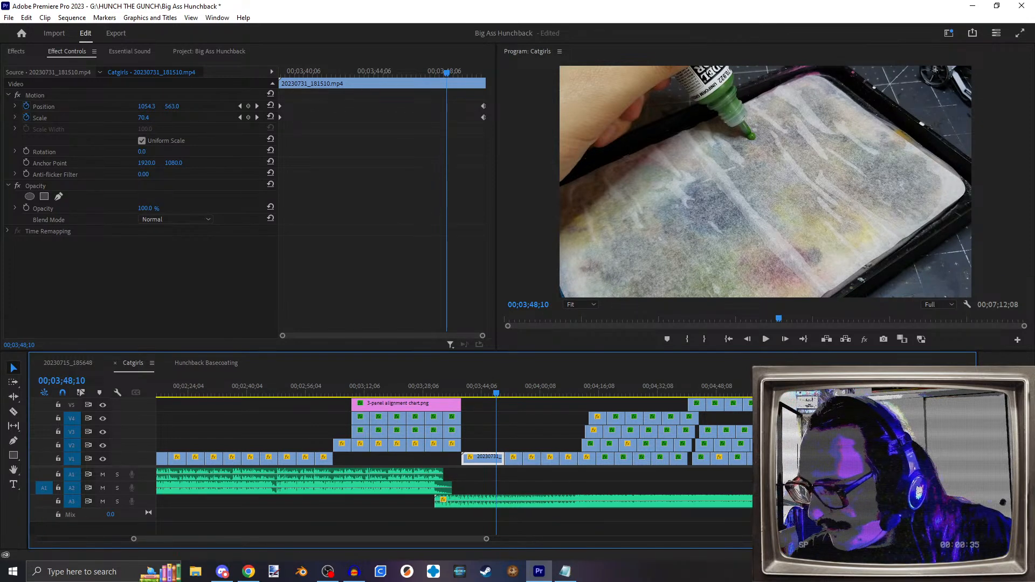
# Step: Save the Big Ass Hunchback project
pyautogui.hotkey('alt', 'Tab')
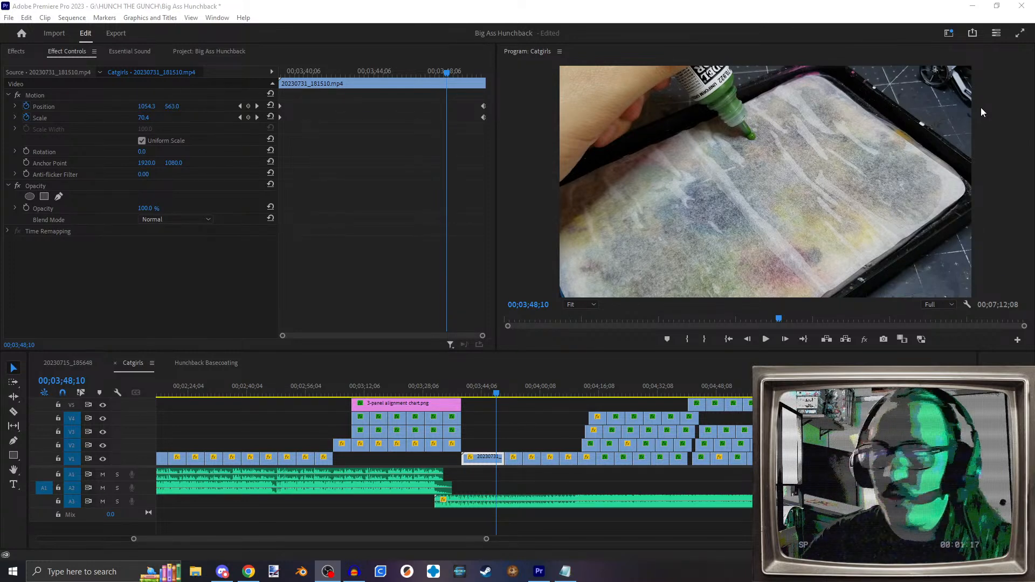
pyautogui.hotkey('ctrl', 's')
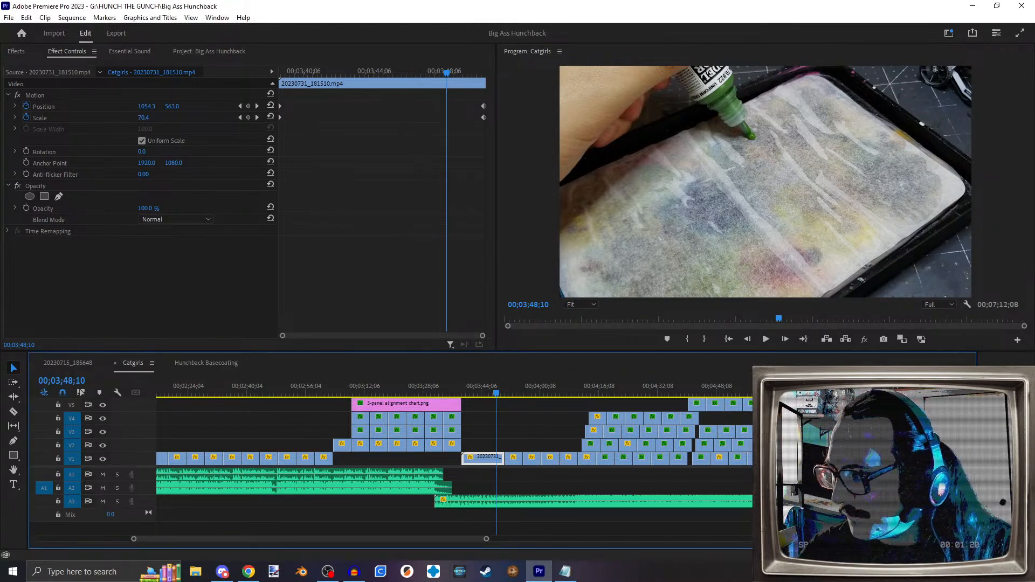
# Step: Switch to Chrome and read through the rules of Bromad Academy's Painting Contest 015: Battle Buddies
pyautogui.hotkey('alt', 'Tab')
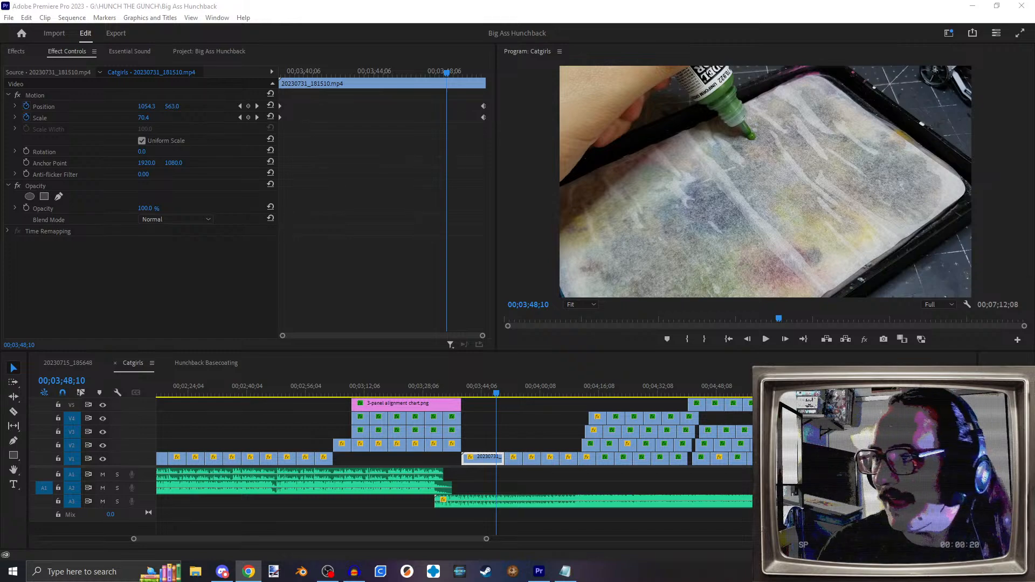
pyautogui.moveTo(1034, 447); pyautogui.dragTo(501, 1)
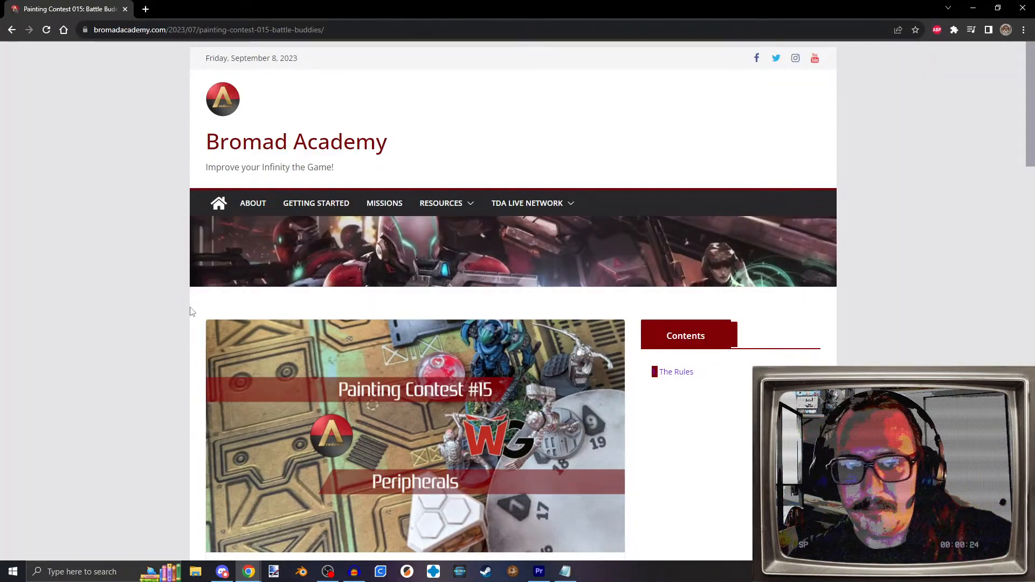
pyautogui.scroll(-4, 102, 210)
pyautogui.scroll(-12, 104, 221)
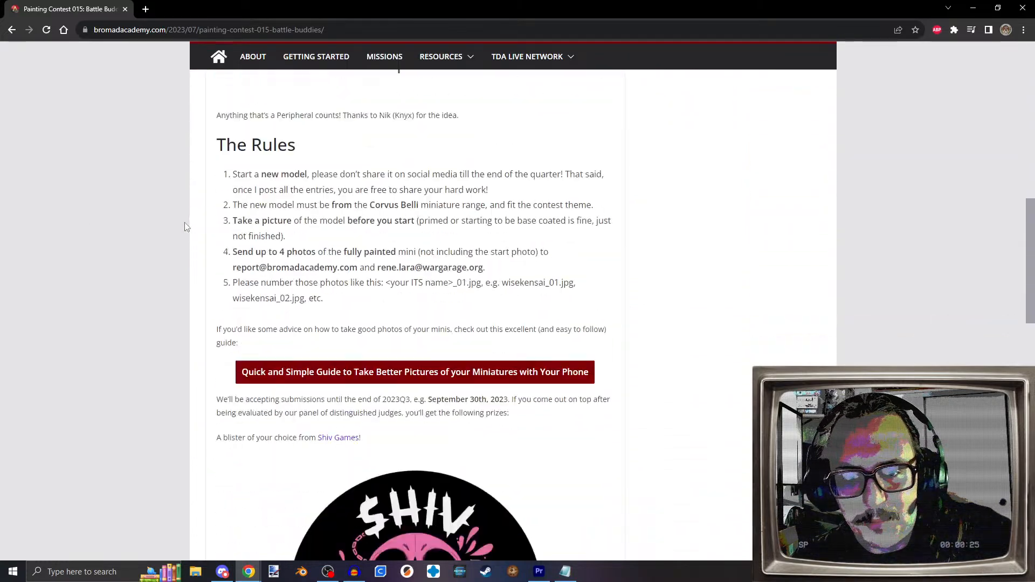
pyautogui.scroll(-5, 169, 217)
pyautogui.scroll(20, 168, 216)
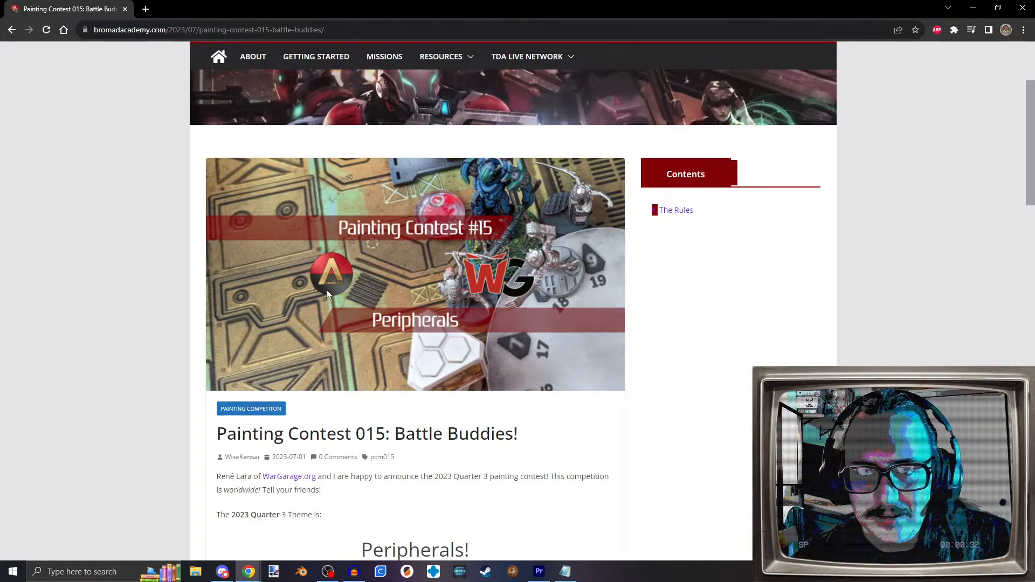
pyautogui.scroll(3, 22, 163)
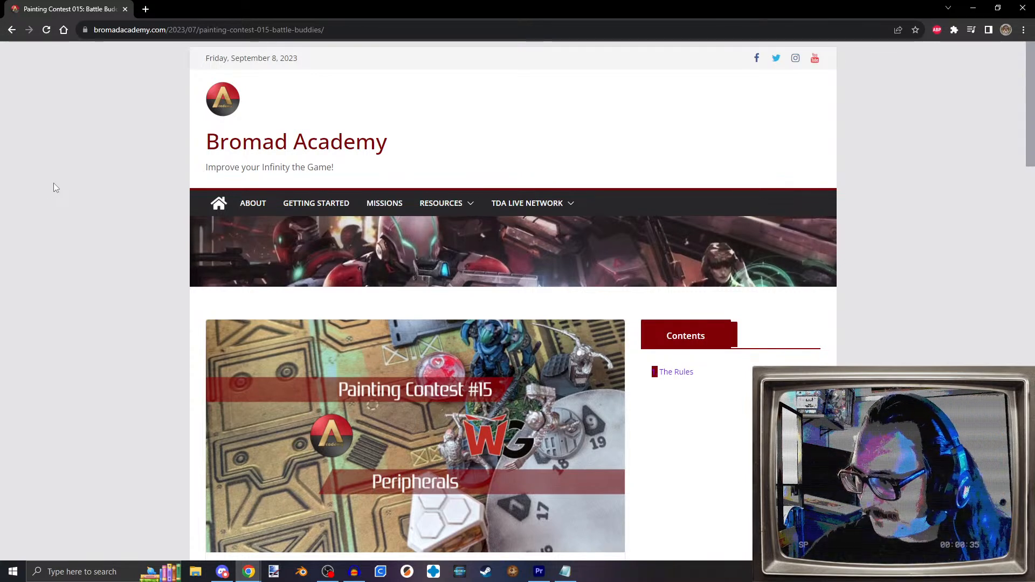
# Step: Clear the contest page's URL from Chrome's address bar and switch to another window
pyautogui.click(291, 30)
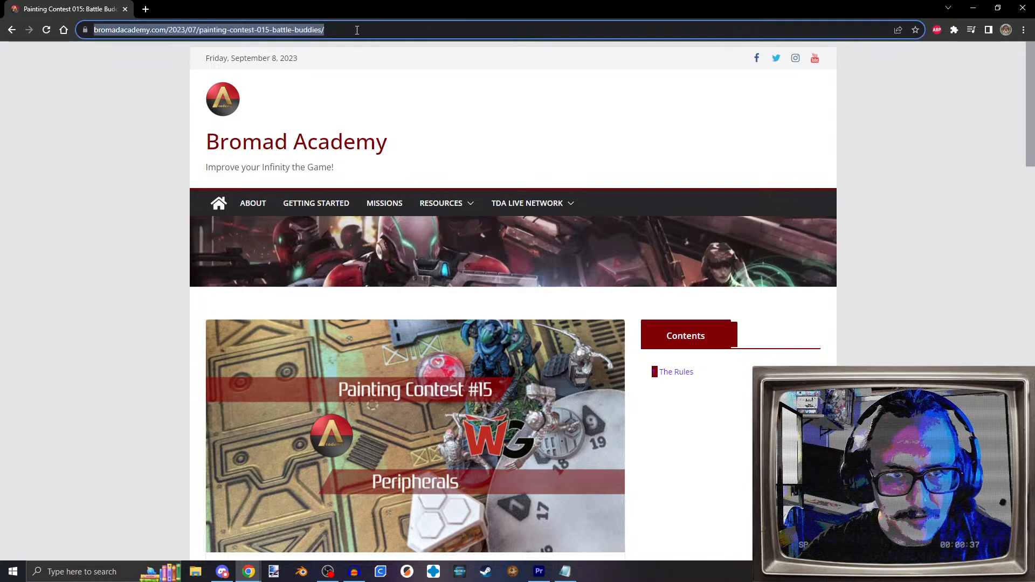
pyautogui.press('BackSpace')
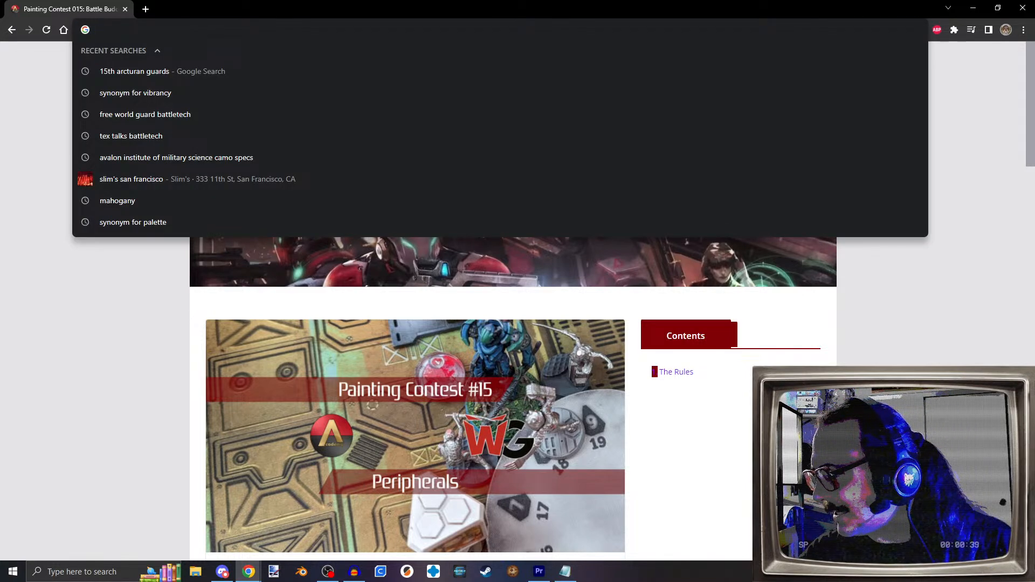
pyautogui.hotkey('alt', 'Tab')
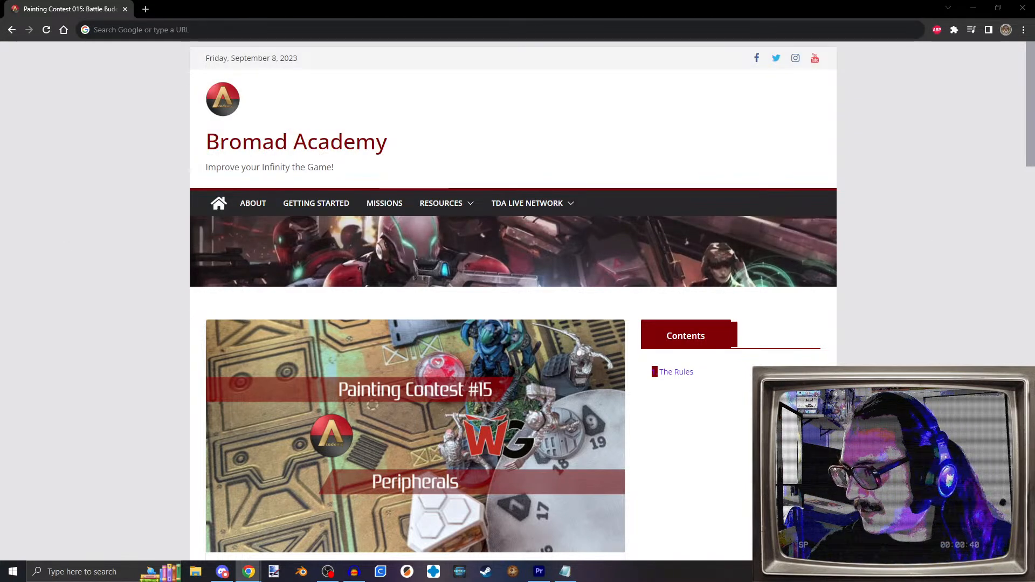